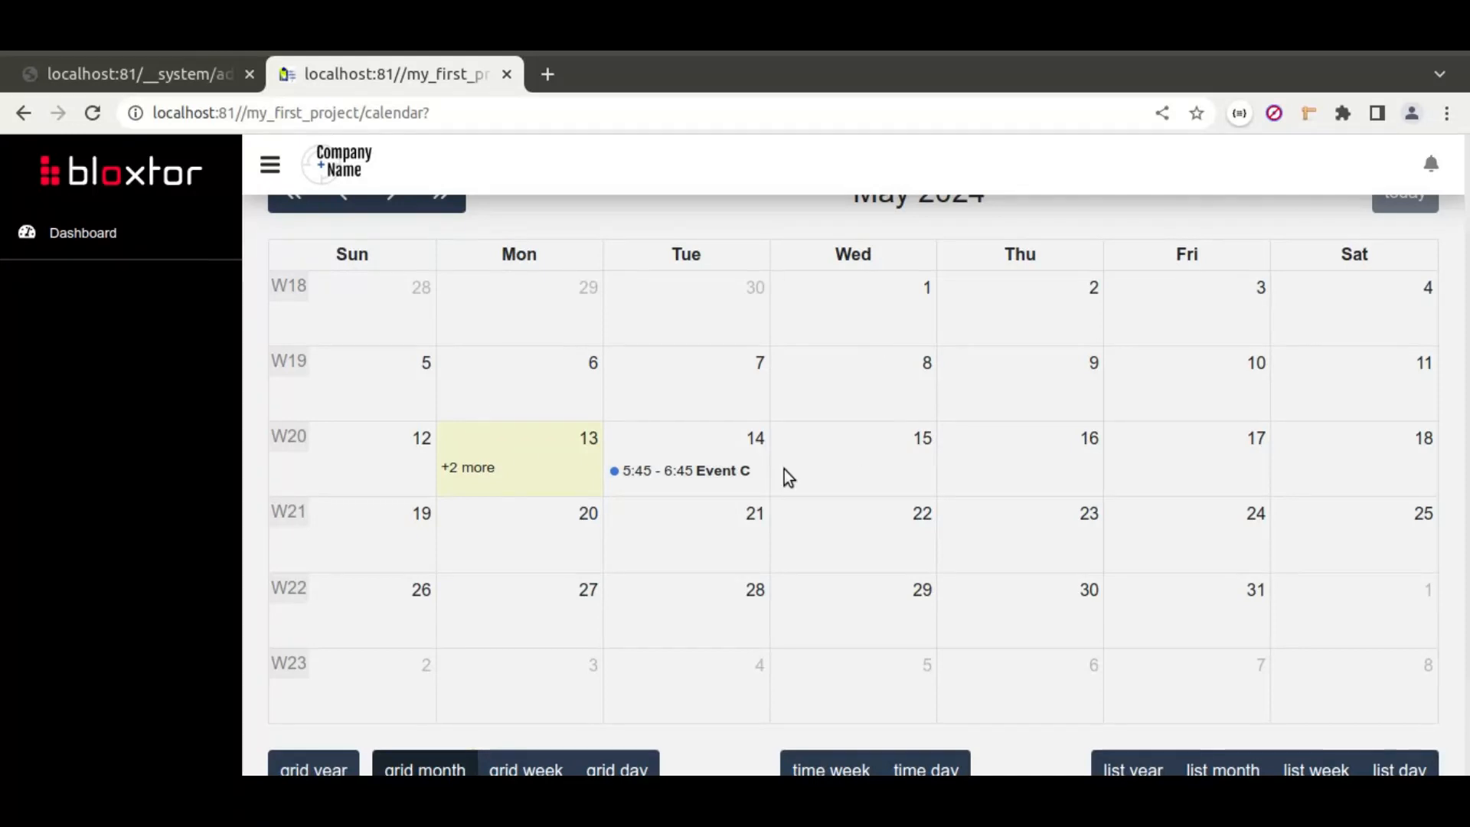
- Reload the calendar page preview and view the events hidden under May 13
{"action": "left_click", "coordinate": [130, 74]}
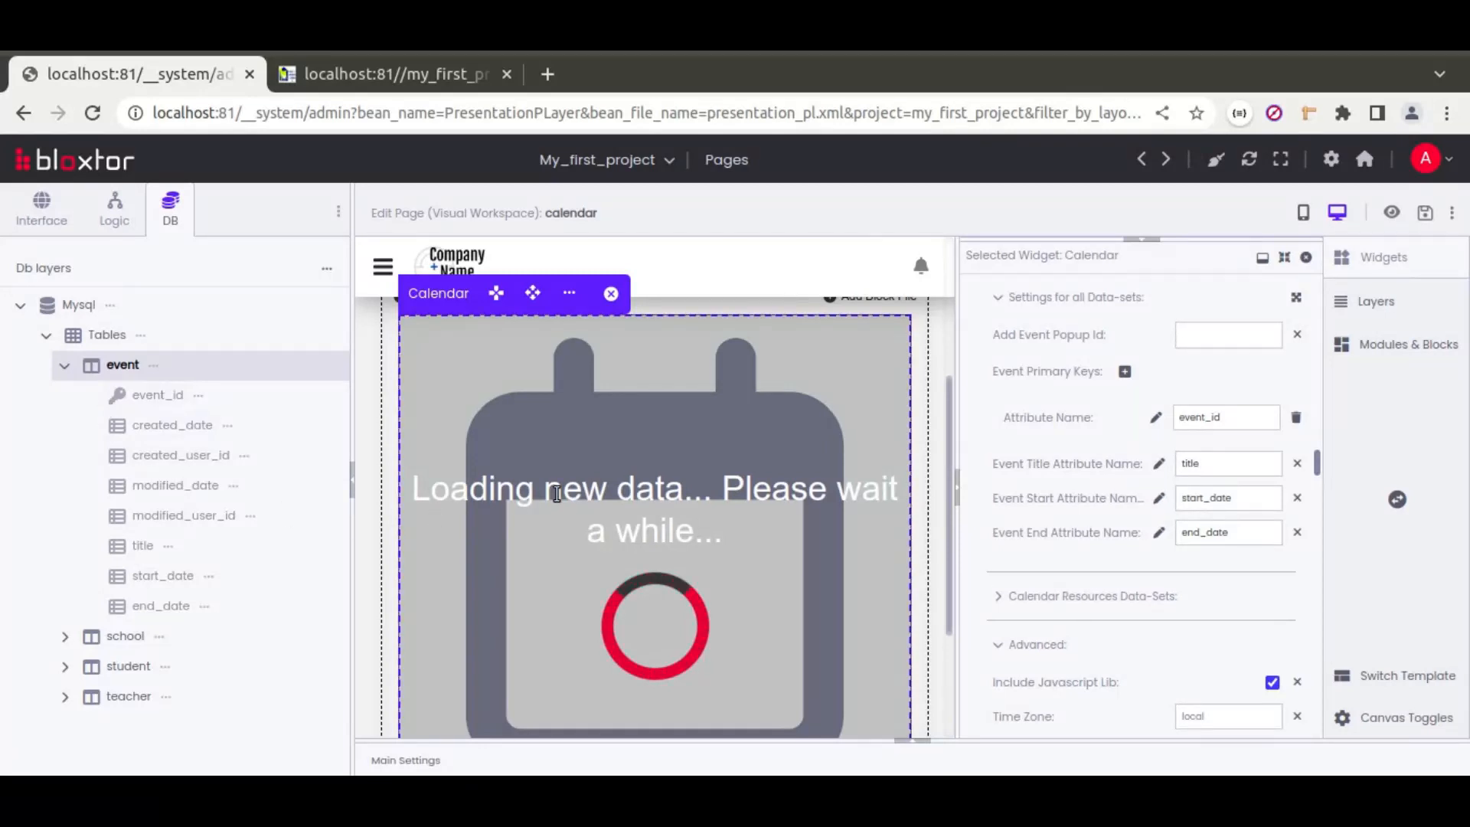
{"action": "left_click", "coordinate": [373, 71]}
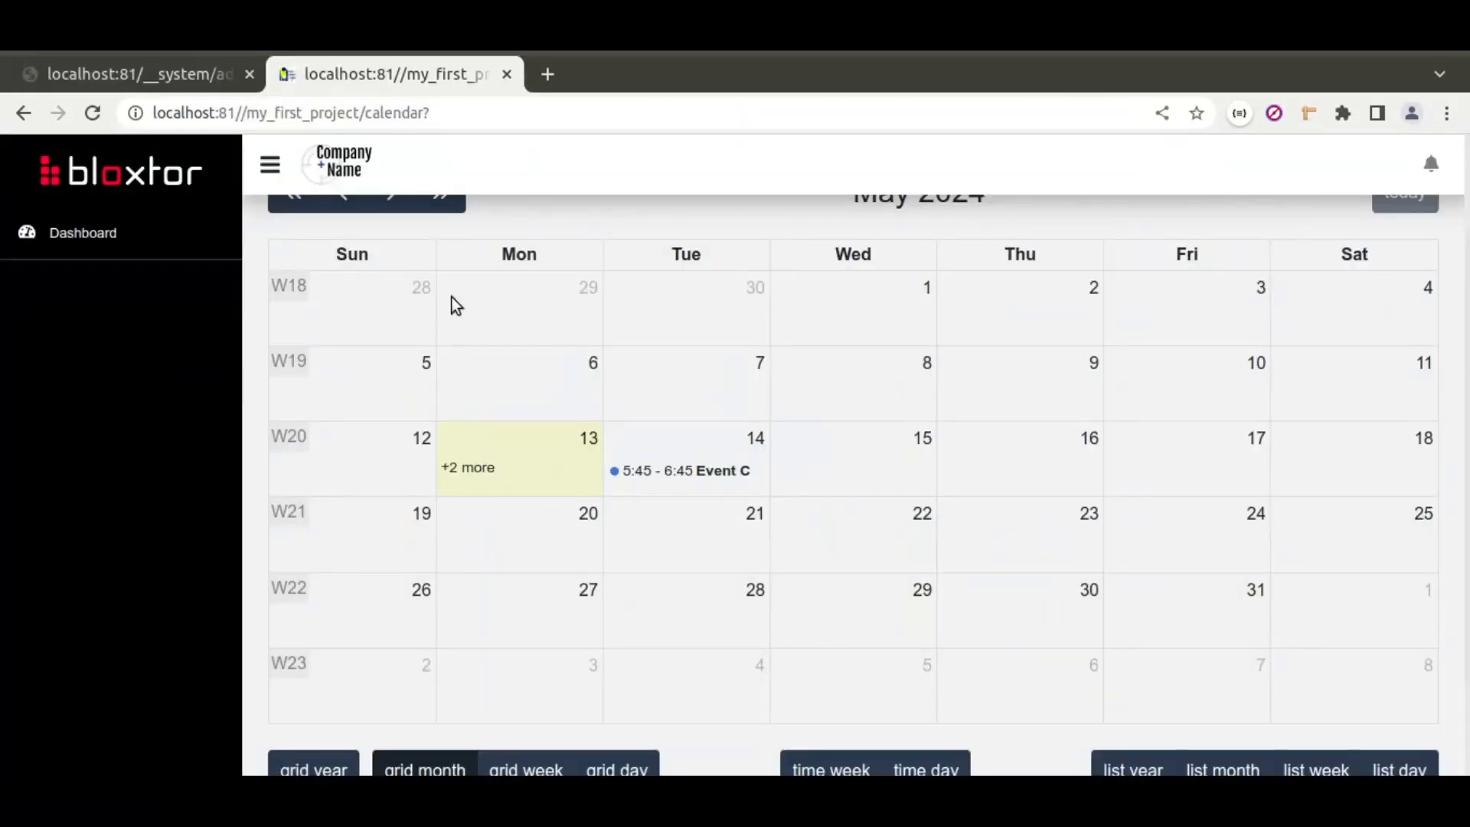
{"action": "left_click", "coordinate": [93, 112]}
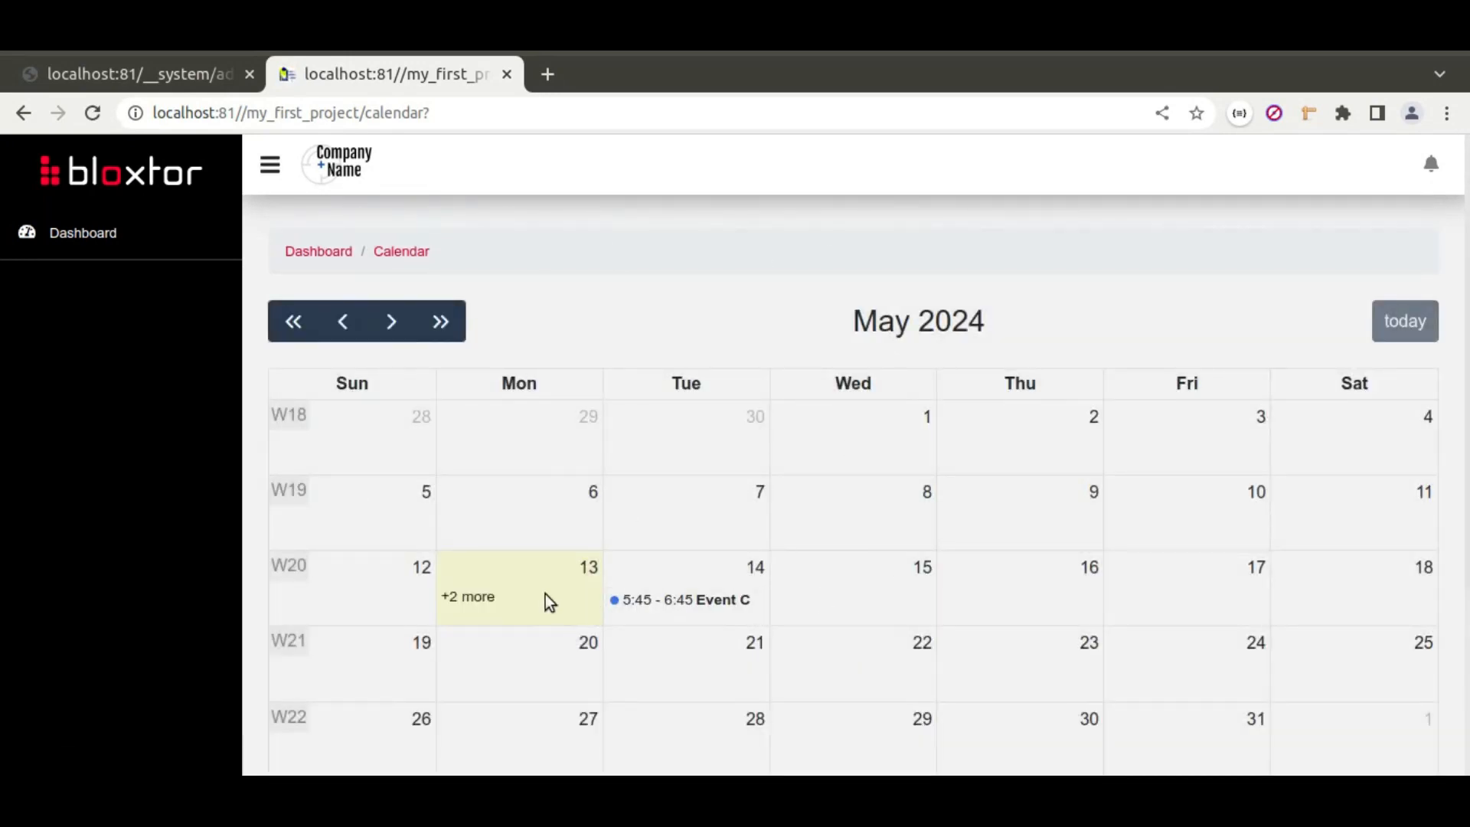
{"action": "left_click", "coordinate": [485, 599]}
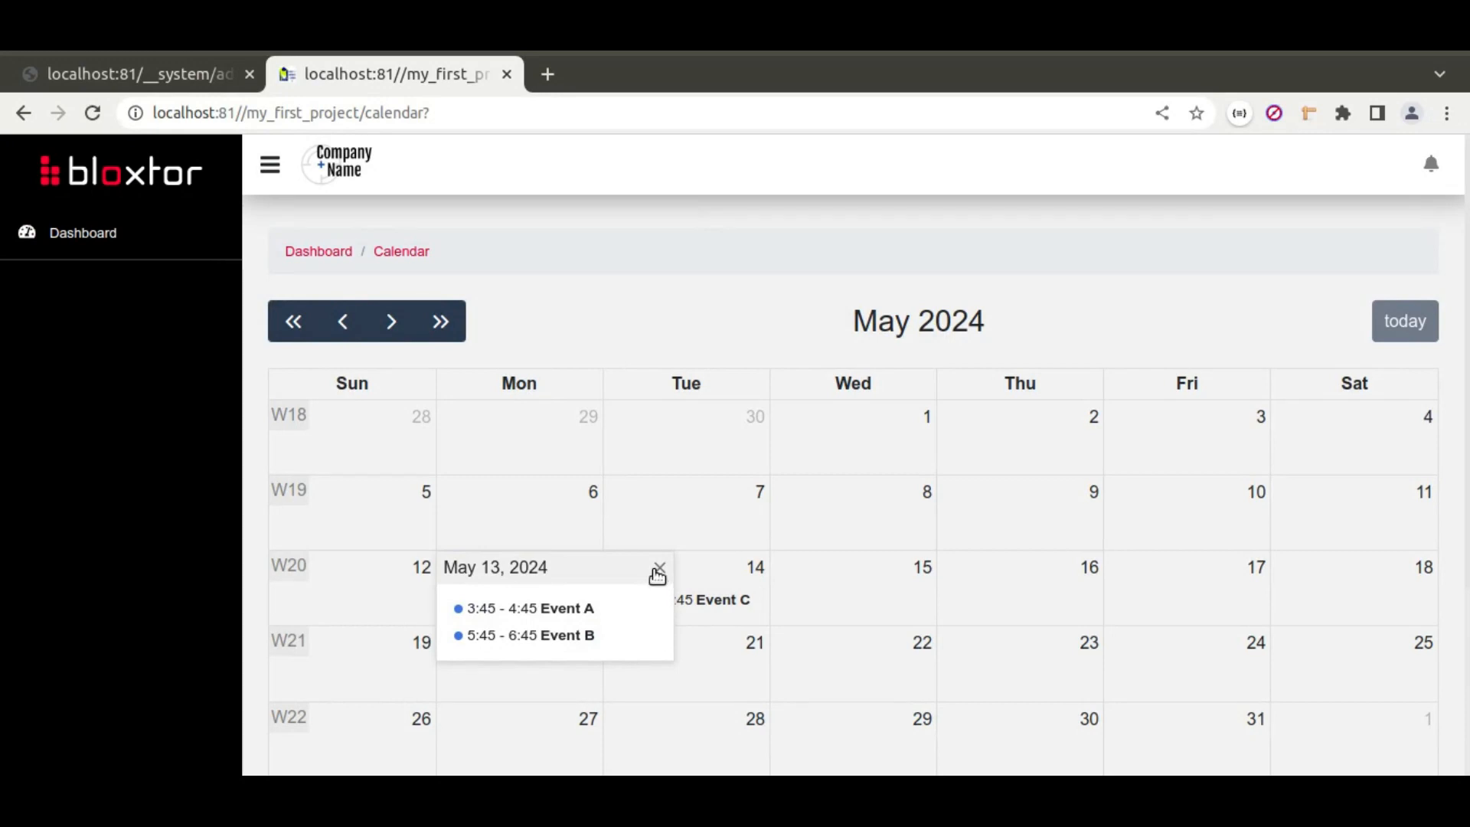
{"action": "left_click", "coordinate": [658, 574]}
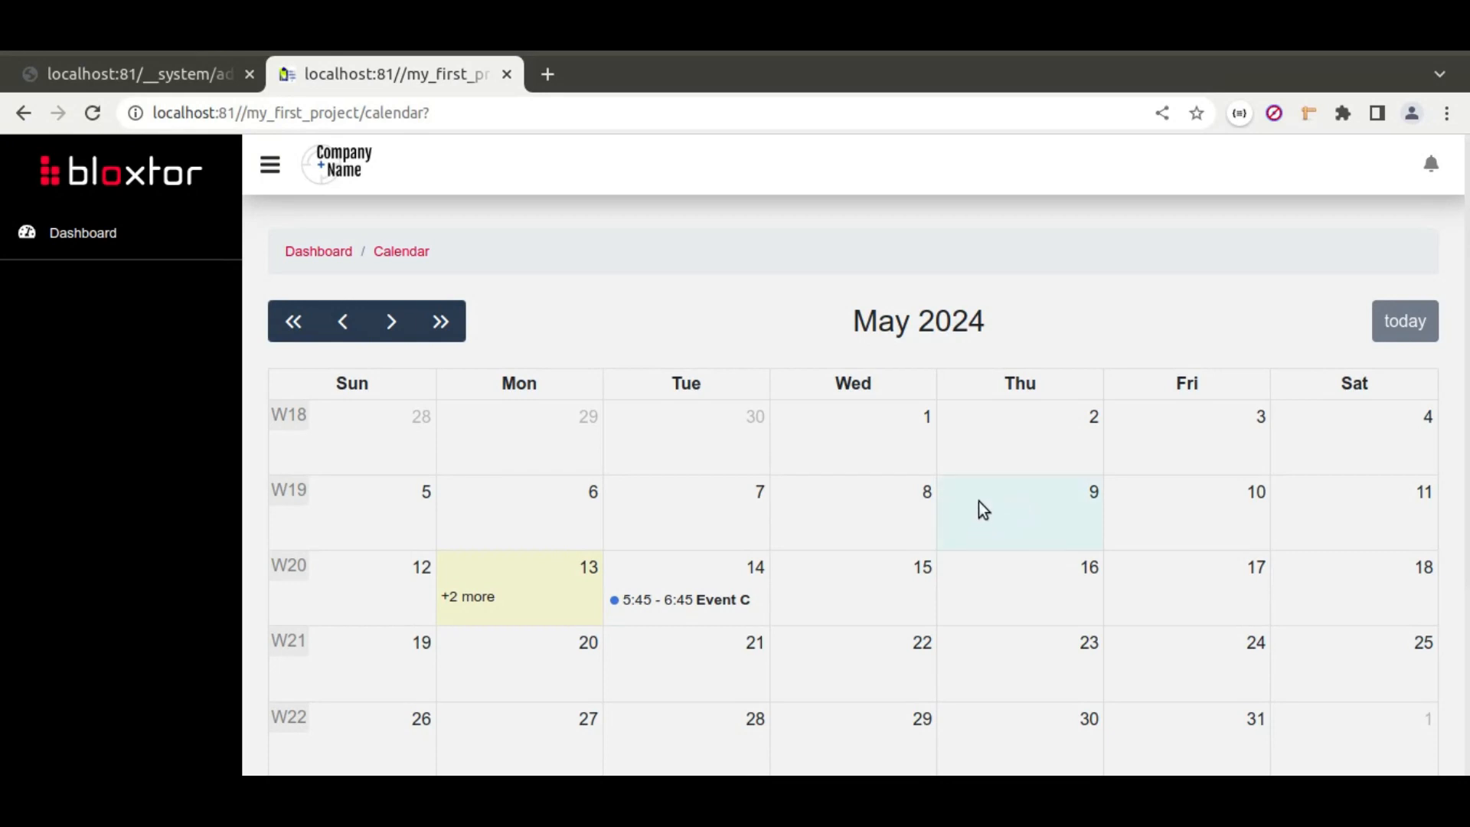
- Switch back to the page editor and add the Bootstrap v4 "Launch demo modal" widget below the calendar
{"action": "left_click", "coordinate": [191, 69]}
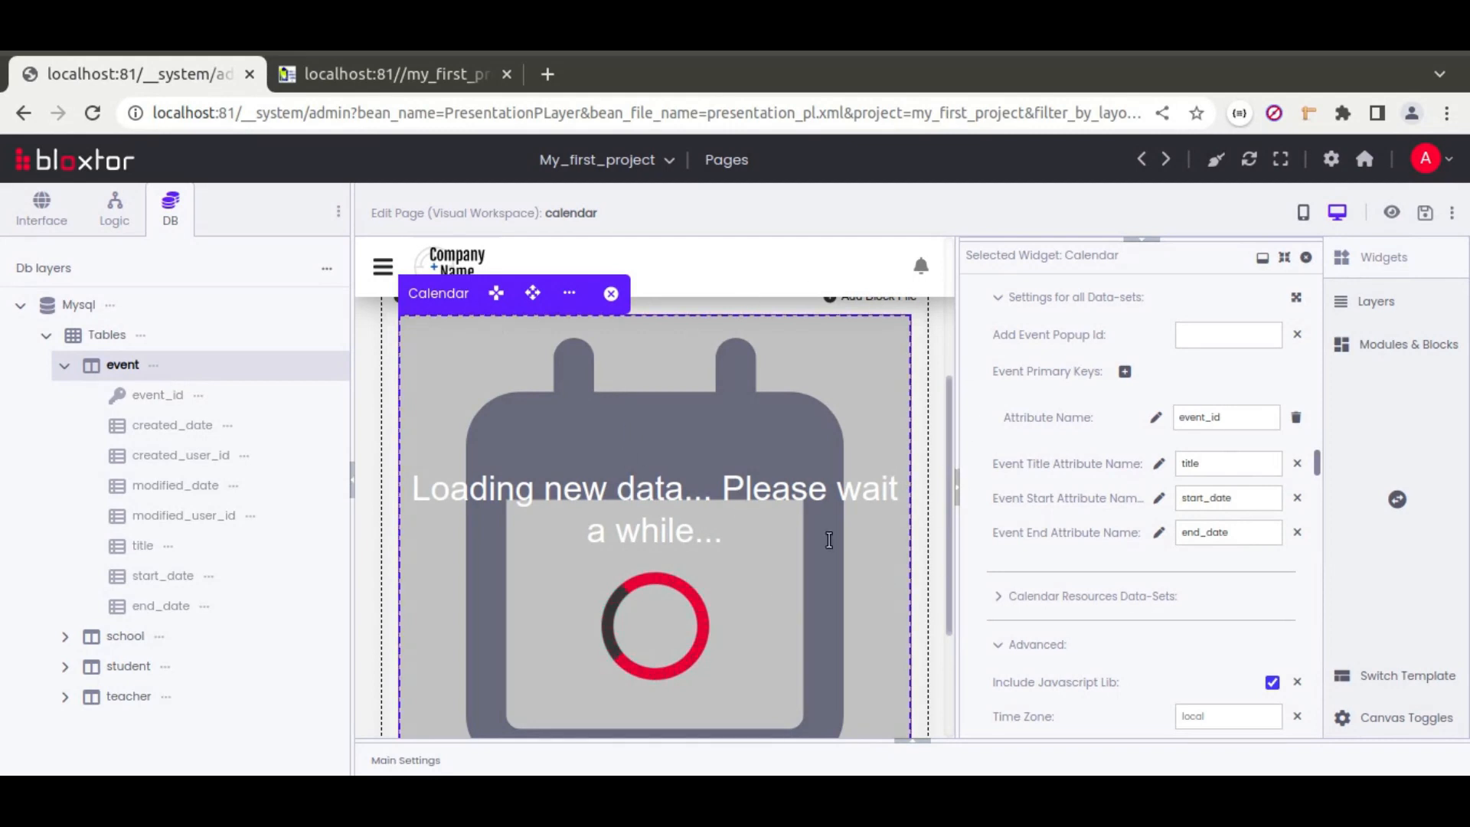
{"action": "scroll", "coordinate": [842, 536], "scroll_direction": "down", "scroll_amount": 2}
{"action": "scroll", "coordinate": [1167, 306], "scroll_direction": "down", "scroll_amount": 2}
{"action": "left_click_drag", "start_coordinate": [1204, 239], "coordinate": [1215, 534]}
{"action": "scroll", "coordinate": [1064, 423], "scroll_direction": "down", "scroll_amount": 5}
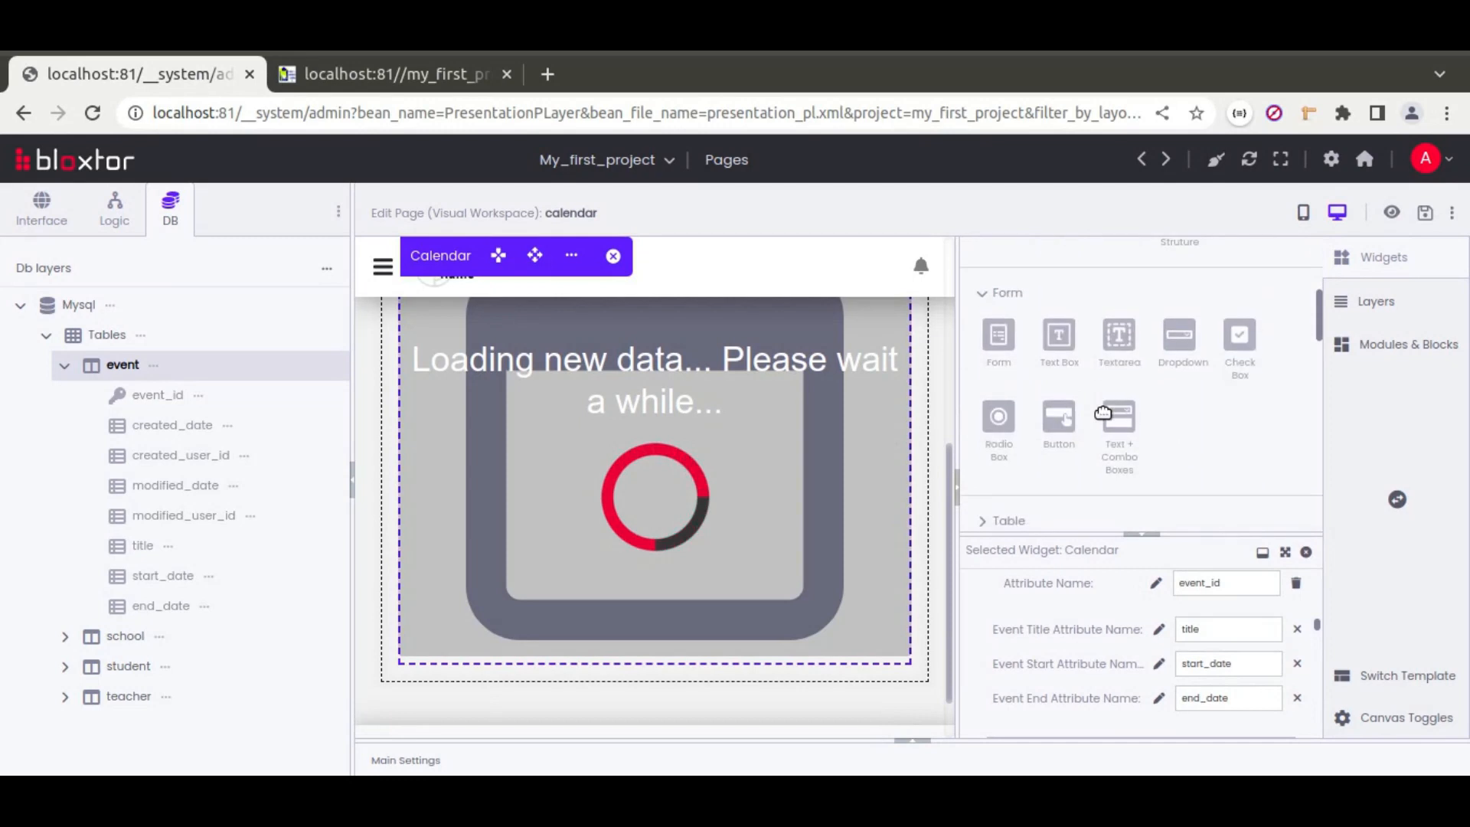
{"action": "scroll", "coordinate": [1062, 423], "scroll_direction": "down", "scroll_amount": 3}
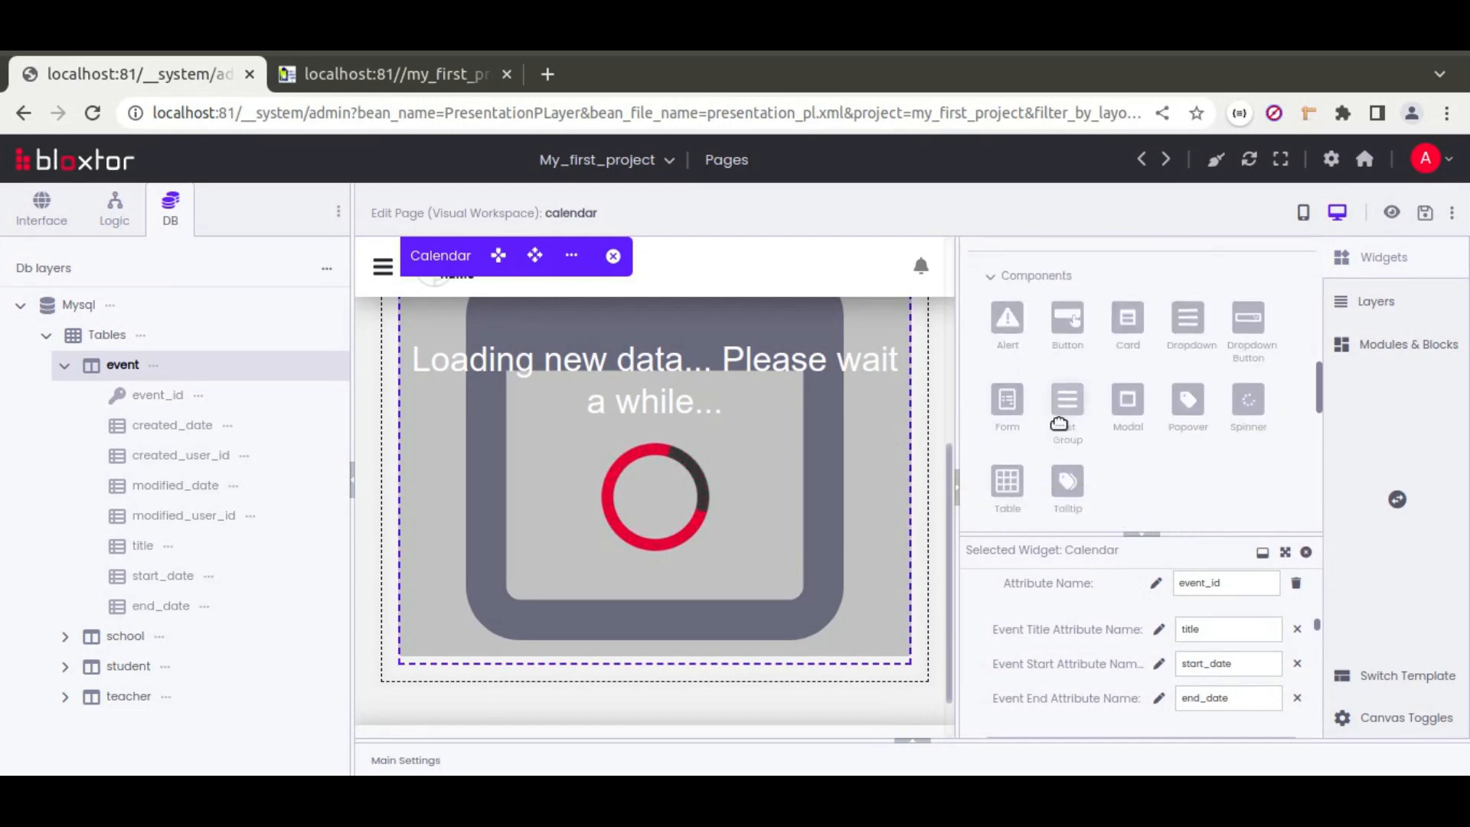
{"action": "left_click_drag", "start_coordinate": [1127, 401], "coordinate": [504, 689]}
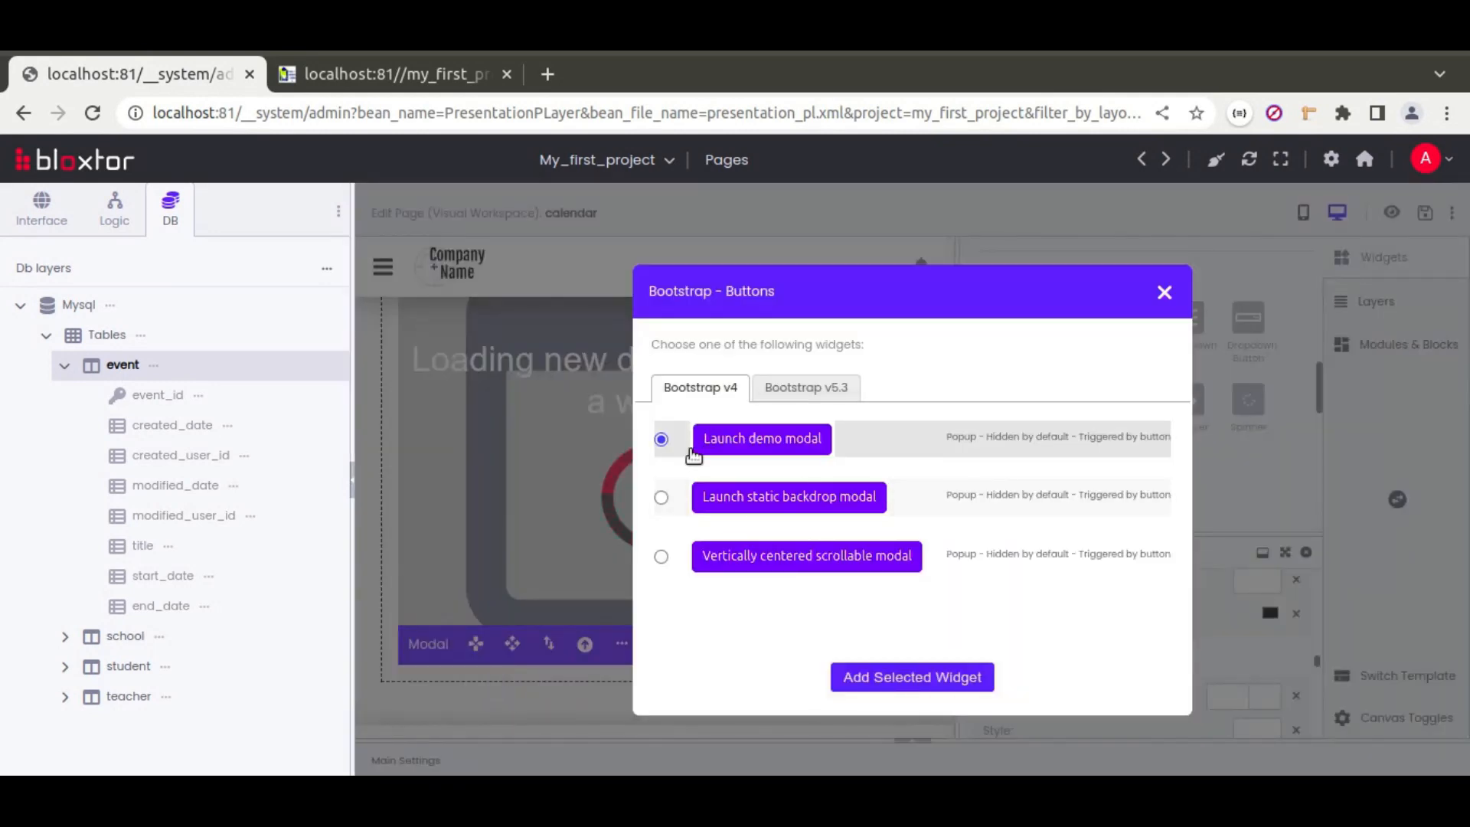
{"action": "left_click", "coordinate": [898, 678]}
- Delete the "Launch demo modal" button from the page, keeping the modal itself
{"action": "scroll", "coordinate": [548, 646], "scroll_direction": "down", "scroll_amount": 3}
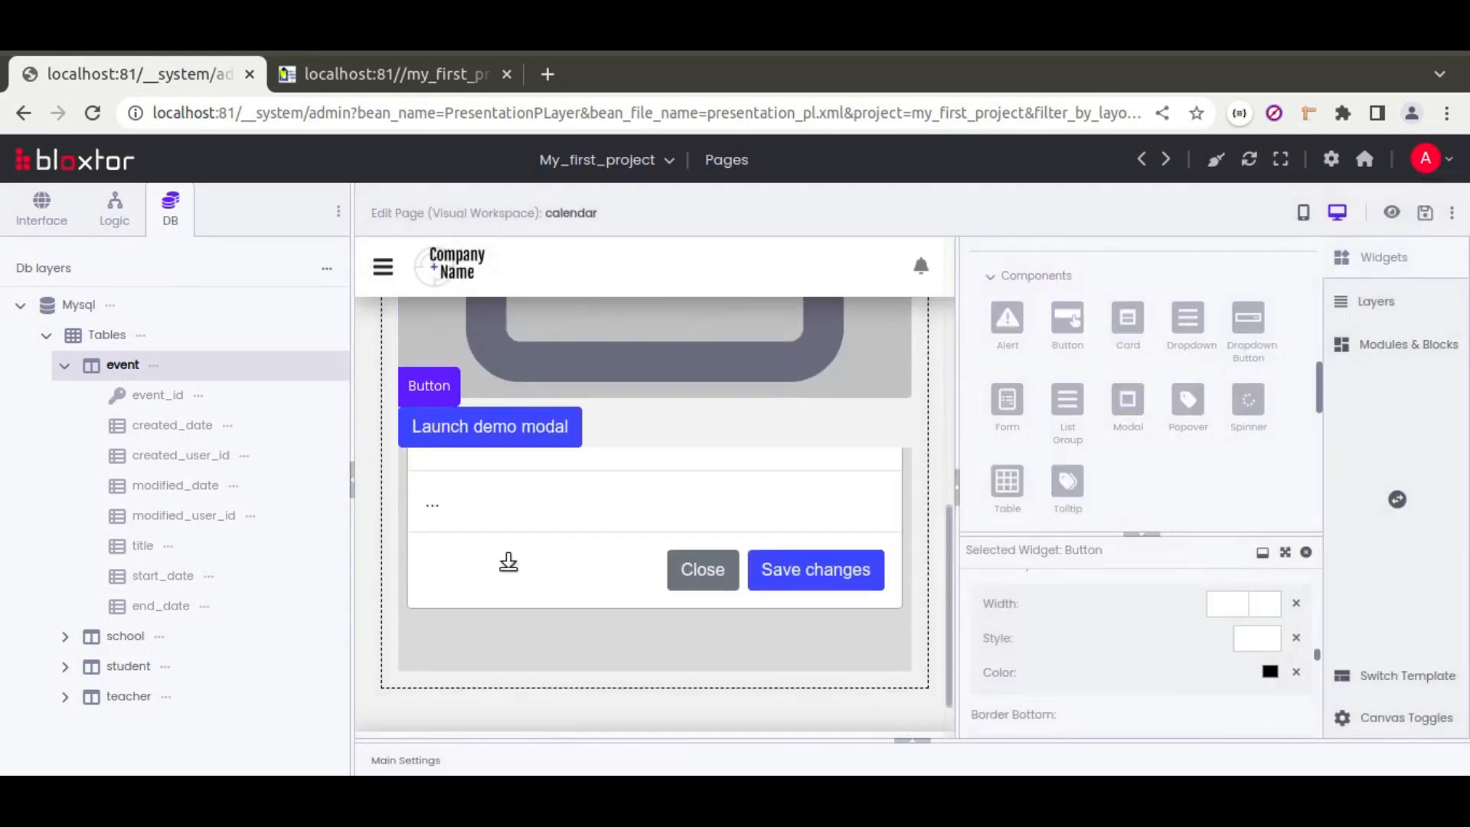
{"action": "left_click", "coordinate": [492, 426]}
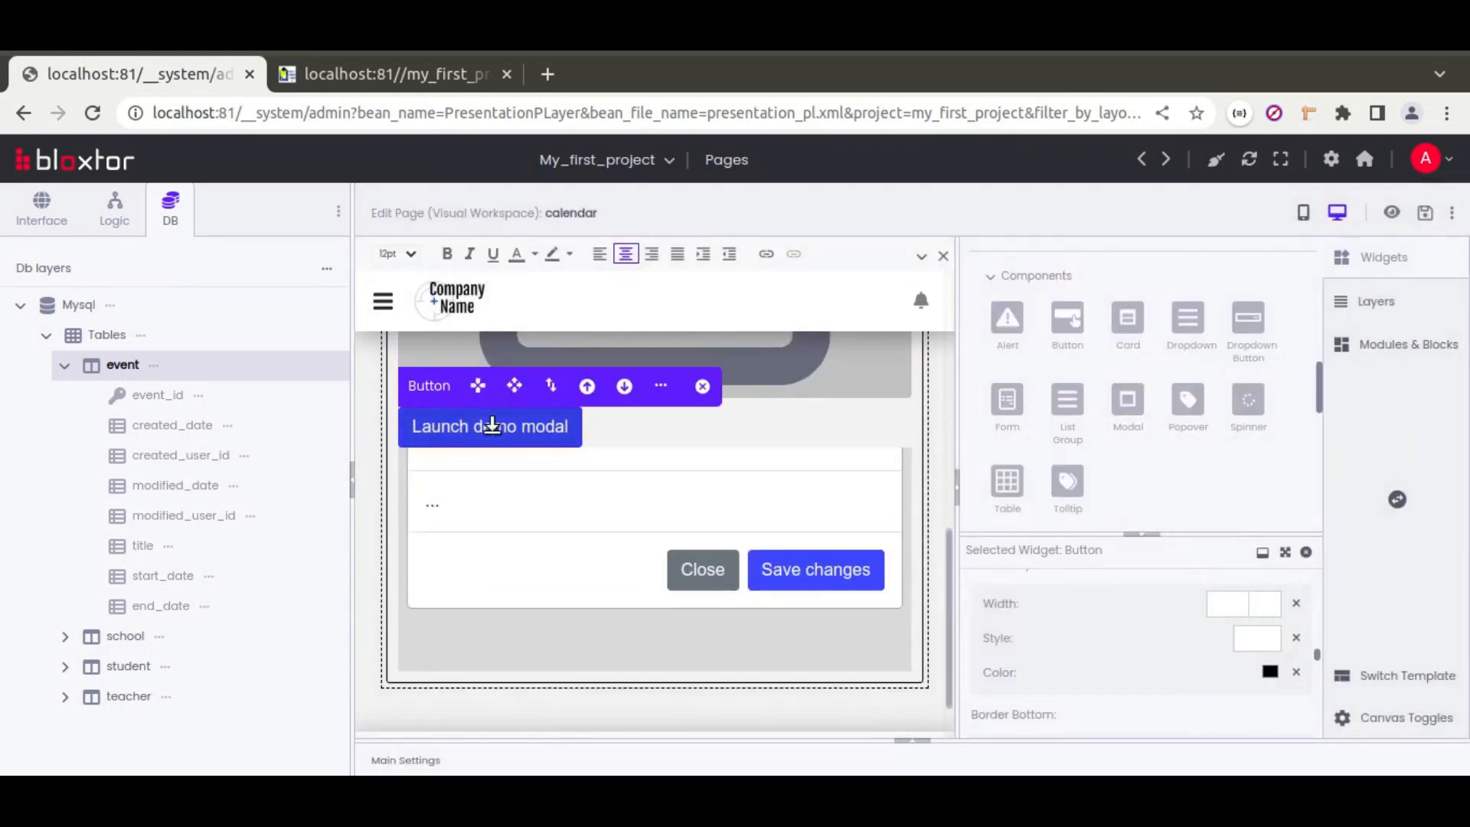
{"action": "left_click", "coordinate": [662, 385]}
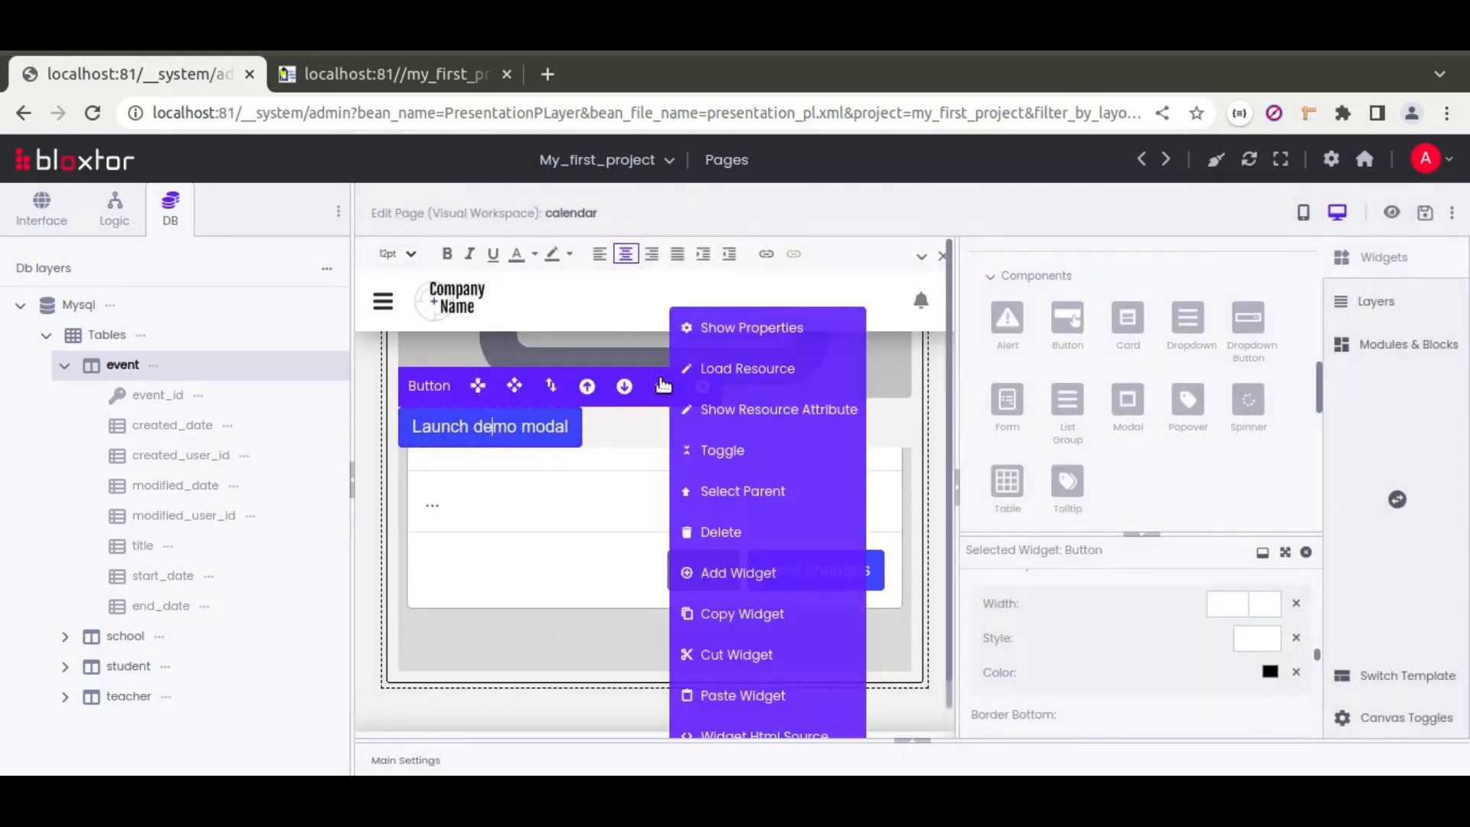
{"action": "left_click", "coordinate": [732, 529]}
{"action": "left_click", "coordinate": [948, 246]}
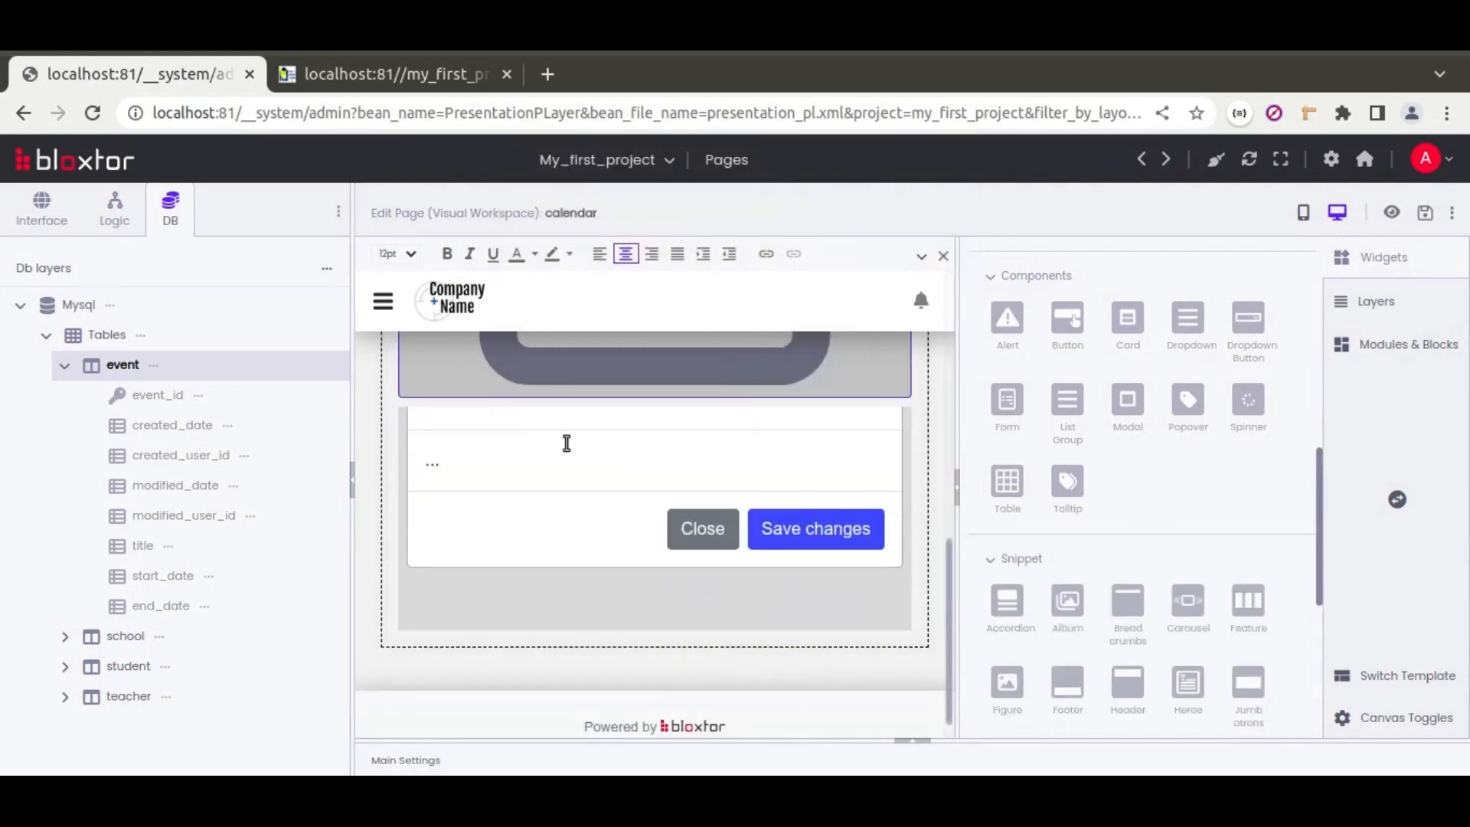
- Turn on the display of widget borders on the canvas
{"action": "left_click", "coordinate": [491, 533]}
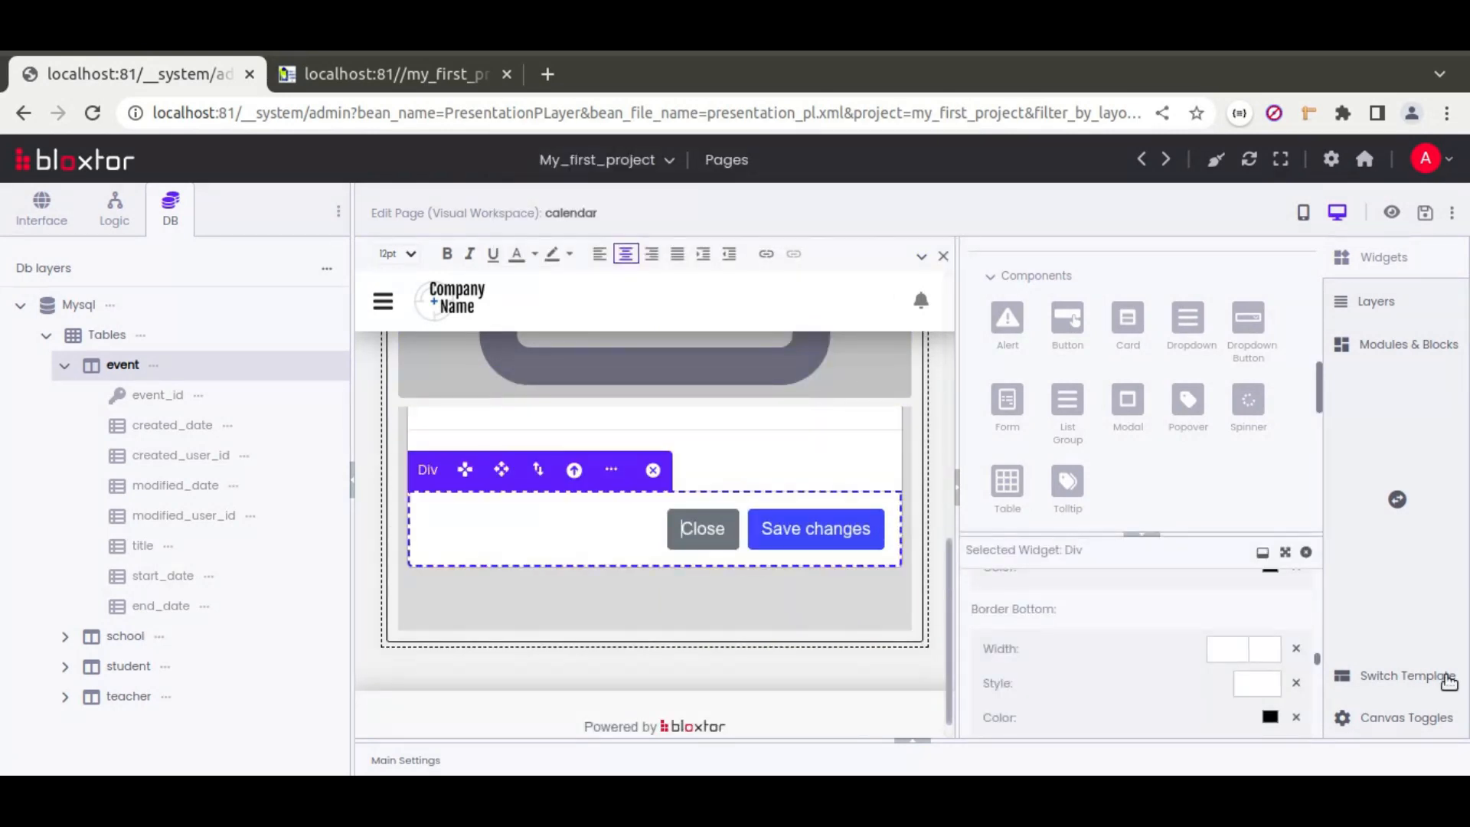
{"action": "left_click", "coordinate": [1407, 720]}
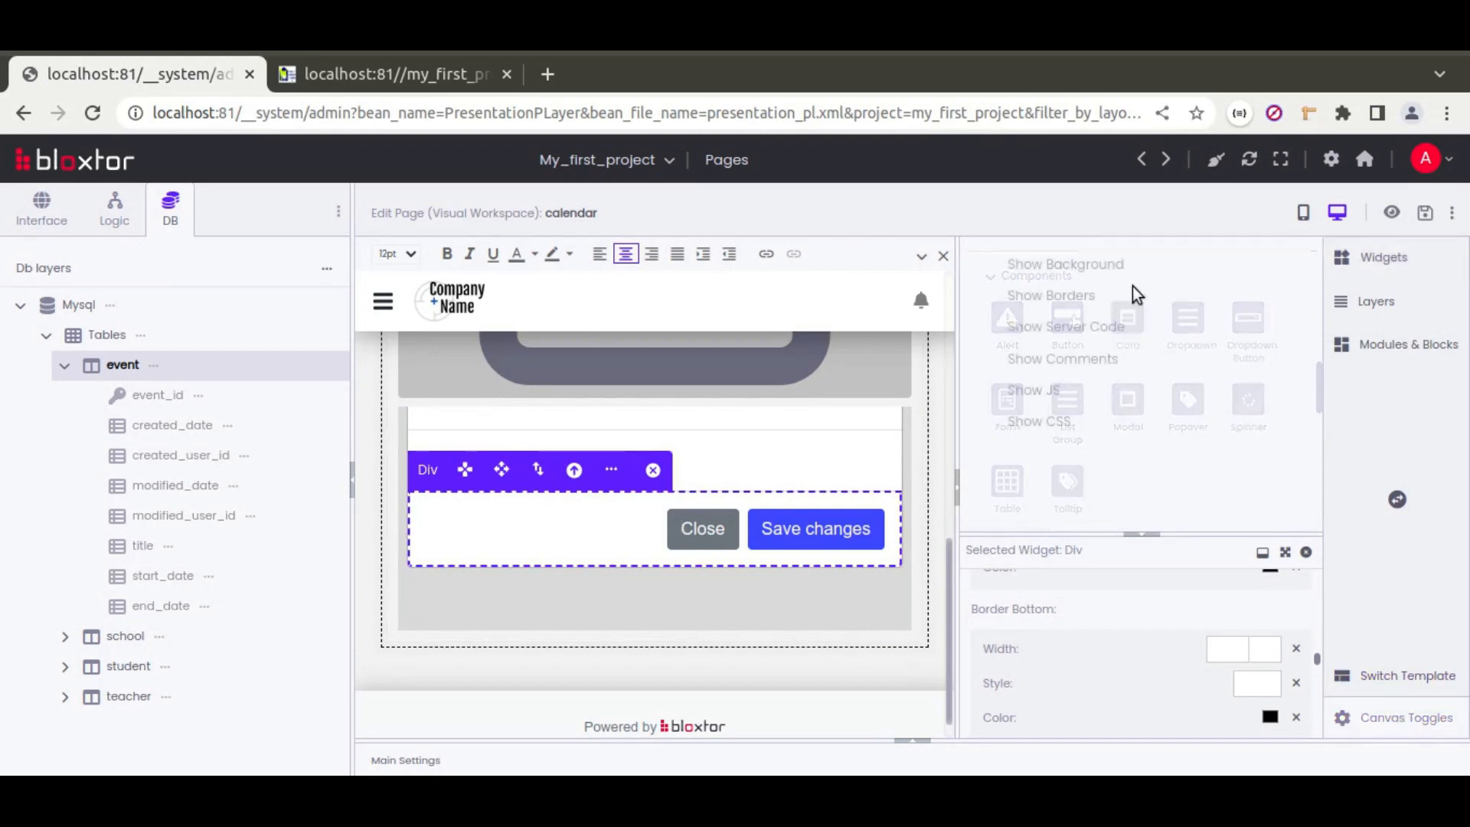
{"action": "left_click", "coordinate": [1037, 295]}
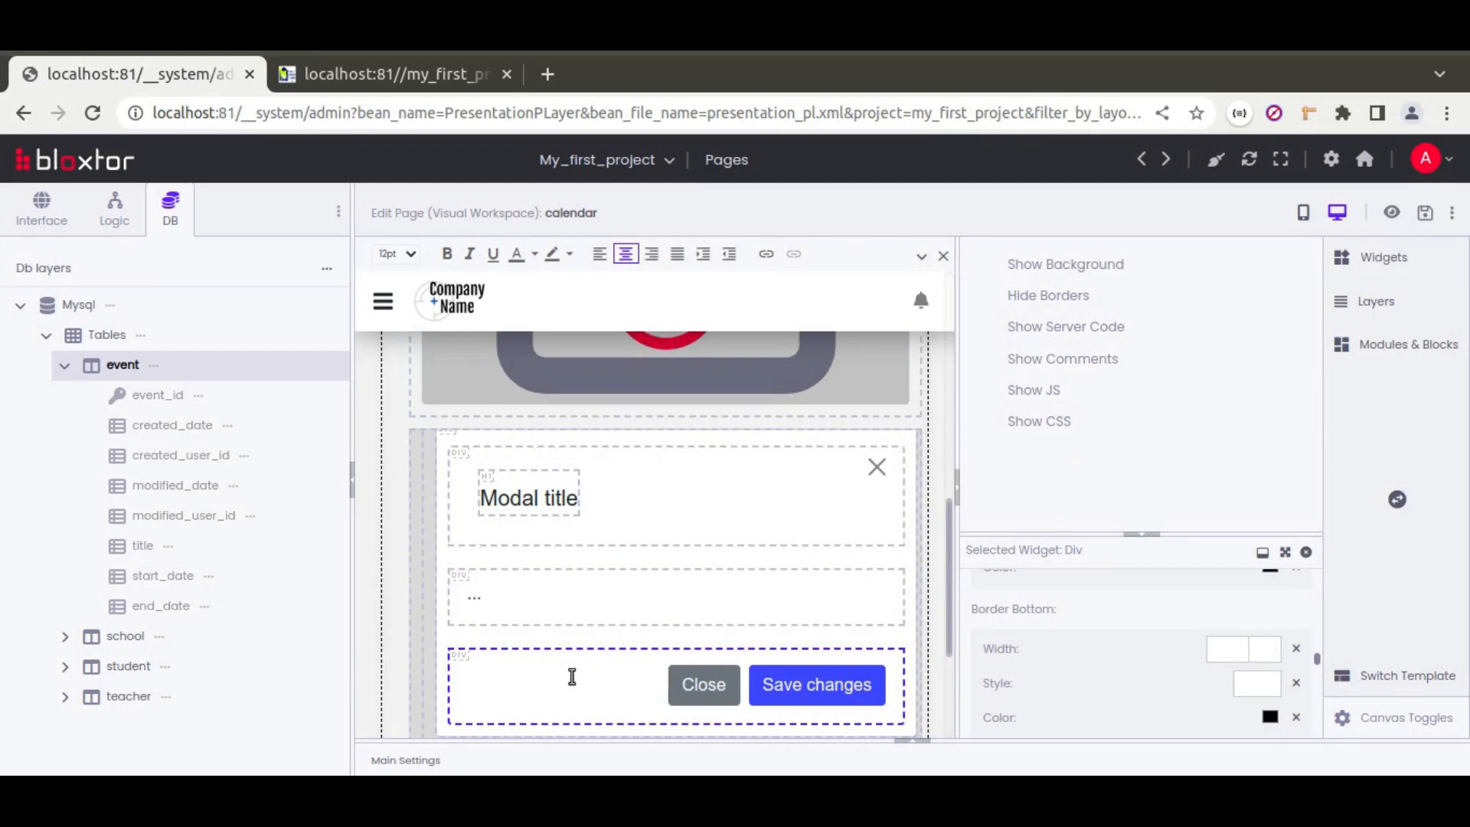
- Replace the modal's heading text with "Add Event"
{"action": "left_click", "coordinate": [527, 498]}
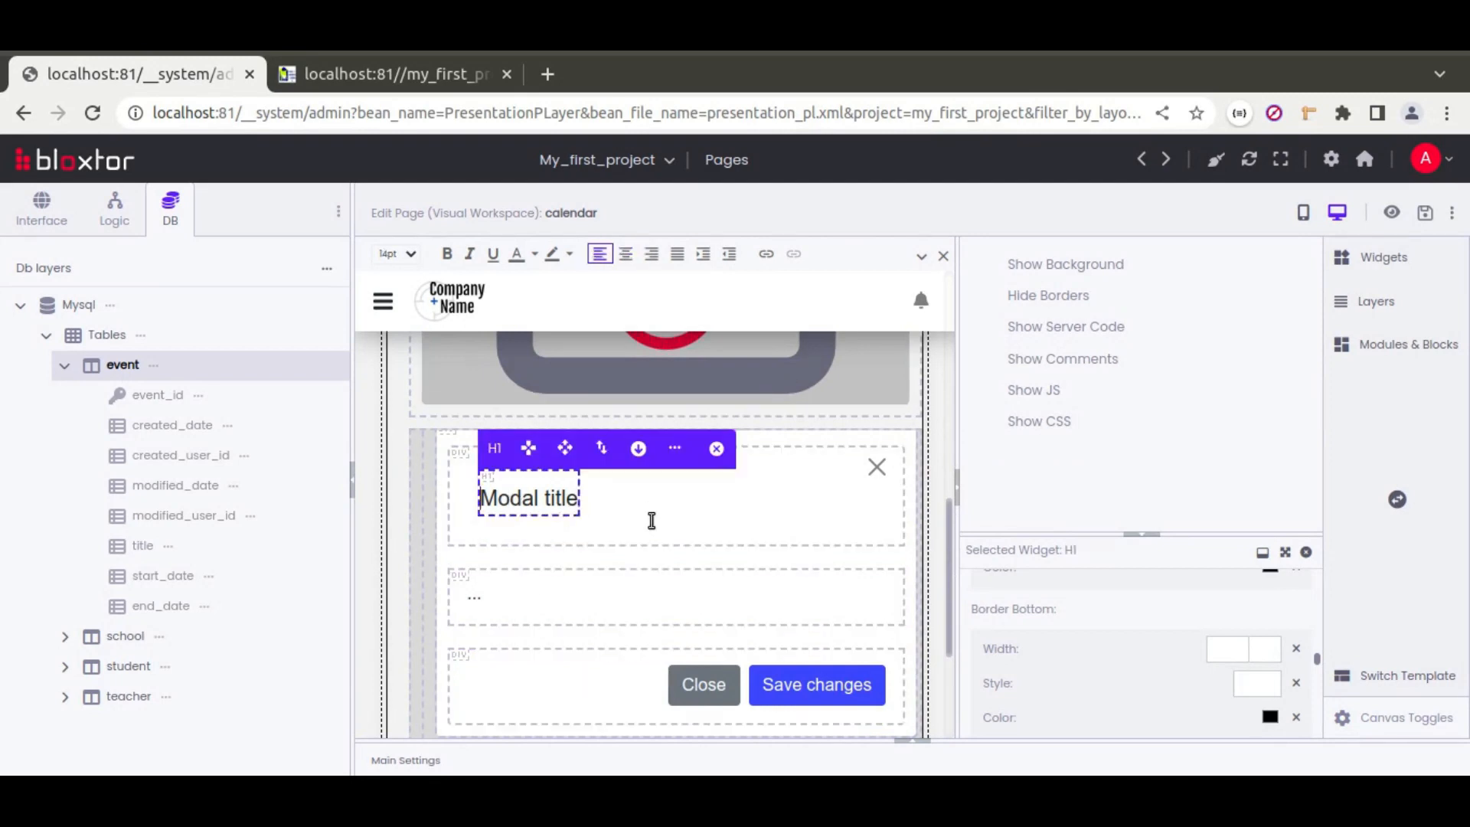
{"action": "type", "text": "Add Event"}
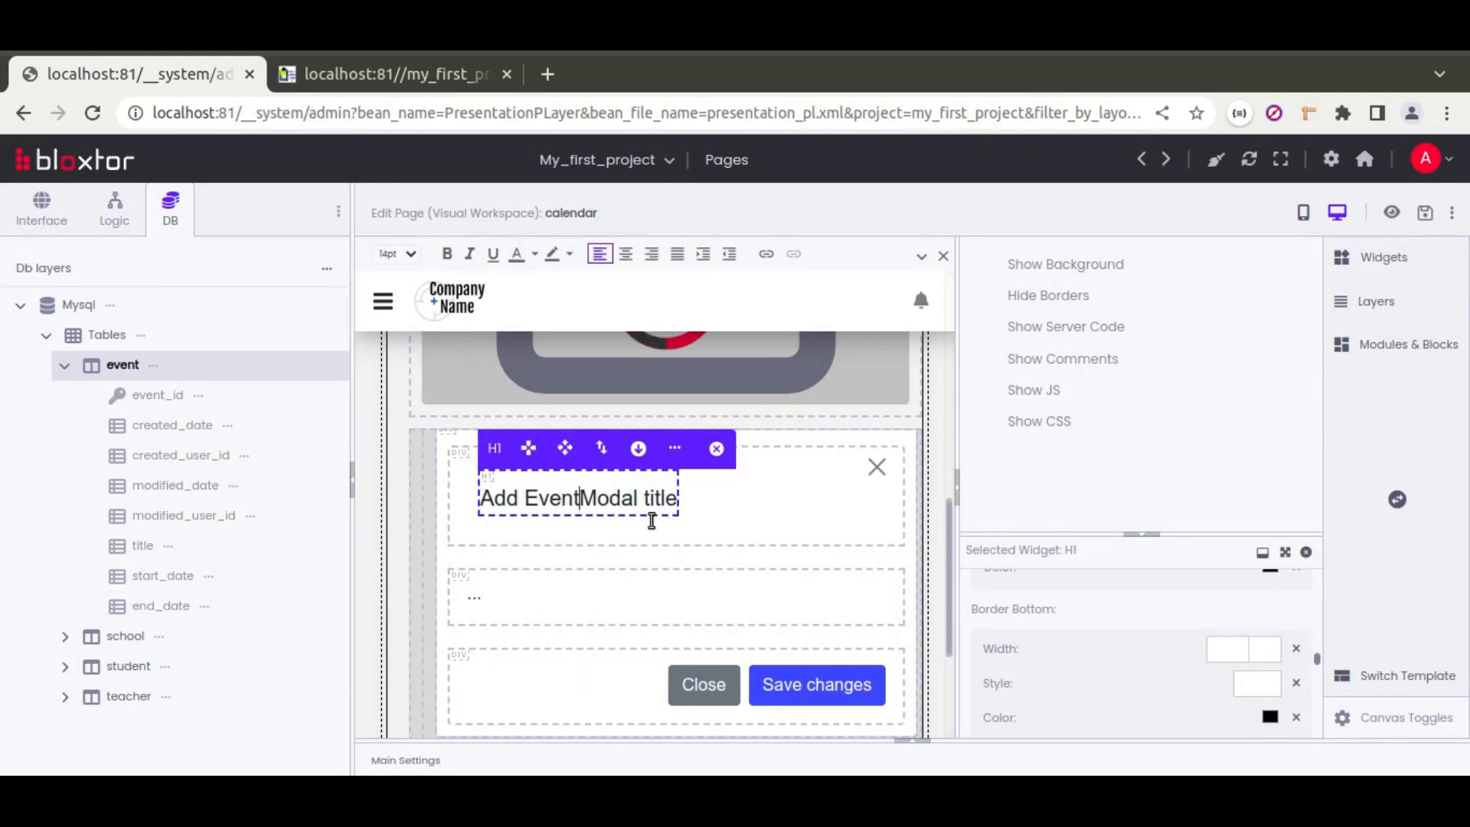
{"action": "key", "text": "shift+End"}
{"action": "key", "text": "Delete"}
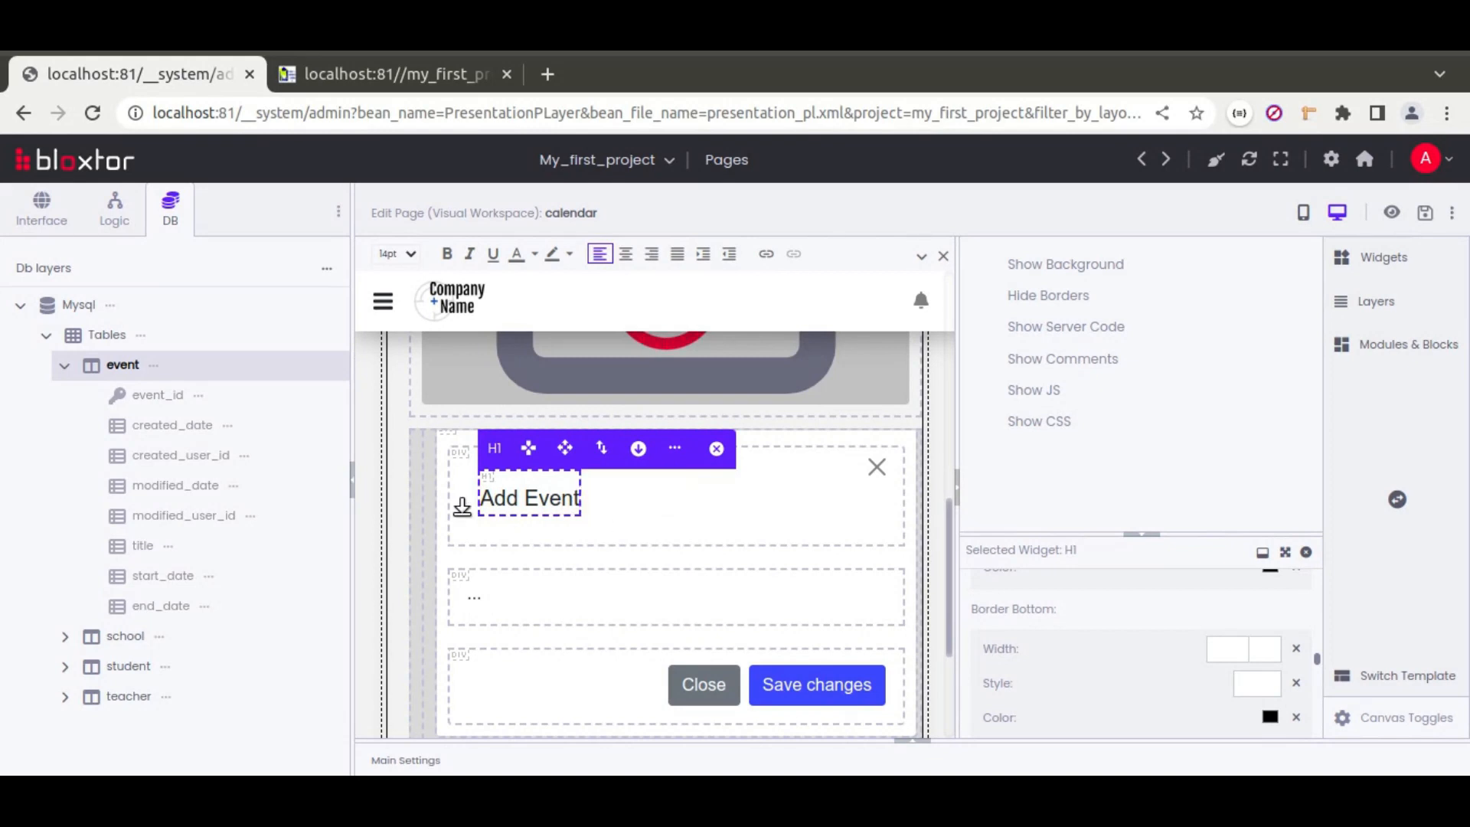
{"action": "left_click", "coordinate": [1378, 258]}
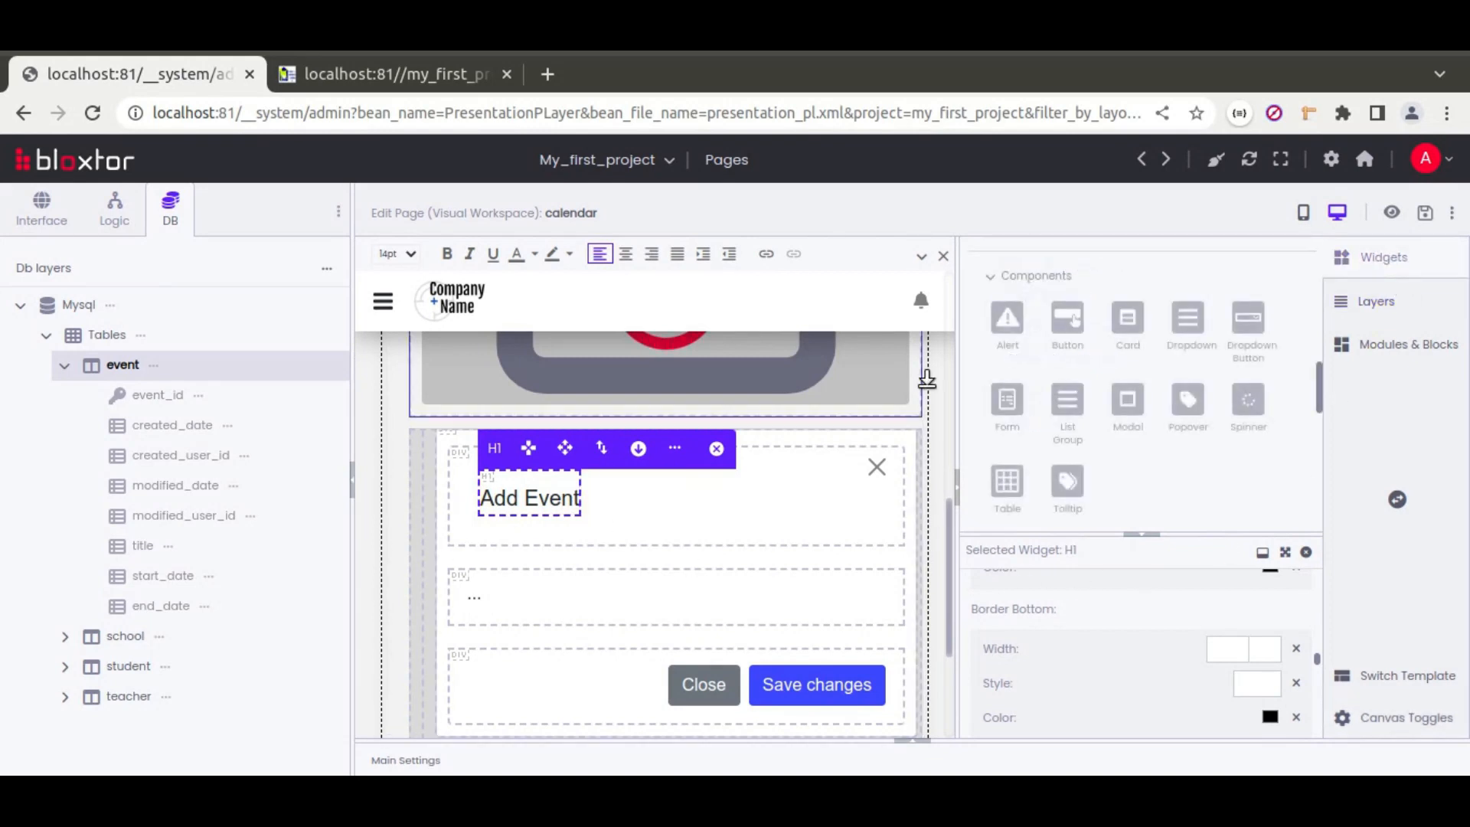
{"action": "scroll", "coordinate": [1041, 394], "scroll_direction": "up", "scroll_amount": 1}
{"action": "scroll", "coordinate": [1045, 404], "scroll_direction": "down", "scroll_amount": 1}
{"action": "left_click_drag", "start_coordinate": [1007, 399], "coordinate": [475, 438]}
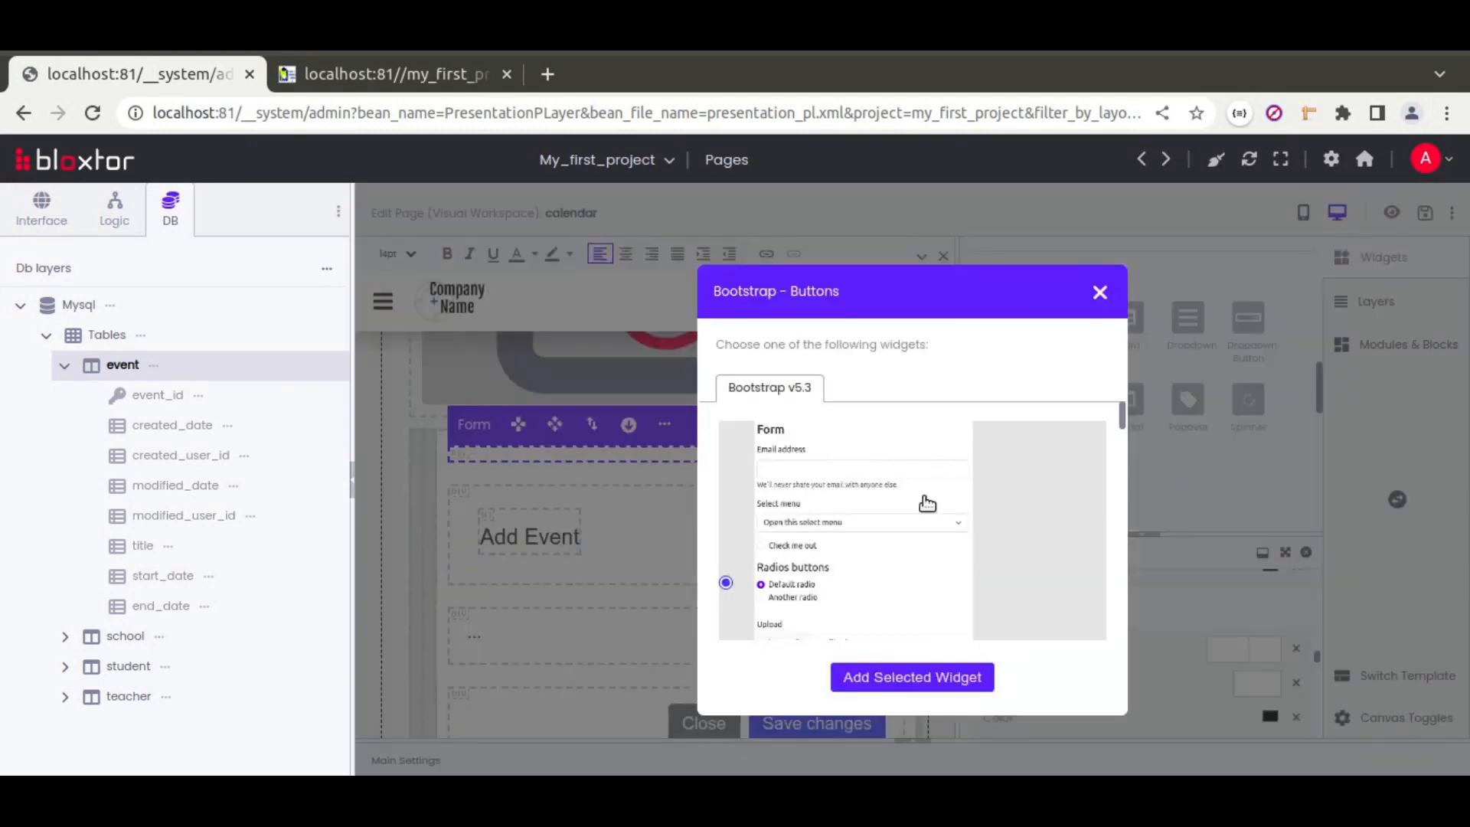
{"action": "left_click", "coordinate": [1099, 293]}
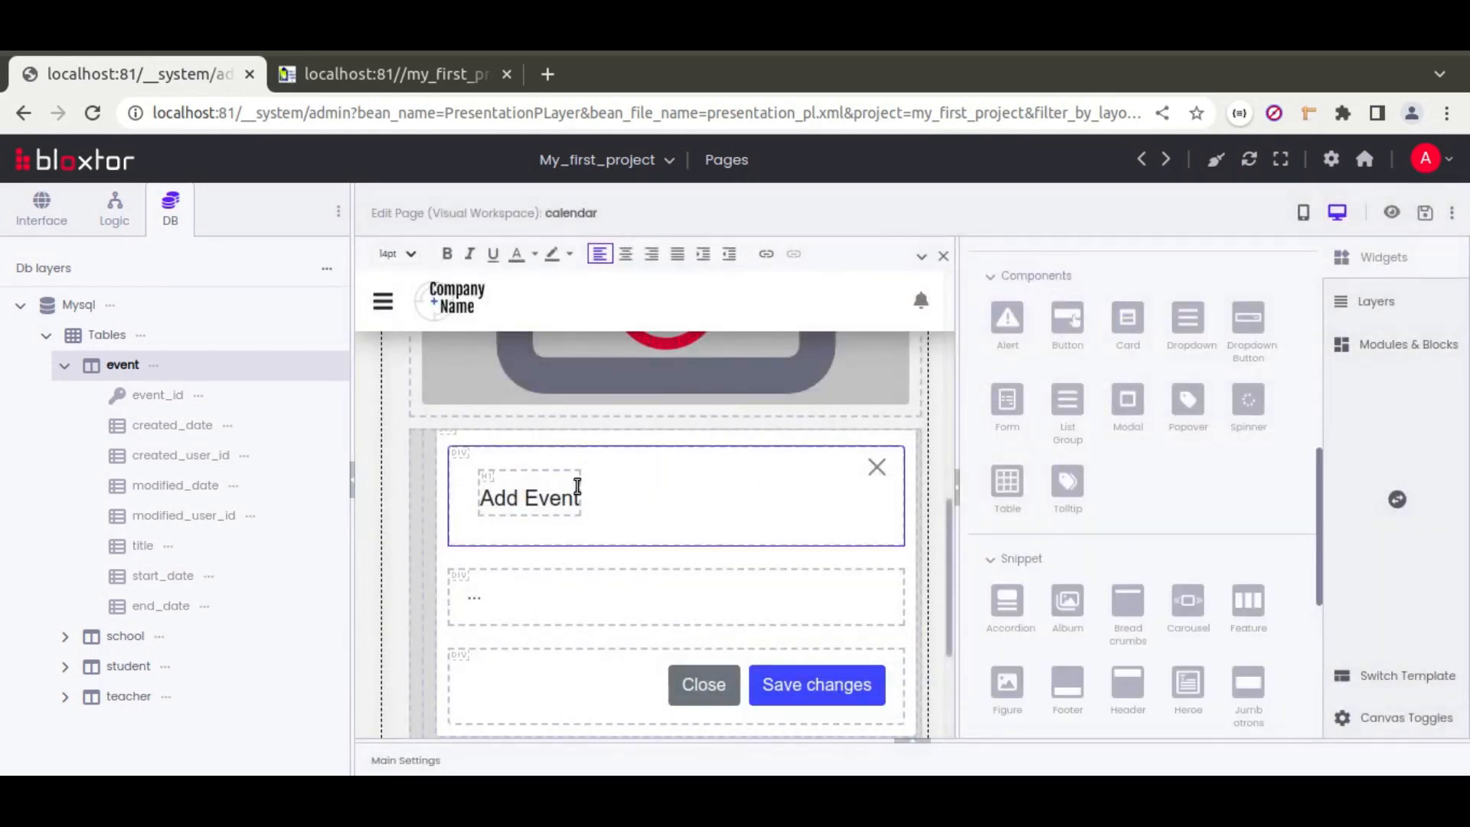
- Insert a generic Form widget into the modal and move the modal's header, body and footer divs inside it
{"action": "scroll", "coordinate": [1091, 489], "scroll_direction": "up", "scroll_amount": 10}
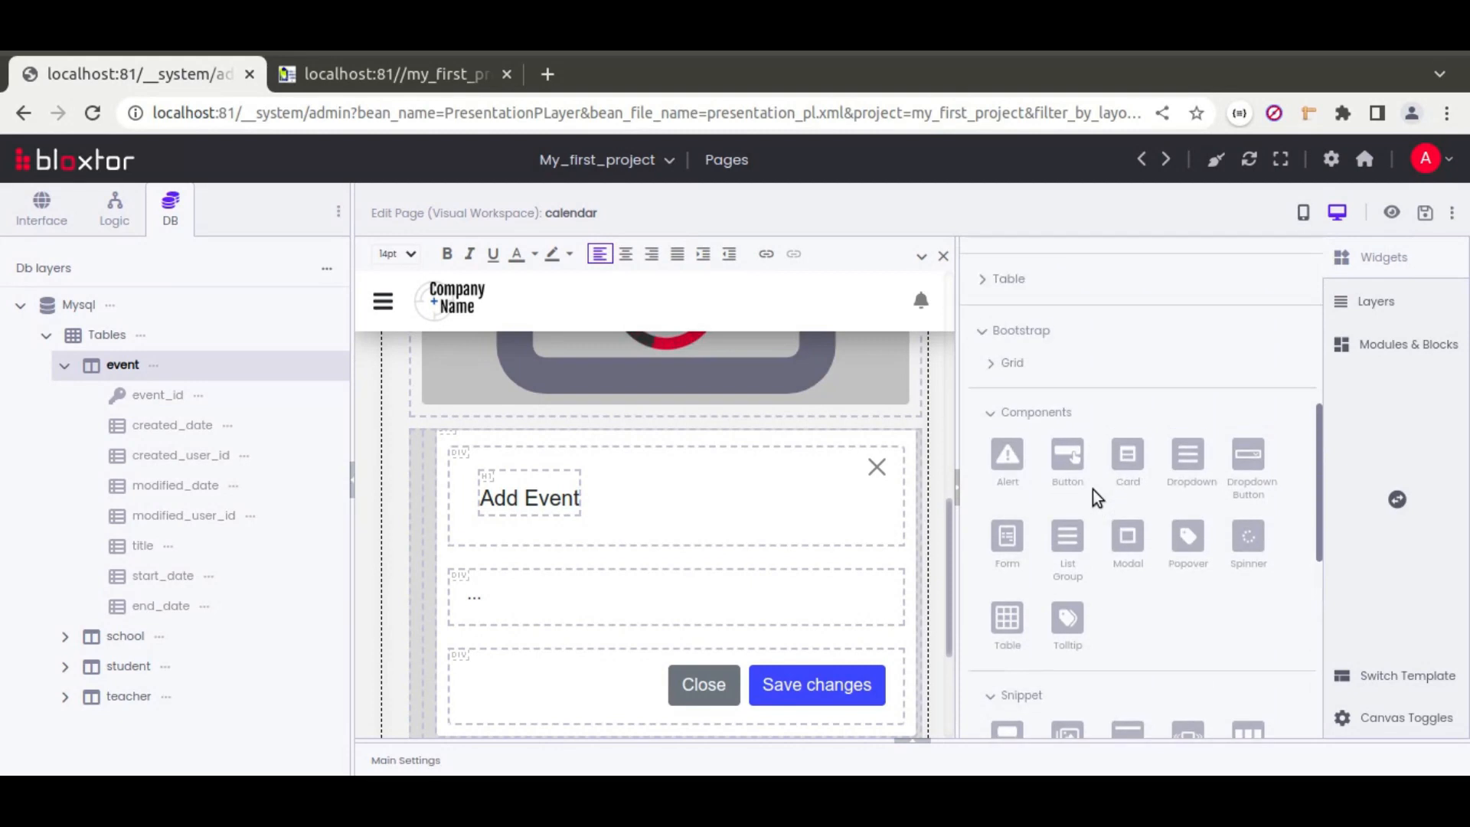
{"action": "left_click_drag", "start_coordinate": [1000, 600], "coordinate": [517, 475]}
{"action": "left_click", "coordinate": [509, 603]}
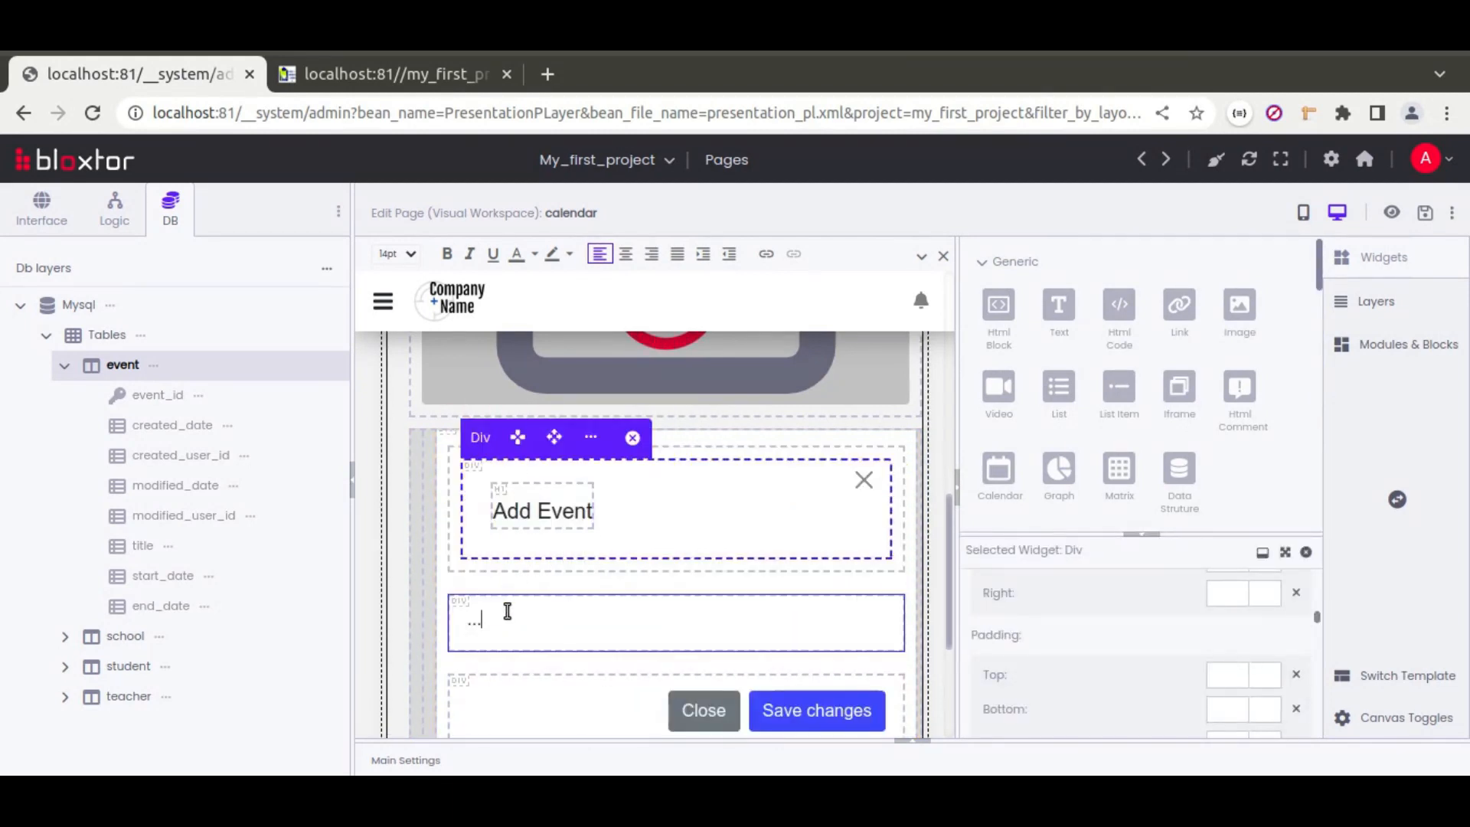
{"action": "left_click_drag", "start_coordinate": [503, 572], "coordinate": [469, 574]}
{"action": "left_click", "coordinate": [480, 673]}
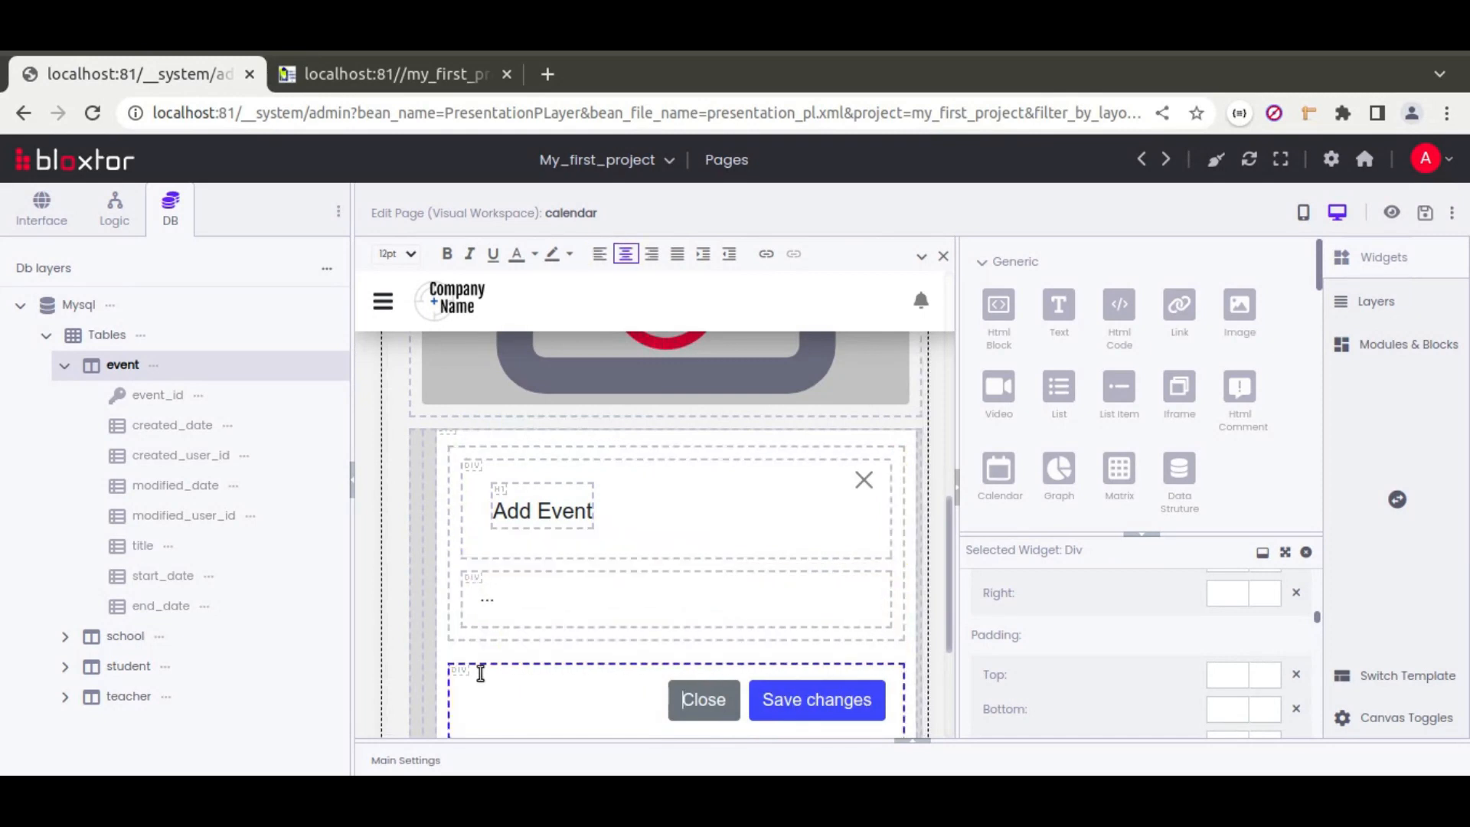
{"action": "left_click", "coordinate": [520, 672]}
{"action": "left_click_drag", "start_coordinate": [499, 643], "coordinate": [552, 643]}
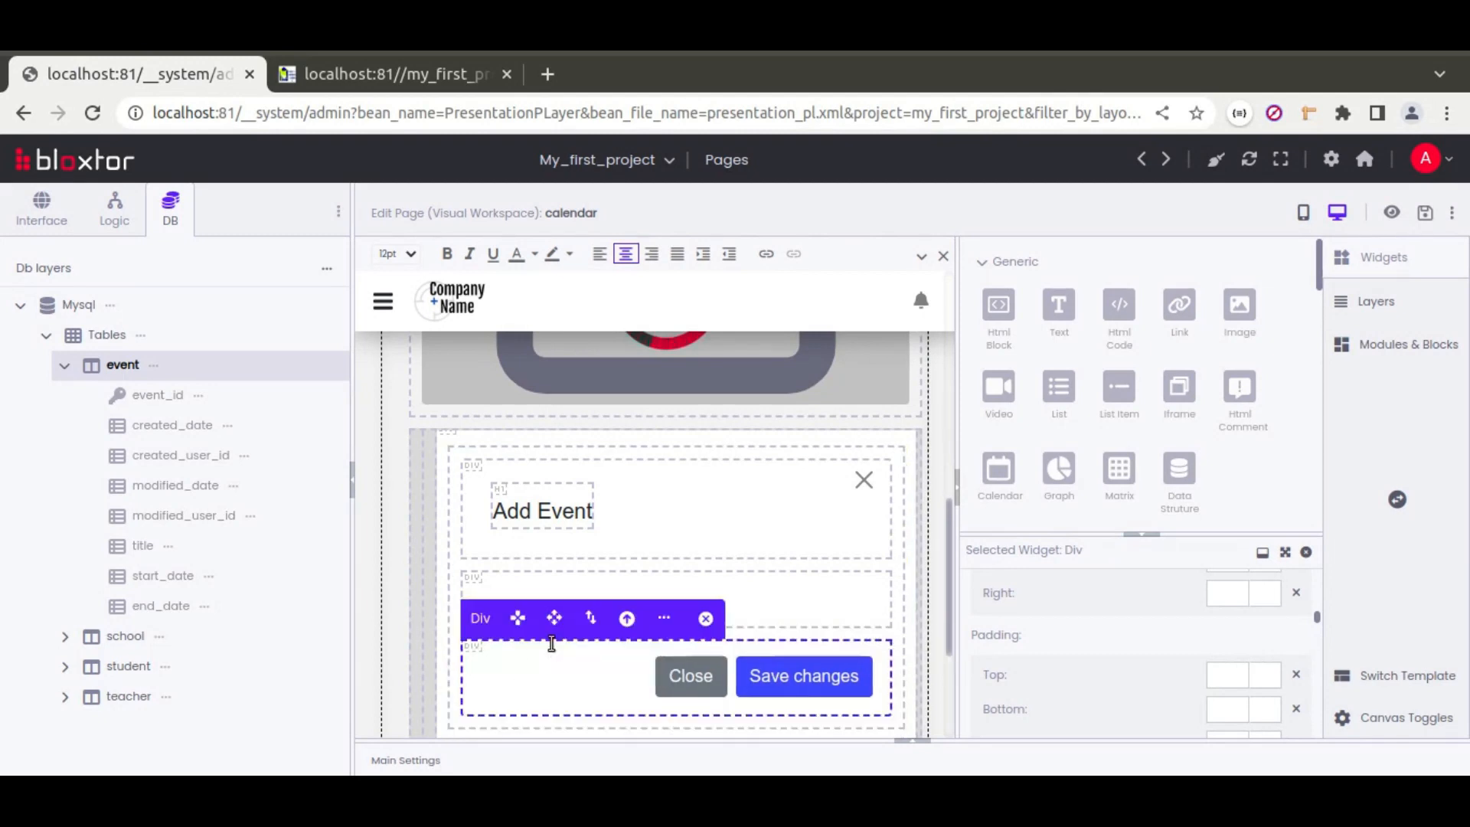
- Set the default widget type of the modal's form to Form in its dynamic widget properties
{"action": "left_click", "coordinate": [452, 525]}
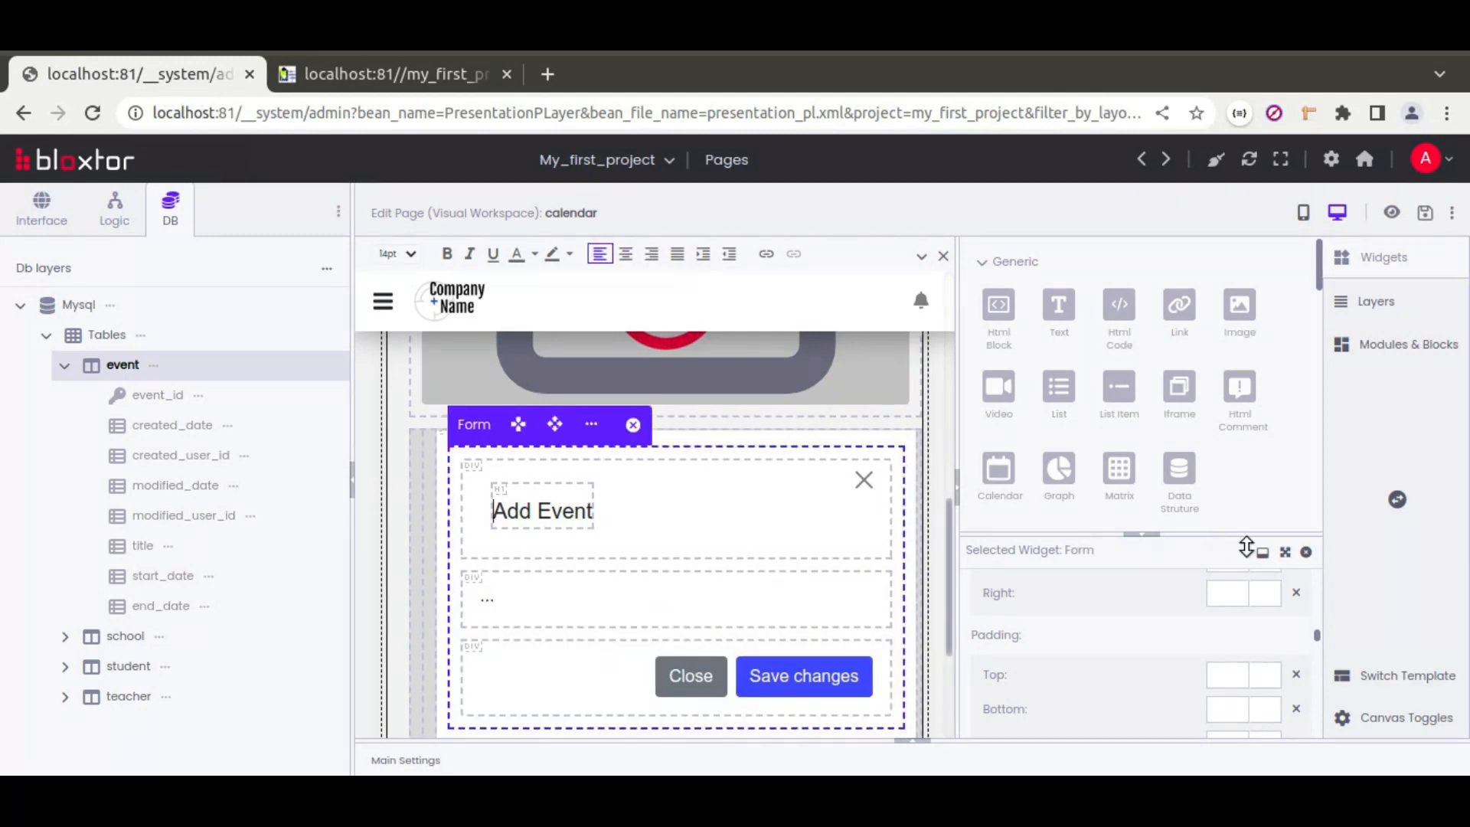
{"action": "left_click", "coordinate": [1286, 552]}
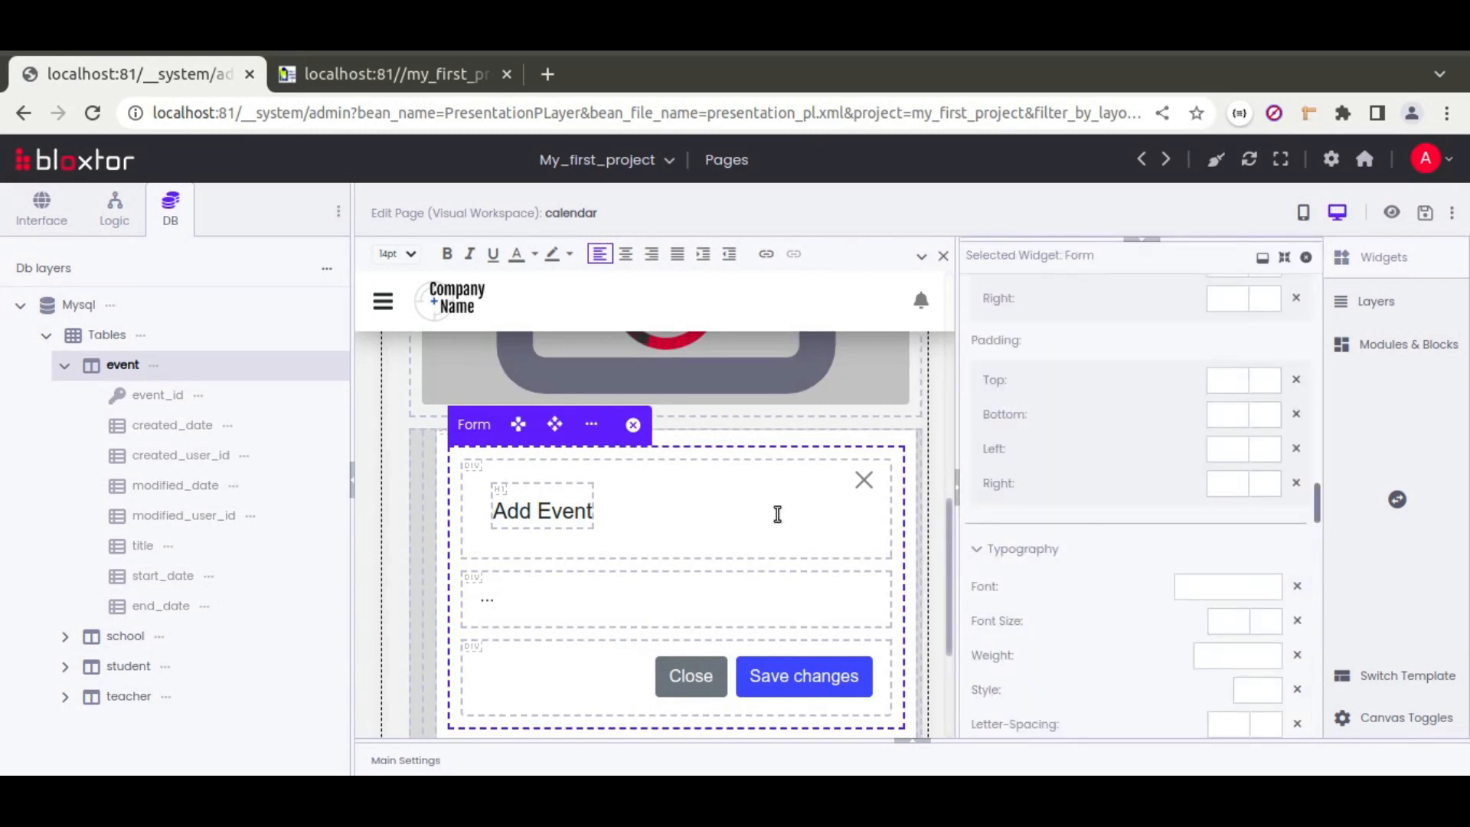
{"action": "scroll", "coordinate": [1088, 520], "scroll_direction": "up", "scroll_amount": 10}
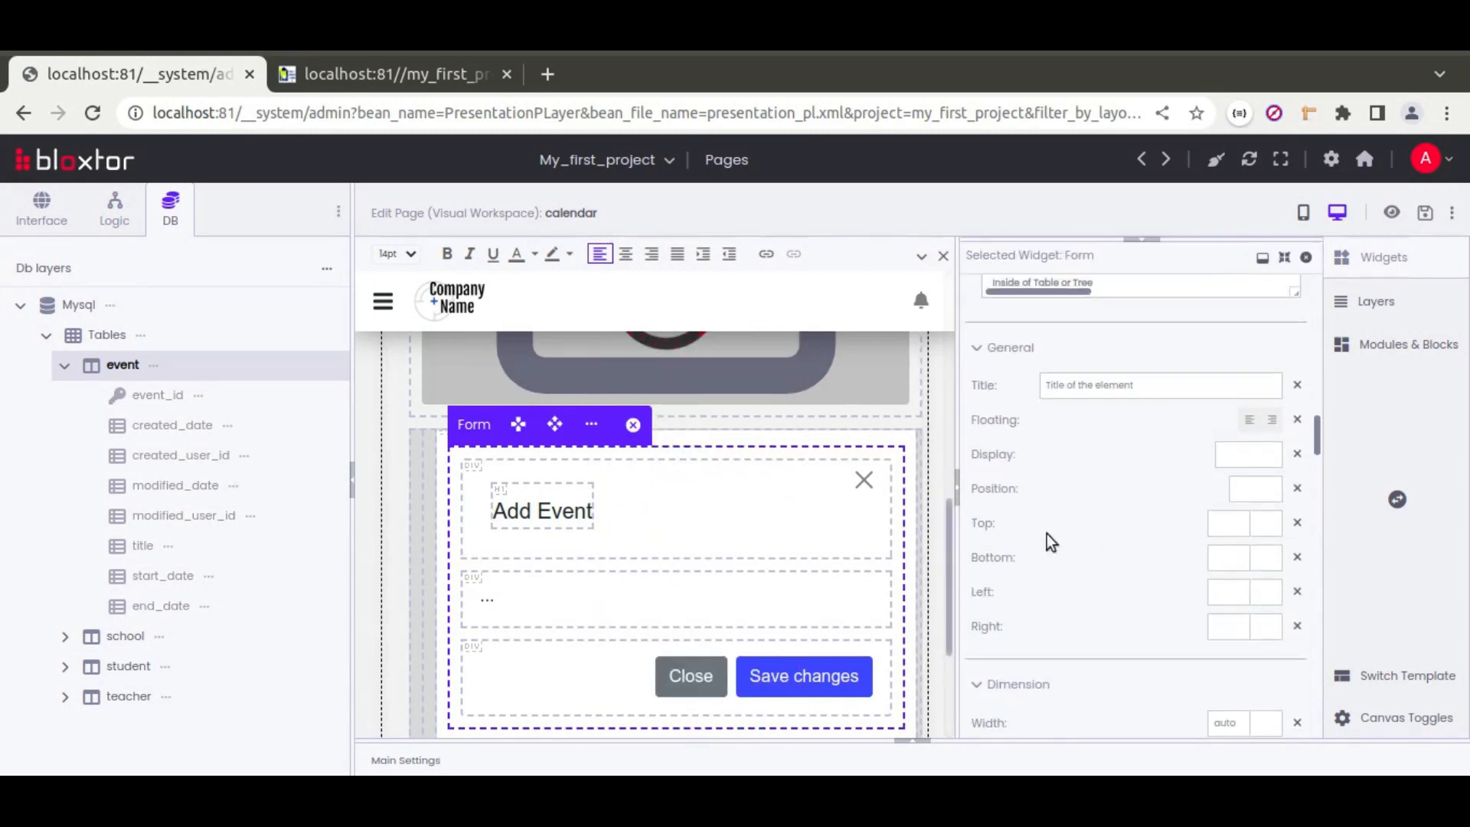
{"action": "scroll", "coordinate": [972, 520], "scroll_direction": "up", "scroll_amount": 10}
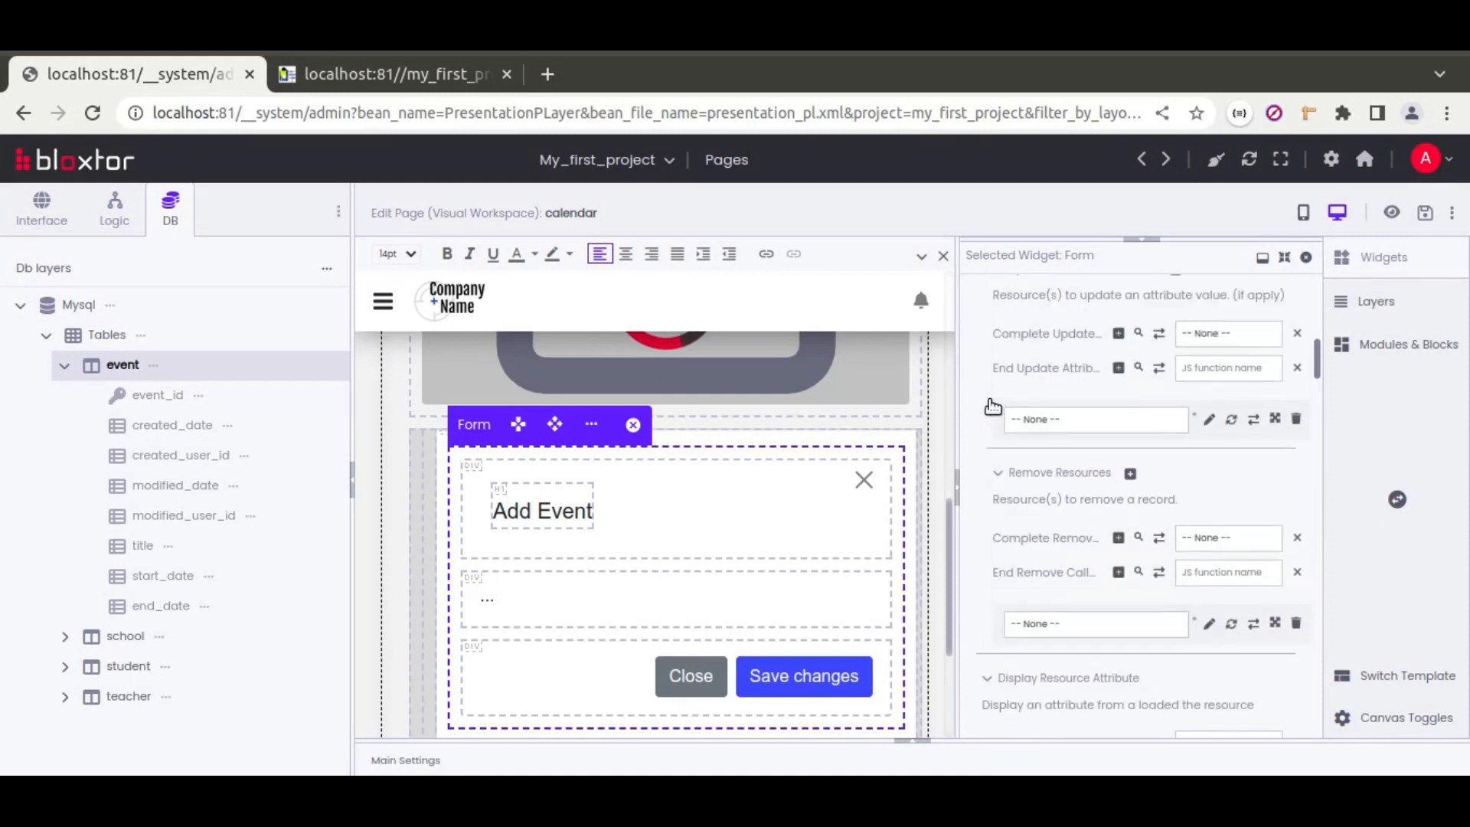
{"action": "scroll", "coordinate": [993, 406], "scroll_direction": "up", "scroll_amount": 5}
{"action": "left_click", "coordinate": [1018, 482]}
{"action": "left_click", "coordinate": [1021, 530]}
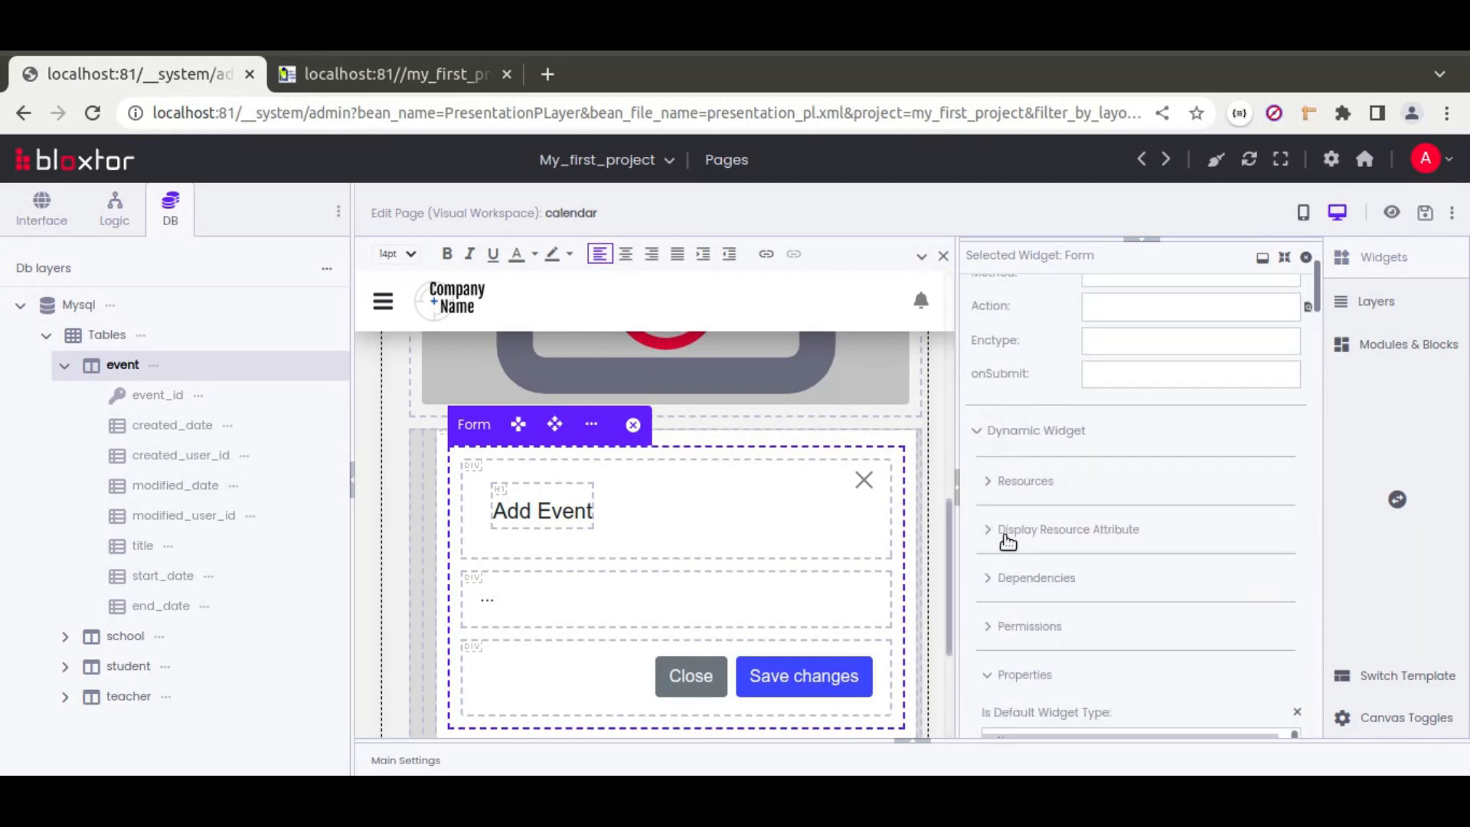
{"action": "scroll", "coordinate": [978, 574], "scroll_direction": "down", "scroll_amount": 4}
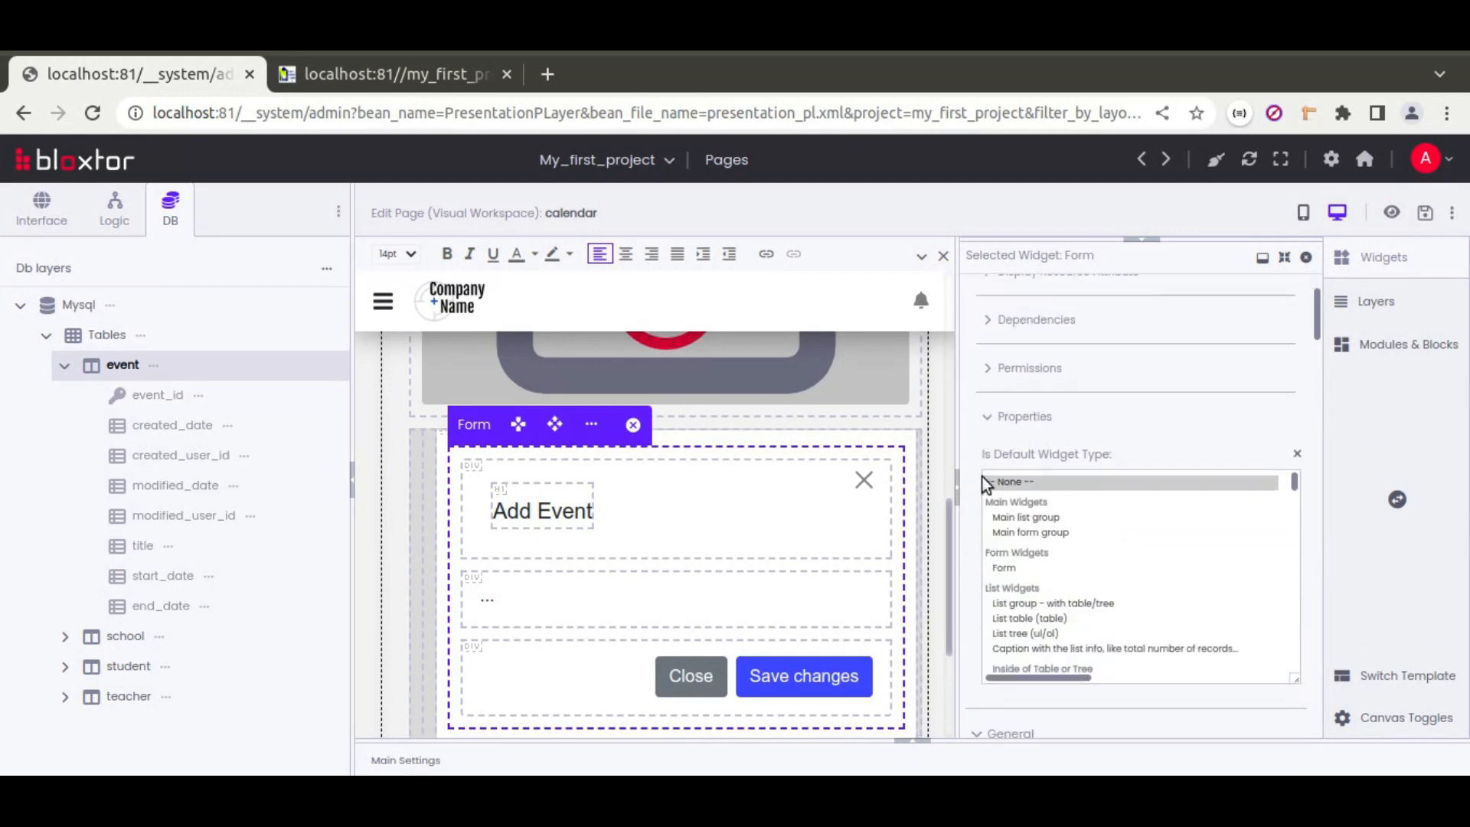
{"action": "scroll", "coordinate": [975, 492], "scroll_direction": "down", "scroll_amount": 2}
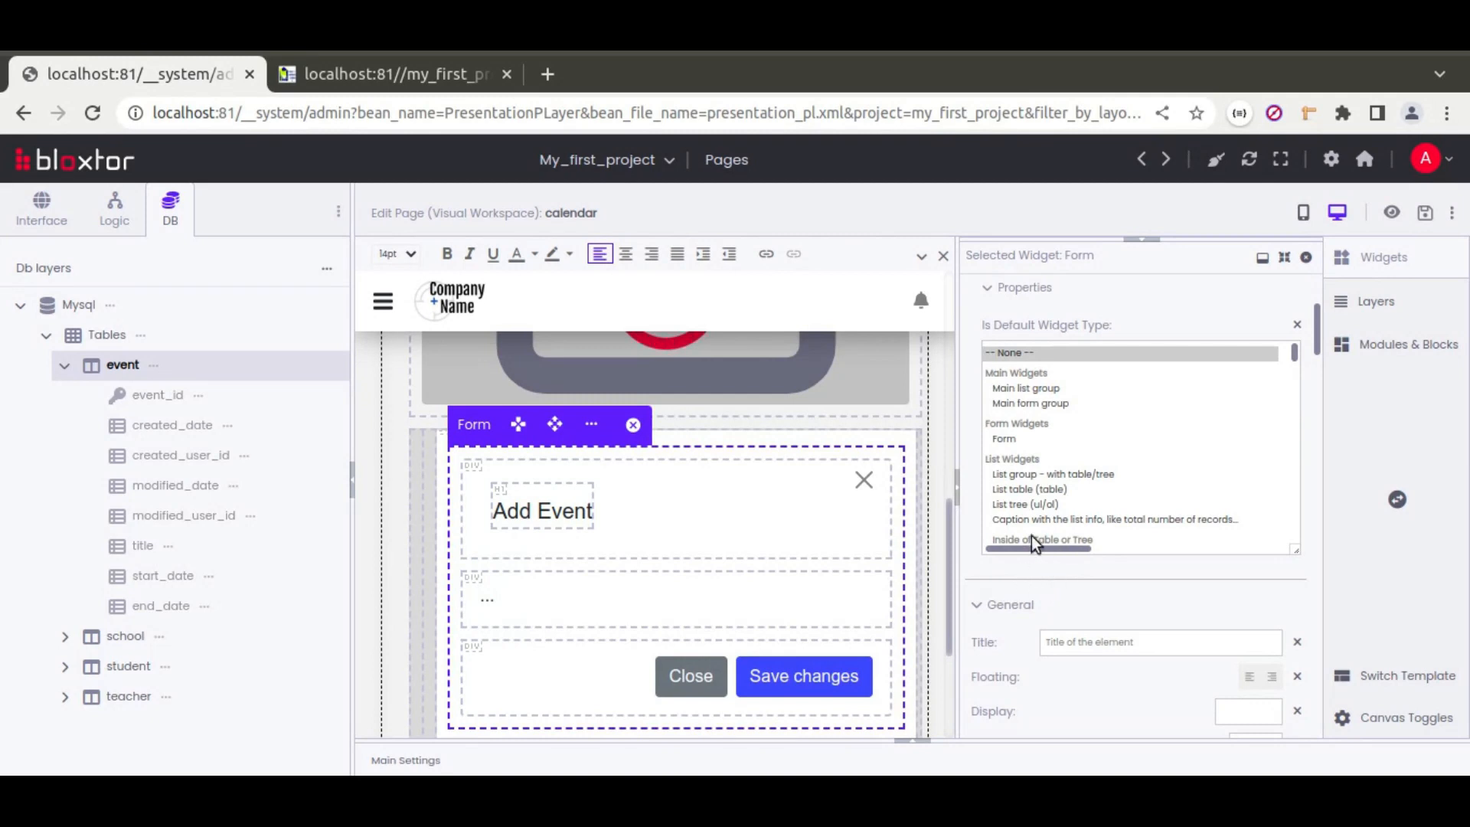
{"action": "left_click", "coordinate": [1002, 440]}
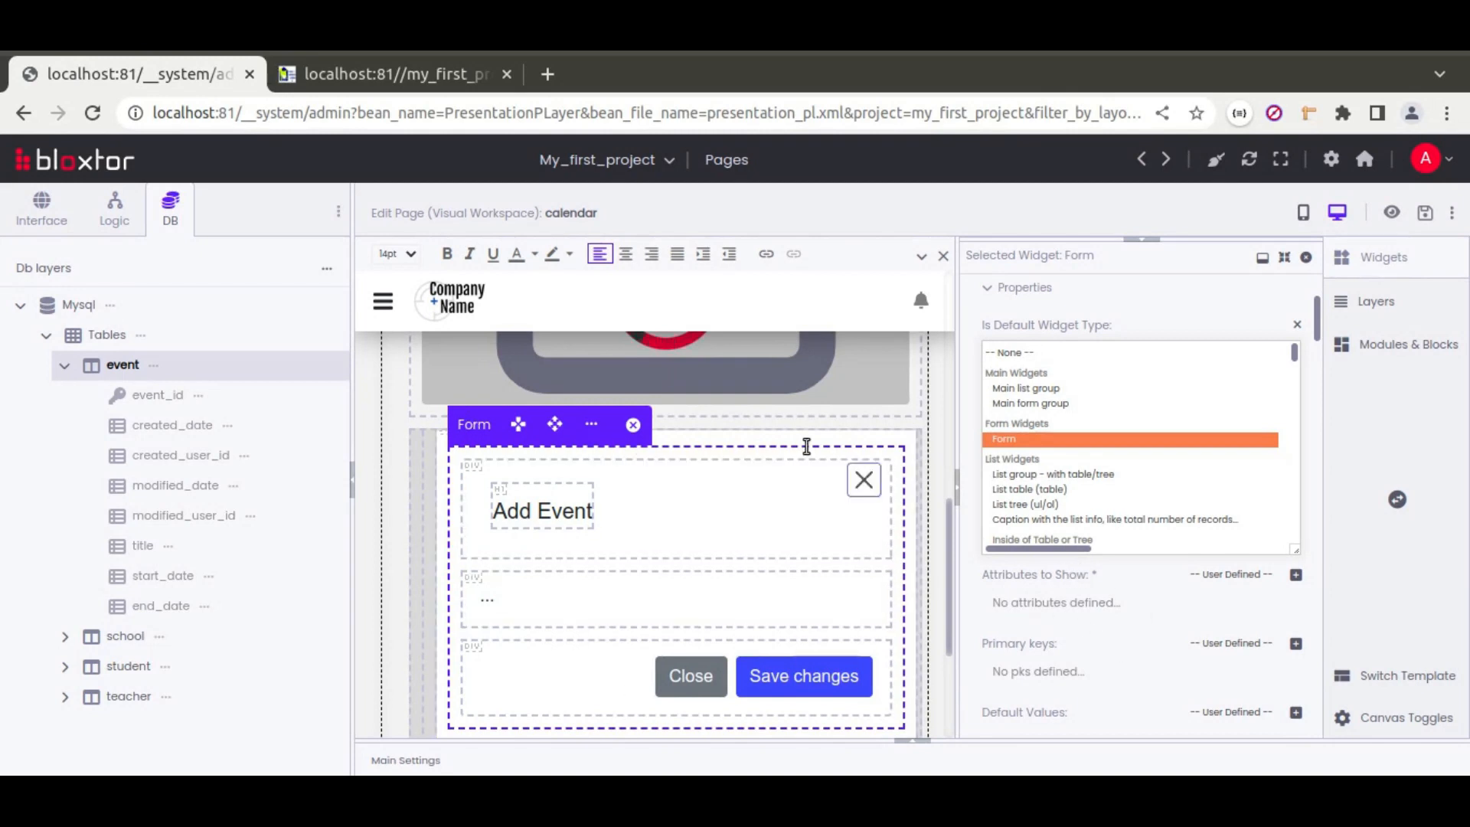
{"action": "scroll", "coordinate": [1139, 623], "scroll_direction": "down", "scroll_amount": 2}
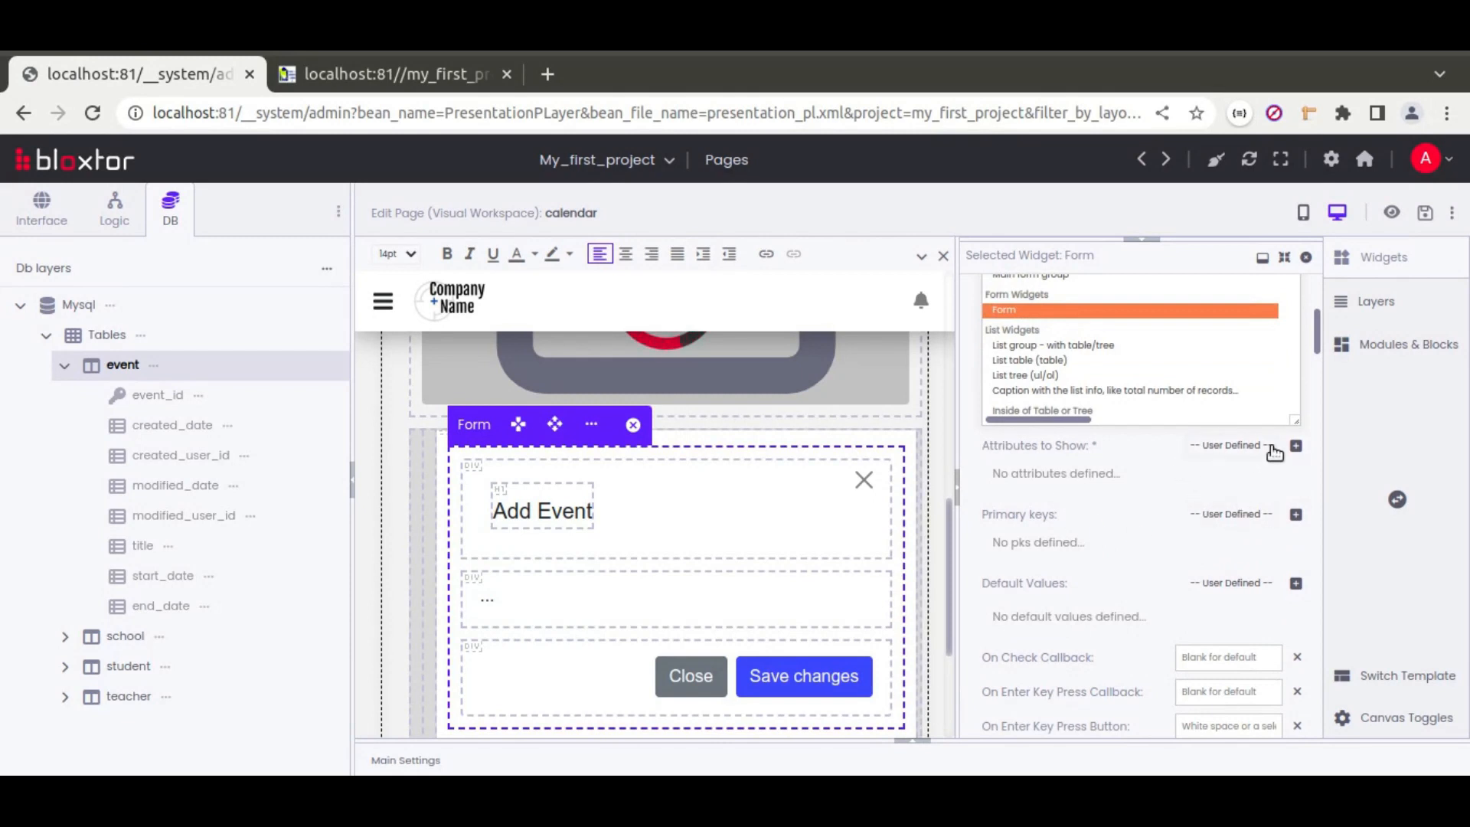
- Define title, start_date and end_date as the user-defined attributes to show in the modal's form
{"action": "left_click", "coordinate": [1294, 447]}
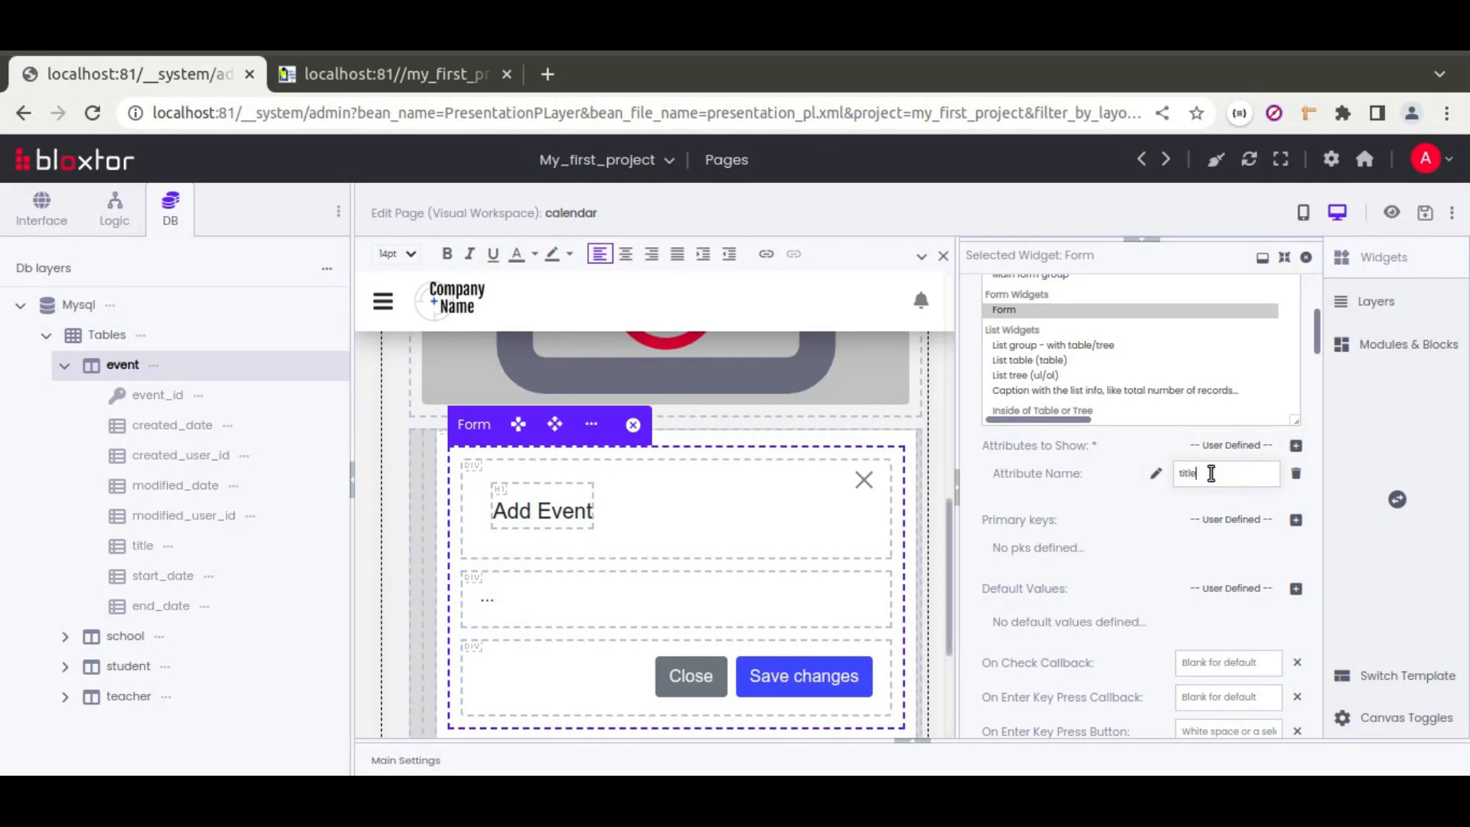
{"action": "left_click", "coordinate": [1305, 444]}
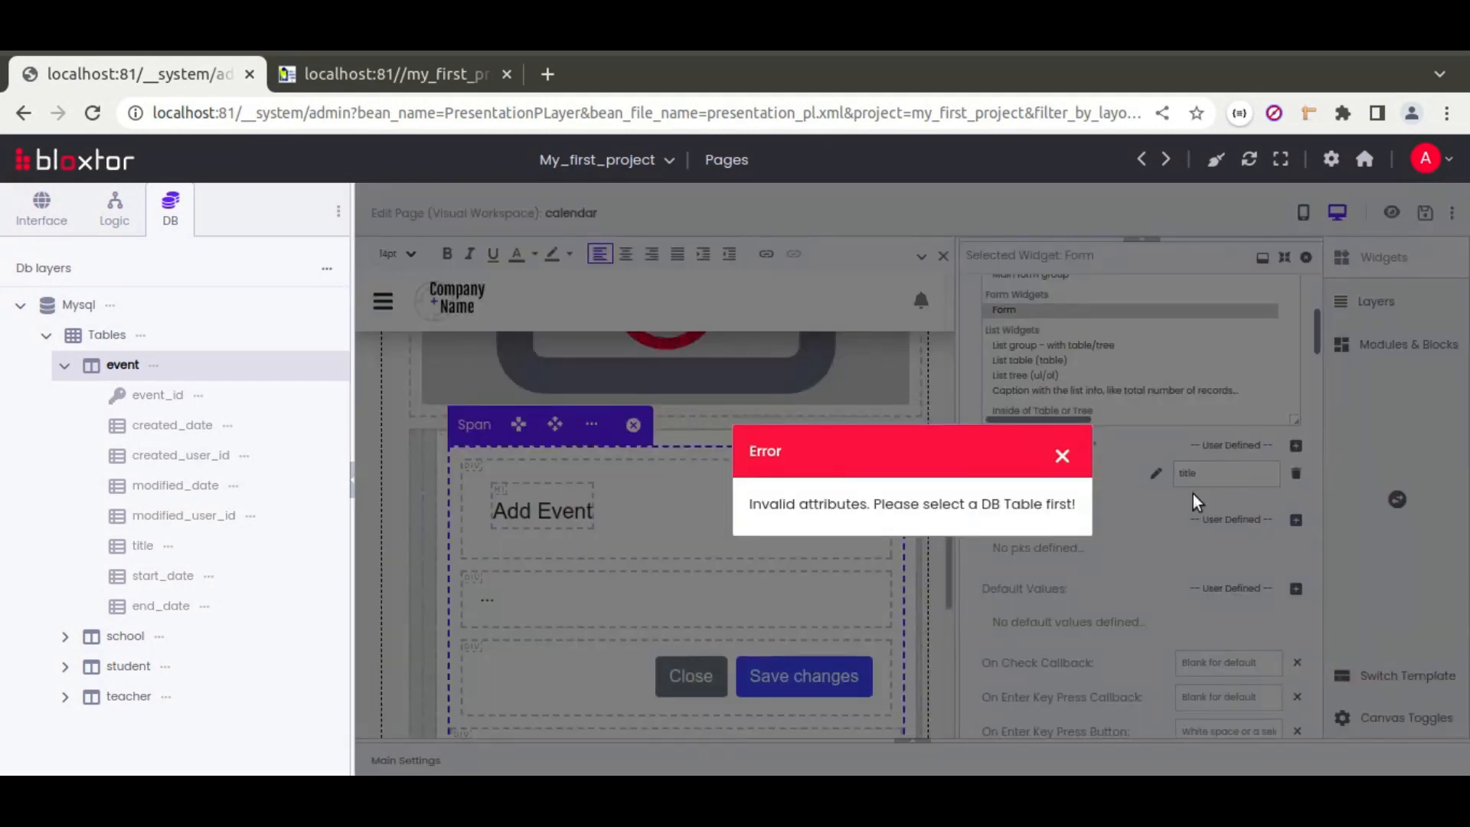
{"action": "left_click", "coordinate": [1060, 457]}
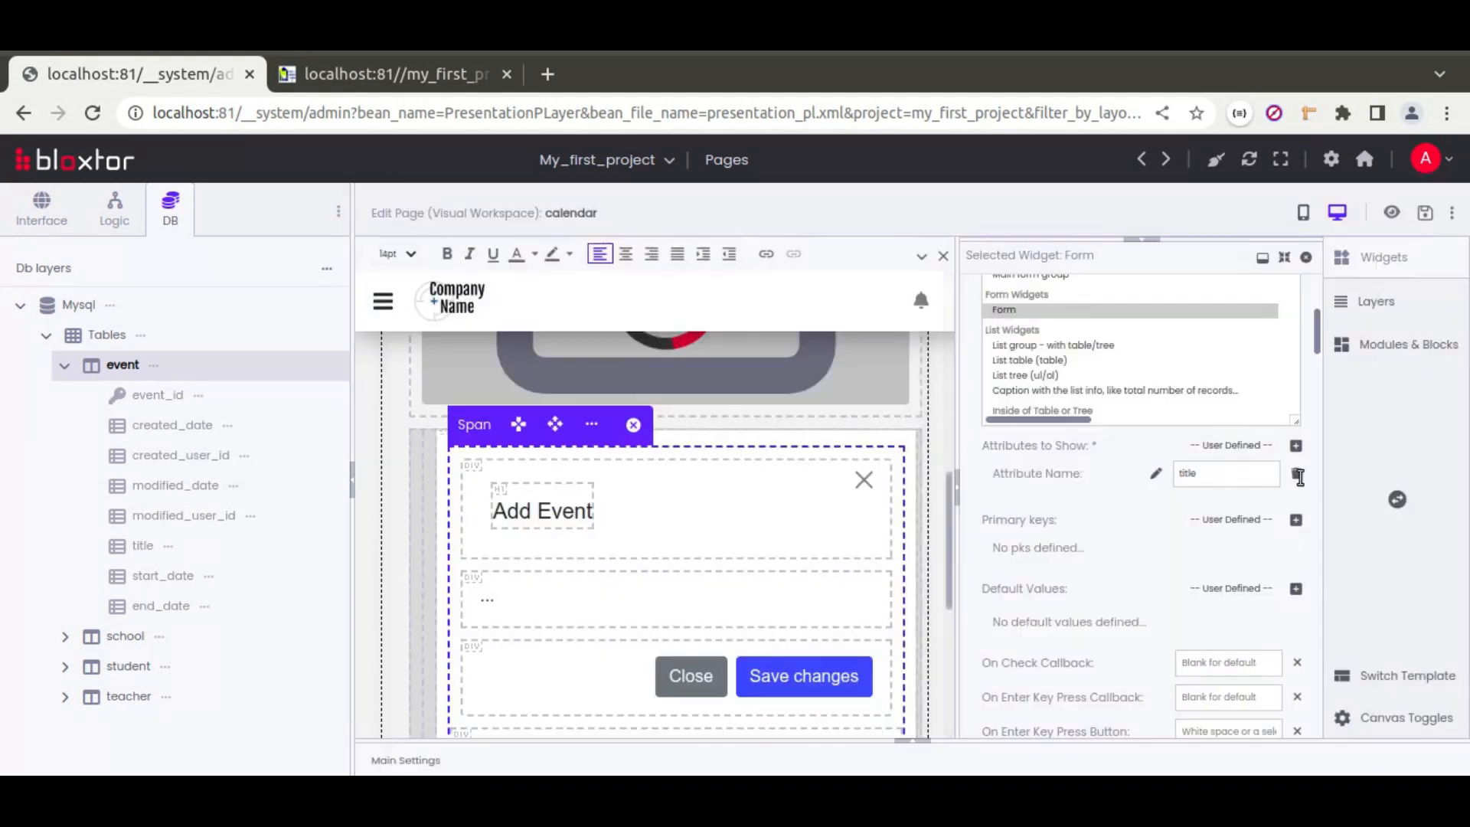
{"action": "left_click", "coordinate": [1295, 446]}
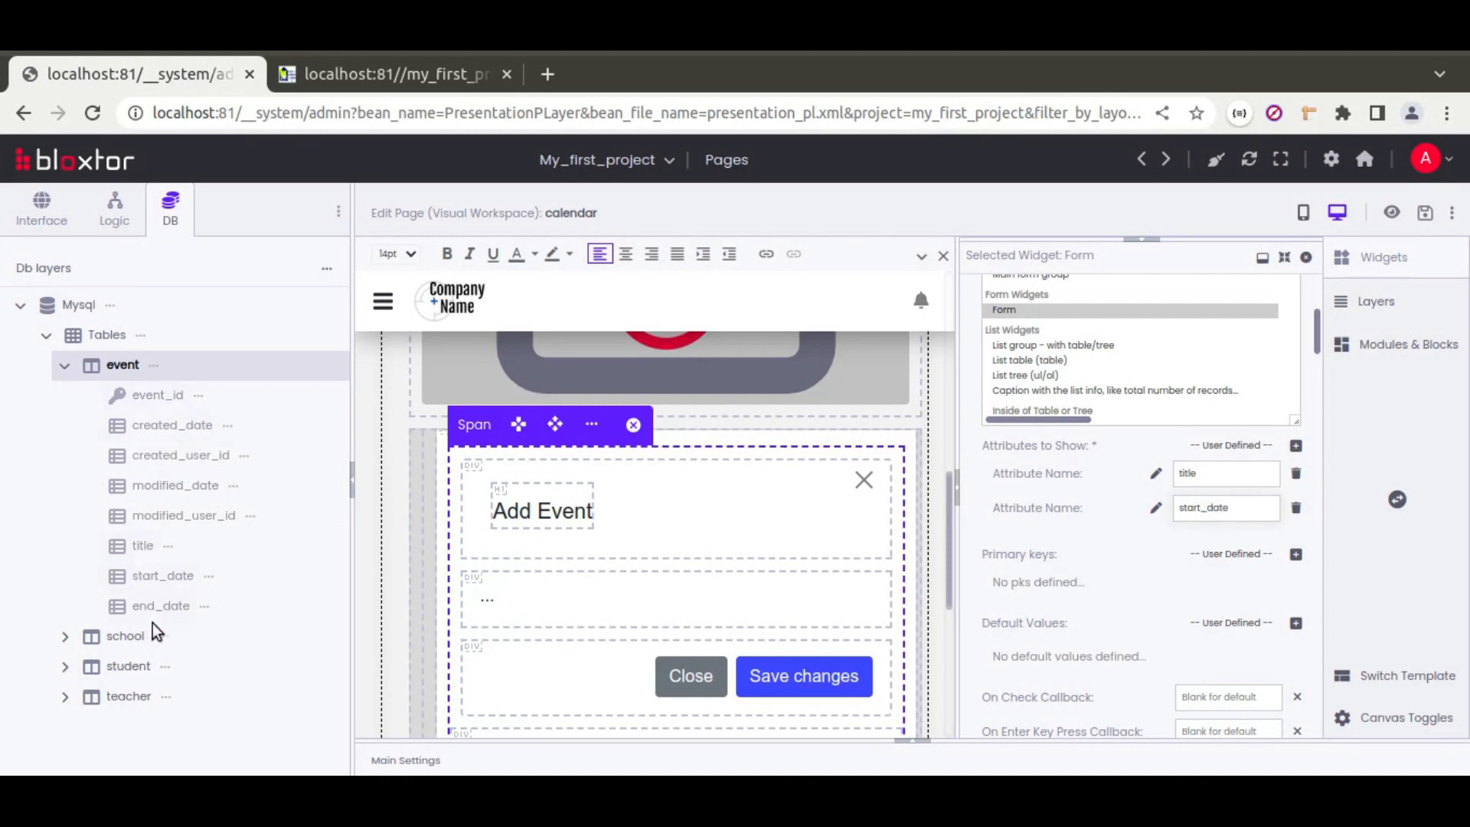
{"action": "left_click", "coordinate": [1298, 448]}
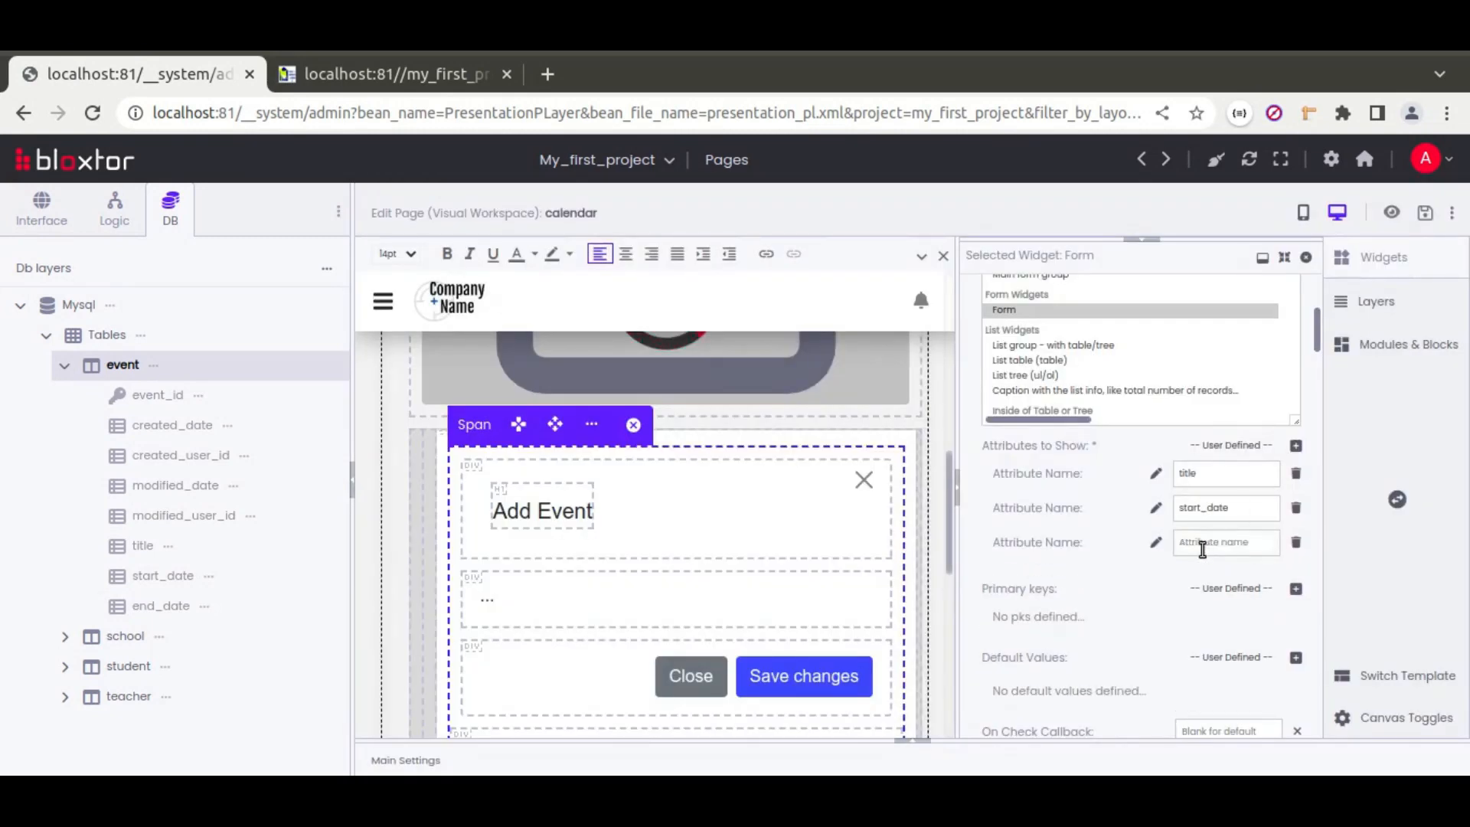
{"action": "type", "text": "end_date"}
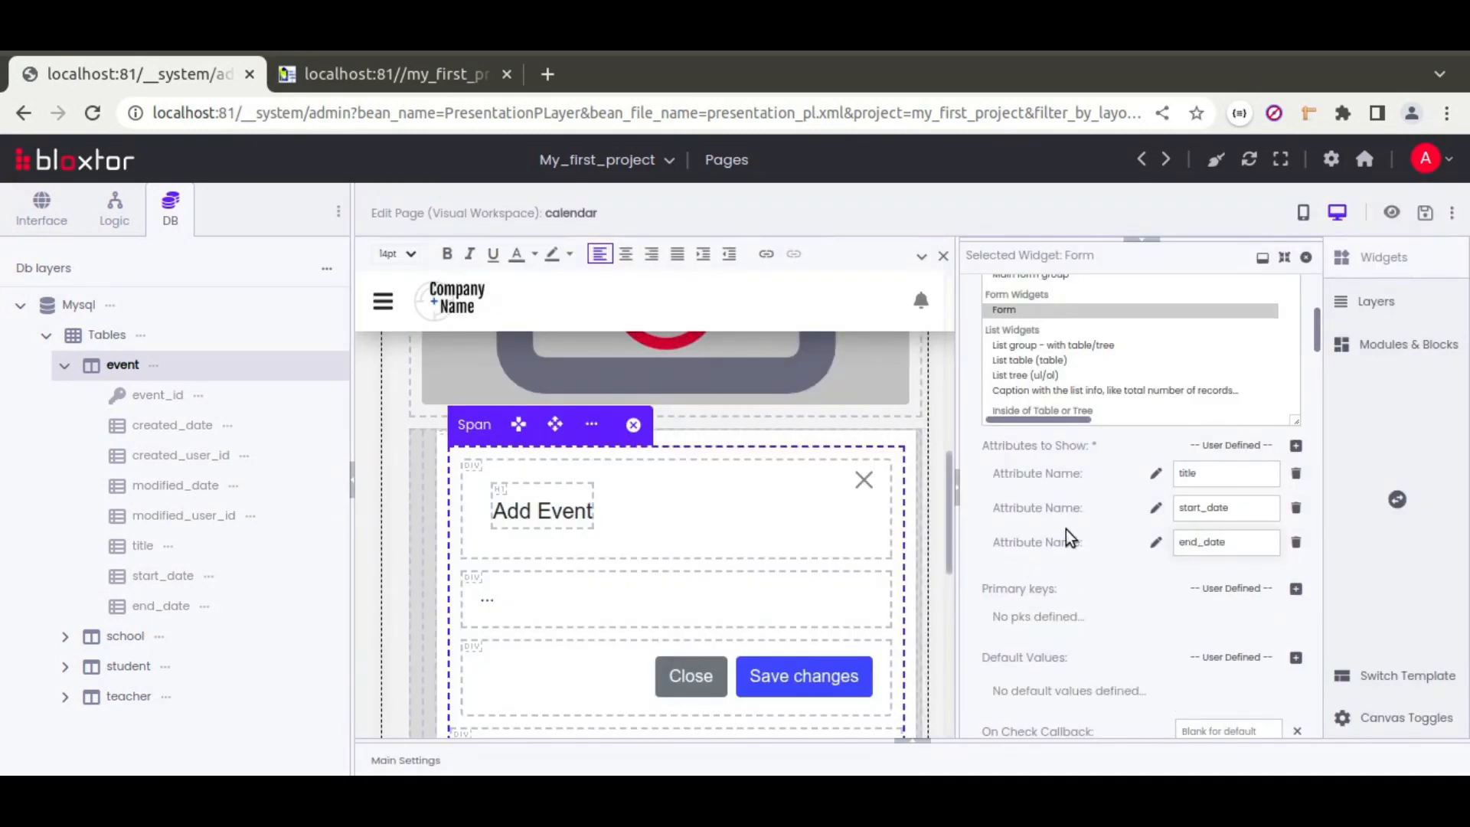
{"action": "left_click", "coordinate": [1067, 529]}
- Move the generated Title field group from below the footer into the modal's body div
{"action": "scroll", "coordinate": [699, 541], "scroll_direction": "down", "scroll_amount": 3}
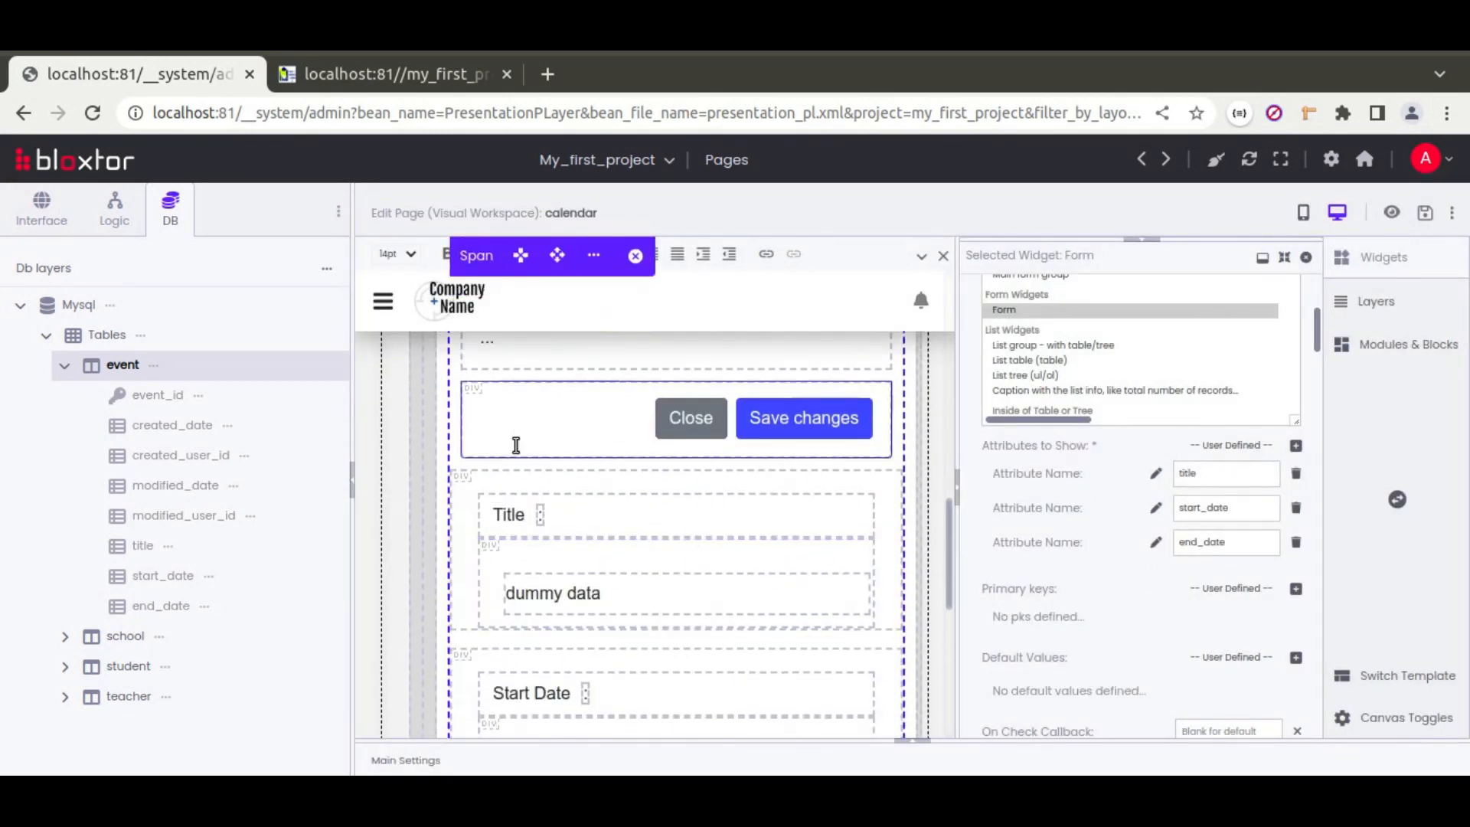
{"action": "scroll", "coordinate": [542, 599], "scroll_direction": "down", "scroll_amount": 3}
{"action": "scroll", "coordinate": [548, 643], "scroll_direction": "up", "scroll_amount": 3}
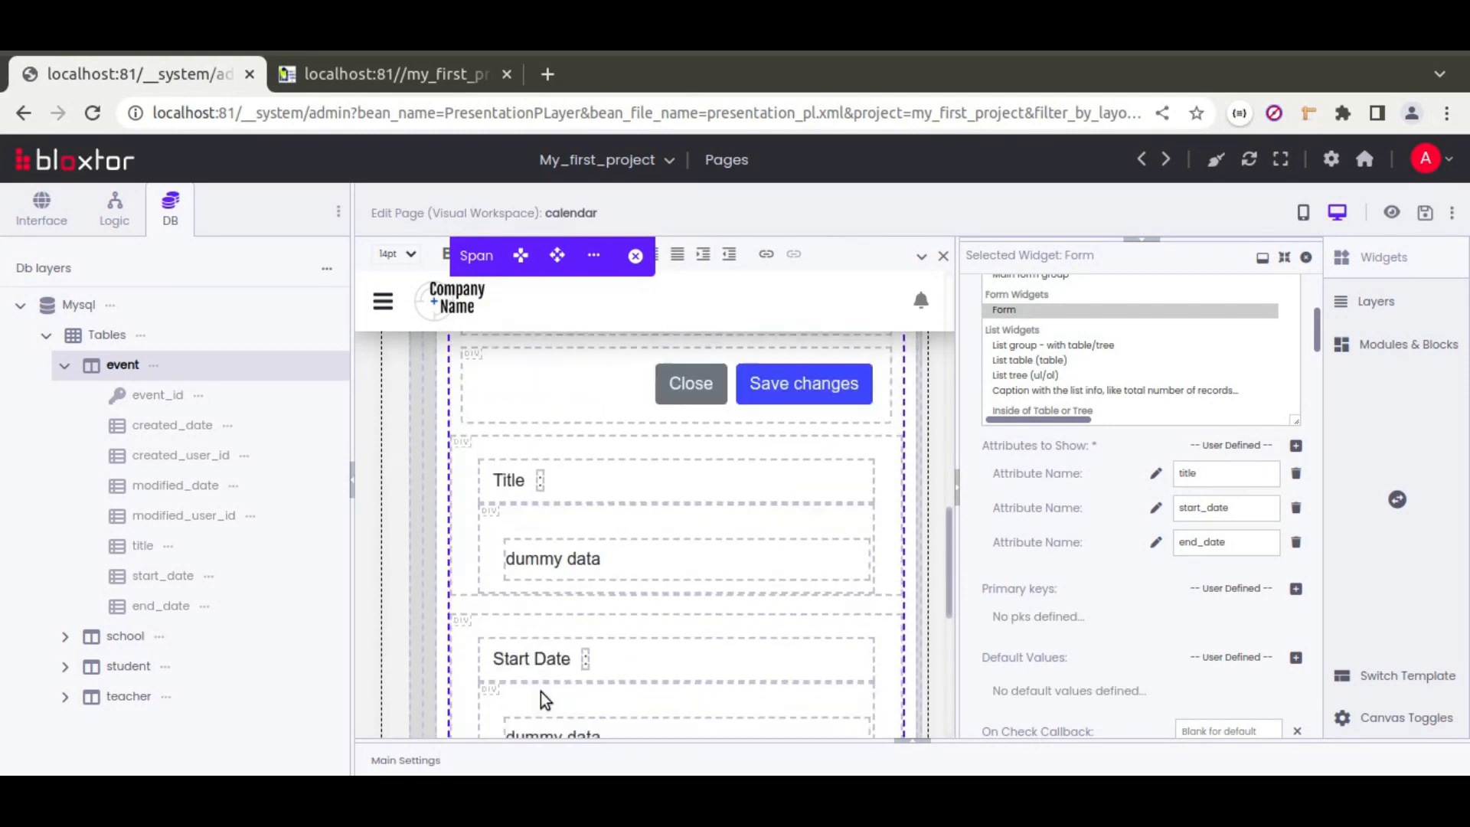
{"action": "left_click", "coordinate": [564, 536]}
{"action": "scroll", "coordinate": [580, 554], "scroll_direction": "up", "scroll_amount": 2}
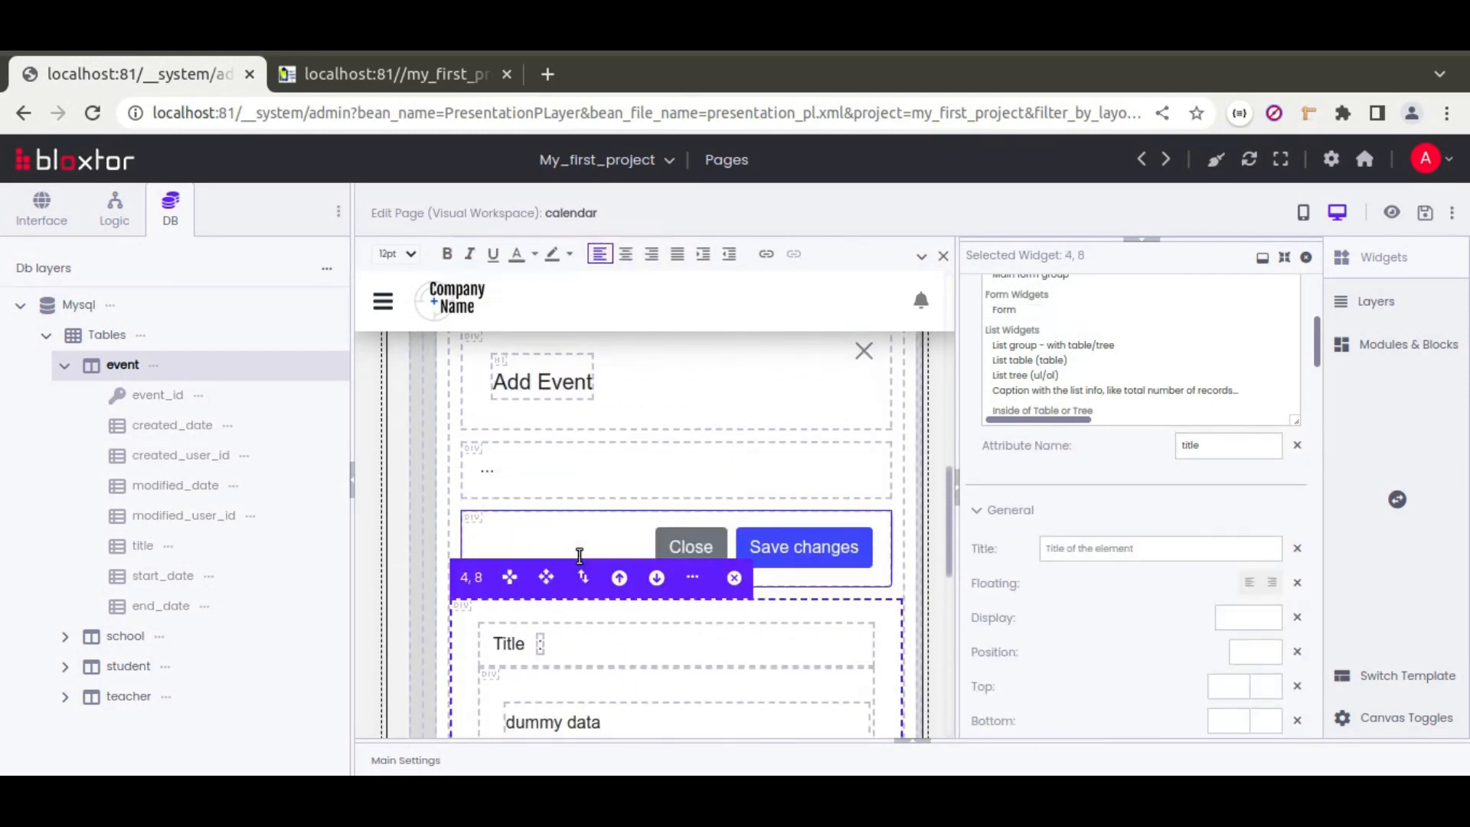
{"action": "left_click_drag", "start_coordinate": [515, 577], "coordinate": [543, 493]}
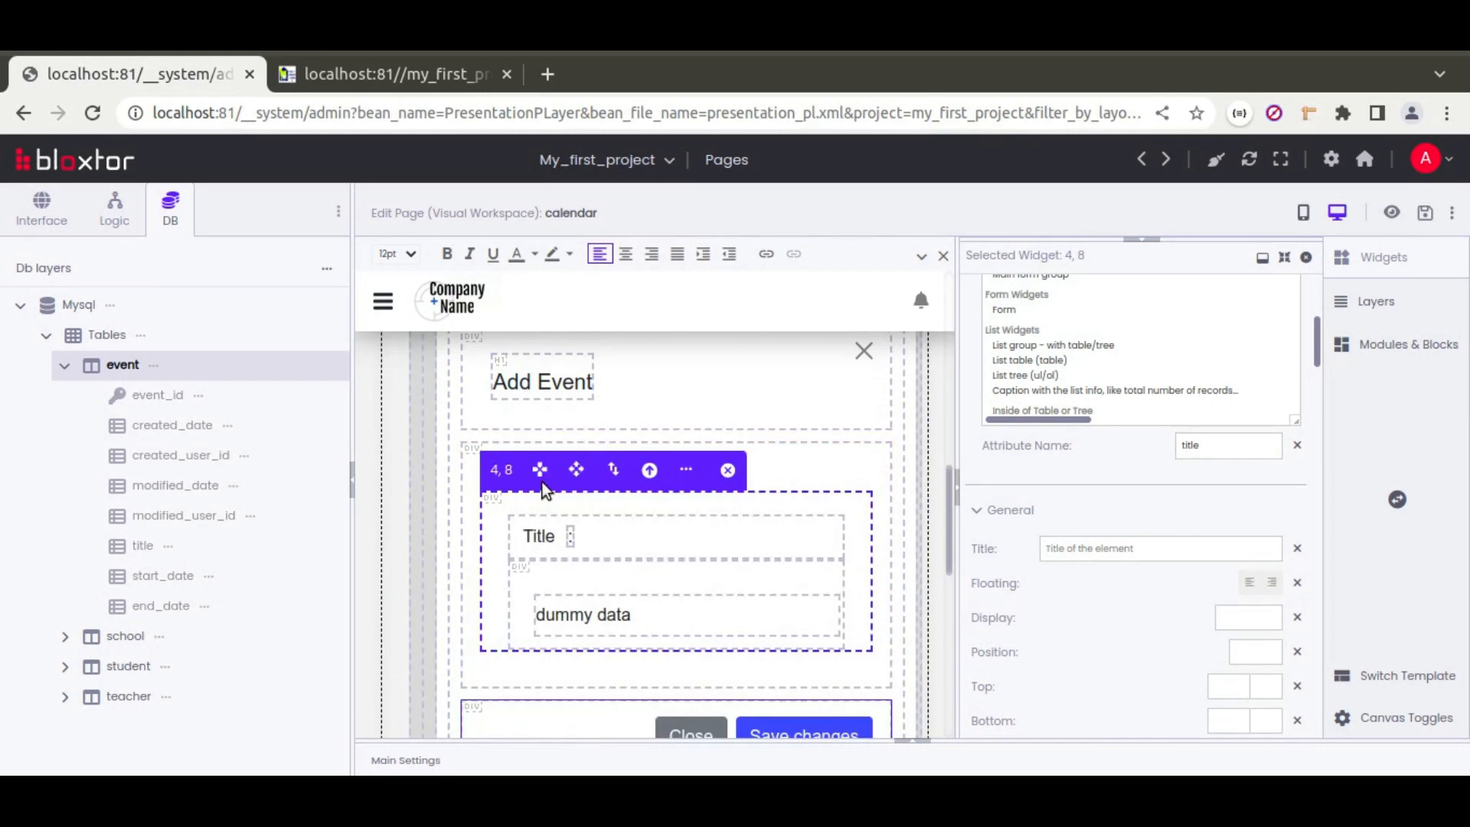
- Move the Start Date and End Date field groups into the modal's body div, beneath the Title group
{"action": "scroll", "coordinate": [524, 614], "scroll_direction": "down", "scroll_amount": 3}
{"action": "left_click", "coordinate": [515, 533]}
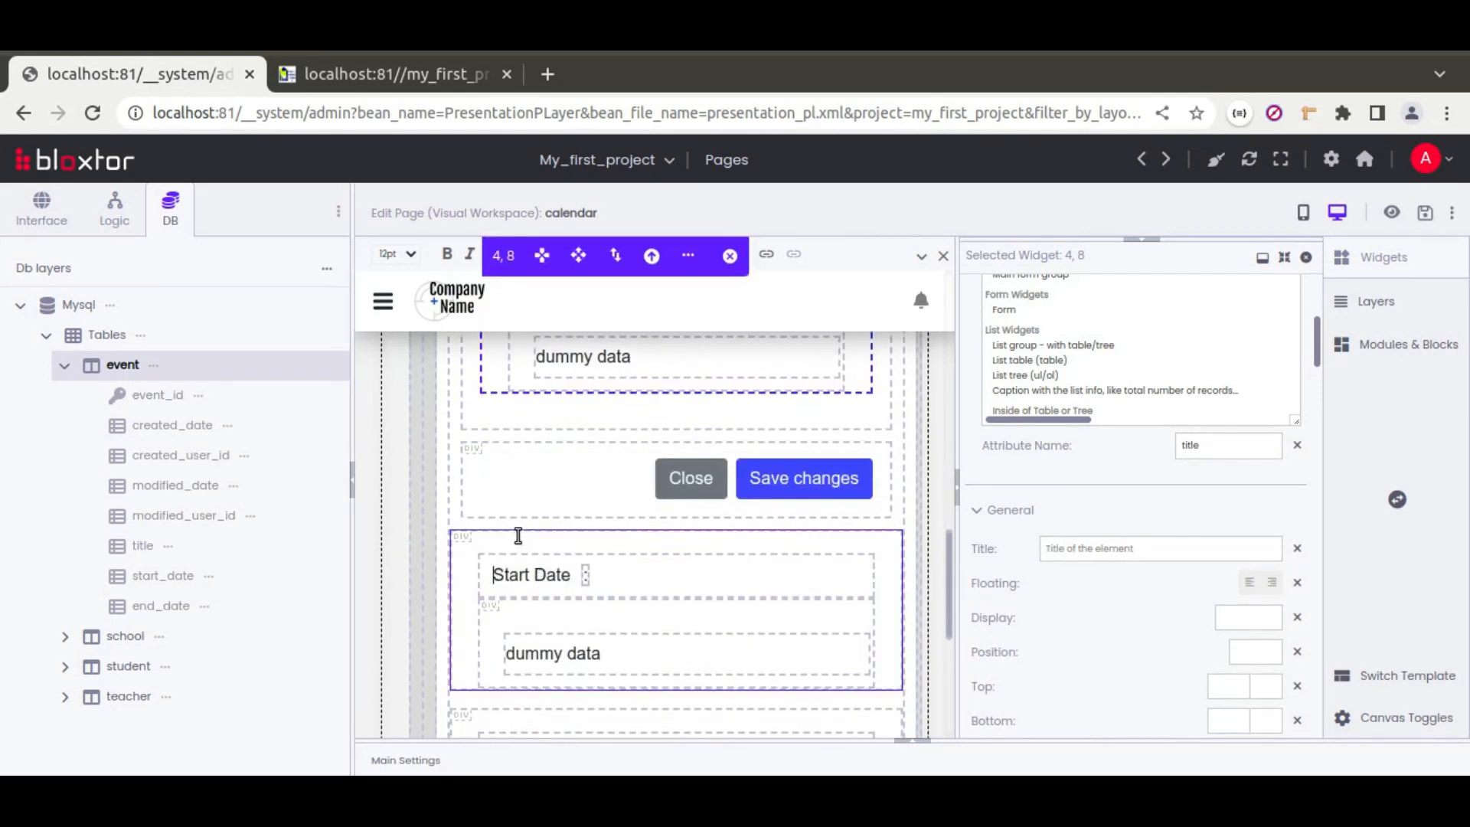
{"action": "left_click_drag", "start_coordinate": [509, 511], "coordinate": [506, 426]}
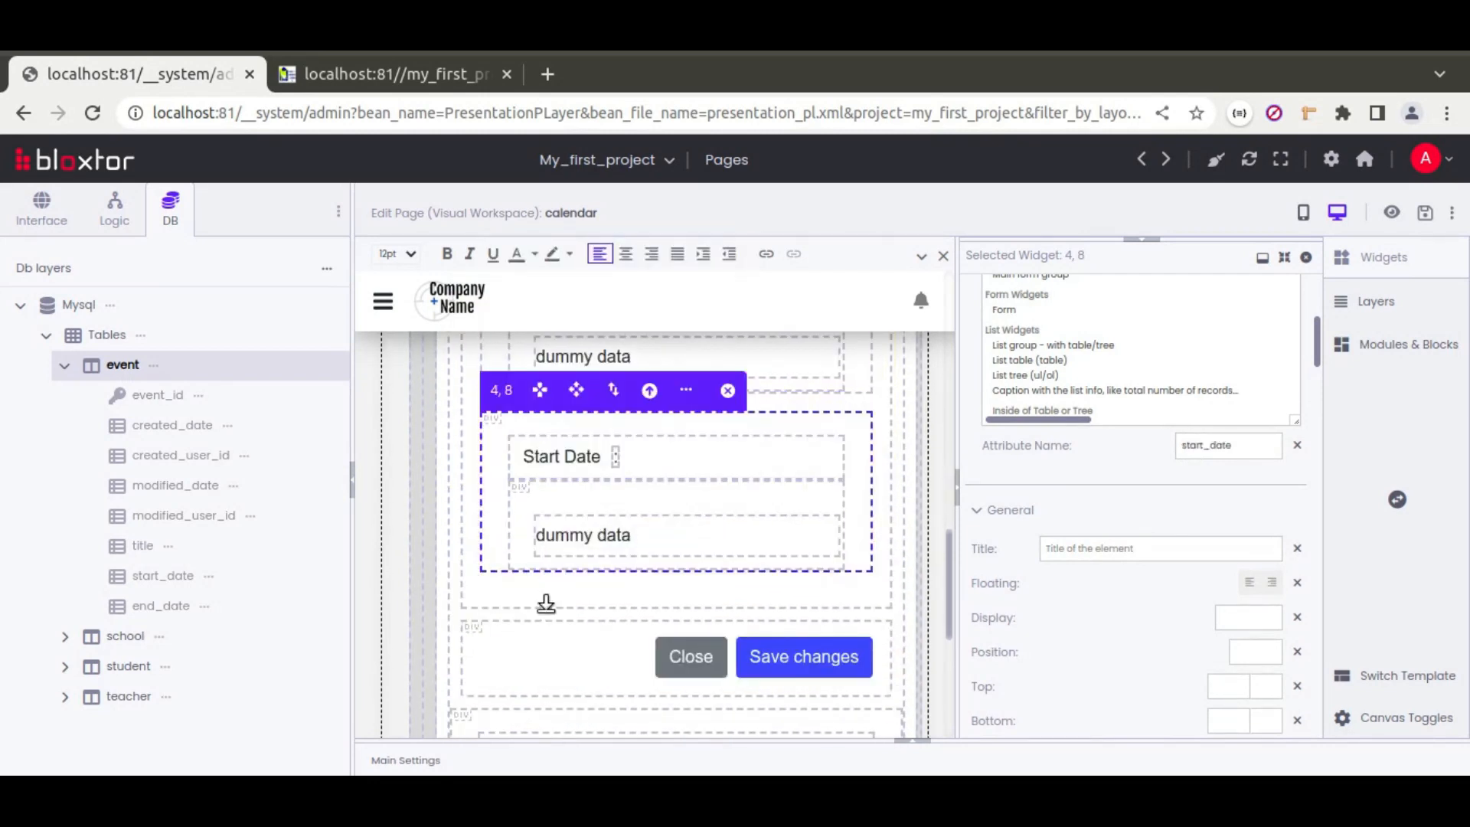
{"action": "scroll", "coordinate": [546, 618], "scroll_direction": "down", "scroll_amount": 3}
{"action": "left_click", "coordinate": [525, 459]}
{"action": "scroll", "coordinate": [532, 560], "scroll_direction": "up", "scroll_amount": 2}
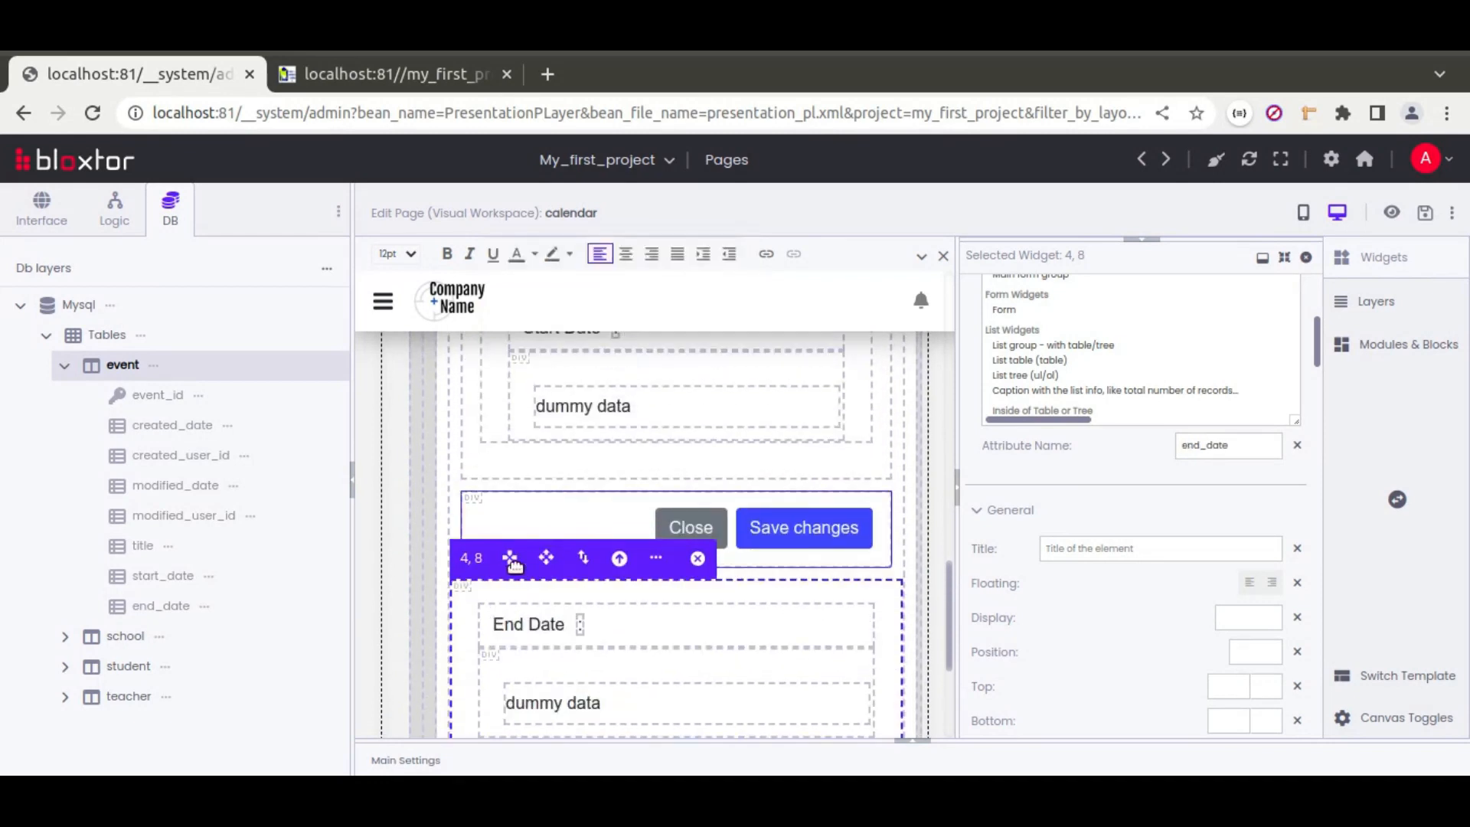
{"action": "left_click_drag", "start_coordinate": [513, 554], "coordinate": [513, 480]}
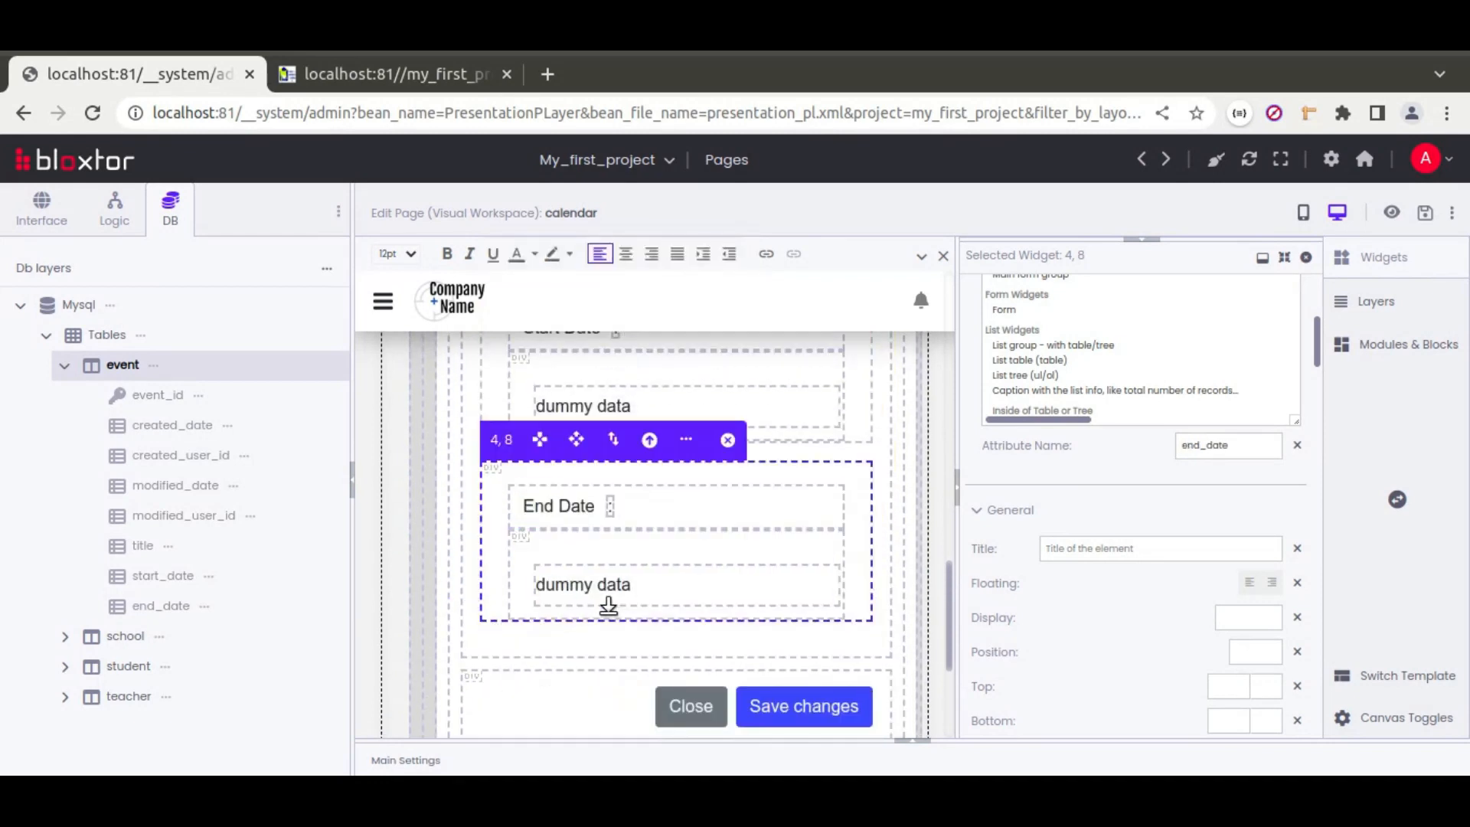
- Convert the Title field's dummy data span to an Input element and rename its class to form-control
{"action": "scroll", "coordinate": [609, 613], "scroll_direction": "up", "scroll_amount": 3}
{"action": "scroll", "coordinate": [577, 574], "scroll_direction": "up", "scroll_amount": 2}
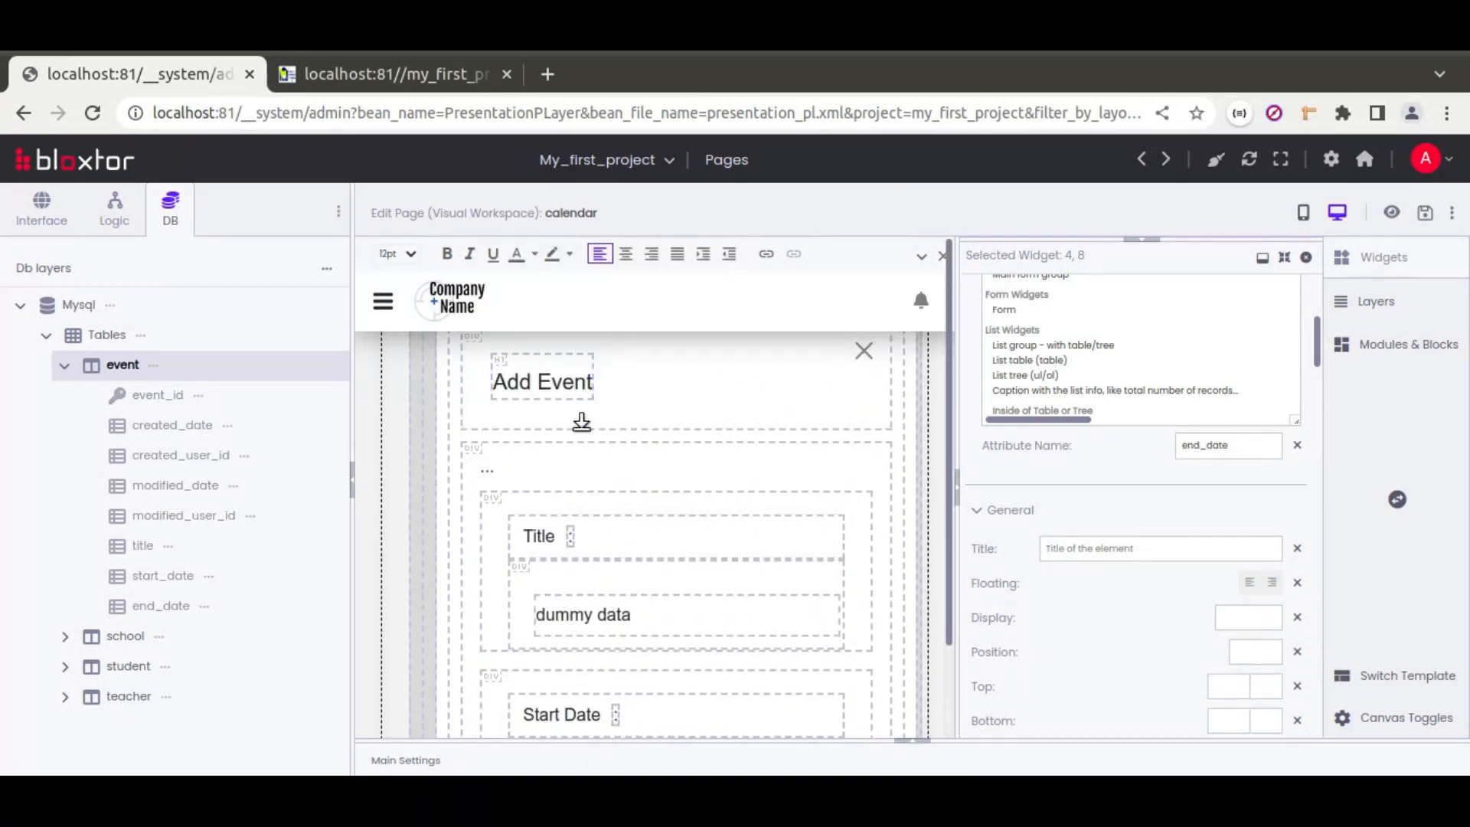
{"action": "left_click", "coordinate": [716, 612]}
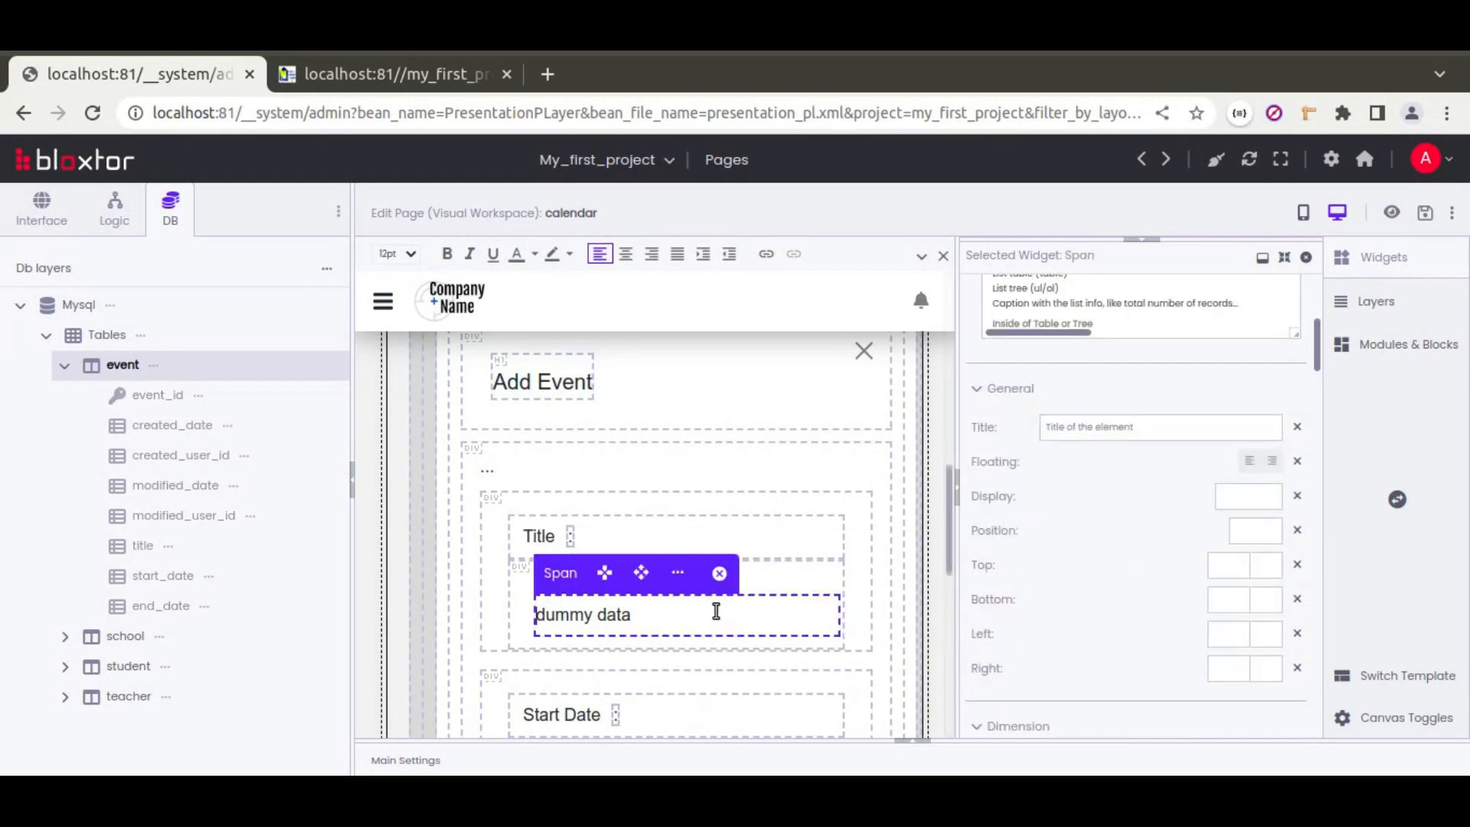
{"action": "scroll", "coordinate": [980, 486], "scroll_direction": "up", "scroll_amount": 10}
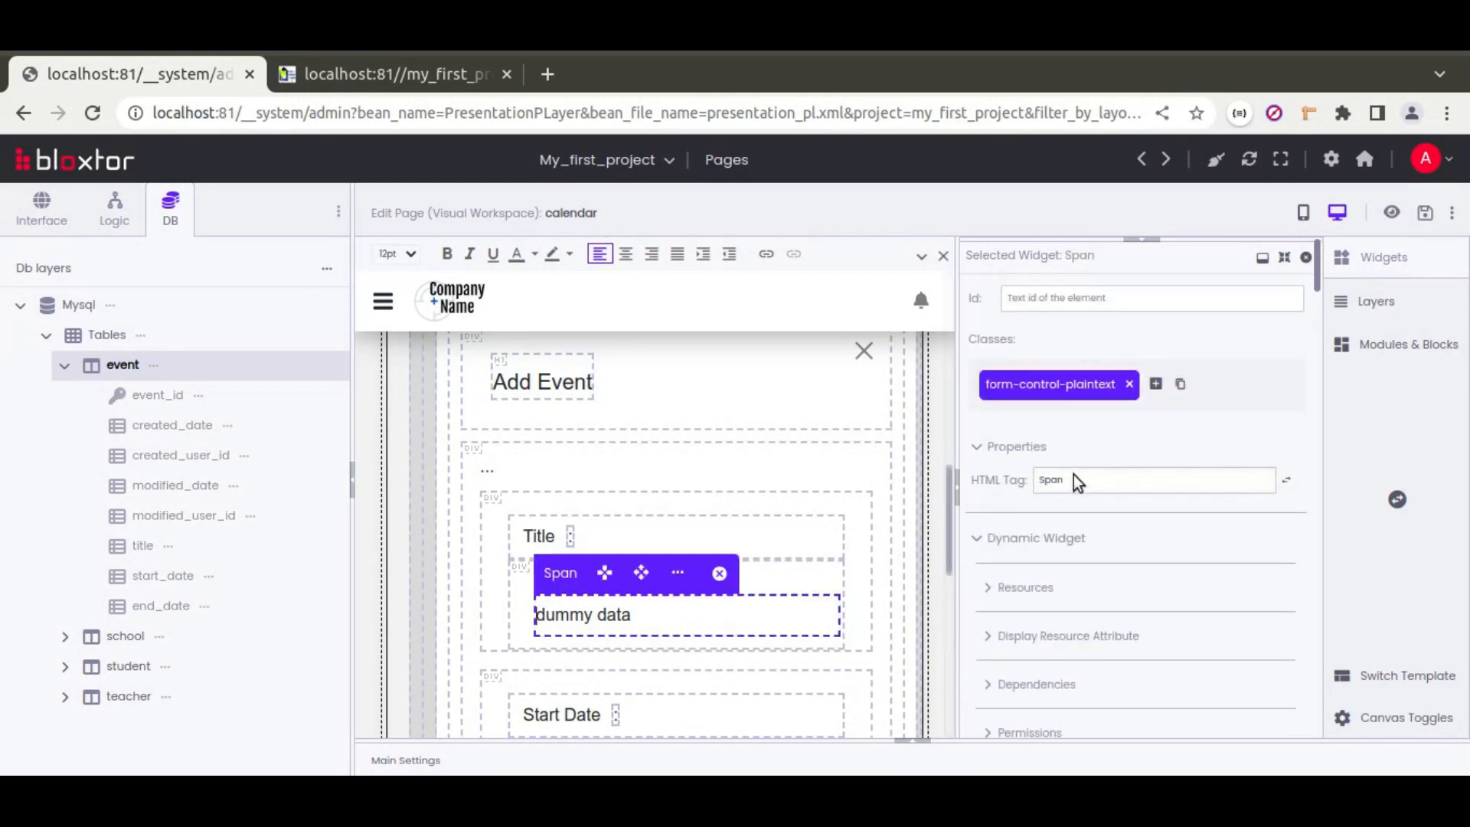
{"action": "left_click", "coordinate": [1073, 477]}
{"action": "type", "text": "put"}
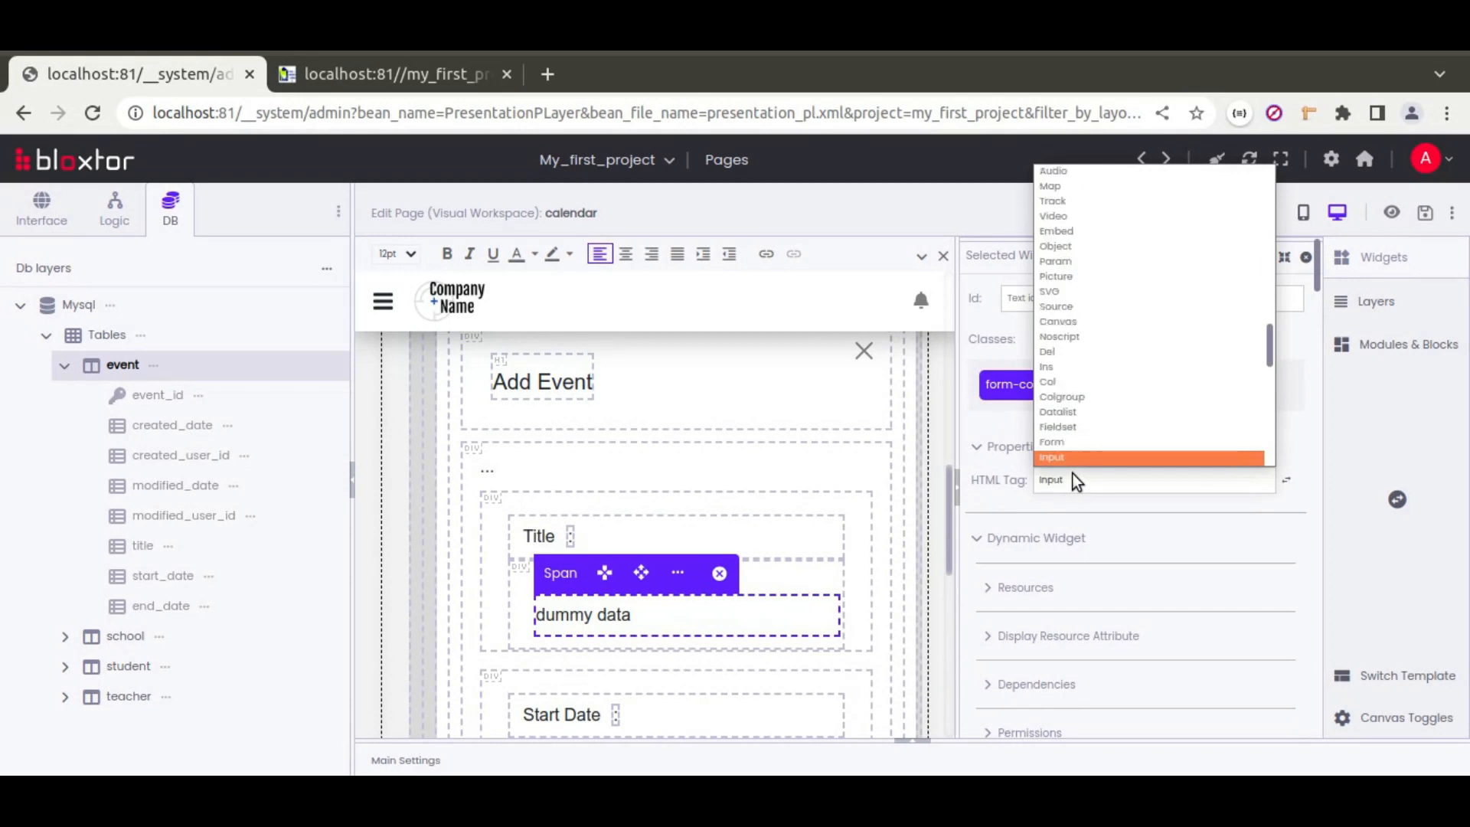
{"action": "key", "text": "Return"}
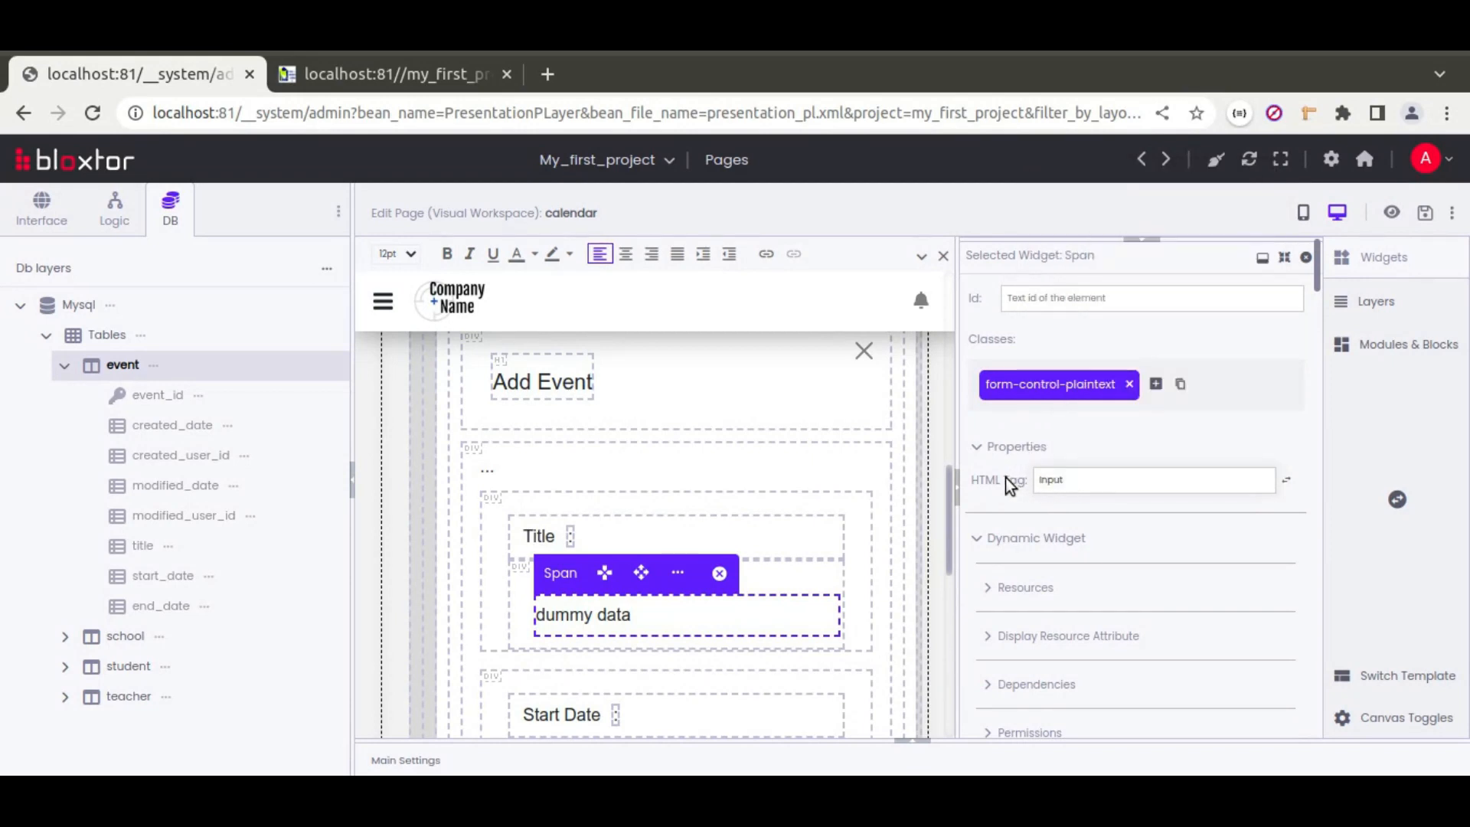
{"action": "left_click", "coordinate": [1078, 383]}
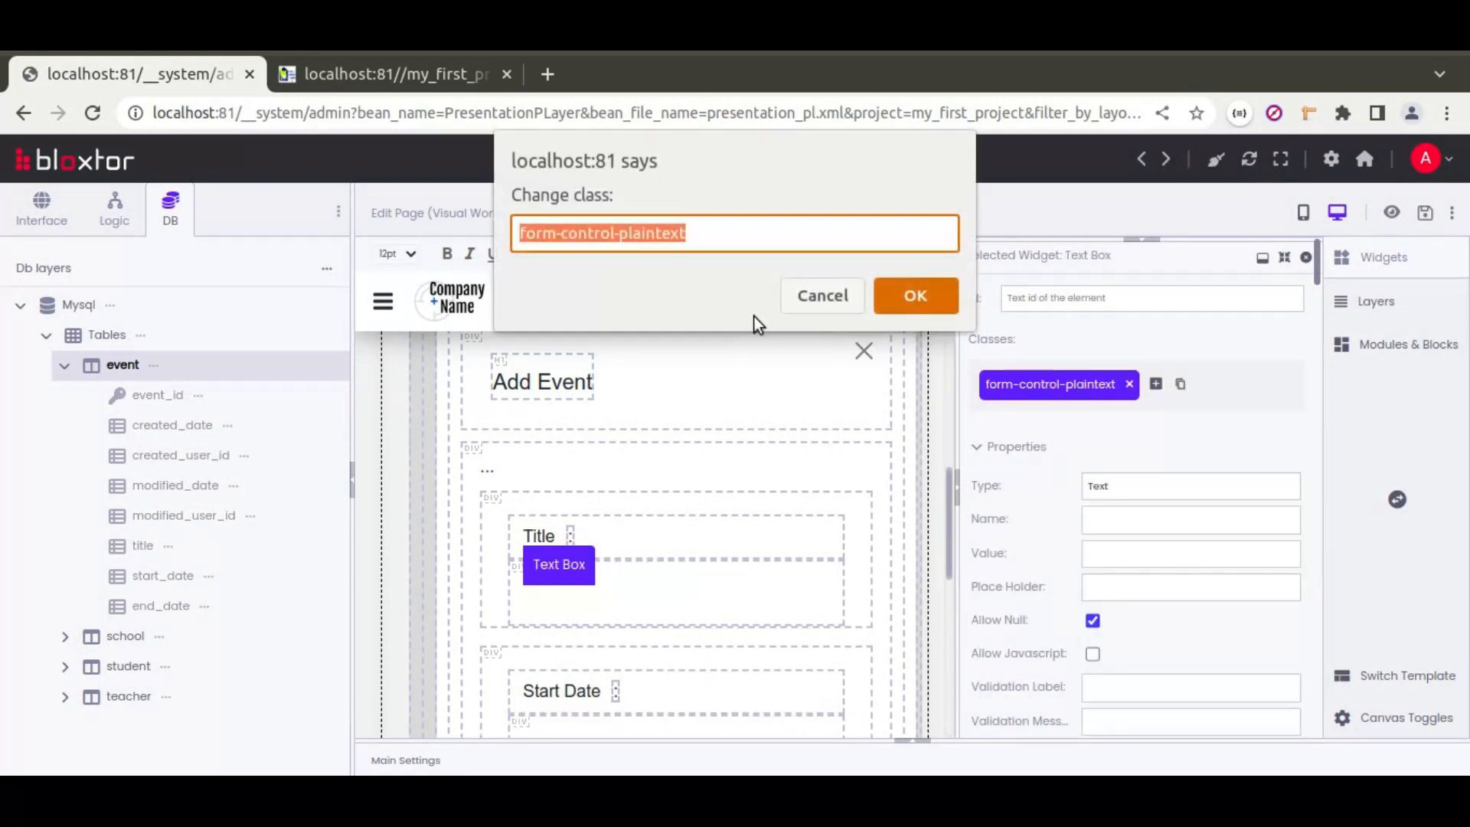
{"action": "double_click", "coordinate": [646, 231]}
{"action": "key", "text": "BackSpace"}
{"action": "key", "text": "Return"}
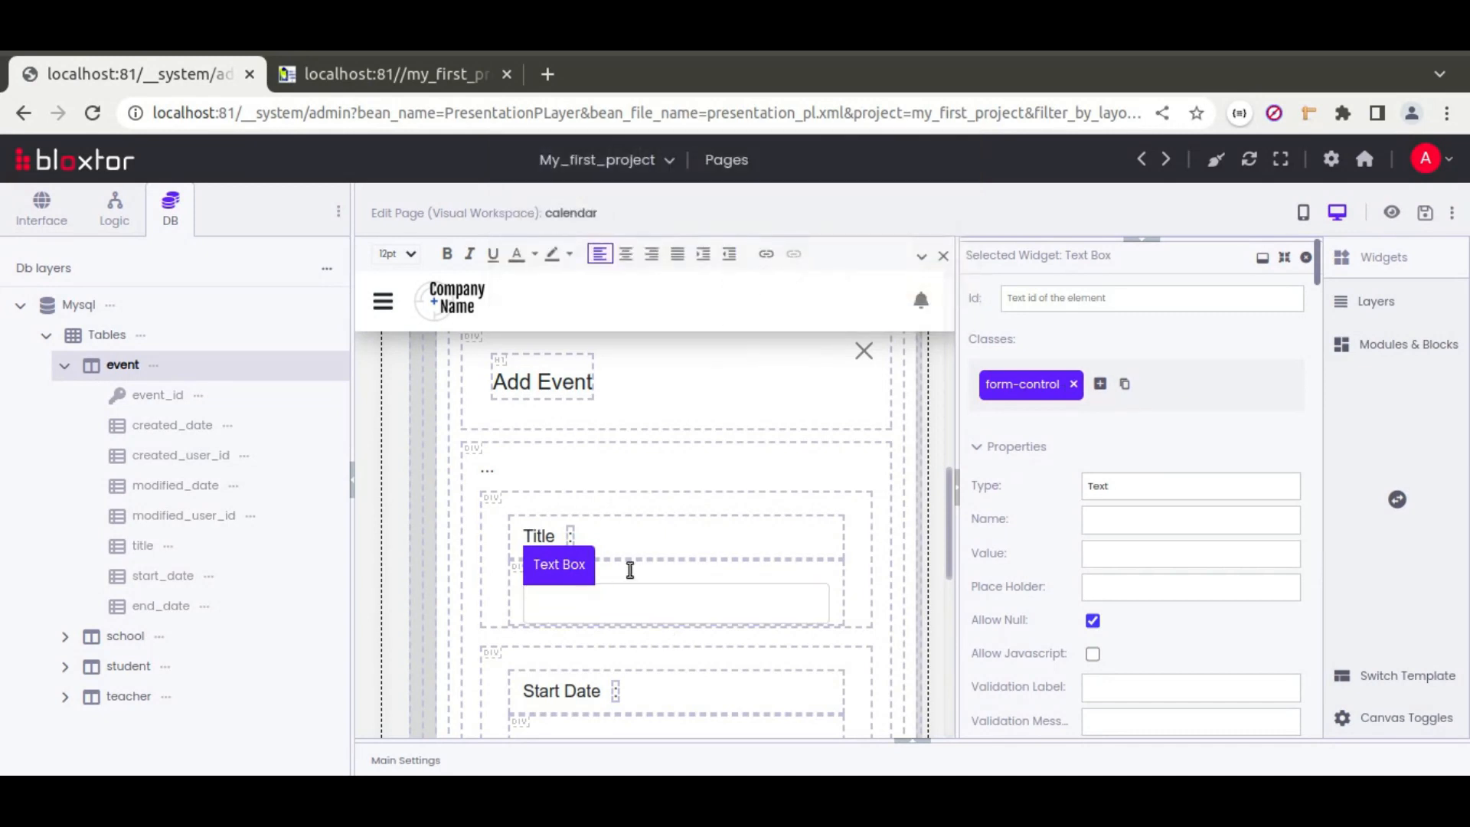
- Rename the class of the Start Date field's dummy data span to form-control
{"action": "scroll", "coordinate": [630, 571], "scroll_direction": "down", "scroll_amount": 2}
{"action": "left_click", "coordinate": [666, 640]}
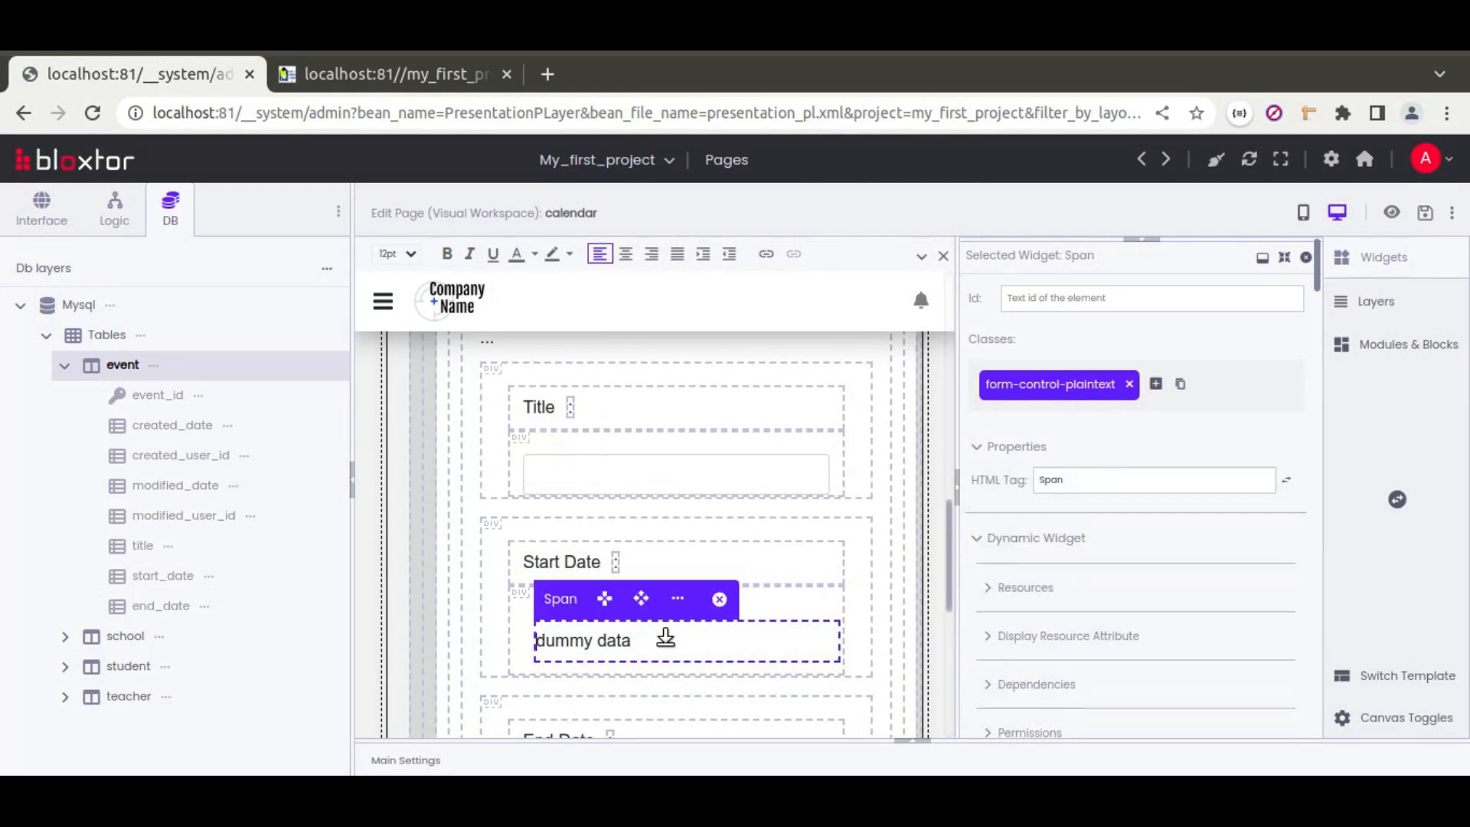
{"action": "left_click", "coordinate": [1078, 383]}
{"action": "double_click", "coordinate": [652, 236]}
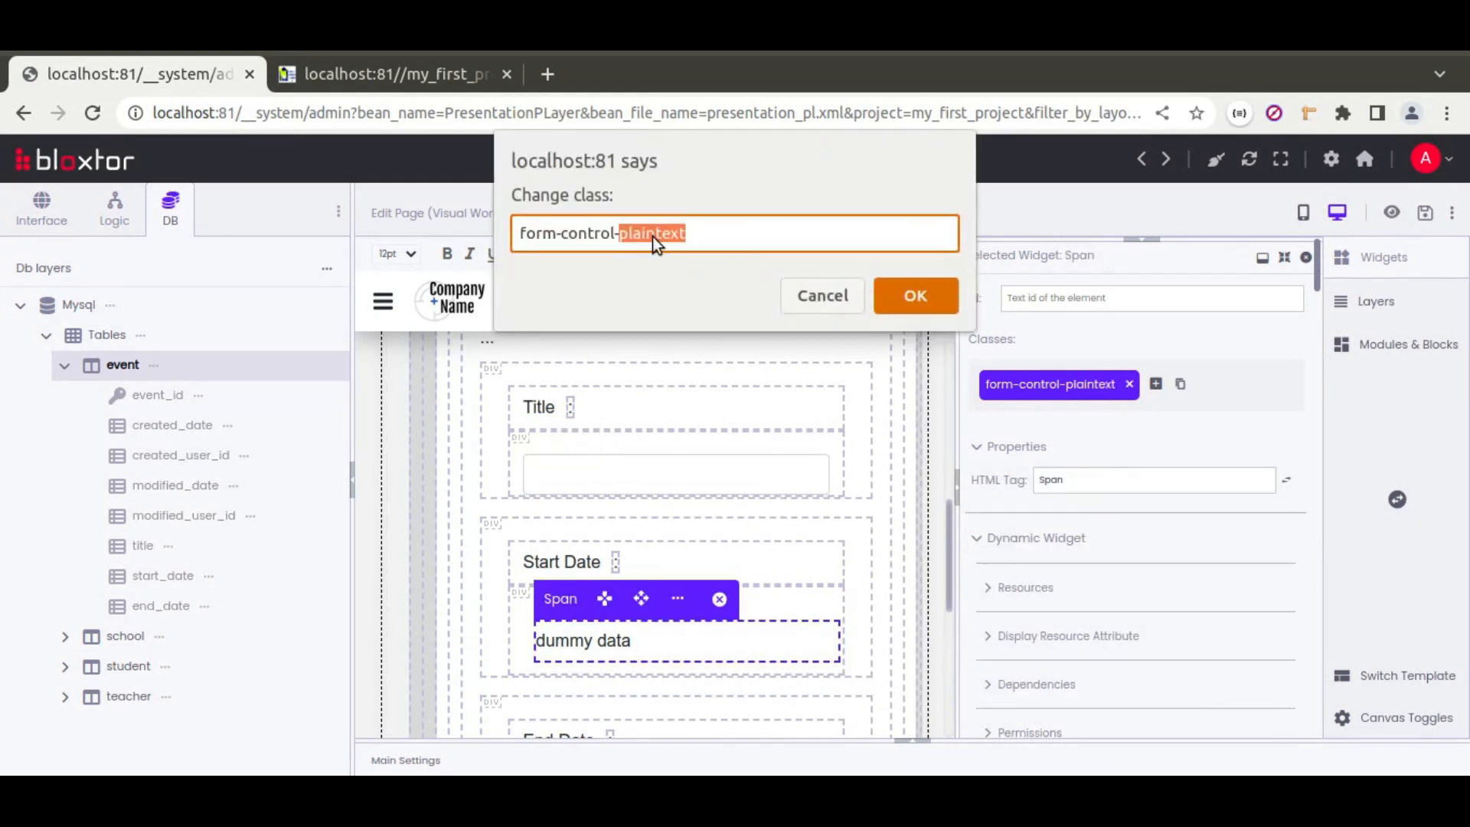
{"action": "key", "text": "BackSpace"}
{"action": "key", "text": "Return"}
- Convert the Start Date span to an Input element and set its type to Datetime Local
{"action": "left_click", "coordinate": [1081, 479]}
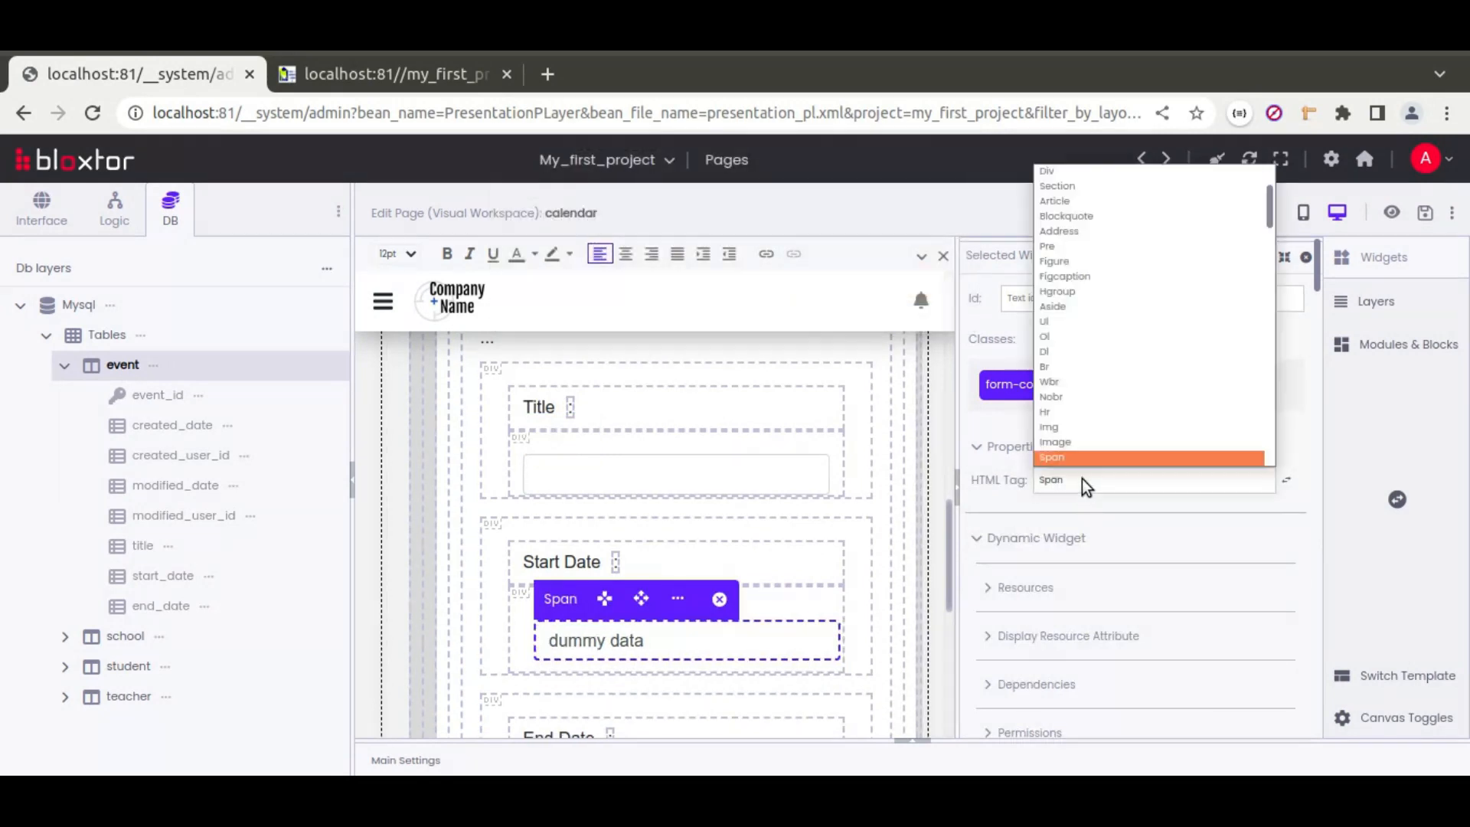
{"action": "type", "text": "input"}
{"action": "key", "text": "Return"}
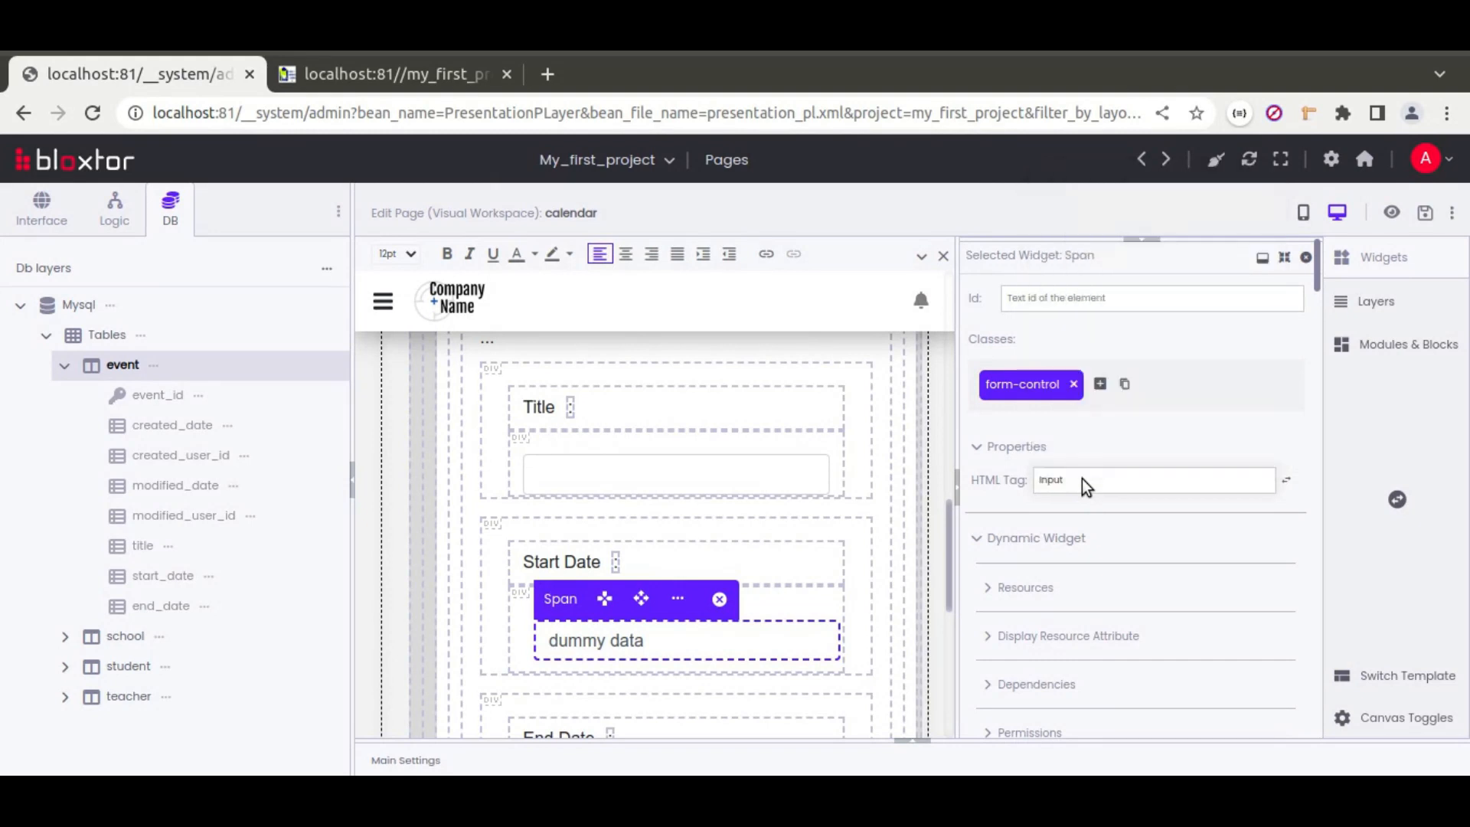
{"action": "left_click", "coordinate": [1118, 484]}
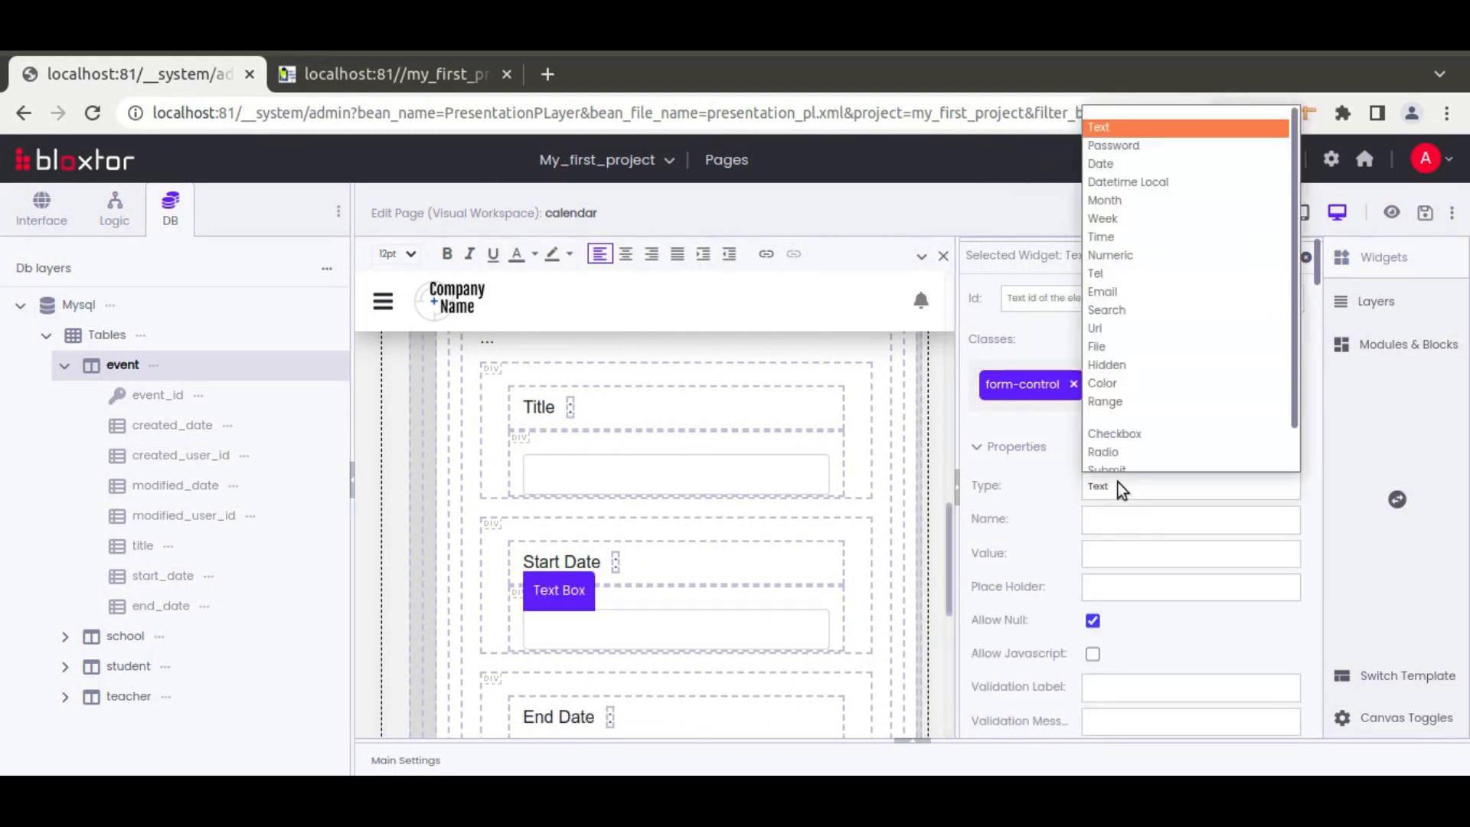
{"action": "left_click", "coordinate": [1158, 175]}
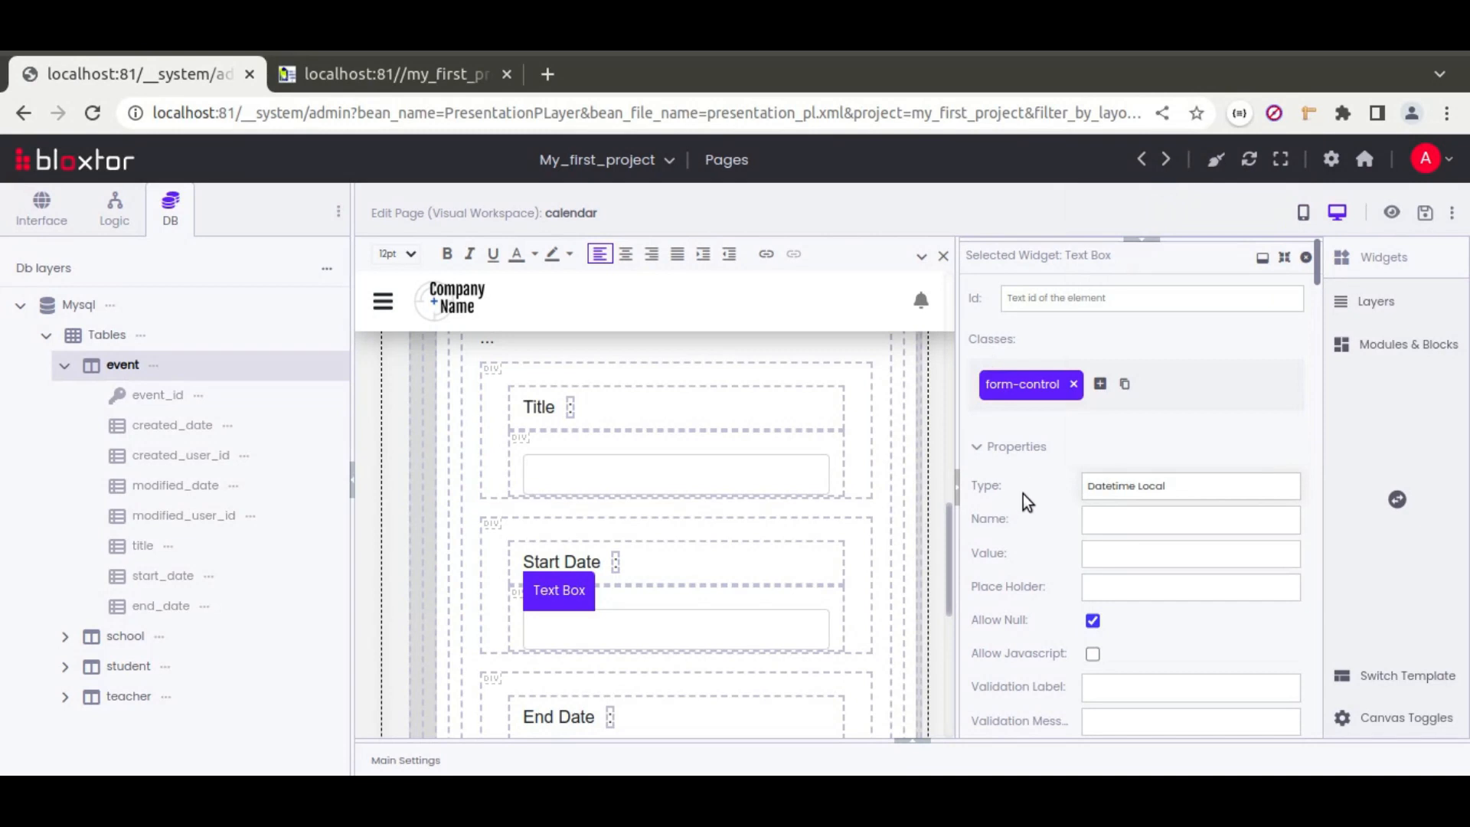
- Rename the class of the End Date field's dummy data span to form-control
{"action": "scroll", "coordinate": [696, 603], "scroll_direction": "down", "scroll_amount": 4}
{"action": "left_click", "coordinate": [665, 536]}
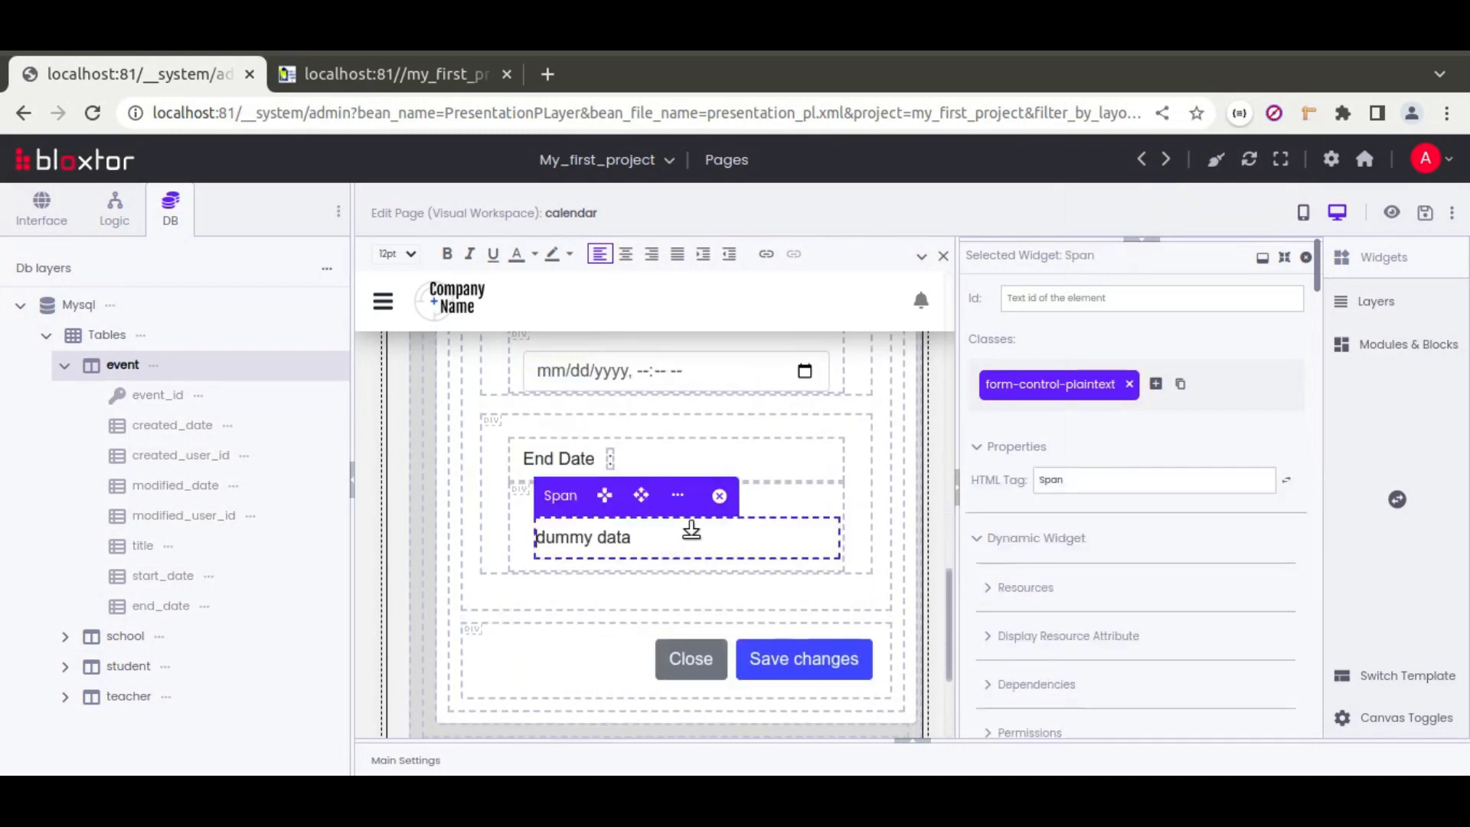
{"action": "left_click", "coordinate": [1045, 395]}
{"action": "double_click", "coordinate": [652, 224]}
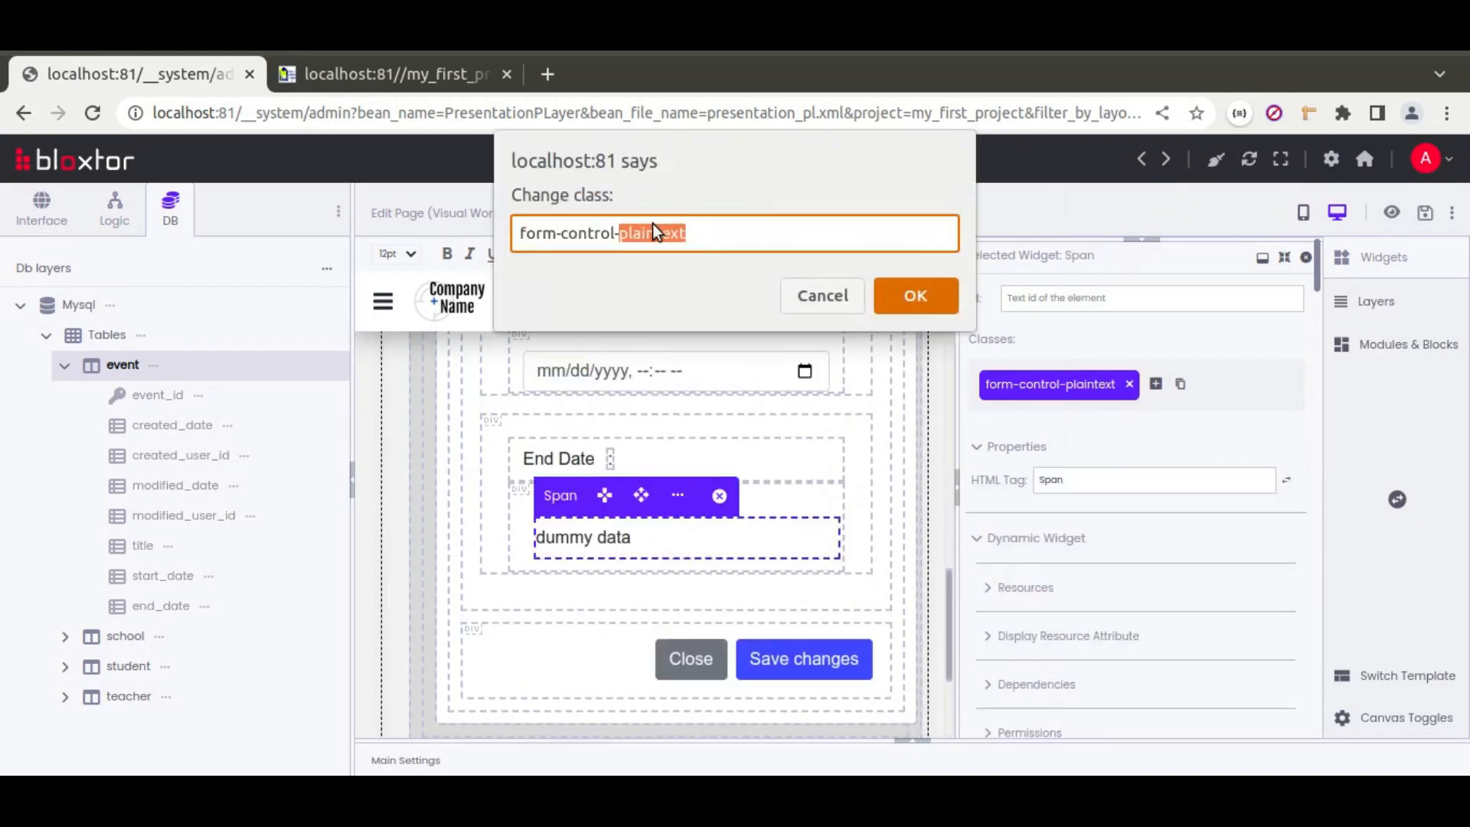
{"action": "key", "text": "BackSpace"}
{"action": "key", "text": "Return"}
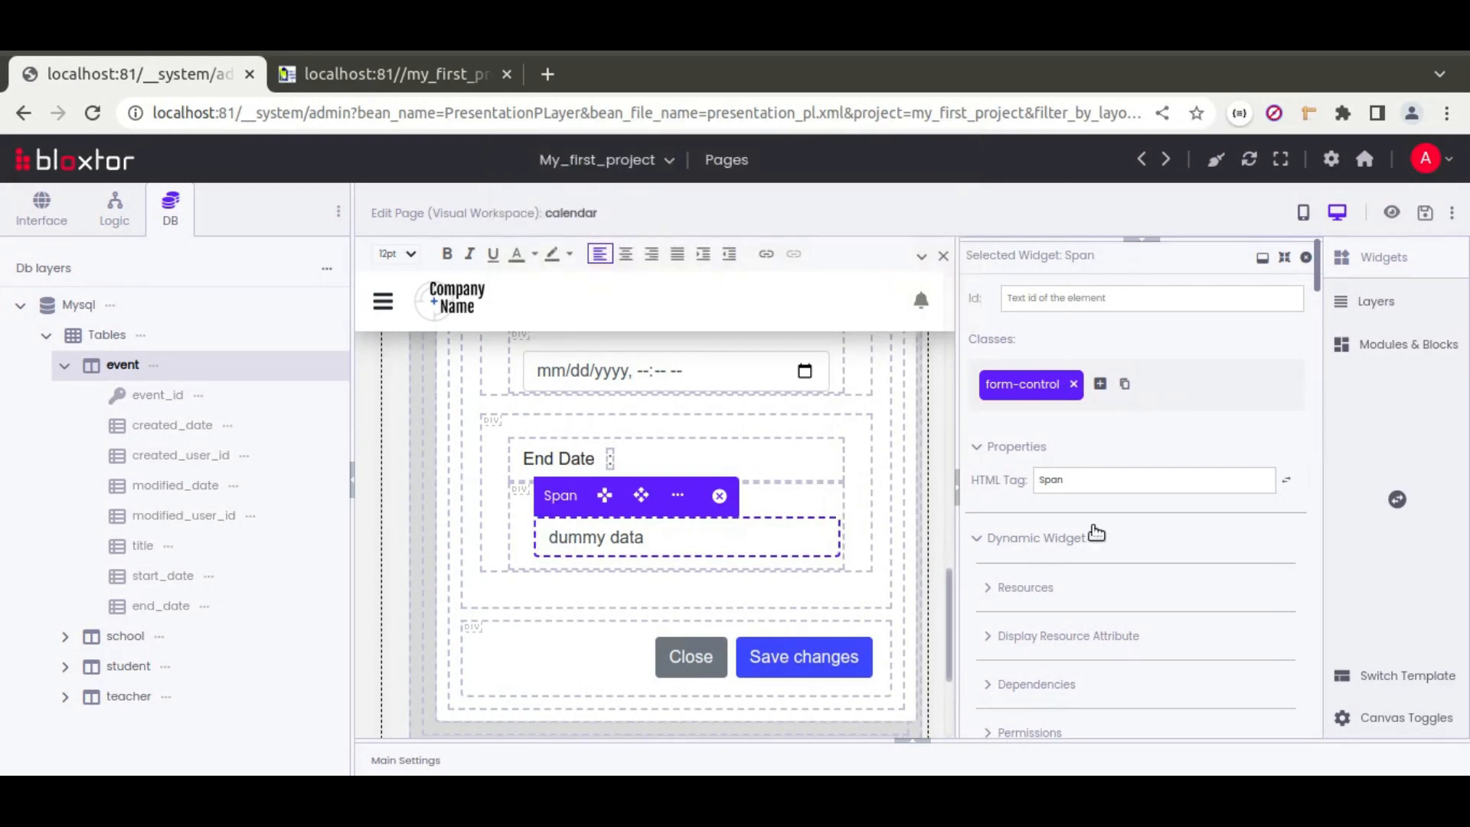
- Convert the End Date span to an Input element and set its type to Datetime Local
{"action": "left_click", "coordinate": [1067, 480]}
{"action": "type", "text": "inp"}
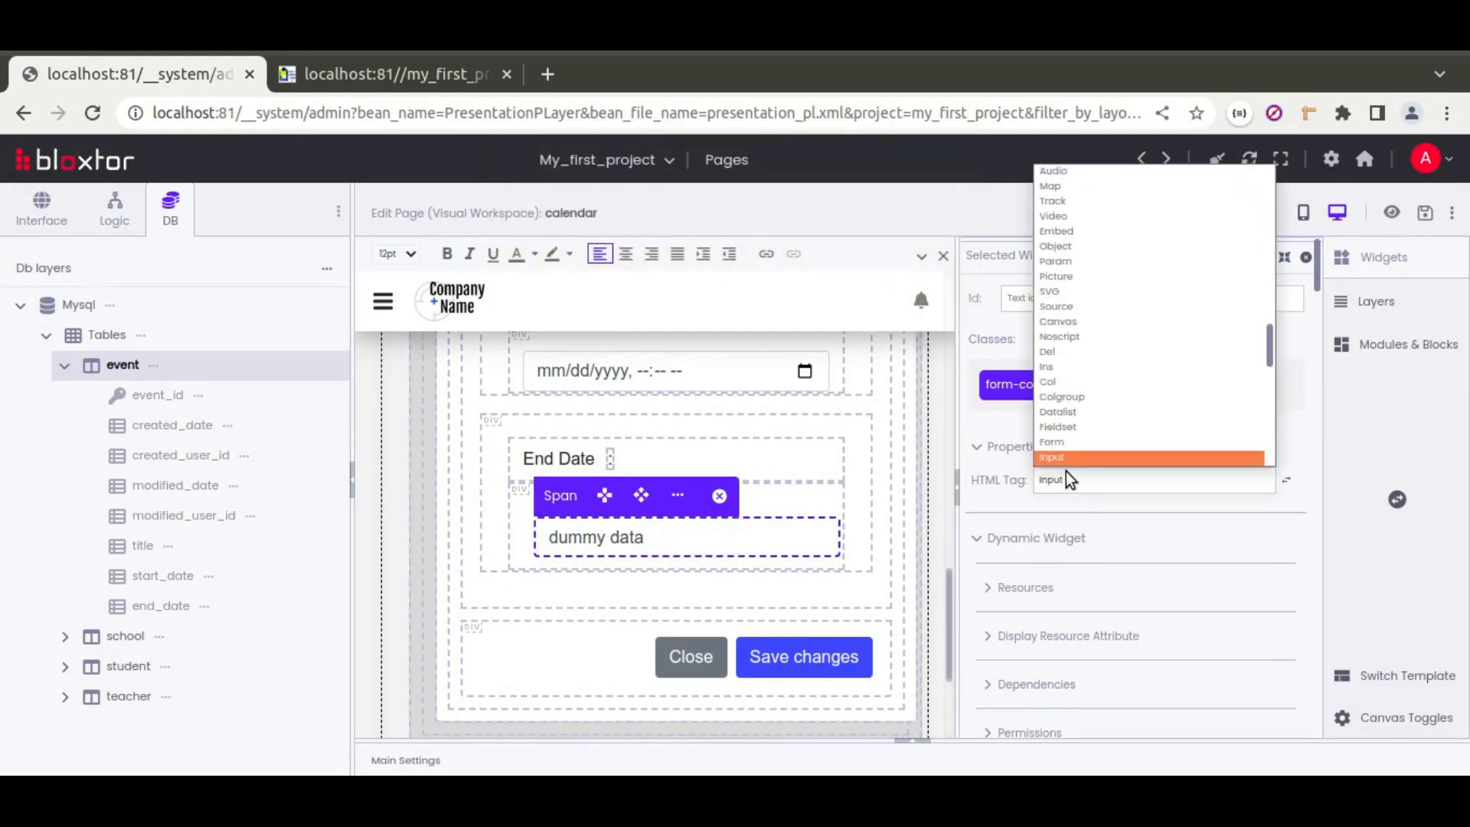
{"action": "key", "text": "Return"}
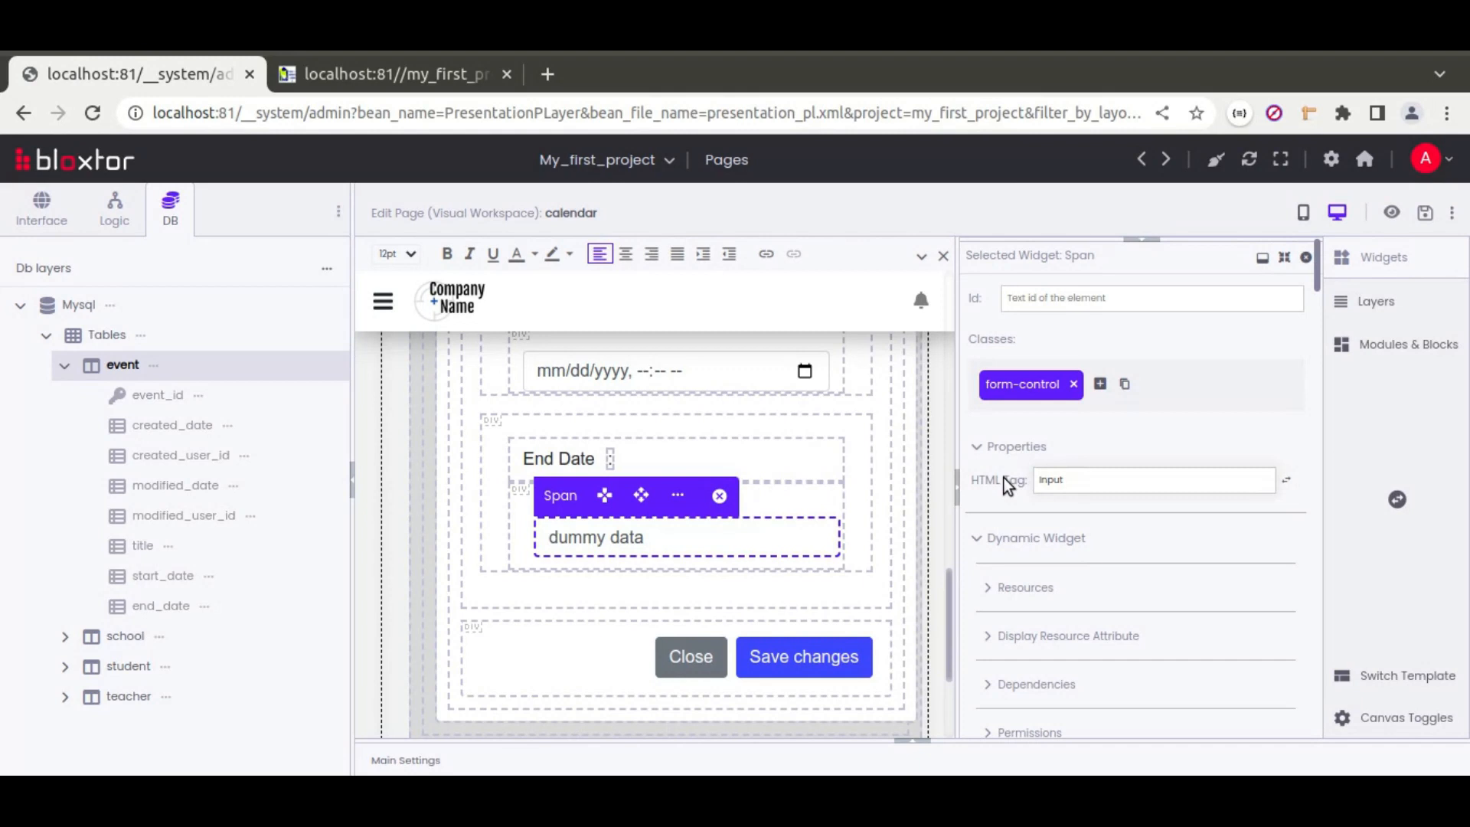
{"action": "left_click", "coordinate": [1095, 485]}
{"action": "left_click", "coordinate": [1142, 172]}
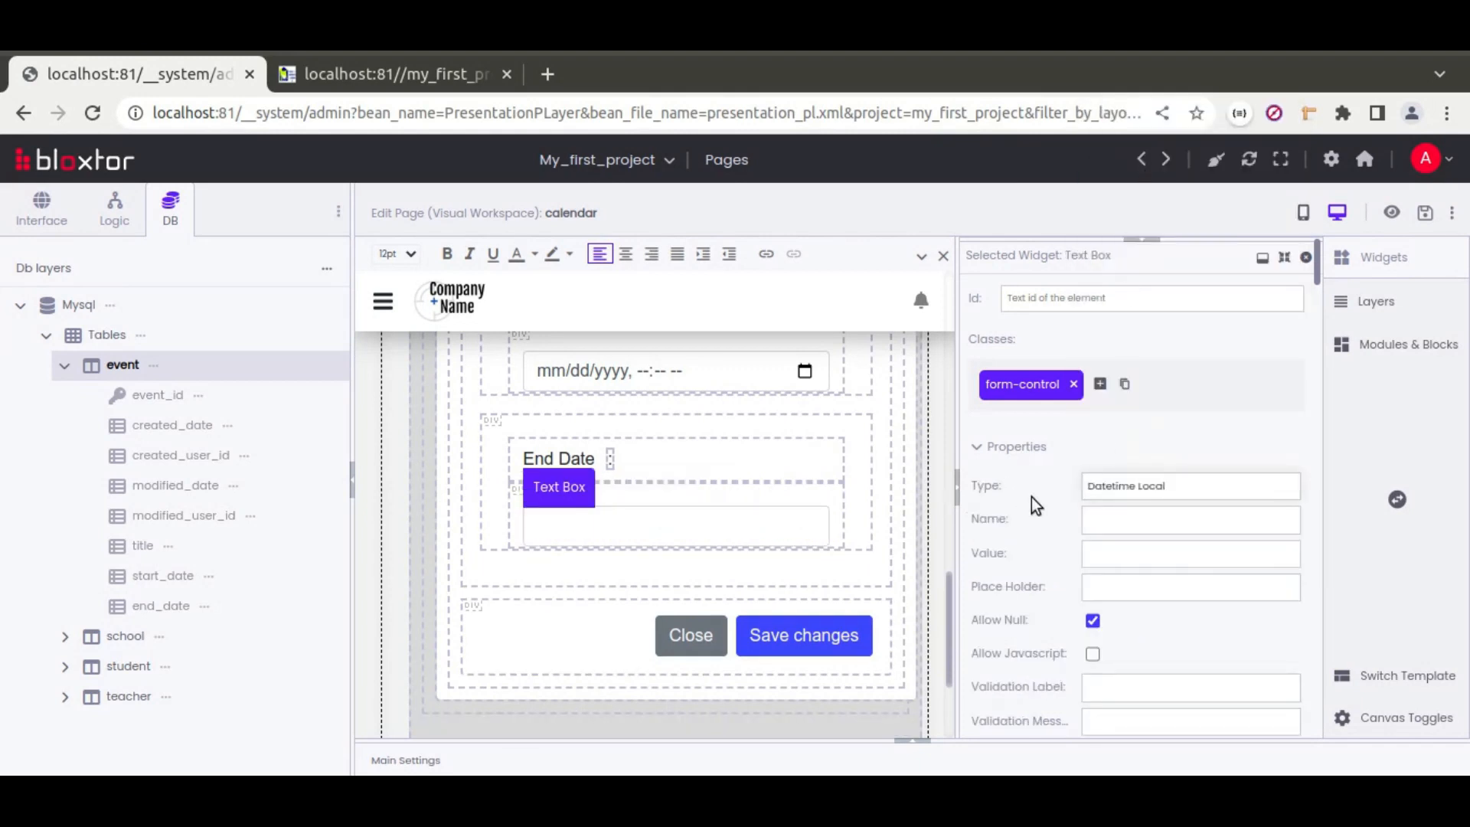
- Replace the label of the "Save changes" button in the modal's footer with "Add"
{"action": "scroll", "coordinate": [640, 551], "scroll_direction": "up", "scroll_amount": 2}
{"action": "scroll", "coordinate": [640, 551], "scroll_direction": "down", "scroll_amount": 2}
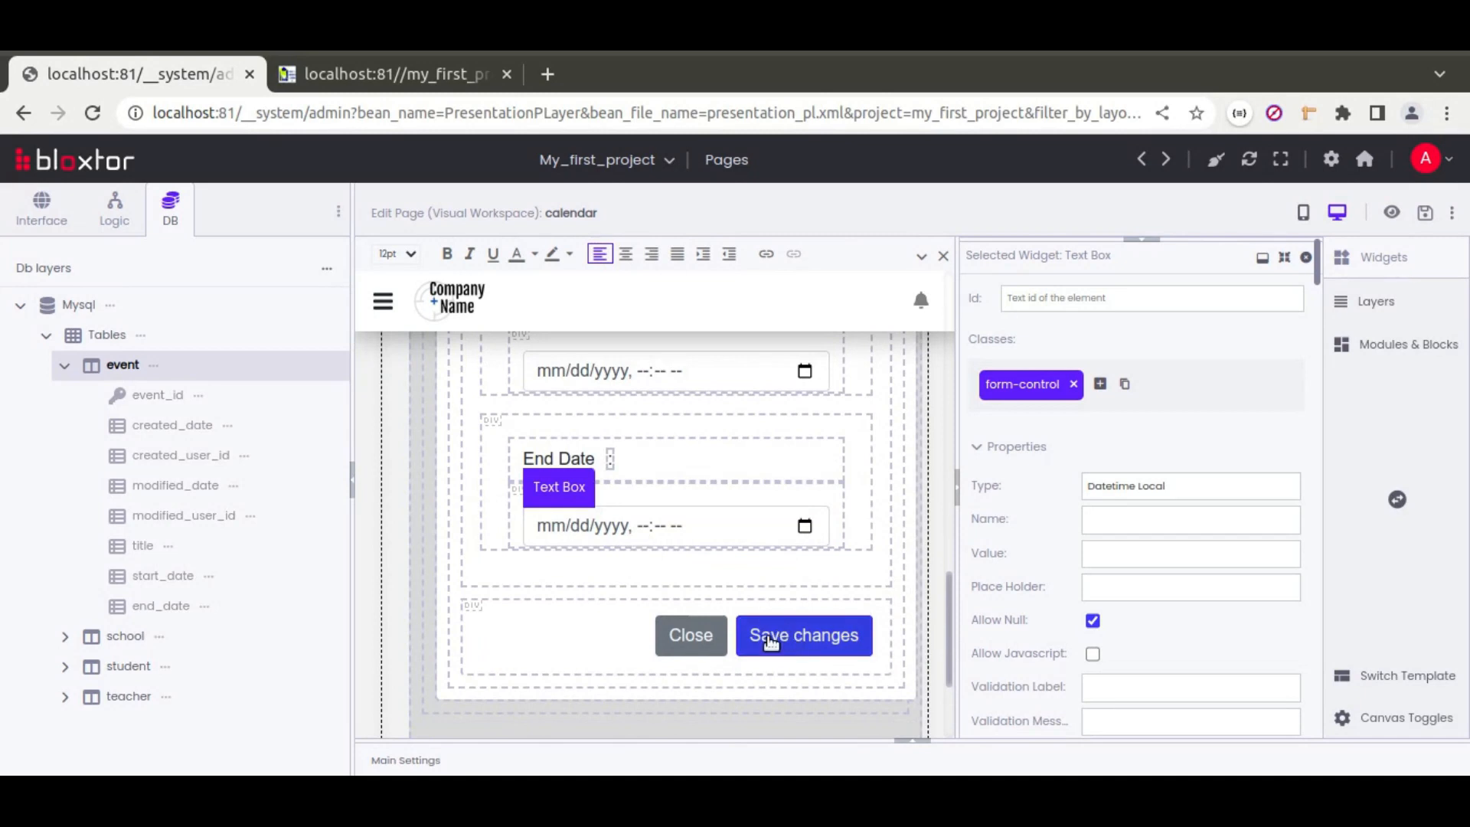
{"action": "left_click", "coordinate": [770, 641]}
{"action": "type", "text": "Add Event"}
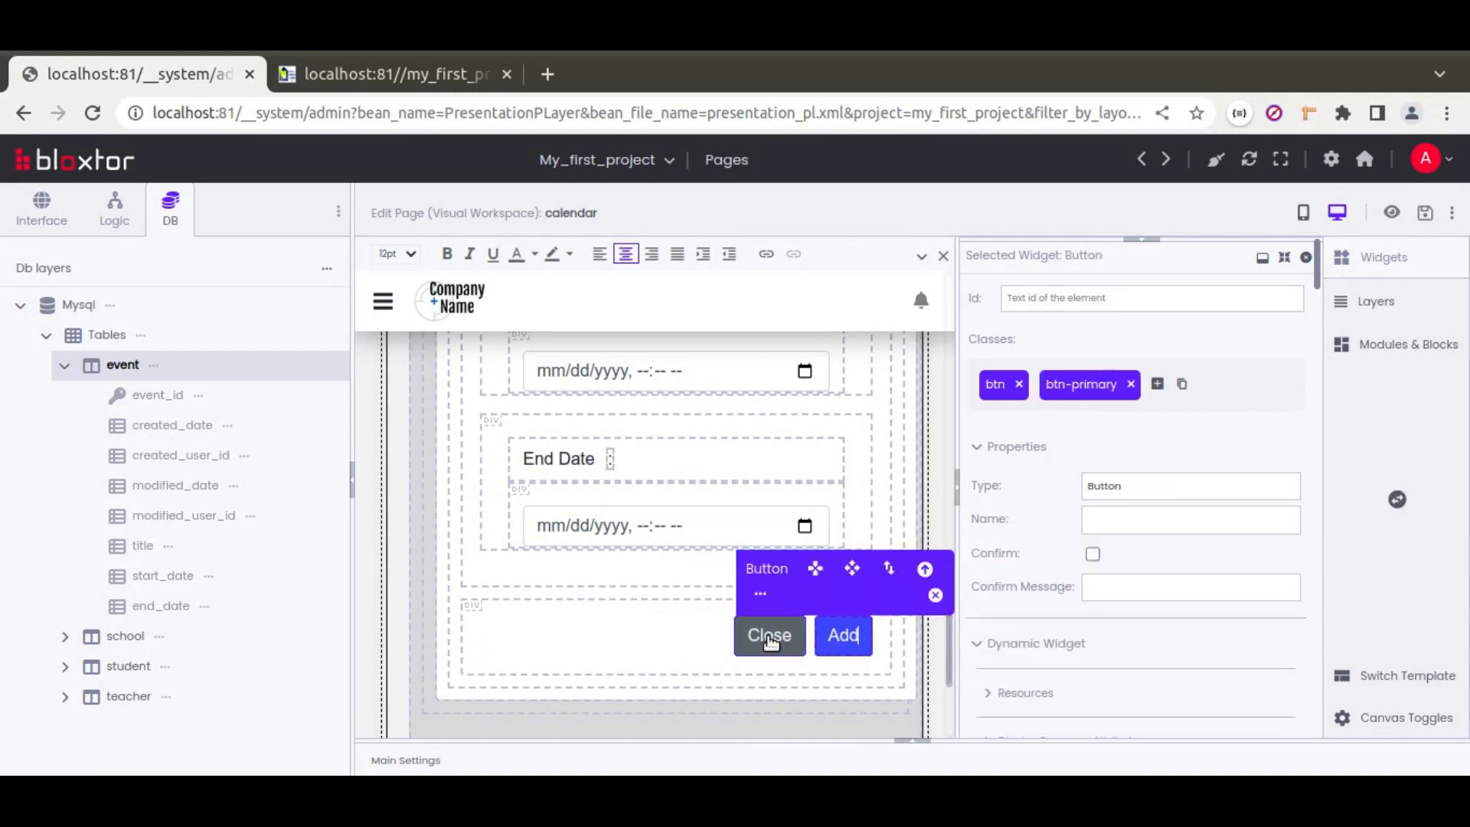
- Finish the footer button's label as "Add Event" and replace its btn-primary class with btn-success
{"action": "left_click", "coordinate": [1081, 385]}
{"action": "type", "text": "btn-success"}
{"action": "left_click", "coordinate": [916, 295]}
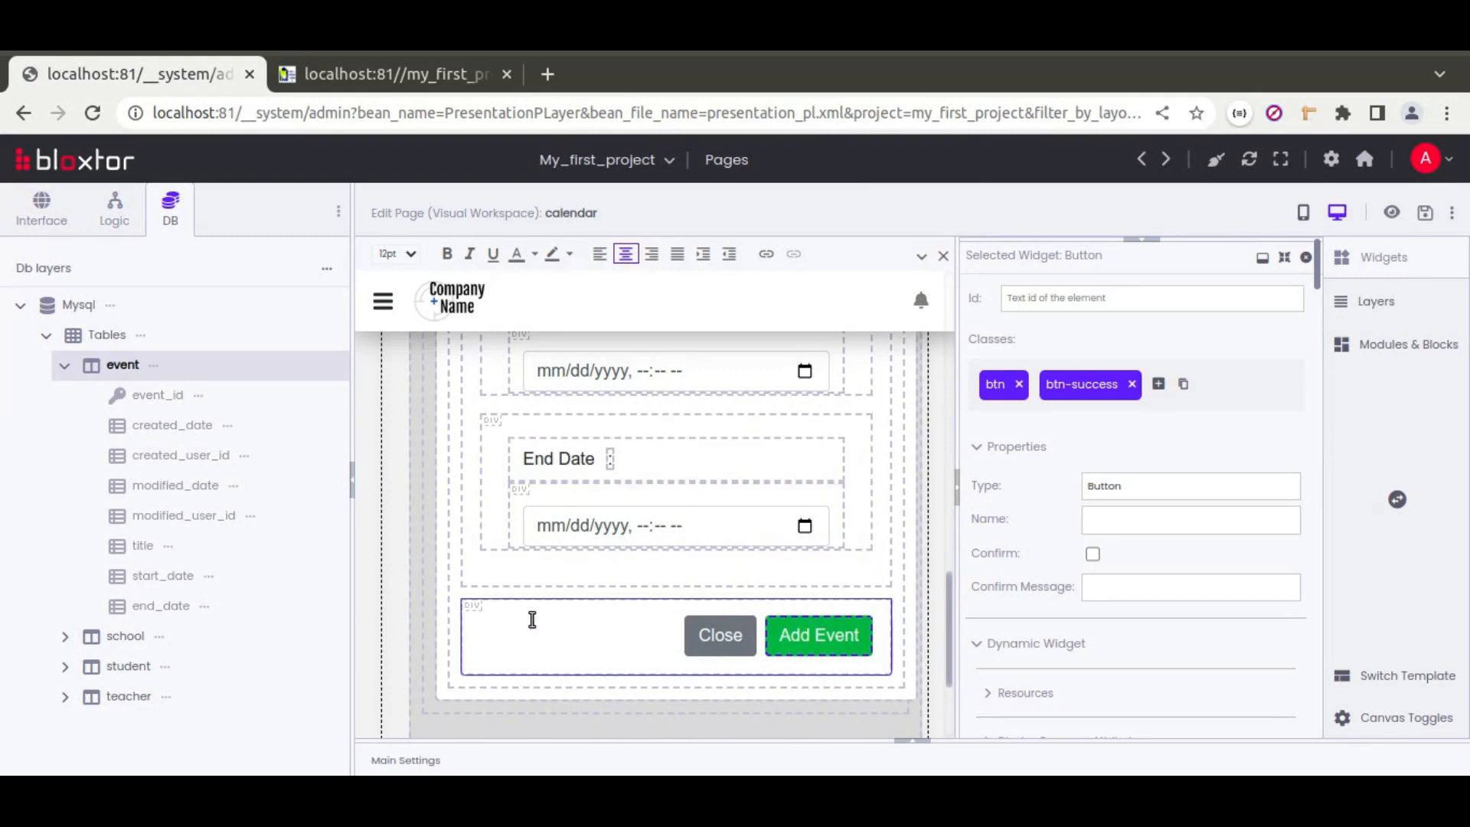
- Set the id of the Add Event modal's outermost div to add_event_popup
{"action": "scroll", "coordinate": [532, 610], "scroll_direction": "up", "scroll_amount": 5}
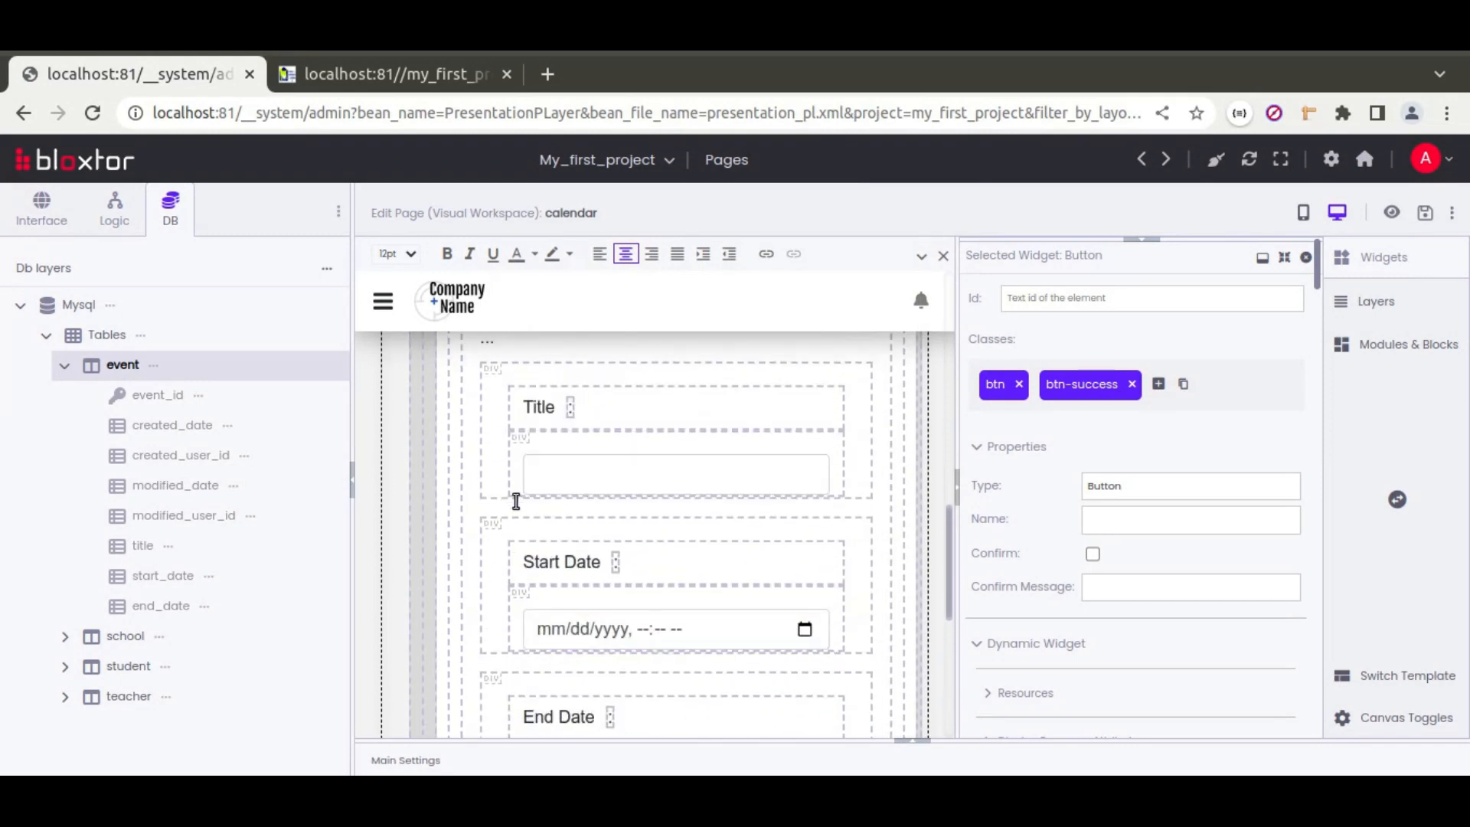
{"action": "scroll", "coordinate": [525, 493], "scroll_direction": "up", "scroll_amount": 3}
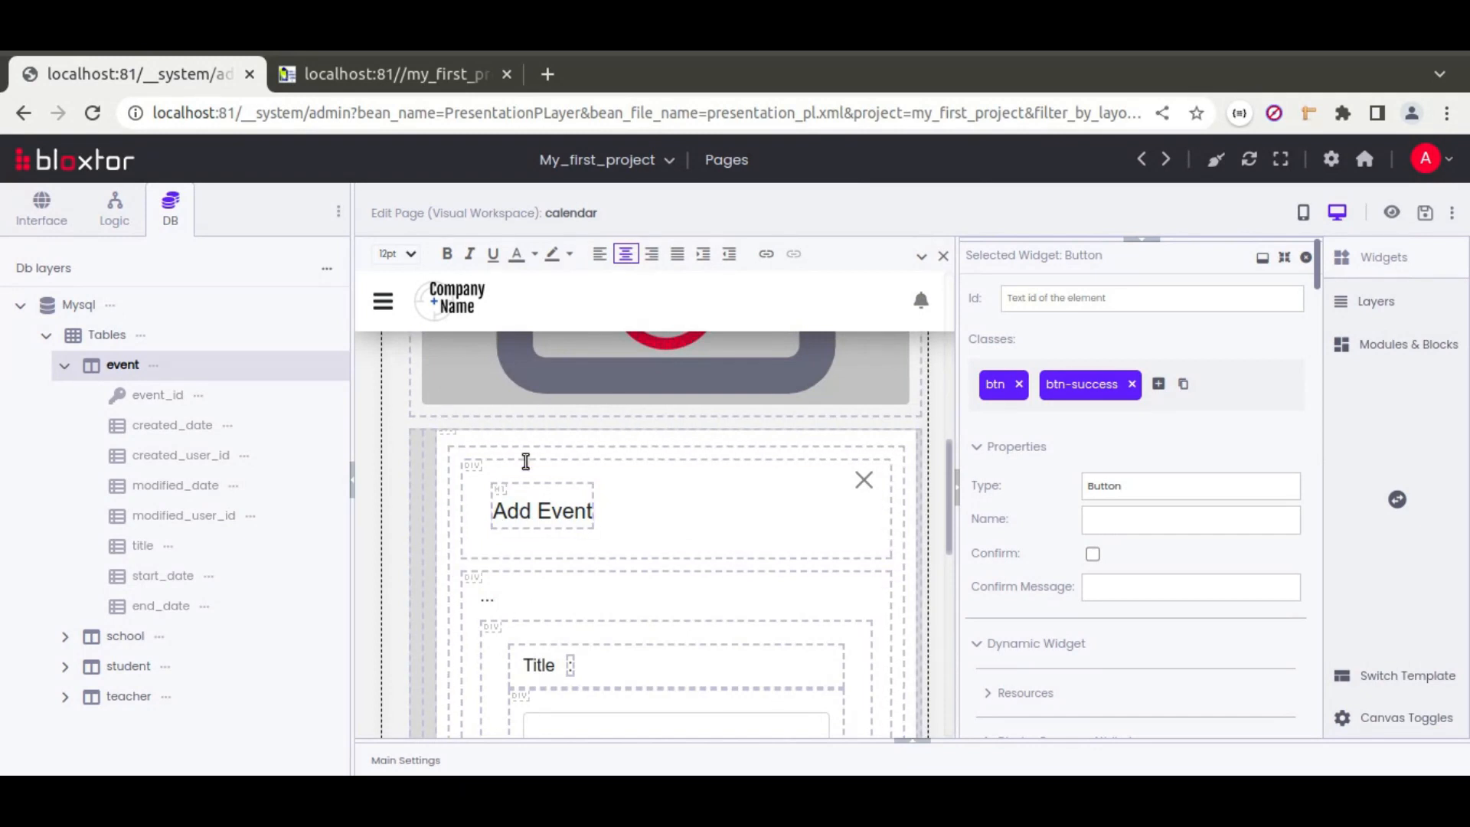
{"action": "left_click", "coordinate": [414, 466]}
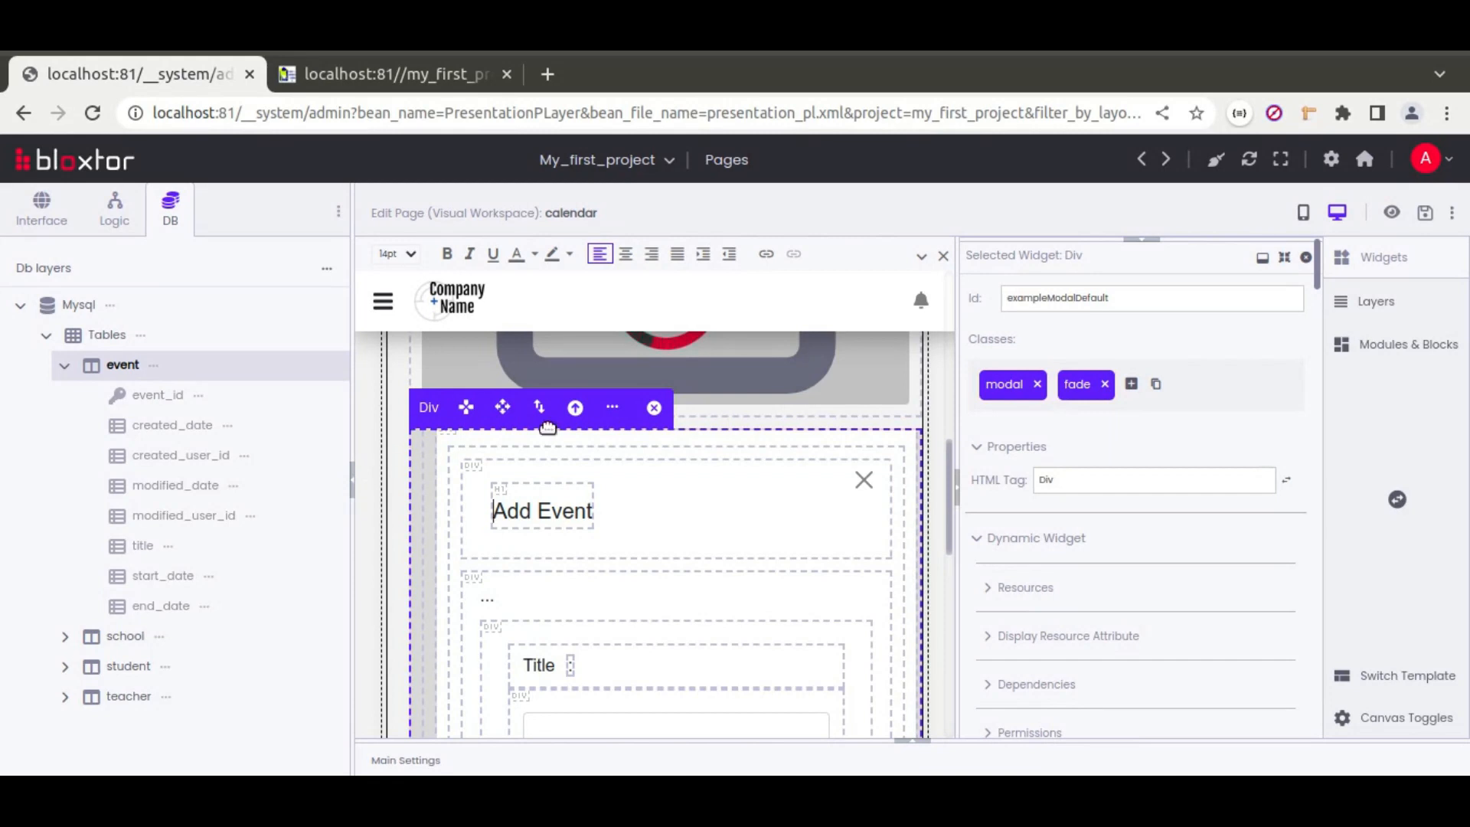
{"action": "double_click", "coordinate": [1070, 298]}
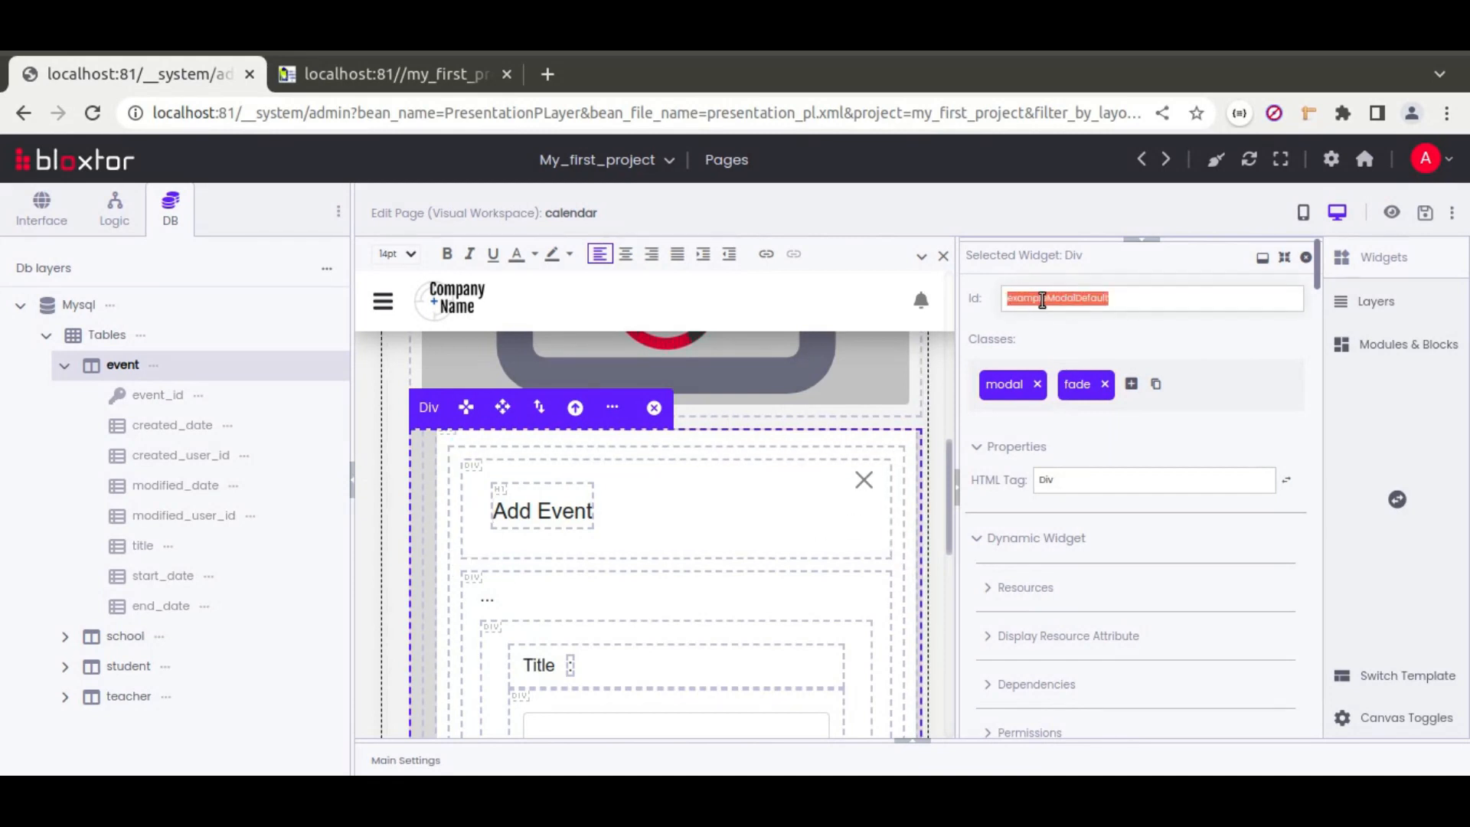
{"action": "type", "text": "add_event_popup"}
- Set the Calendar widget's Select Cell Callback to openCalendarEventAddPopupById
{"action": "scroll", "coordinate": [683, 561], "scroll_direction": "up", "scroll_amount": 8}
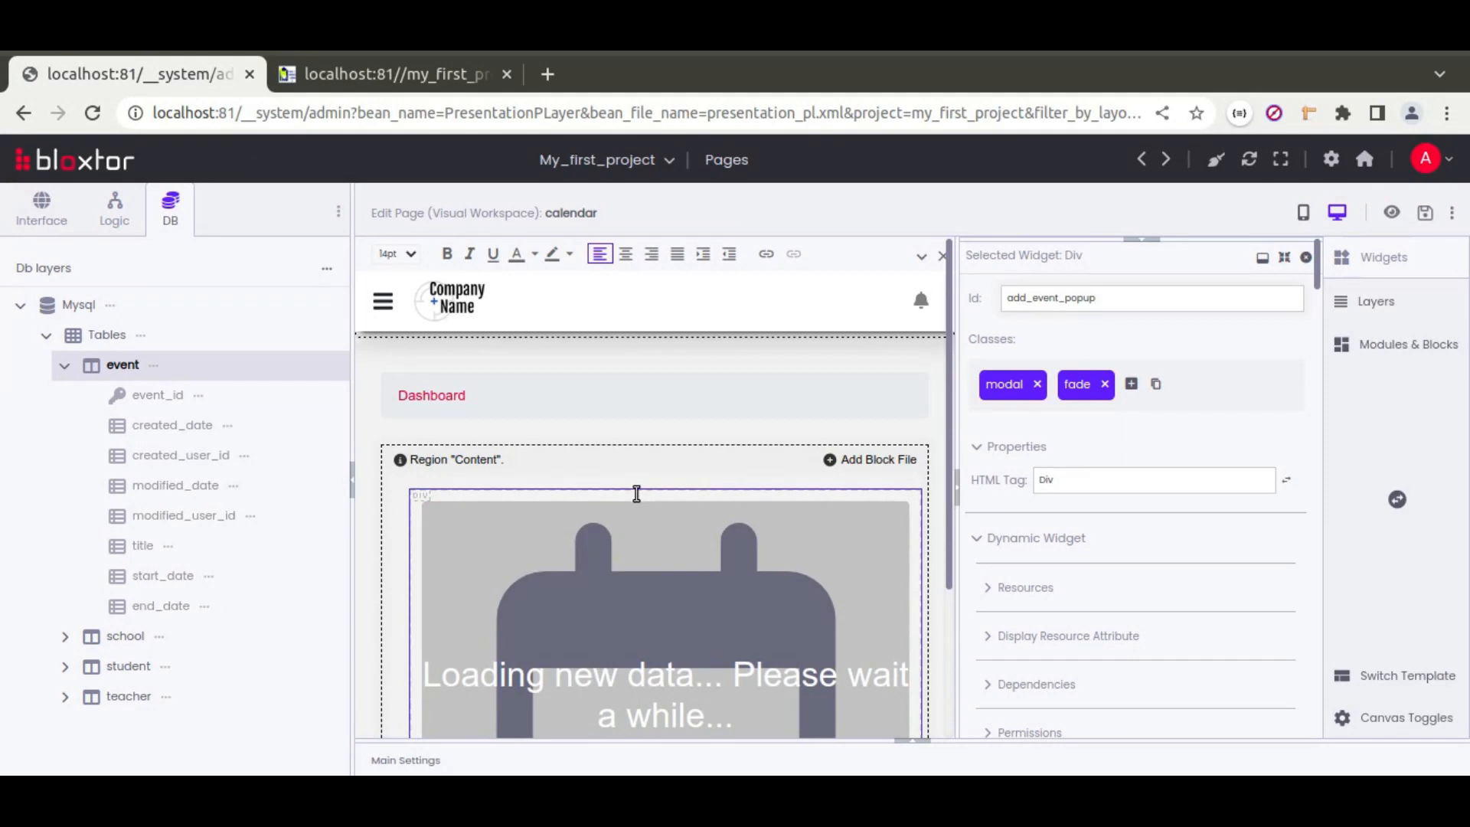
{"action": "left_click", "coordinate": [637, 493]}
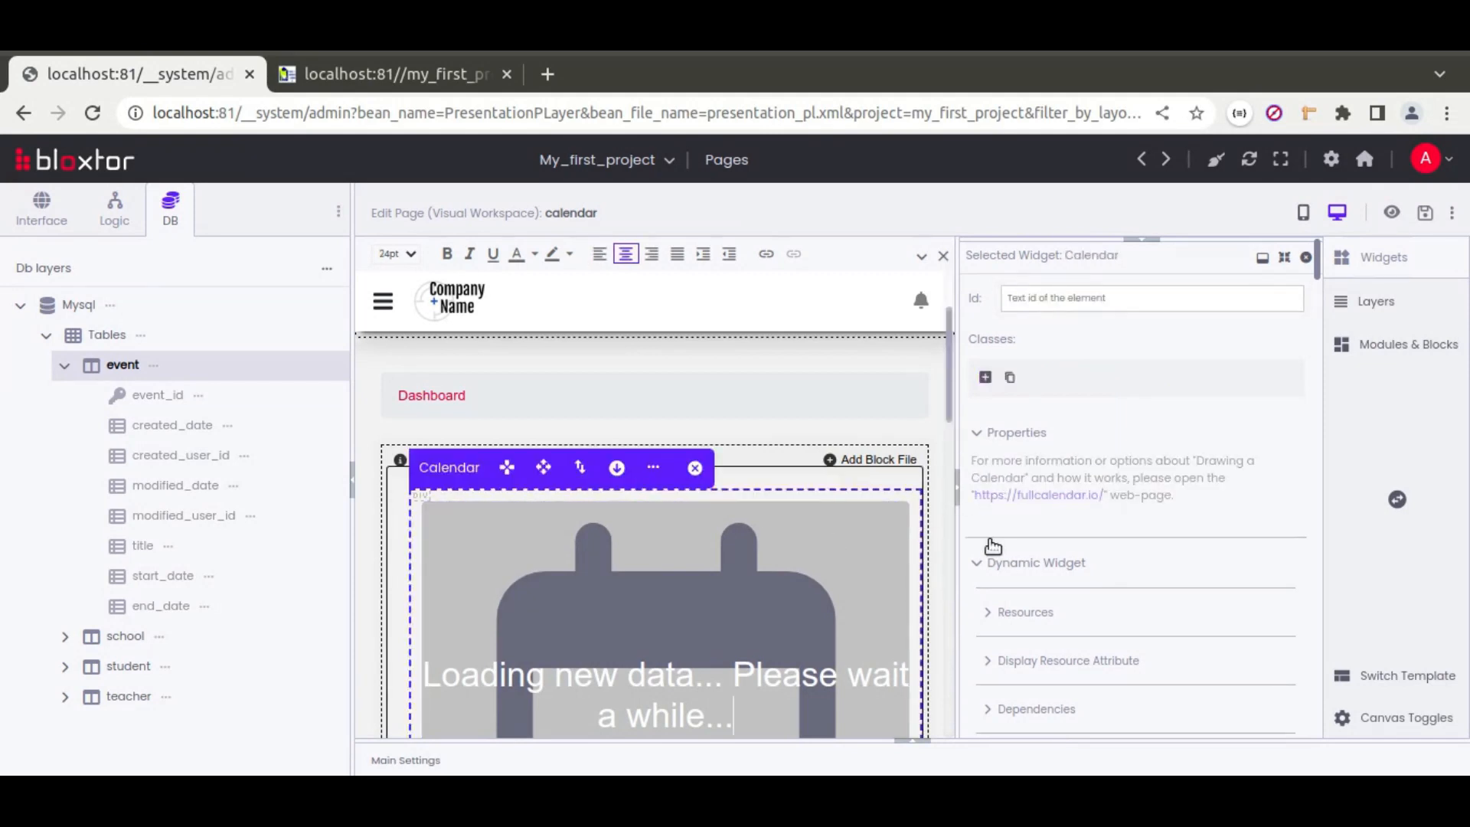
{"action": "scroll", "coordinate": [989, 546], "scroll_direction": "down", "scroll_amount": 5}
{"action": "scroll", "coordinate": [961, 476], "scroll_direction": "down", "scroll_amount": 12}
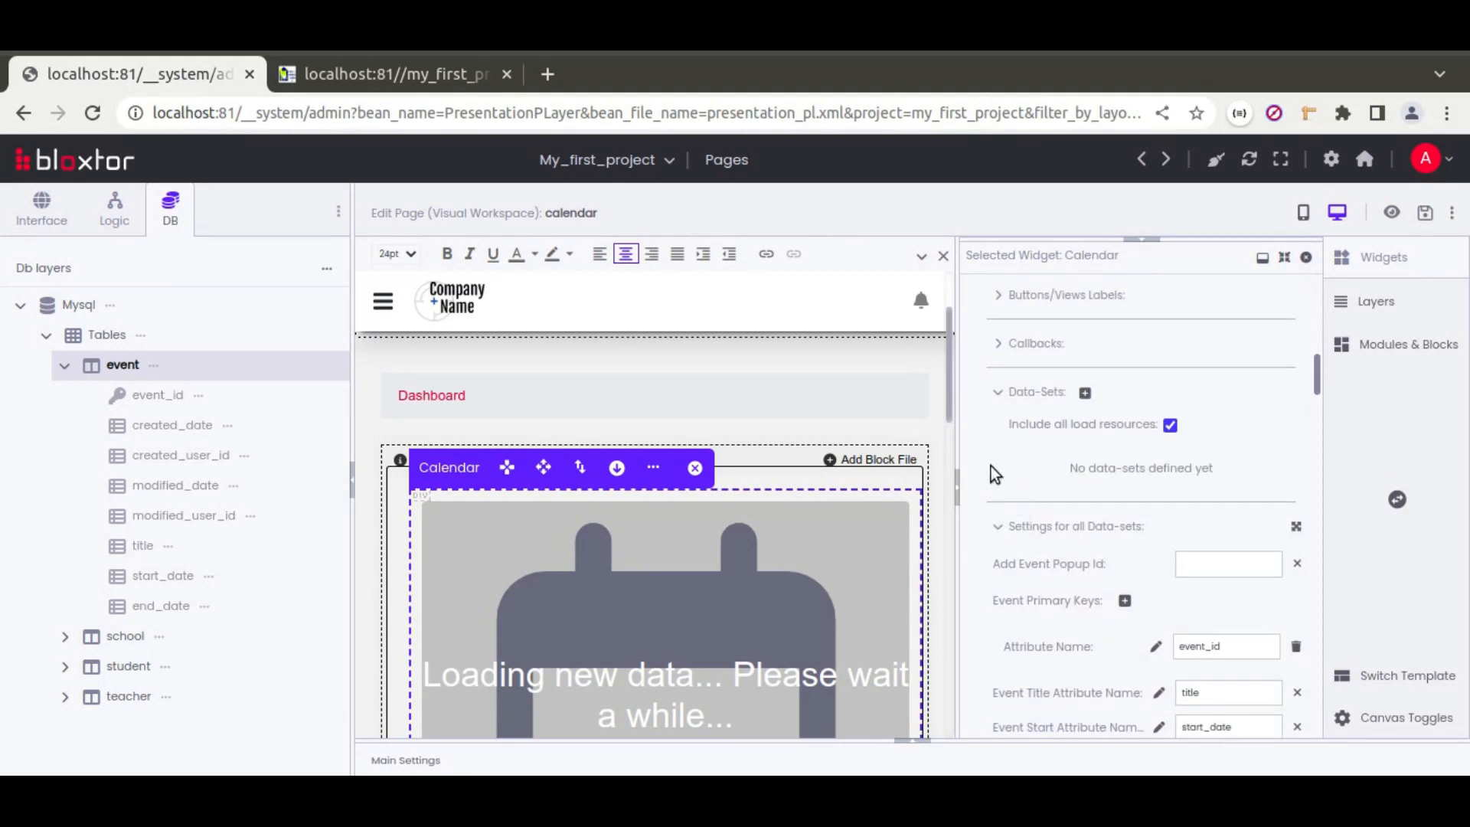
{"action": "left_click", "coordinate": [1036, 343]}
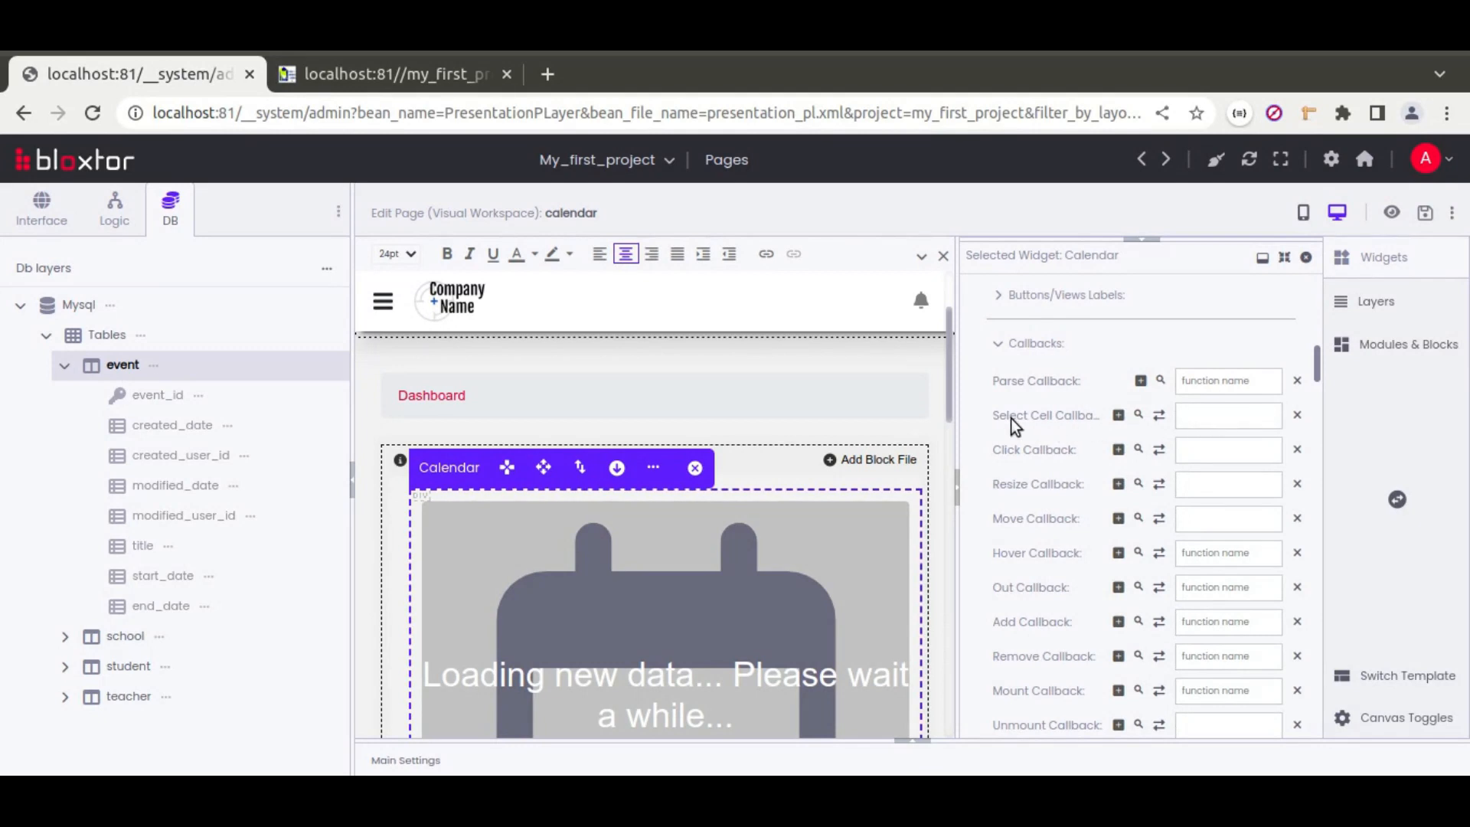
{"action": "left_click", "coordinate": [420, 81]}
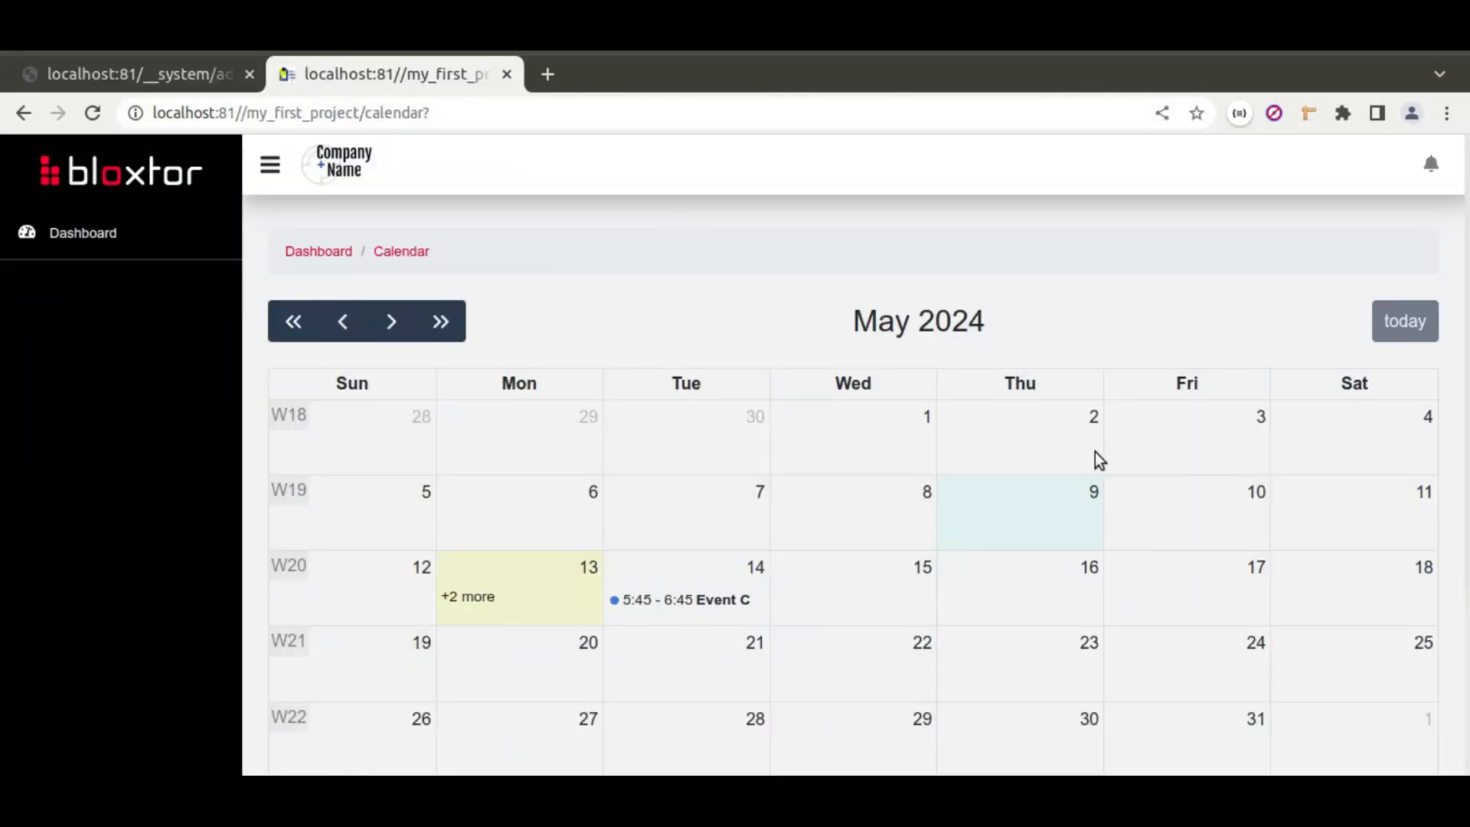
{"action": "left_click", "coordinate": [153, 73]}
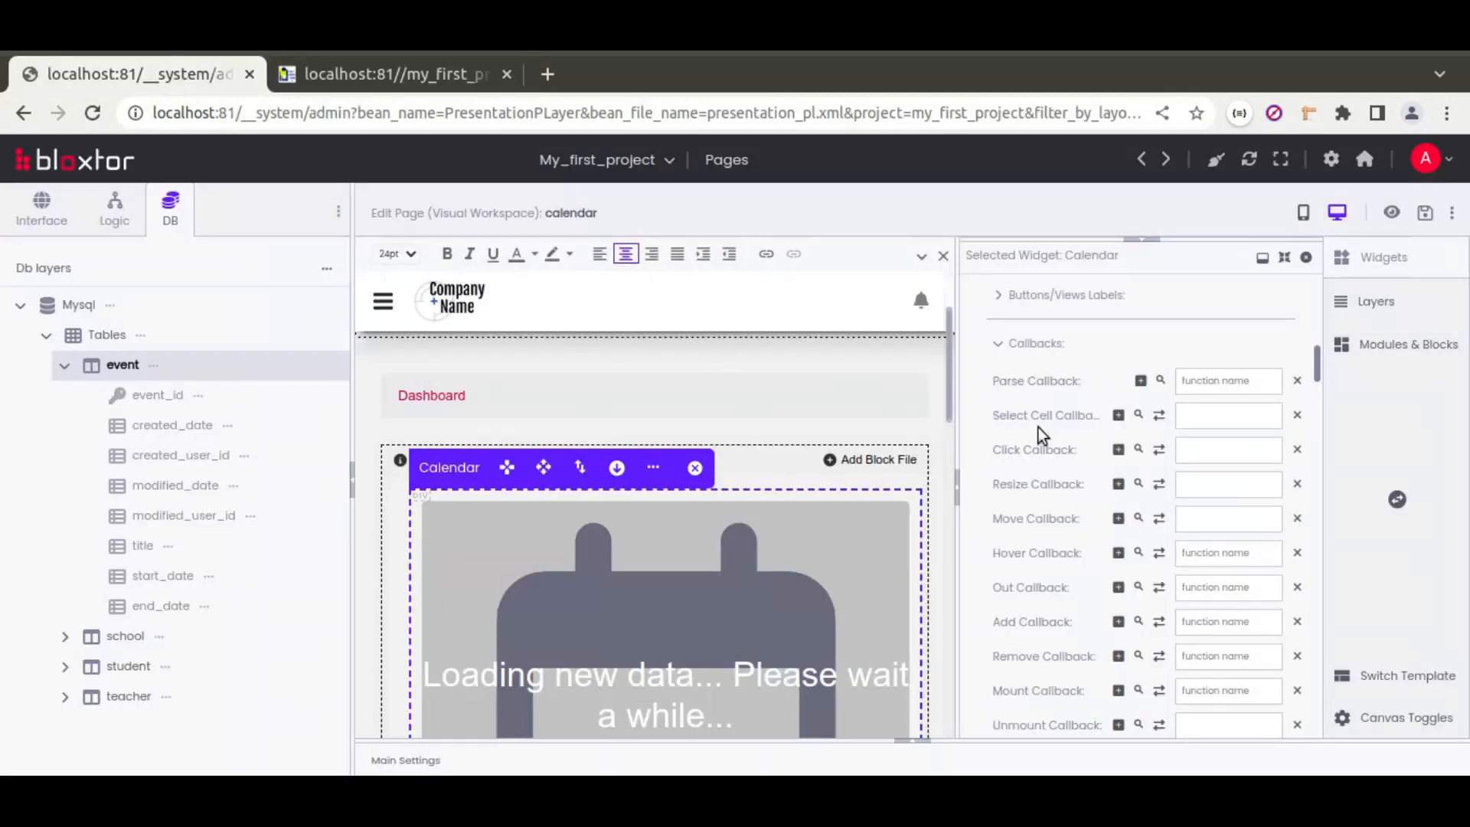
{"action": "left_click", "coordinate": [1208, 415]}
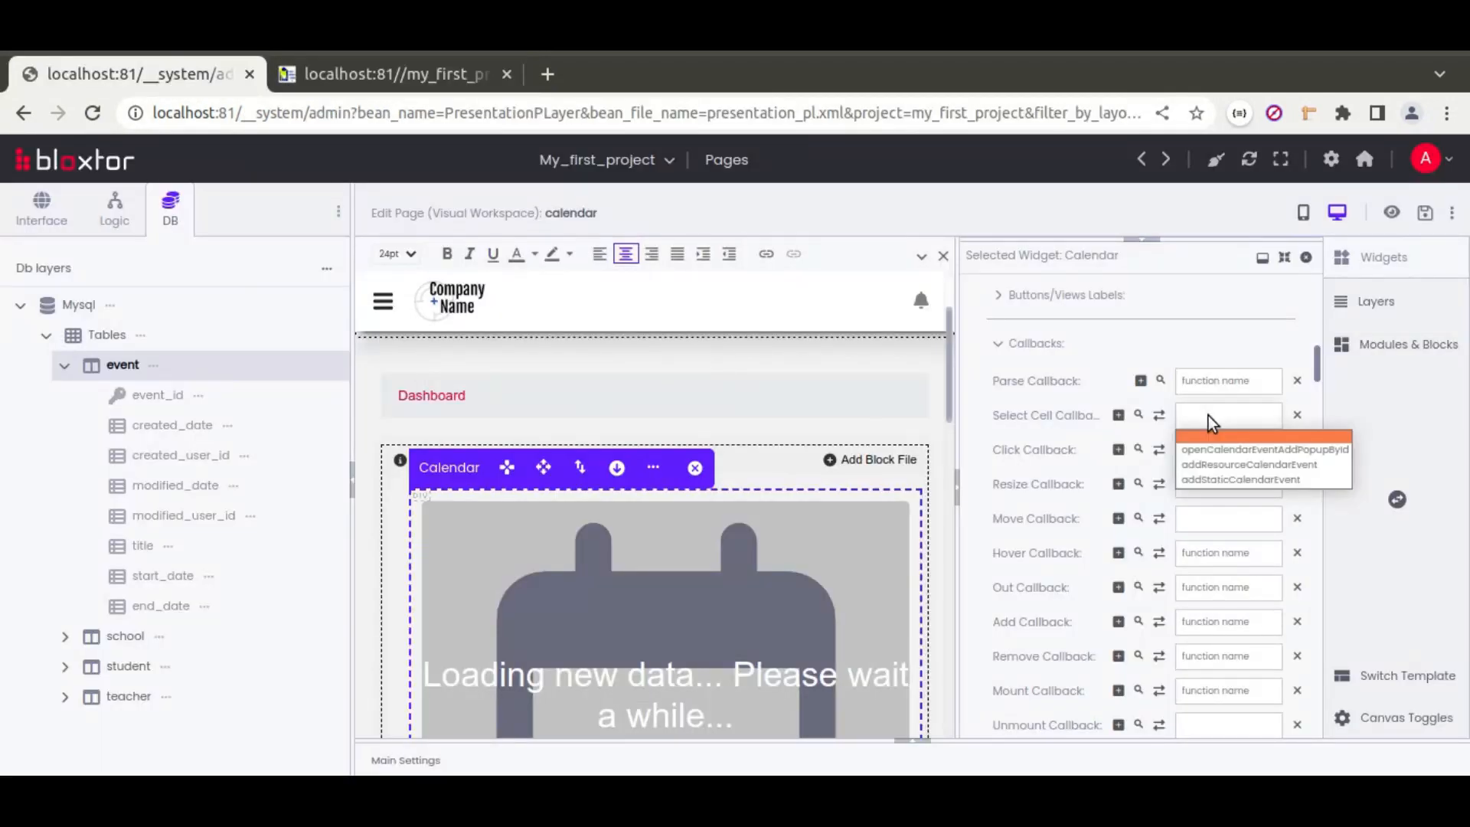
{"action": "left_click", "coordinate": [1275, 452]}
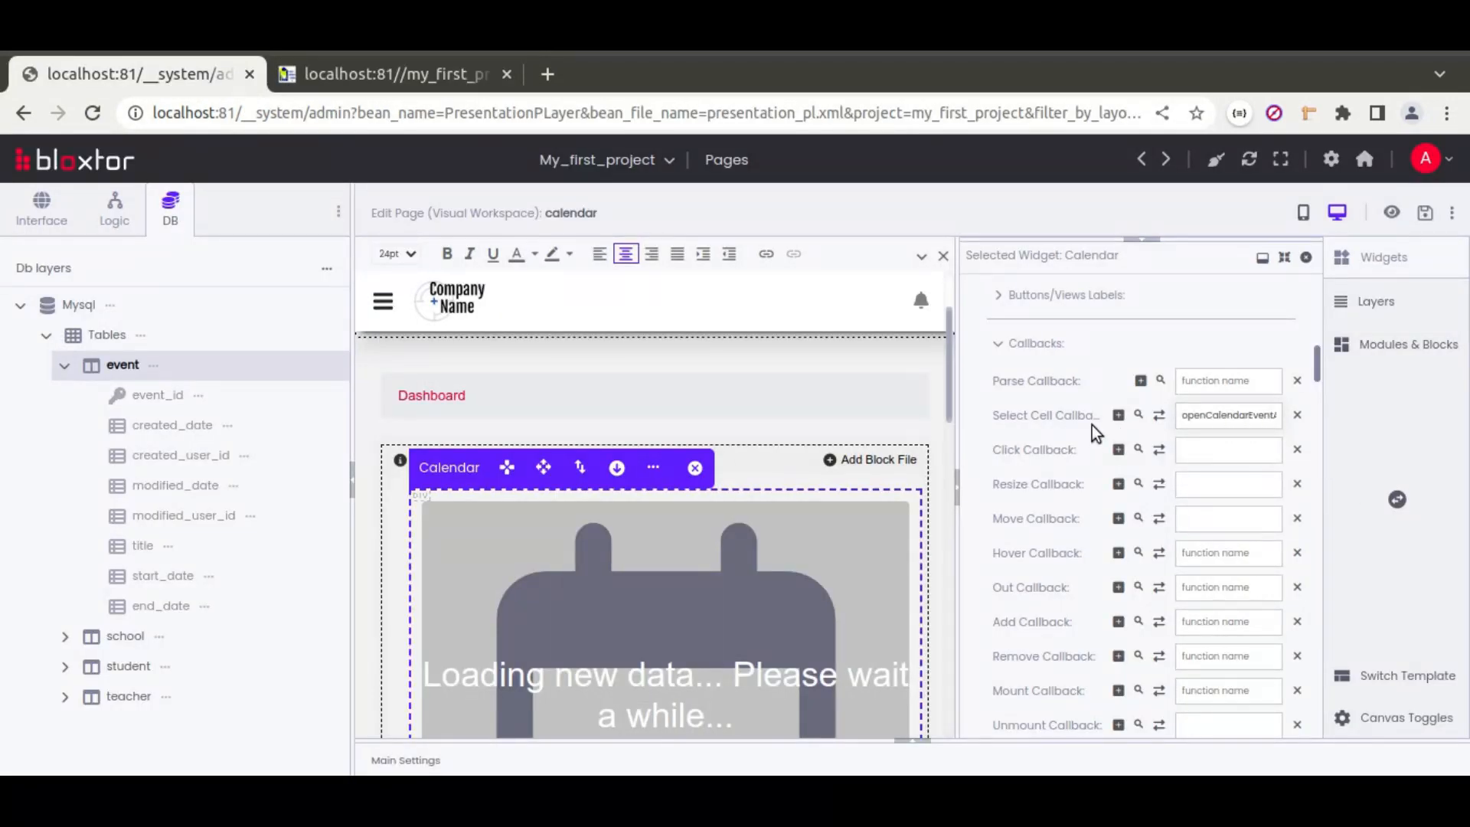
- Set the Calendar's Add Event Popup Id for all data-sets to add_event_popup and save the page
{"action": "scroll", "coordinate": [970, 434], "scroll_direction": "down", "scroll_amount": 8}
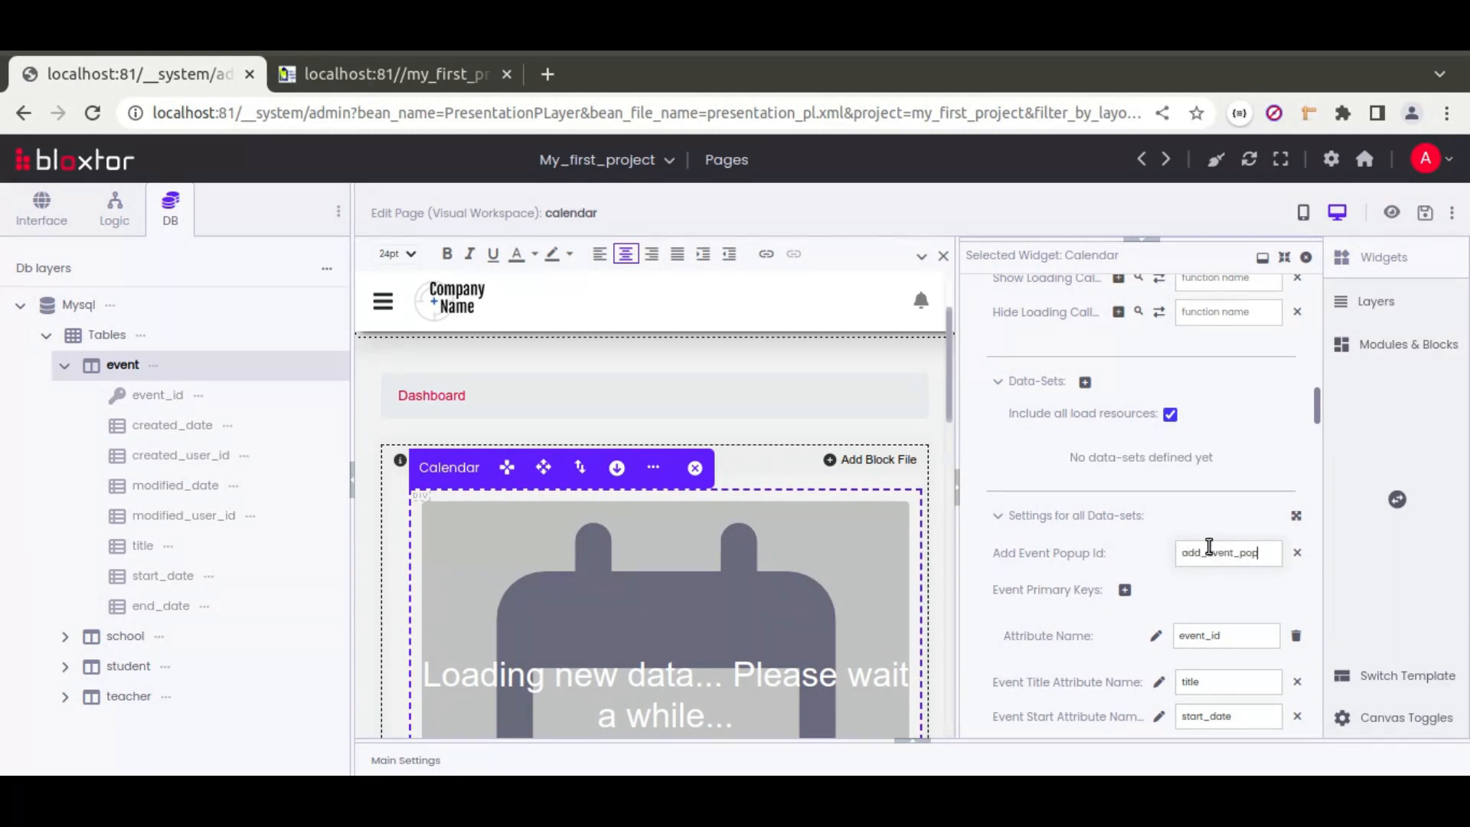
{"action": "left_click", "coordinate": [1425, 213]}
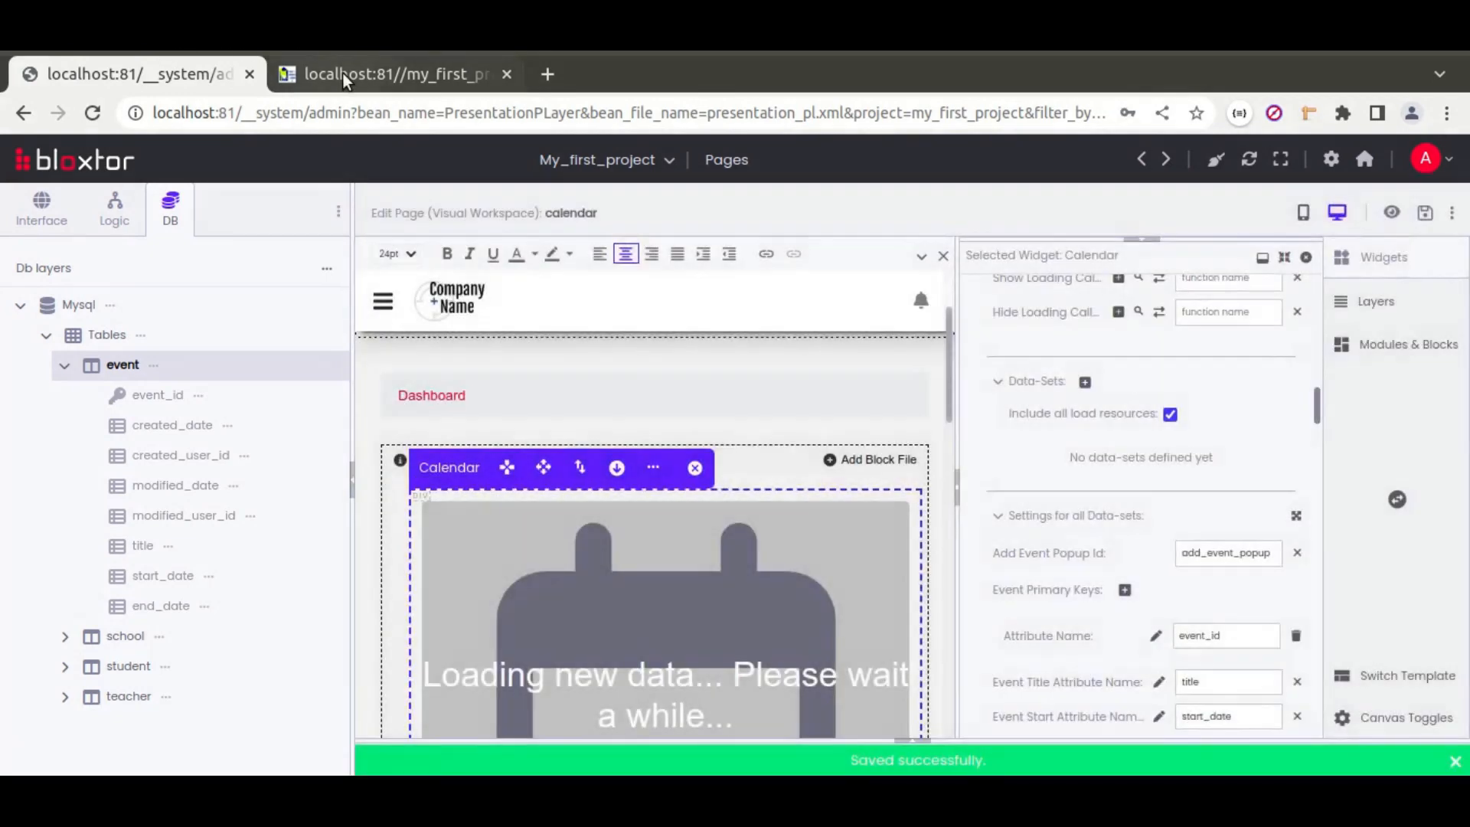
- Reload the live calendar page and test the Add Event popup from the May 9, May 10 and April 28 cells
{"action": "left_click", "coordinate": [329, 74]}
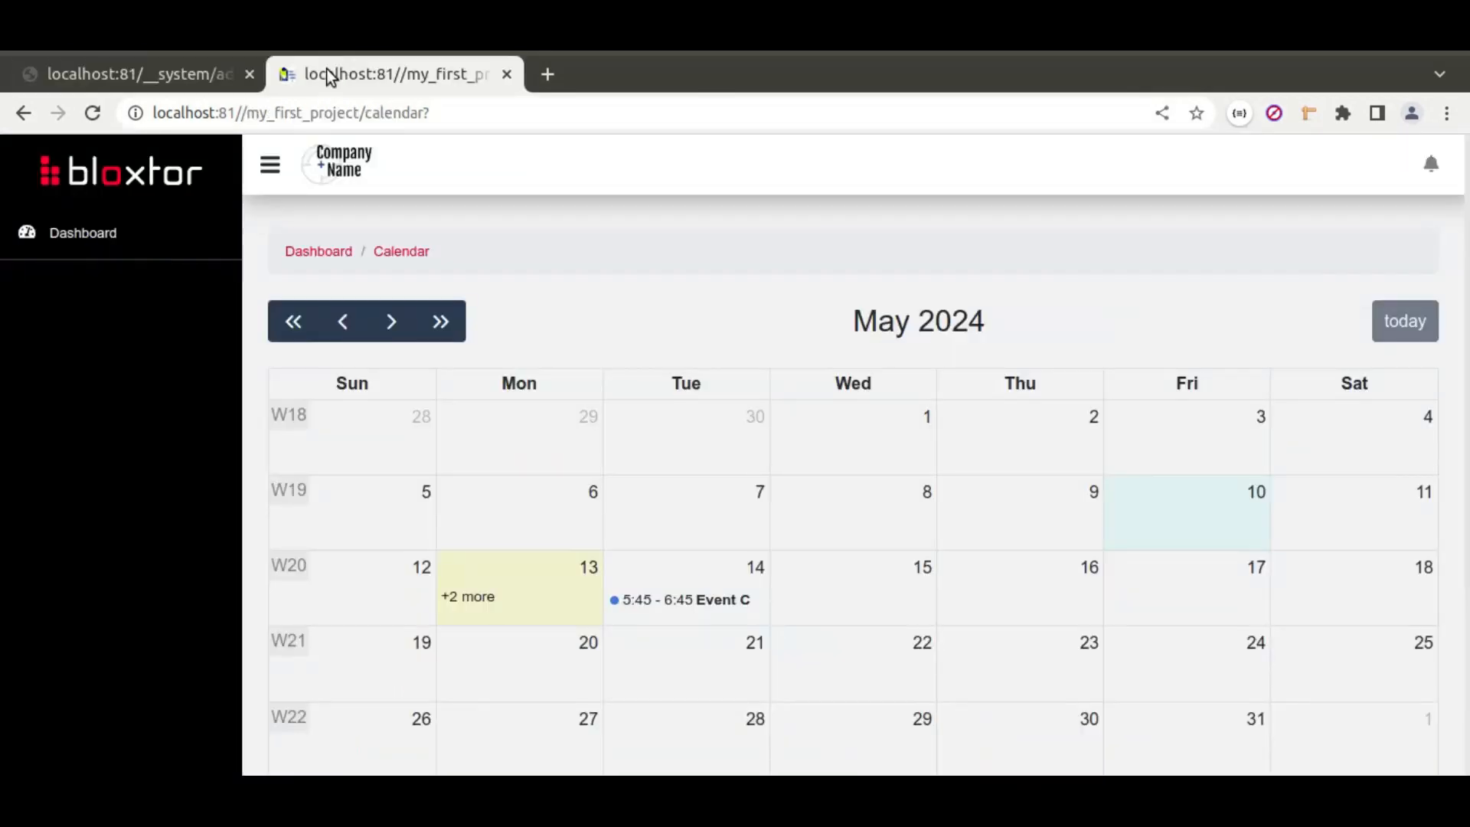
{"action": "left_click", "coordinate": [91, 115]}
{"action": "left_click", "coordinate": [1026, 521]}
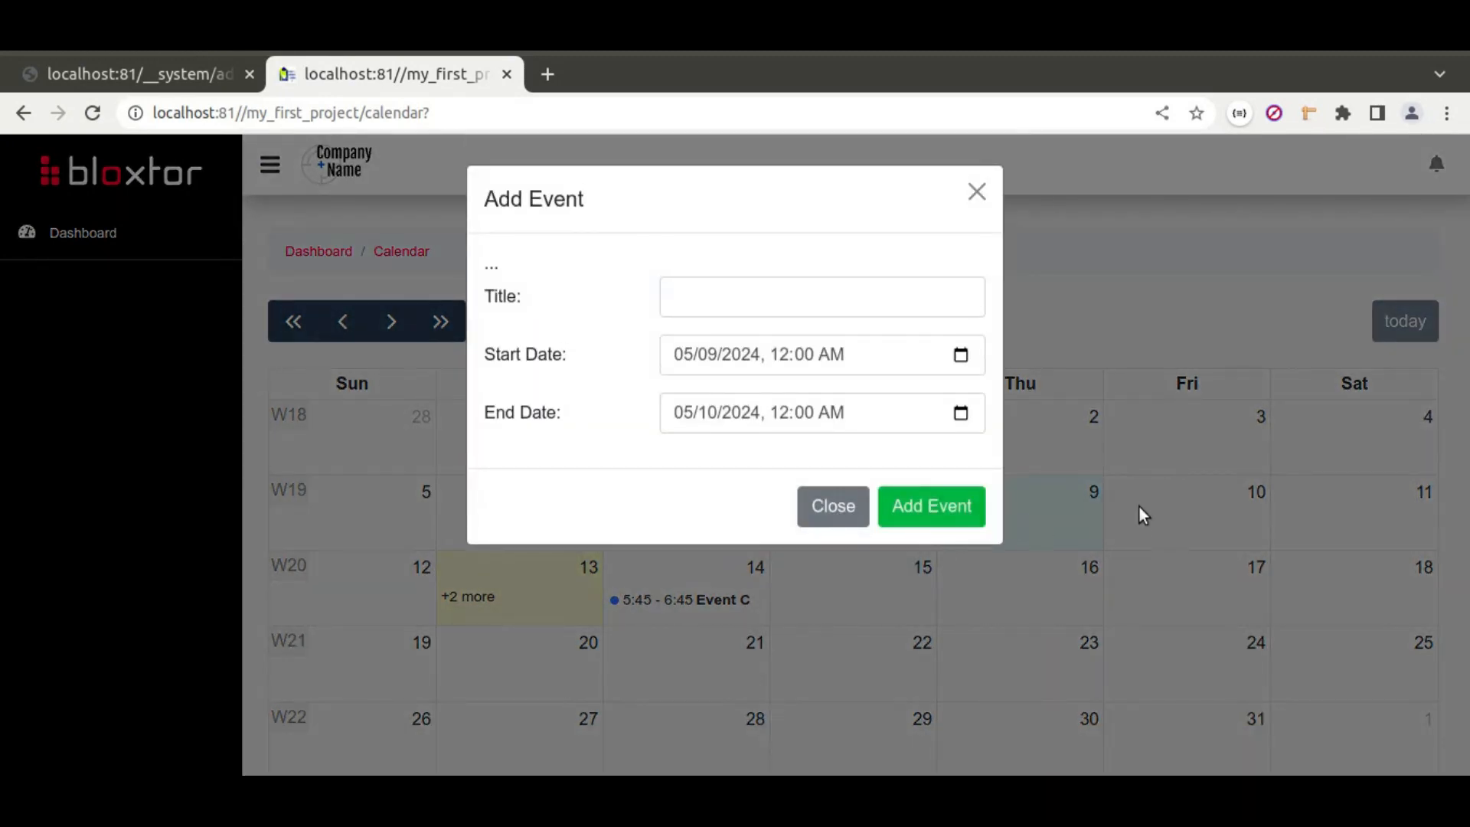
{"action": "left_click", "coordinate": [1182, 507]}
{"action": "left_click", "coordinate": [1195, 519]}
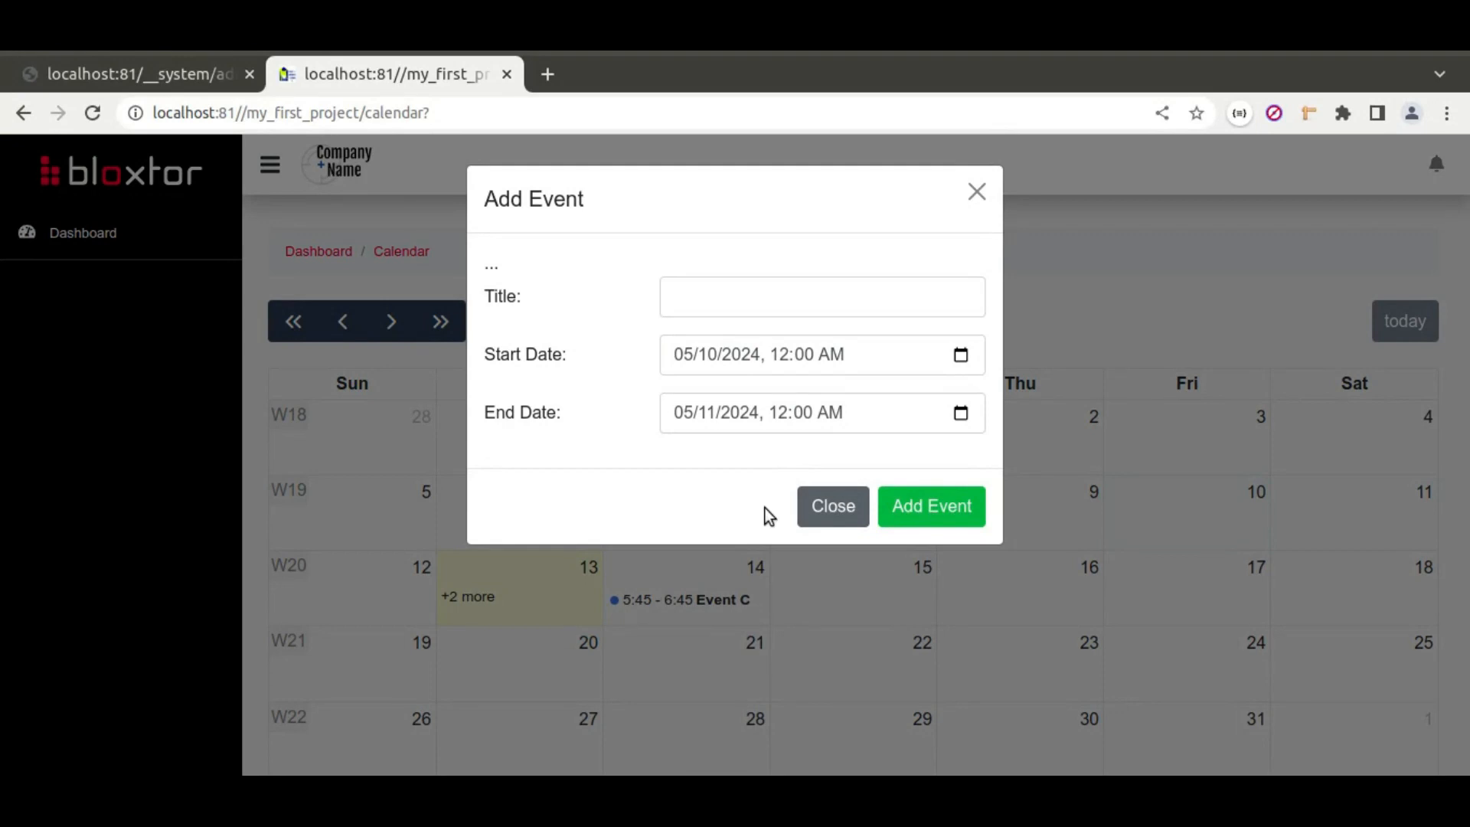
{"action": "left_click", "coordinate": [387, 480]}
{"action": "left_click", "coordinate": [379, 435]}
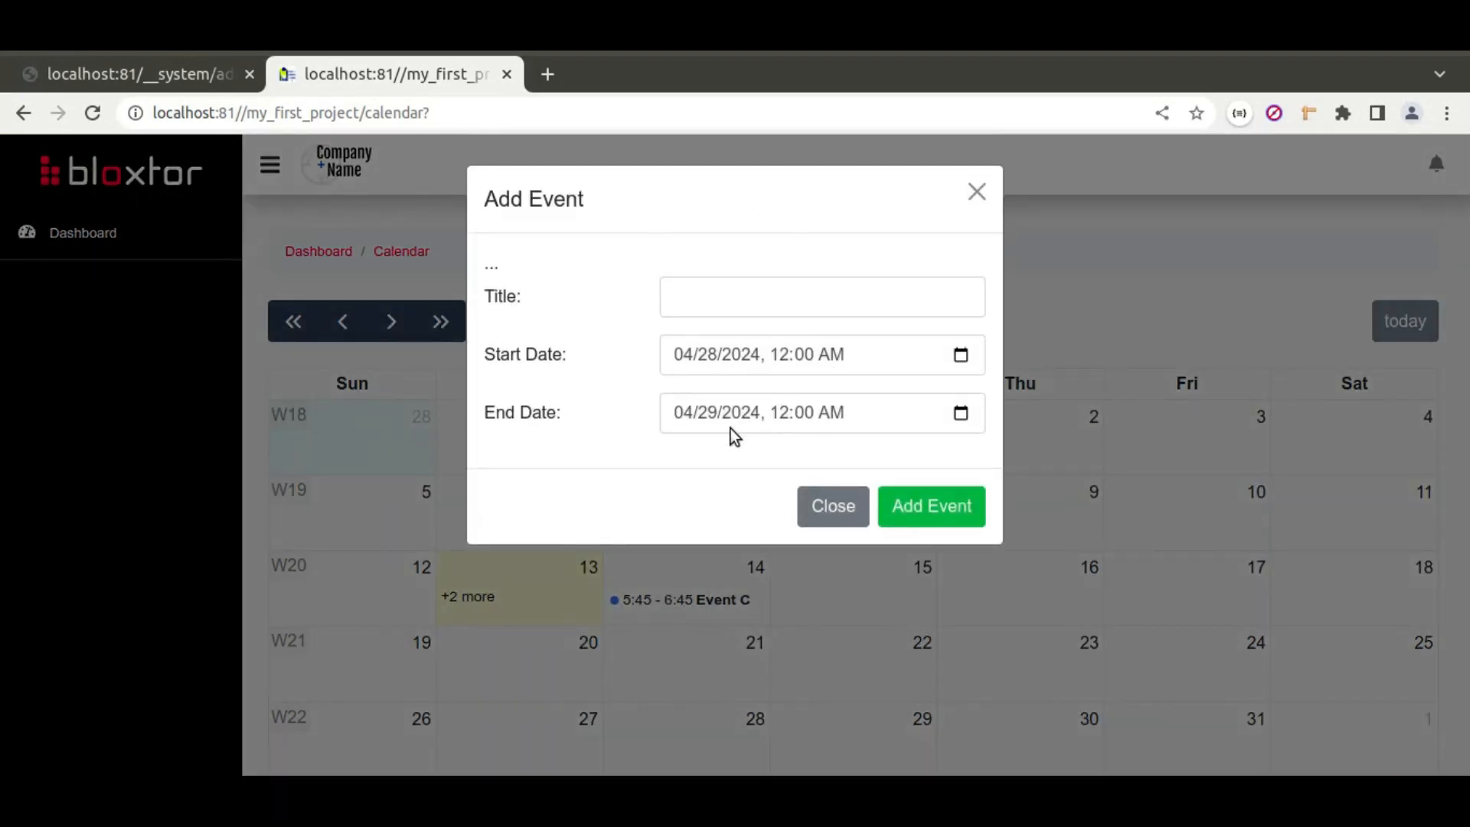
{"action": "left_click", "coordinate": [1074, 436]}
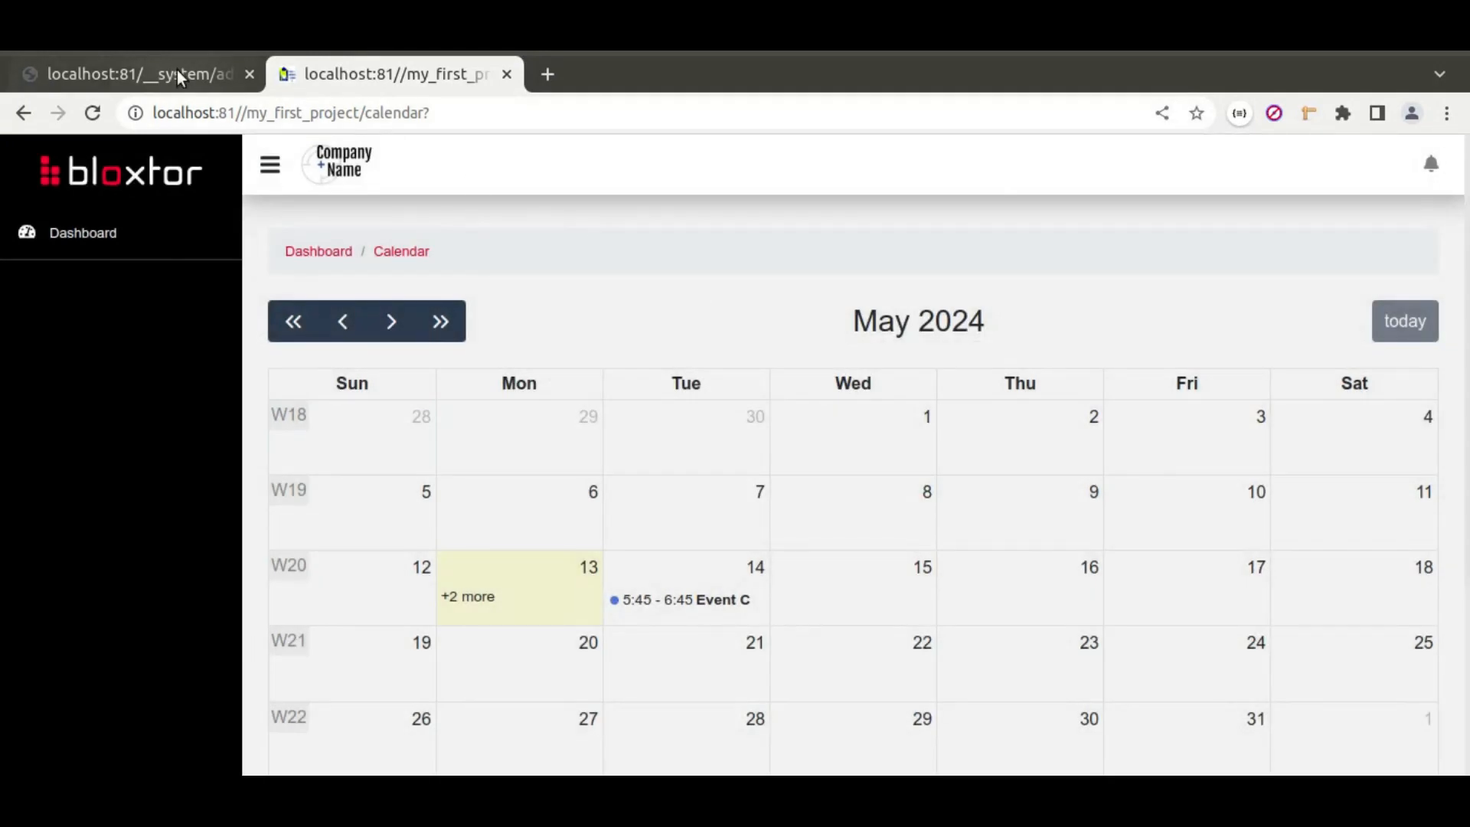
- Rename the data-dismiss attribute of the X button in the modal's header to data-bs-dismiss
{"action": "left_click", "coordinate": [177, 73]}
{"action": "scroll", "coordinate": [401, 474], "scroll_direction": "down", "scroll_amount": 2}
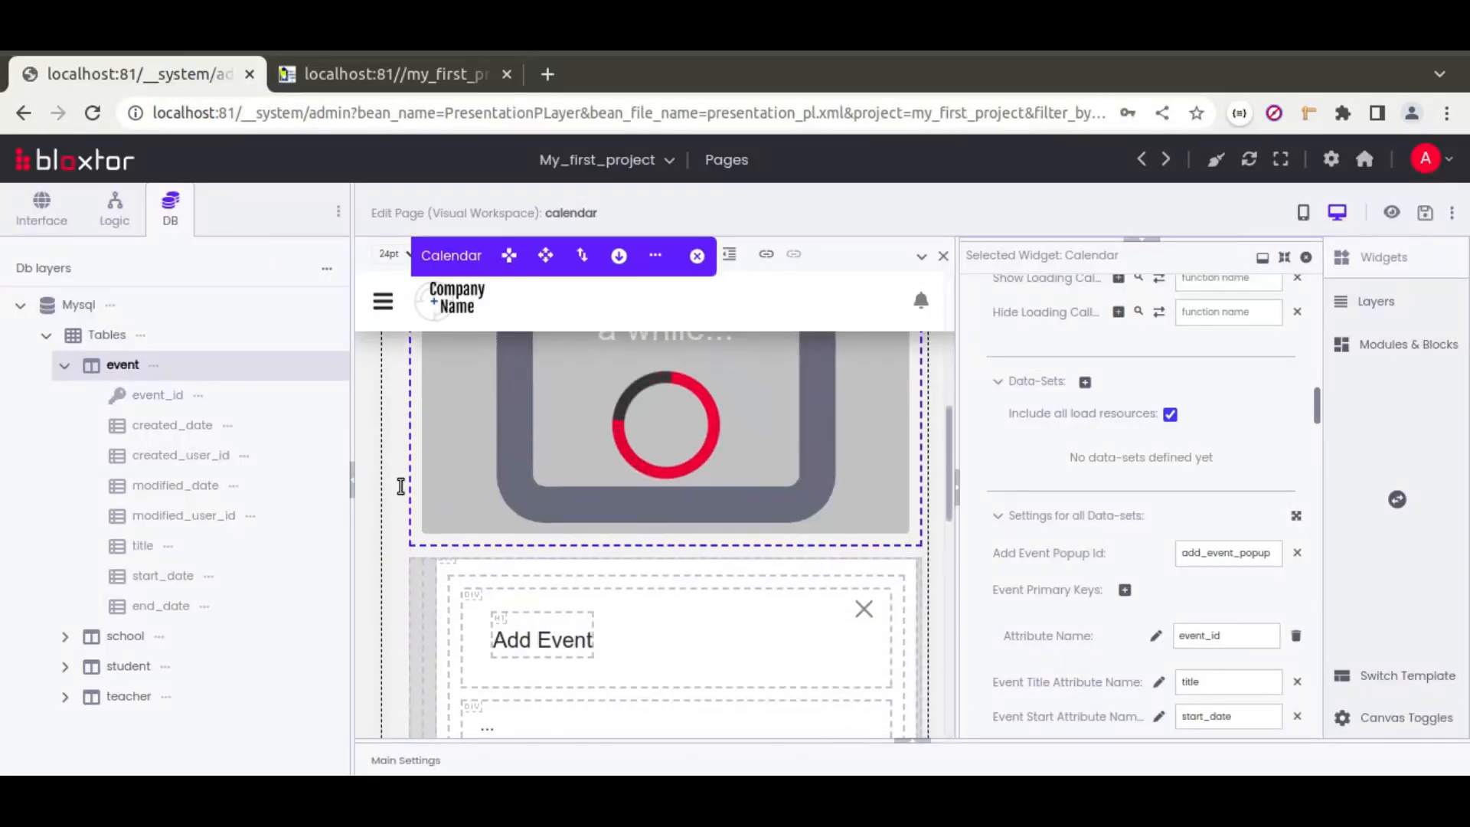
{"action": "scroll", "coordinate": [400, 486], "scroll_direction": "down", "scroll_amount": 2}
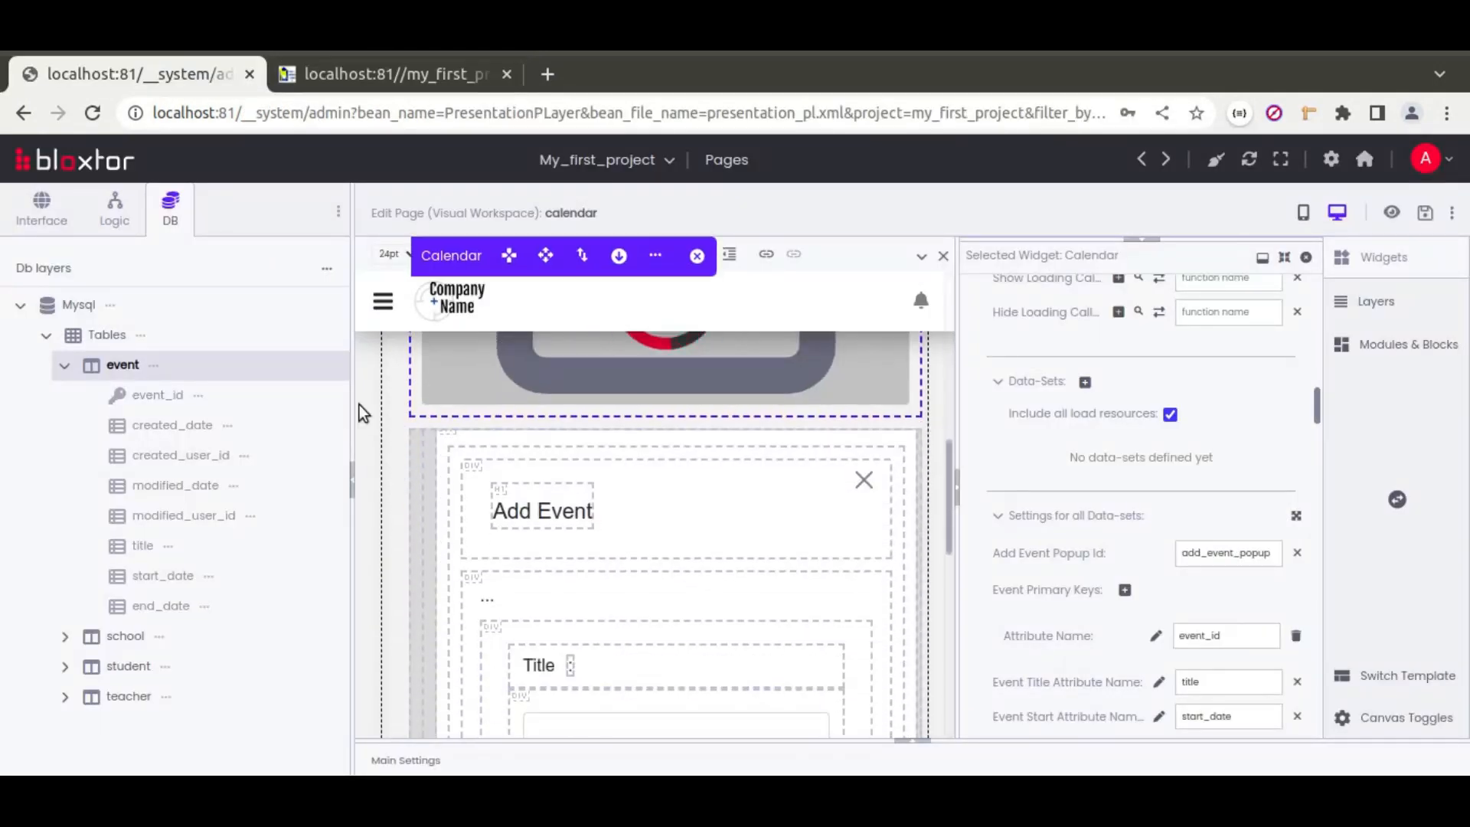
{"action": "left_click", "coordinate": [868, 496]}
{"action": "scroll", "coordinate": [989, 568], "scroll_direction": "down", "scroll_amount": 5}
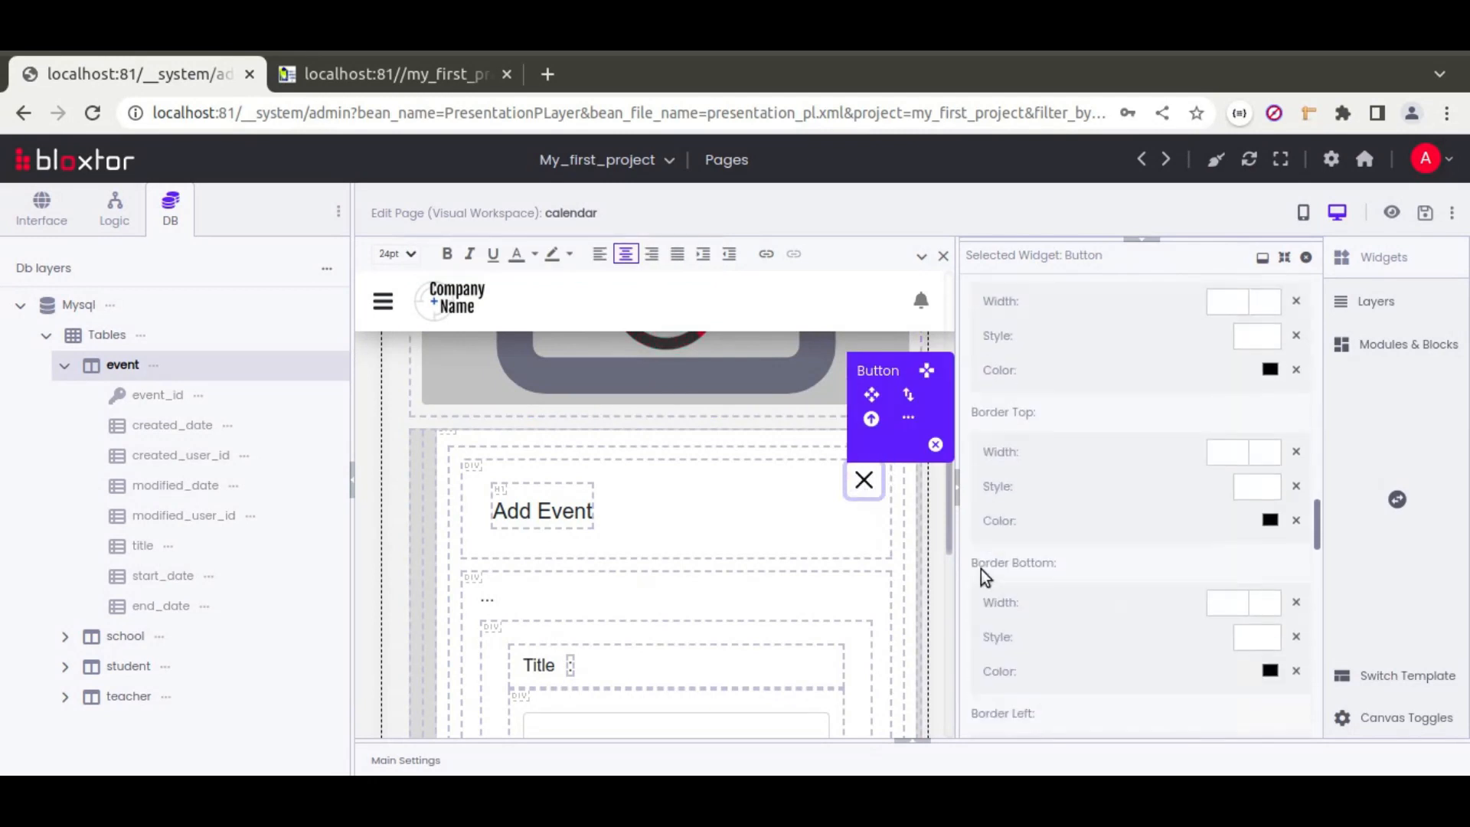
{"action": "scroll", "coordinate": [981, 570], "scroll_direction": "down", "scroll_amount": 15}
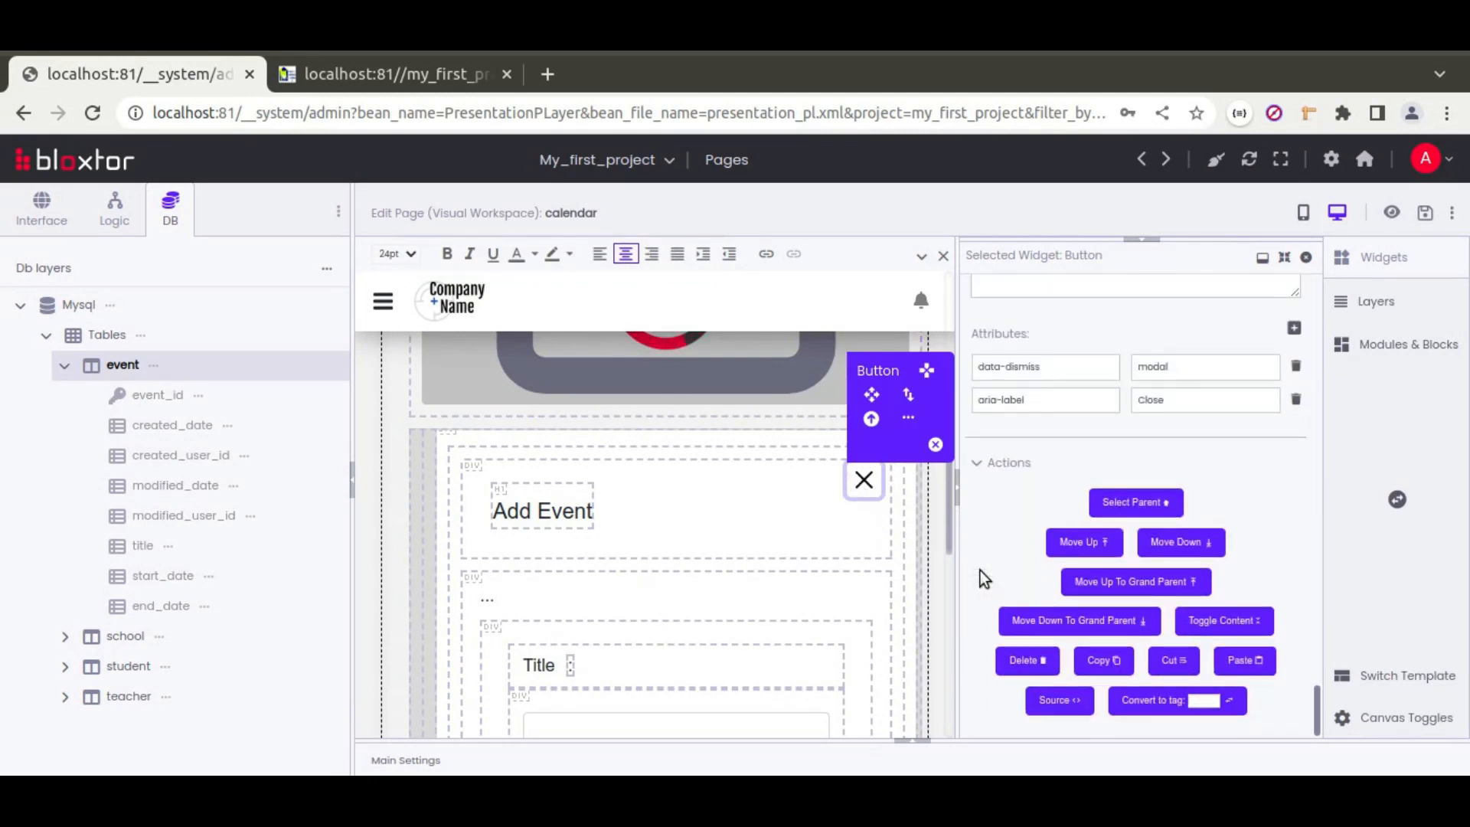
{"action": "left_click", "coordinate": [1006, 367]}
{"action": "type", "text": "bs-"}
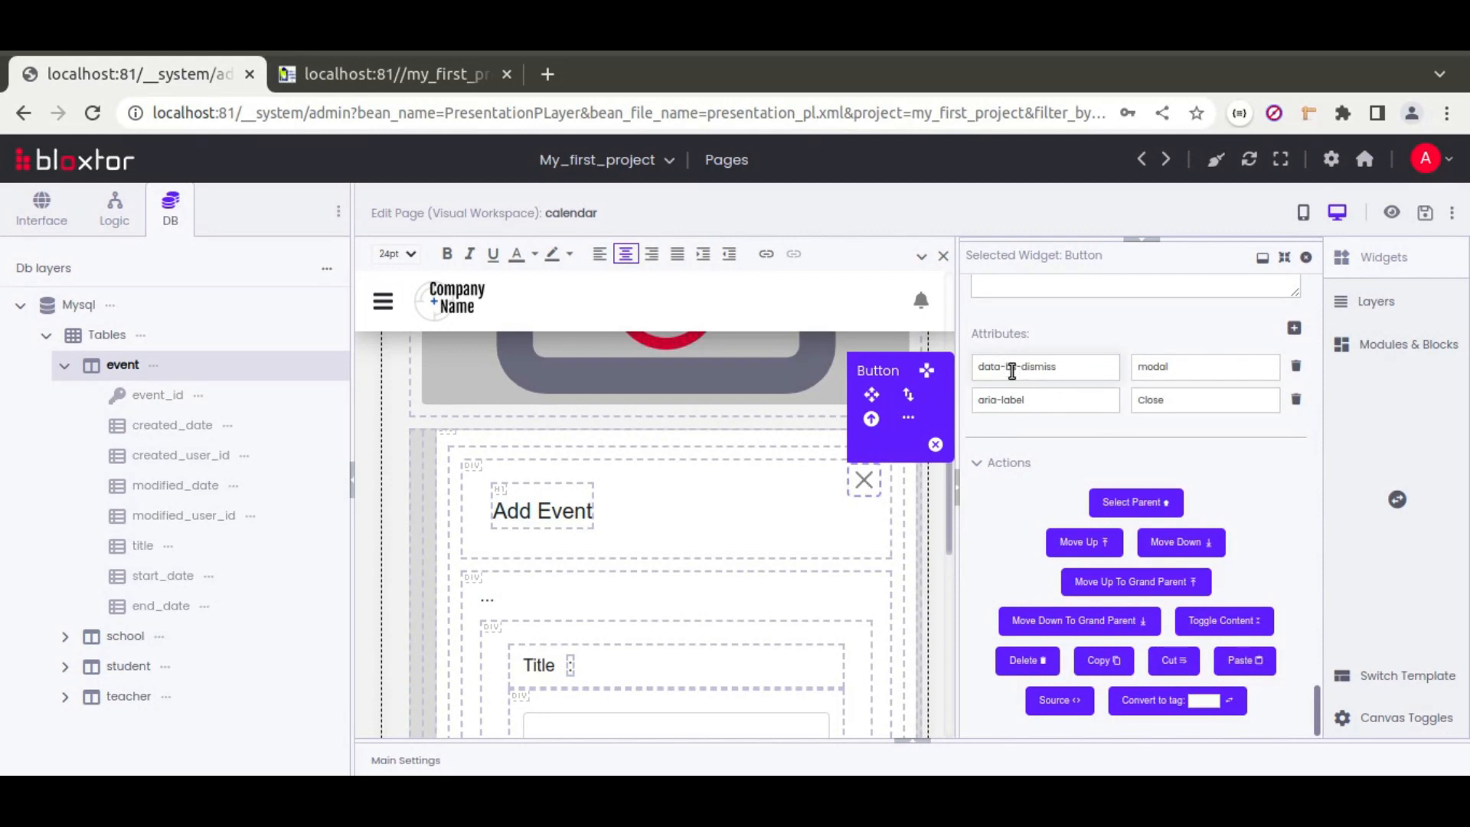
- Rename the footer Close button's data-dismiss attribute to data-bs-dismiss and save the page
{"action": "scroll", "coordinate": [764, 525], "scroll_direction": "down", "scroll_amount": 4}
{"action": "scroll", "coordinate": [762, 524], "scroll_direction": "down", "scroll_amount": 2}
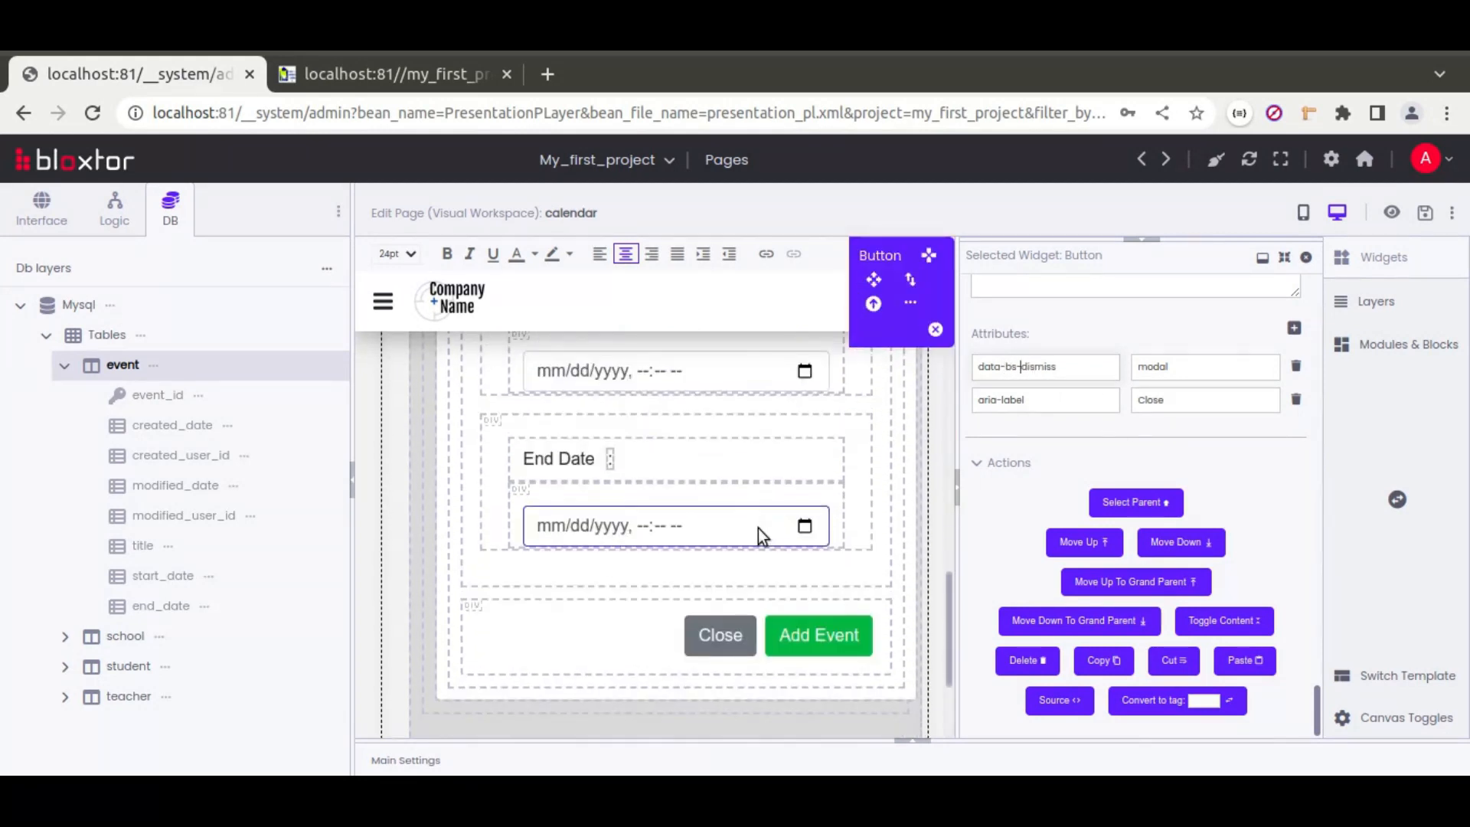
{"action": "left_click", "coordinate": [735, 635]}
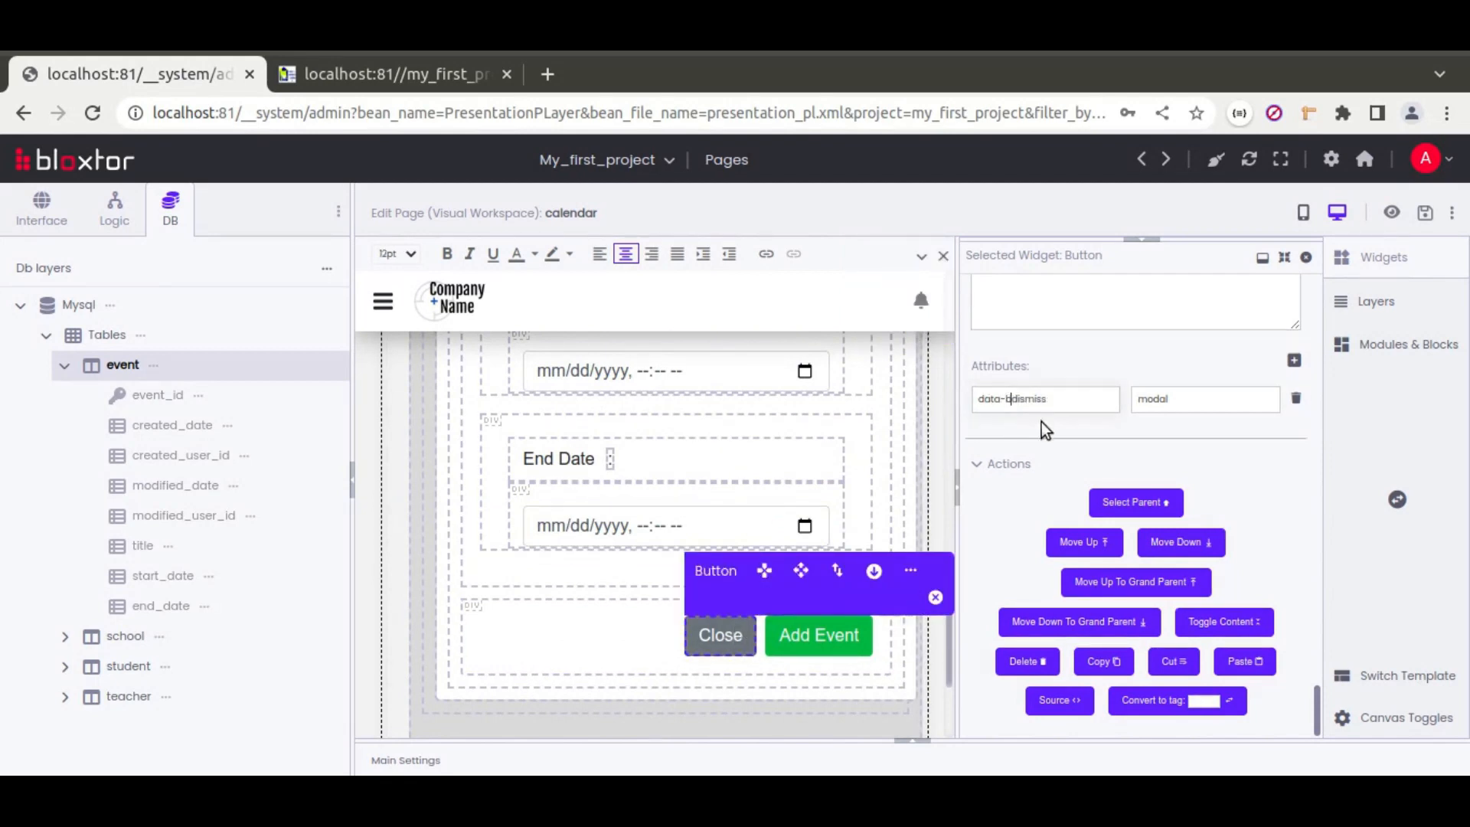
{"action": "left_click", "coordinate": [1425, 212]}
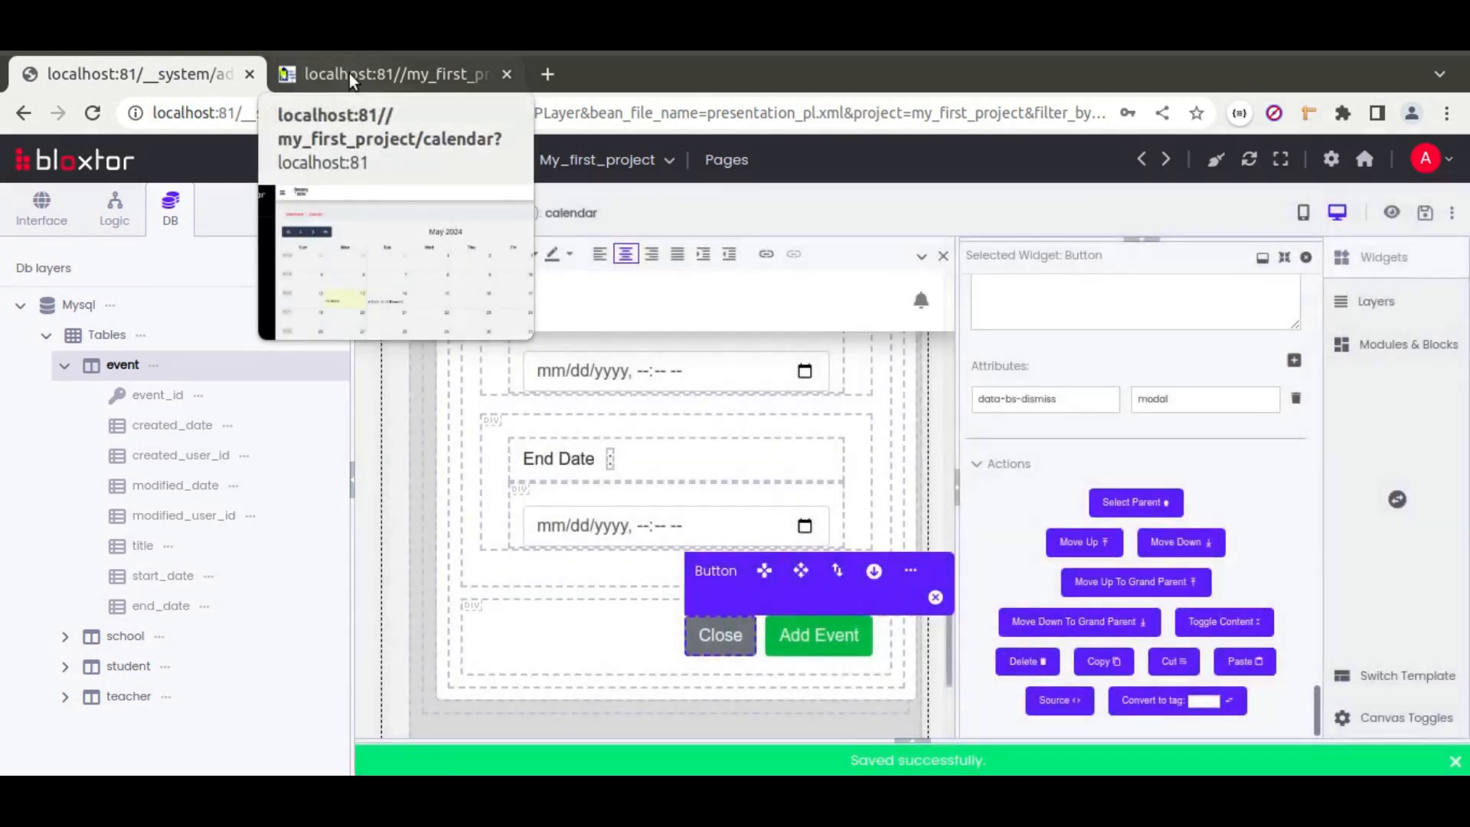
- Reload the live calendar page and test closing the Add Event popup with both its X and Close buttons
{"action": "left_click", "coordinate": [349, 72]}
{"action": "left_click", "coordinate": [92, 113]}
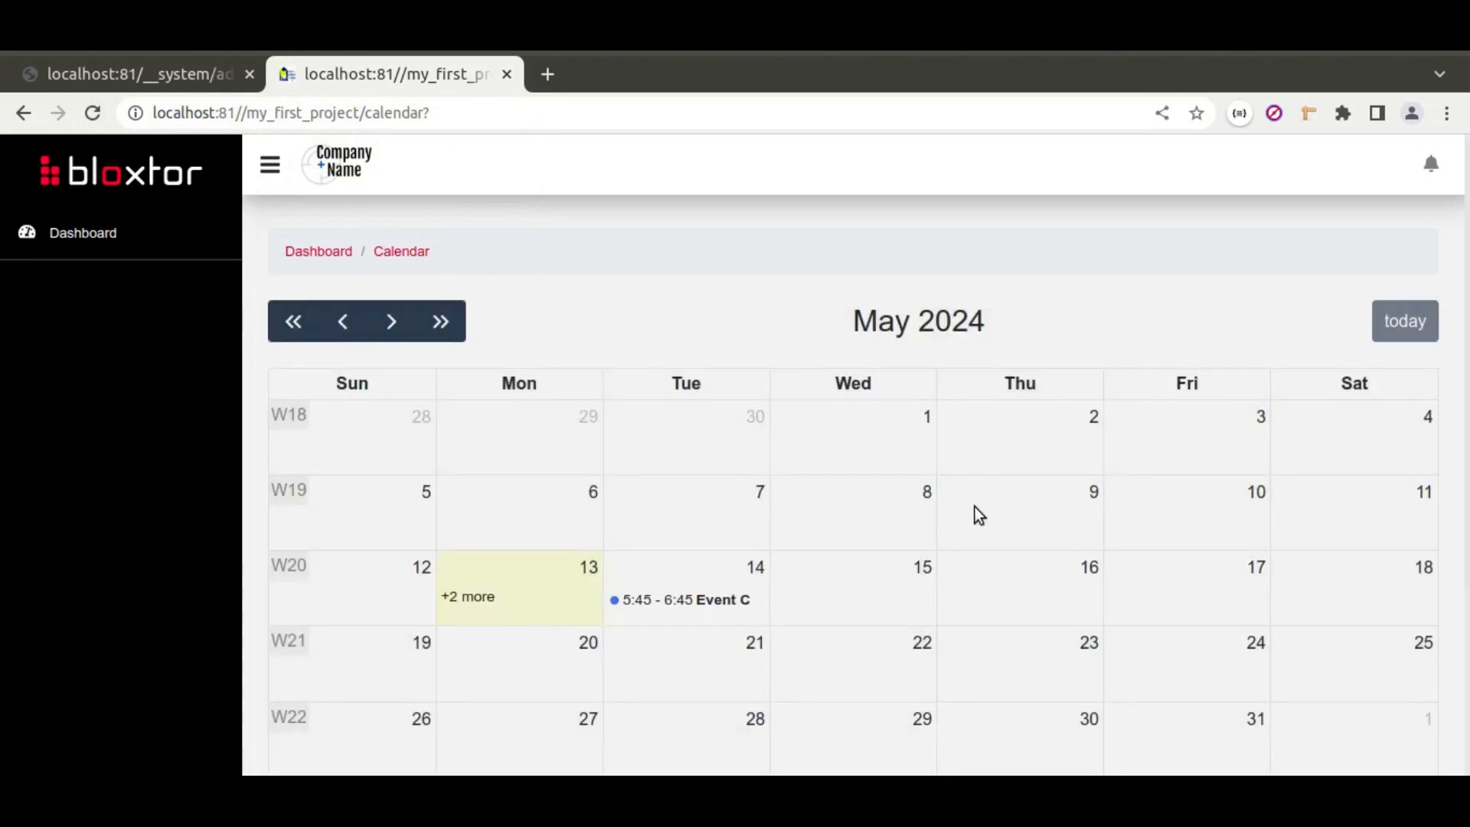
{"action": "left_click", "coordinate": [975, 507]}
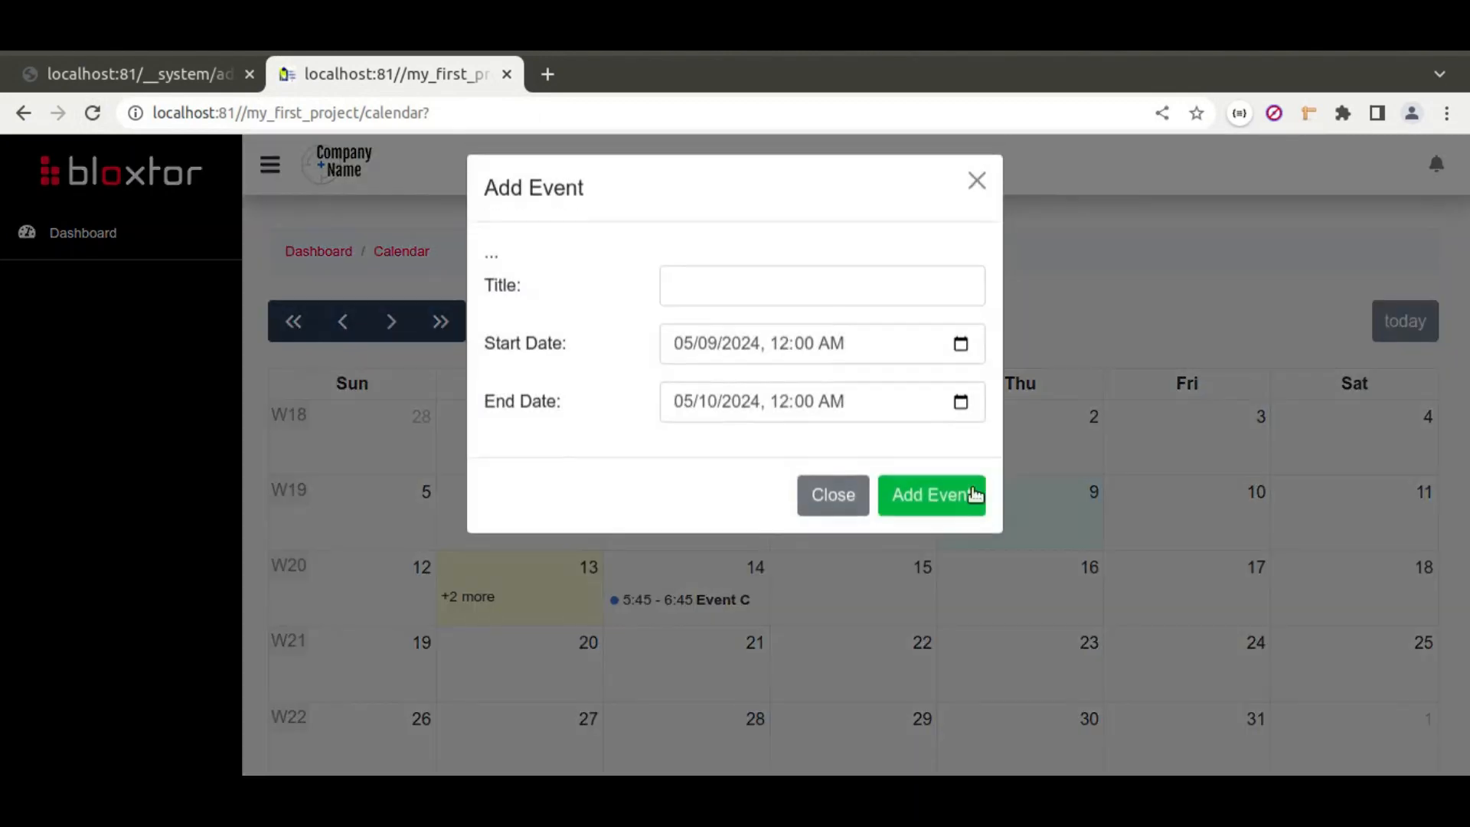
{"action": "left_click", "coordinate": [975, 184]}
{"action": "left_click", "coordinate": [1070, 499]}
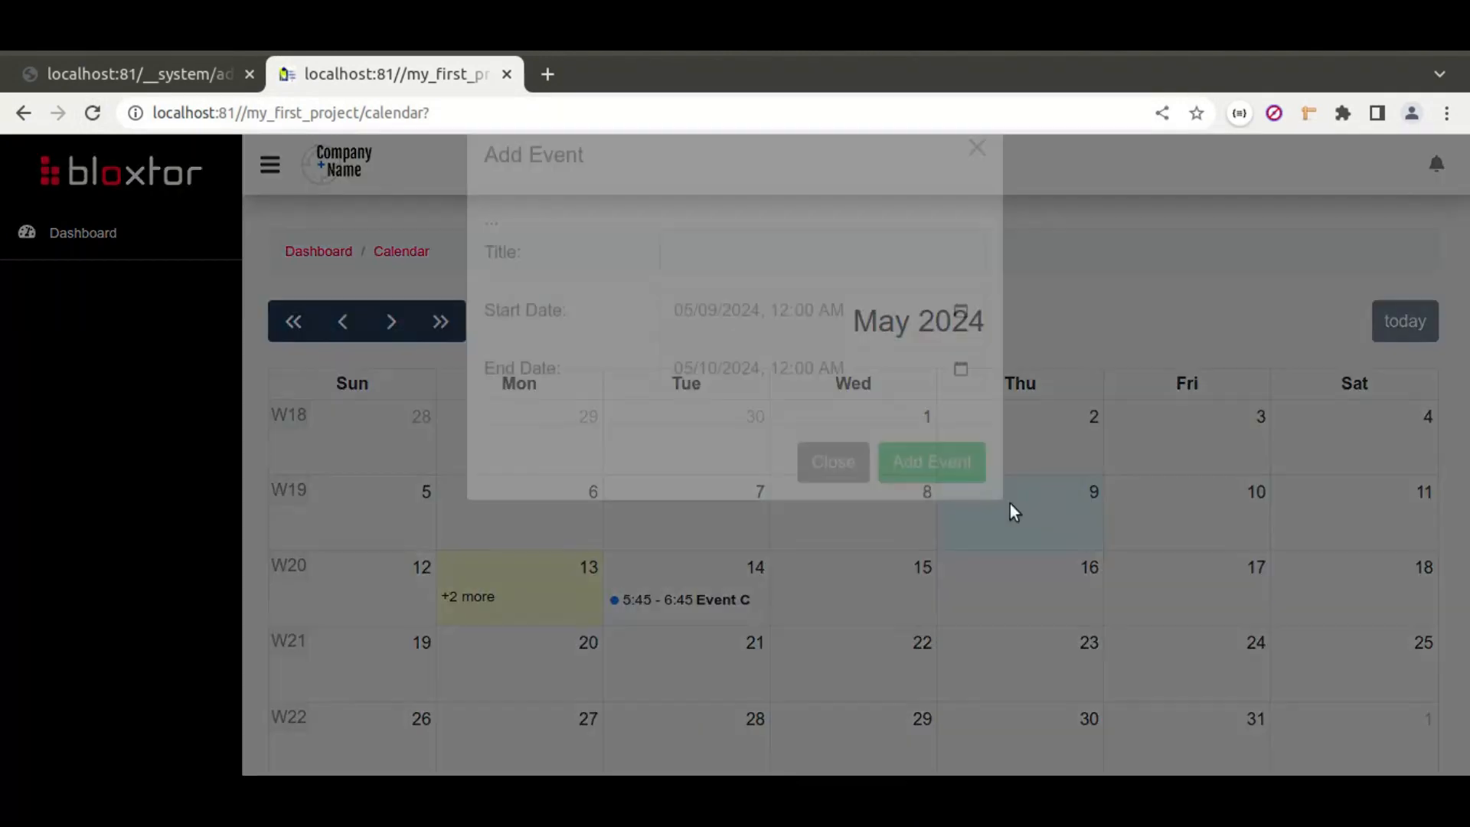
{"action": "left_click", "coordinate": [825, 503]}
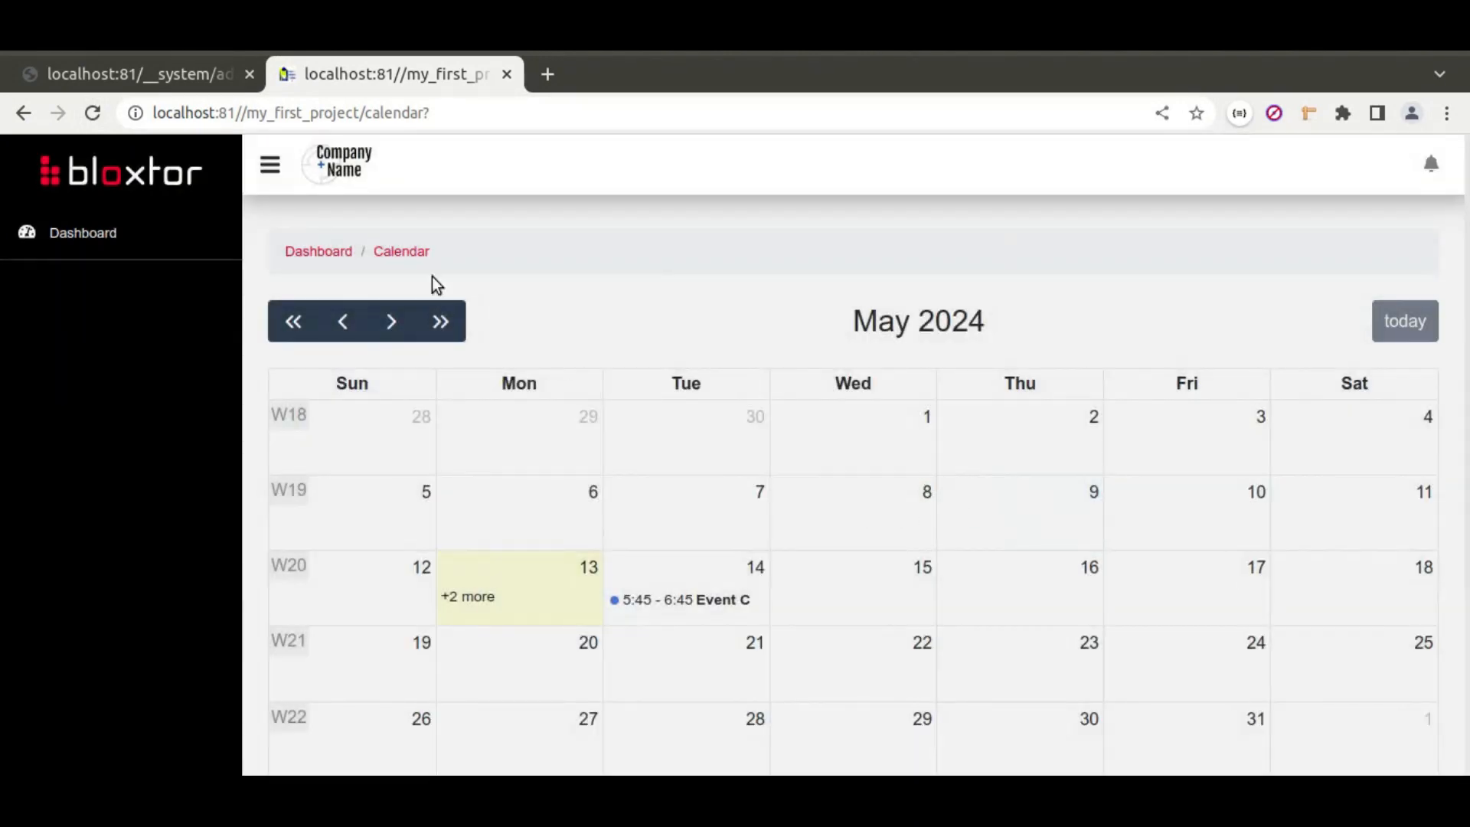
- Return to the page editor and assign the Item (list/form) function addResourceItem to the Add Event button's On Click event
{"action": "left_click", "coordinate": [181, 74]}
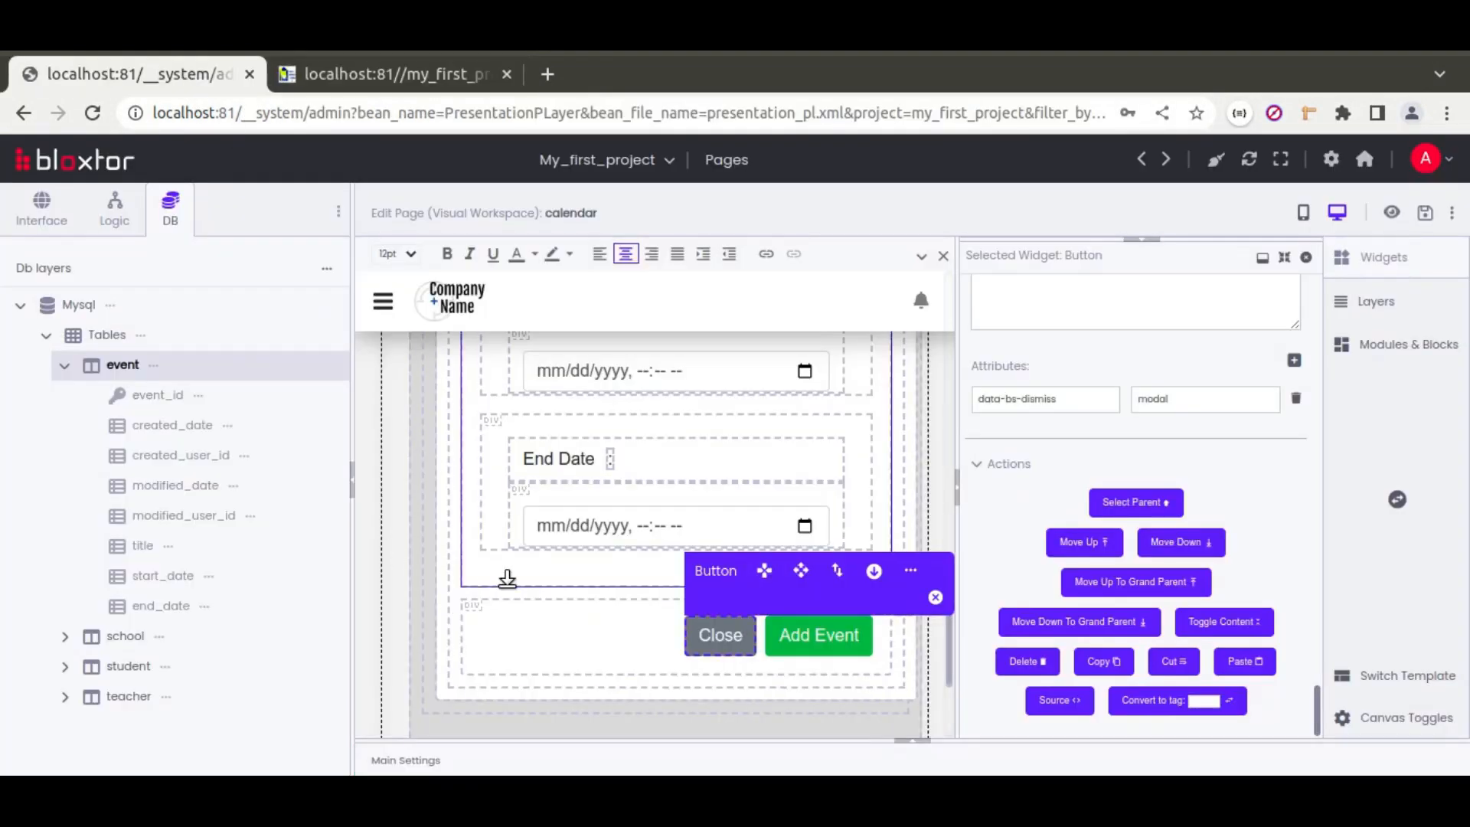
{"action": "left_click", "coordinate": [821, 632]}
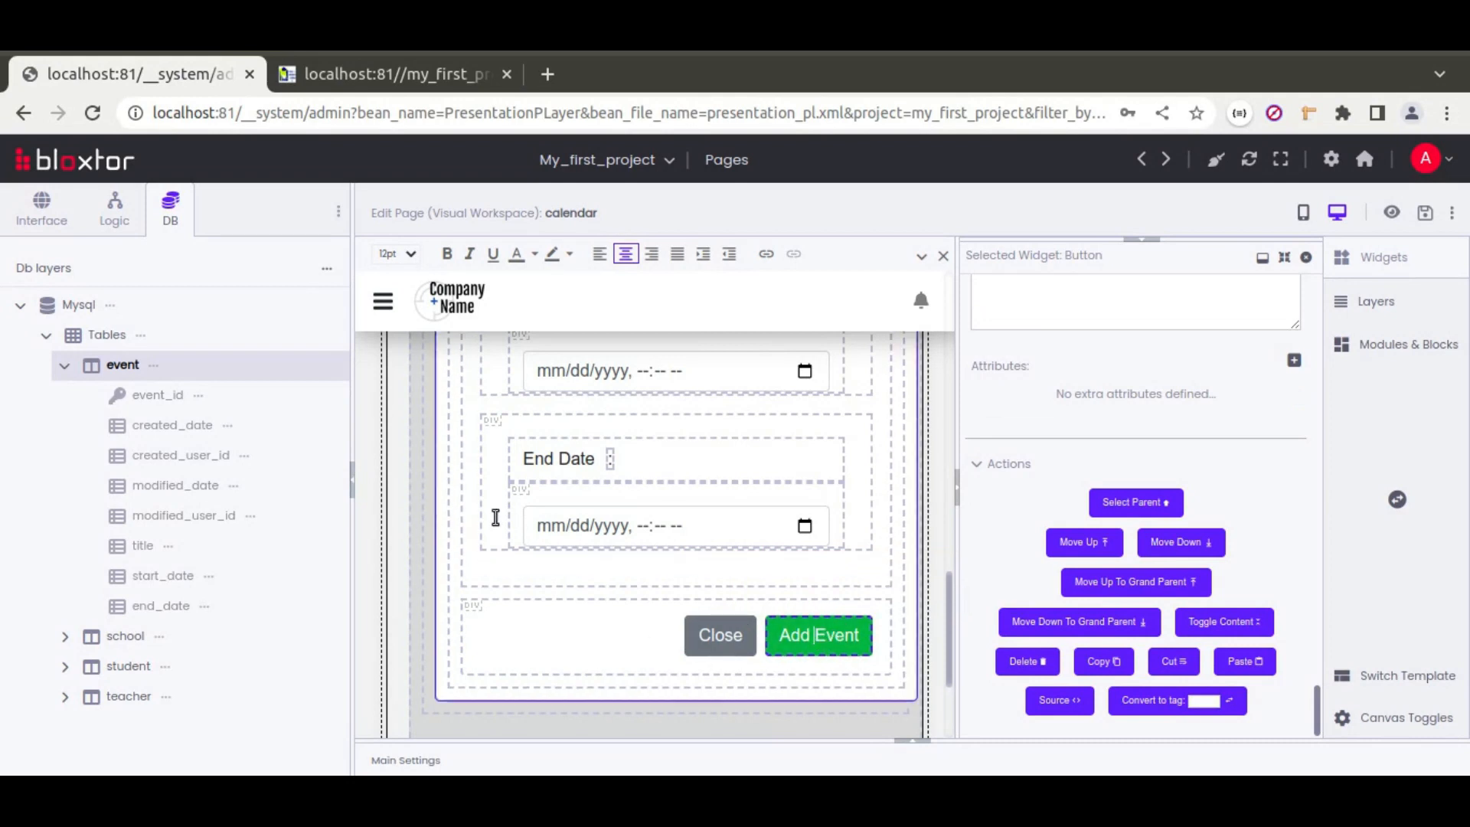
{"action": "scroll", "coordinate": [1003, 539], "scroll_direction": "up", "scroll_amount": 3}
{"action": "scroll", "coordinate": [994, 539], "scroll_direction": "up", "scroll_amount": 5}
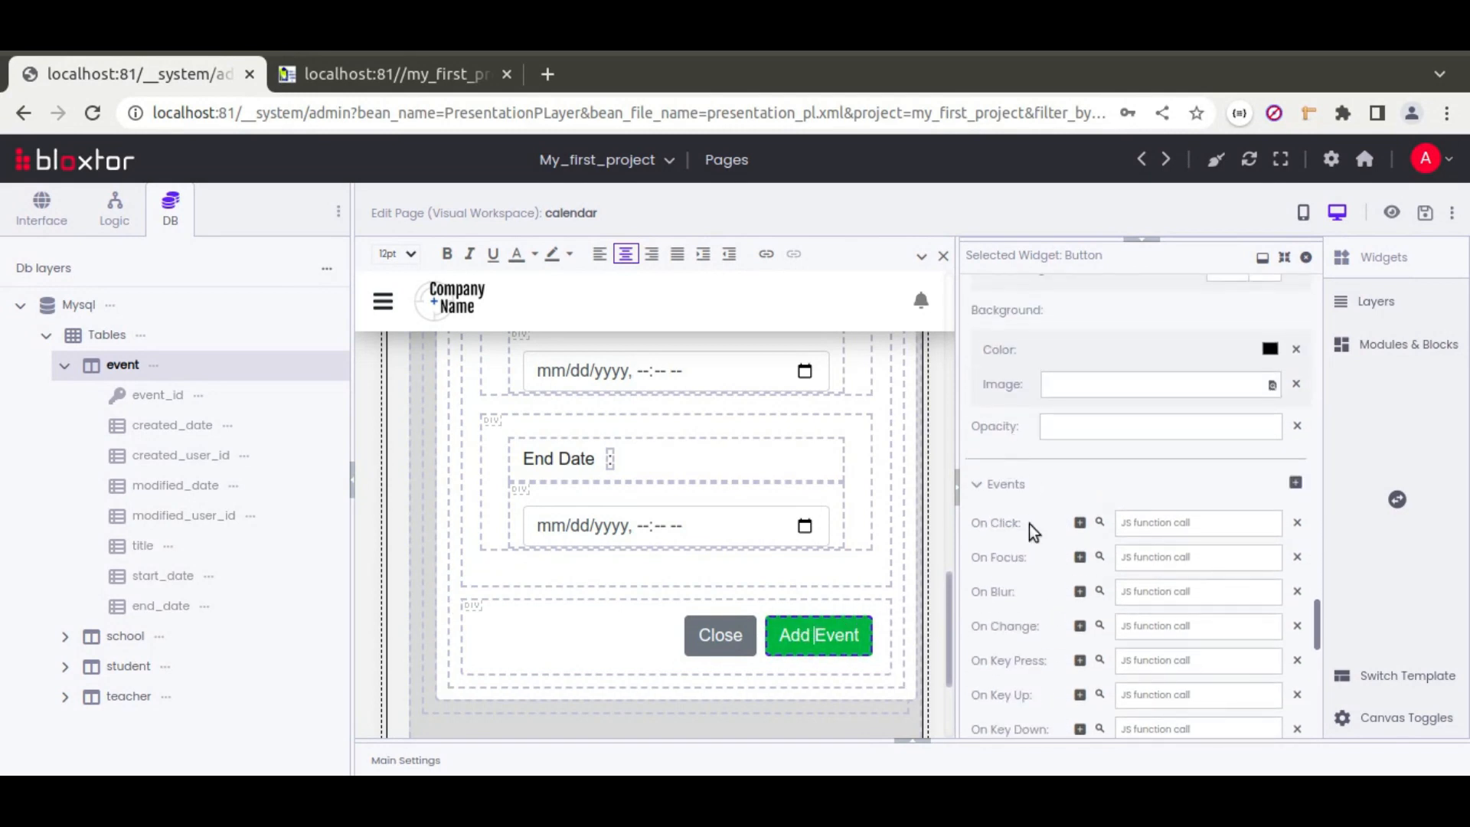
{"action": "left_click", "coordinate": [1100, 523]}
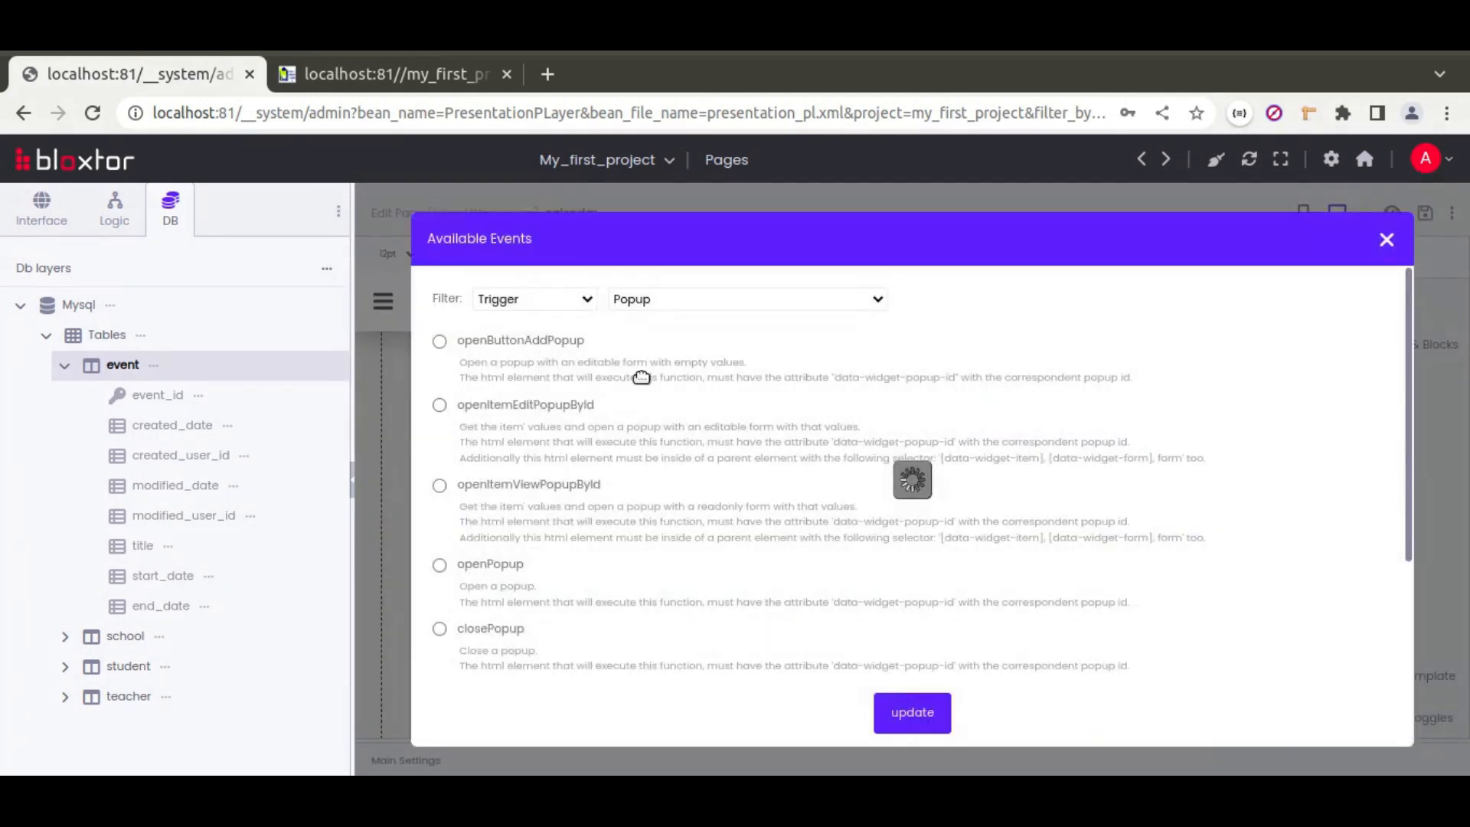
{"action": "left_click", "coordinate": [654, 295]}
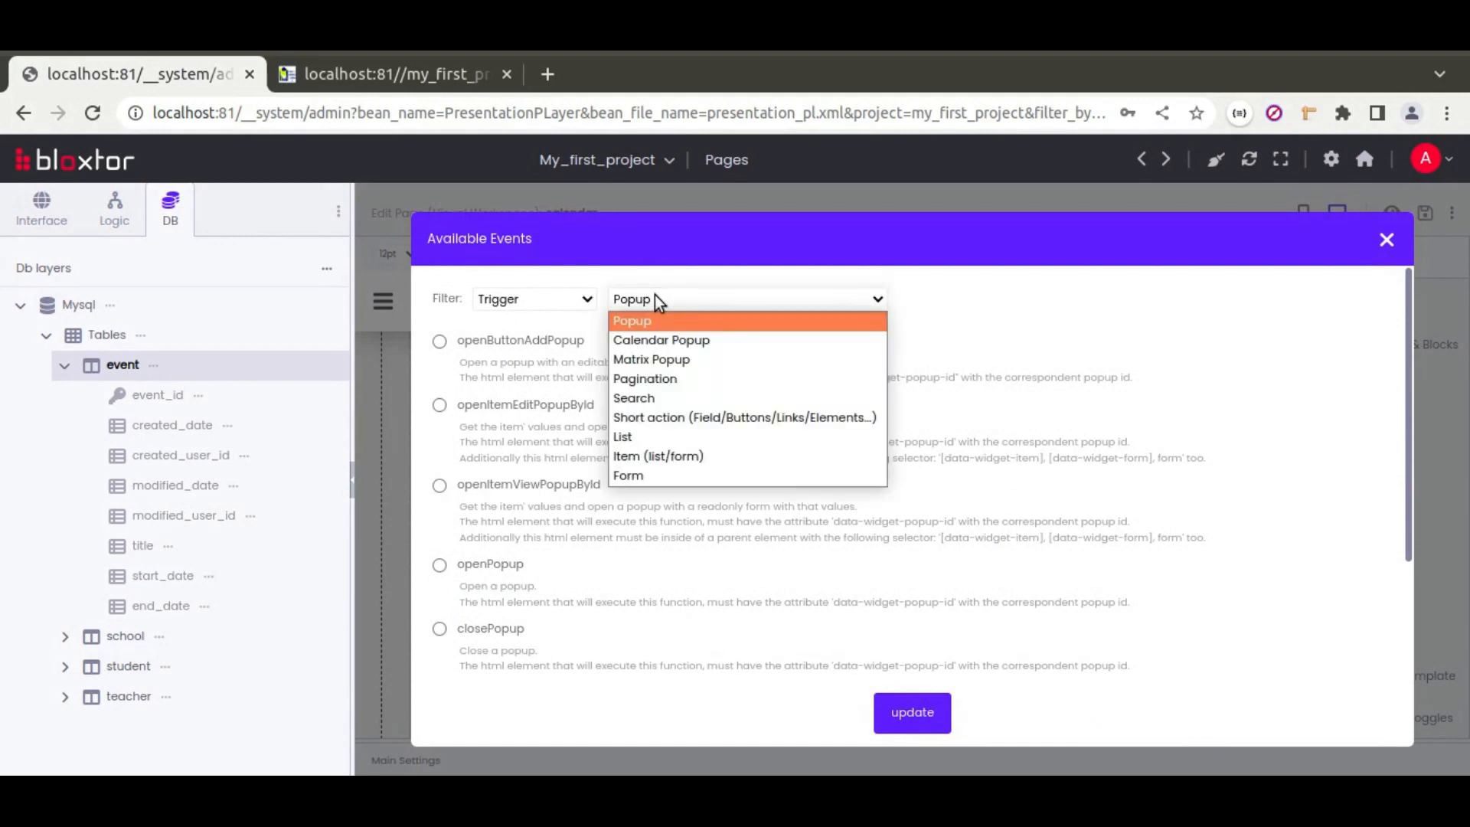
{"action": "left_click", "coordinate": [656, 452]}
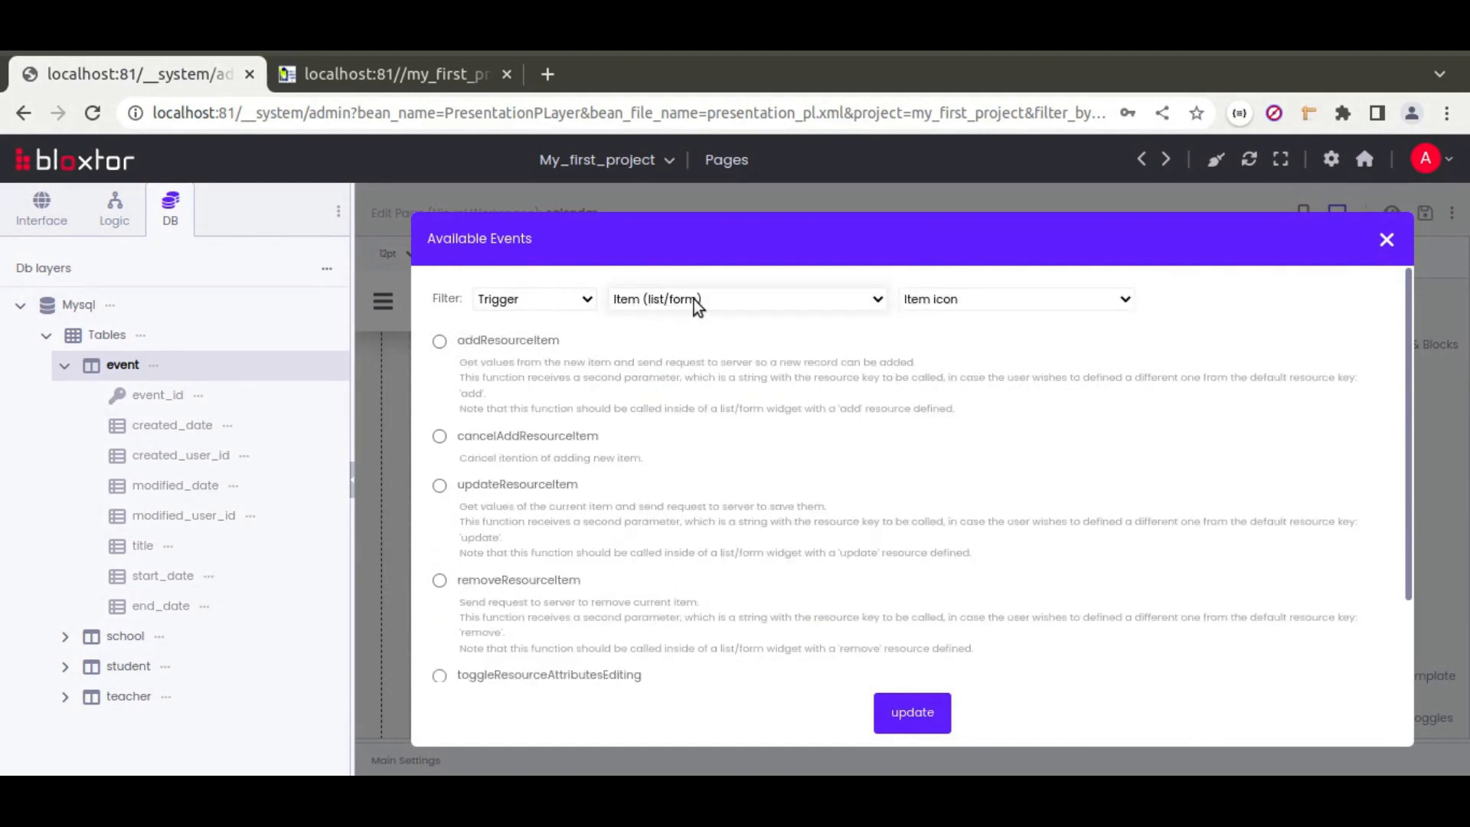
{"action": "left_click", "coordinate": [440, 341]}
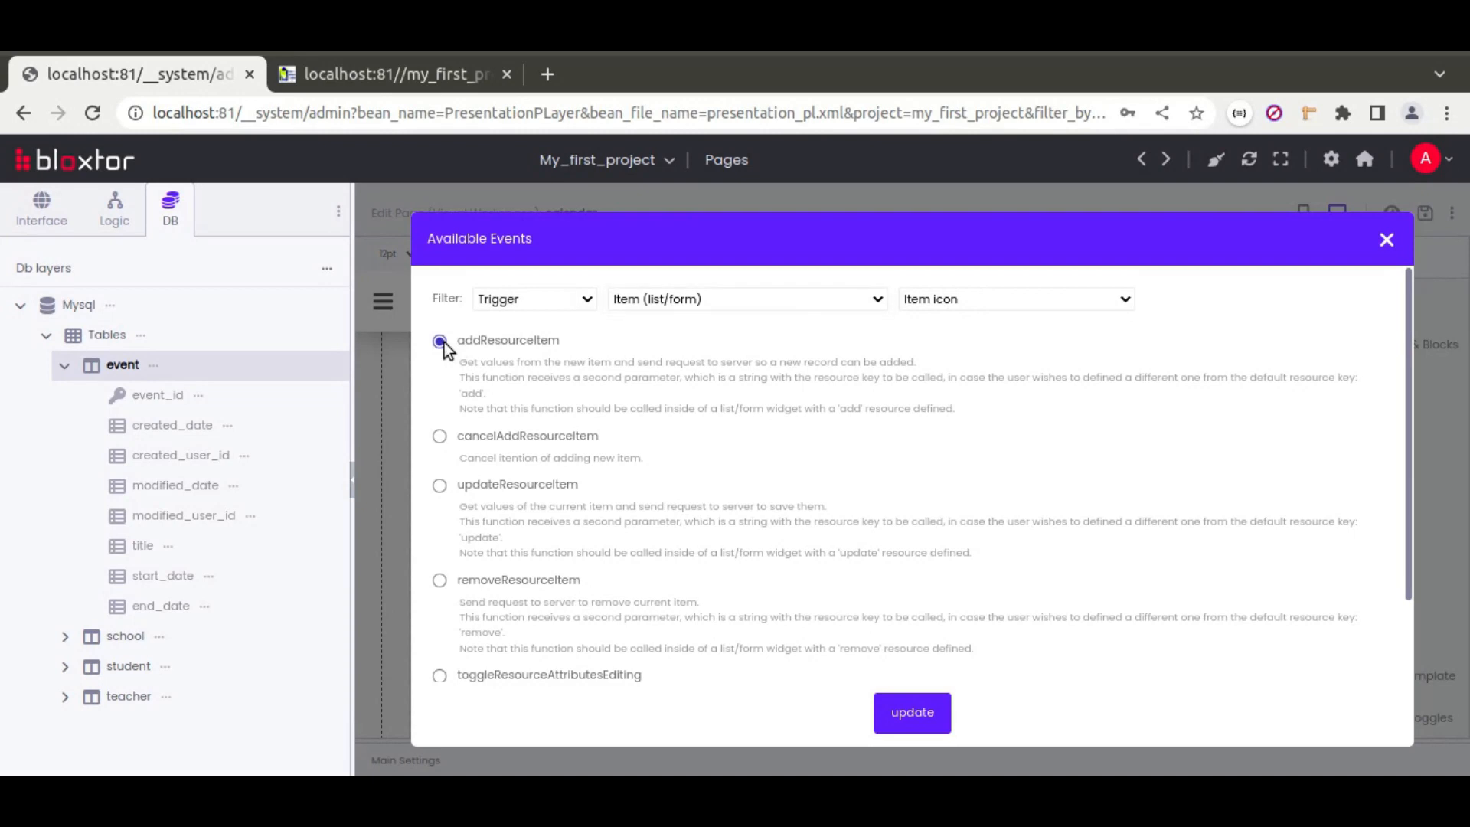
{"action": "left_click", "coordinate": [922, 712]}
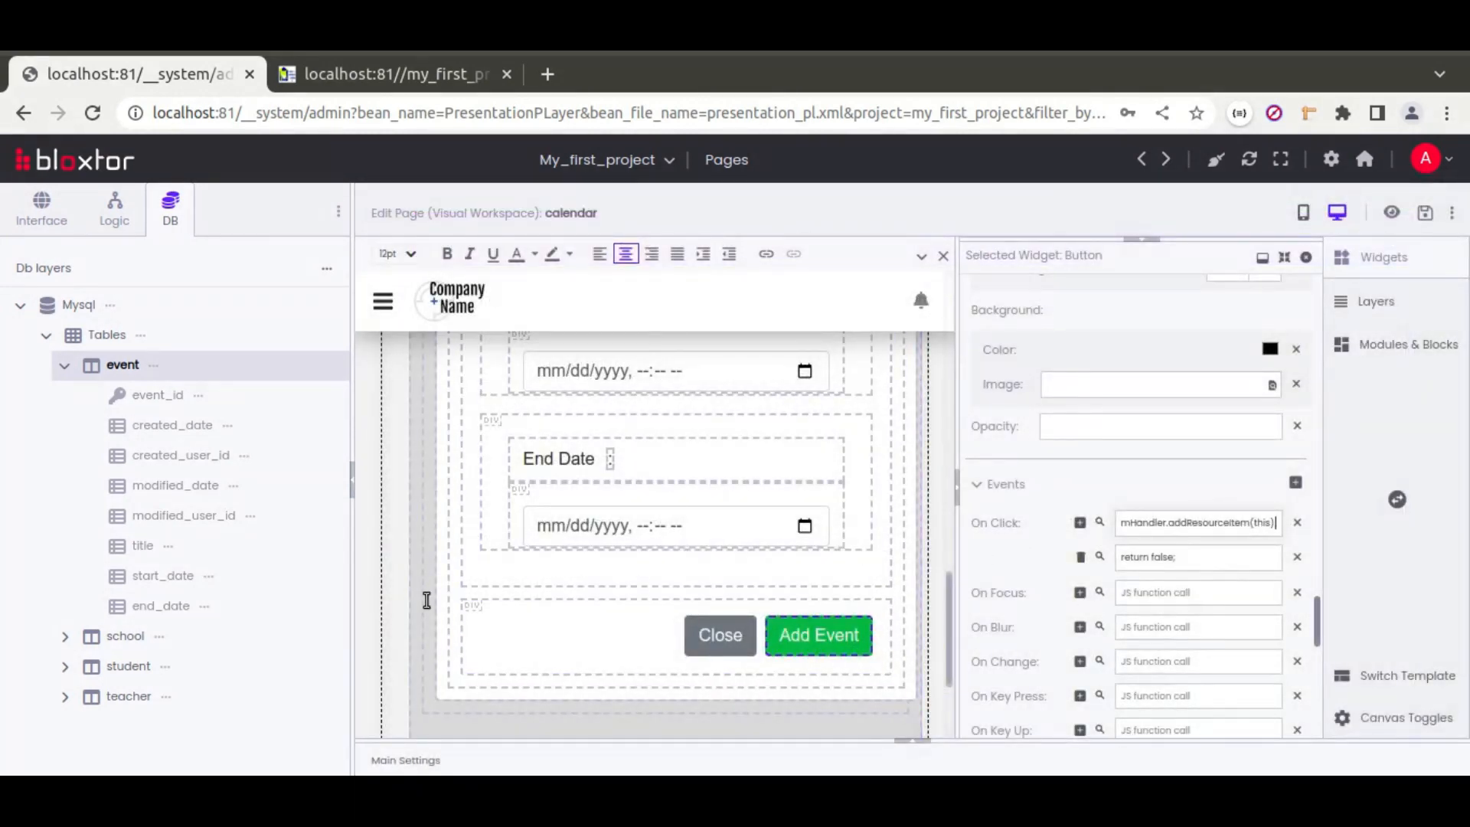
- Create an add resource for the popup's form, based on the event table with the query type "Add a record"
{"action": "scroll", "coordinate": [475, 582], "scroll_direction": "up", "scroll_amount": 5}
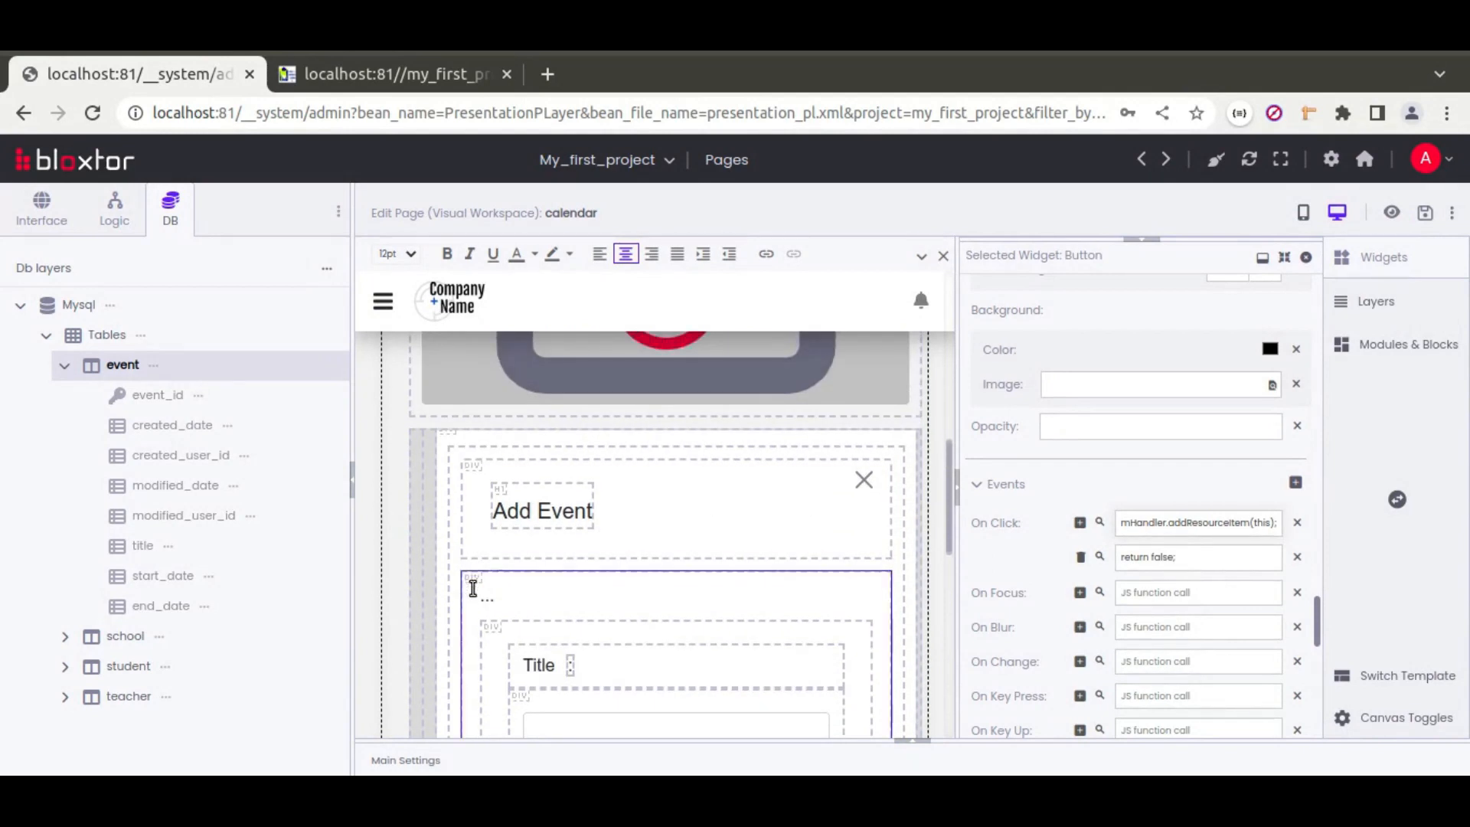
{"action": "left_click", "coordinate": [455, 456]}
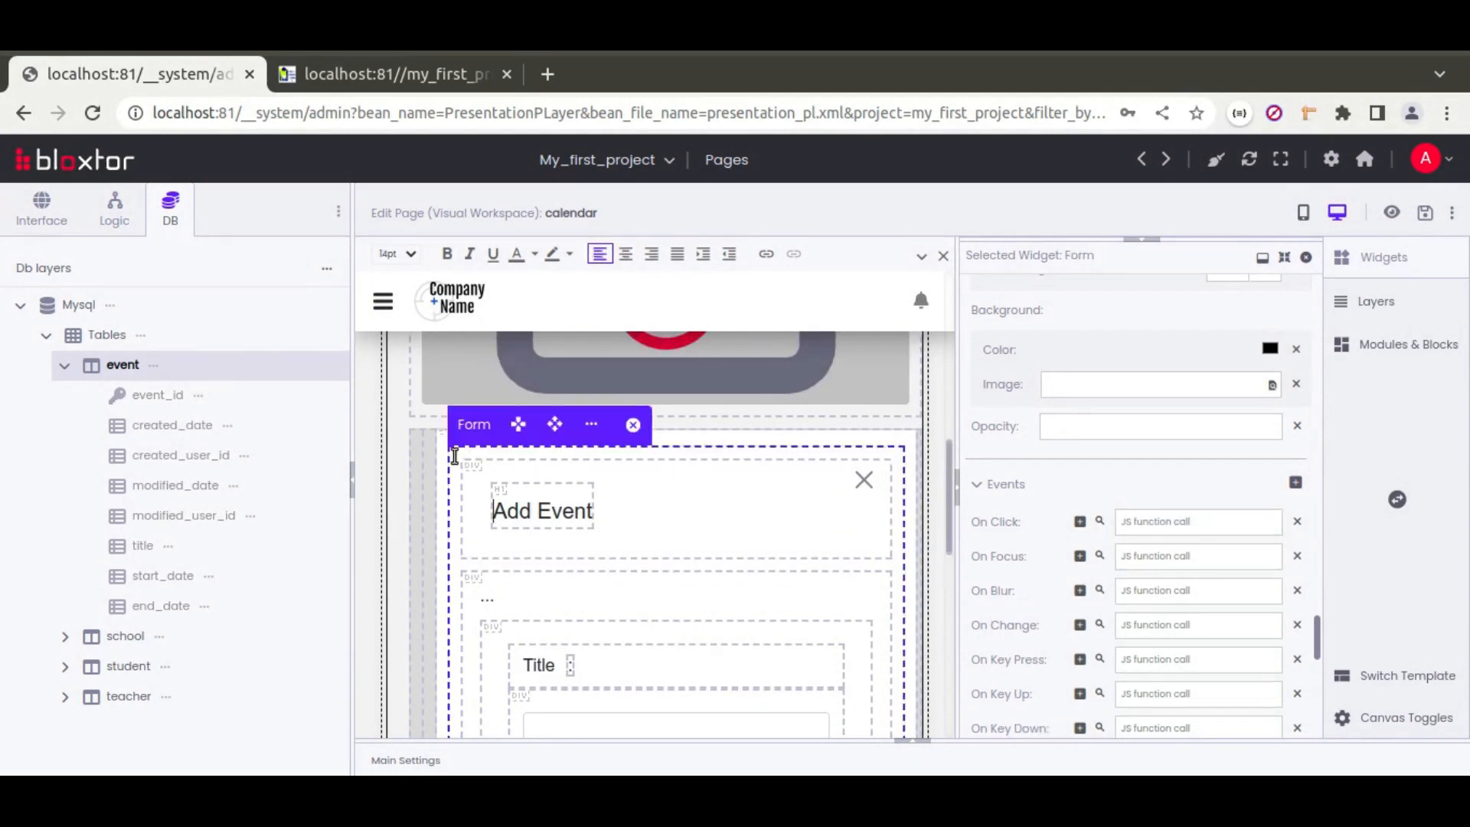
{"action": "scroll", "coordinate": [989, 529], "scroll_direction": "up", "scroll_amount": 15}
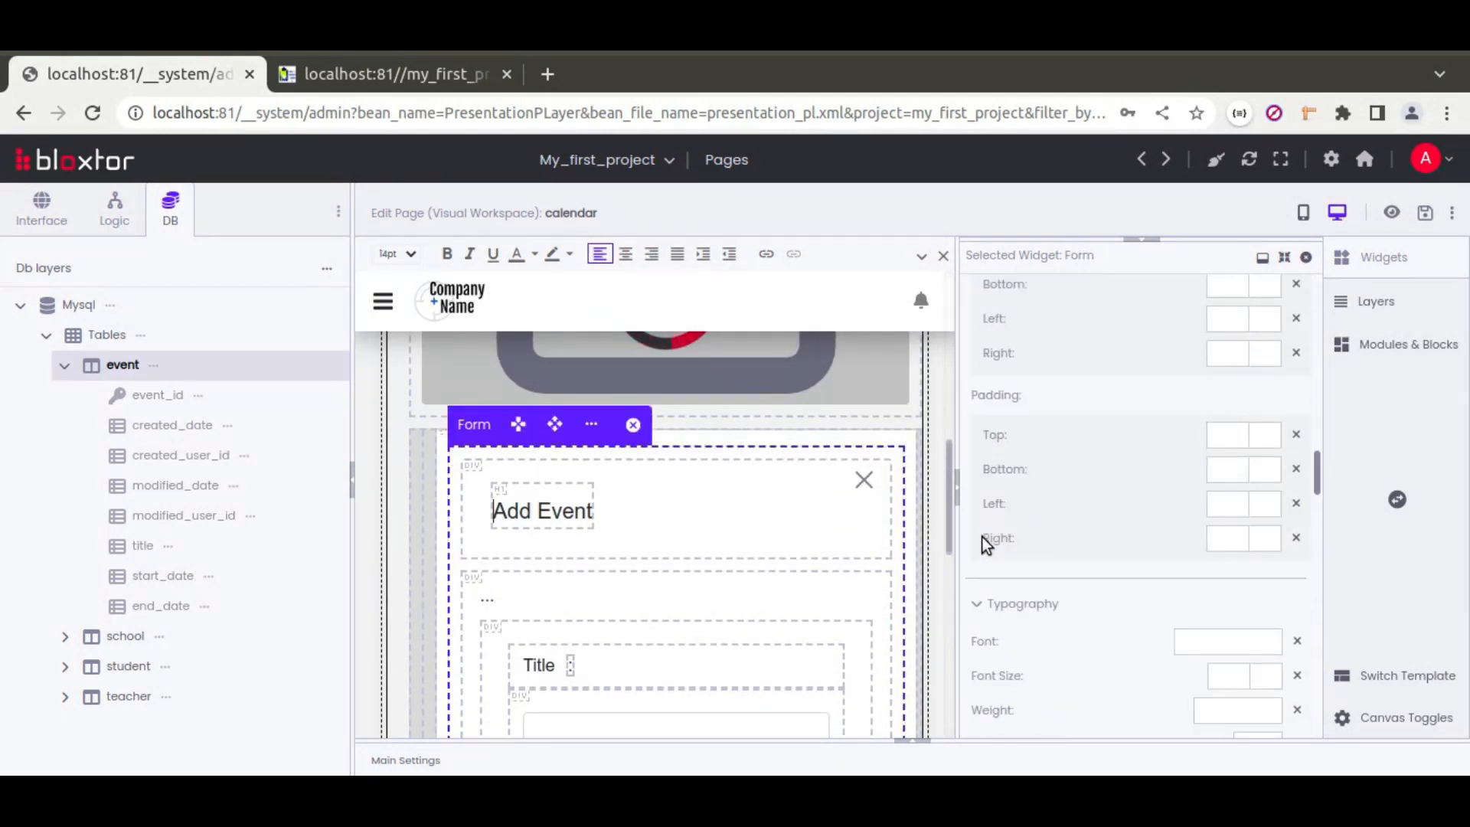
{"action": "scroll", "coordinate": [981, 536], "scroll_direction": "up", "scroll_amount": 15}
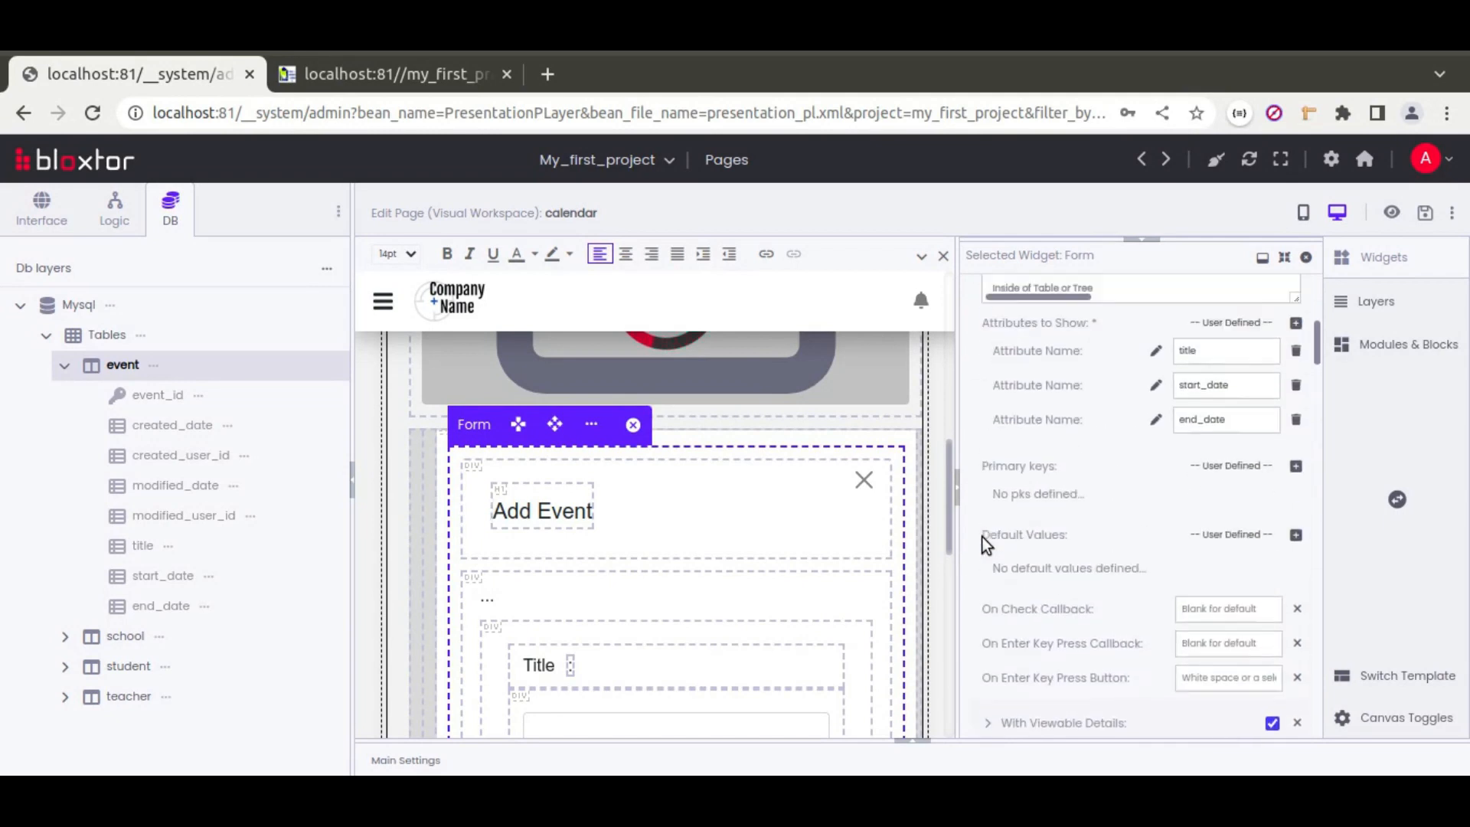
{"action": "scroll", "coordinate": [981, 536], "scroll_direction": "up", "scroll_amount": 10}
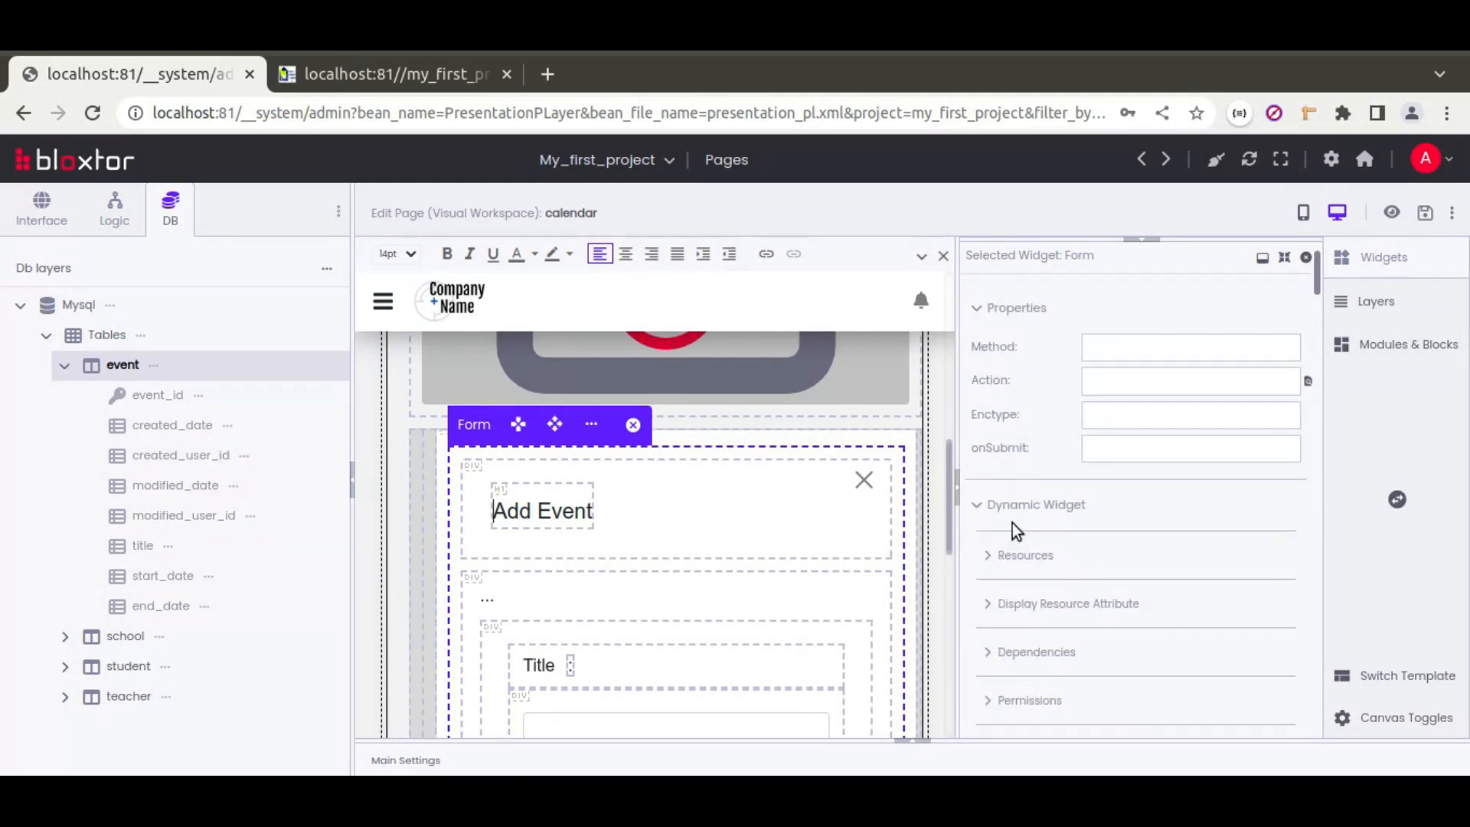
{"action": "left_click", "coordinate": [1021, 556]}
{"action": "scroll", "coordinate": [989, 613], "scroll_direction": "down", "scroll_amount": 6}
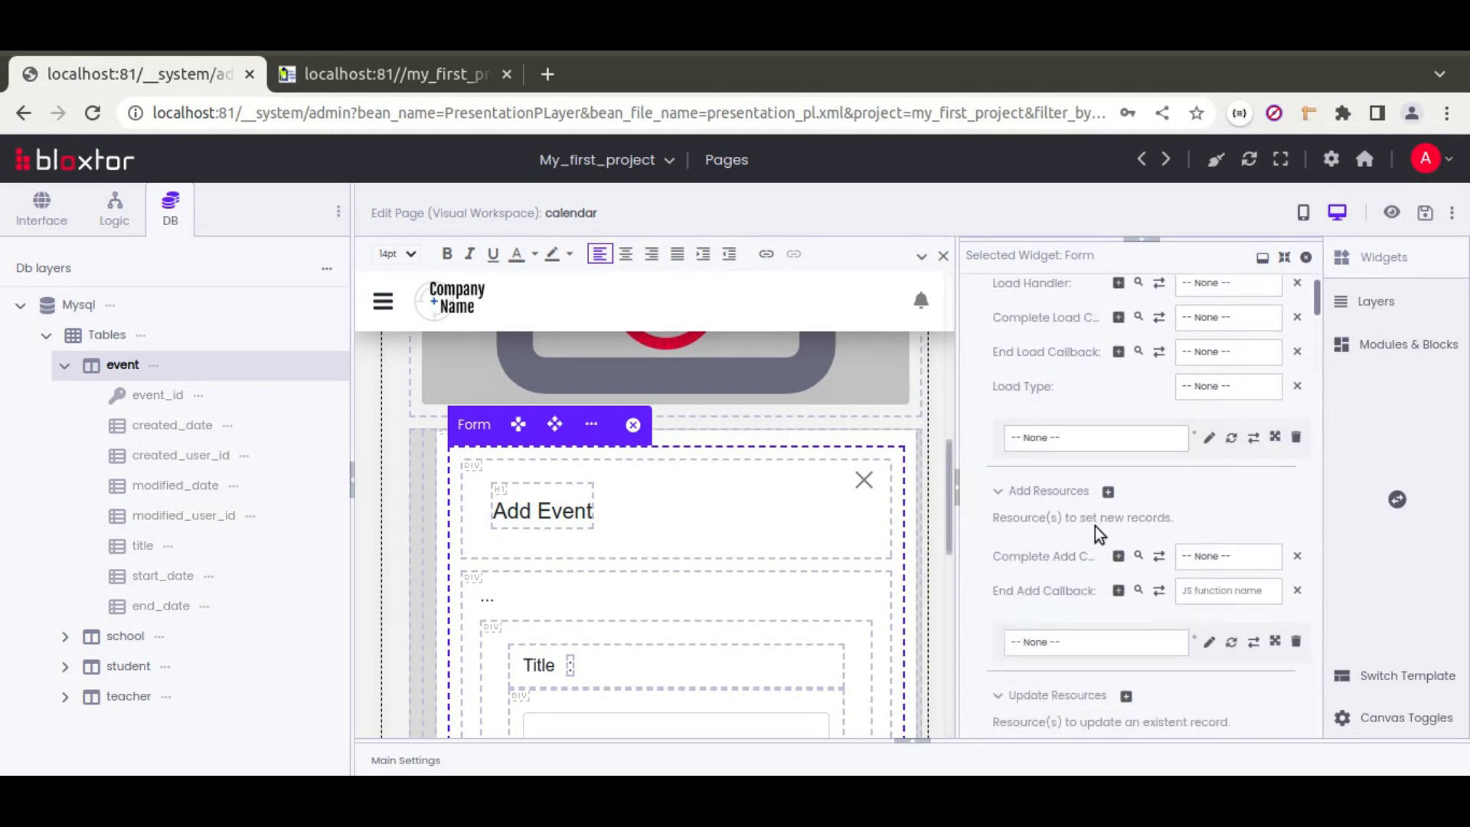
{"action": "left_click", "coordinate": [1209, 643]}
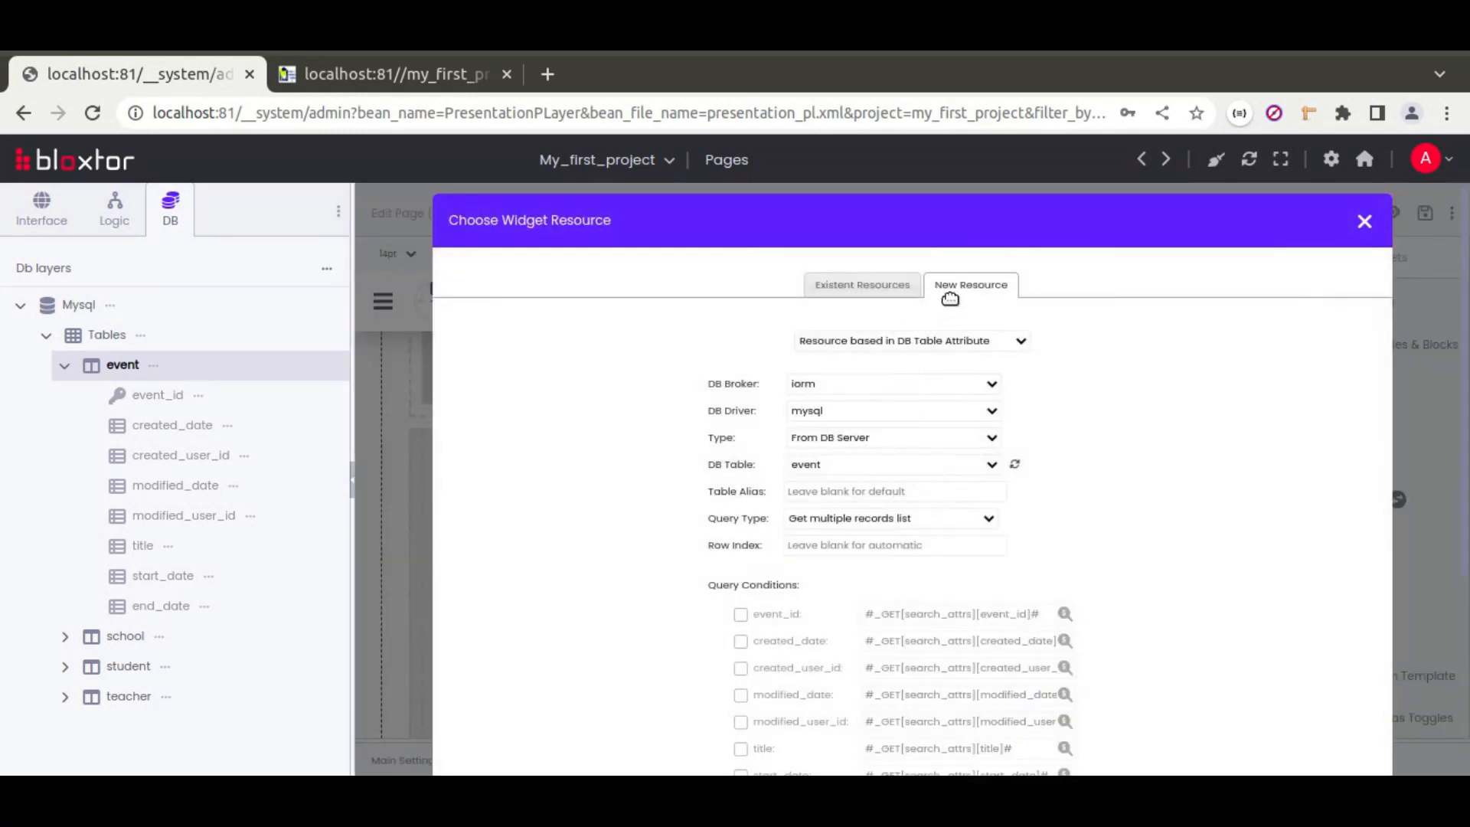
{"action": "left_click", "coordinate": [824, 525]}
{"action": "left_click", "coordinate": [815, 572]}
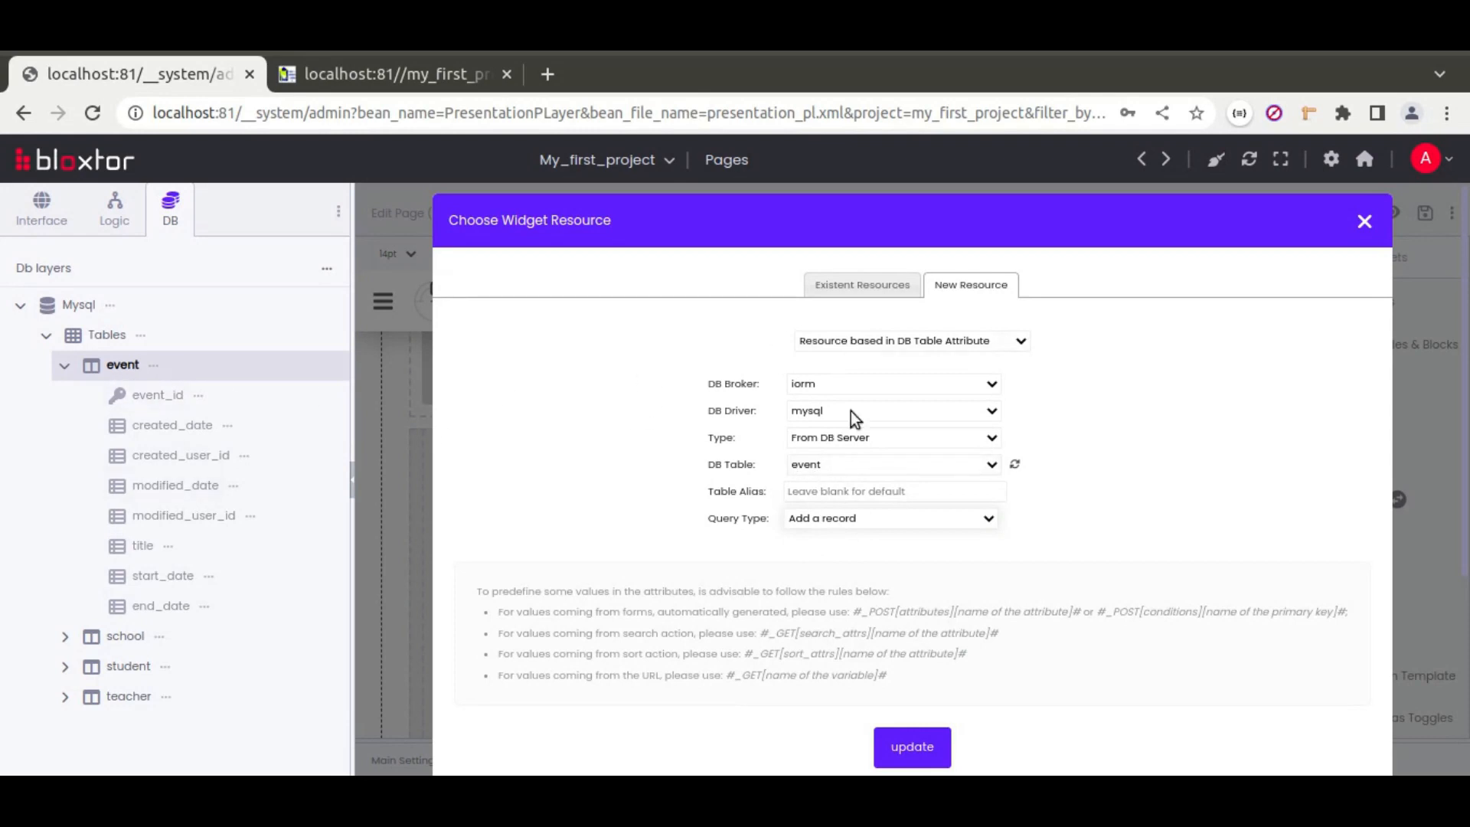
{"action": "left_click", "coordinate": [912, 746]}
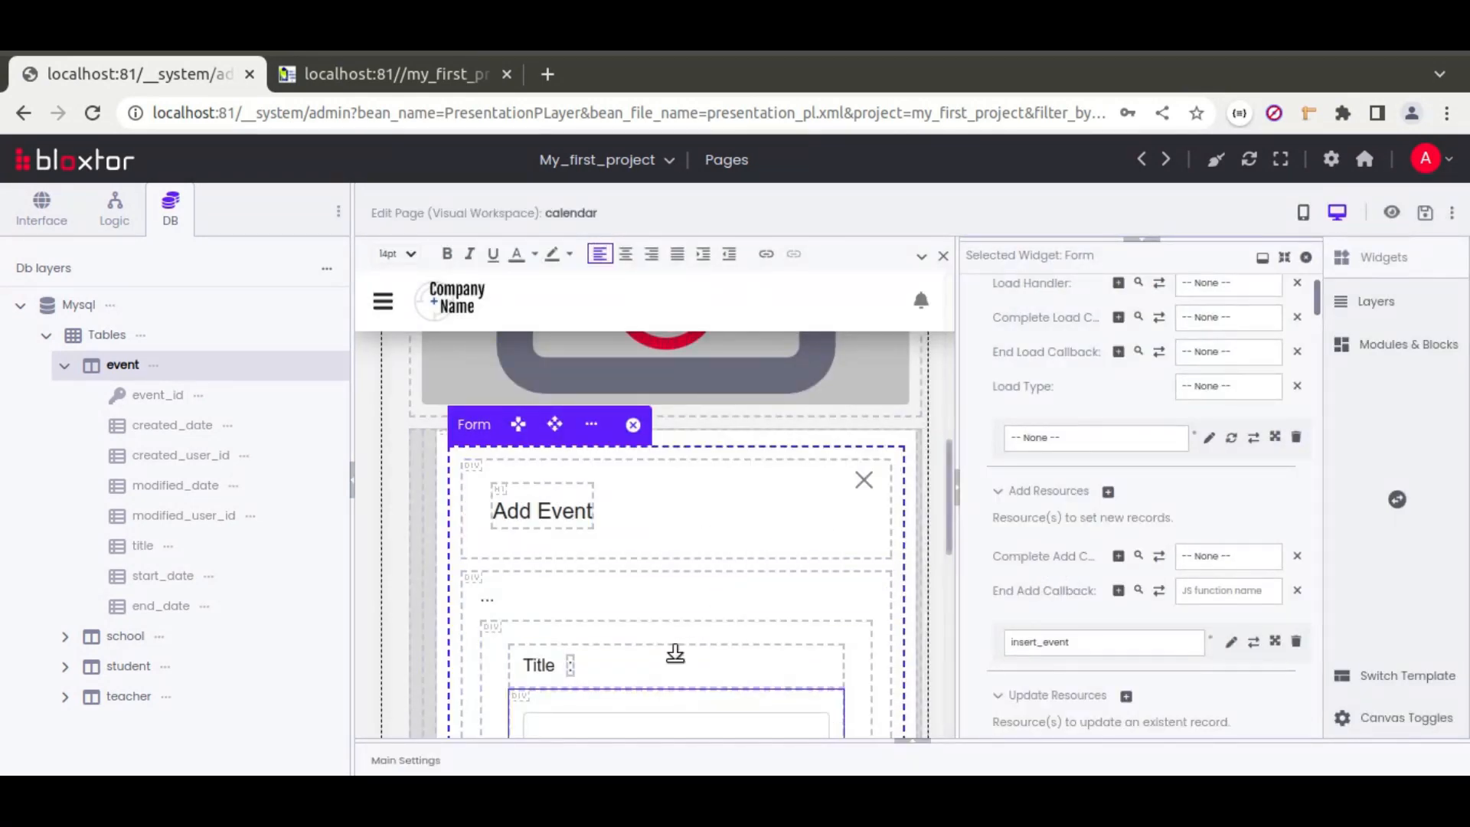
- Give the form's add resource the closeParentPopup complete callback, success message "Event added" and error message "Error adding event", and save the page
{"action": "left_click", "coordinate": [1204, 558]}
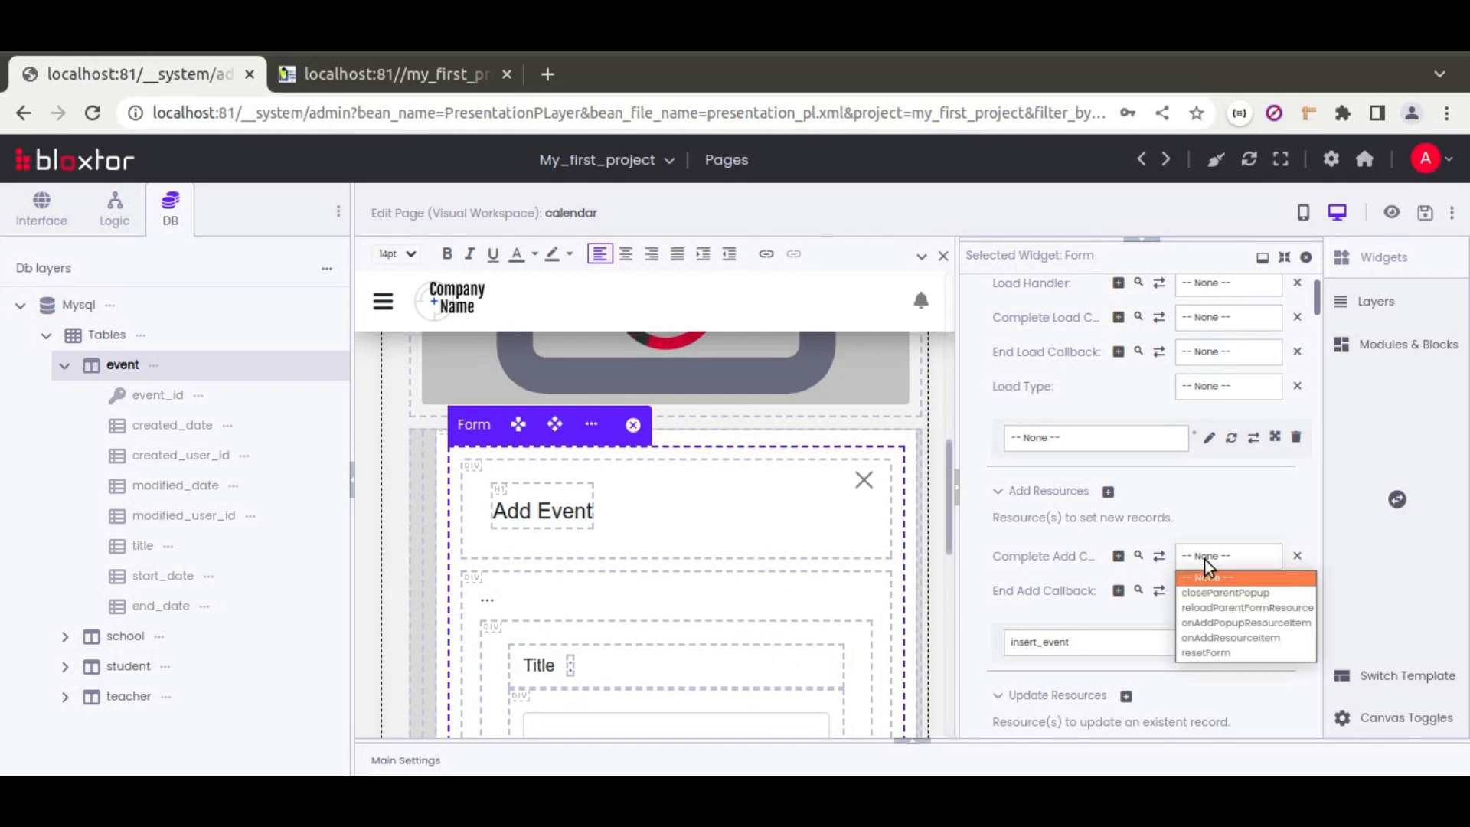
{"action": "left_click", "coordinate": [1233, 597]}
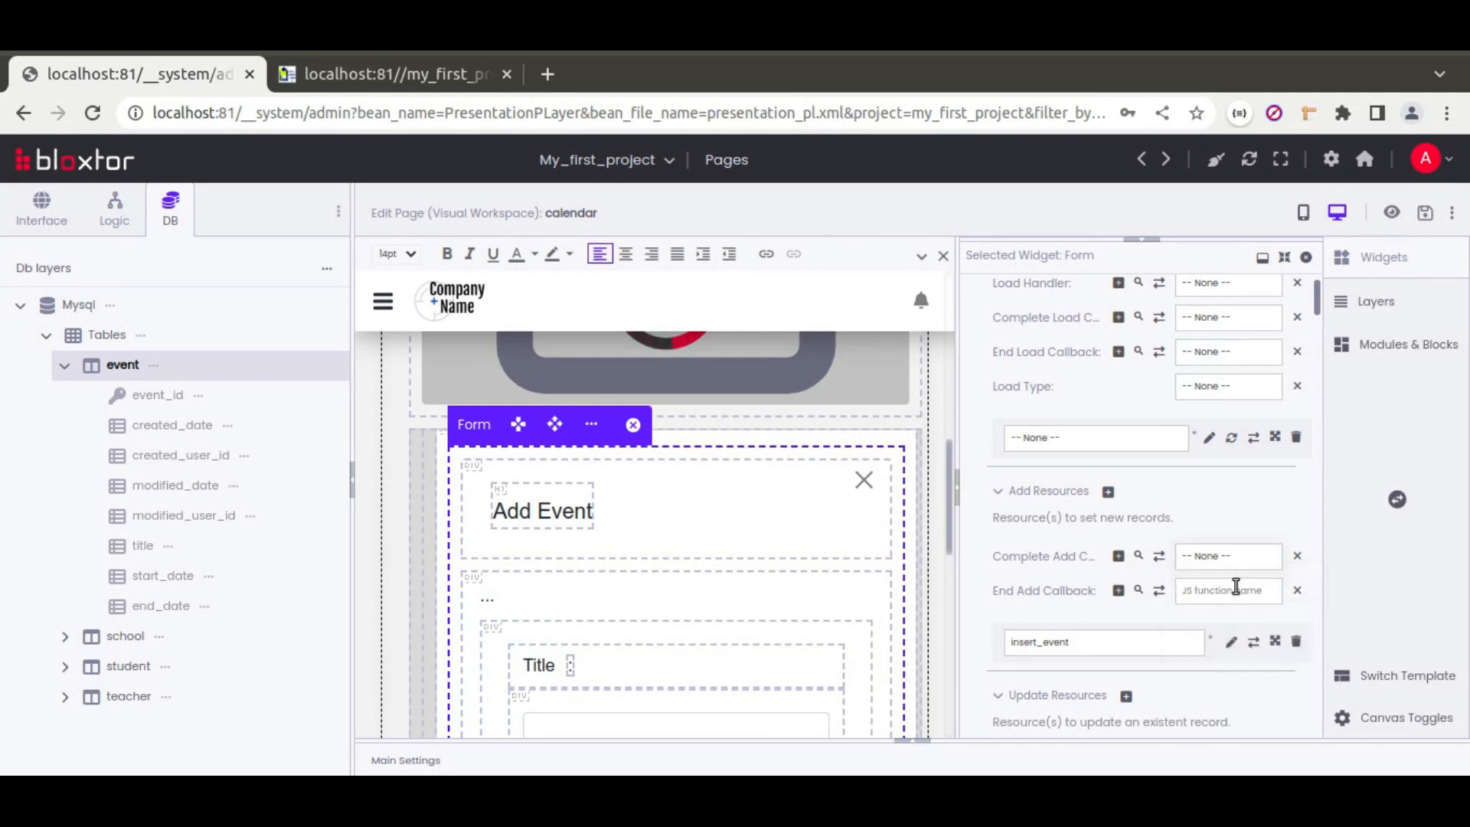
{"action": "left_click", "coordinate": [1277, 643]}
{"action": "scroll", "coordinate": [1058, 560], "scroll_direction": "down", "scroll_amount": 7}
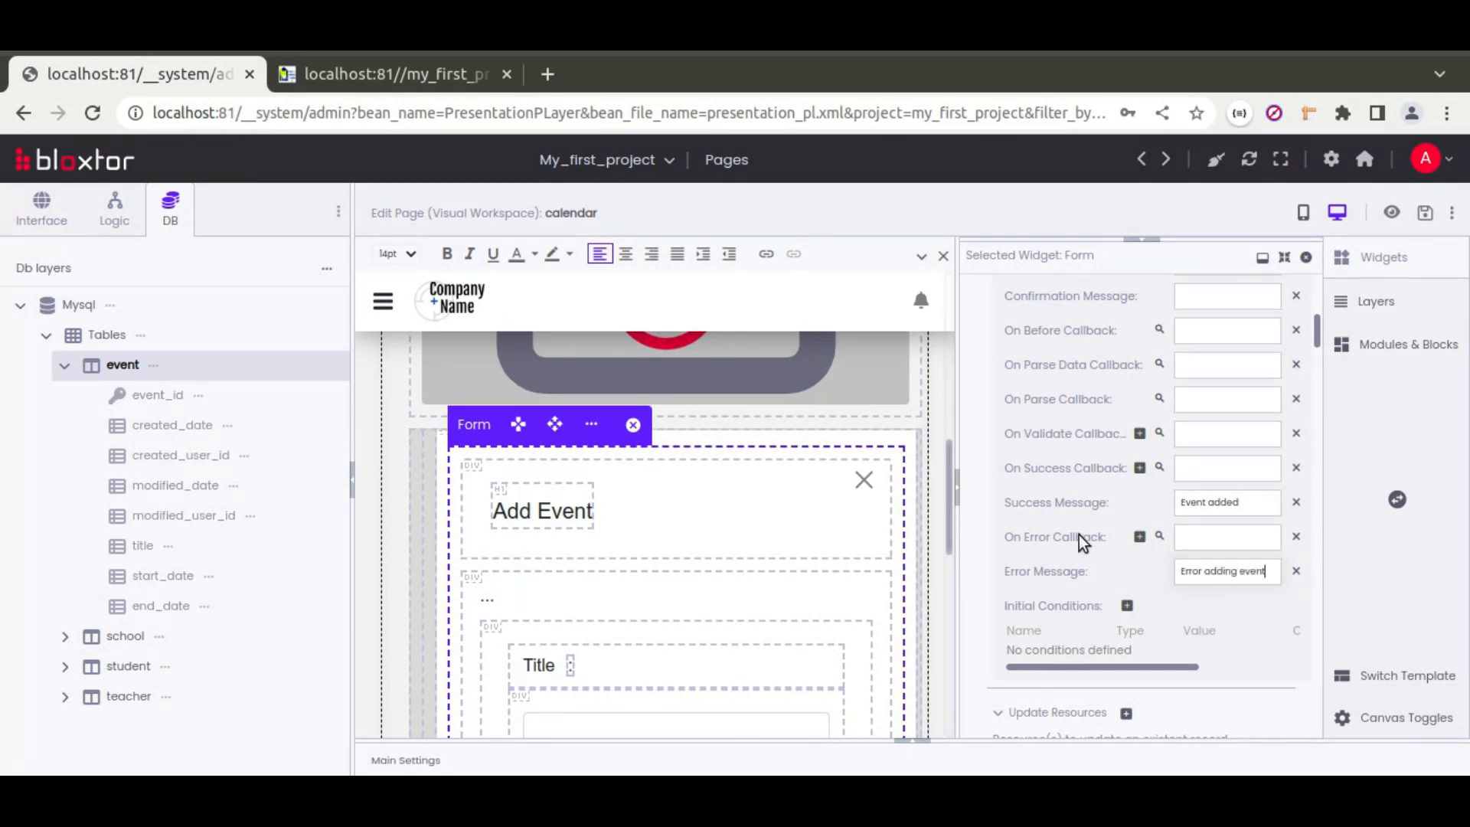
{"action": "scroll", "coordinate": [1077, 534], "scroll_direction": "up", "scroll_amount": 5}
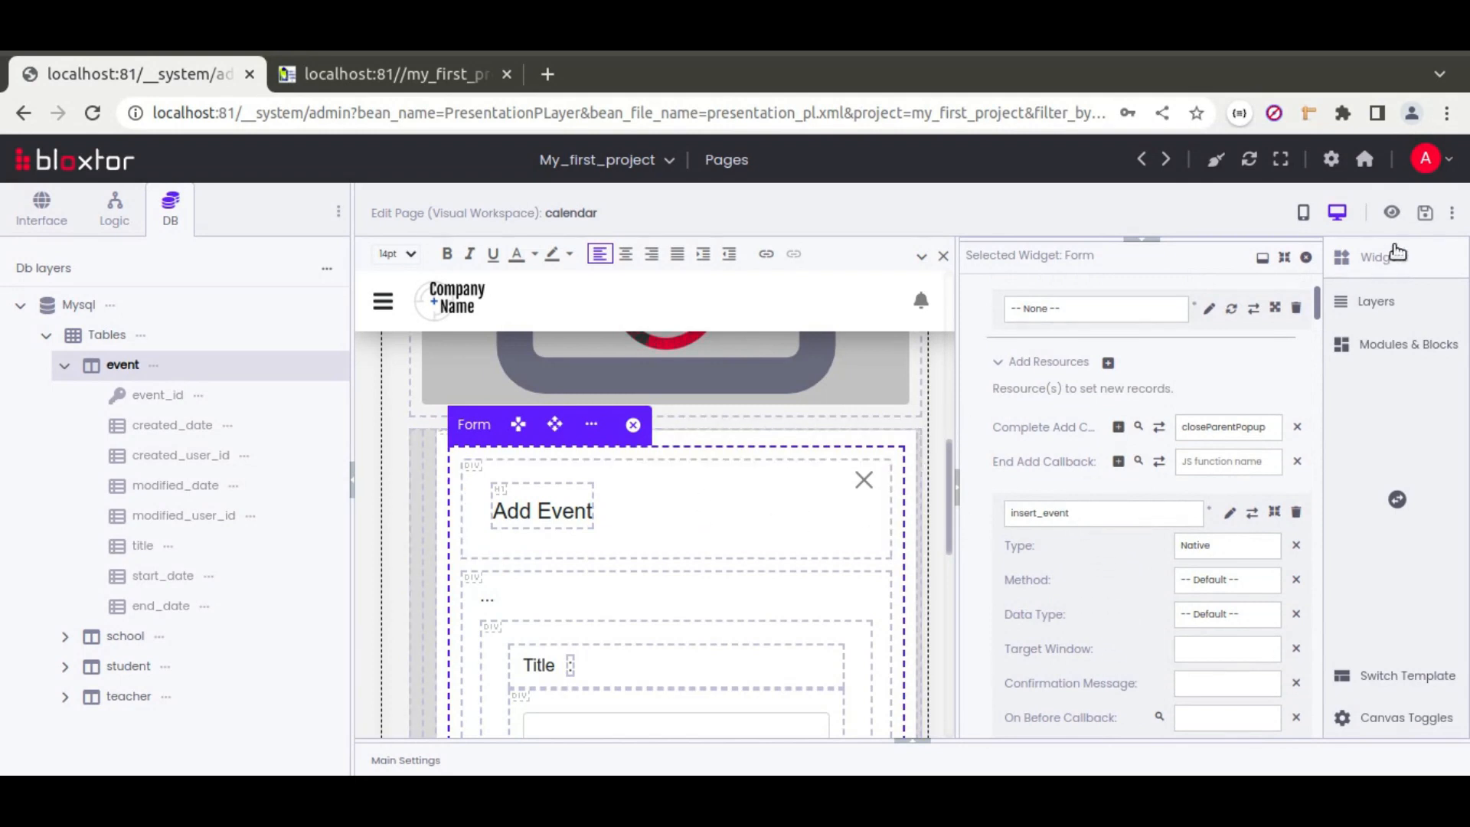
{"action": "left_click", "coordinate": [1426, 215]}
{"action": "scroll", "coordinate": [979, 522], "scroll_direction": "down", "scroll_amount": 6}
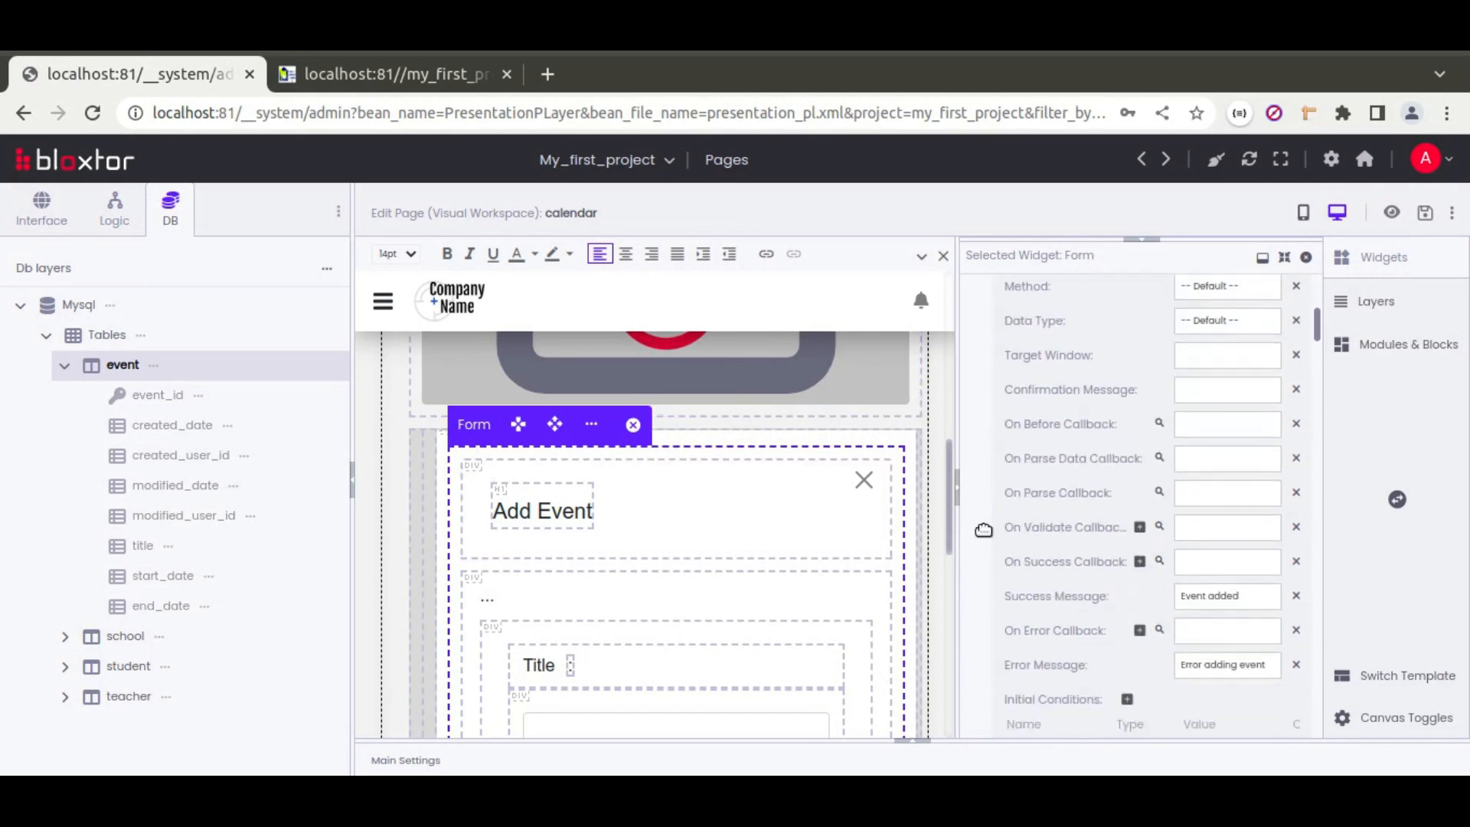
{"action": "scroll", "coordinate": [981, 520], "scroll_direction": "down", "scroll_amount": 10}
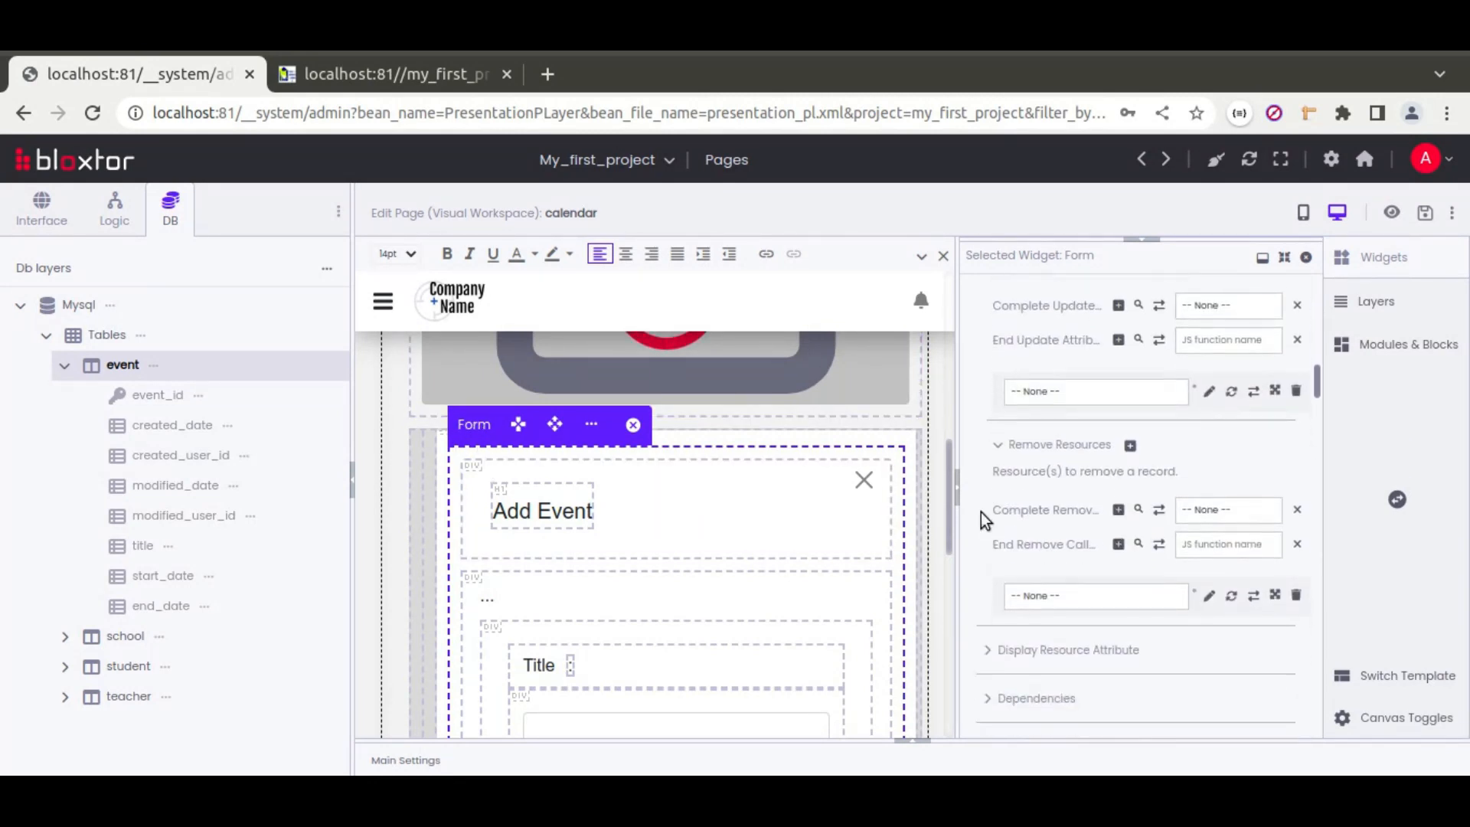
{"action": "left_click", "coordinate": [1020, 478]}
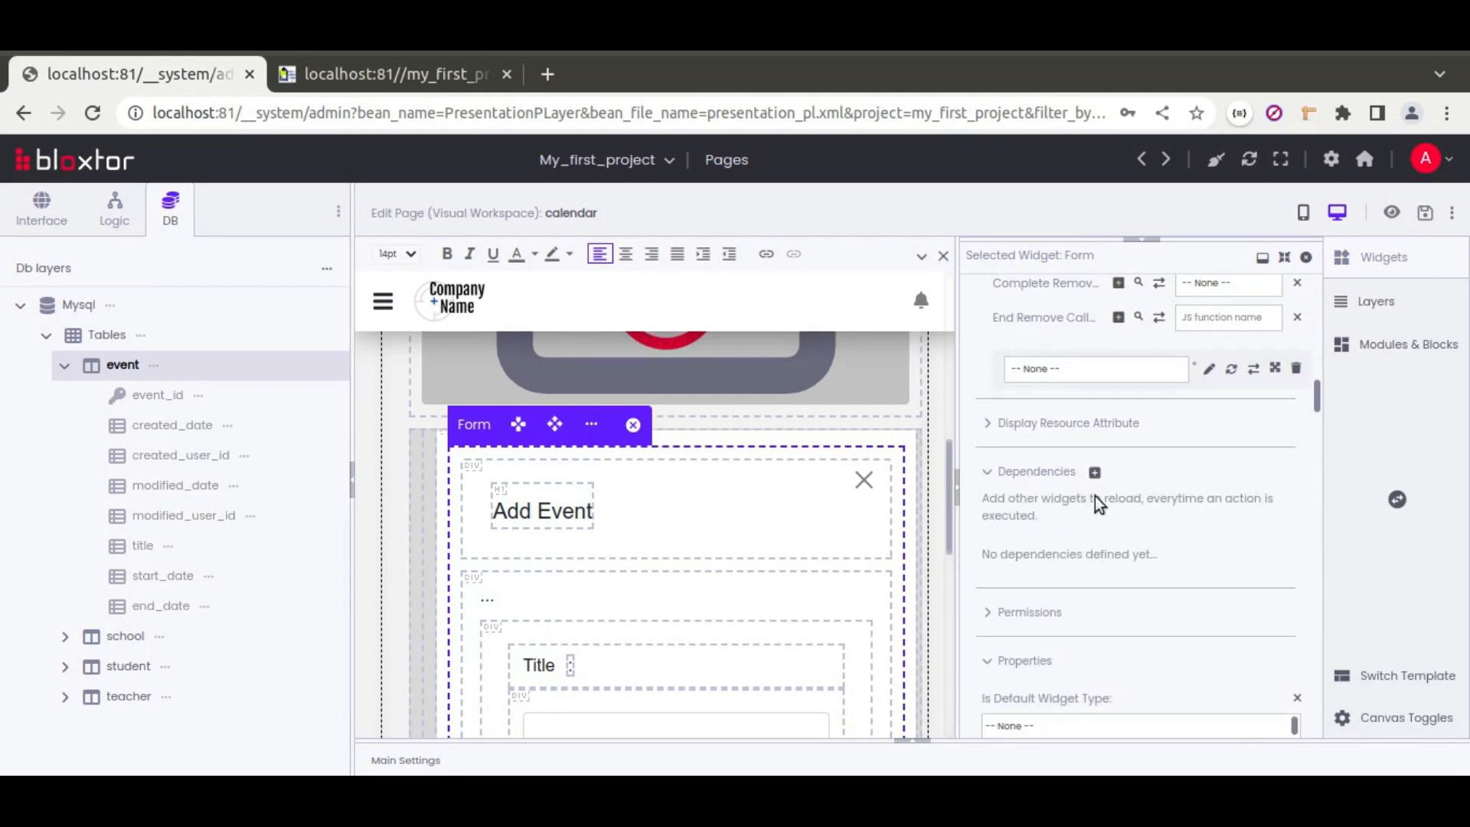
{"action": "left_click", "coordinate": [1095, 473]}
{"action": "left_click", "coordinate": [1194, 555]}
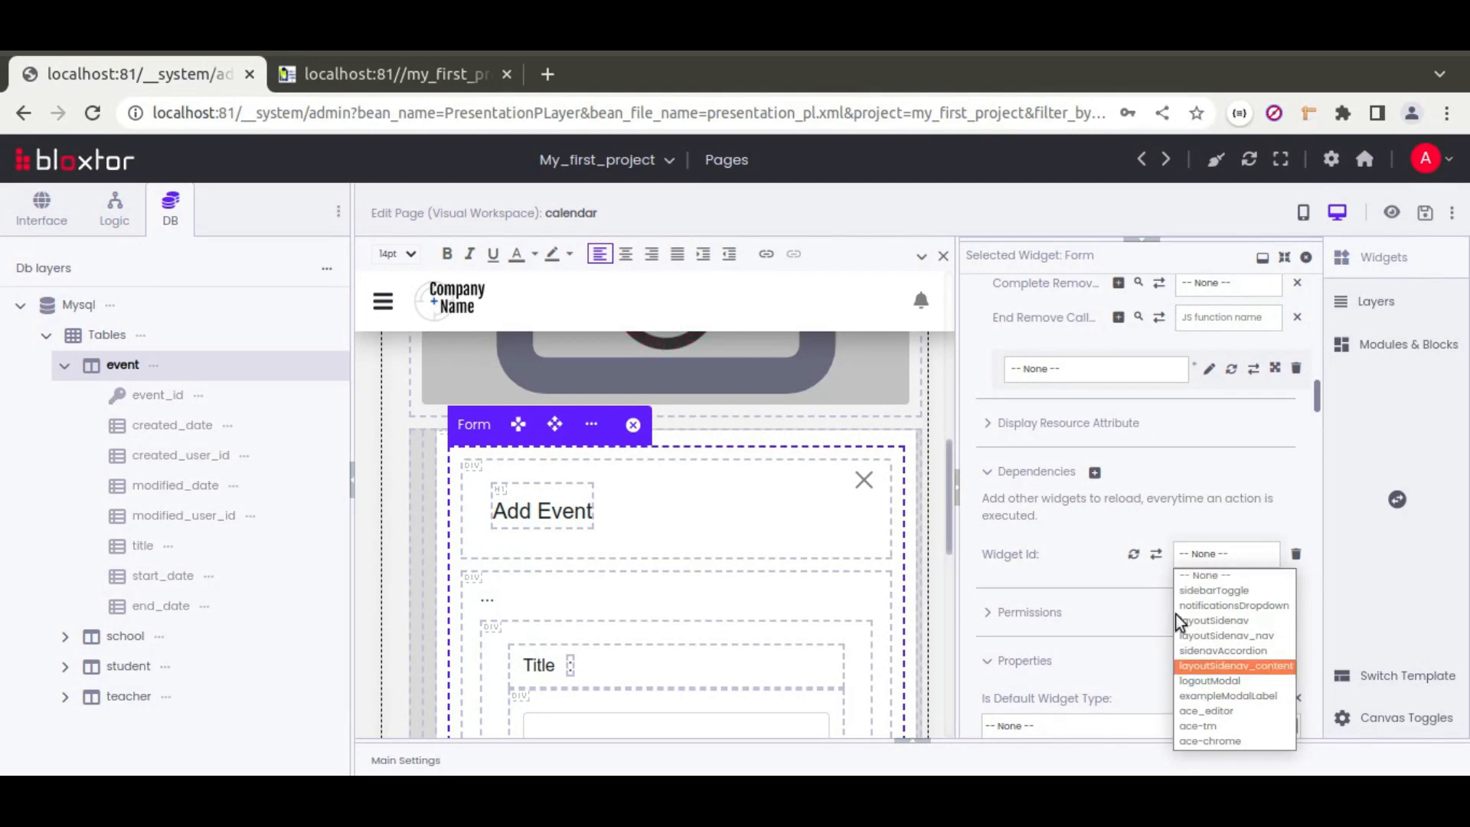
{"action": "left_click", "coordinate": [1058, 558]}
- Set the id of the Calendar widget above the popup to "calendar"
{"action": "scroll", "coordinate": [947, 550], "scroll_direction": "up", "scroll_amount": 3}
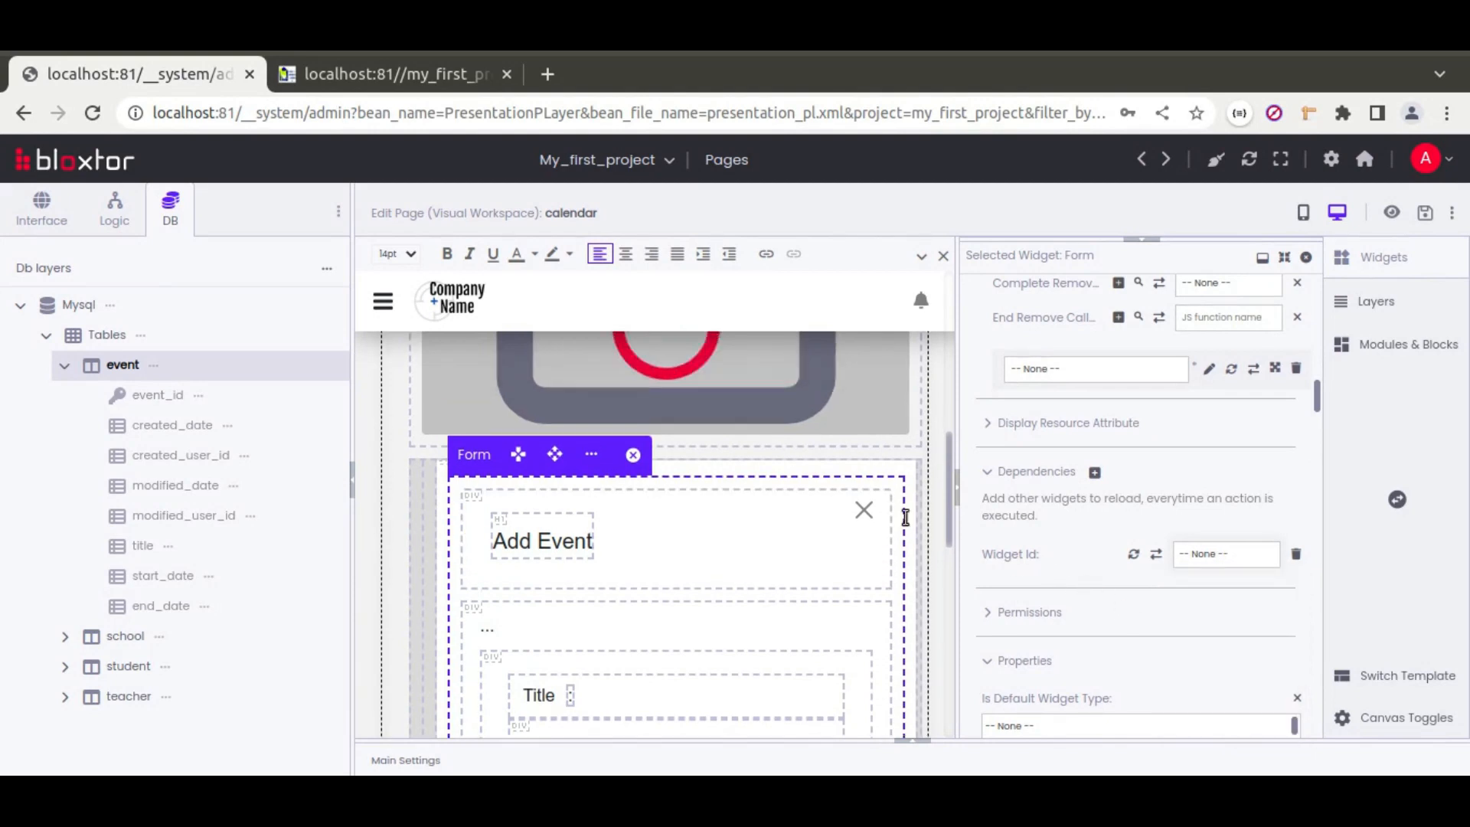
{"action": "left_click", "coordinate": [911, 430]}
{"action": "scroll", "coordinate": [1007, 496], "scroll_direction": "up", "scroll_amount": 10}
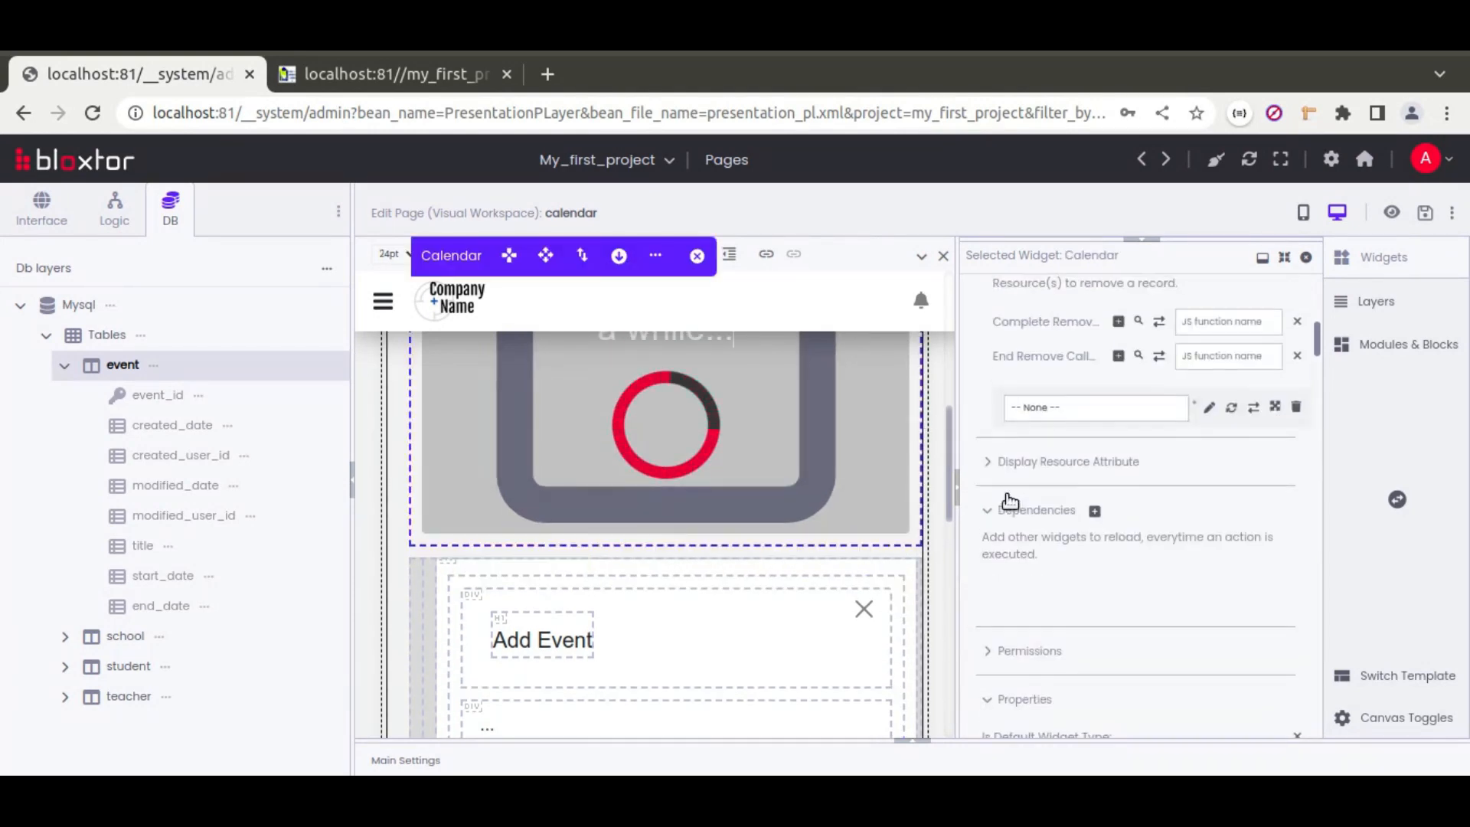
{"action": "left_click", "coordinate": [1045, 299]}
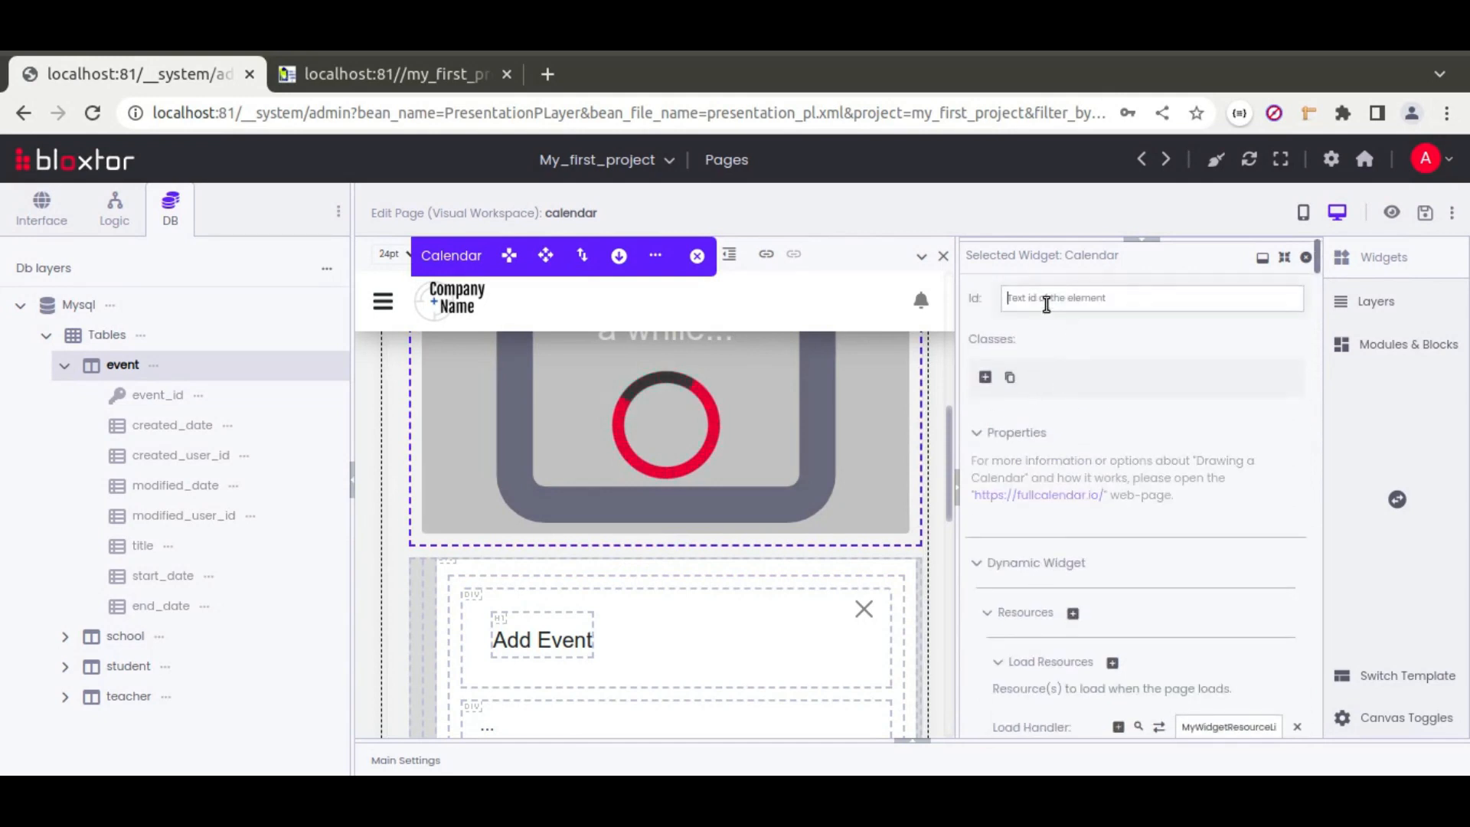
{"action": "type", "text": "calendar"}
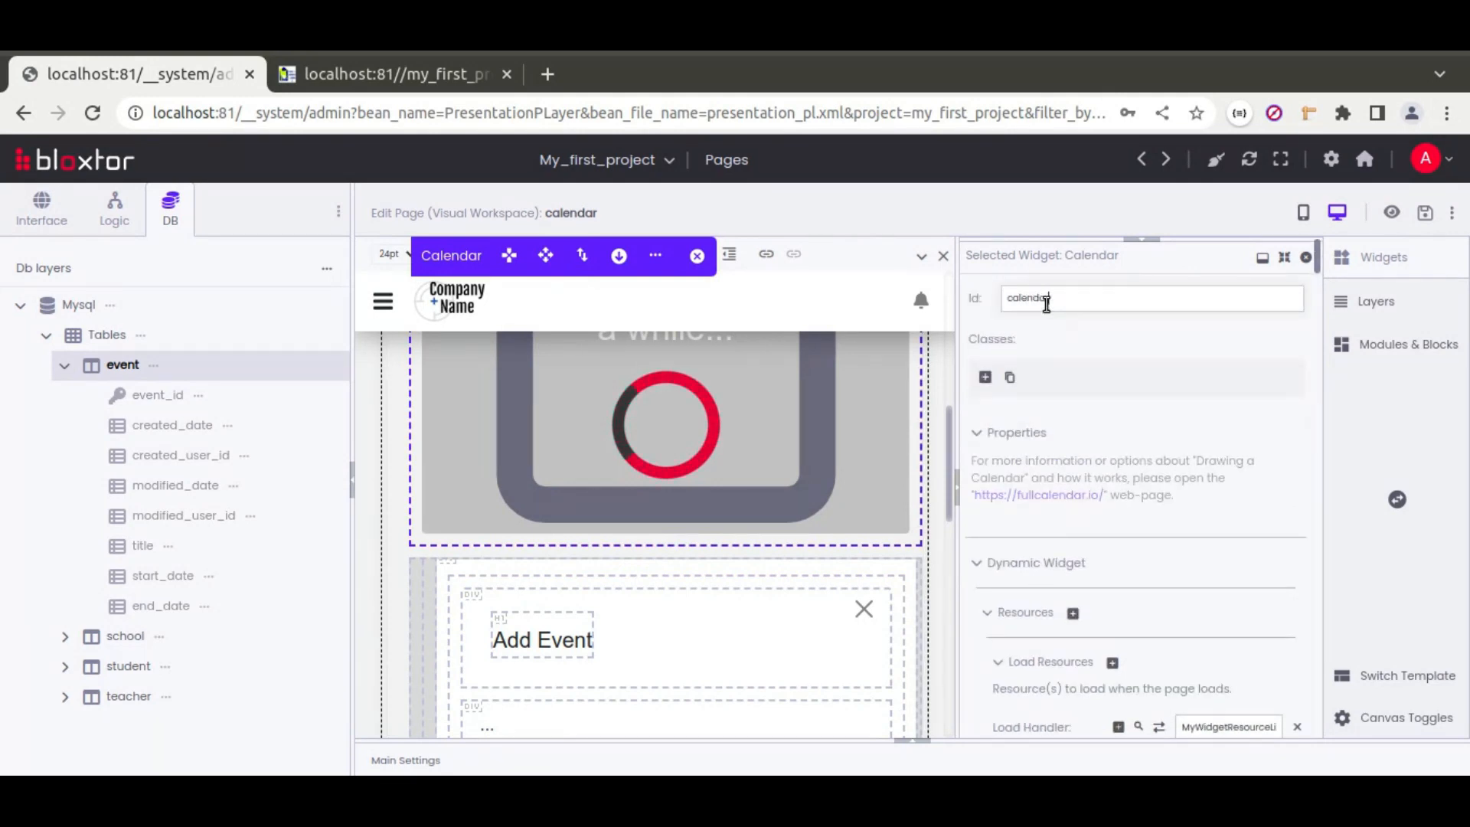
- Add the calendar widget as a dependency of the popup's form, and preview the saved page
{"action": "left_click", "coordinate": [508, 581]}
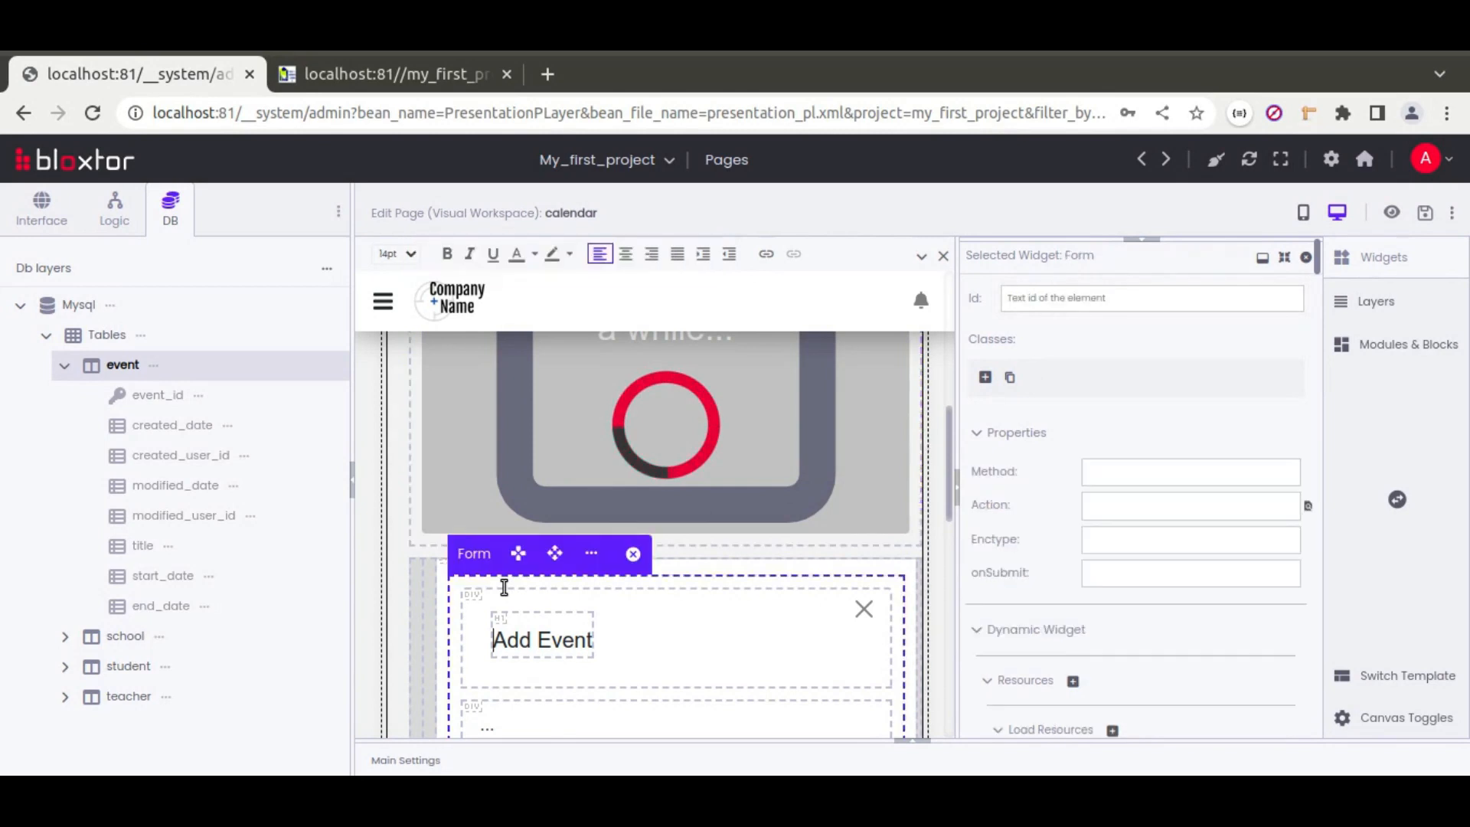
{"action": "scroll", "coordinate": [994, 538], "scroll_direction": "down", "scroll_amount": 10}
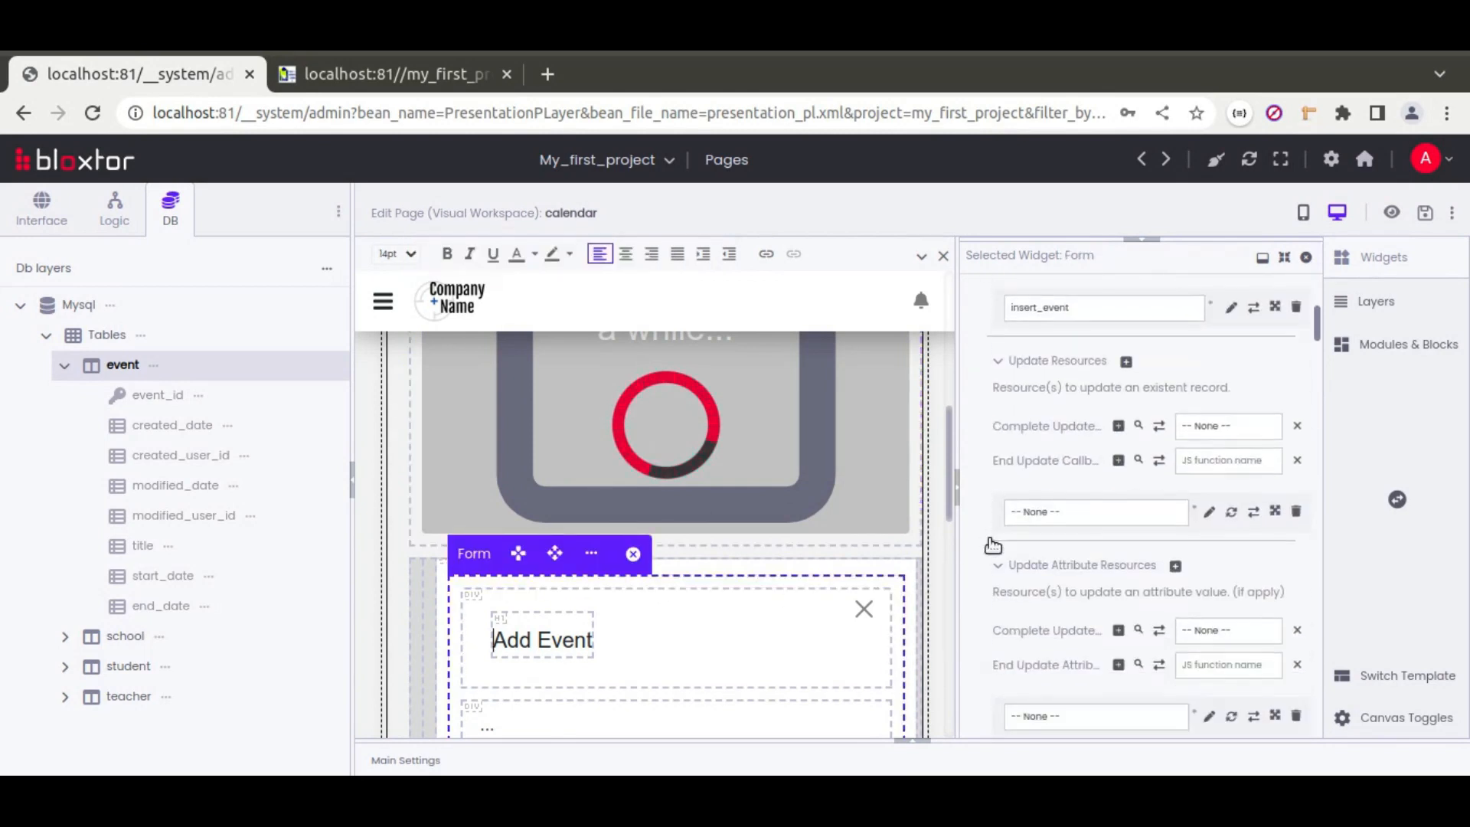
{"action": "left_click", "coordinate": [1094, 580]}
{"action": "left_click", "coordinate": [1227, 663]}
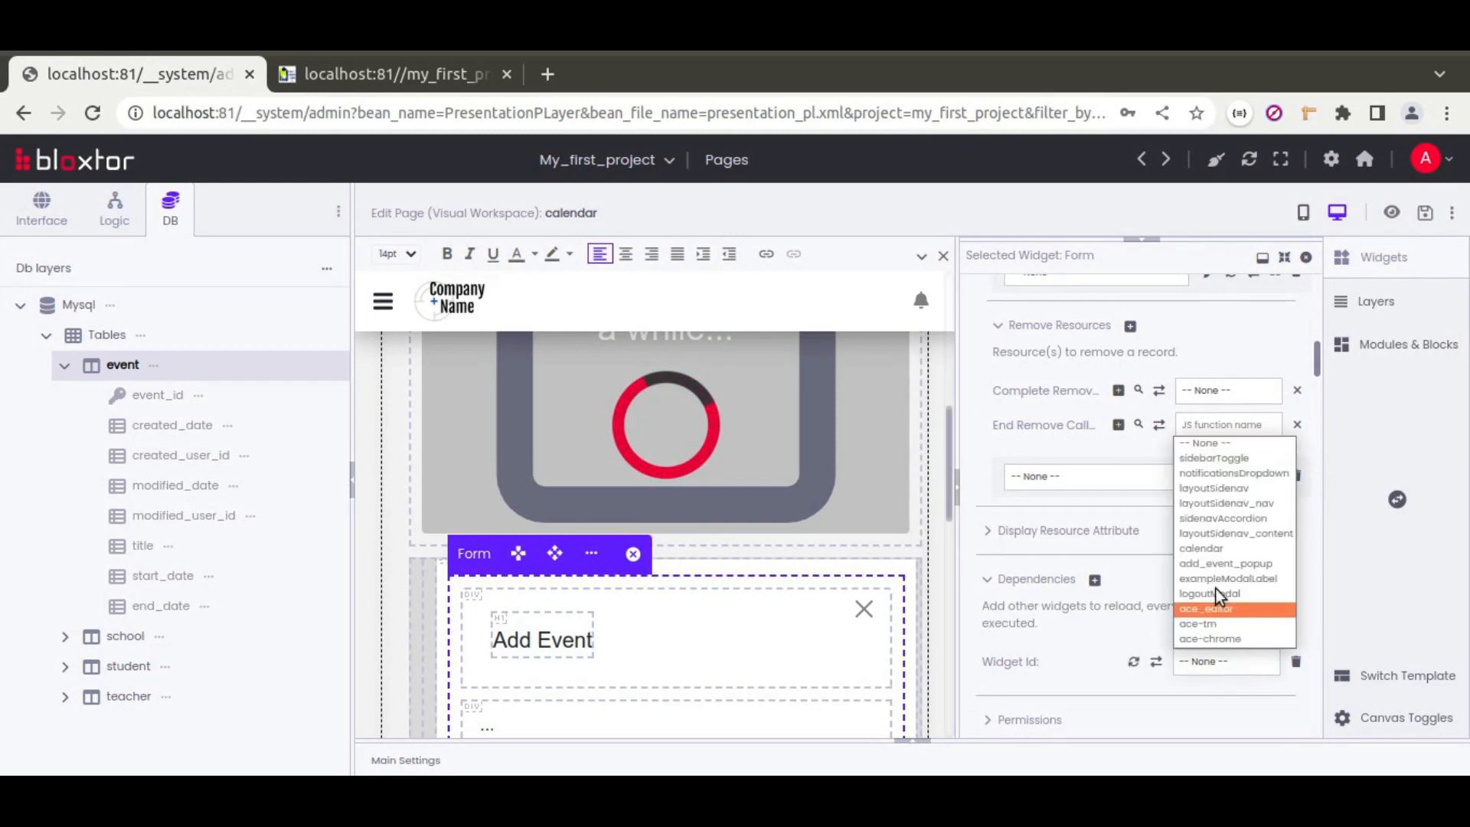
{"action": "left_click", "coordinate": [1197, 549]}
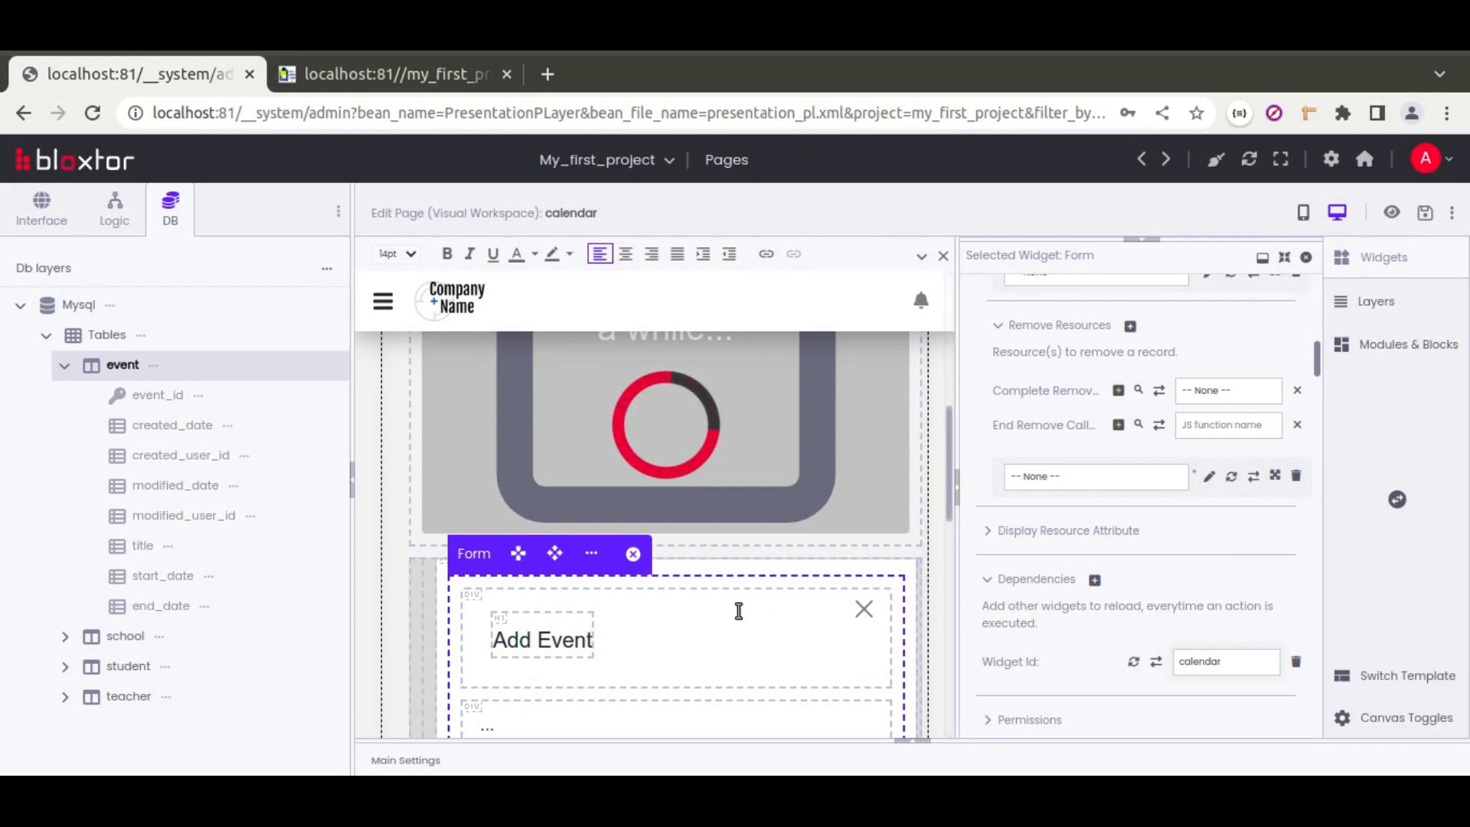
{"action": "left_click", "coordinate": [1425, 215]}
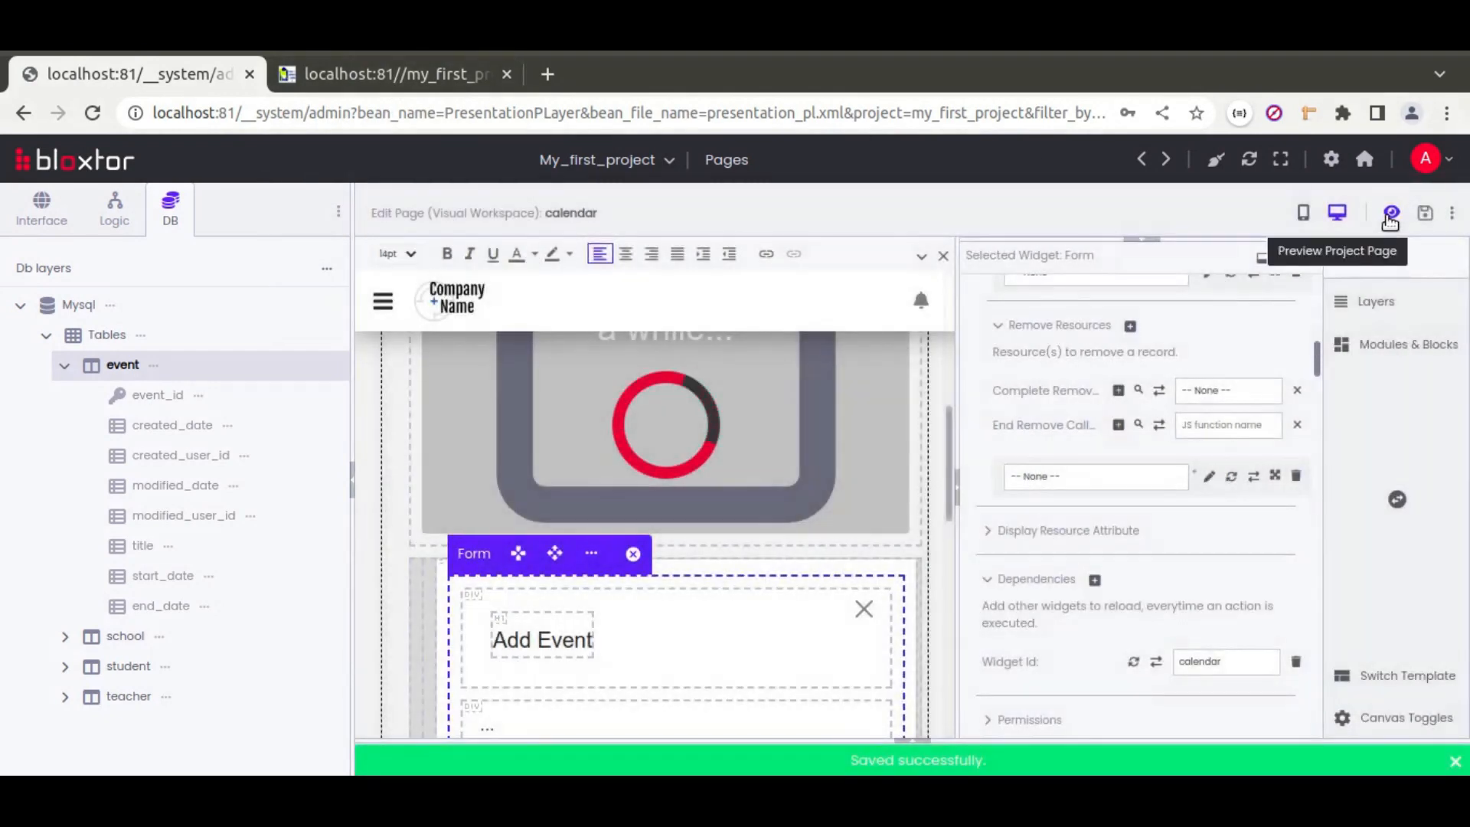
{"action": "left_click", "coordinate": [1389, 218]}
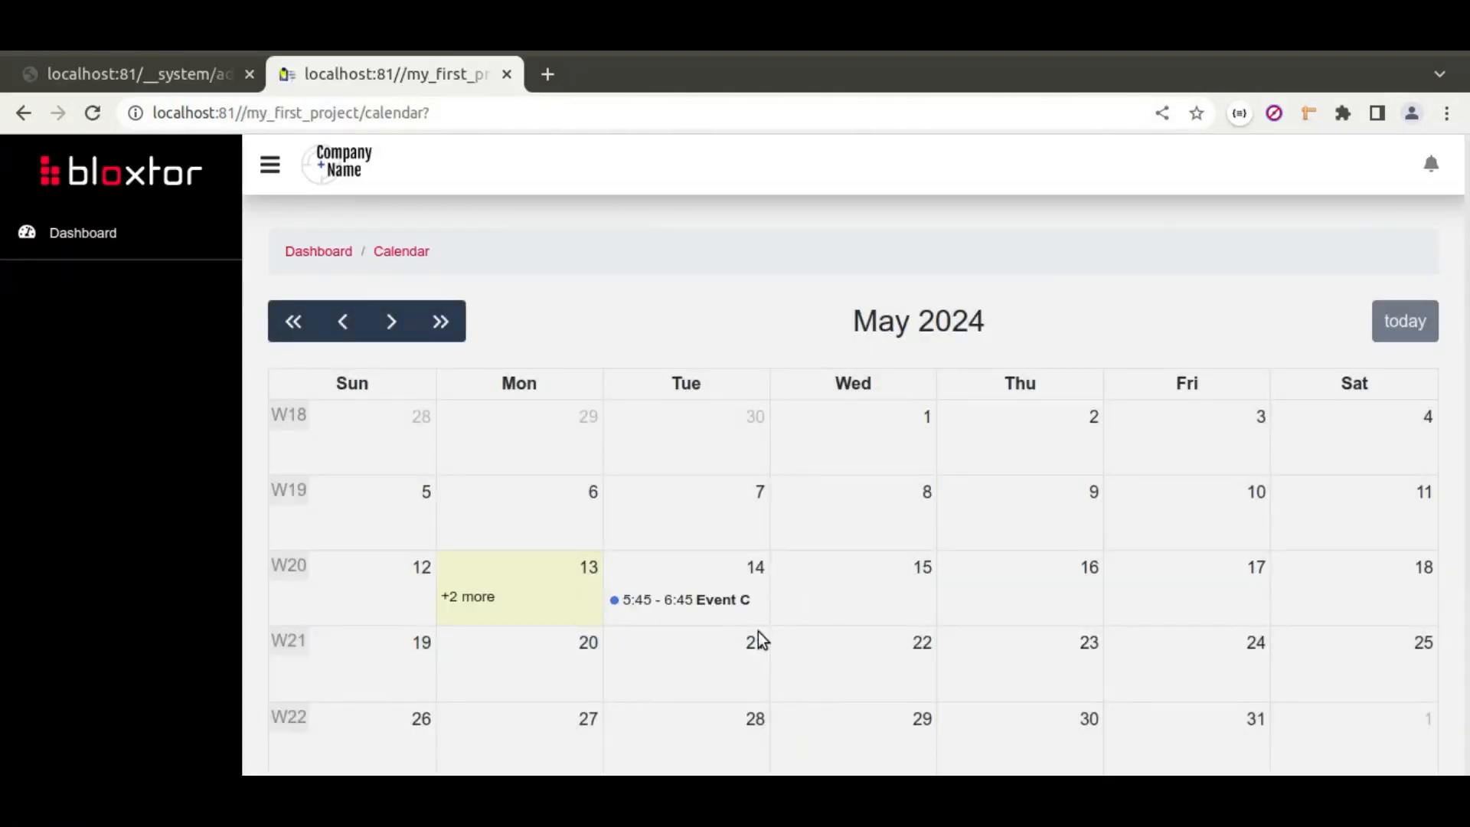
- Add a test event titled "Event E" on May 16, 2024 in the calendar preview and close its message and popup
{"action": "left_click", "coordinate": [1047, 585]}
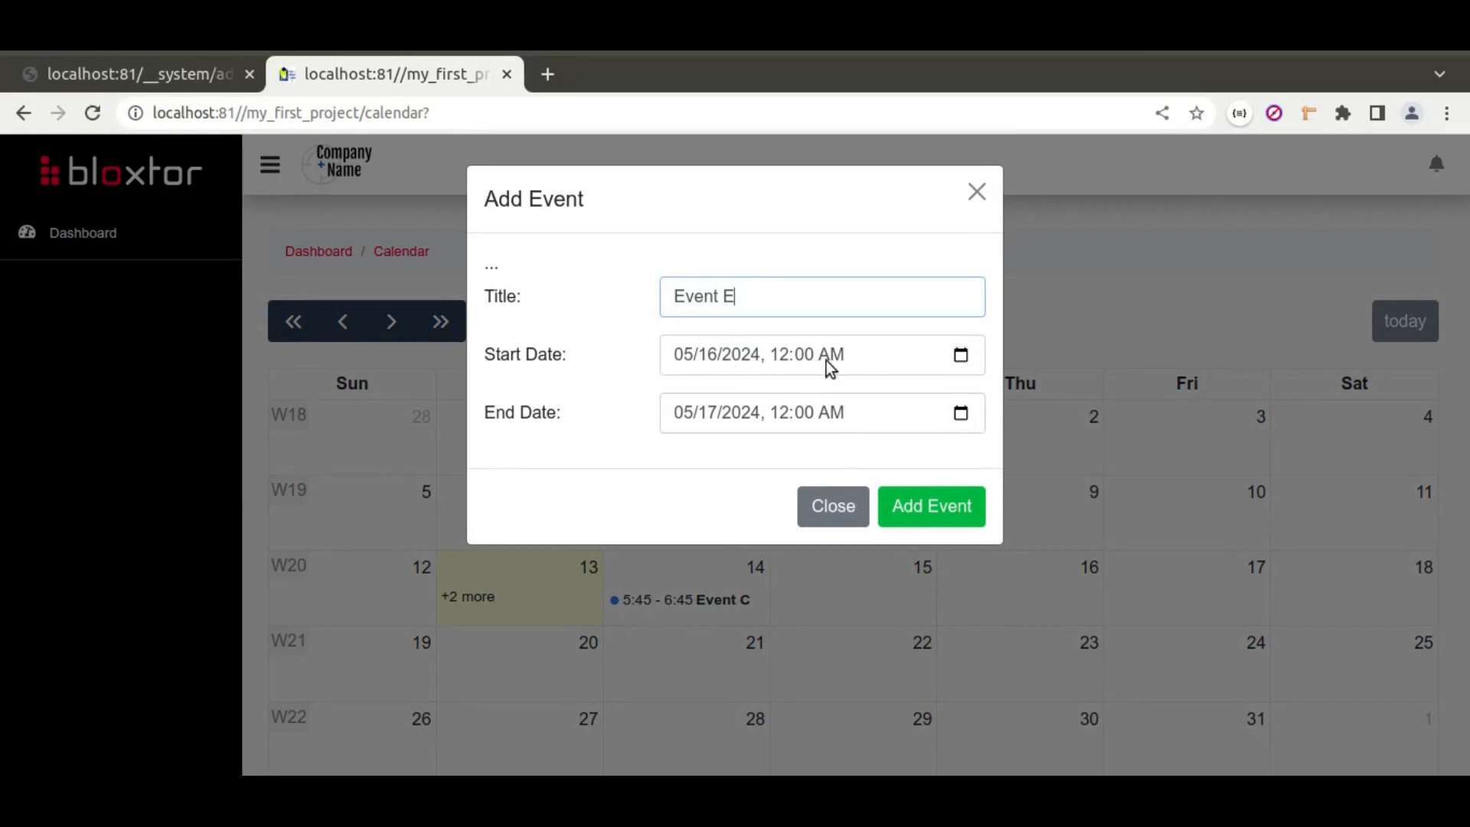
{"action": "left_click", "coordinate": [862, 413]}
{"action": "left_click", "coordinate": [800, 414]}
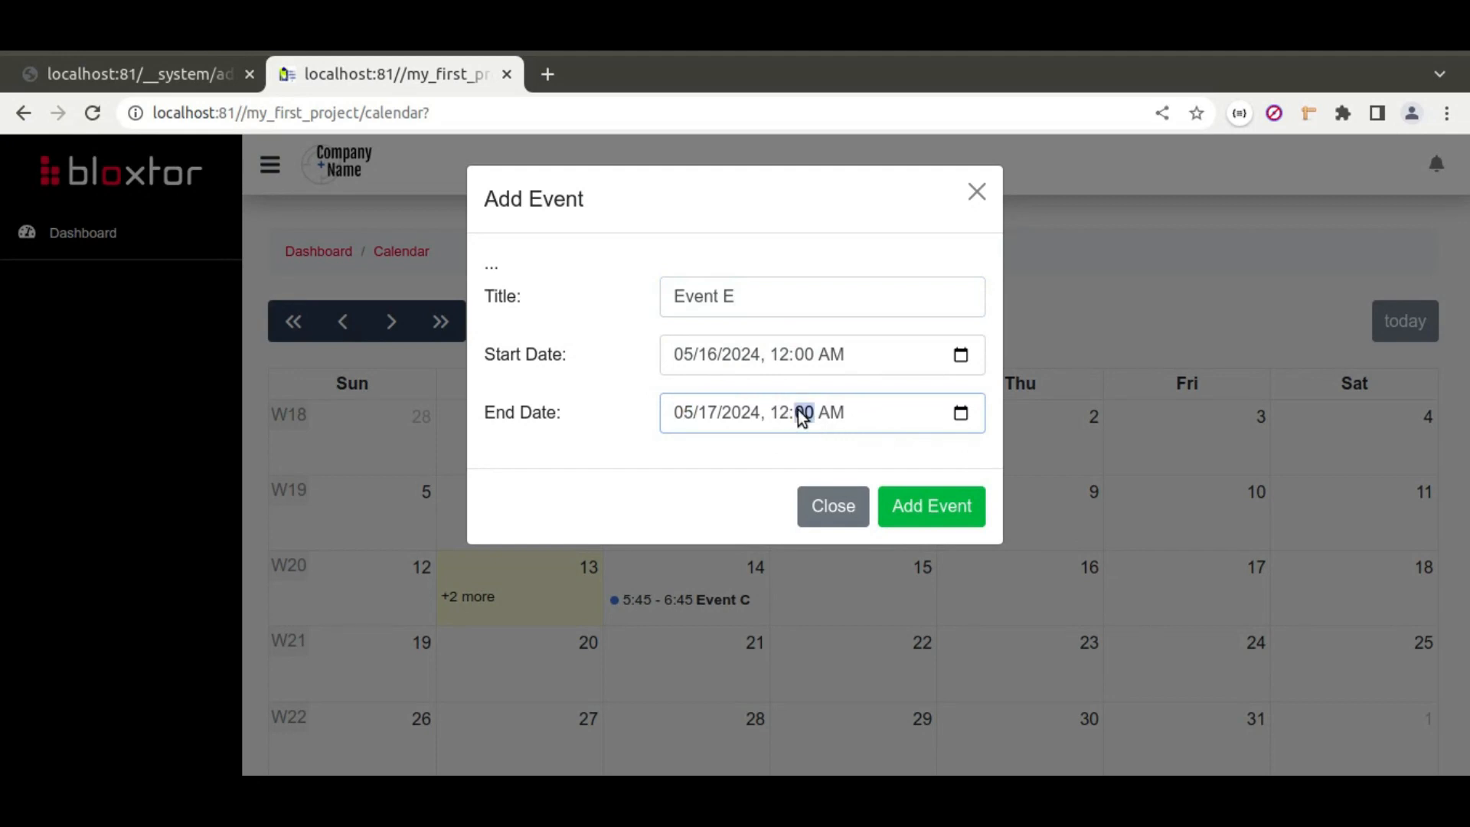
{"action": "left_click", "coordinate": [781, 423]}
{"action": "left_click", "coordinate": [960, 412]}
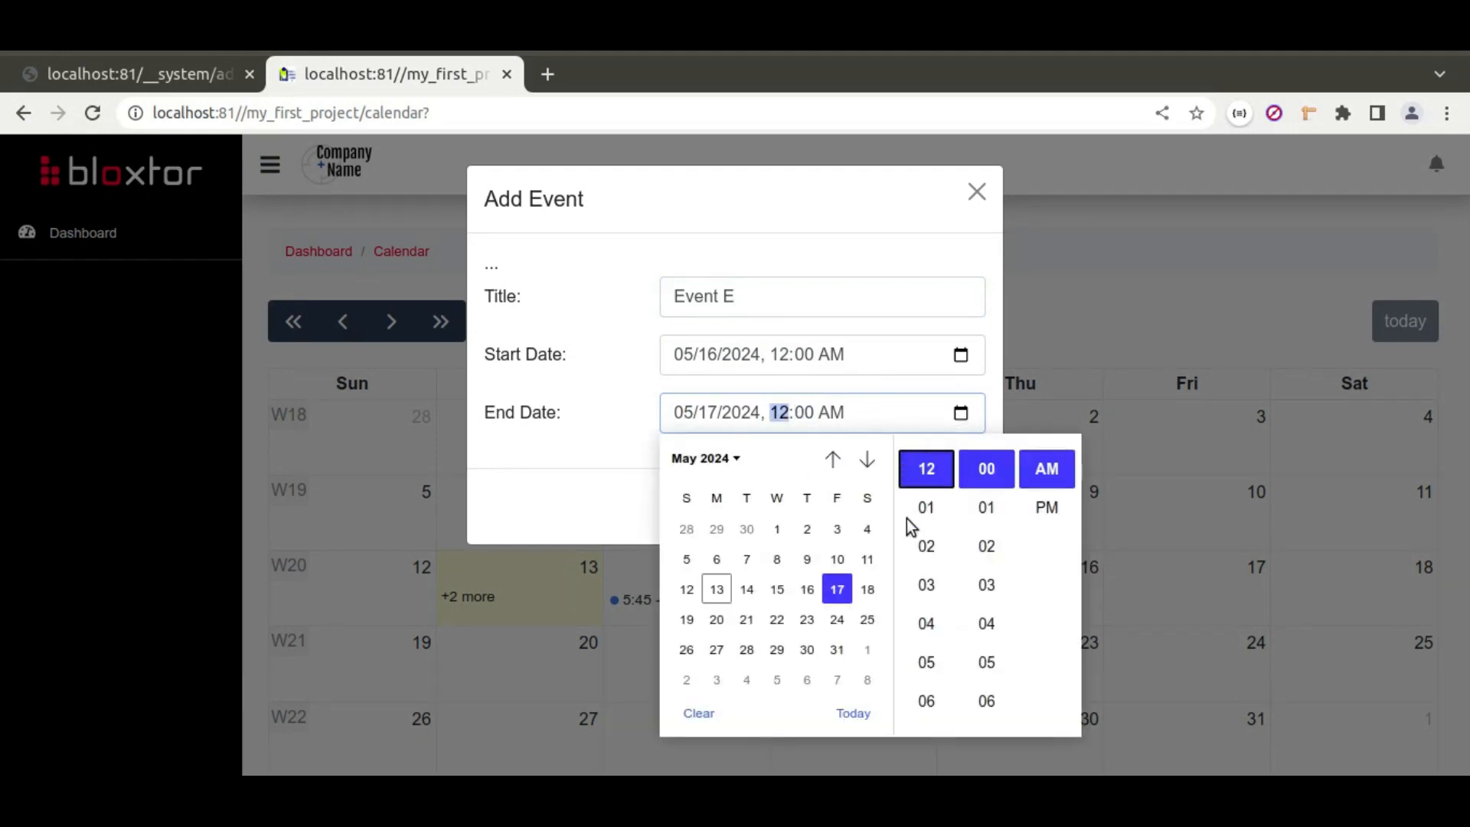
{"action": "left_click", "coordinate": [961, 415]}
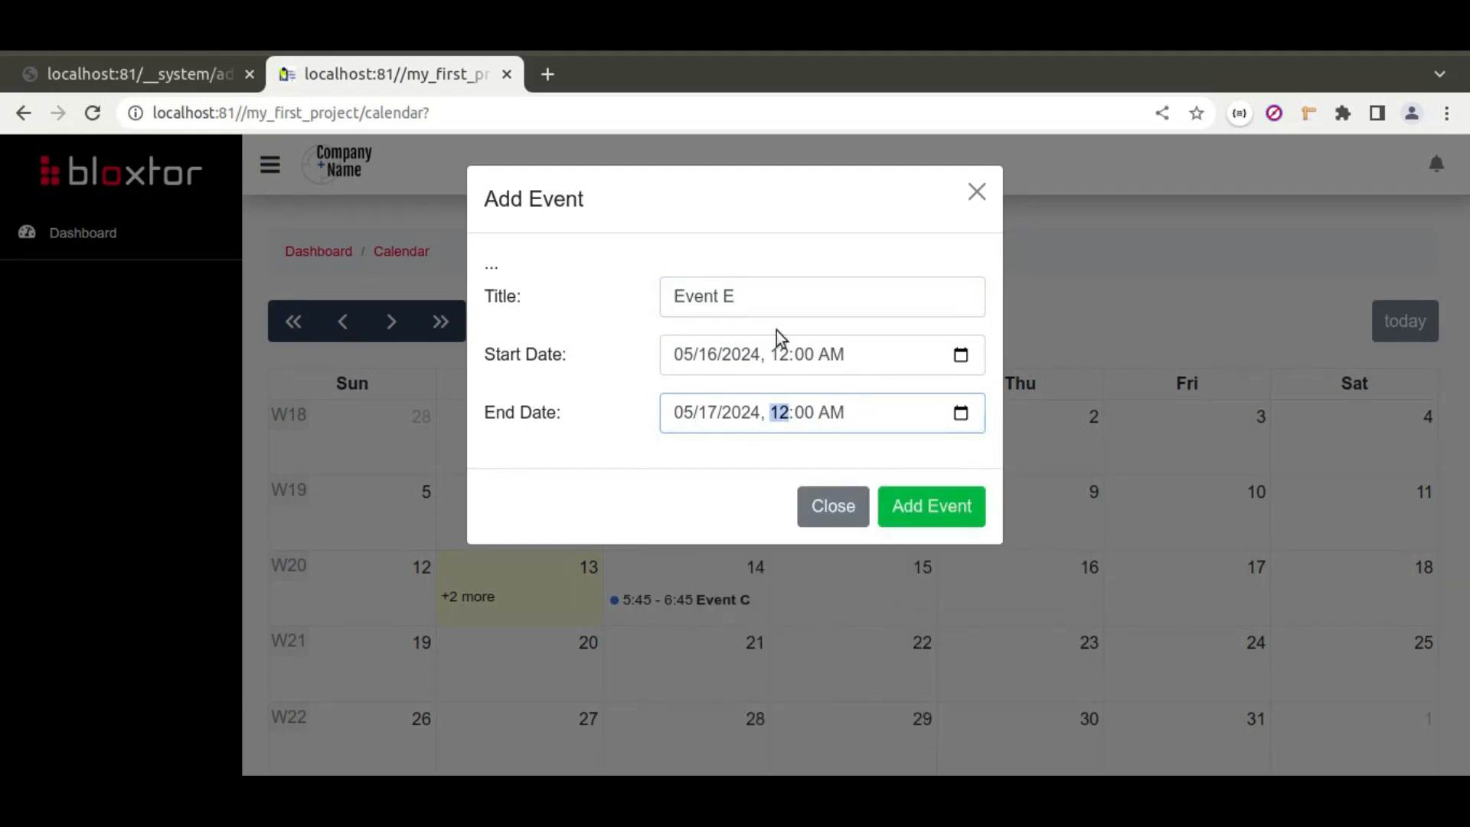
{"action": "left_click", "coordinate": [931, 507]}
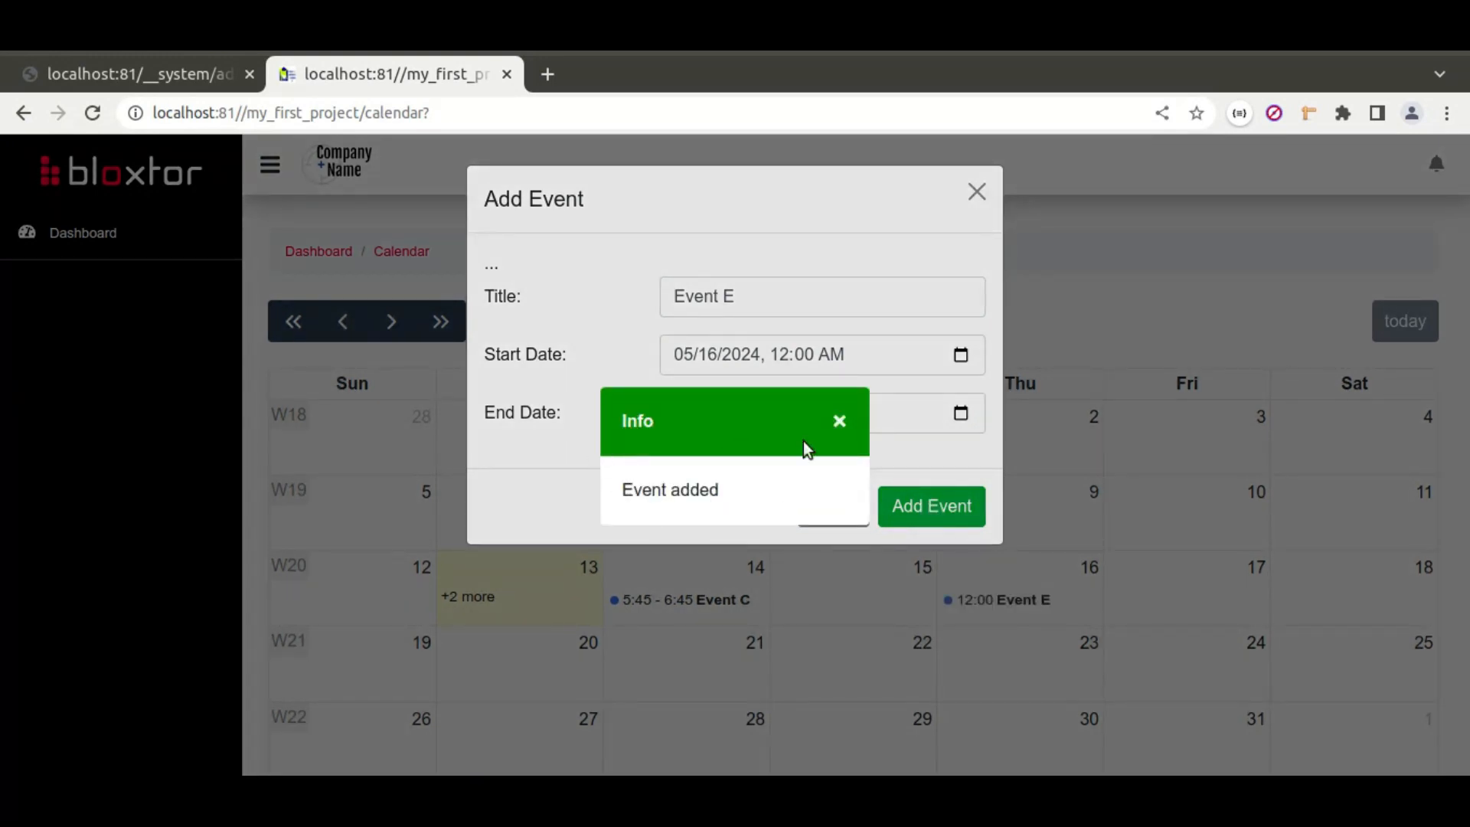
{"action": "left_click", "coordinate": [839, 422]}
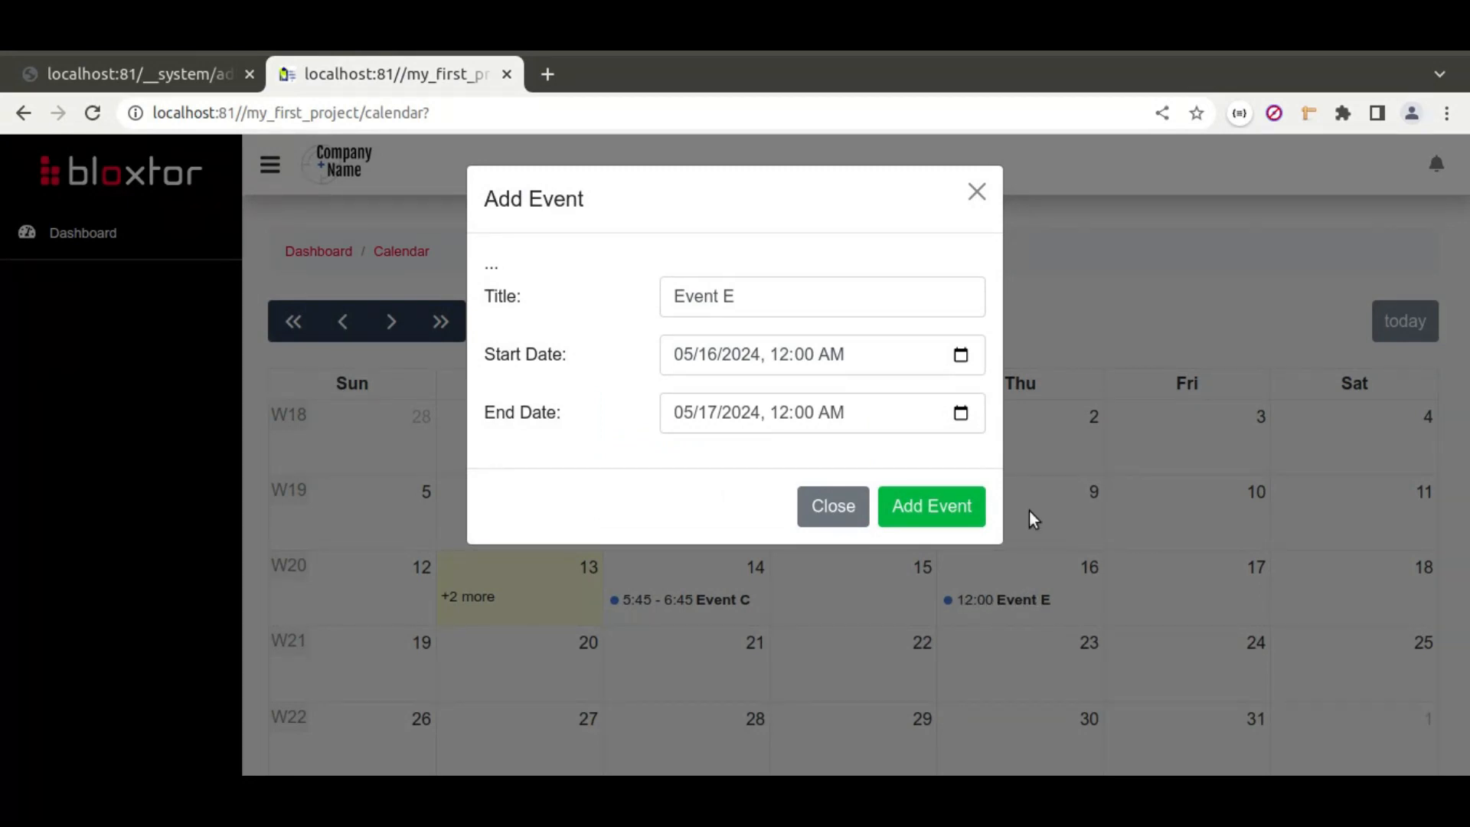
{"action": "left_click", "coordinate": [976, 191]}
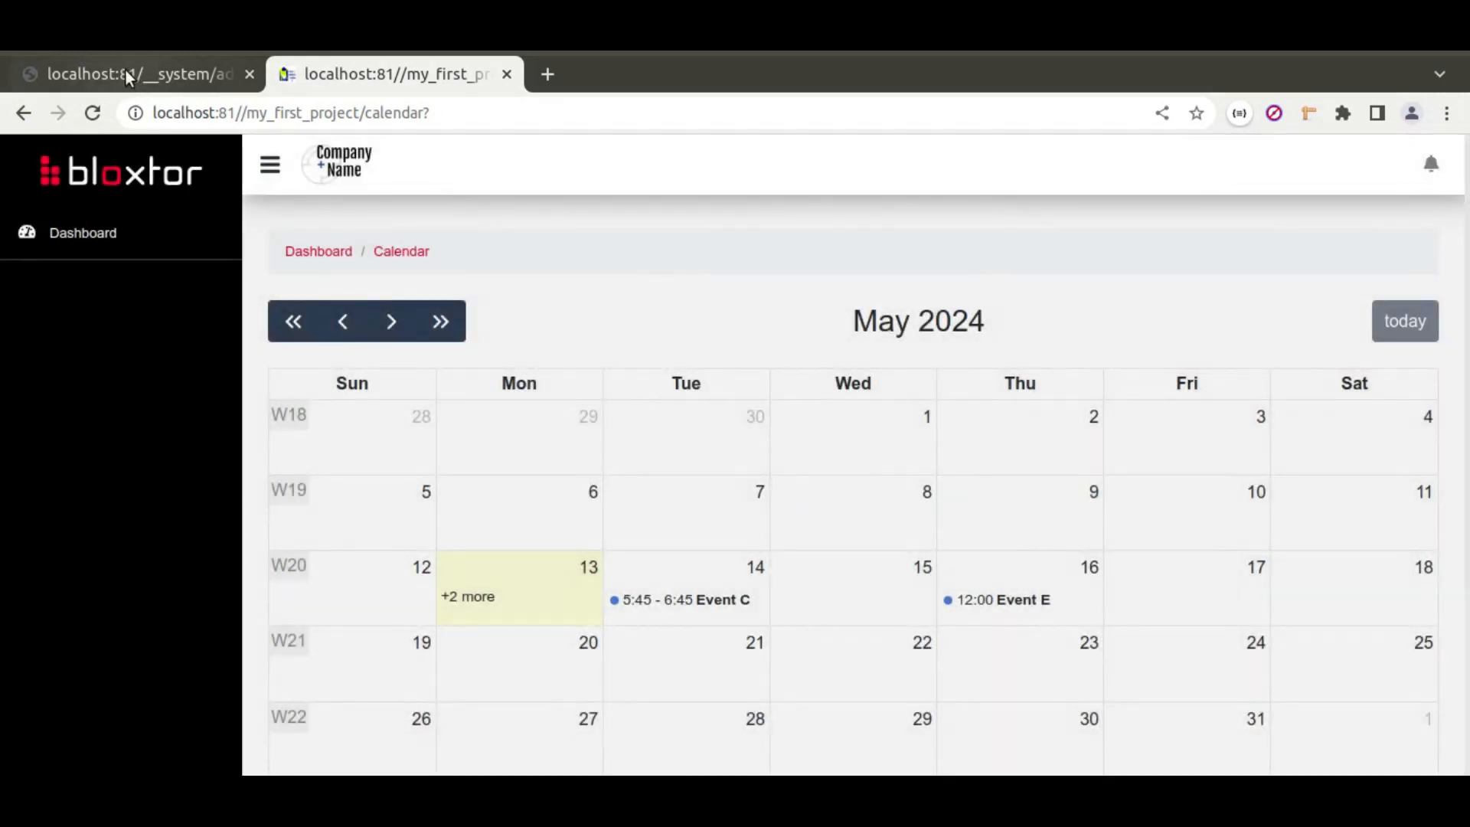
- In the page editor, set the default widget type of the Add Event modal's outer div to Popup and save the page
{"action": "left_click", "coordinate": [125, 71]}
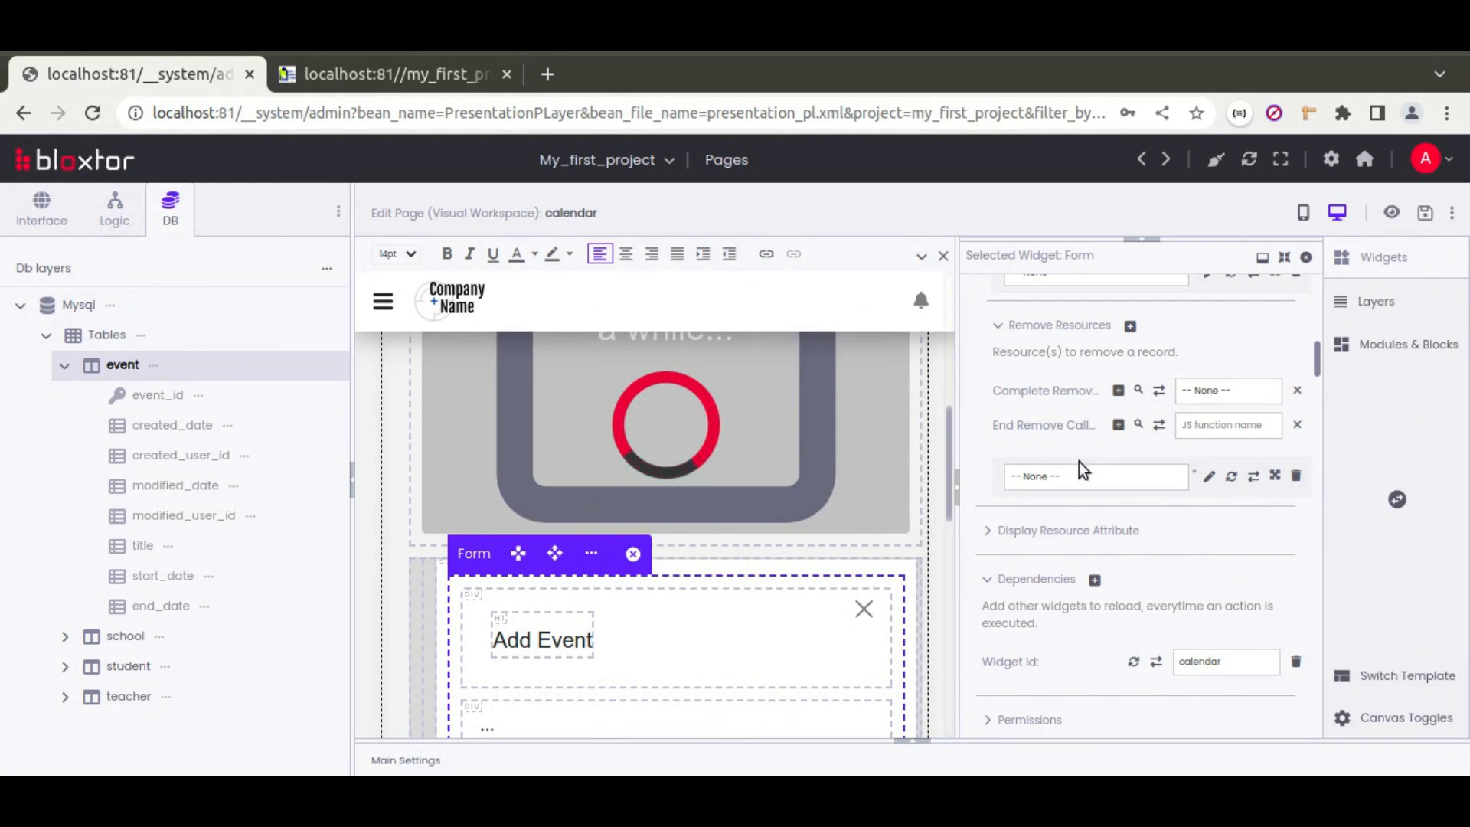
{"action": "scroll", "coordinate": [1044, 522], "scroll_direction": "up", "scroll_amount": 5}
{"action": "scroll", "coordinate": [1007, 539], "scroll_direction": "up", "scroll_amount": 3}
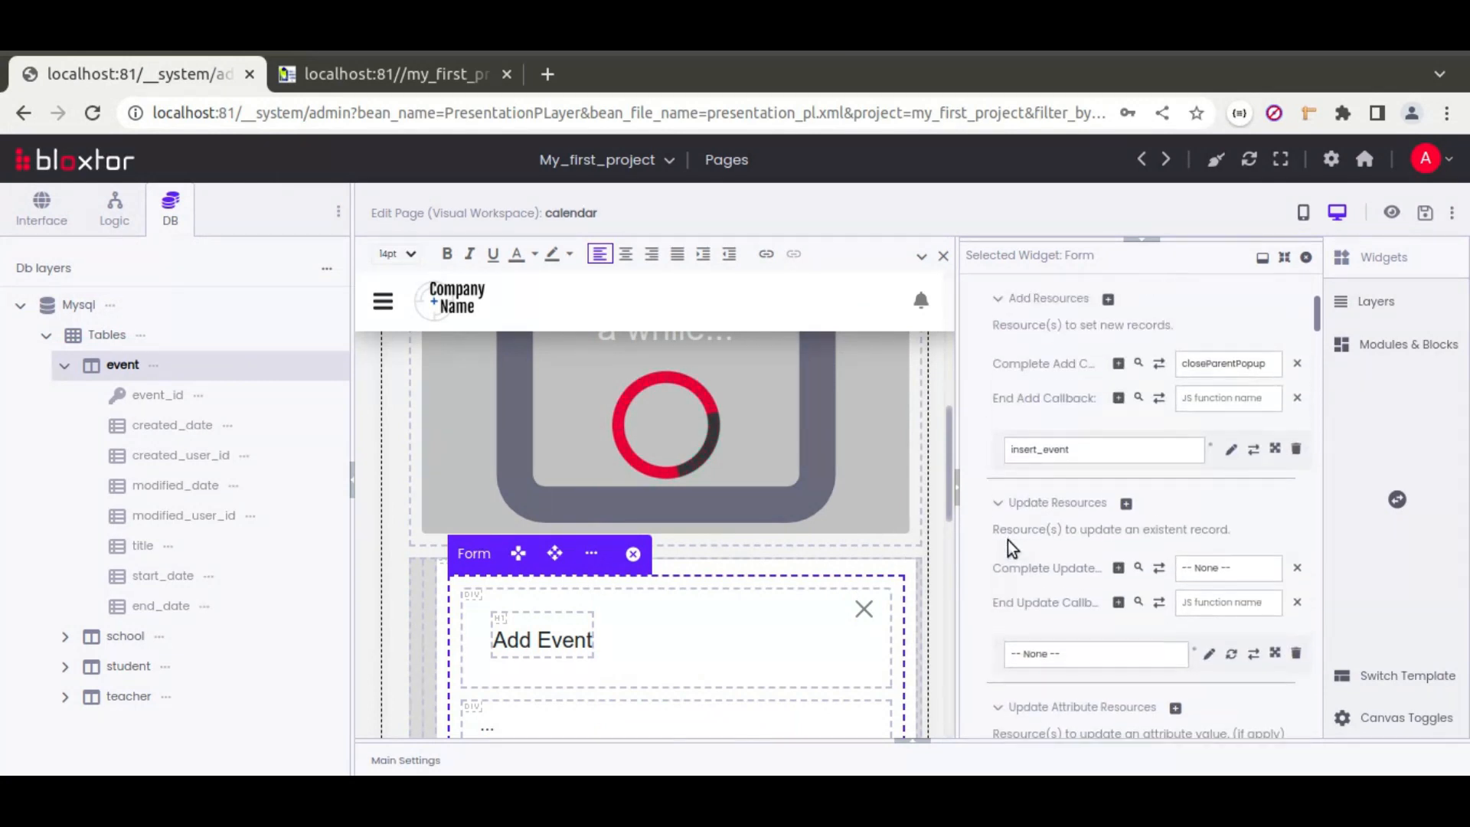
{"action": "scroll", "coordinate": [1008, 539], "scroll_direction": "up", "scroll_amount": 1}
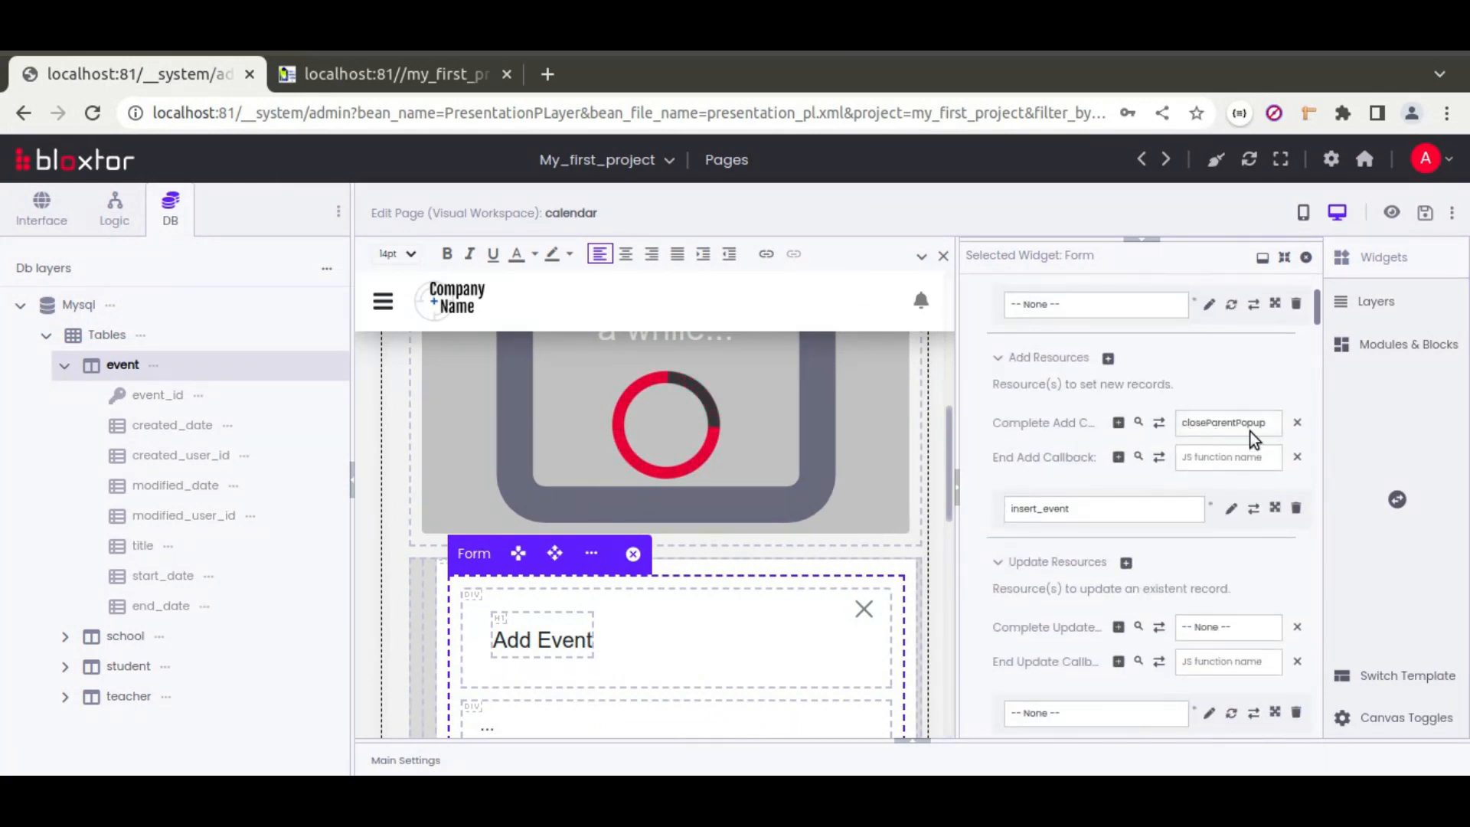
{"action": "left_click", "coordinate": [416, 577]}
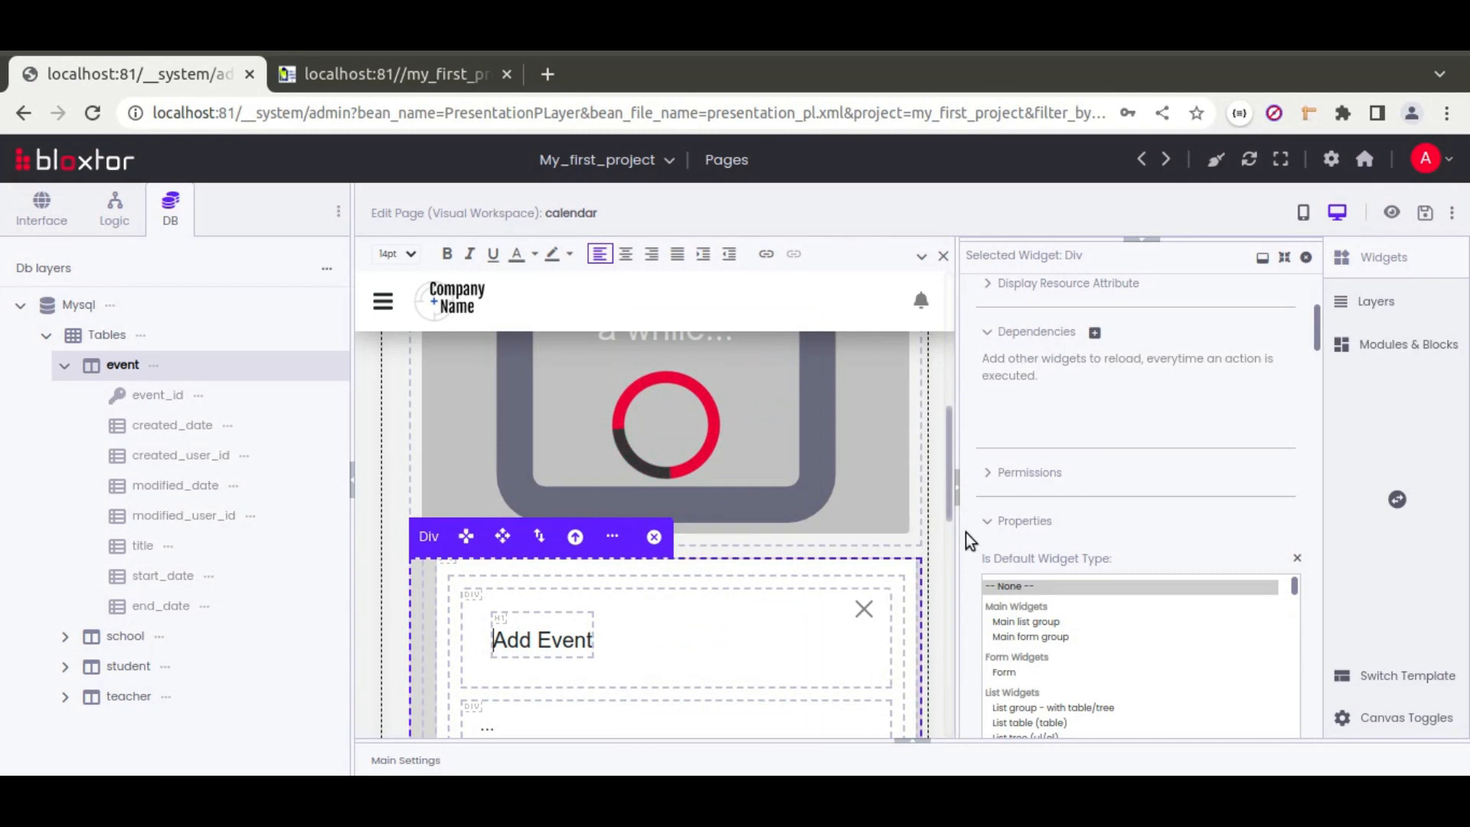
{"action": "scroll", "coordinate": [966, 531], "scroll_direction": "down", "scroll_amount": 3}
{"action": "scroll", "coordinate": [1058, 453], "scroll_direction": "down", "scroll_amount": 10}
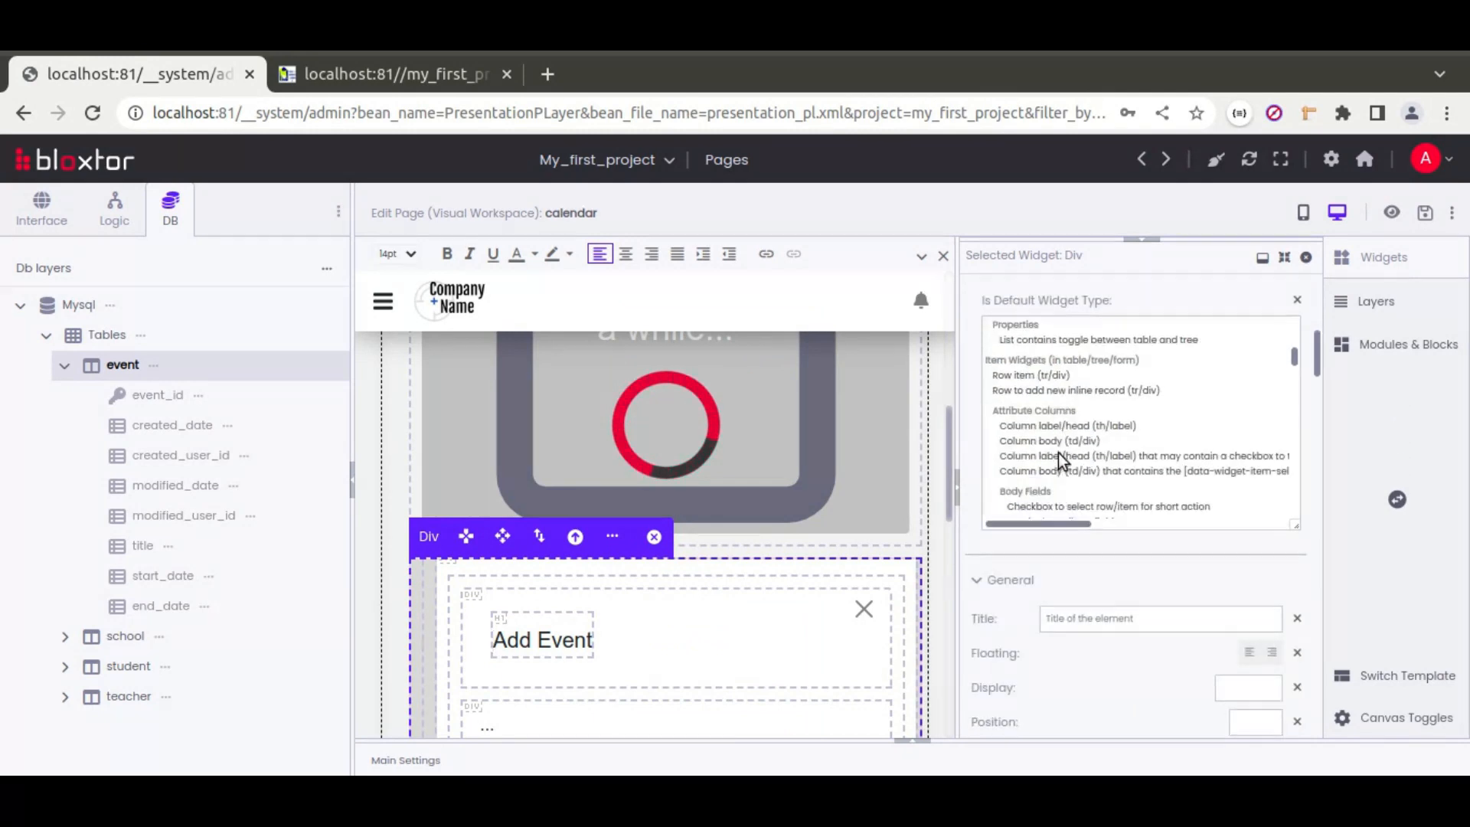
{"action": "scroll", "coordinate": [1058, 453], "scroll_direction": "down", "scroll_amount": 10}
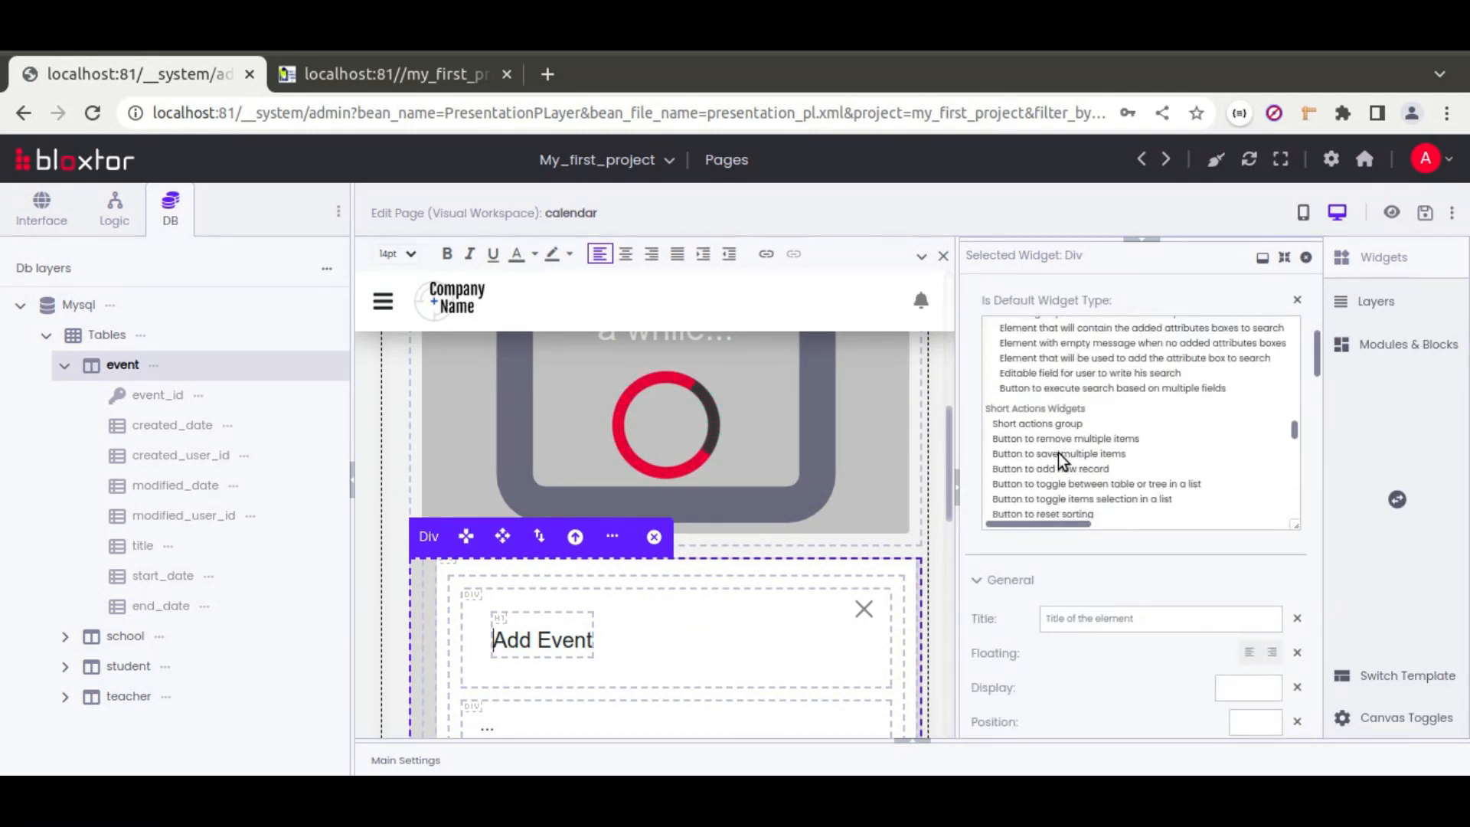
{"action": "scroll", "coordinate": [1058, 452], "scroll_direction": "down", "scroll_amount": 3}
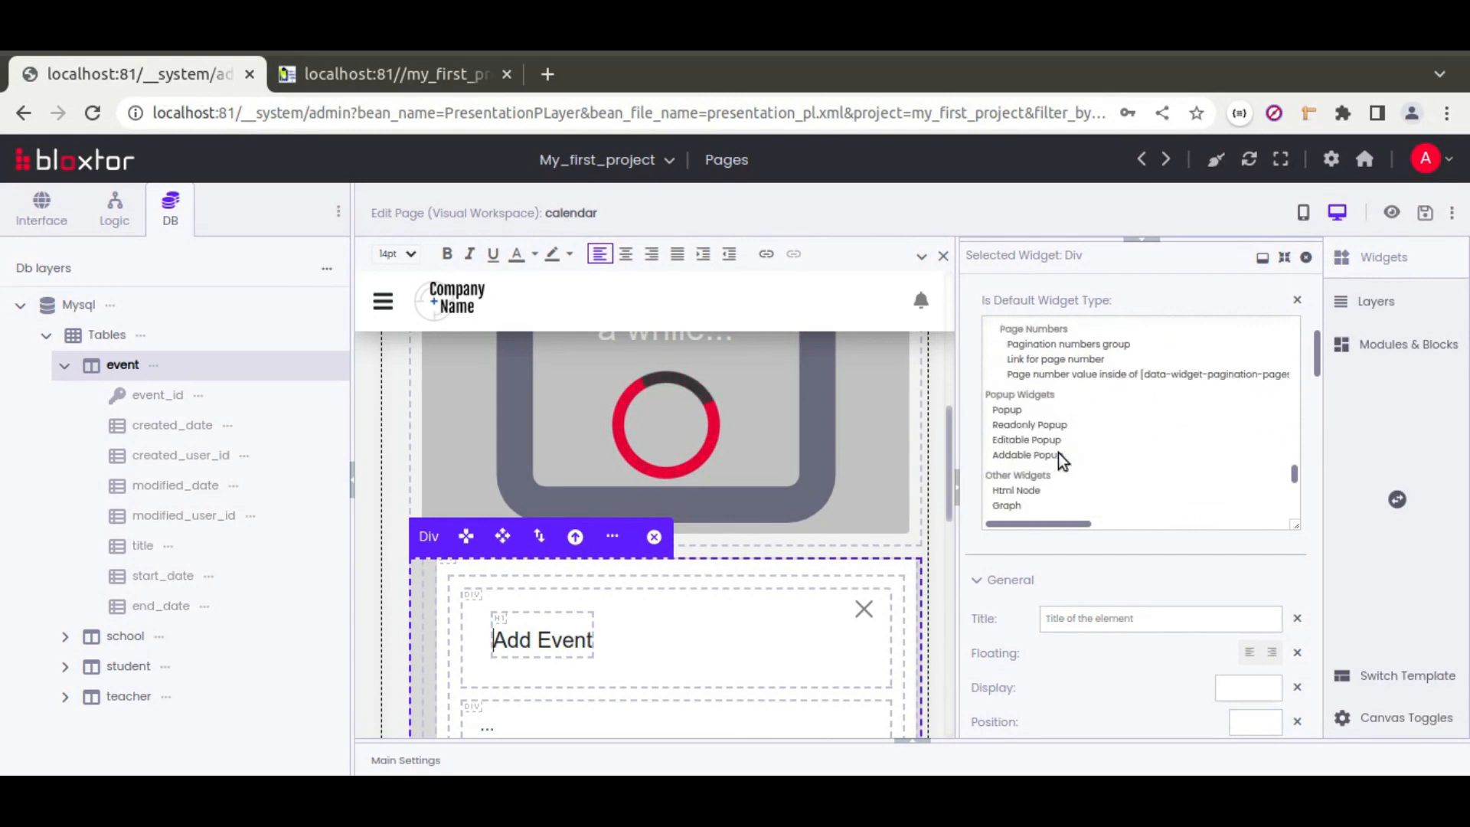
{"action": "left_click", "coordinate": [1008, 409]}
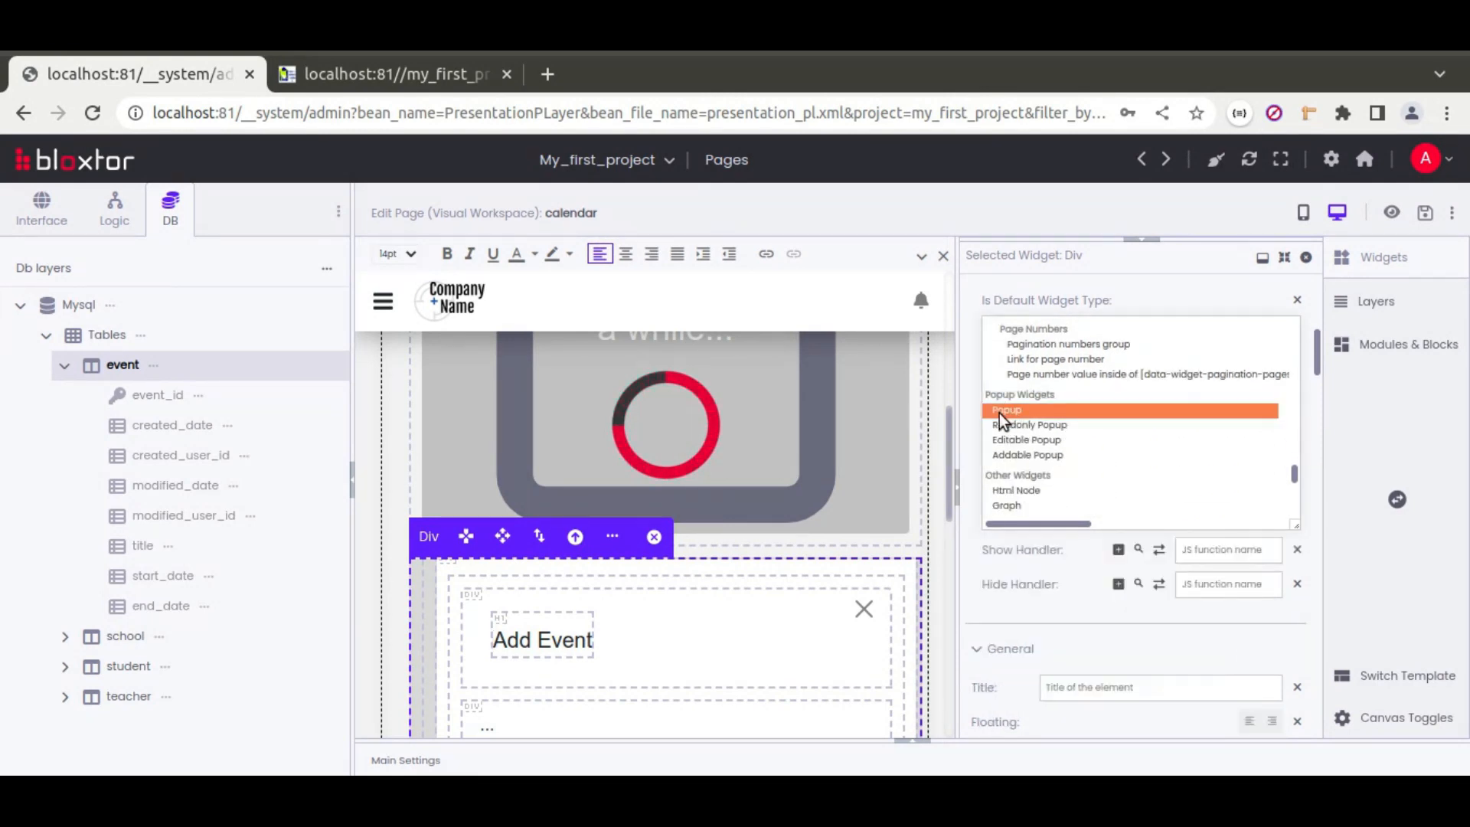
{"action": "left_click", "coordinate": [1424, 216]}
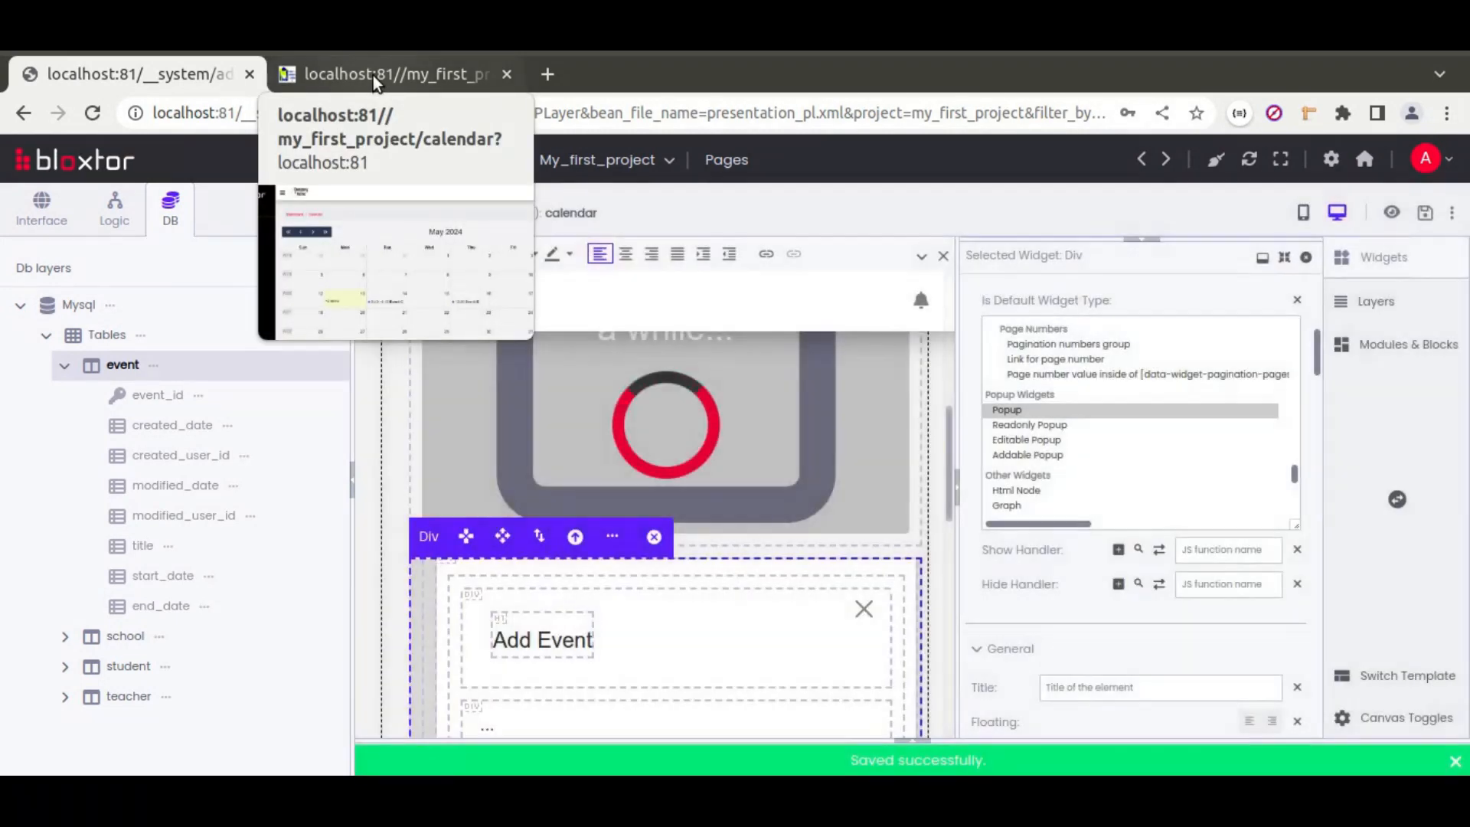
- Reload the calendar preview, add a test event titled "Event S" on May 8, 2024 and dismiss the message
{"action": "left_click", "coordinate": [374, 75]}
{"action": "left_click", "coordinate": [92, 112]}
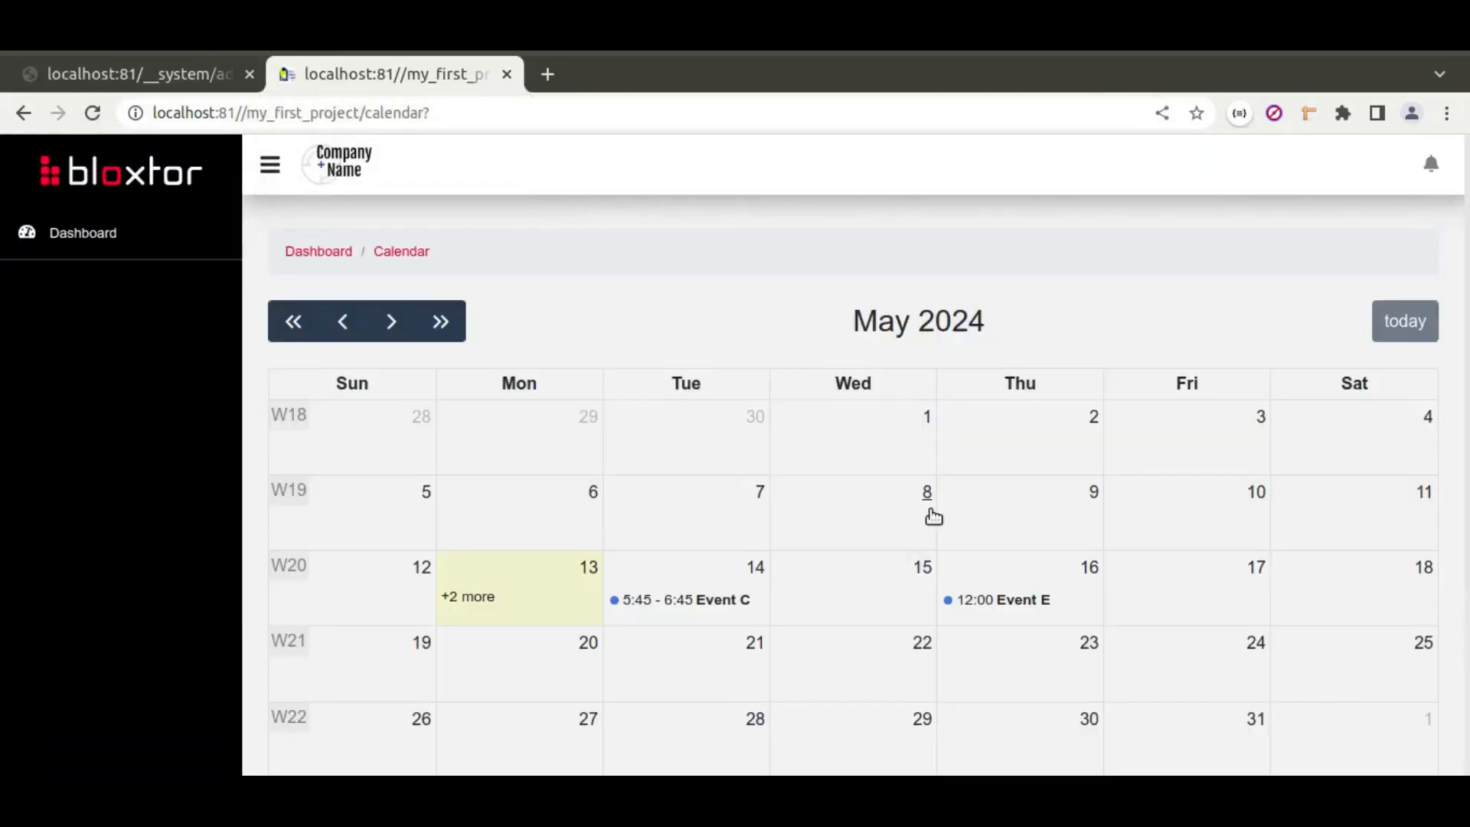
{"action": "left_click", "coordinate": [830, 521]}
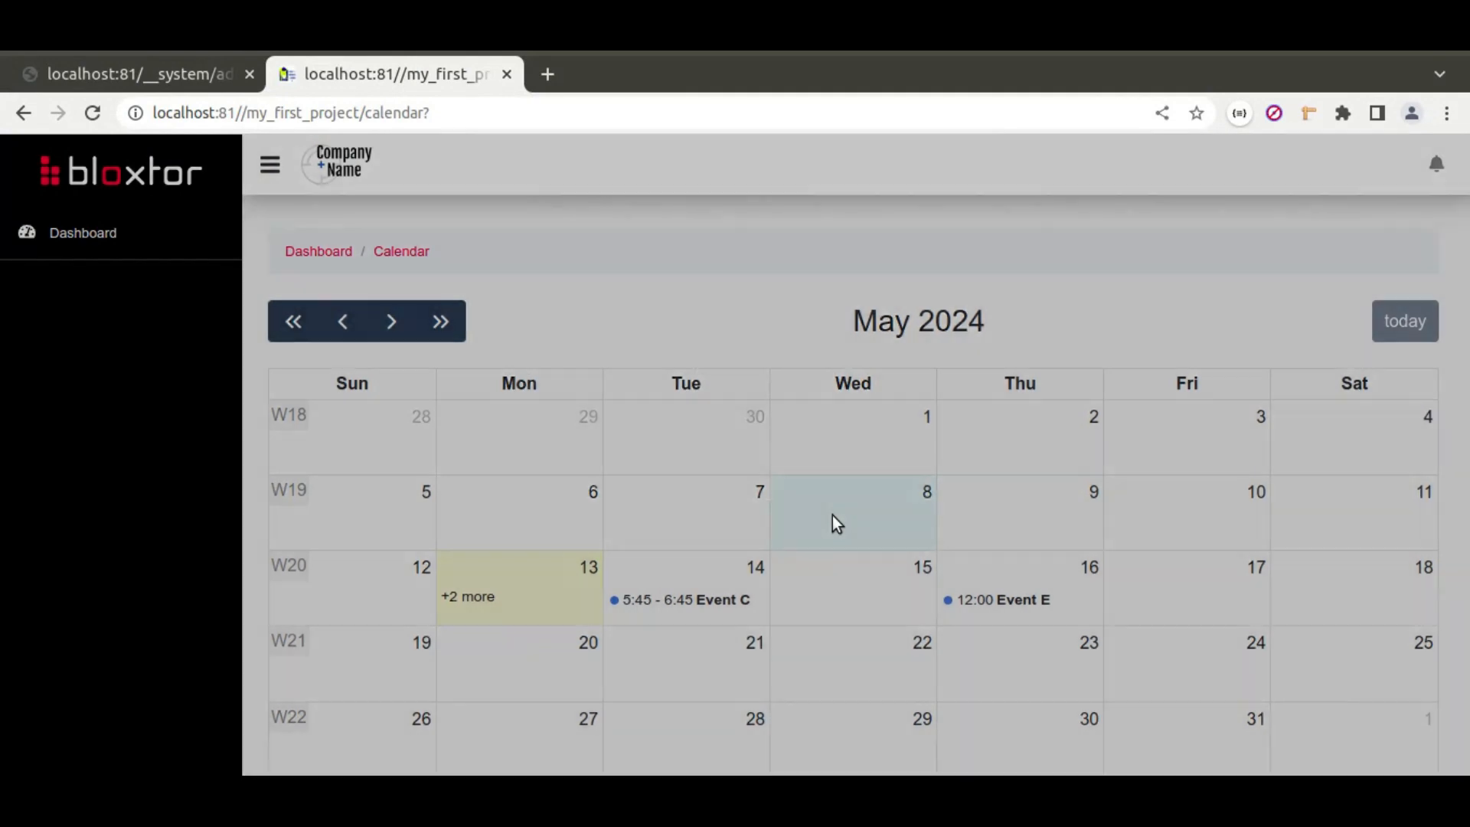
{"action": "left_click", "coordinate": [728, 291]}
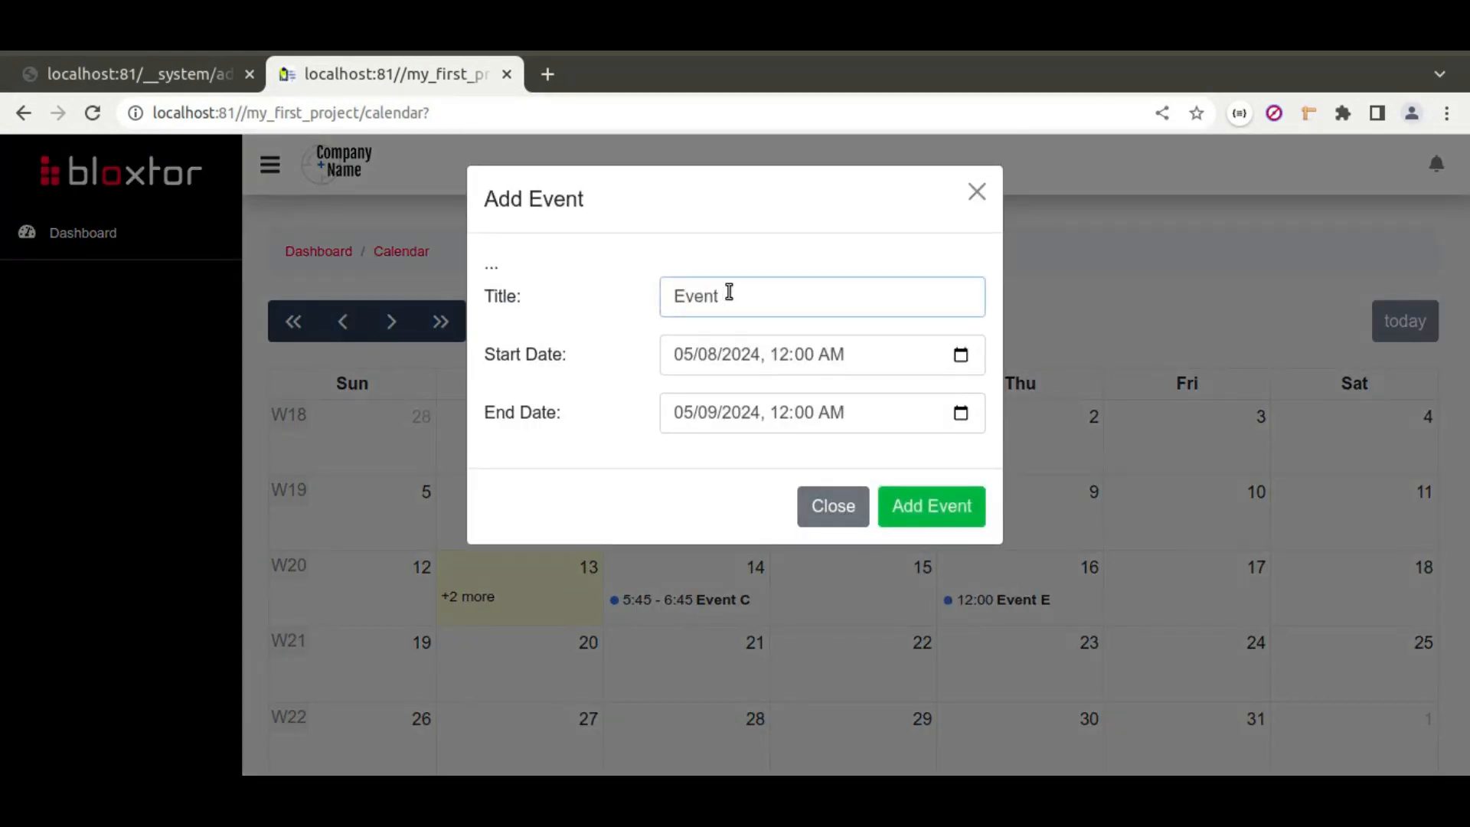
{"action": "left_click", "coordinate": [935, 506]}
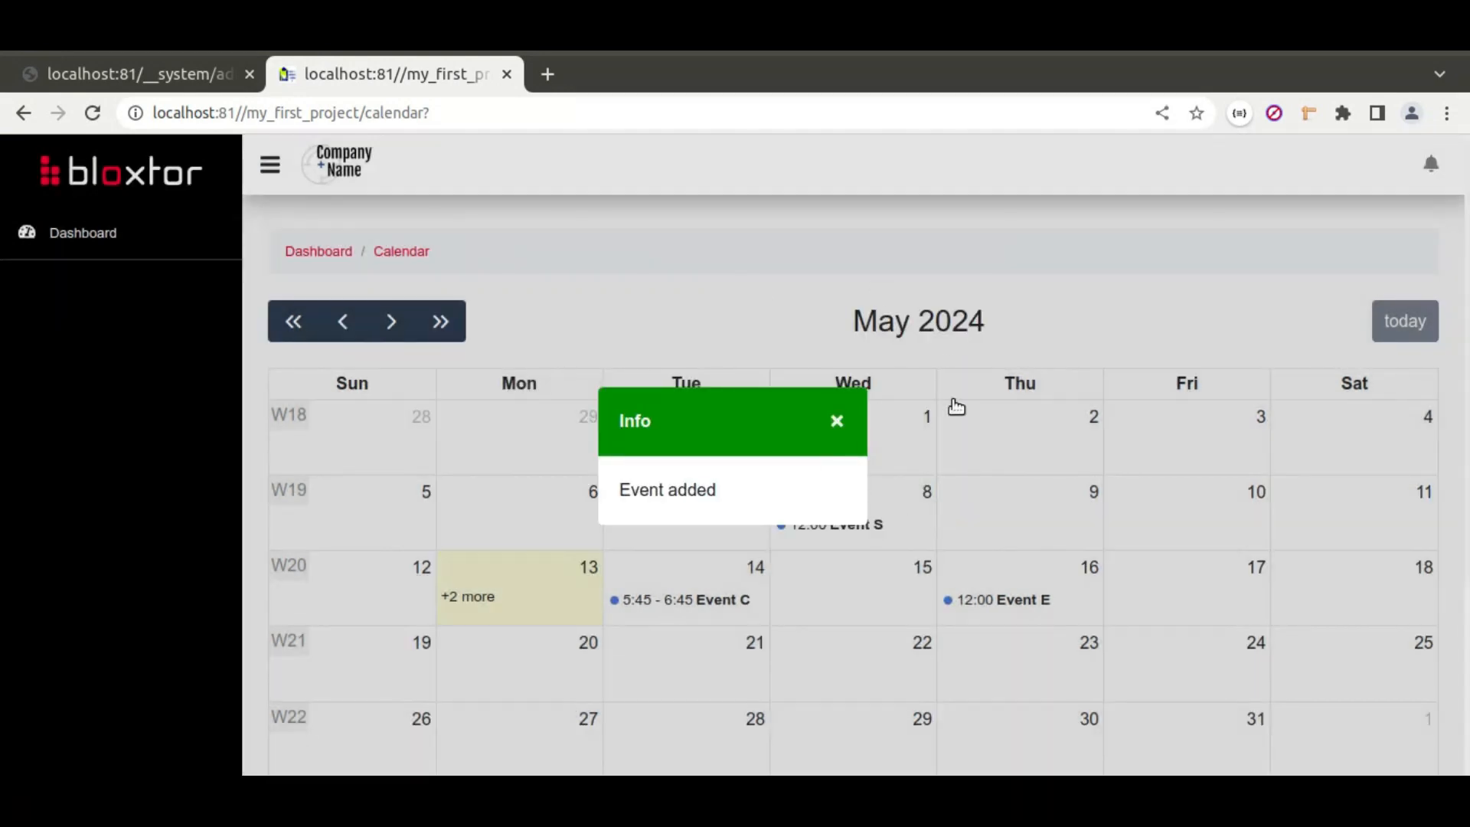
{"action": "left_click", "coordinate": [837, 421]}
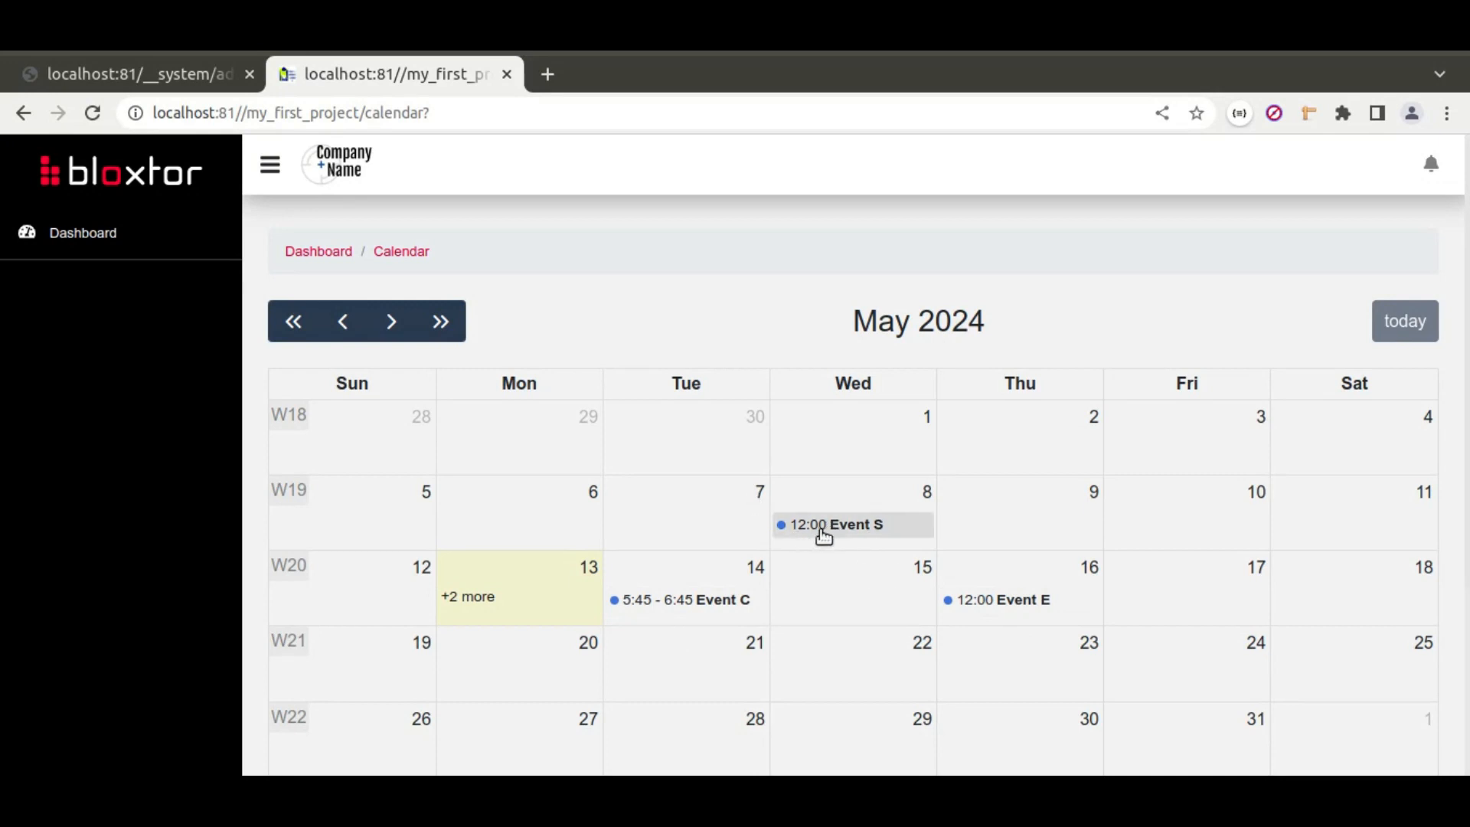
- Return to the page editor and add a Bootstrap v4 "Launch demo modal" widget below the Add Event popup
{"action": "left_click", "coordinate": [146, 75]}
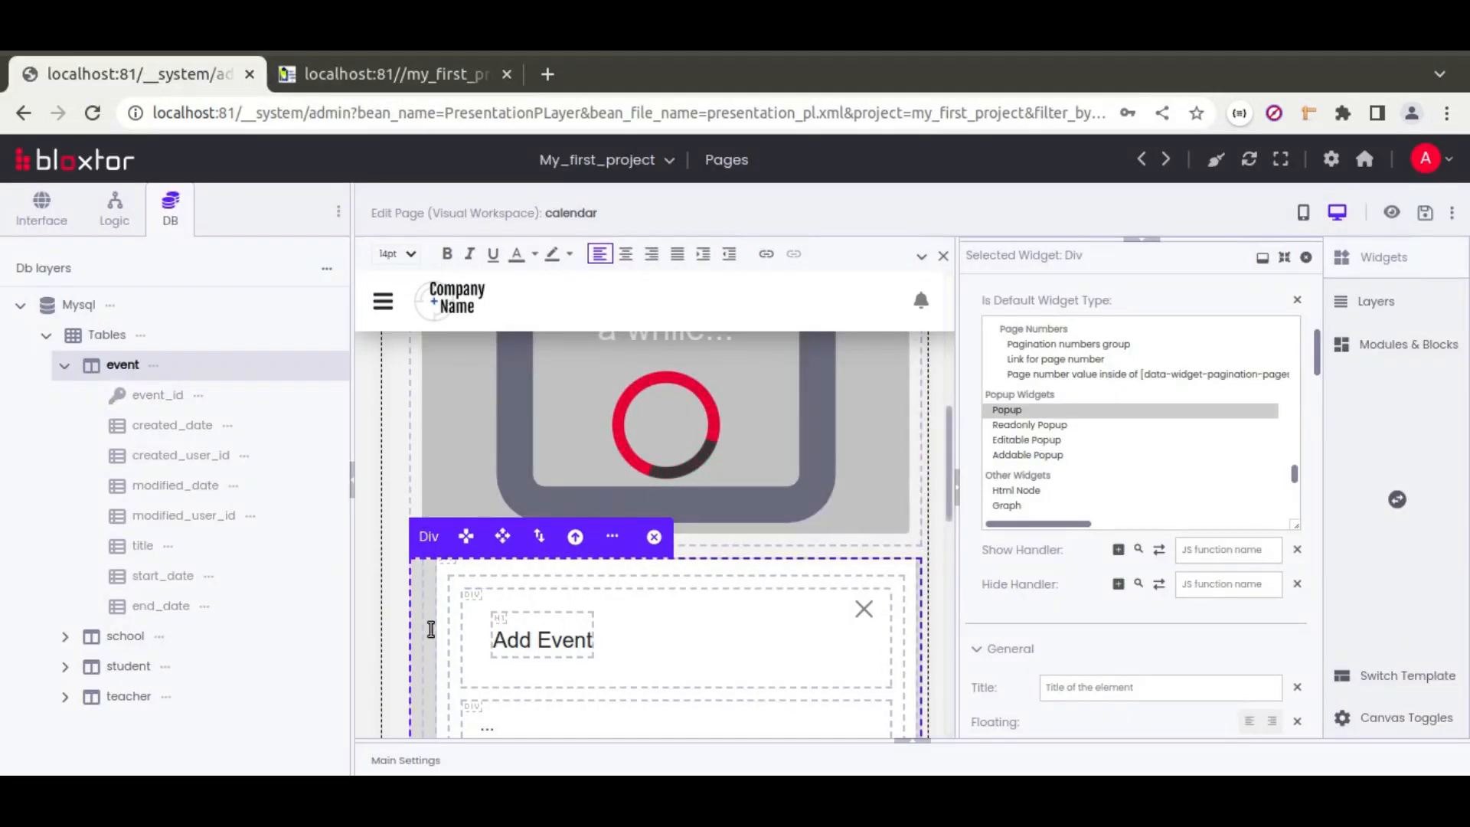
{"action": "scroll", "coordinate": [430, 628], "scroll_direction": "down", "scroll_amount": 10}
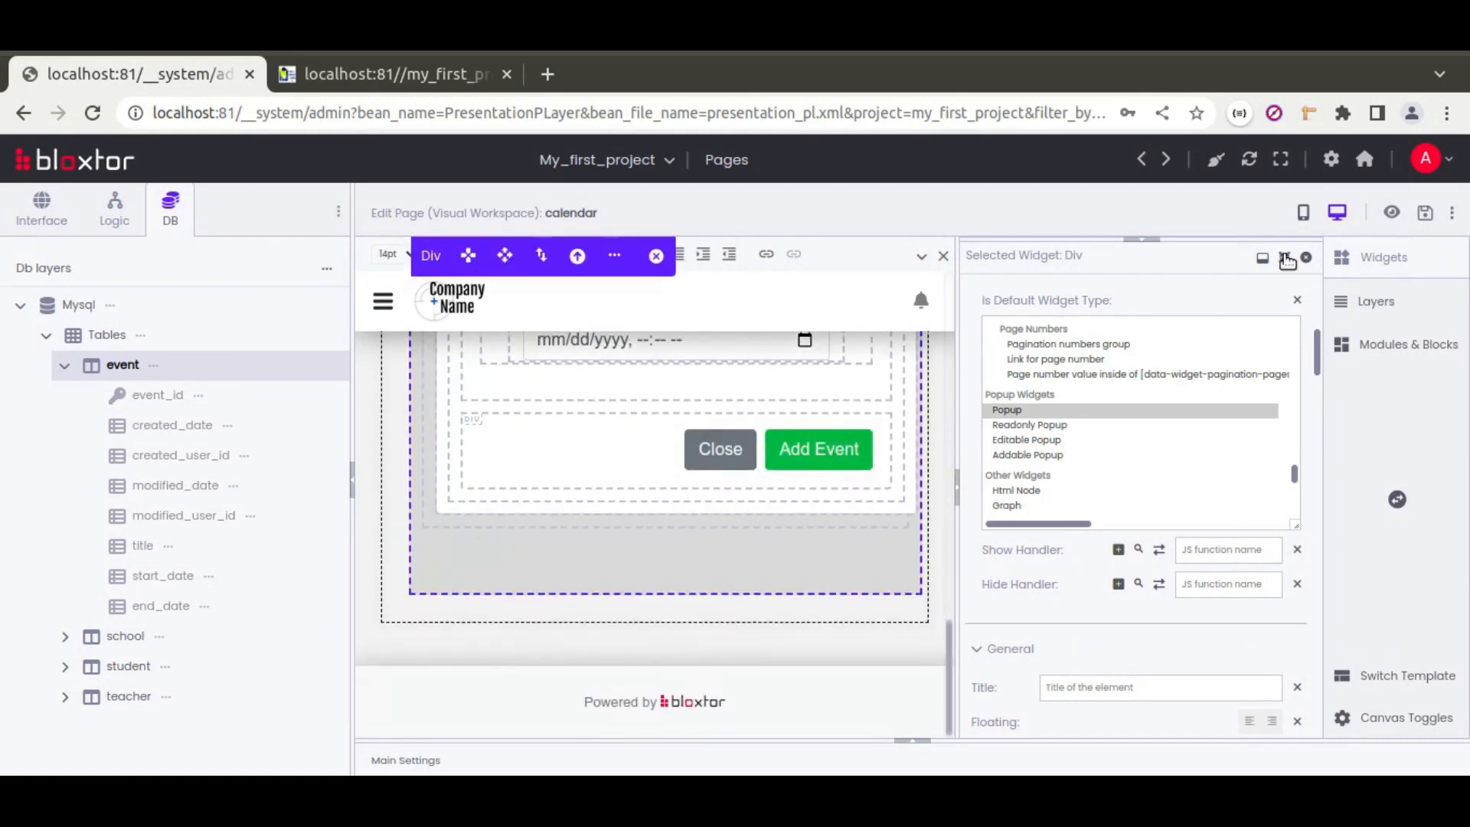
{"action": "left_click_drag", "start_coordinate": [1178, 250], "coordinate": [1133, 622]}
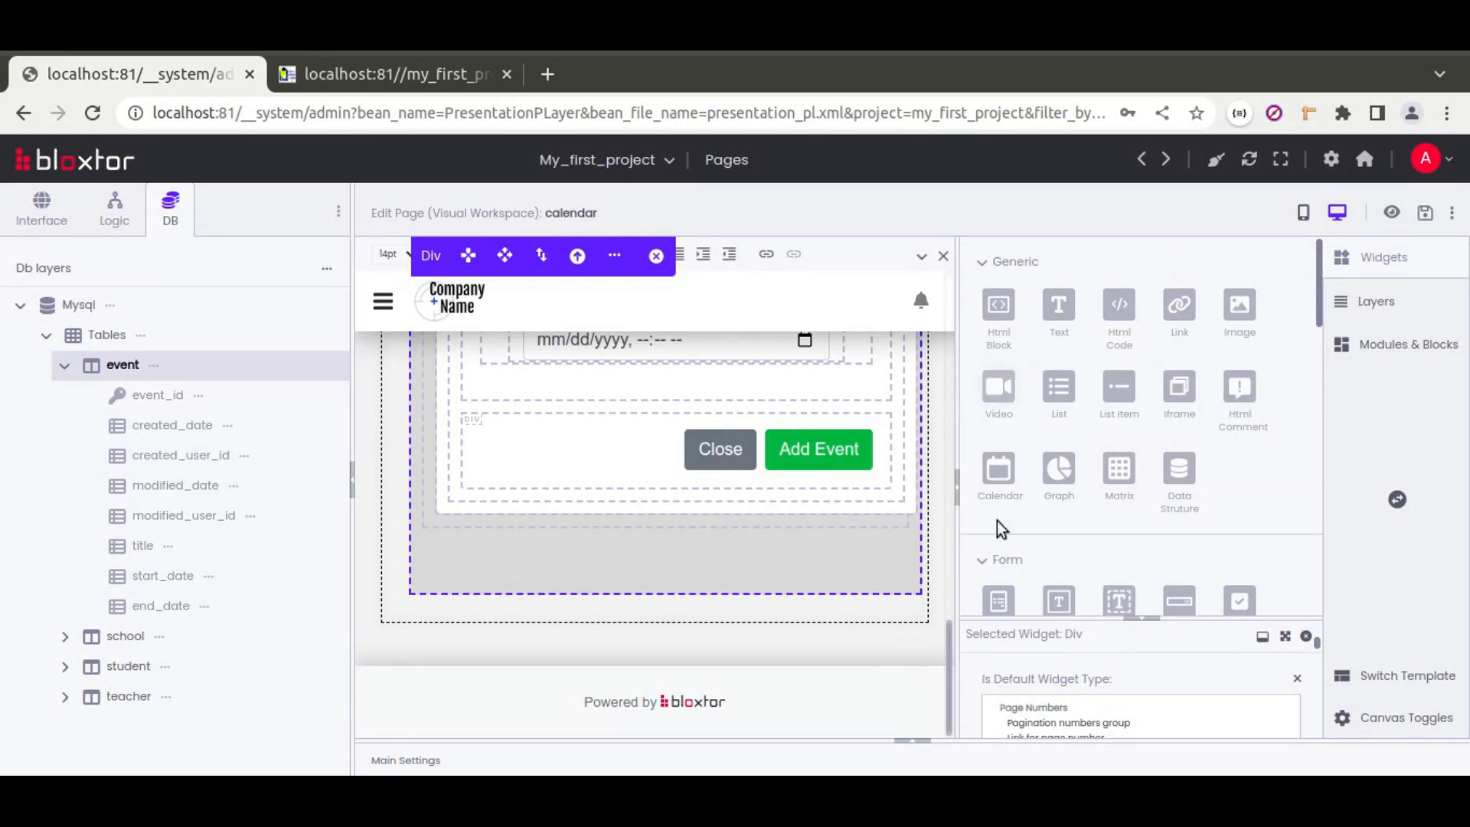
{"action": "scroll", "coordinate": [1124, 505], "scroll_direction": "down", "scroll_amount": 3}
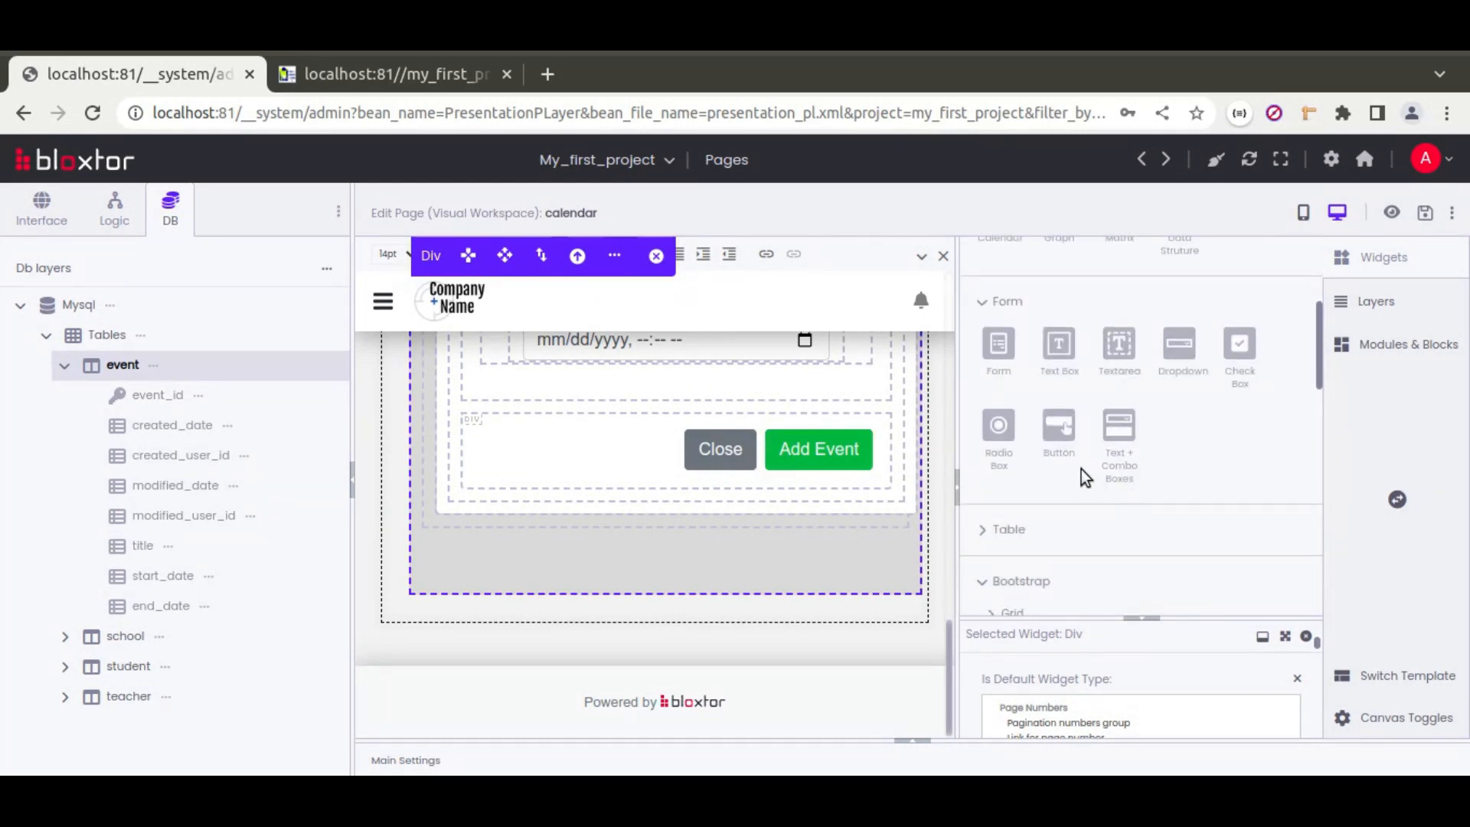
{"action": "scroll", "coordinate": [1081, 470], "scroll_direction": "down", "scroll_amount": 2}
{"action": "scroll", "coordinate": [1080, 470], "scroll_direction": "down", "scroll_amount": 3}
{"action": "left_click_drag", "start_coordinate": [1128, 399], "coordinate": [790, 617]}
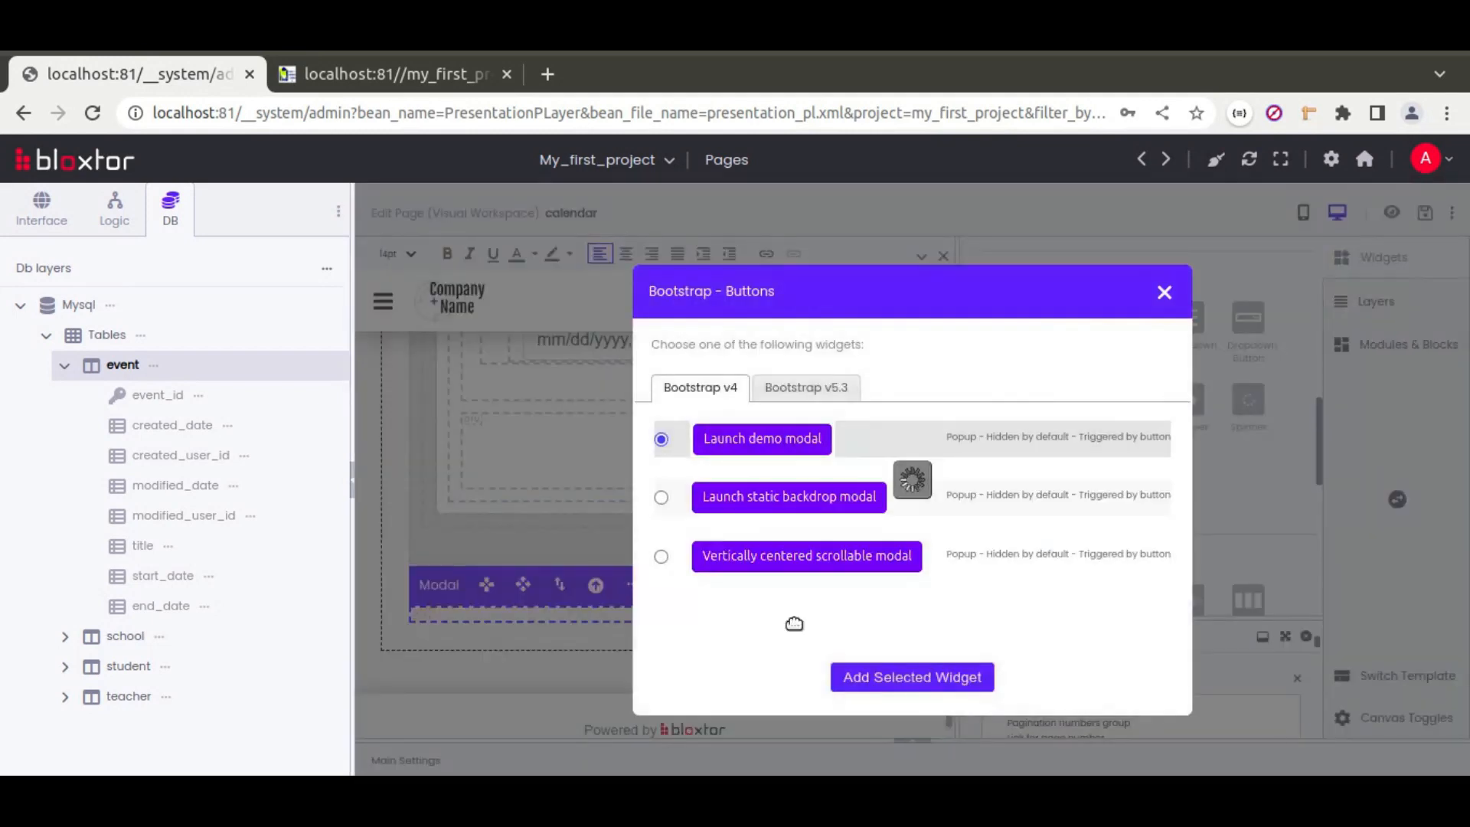
{"action": "left_click", "coordinate": [849, 677]}
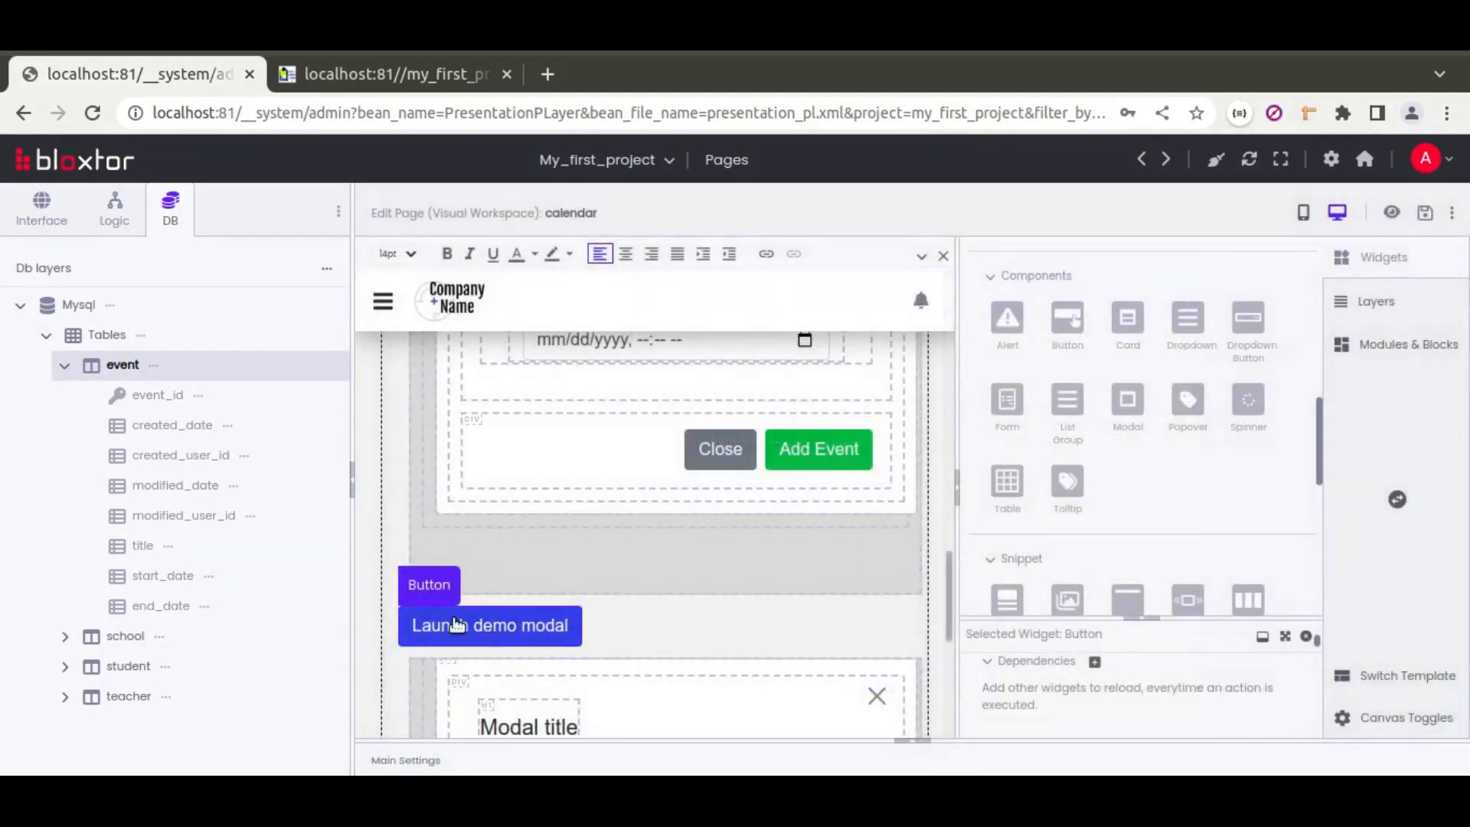
- Delete the "Launch demo modal" button above the new modal
{"action": "left_click", "coordinate": [490, 624]}
{"action": "left_click", "coordinate": [661, 585]}
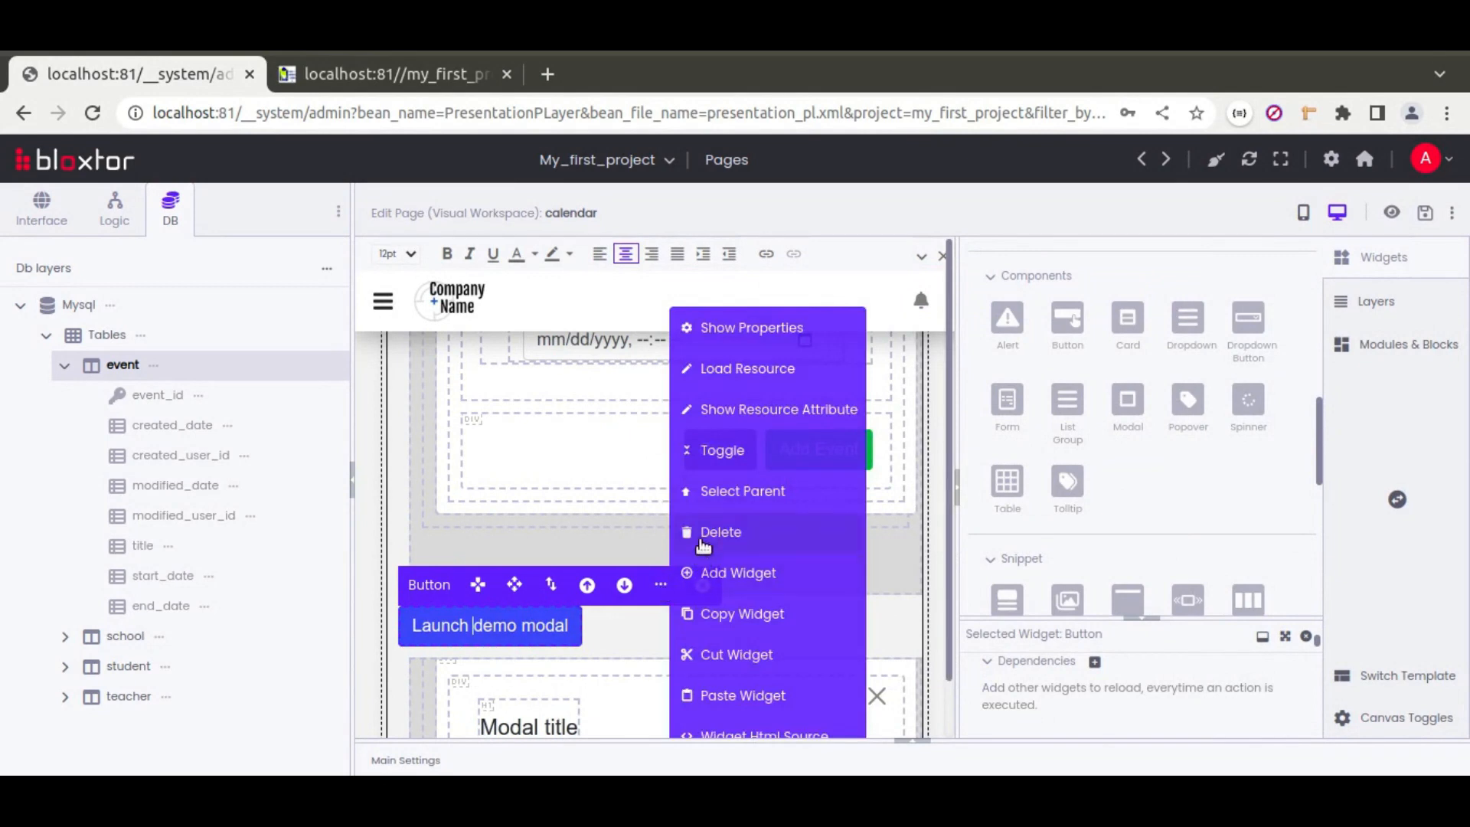
{"action": "left_click", "coordinate": [701, 538]}
{"action": "left_click", "coordinate": [913, 239]}
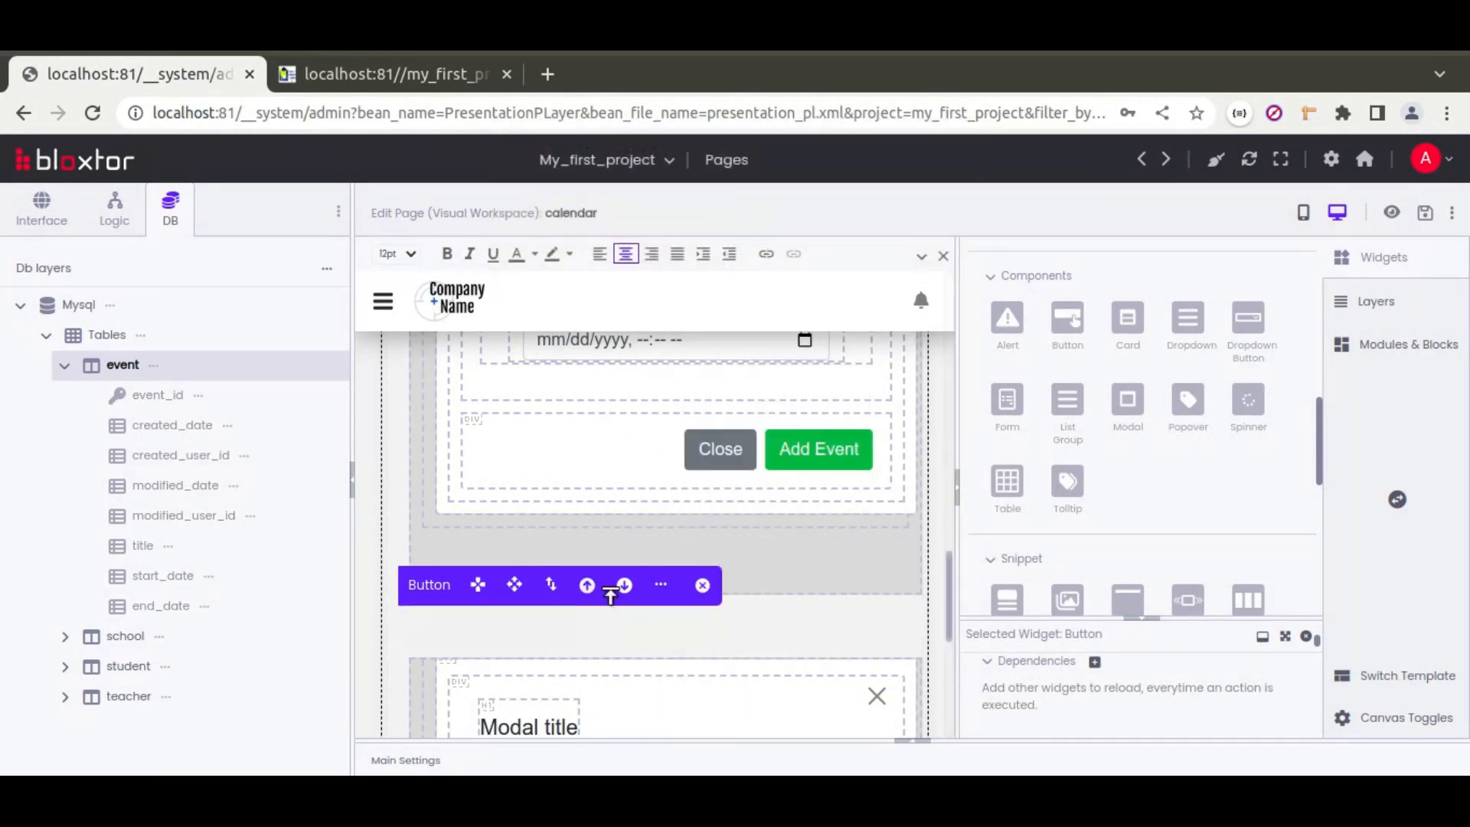
- Replace the new modal's title text with "Edit Event"
{"action": "left_click", "coordinate": [502, 672]}
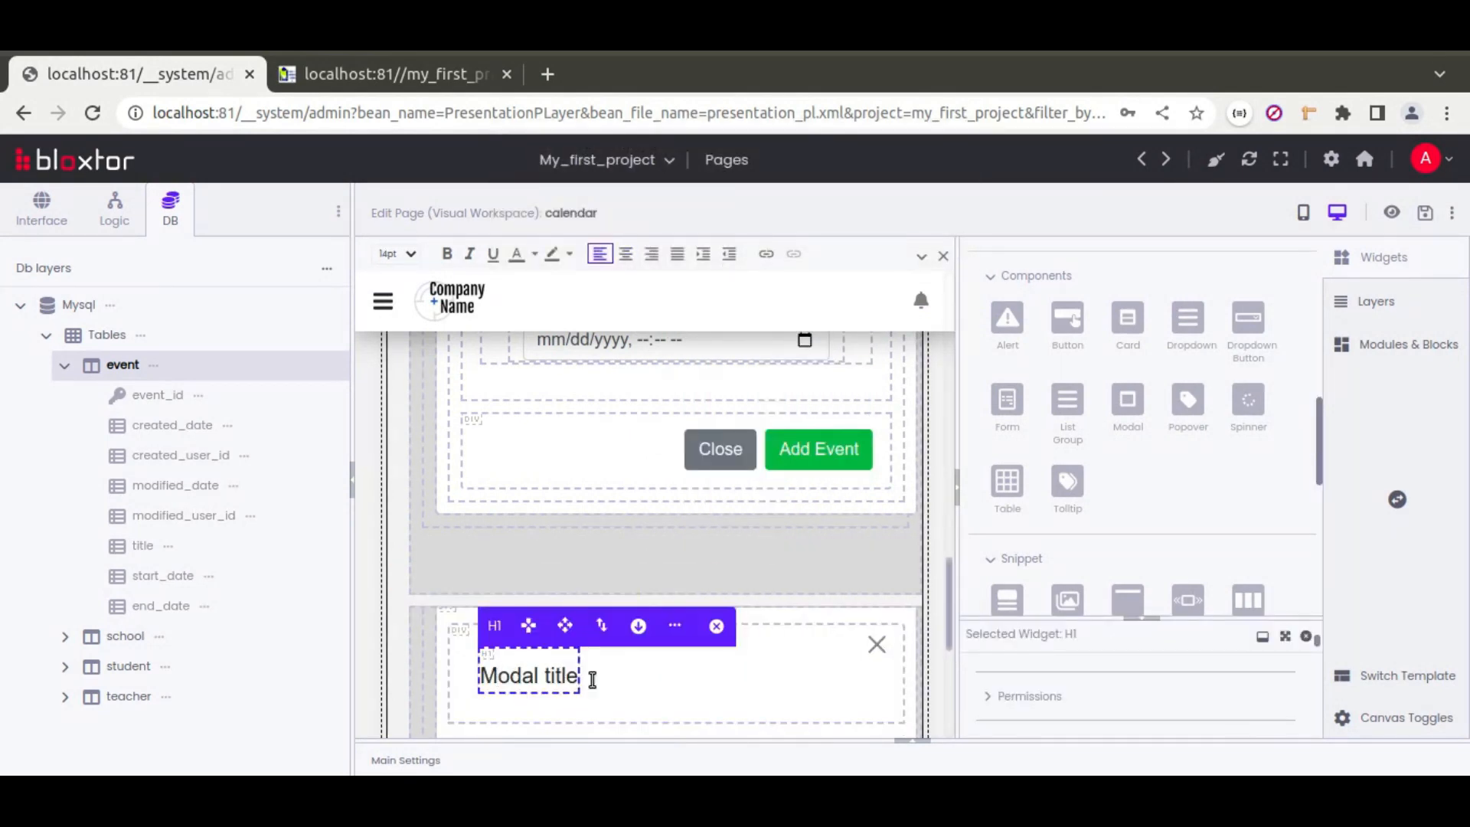
{"action": "type", "text": "Edit Even"}
{"action": "type", "text": "t"}
{"action": "key", "text": "shift+End"}
{"action": "key", "text": "Delete"}
- Insert a Form widget inside the Edit Event modal, above its header section
{"action": "scroll", "coordinate": [689, 511], "scroll_direction": "down", "scroll_amount": 3}
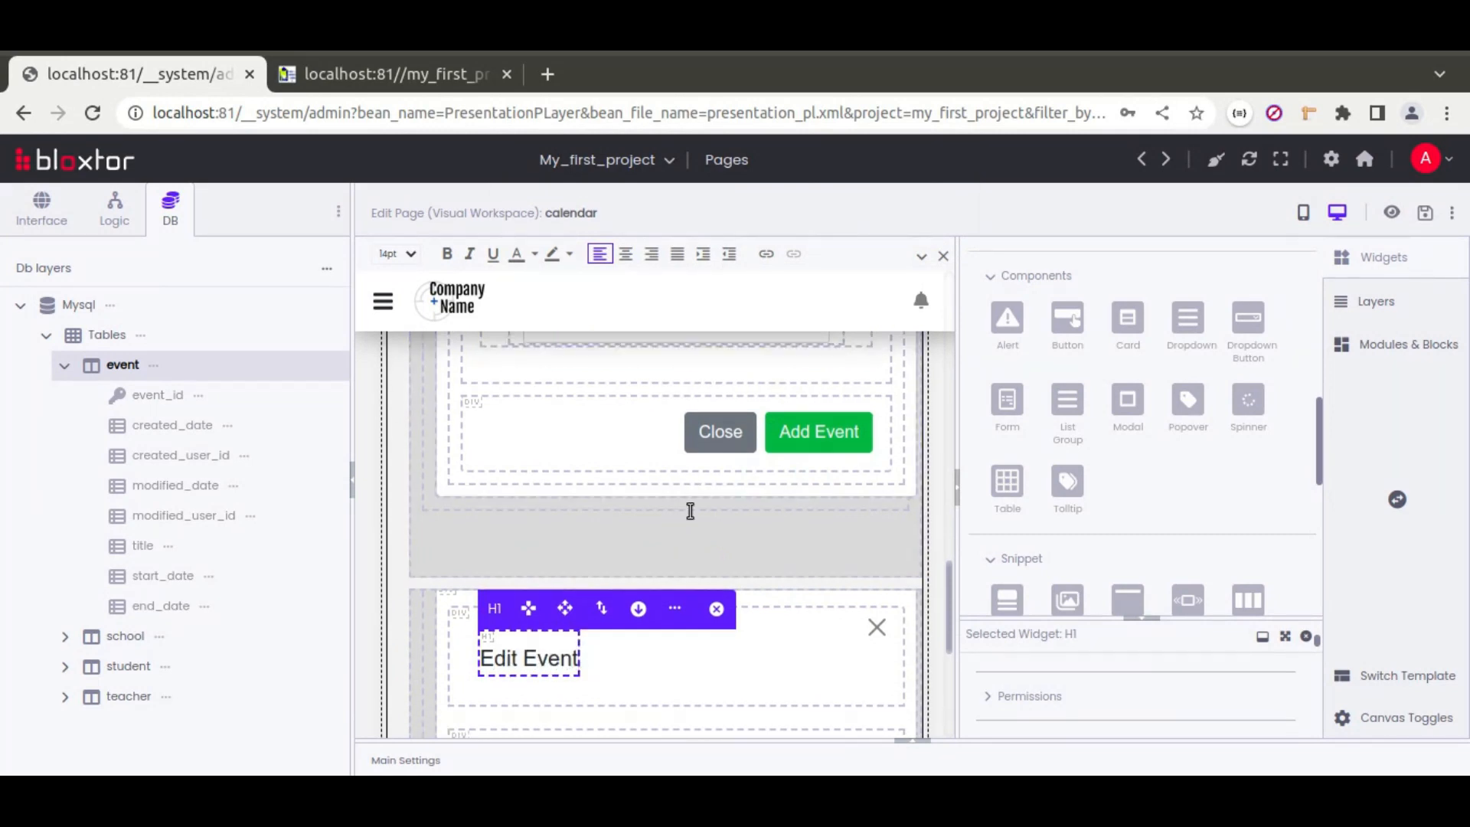
{"action": "scroll", "coordinate": [585, 565], "scroll_direction": "up", "scroll_amount": 1}
{"action": "scroll", "coordinate": [586, 566], "scroll_direction": "up", "scroll_amount": 1}
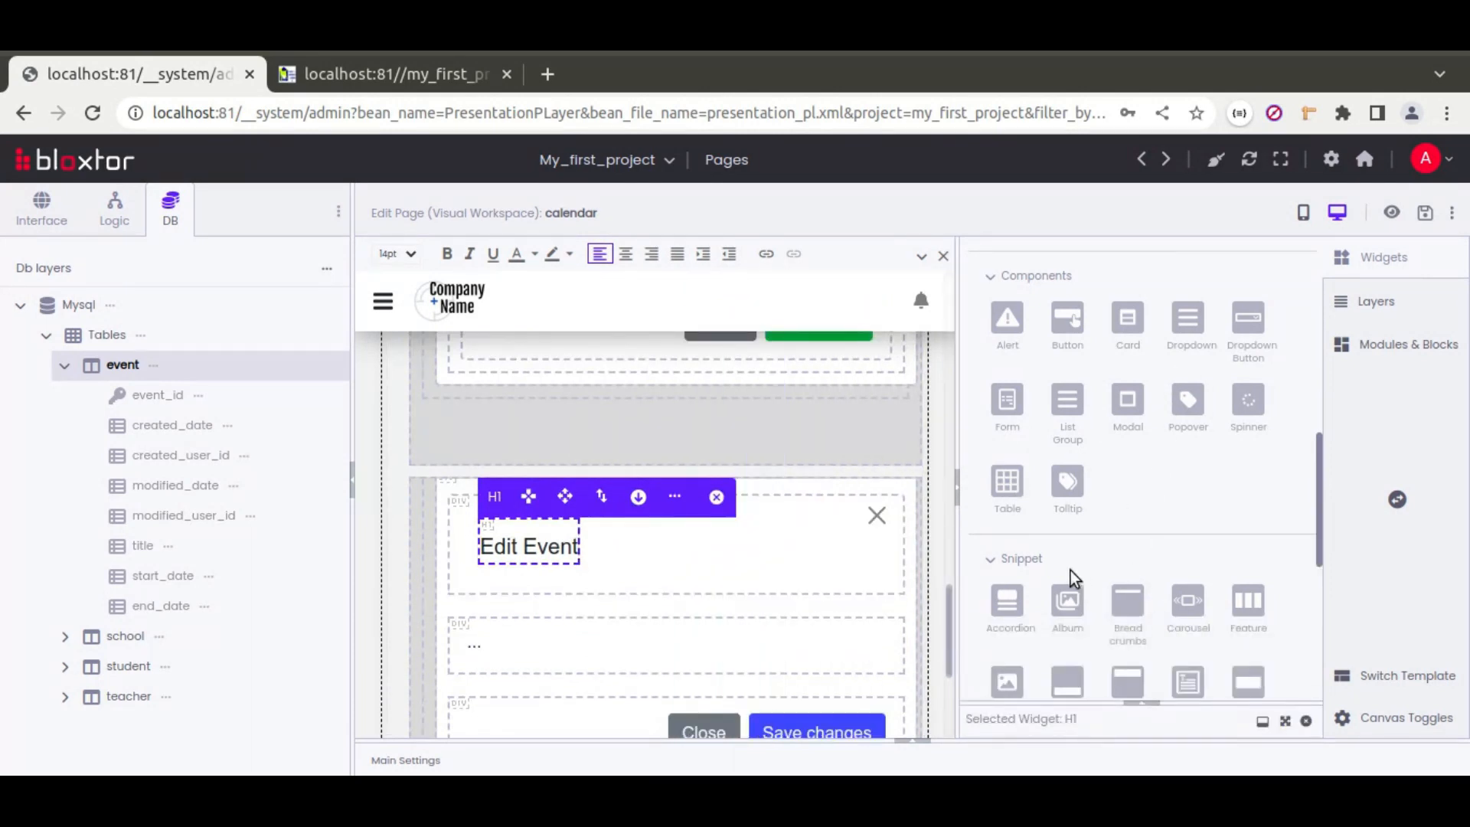
{"action": "scroll", "coordinate": [1034, 474], "scroll_direction": "up", "scroll_amount": 6}
{"action": "left_click_drag", "start_coordinate": [998, 605], "coordinate": [461, 605]}
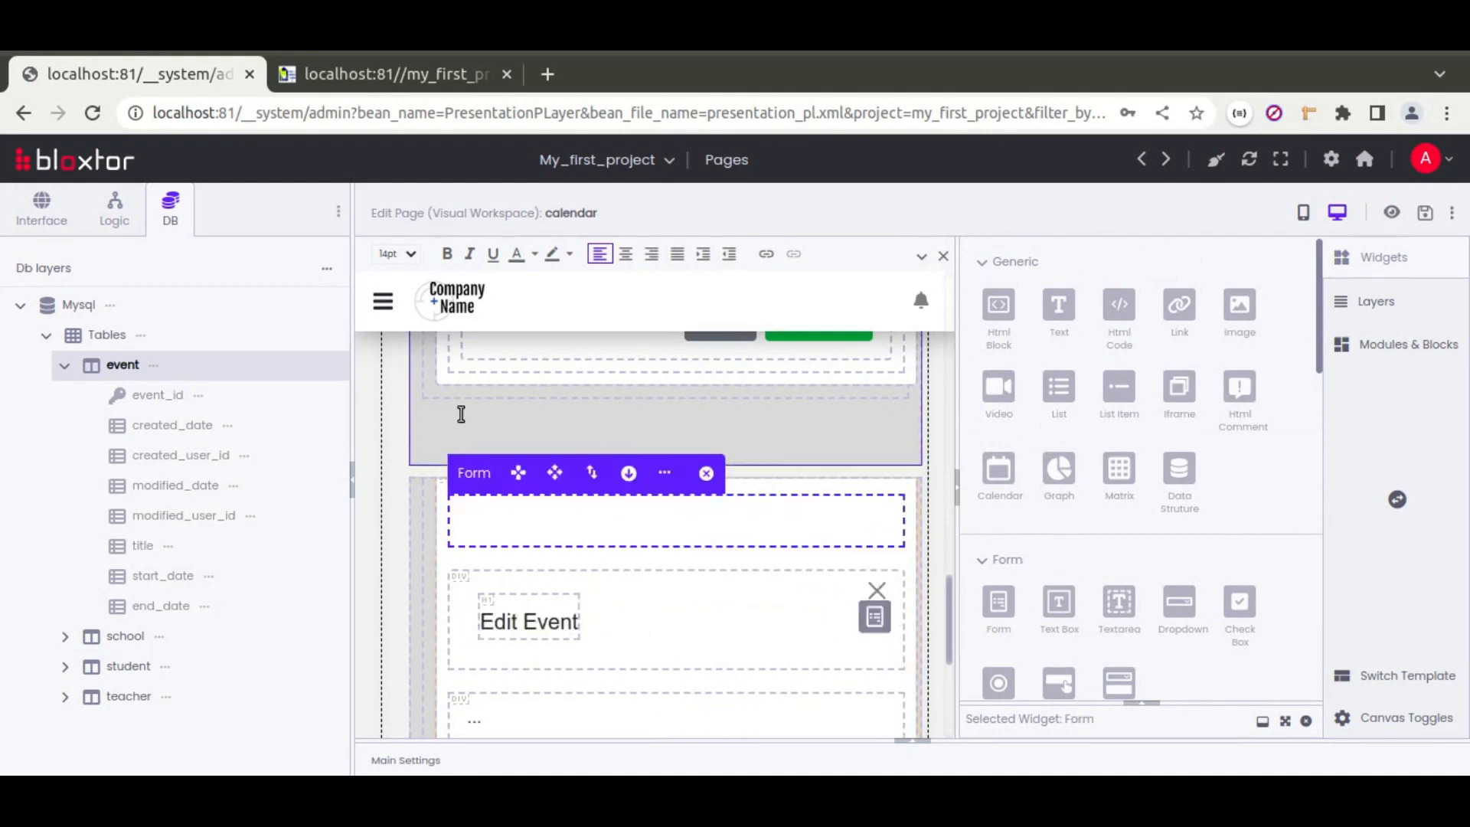
- Move the Edit Event modal's header, body and footer sections inside the new form, in that order
{"action": "left_click", "coordinate": [664, 616]}
{"action": "left_click_drag", "start_coordinate": [507, 552], "coordinate": [508, 520]}
{"action": "left_click", "coordinate": [507, 665]}
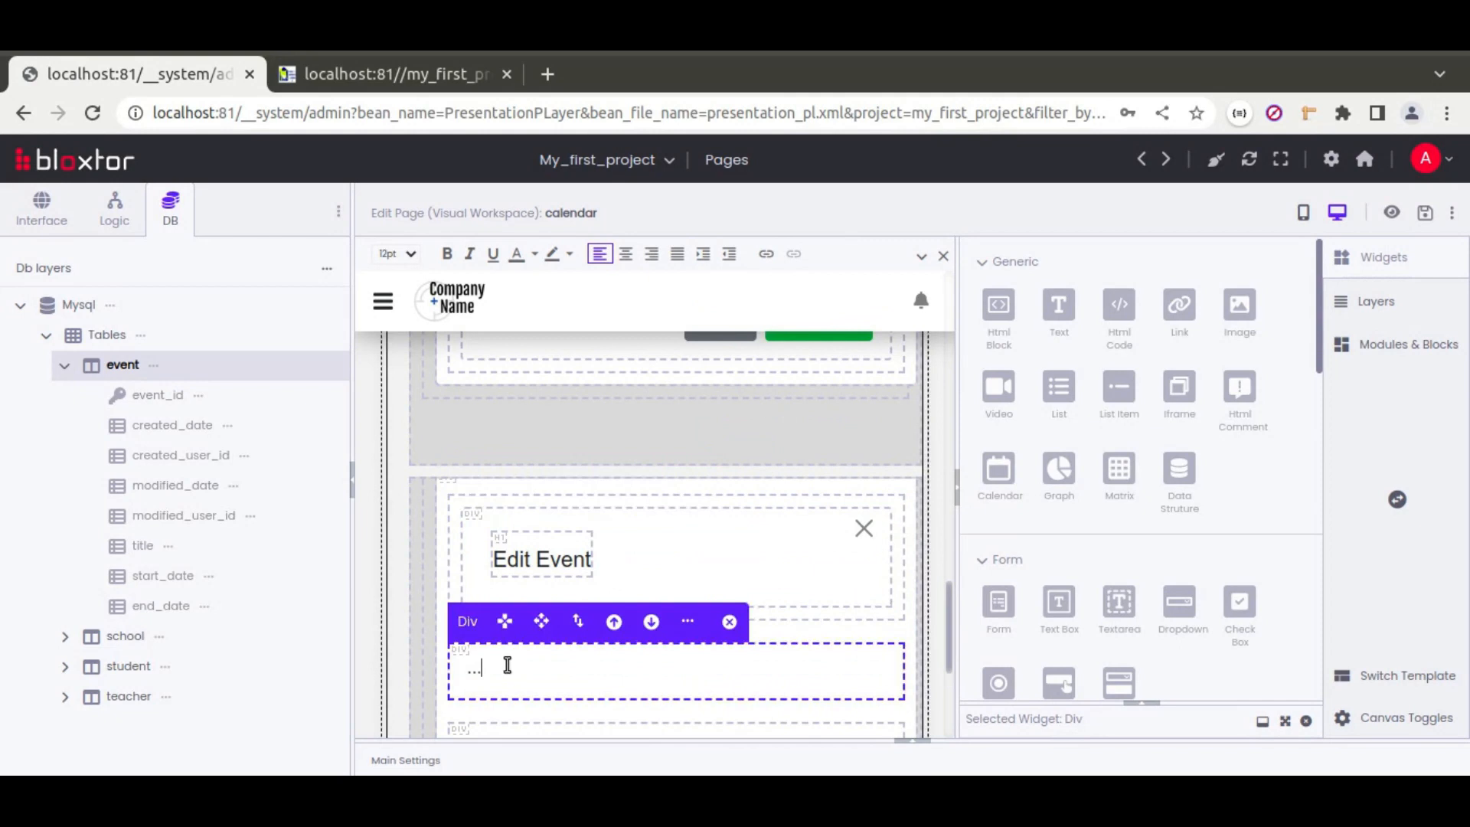
{"action": "mouse_move", "coordinate": [499, 621]}
{"action": "left_mouse_down"}
{"action": "mouse_move", "coordinate": [521, 603]}
{"action": "mouse_move", "coordinate": [489, 597]}
{"action": "mouse_move", "coordinate": [470, 624]}
{"action": "left_mouse_up"}
{"action": "scroll", "coordinate": [531, 653], "scroll_direction": "down", "scroll_amount": 3}
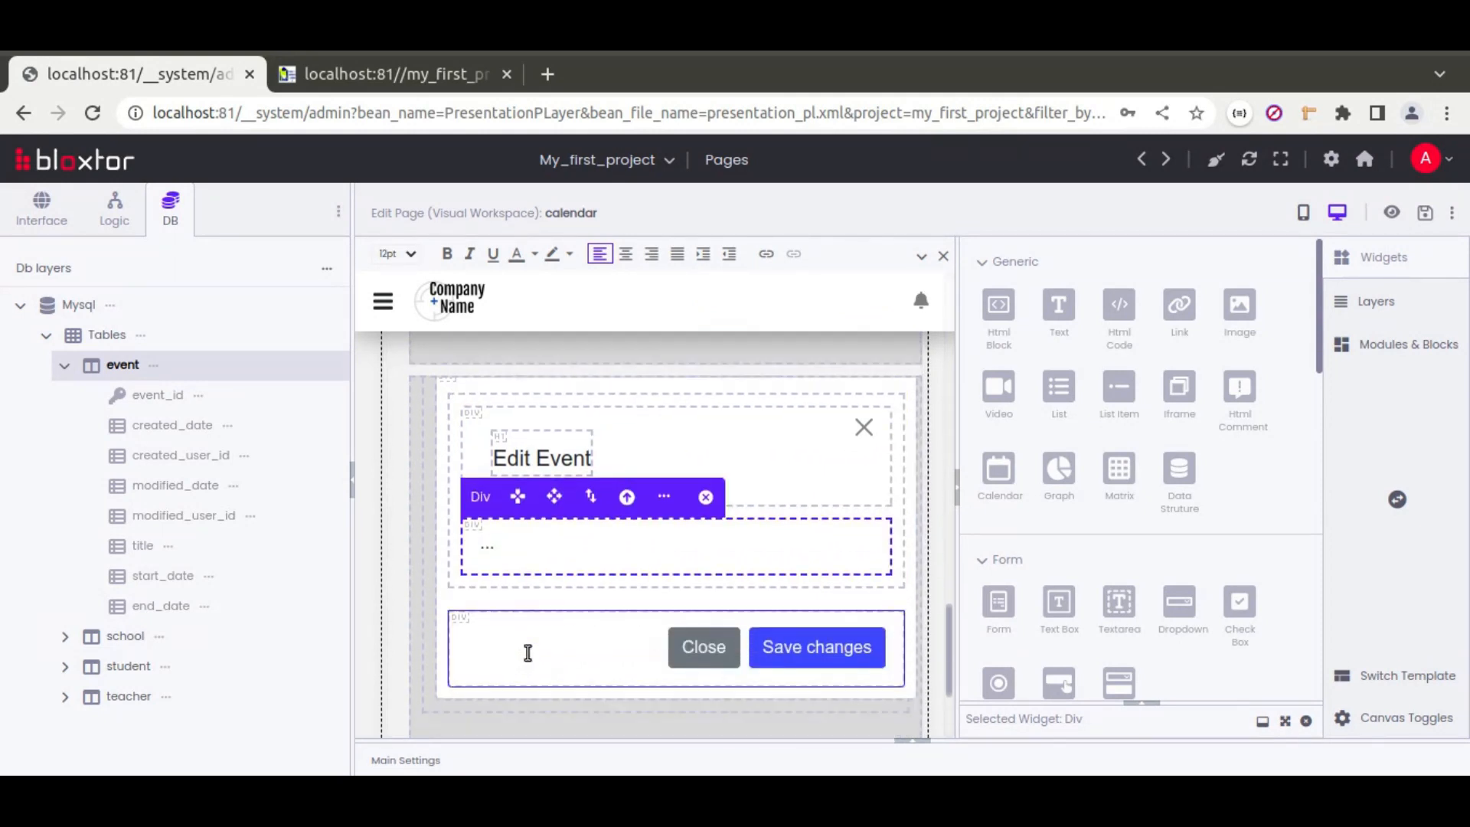
{"action": "left_click", "coordinate": [522, 626]}
{"action": "left_click_drag", "start_coordinate": [501, 561], "coordinate": [503, 564]}
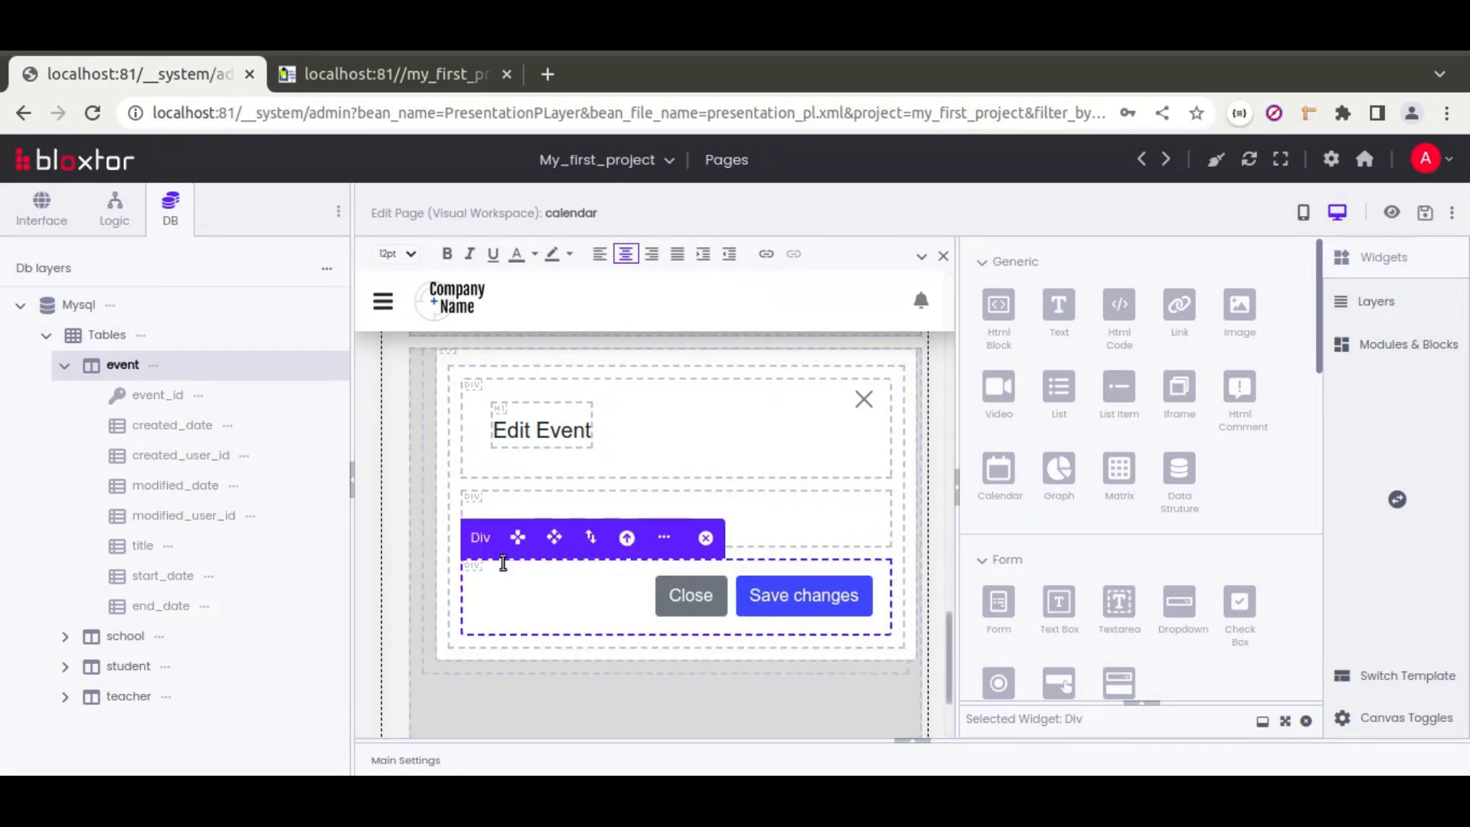
- Rename the dismiss attribute to data-bs-dismiss on the Edit Event modal's Close button and on its header close icon
{"action": "left_click", "coordinate": [451, 544]}
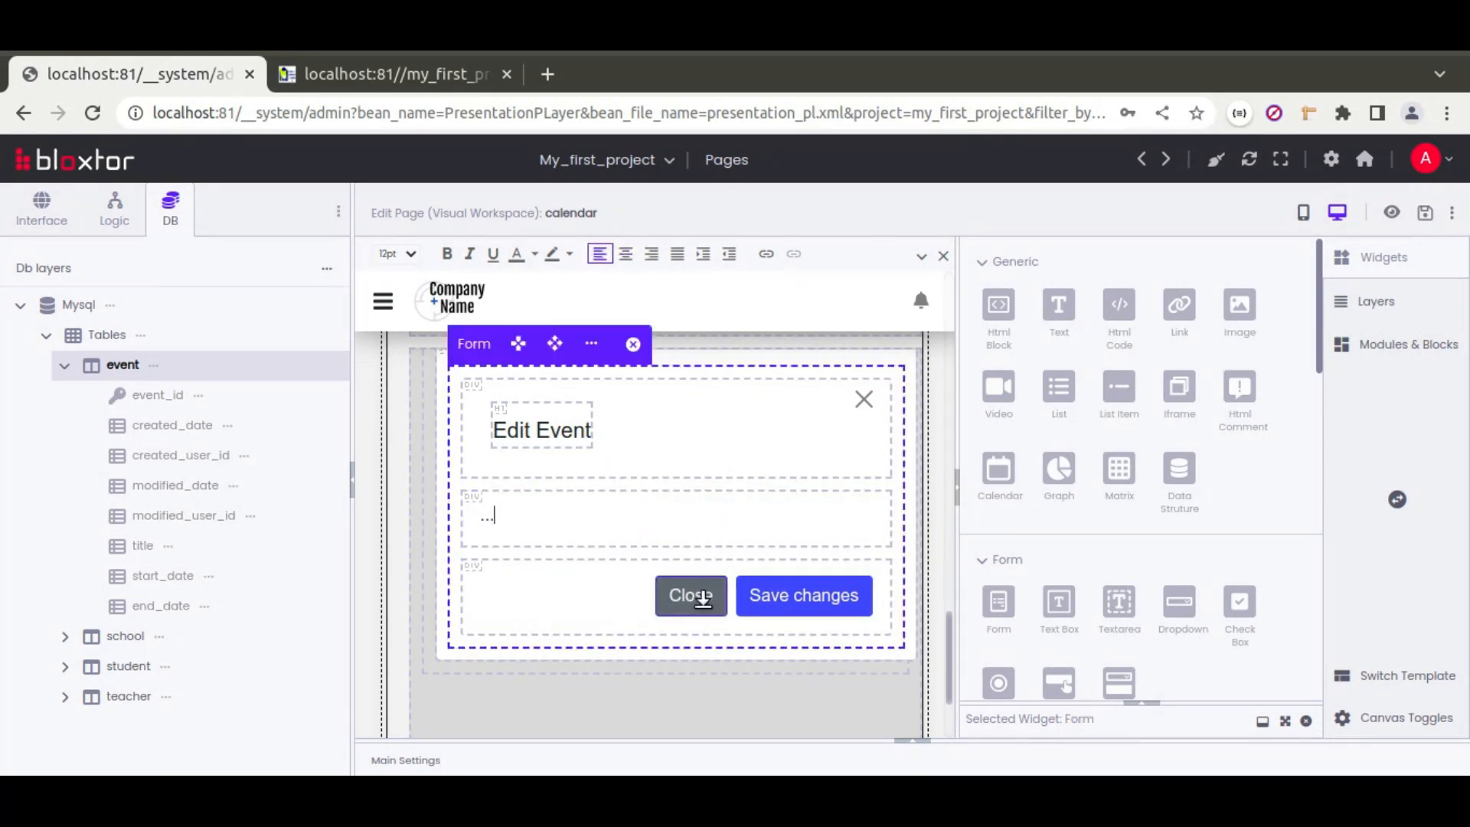
{"action": "left_click", "coordinate": [762, 596]}
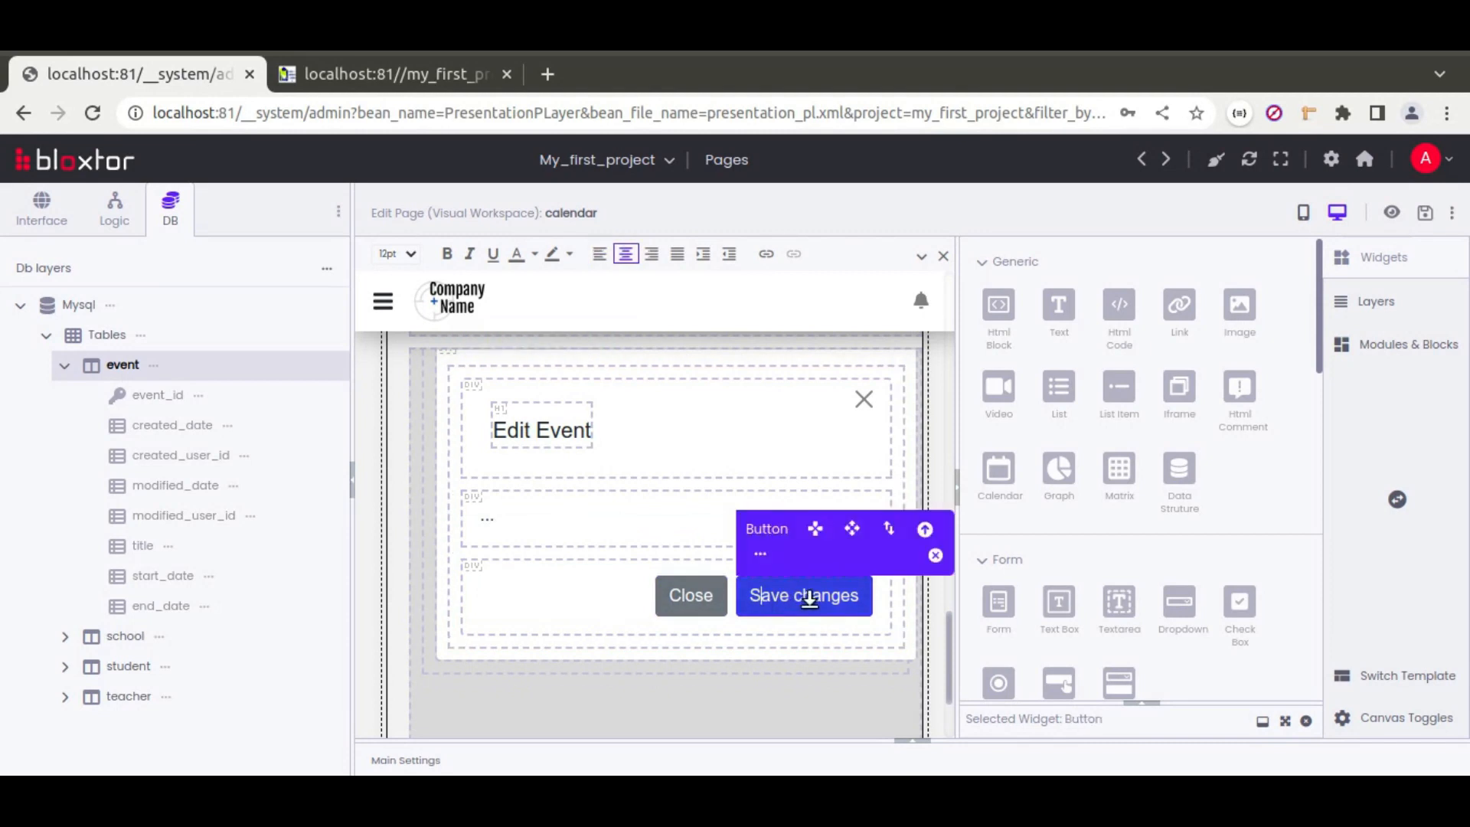
{"action": "left_click", "coordinate": [683, 597]}
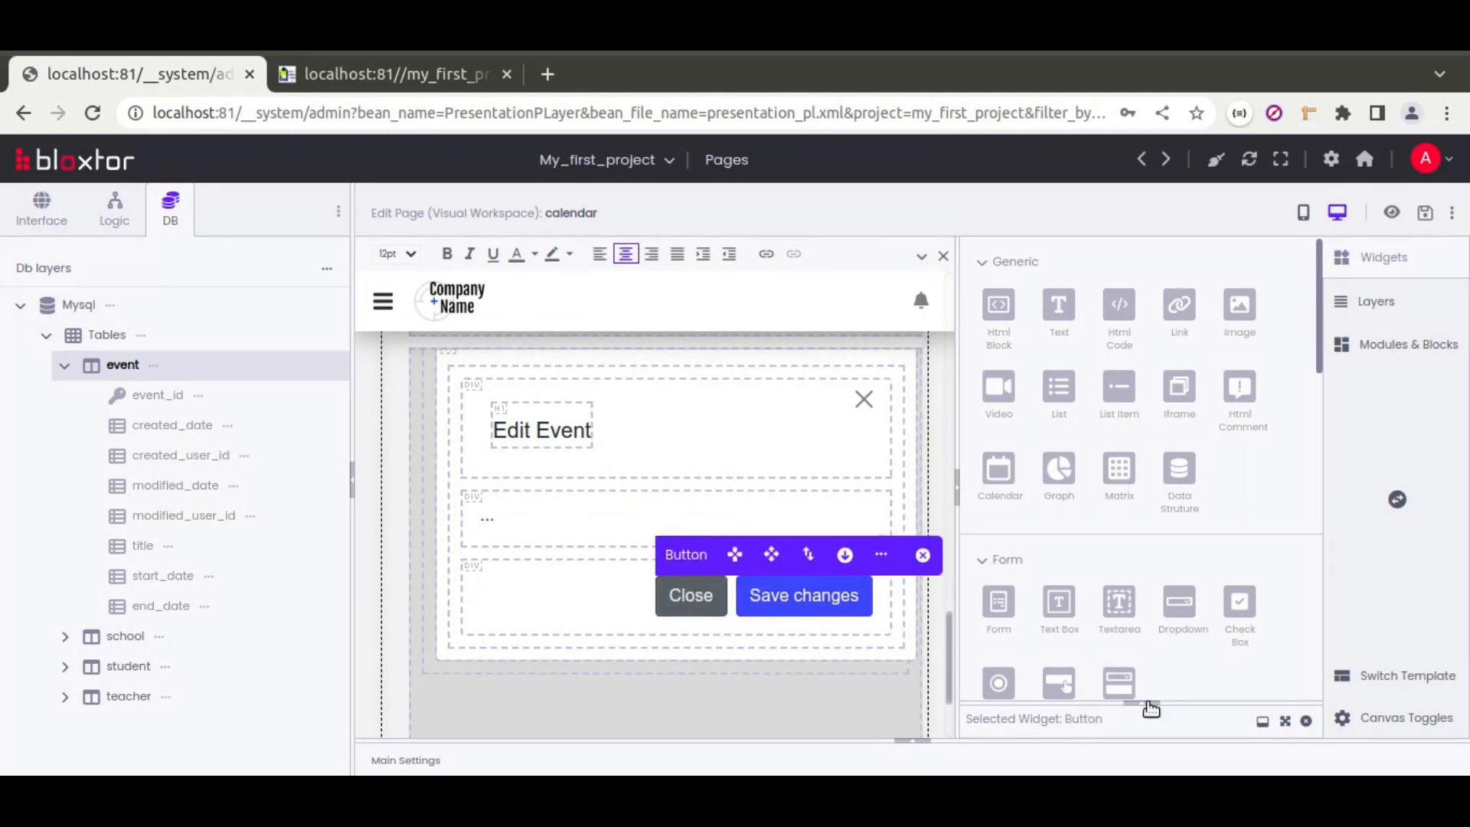
{"action": "left_click", "coordinate": [1148, 704]}
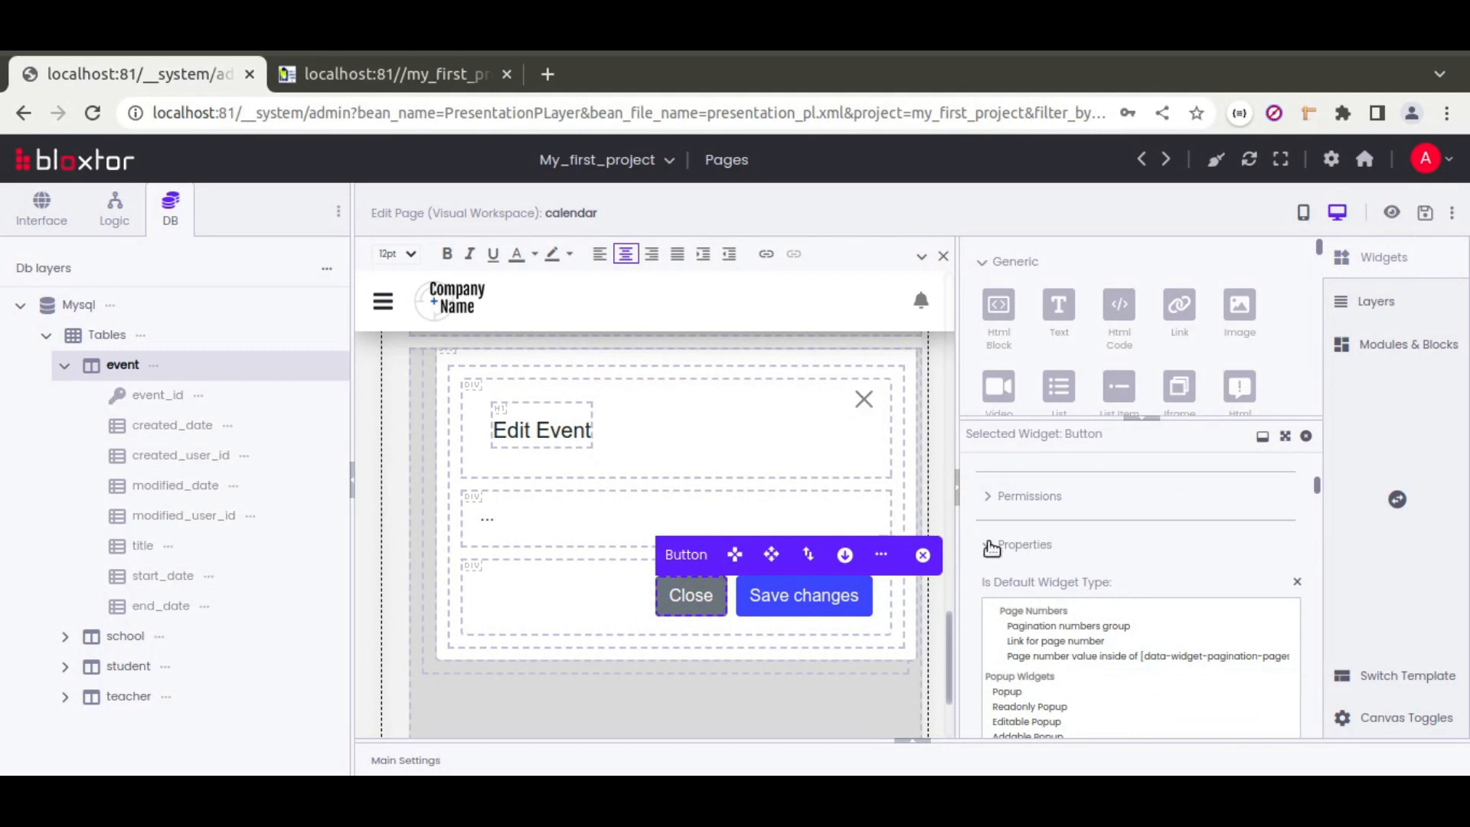
{"action": "scroll", "coordinate": [967, 577], "scroll_direction": "down", "scroll_amount": 15}
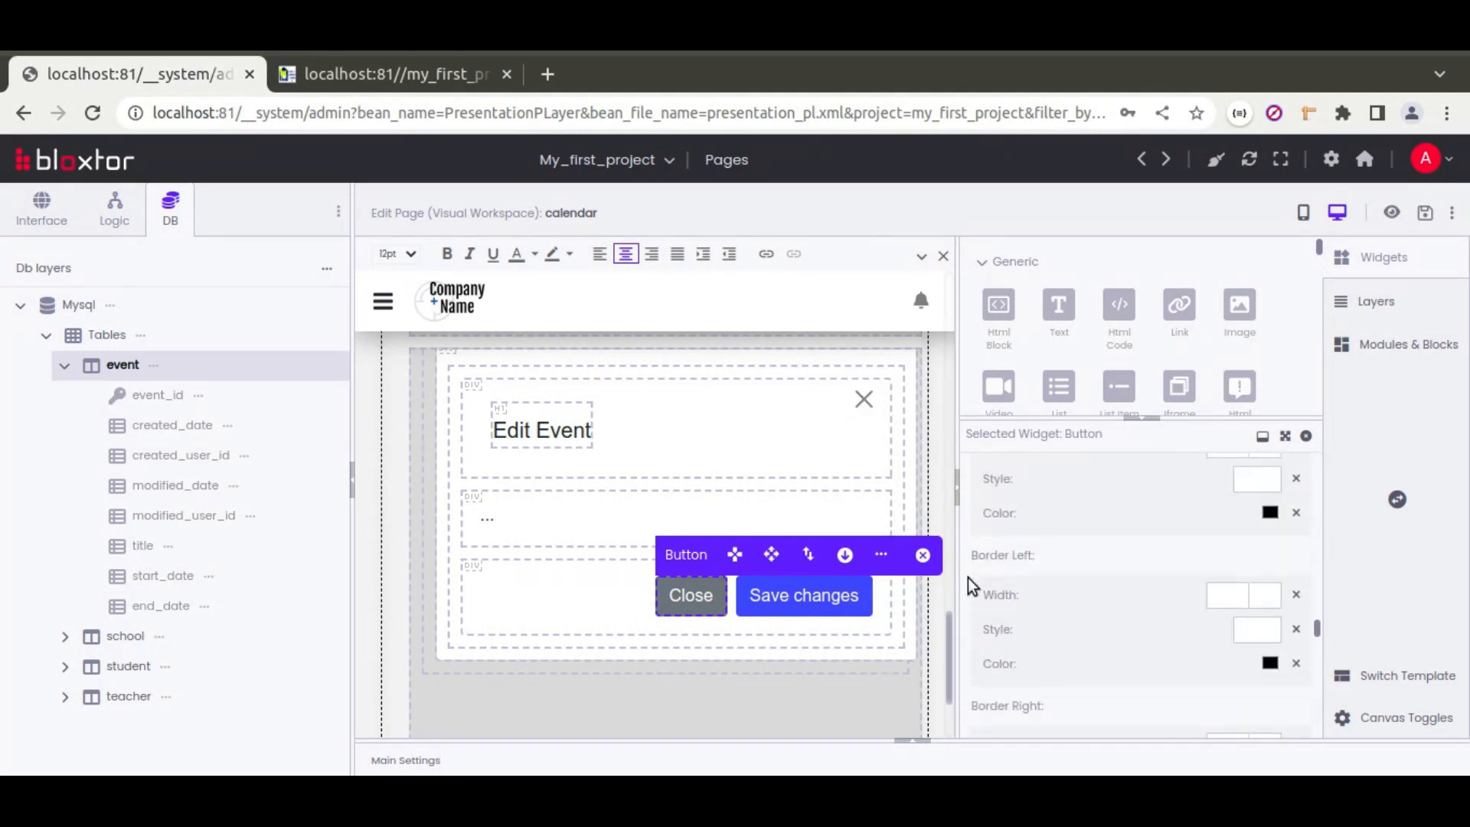
{"action": "scroll", "coordinate": [968, 577], "scroll_direction": "down", "scroll_amount": 5}
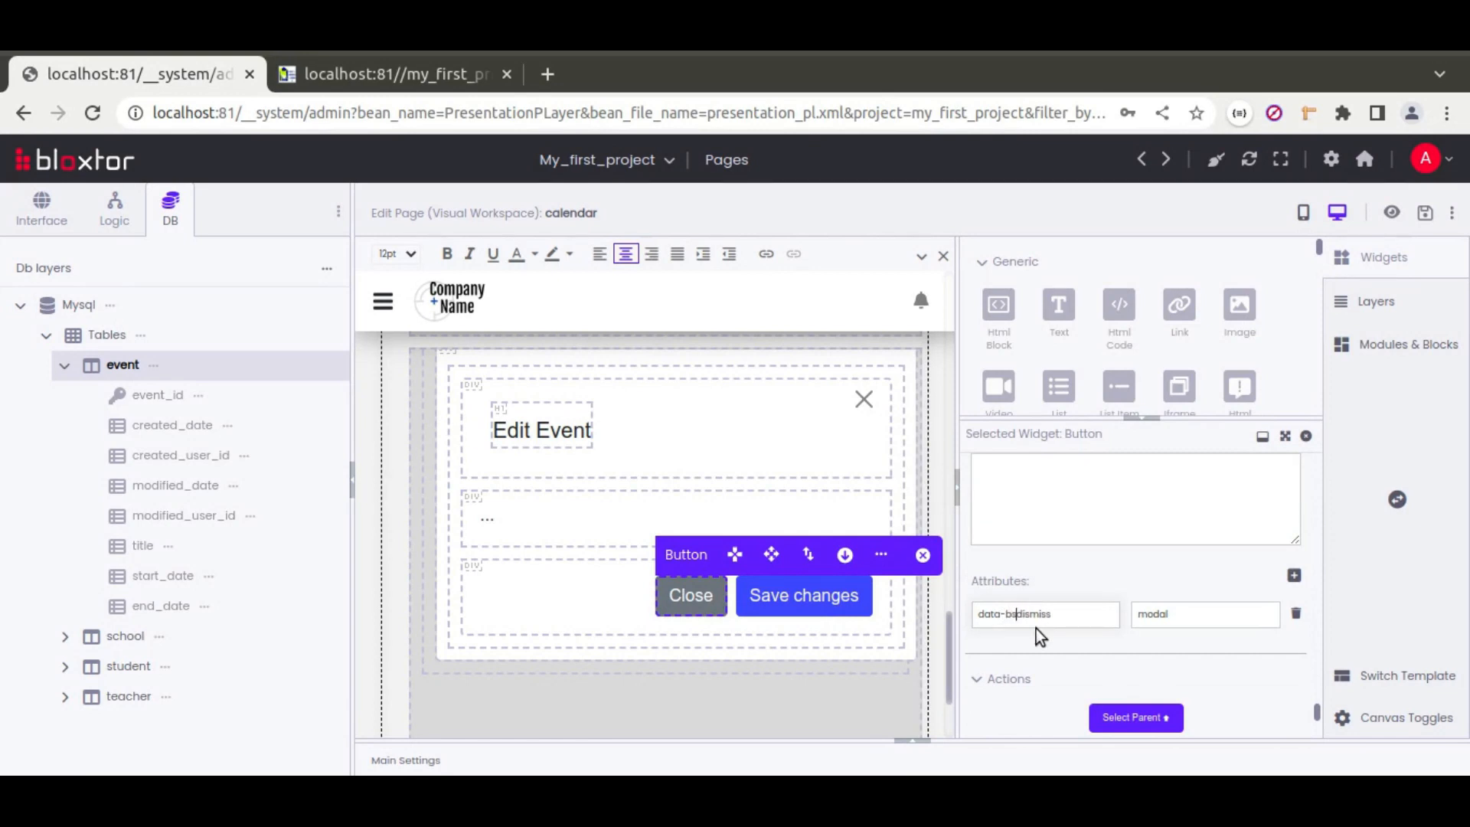
{"action": "left_click", "coordinate": [863, 398]}
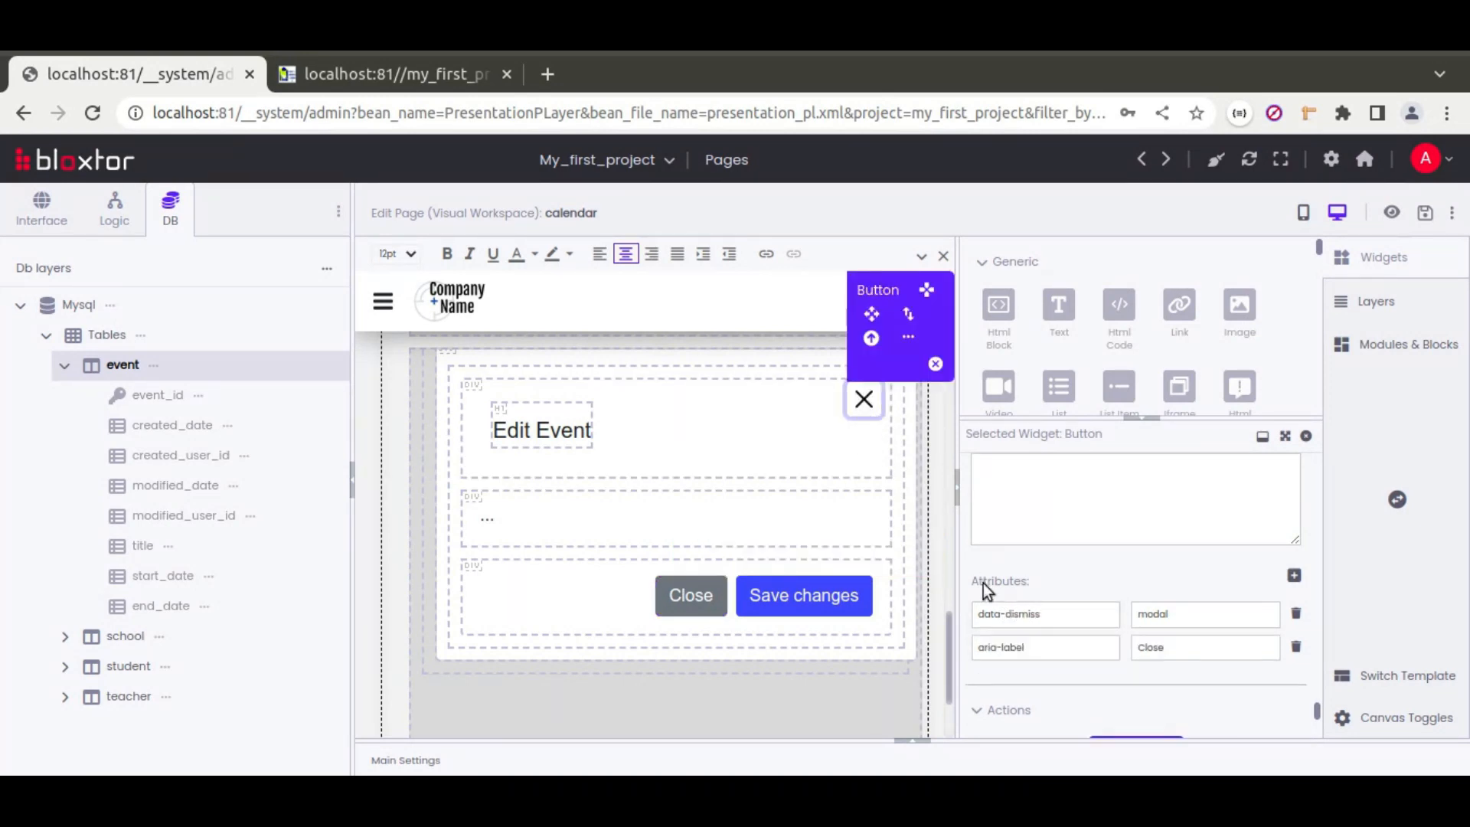
{"action": "left_click", "coordinate": [1007, 614]}
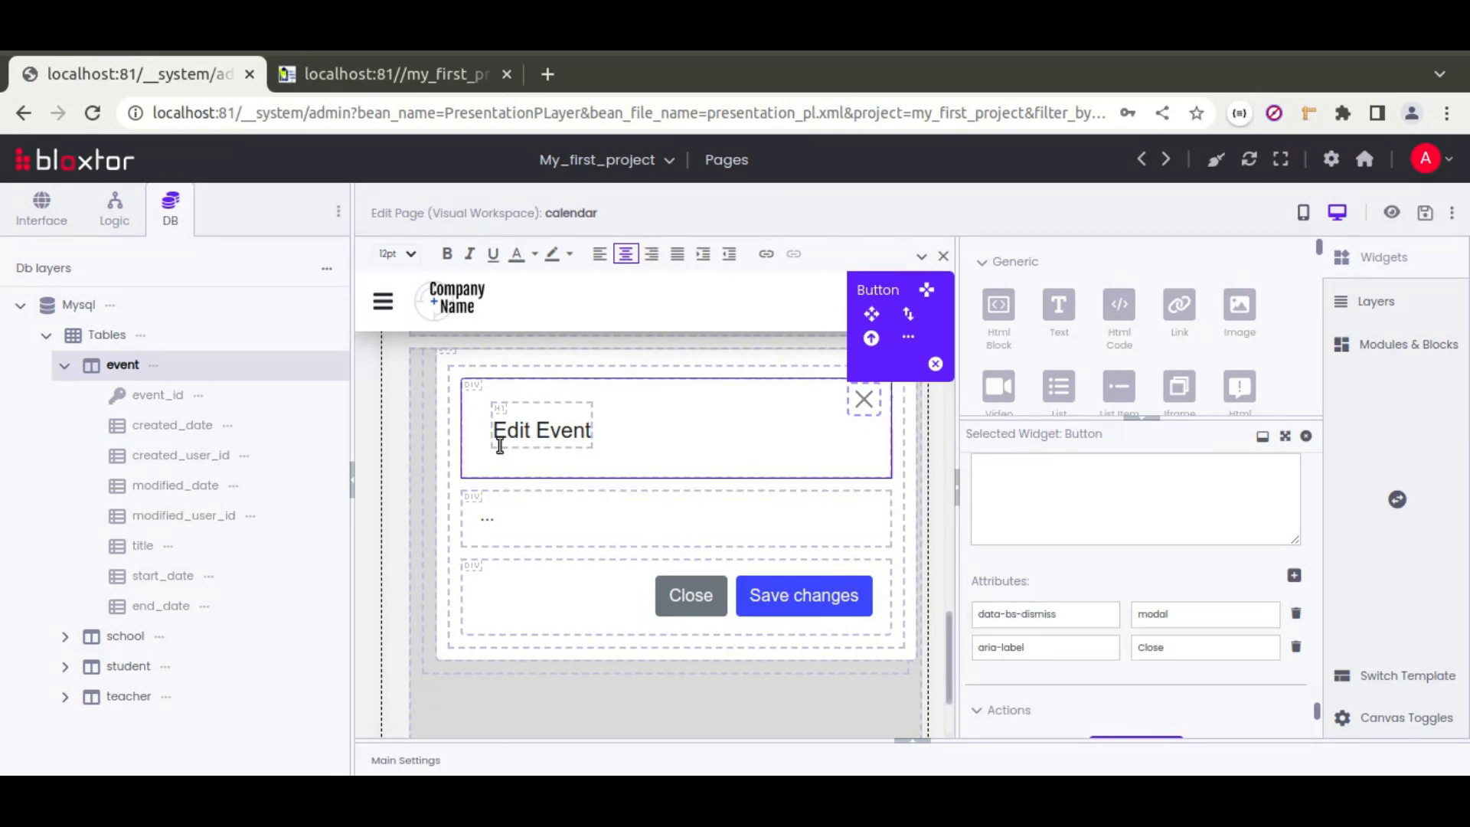
- Select the form in the Edit Event modal and set its default widget type to Form
{"action": "left_click", "coordinate": [449, 392]}
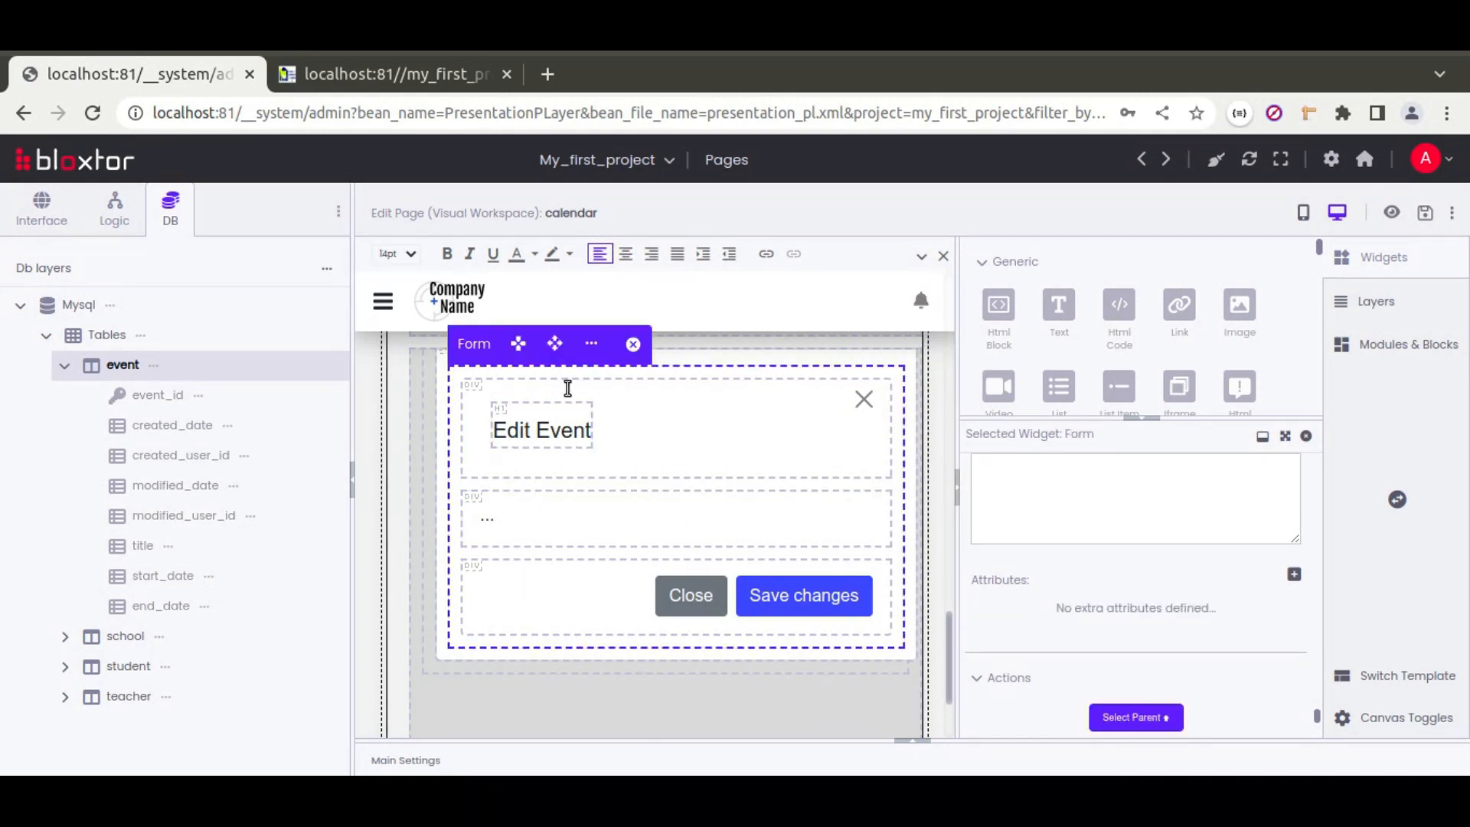
{"action": "scroll", "coordinate": [972, 632], "scroll_direction": "down", "scroll_amount": 5}
{"action": "scroll", "coordinate": [972, 632], "scroll_direction": "down", "scroll_amount": 10}
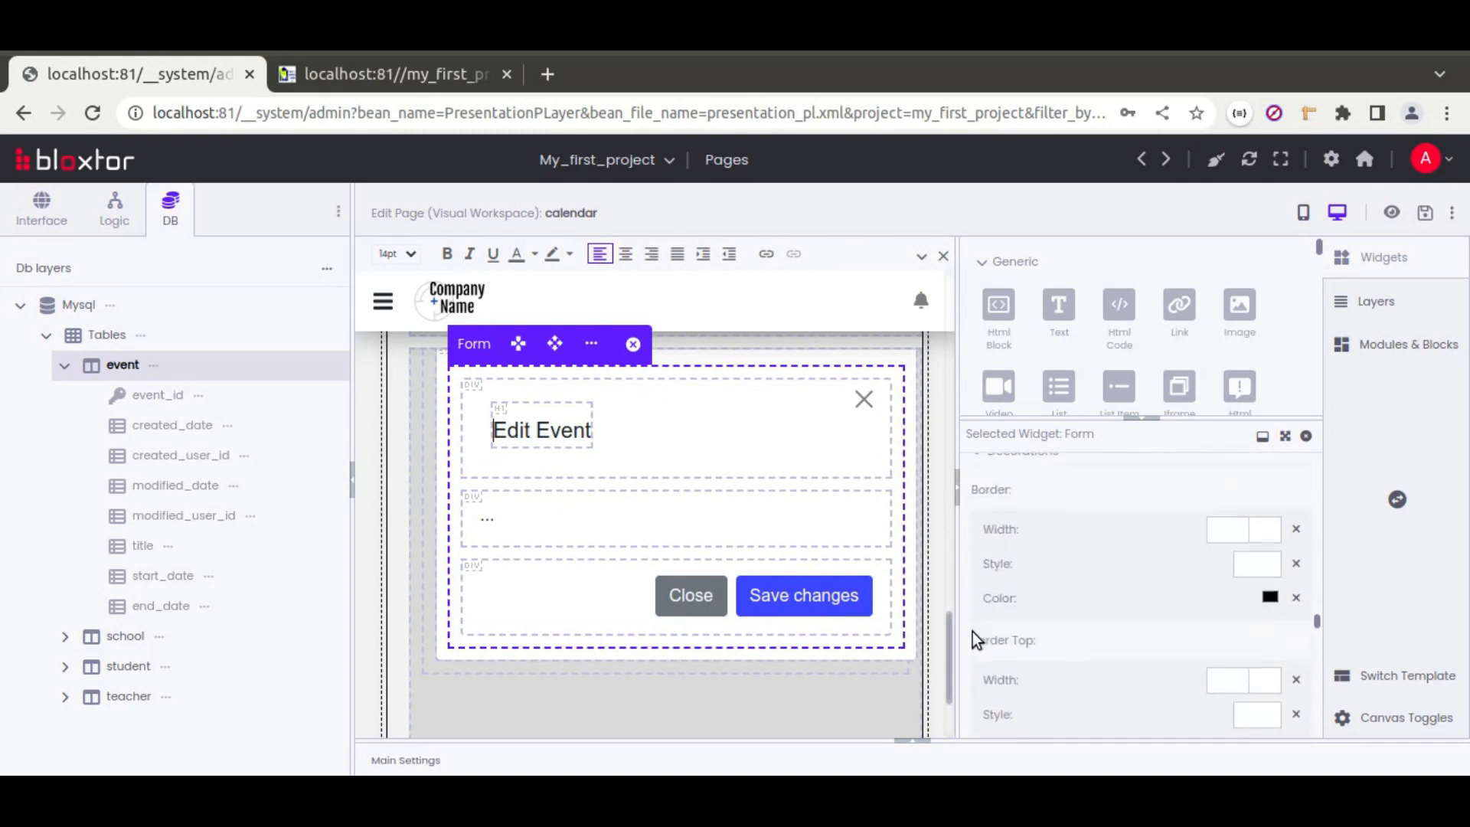
{"action": "scroll", "coordinate": [970, 631], "scroll_direction": "down", "scroll_amount": 5}
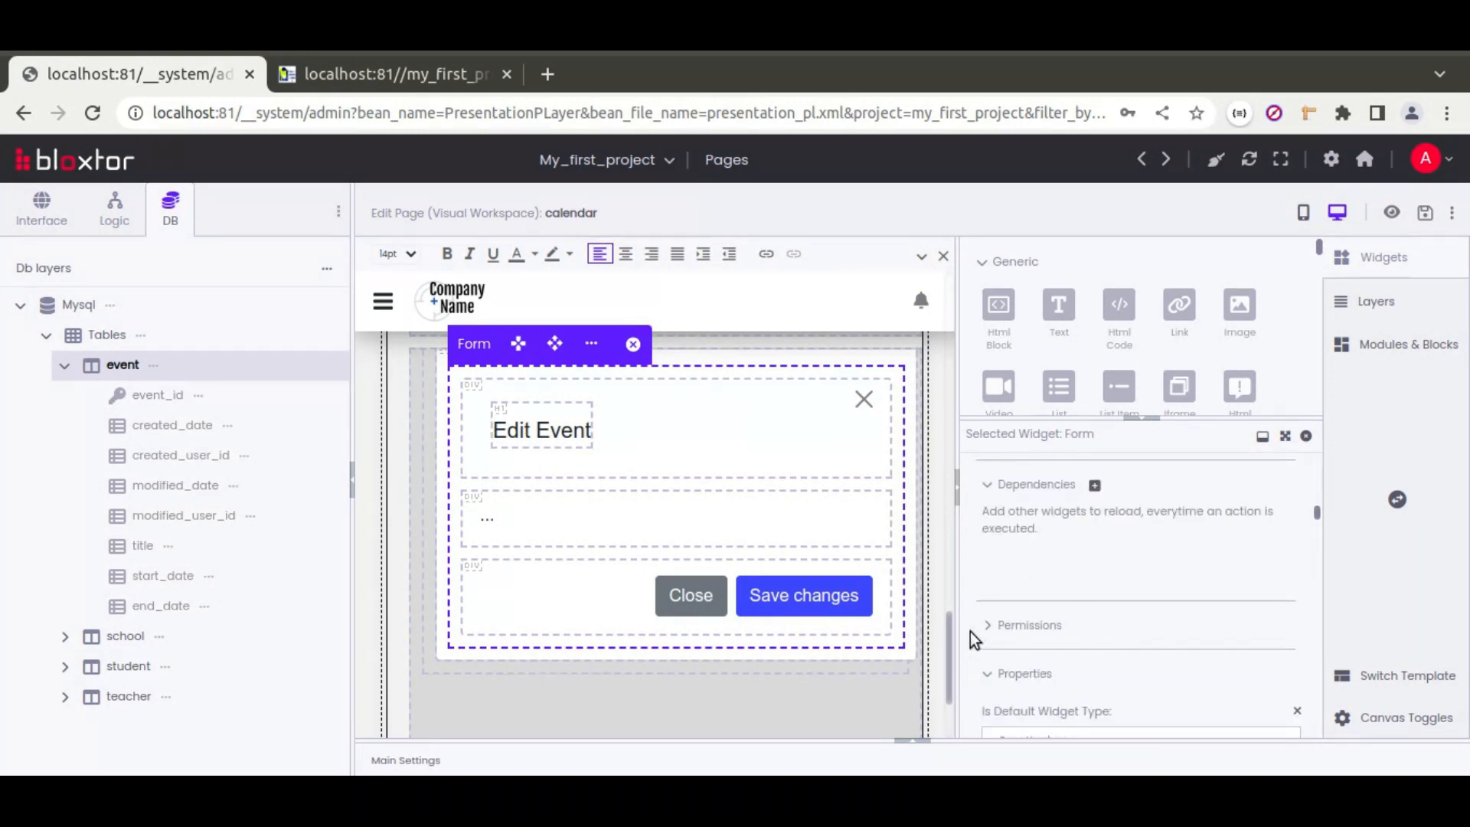
{"action": "scroll", "coordinate": [1102, 593], "scroll_direction": "down", "scroll_amount": 5}
{"action": "scroll", "coordinate": [1097, 594], "scroll_direction": "up", "scroll_amount": 5}
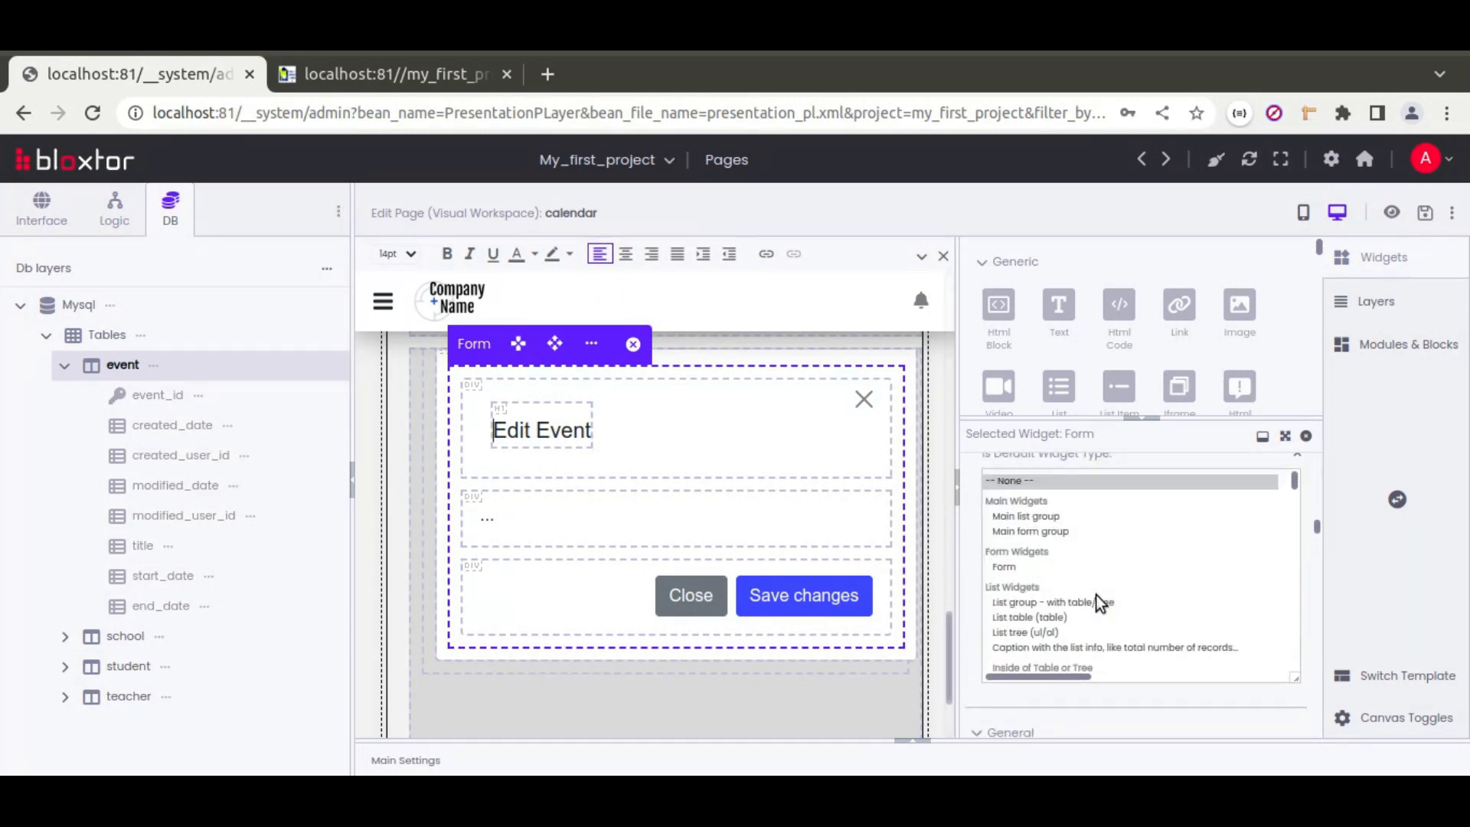
{"action": "left_click", "coordinate": [1000, 566]}
{"action": "scroll", "coordinate": [964, 541], "scroll_direction": "down", "scroll_amount": 3}
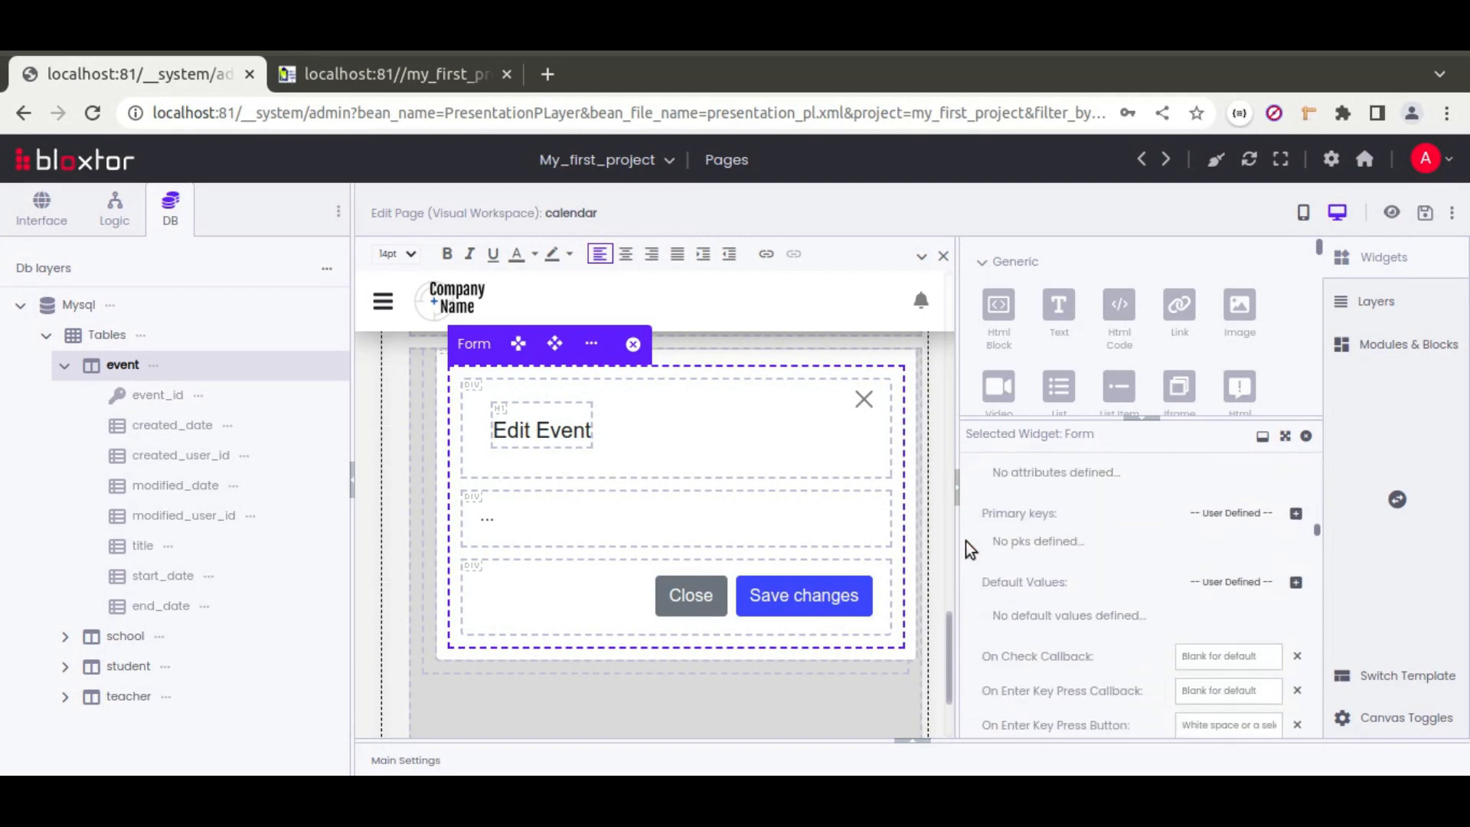
- Add title and start_date to the form's attributes to show
{"action": "scroll", "coordinate": [1056, 585], "scroll_direction": "up", "scroll_amount": 2}
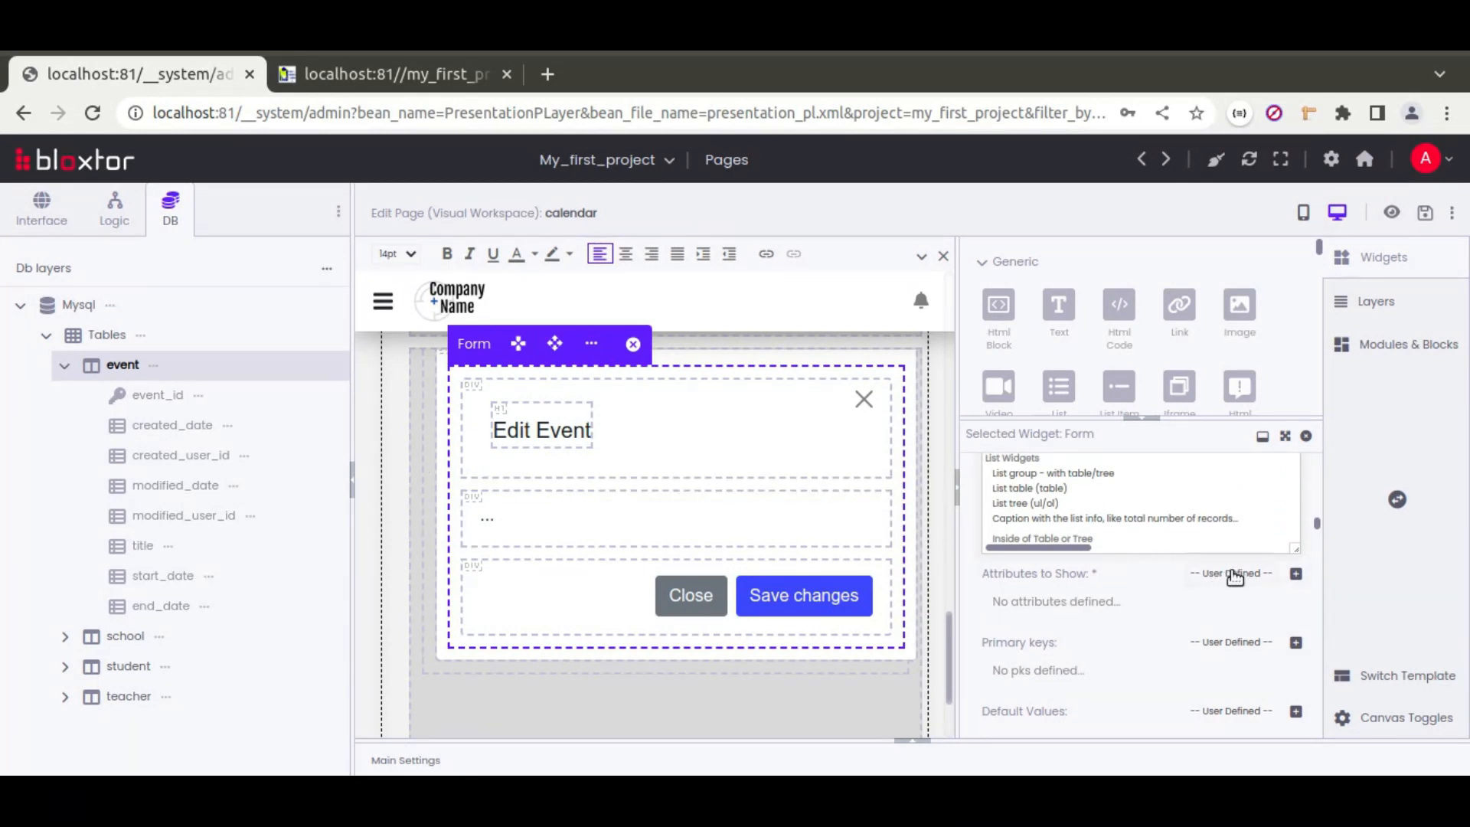
{"action": "left_click", "coordinate": [1295, 574]}
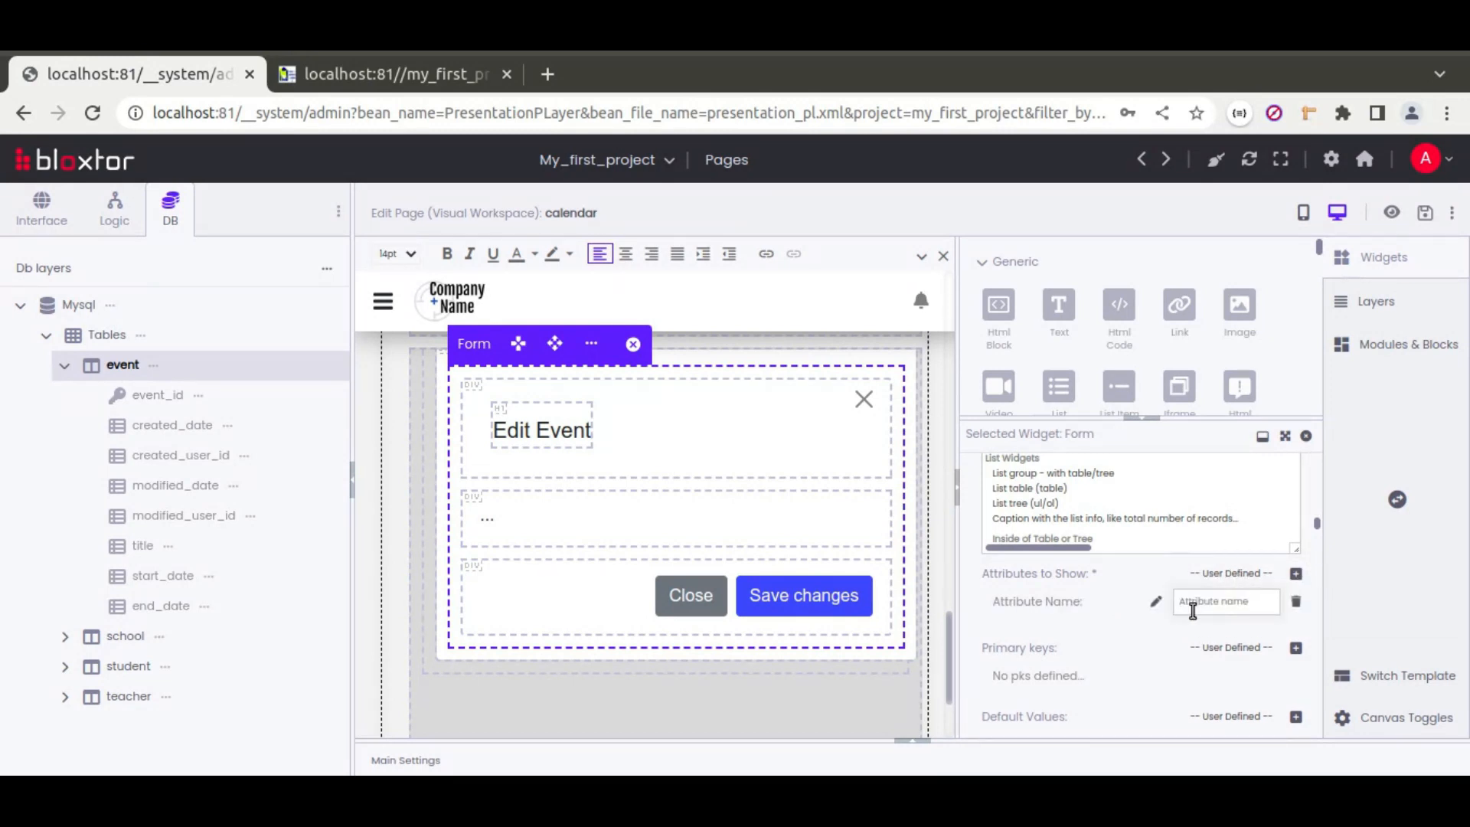
{"action": "type", "text": "tit"}
{"action": "left_click", "coordinate": [1066, 603]}
{"action": "left_click", "coordinate": [1105, 596]}
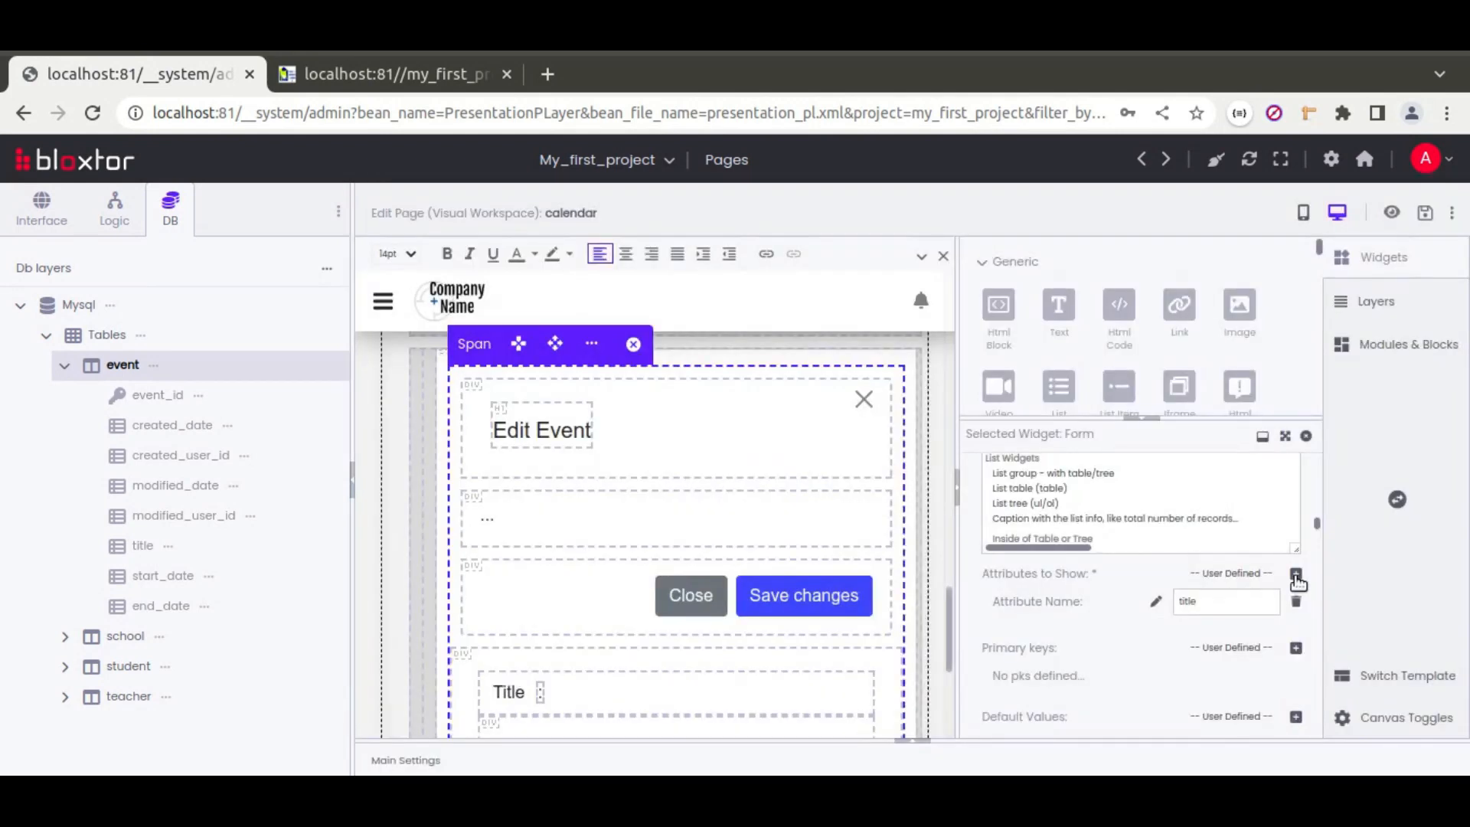
{"action": "left_click", "coordinate": [1295, 574]}
{"action": "type", "text": "start_date"}
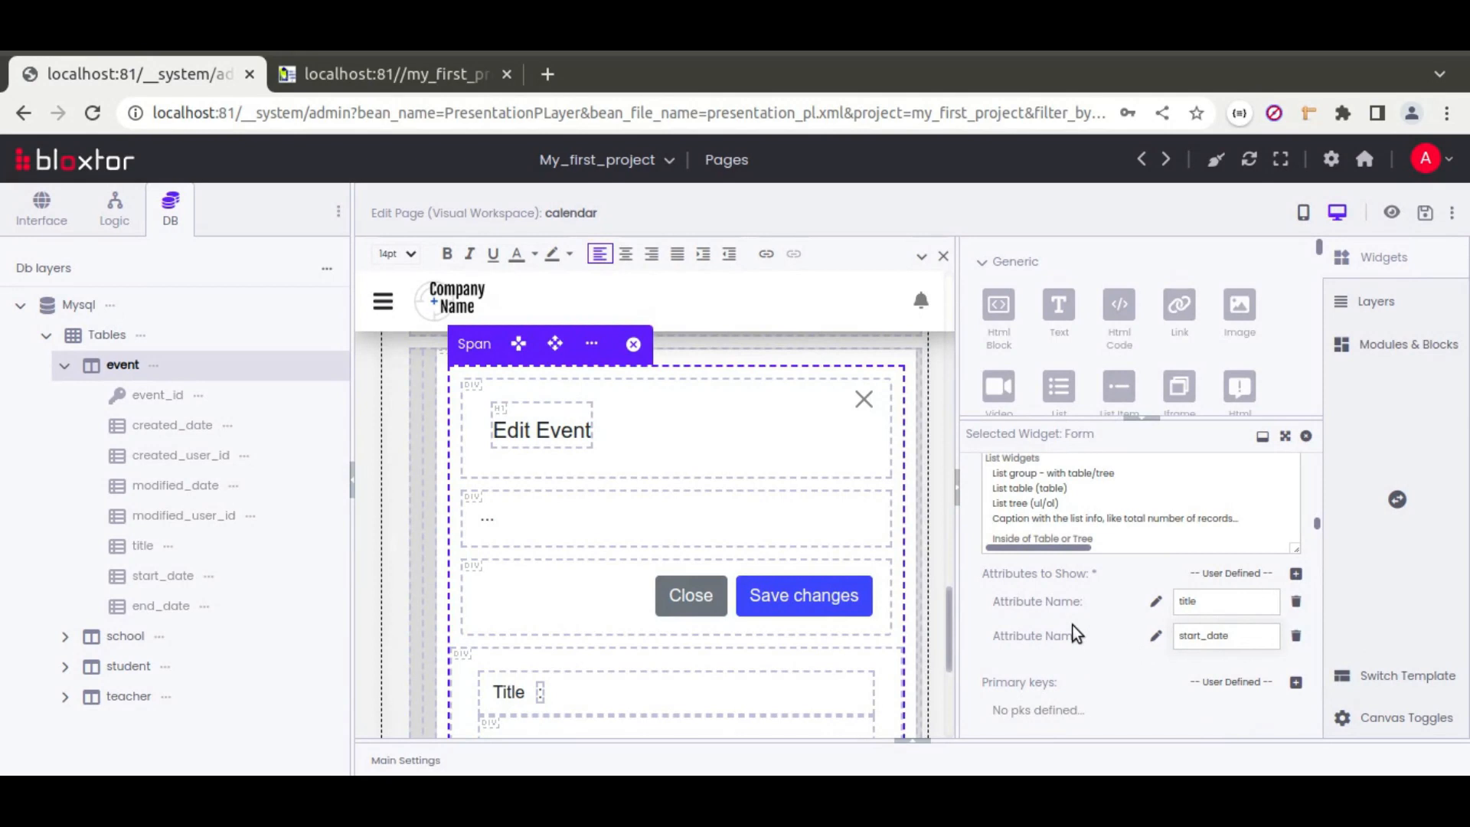
{"action": "left_click", "coordinate": [1072, 625]}
- Add end_date and event_id to the form's attributes to show
{"action": "left_click", "coordinate": [1292, 579]}
{"action": "left_click", "coordinate": [1295, 575]}
{"action": "type", "text": "end"}
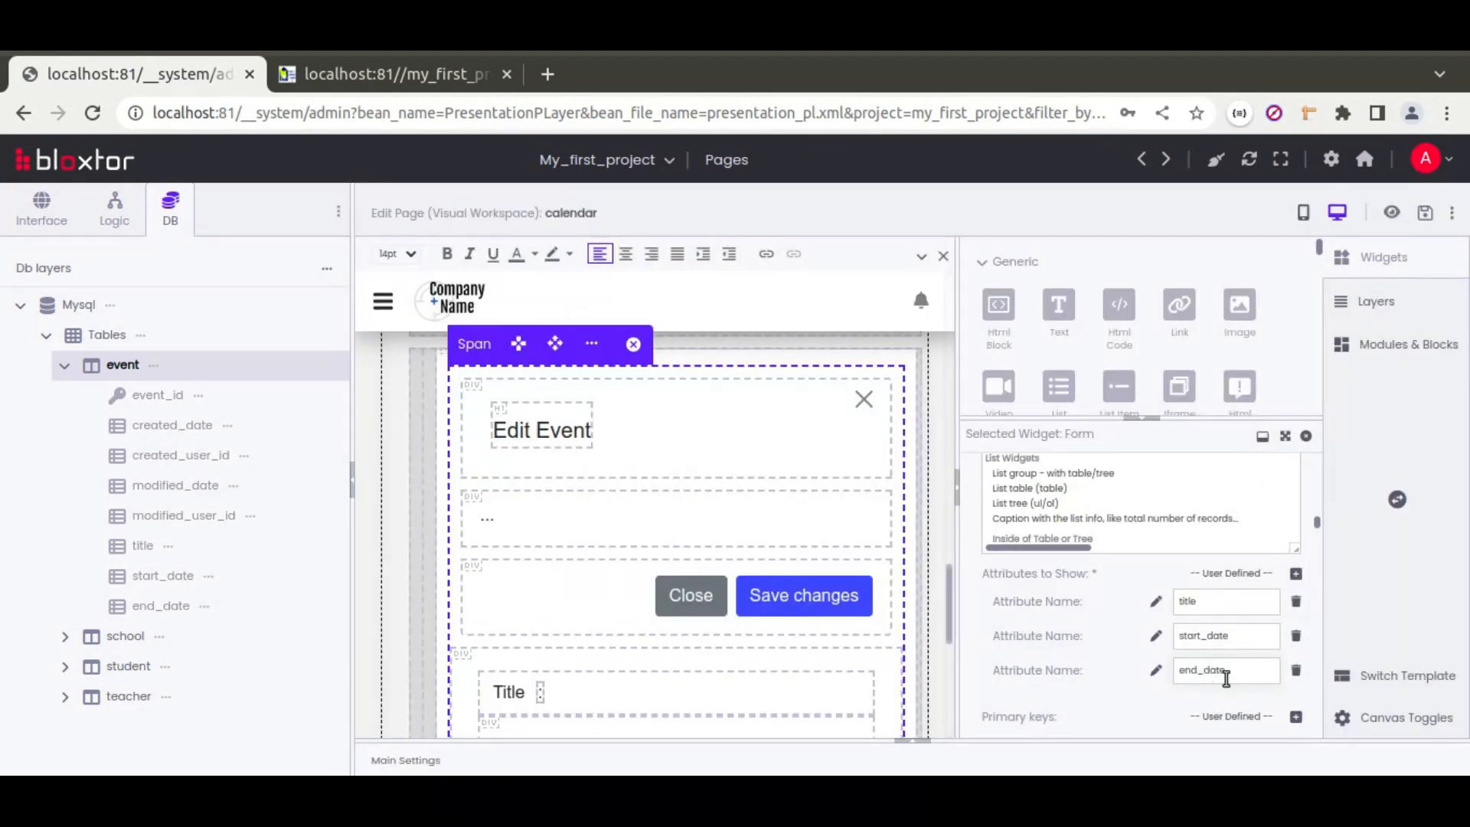
{"action": "type", "text": "_date"}
{"action": "left_click", "coordinate": [1030, 659]}
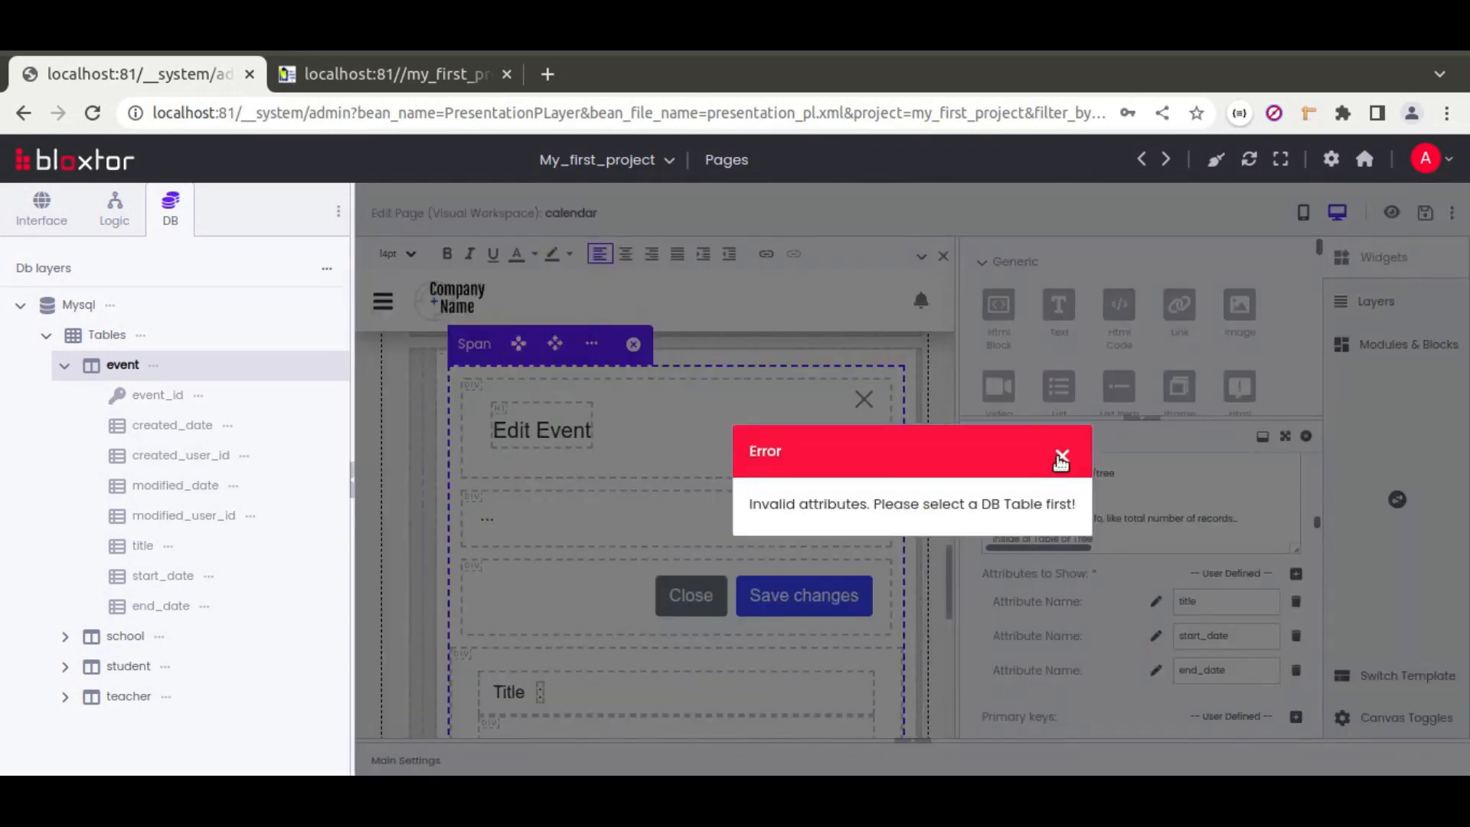
{"action": "left_click", "coordinate": [1064, 463]}
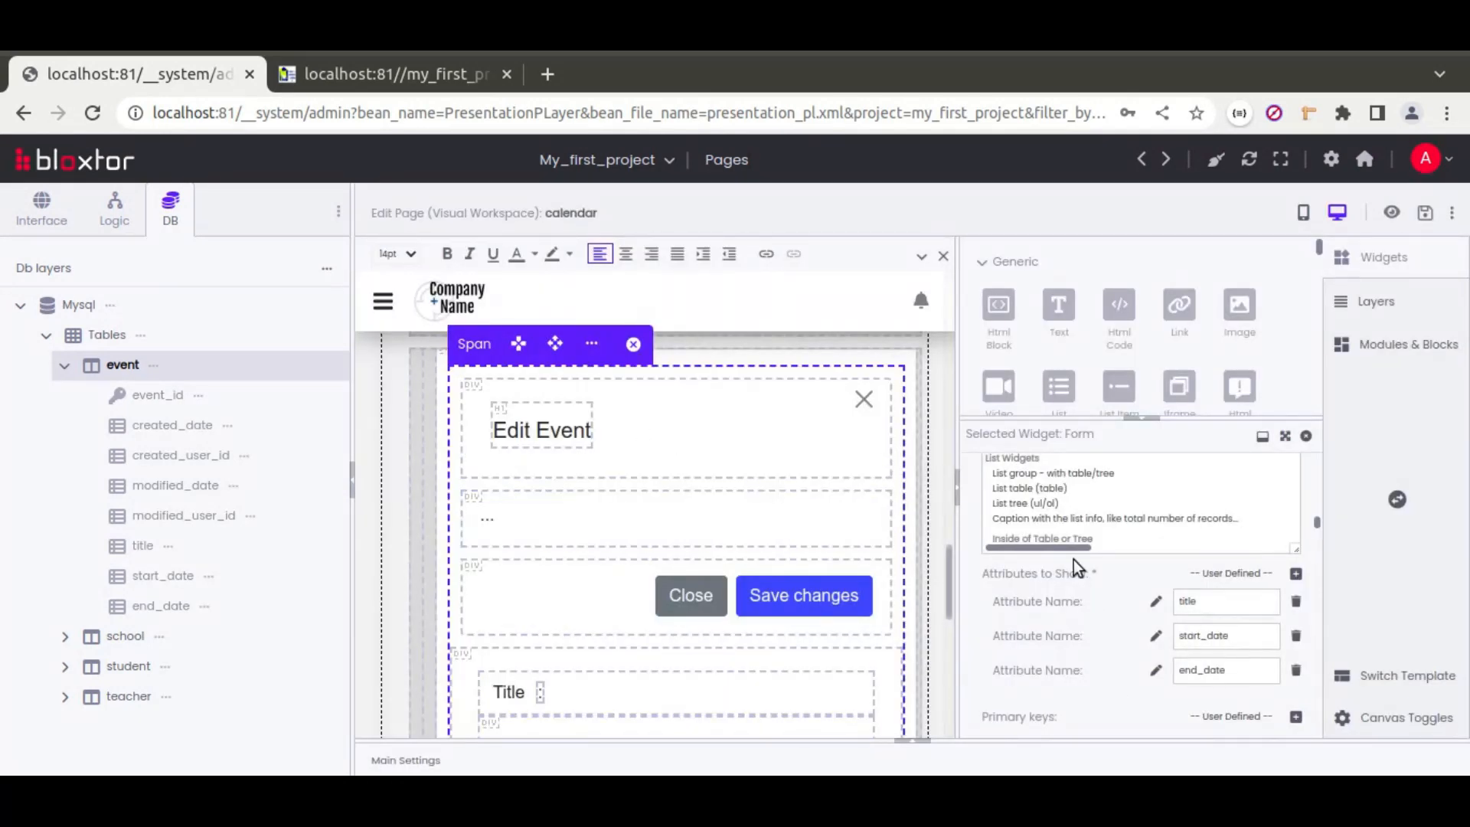
{"action": "scroll", "coordinate": [601, 596], "scroll_direction": "down", "scroll_amount": 3}
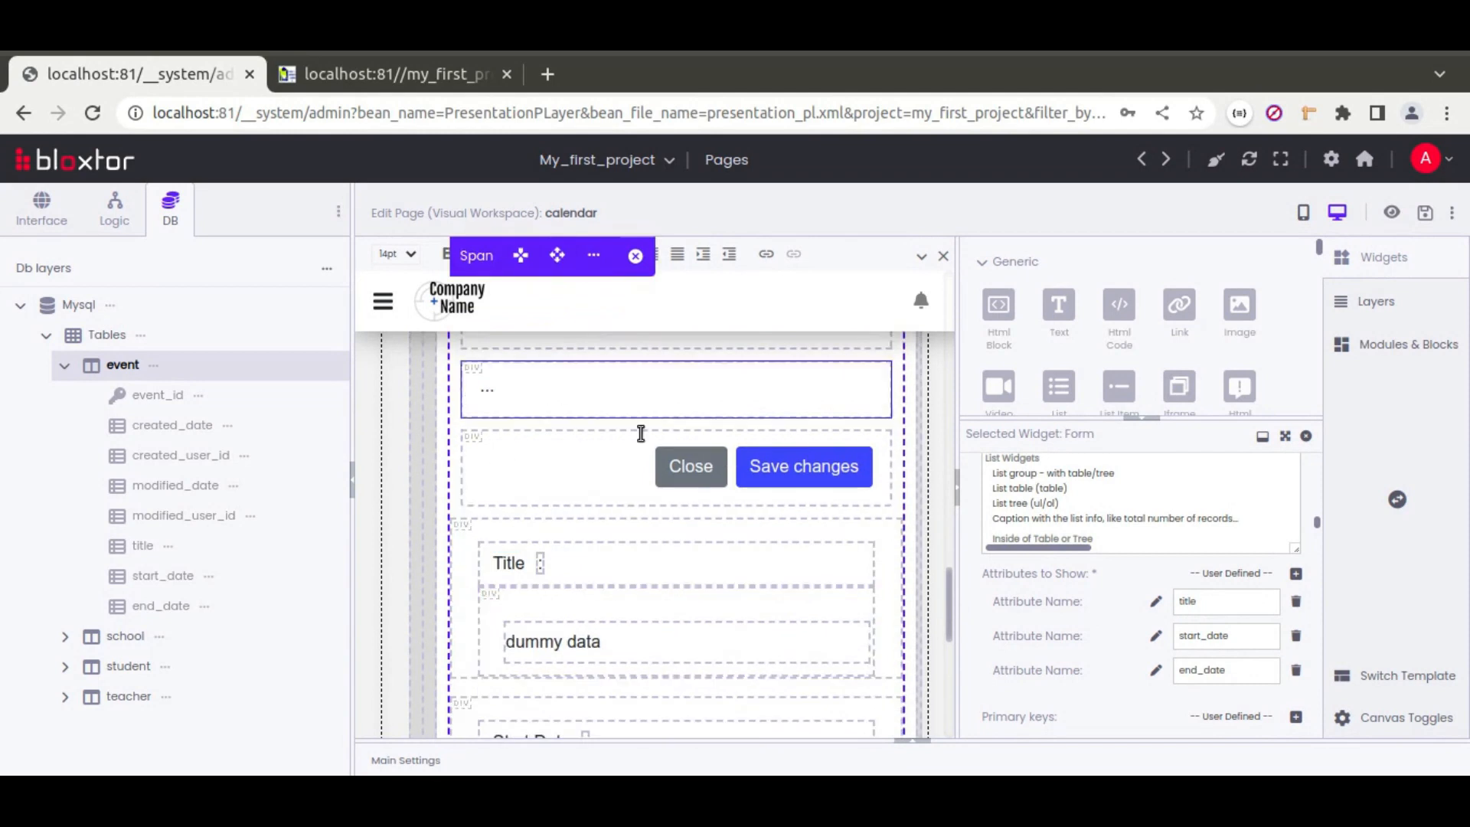
{"action": "left_click", "coordinate": [1293, 576]}
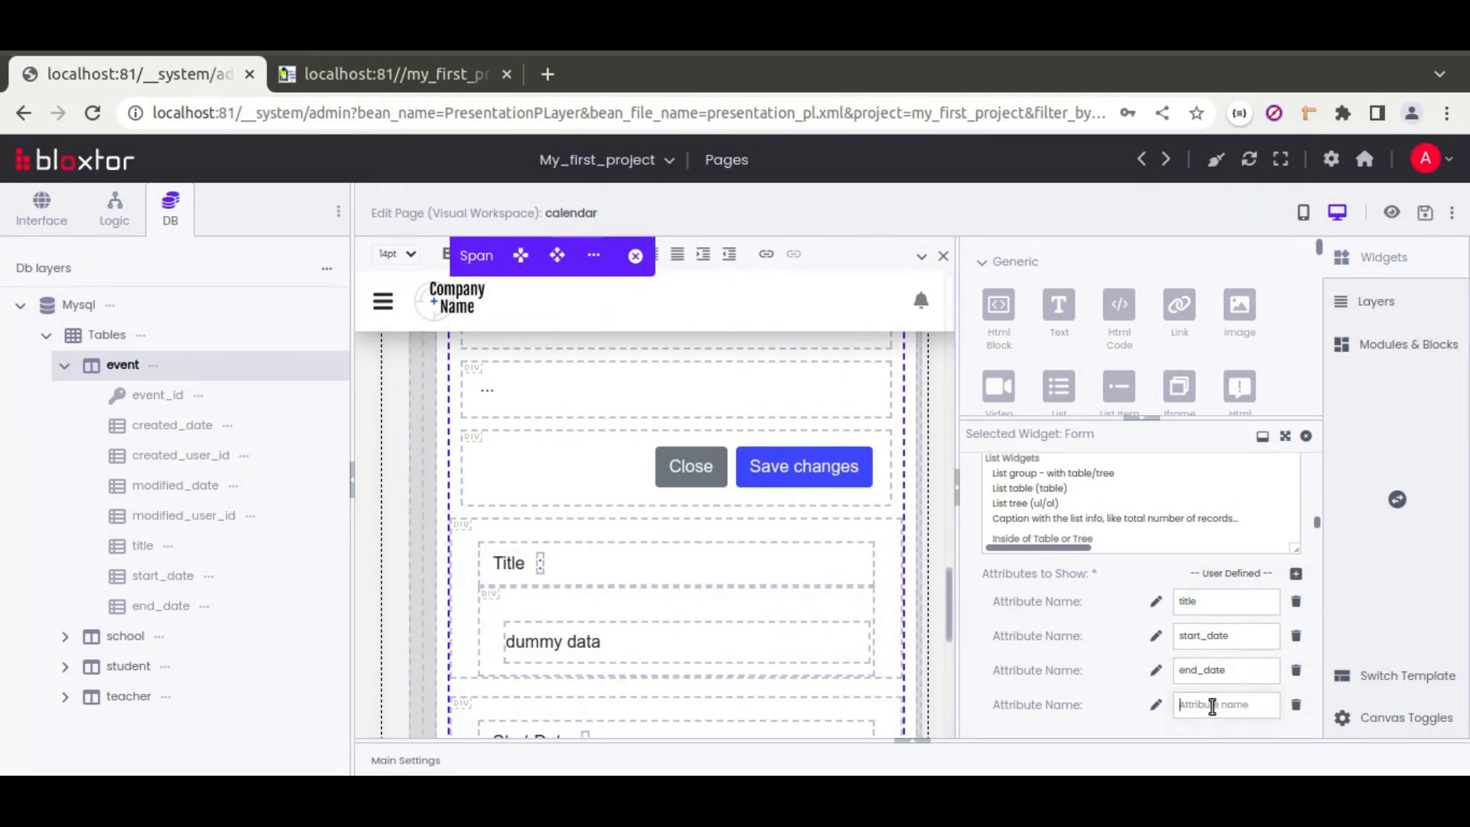
{"action": "type", "text": "event"}
{"action": "left_click", "coordinate": [1051, 677]}
{"action": "left_click", "coordinate": [975, 644]}
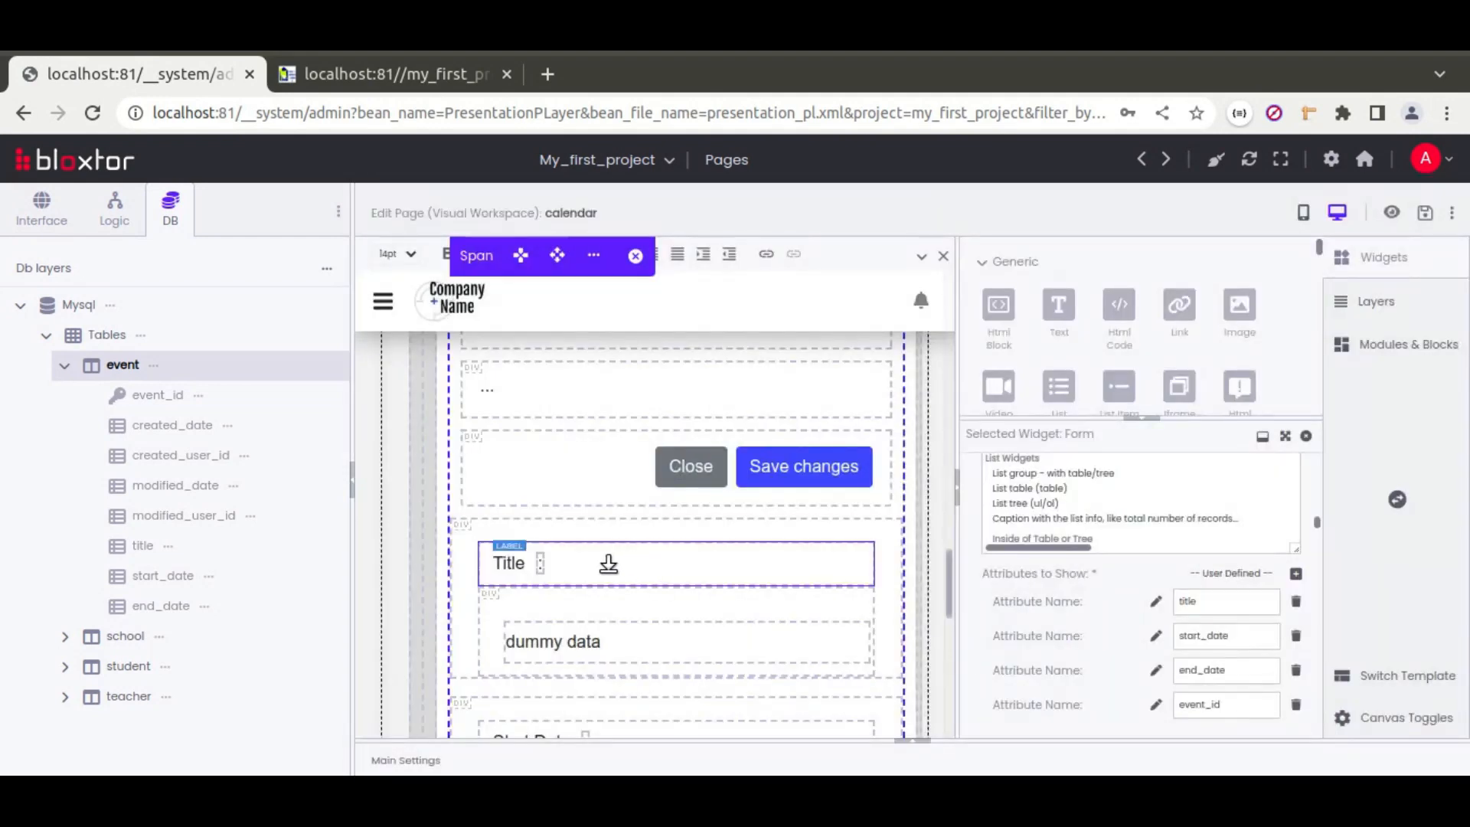
- Move the generated Title field from below the buttons into the Edit Event modal's body section
{"action": "scroll", "coordinate": [603, 563], "scroll_direction": "down", "scroll_amount": 5}
{"action": "scroll", "coordinate": [589, 559], "scroll_direction": "up", "scroll_amount": 4}
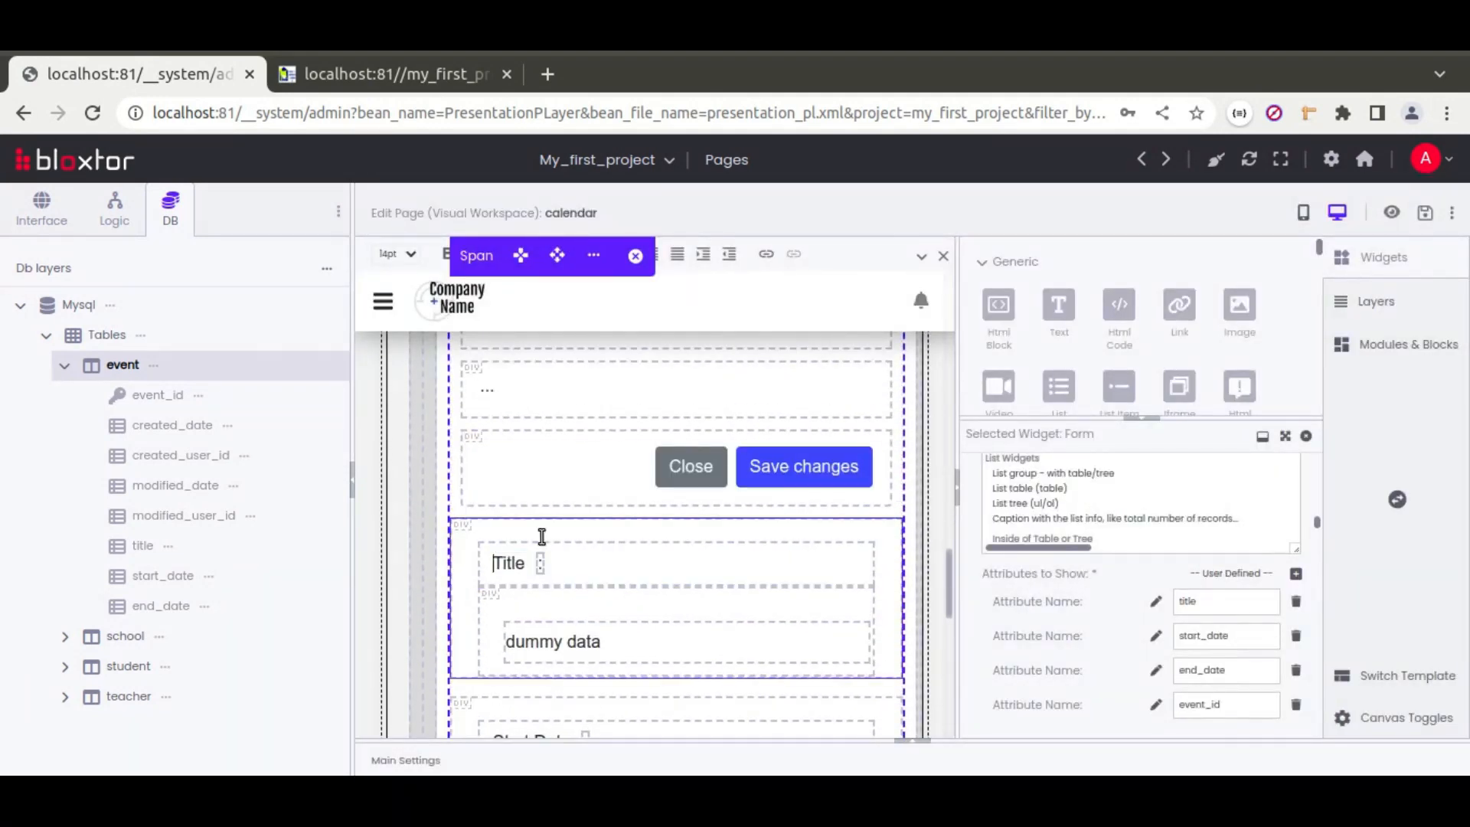
{"action": "left_click", "coordinate": [645, 597]}
{"action": "scroll", "coordinate": [644, 598], "scroll_direction": "up", "scroll_amount": 1}
{"action": "left_click_drag", "start_coordinate": [511, 626], "coordinate": [536, 519]}
{"action": "scroll", "coordinate": [564, 628], "scroll_direction": "down", "scroll_amount": 1}
{"action": "scroll", "coordinate": [564, 628], "scroll_direction": "down", "scroll_amount": 1}
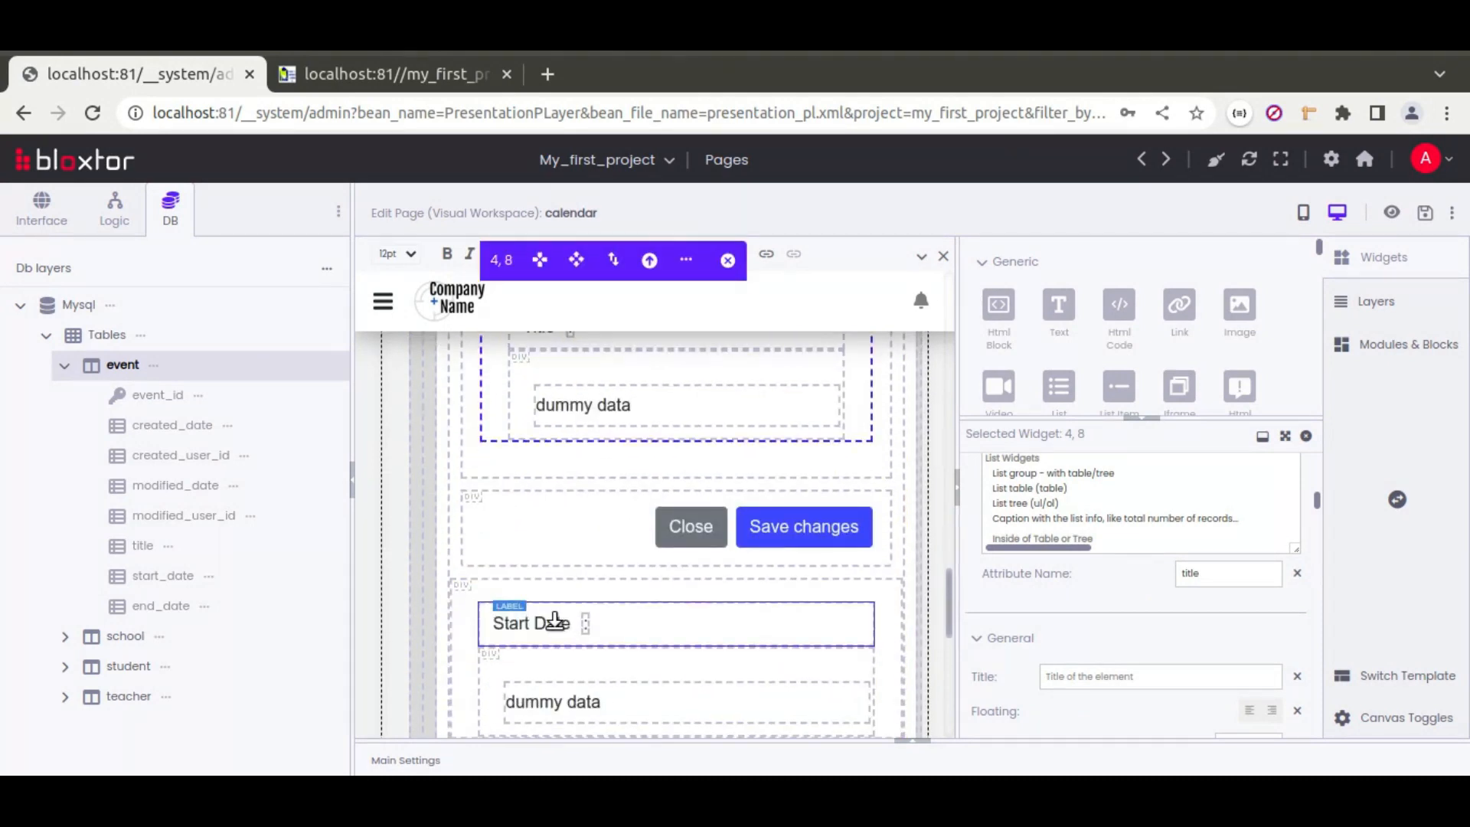
- Move the Start Date and End Date fields into the modal body, below the Title field
{"action": "left_click", "coordinate": [616, 587]}
{"action": "left_click_drag", "start_coordinate": [503, 558], "coordinate": [545, 478]}
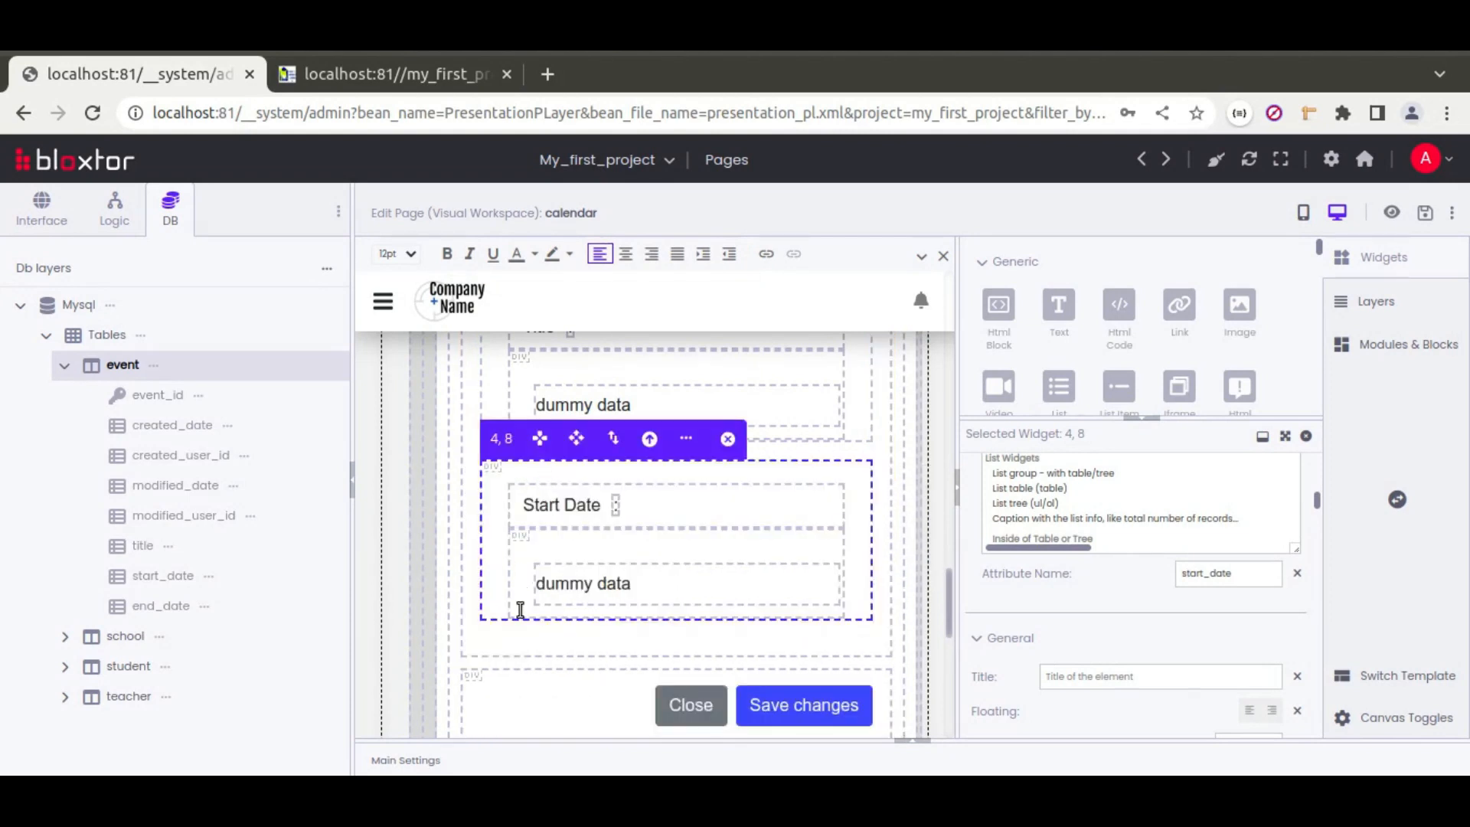
{"action": "scroll", "coordinate": [521, 610], "scroll_direction": "down", "scroll_amount": 1}
{"action": "left_click", "coordinate": [541, 632]}
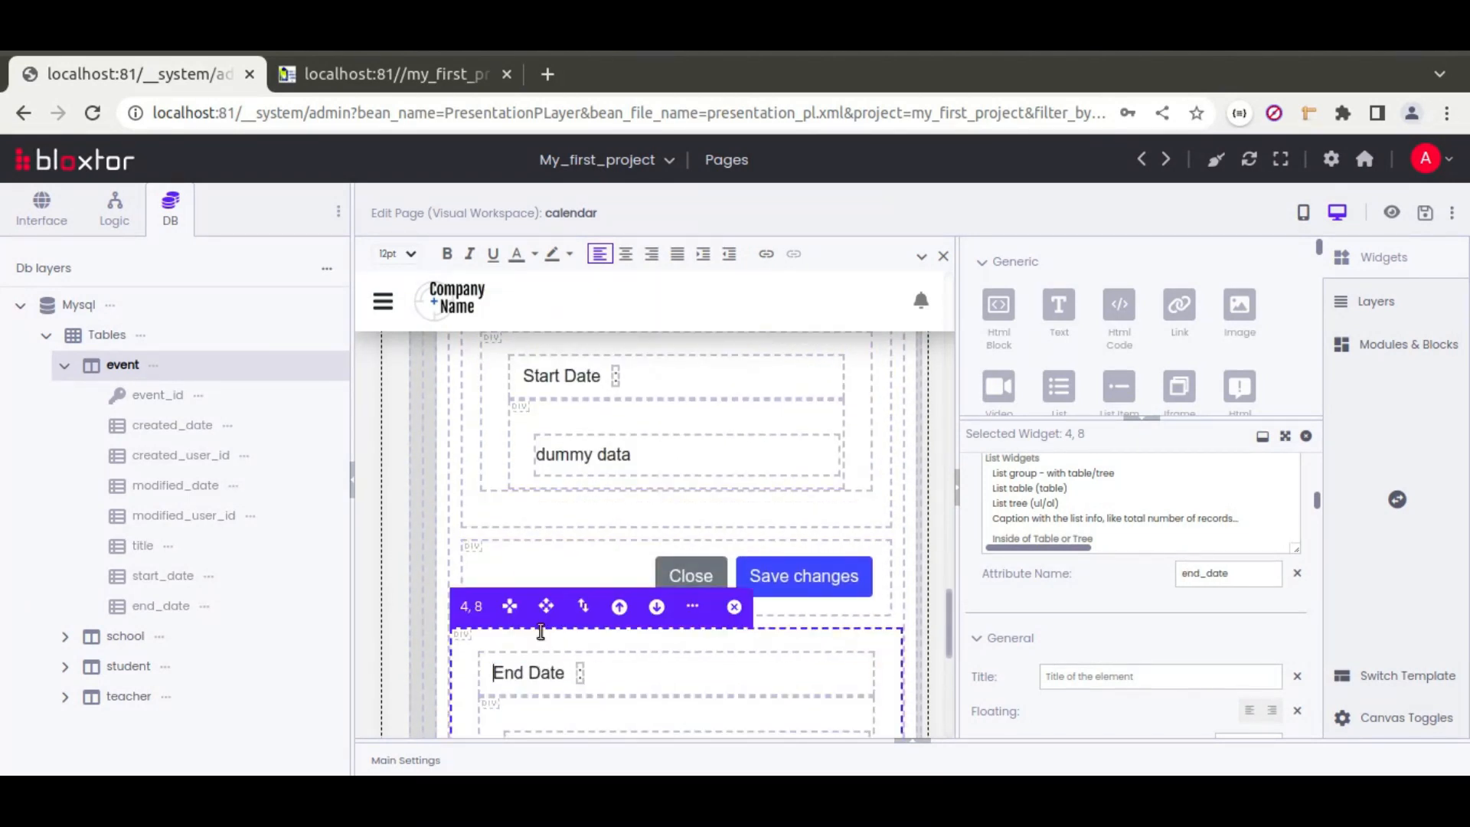
{"action": "left_click_drag", "start_coordinate": [509, 607], "coordinate": [525, 525]}
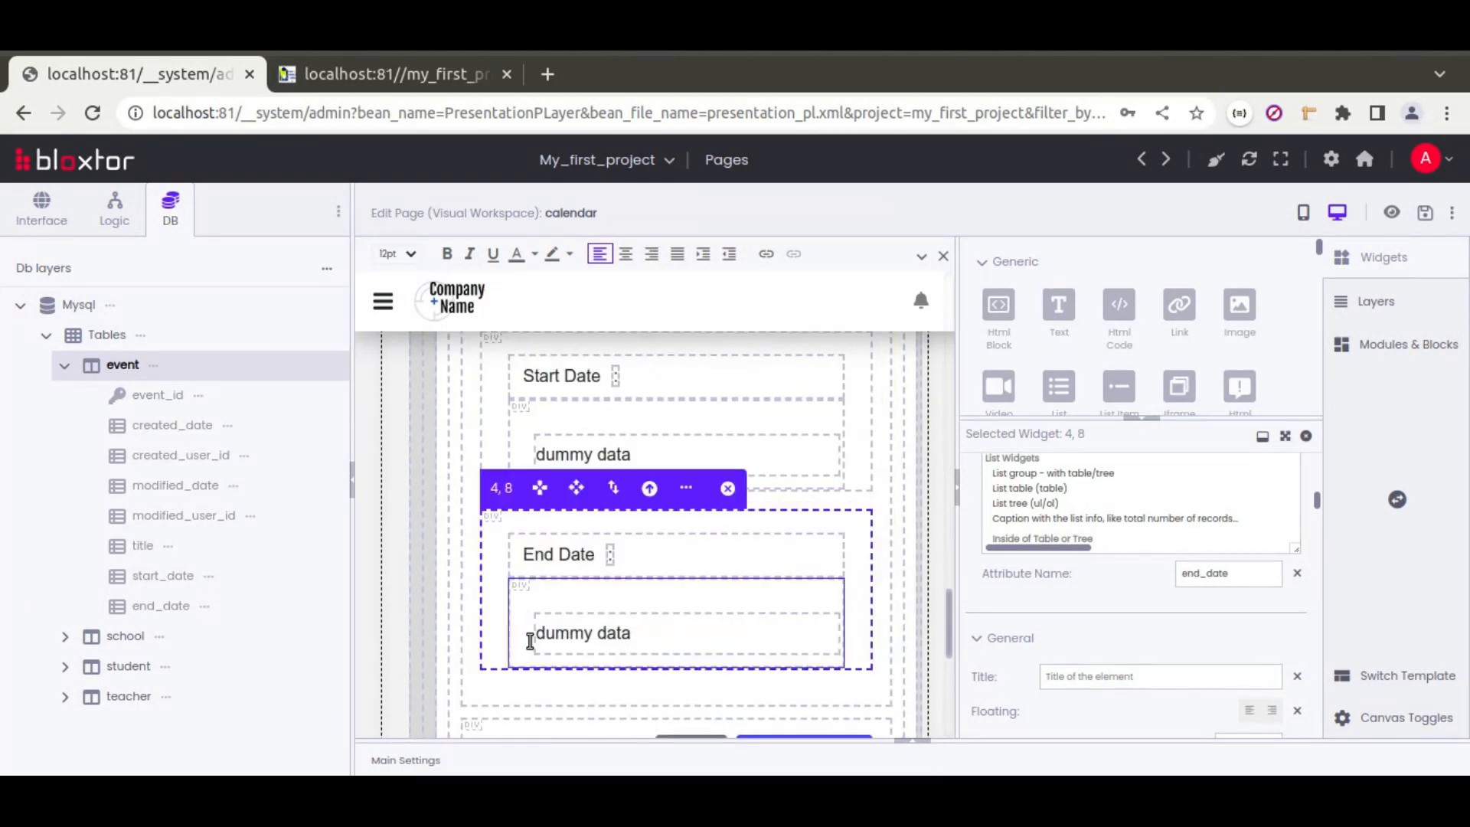
- Move the Event Id field into the modal body and place it above the Title field
{"action": "scroll", "coordinate": [530, 641], "scroll_direction": "down", "scroll_amount": 2}
{"action": "left_click", "coordinate": [509, 556]}
{"action": "left_click_drag", "start_coordinate": [506, 530], "coordinate": [558, 716]}
{"action": "left_click", "coordinate": [645, 708]}
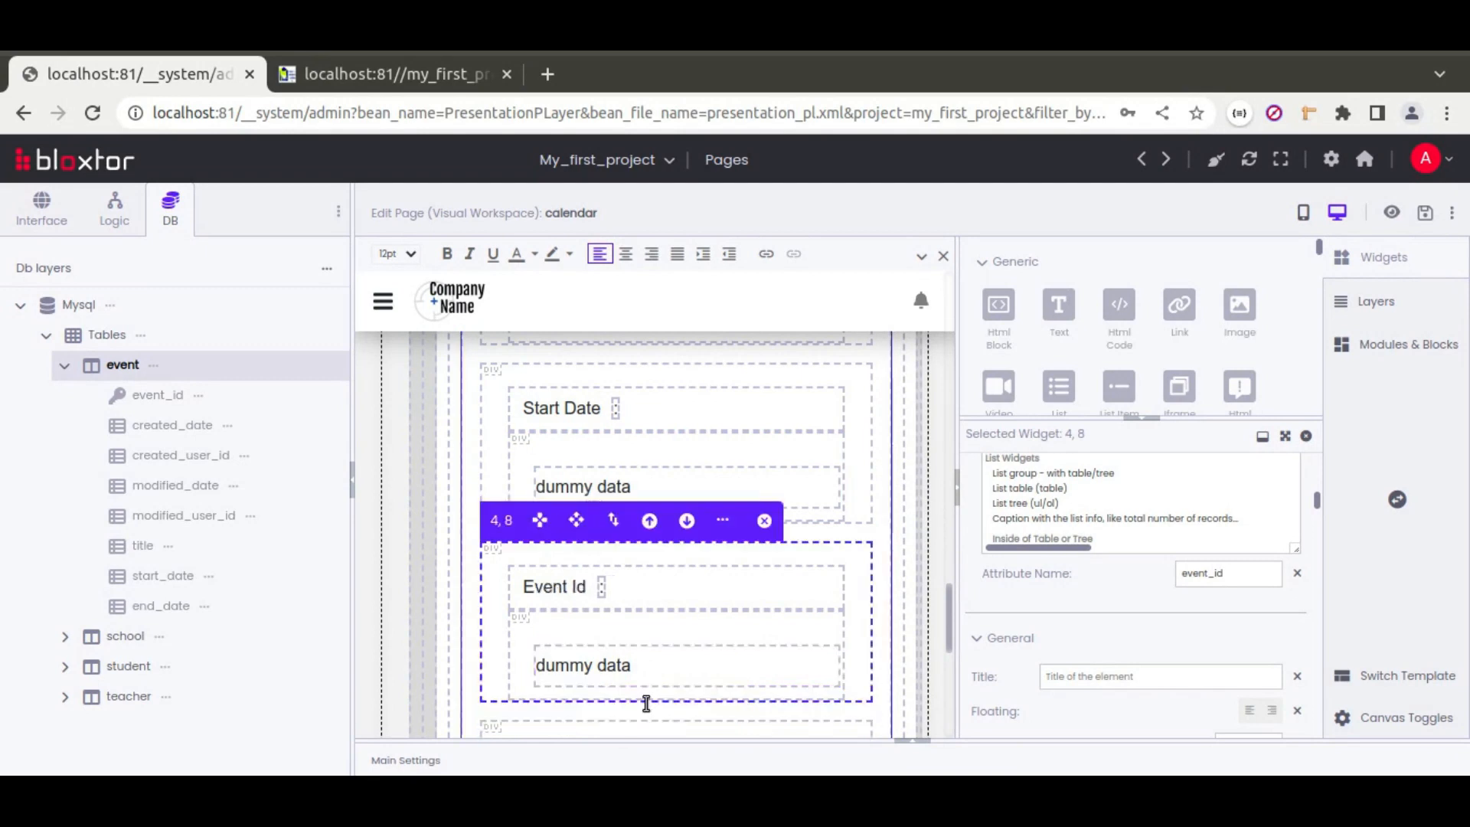
{"action": "left_click", "coordinate": [649, 521]}
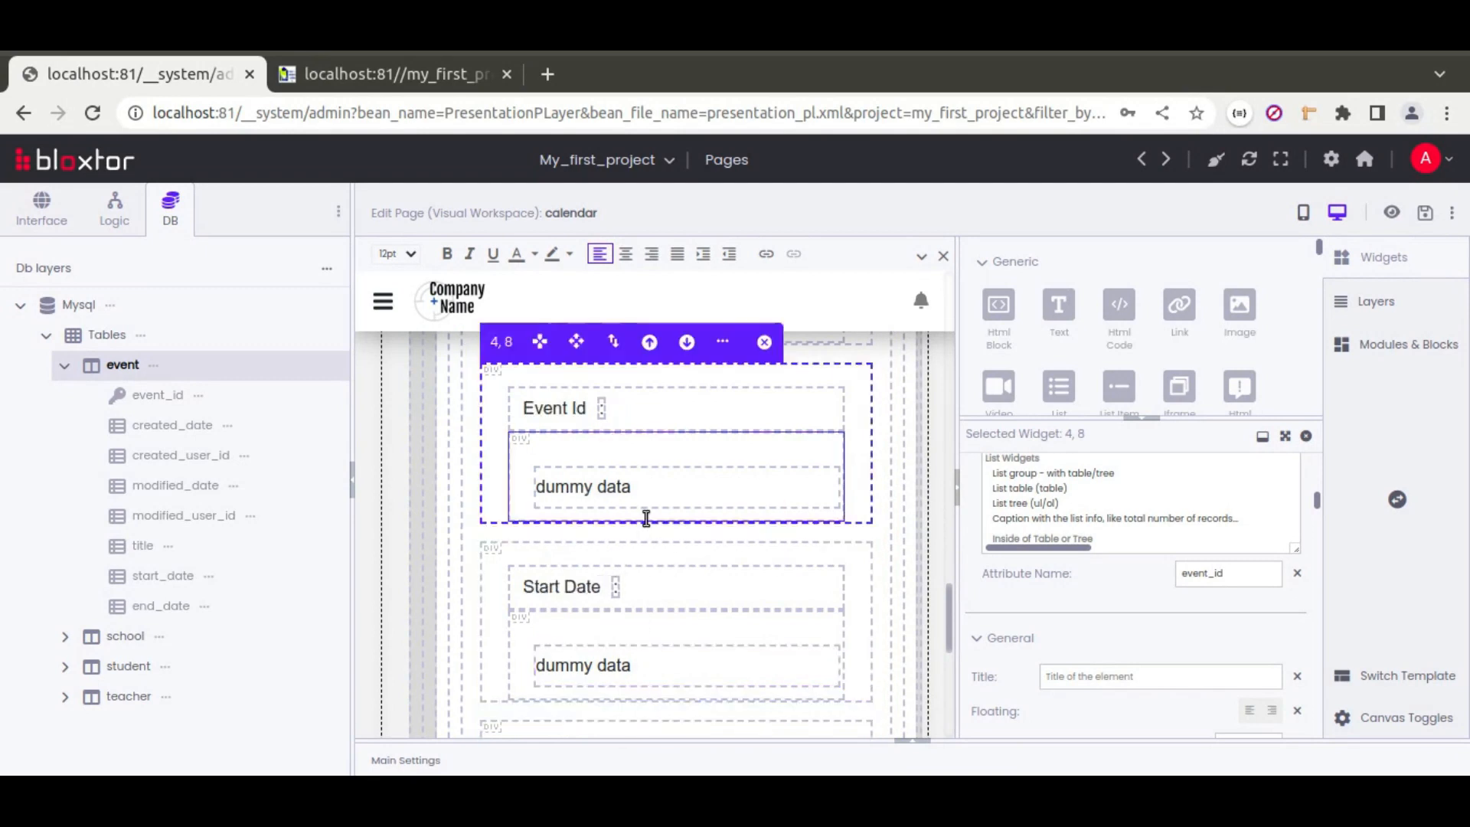
{"action": "left_click", "coordinate": [650, 343]}
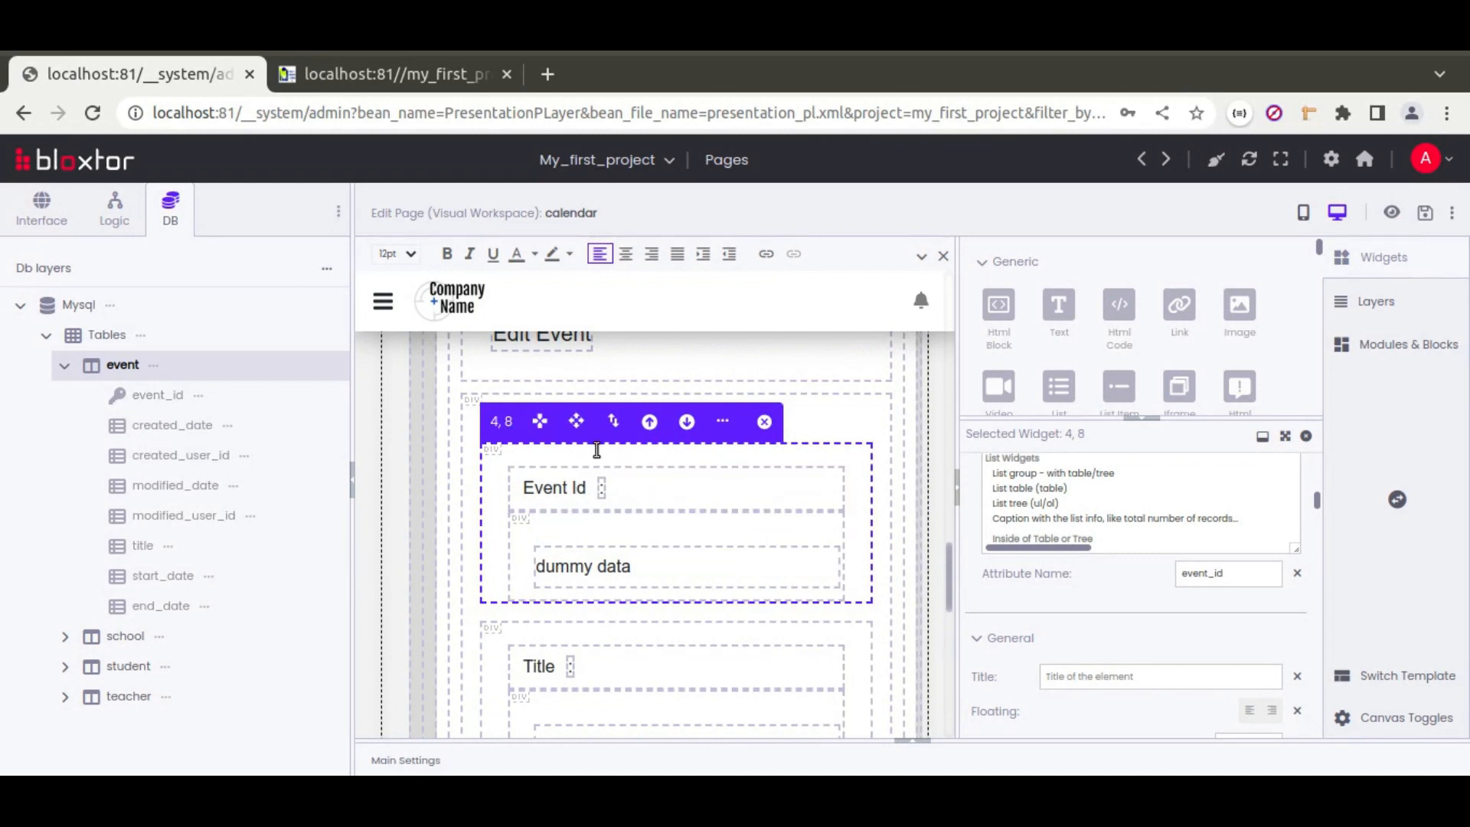
- Convert the Title field's dummy data span in the Edit Event modal to an Input element
{"action": "scroll", "coordinate": [677, 581], "scroll_direction": "down", "scroll_amount": 2}
{"action": "left_click", "coordinate": [673, 610]}
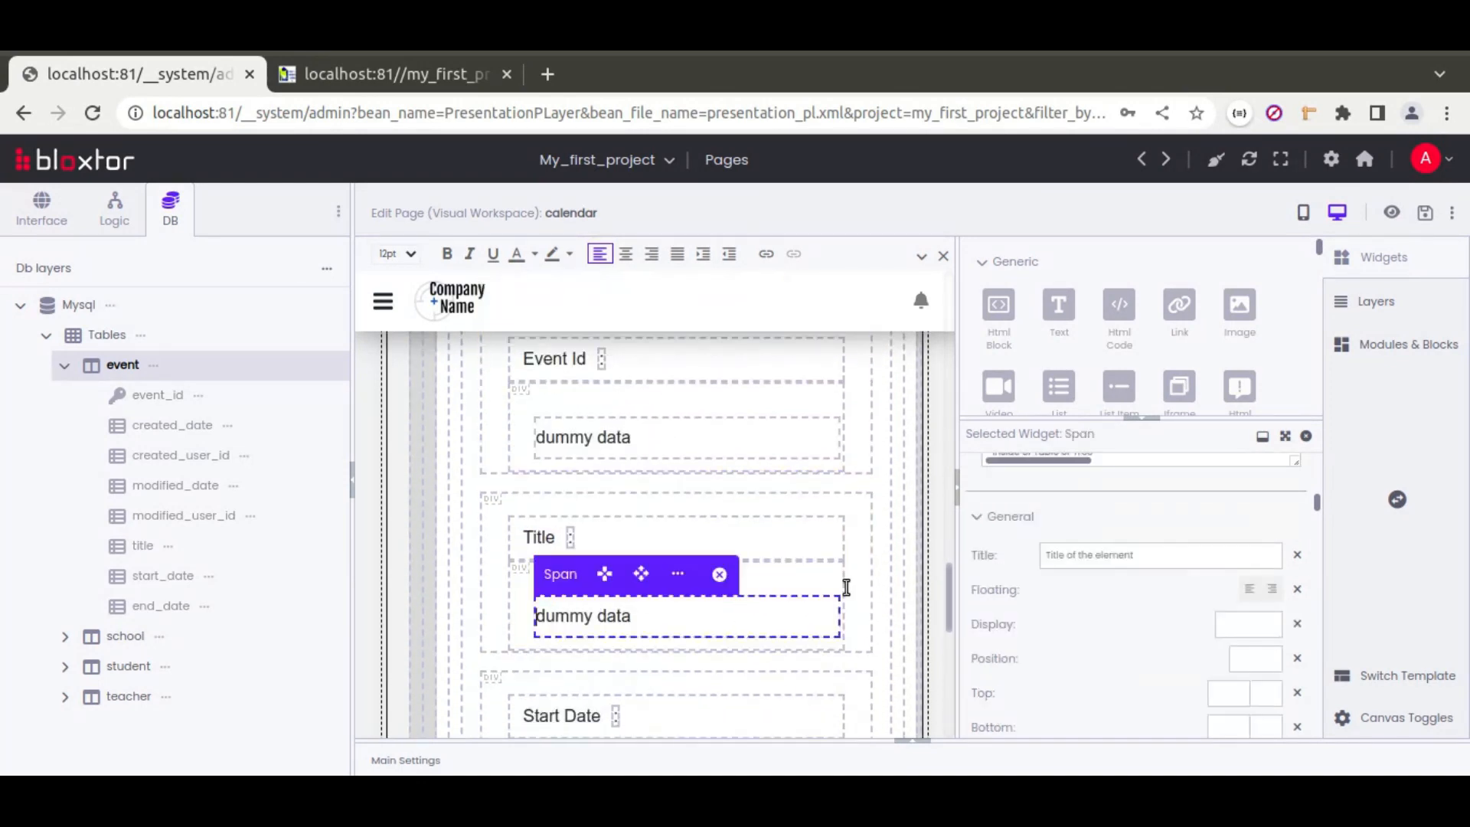
{"action": "scroll", "coordinate": [981, 530], "scroll_direction": "up", "scroll_amount": 5}
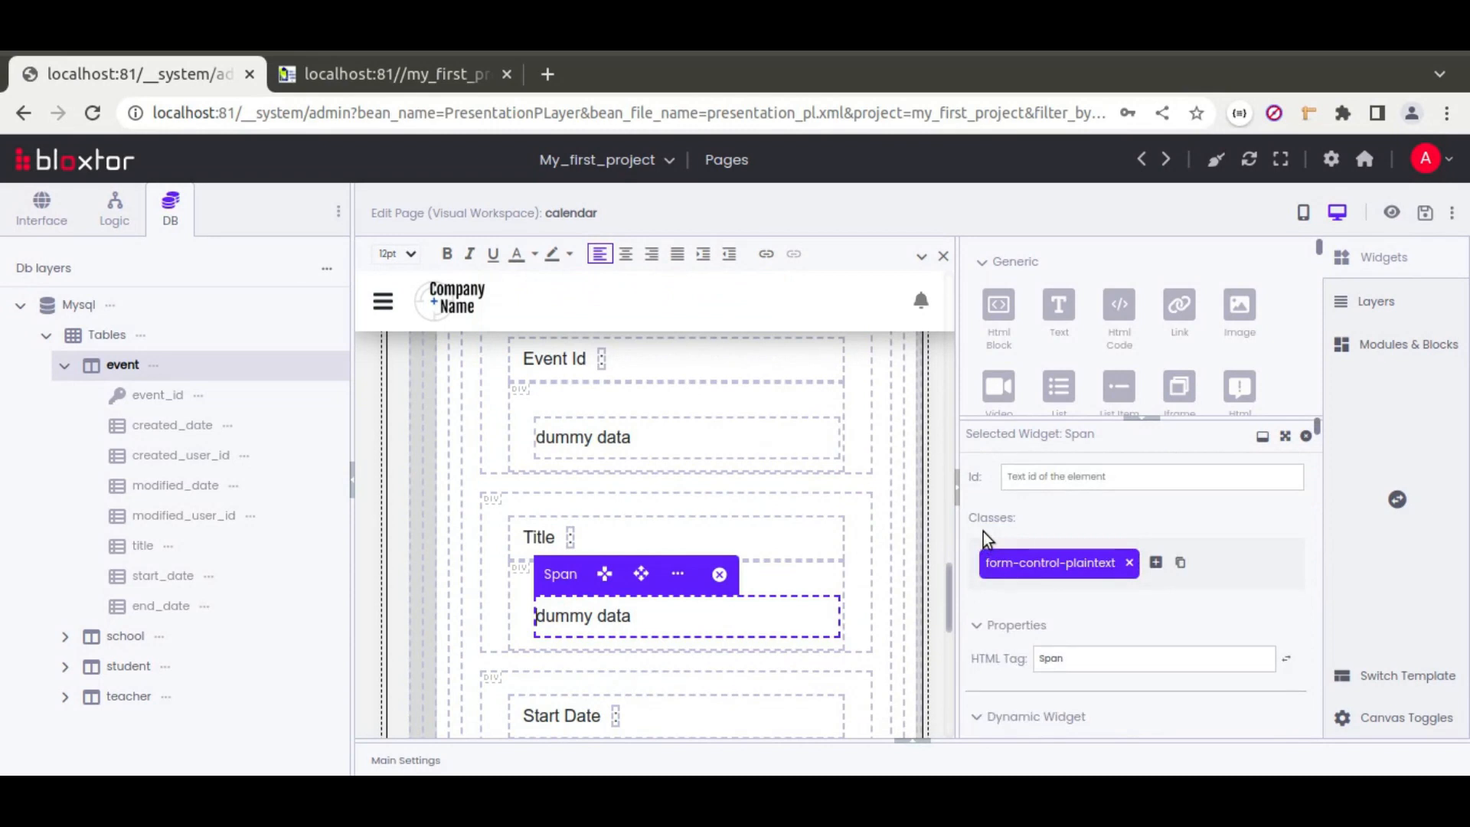
{"action": "left_click", "coordinate": [1063, 657]}
{"action": "type", "text": "input"}
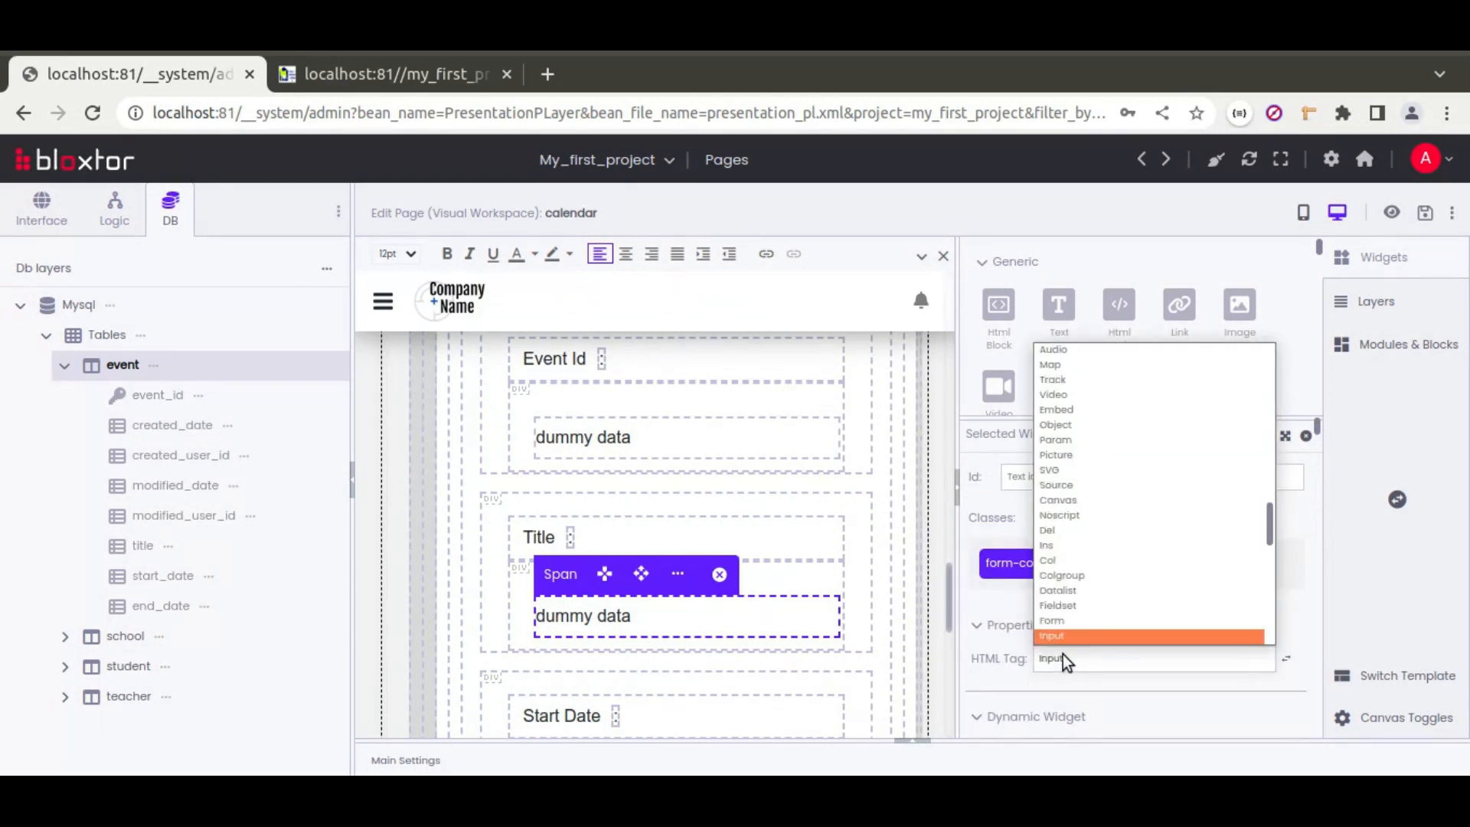
{"action": "key", "text": "Return"}
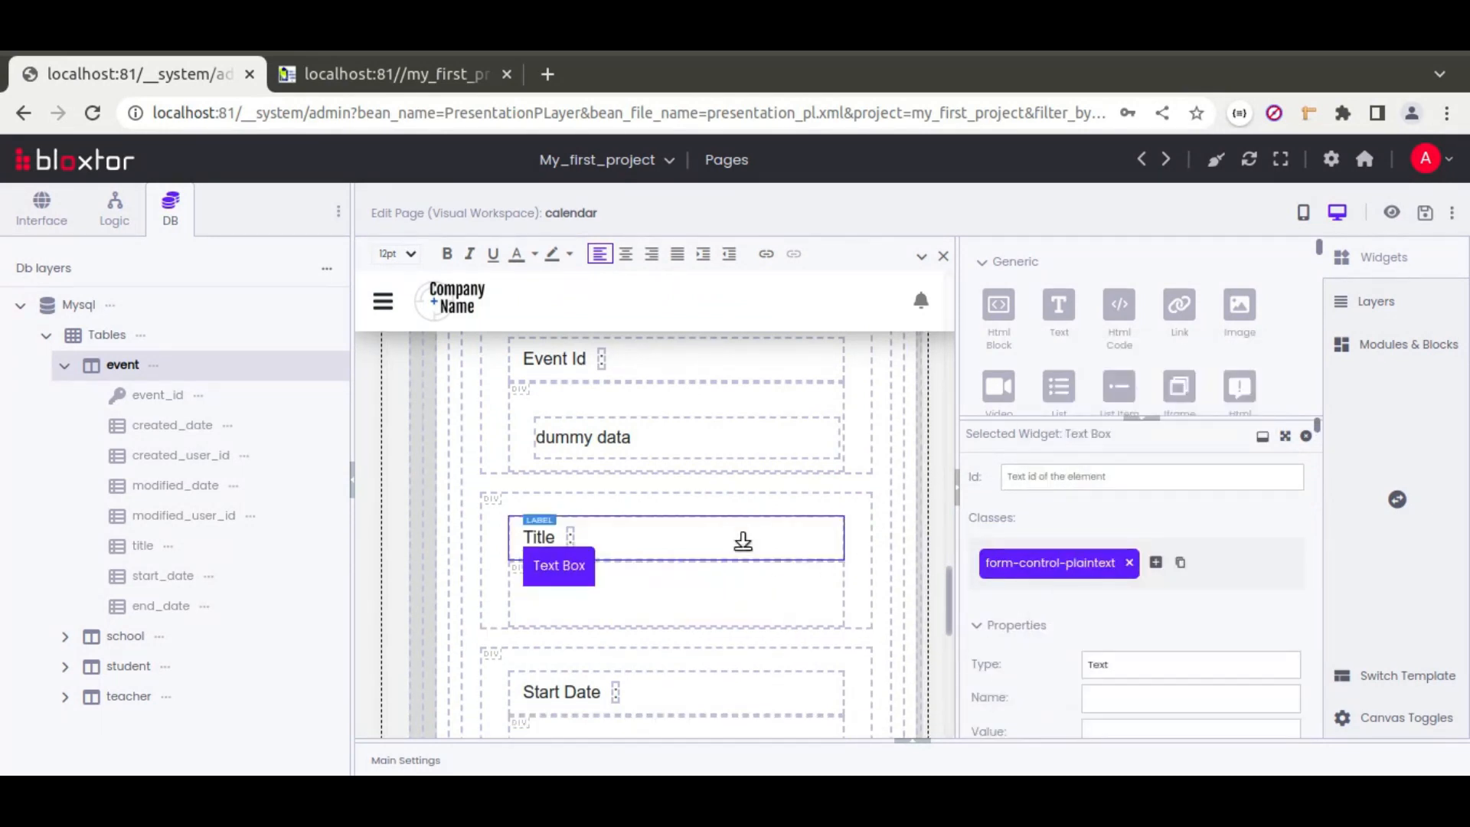
- Change the Title text box's class to form-control
{"action": "left_click", "coordinate": [1083, 562]}
{"action": "double_click", "coordinate": [664, 231]}
{"action": "key", "text": "BackSpace"}
{"action": "key", "text": "BackSpace"}
{"action": "key", "text": "Return"}
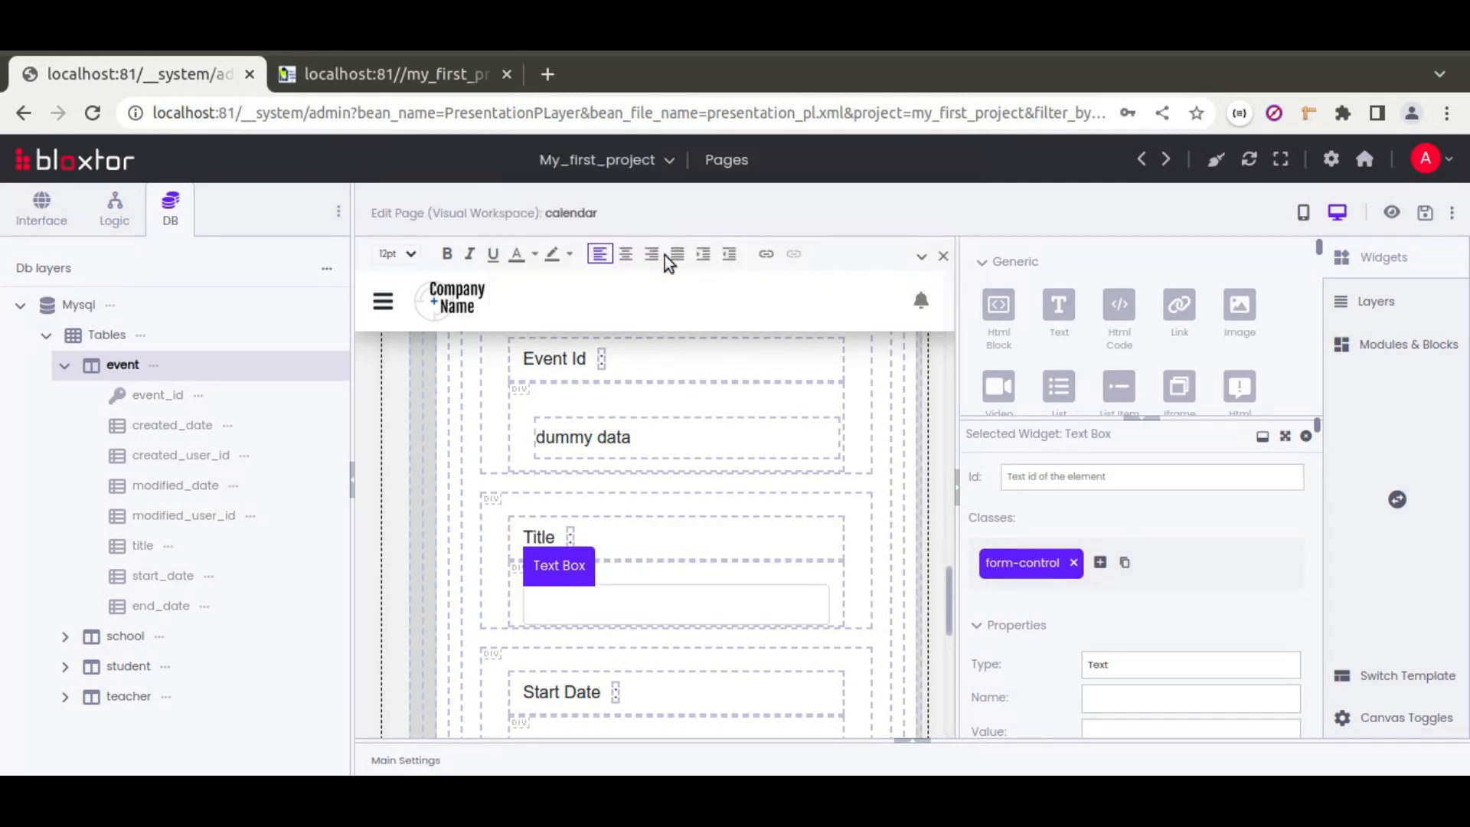
- Change the class of the Start Date field's dummy data span to form-control
{"action": "scroll", "coordinate": [781, 548], "scroll_direction": "down", "scroll_amount": 4}
{"action": "left_click", "coordinate": [695, 510]}
{"action": "left_click", "coordinate": [1072, 565]}
{"action": "left_click", "coordinate": [635, 237]}
{"action": "double_click", "coordinate": [635, 237]}
{"action": "key", "text": "BackSpace"}
{"action": "key", "text": "BackSpace"}
{"action": "key", "text": "Return"}
- Convert the Start Date span to an Input element with the type Datetime Local
{"action": "left_click", "coordinate": [1076, 658]}
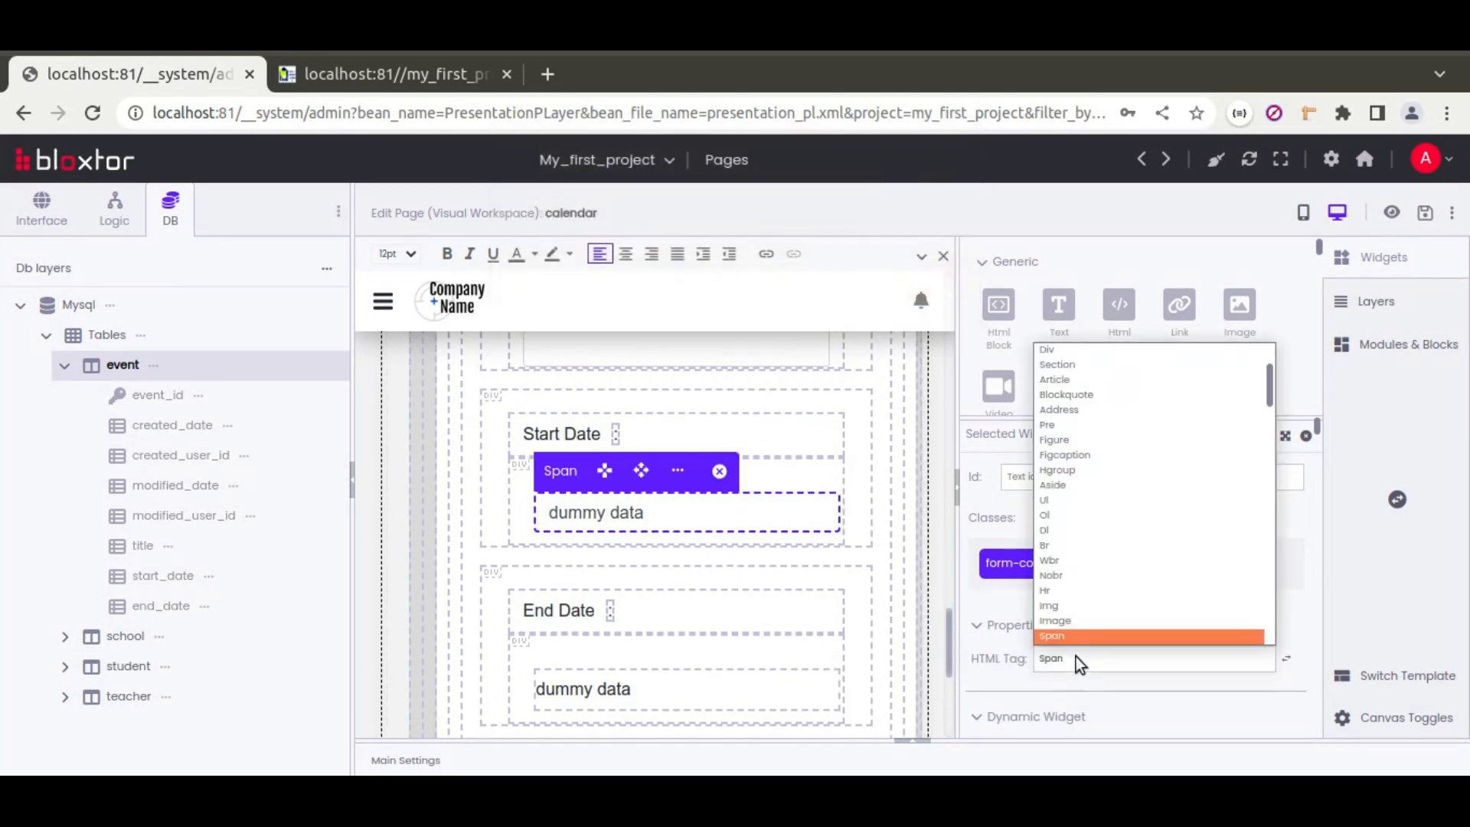
{"action": "type", "text": "inp"}
{"action": "key", "text": "Return"}
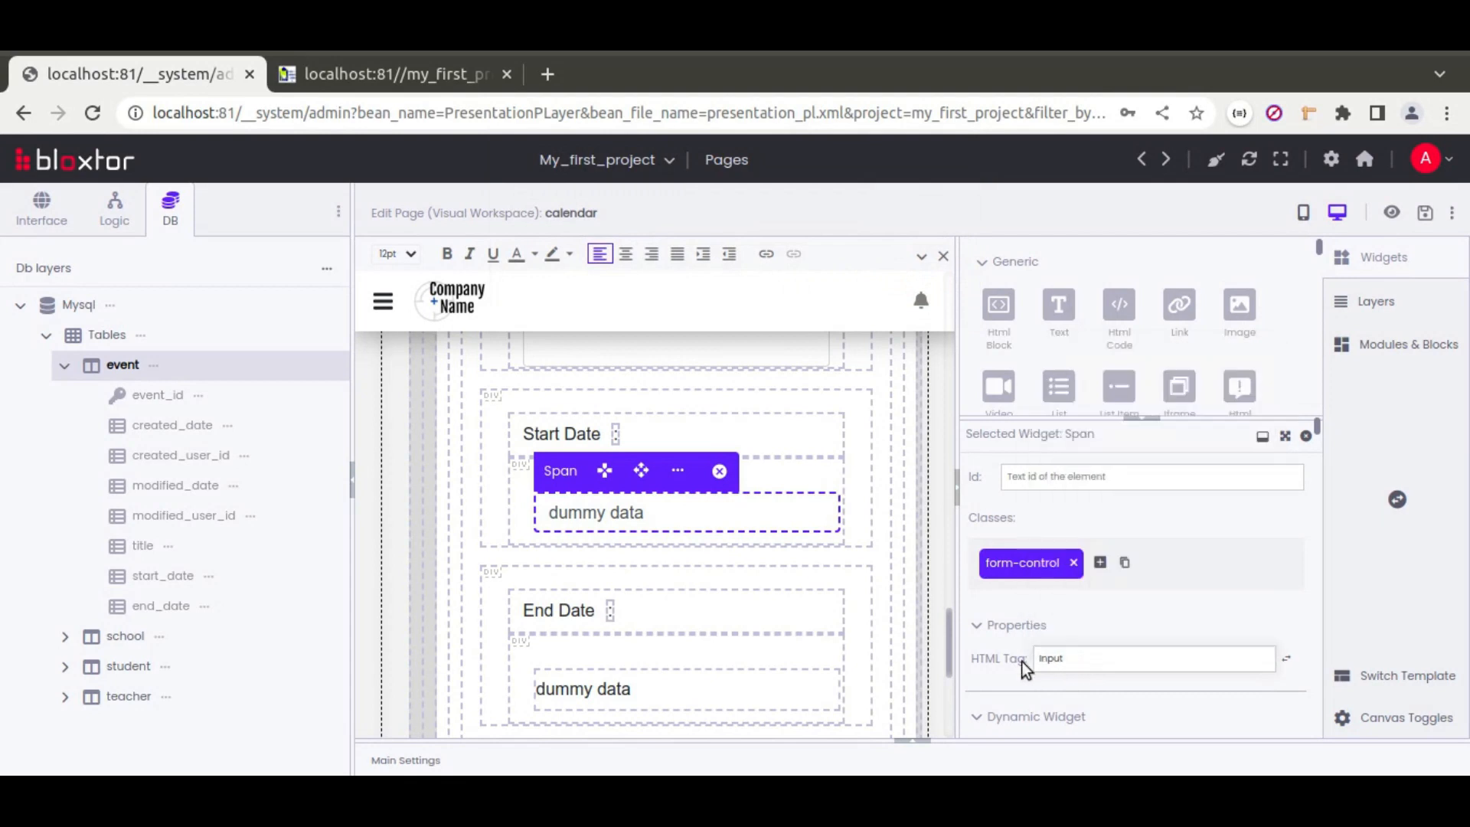
{"action": "left_click", "coordinate": [1132, 668]}
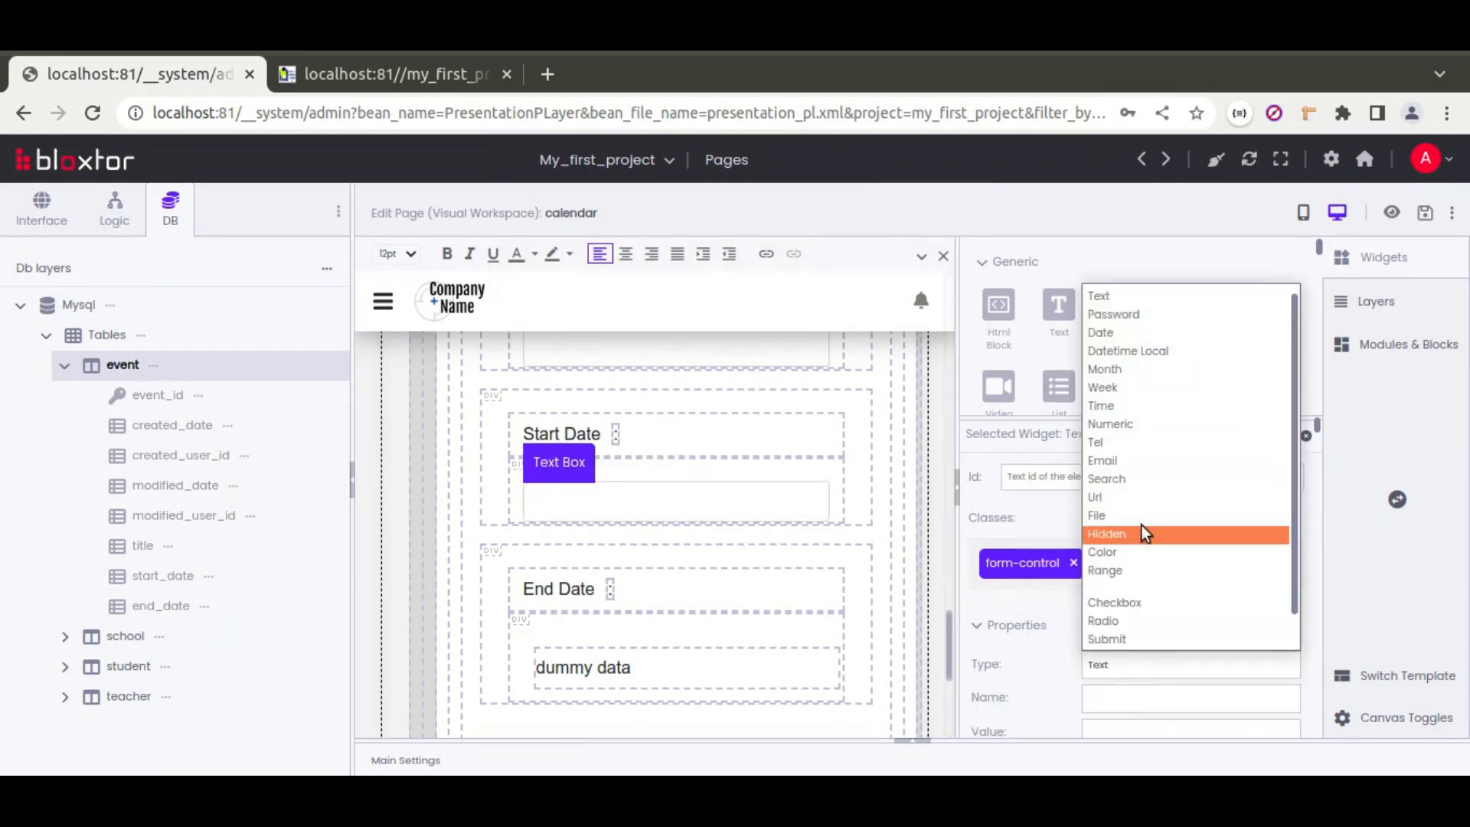
{"action": "left_click", "coordinate": [1158, 350]}
- Convert the End Date field's dummy data span to an Input element with the type Datetime Local
{"action": "left_click", "coordinate": [733, 667]}
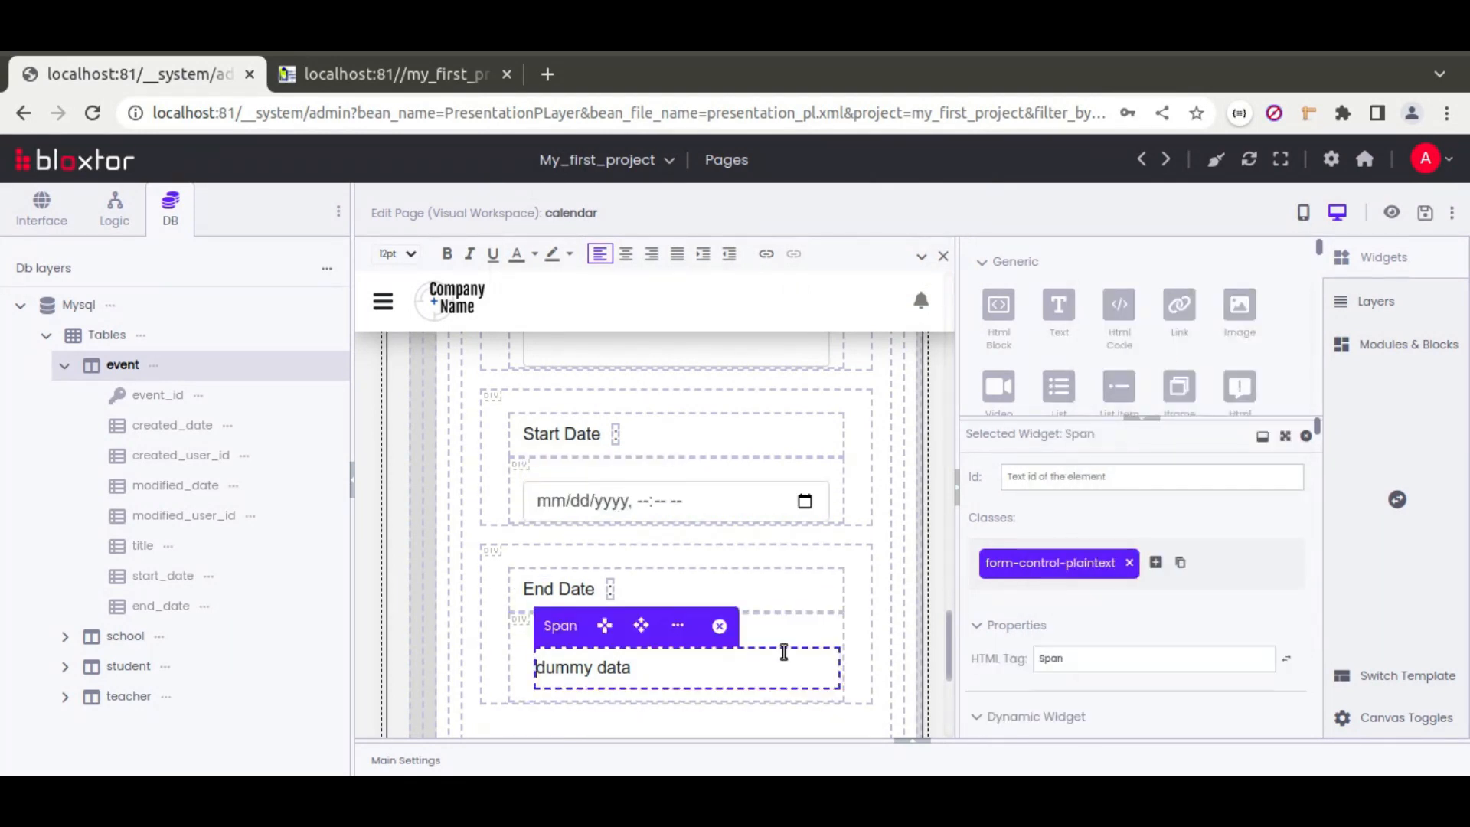
{"action": "left_click", "coordinate": [1064, 659]}
{"action": "type", "text": "inp"}
{"action": "key", "text": "Return"}
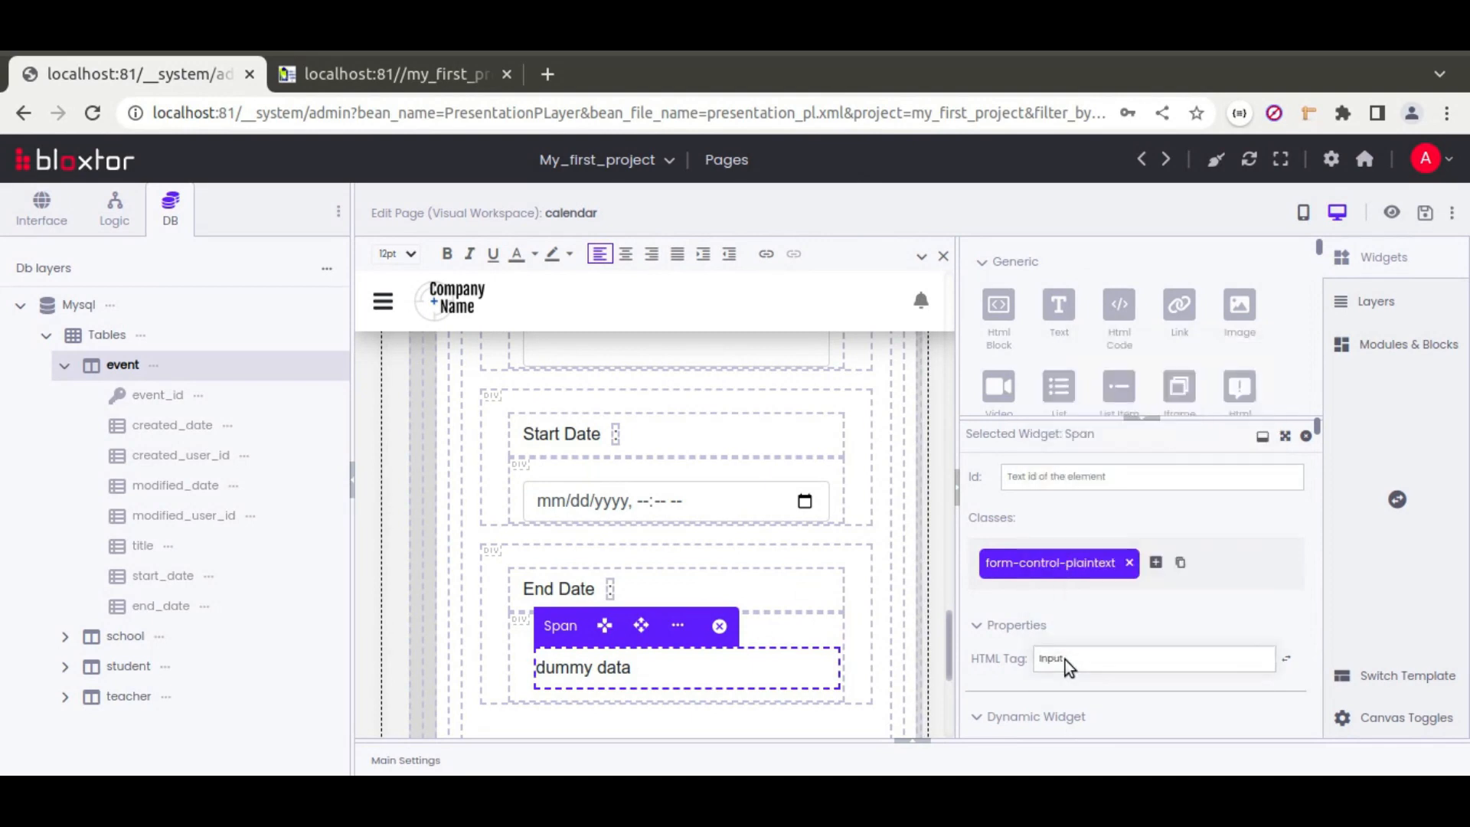
{"action": "left_click", "coordinate": [1136, 665]}
{"action": "left_click", "coordinate": [1144, 354]}
- Change the End Date input's class to form-control
{"action": "left_click", "coordinate": [1056, 572]}
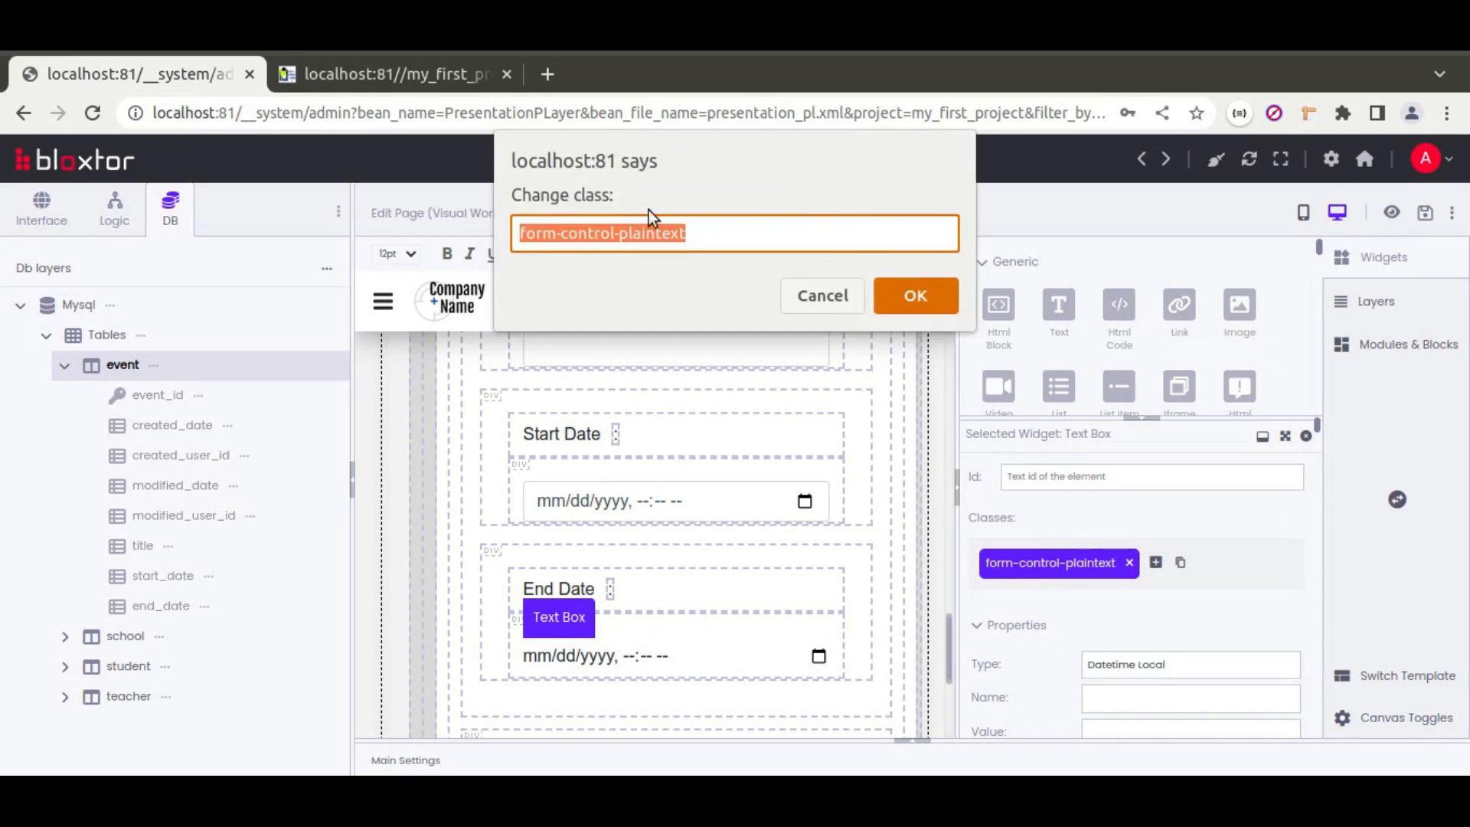
{"action": "double_click", "coordinate": [658, 234]}
{"action": "key", "text": "BackSpace"}
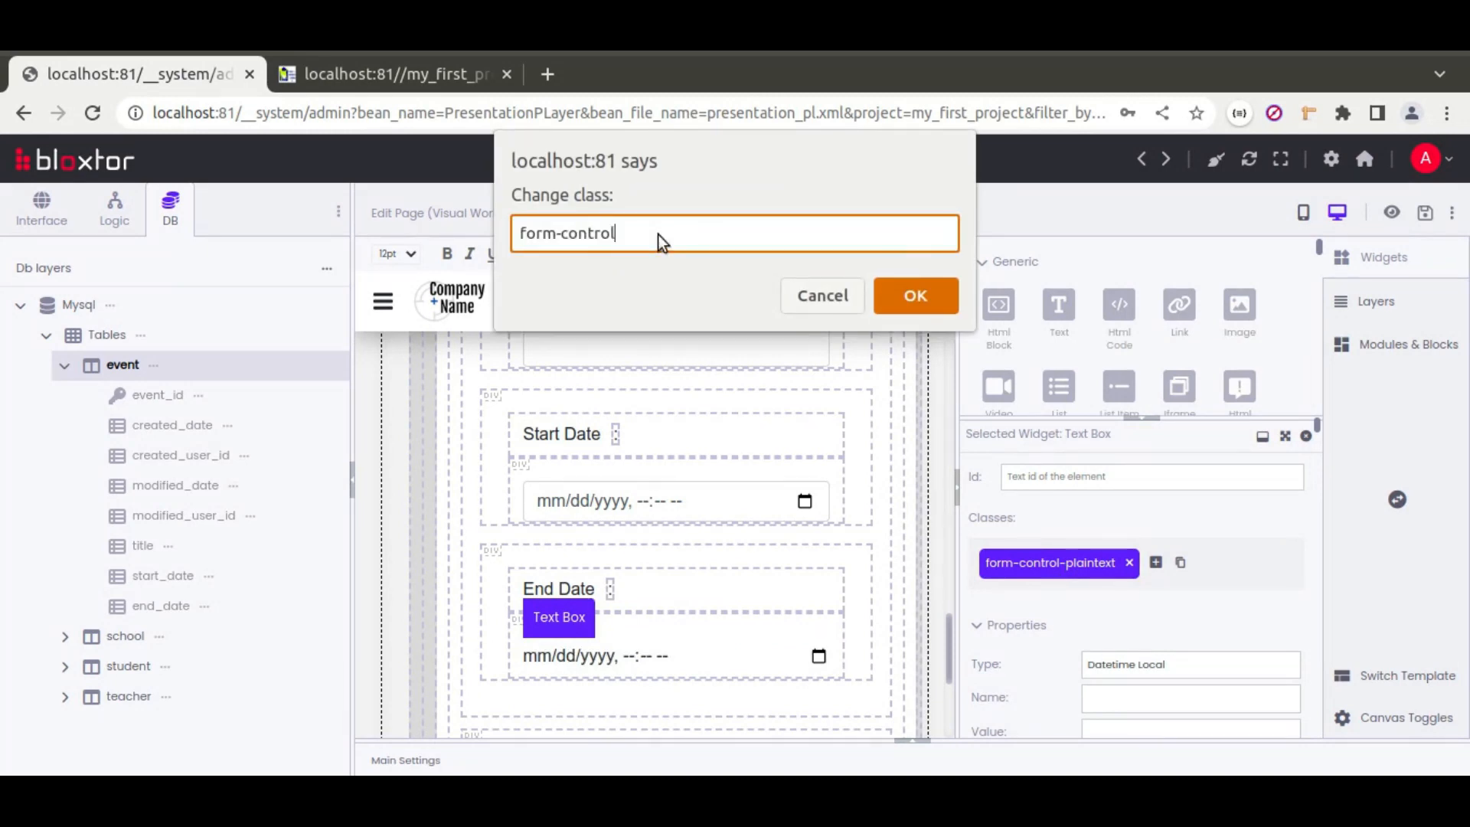
{"action": "key", "text": "Return"}
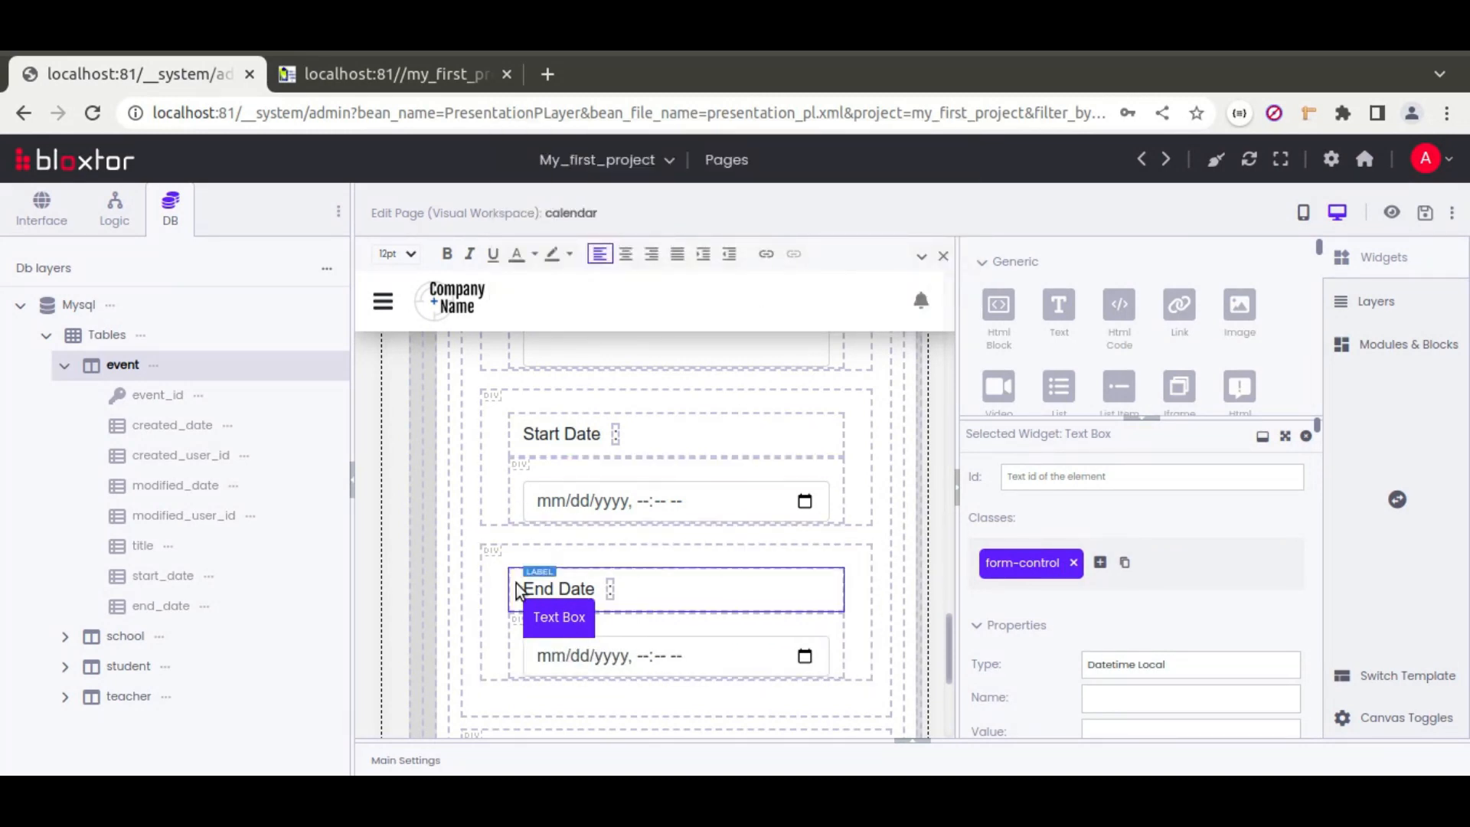
- Delete the "..." placeholder text above the Event Id field in the Edit Event modal body
{"action": "scroll", "coordinate": [505, 582], "scroll_direction": "down", "scroll_amount": 2}
{"action": "scroll", "coordinate": [712, 603], "scroll_direction": "up", "scroll_amount": 10}
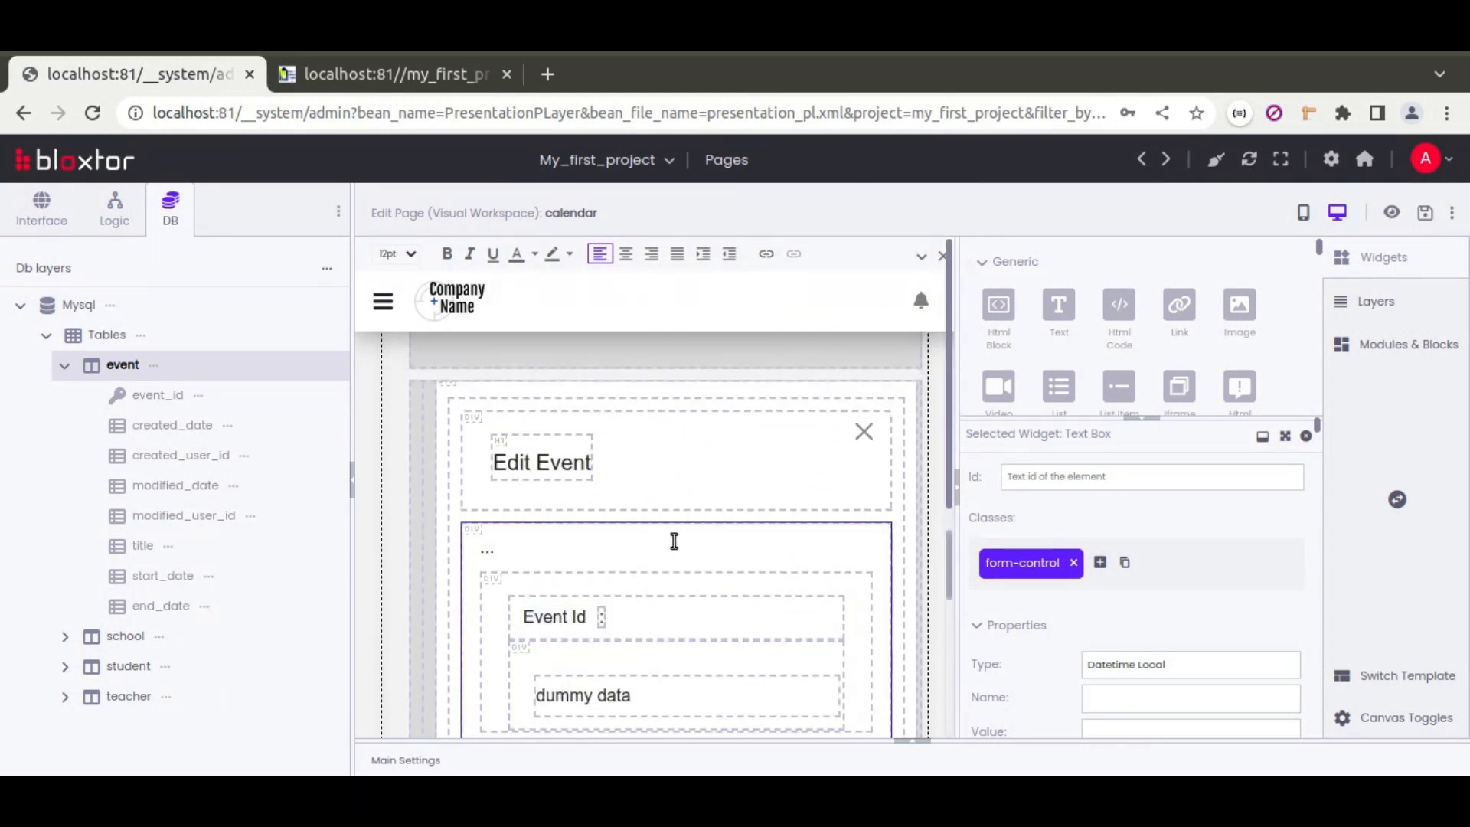
{"action": "left_click", "coordinate": [593, 546]}
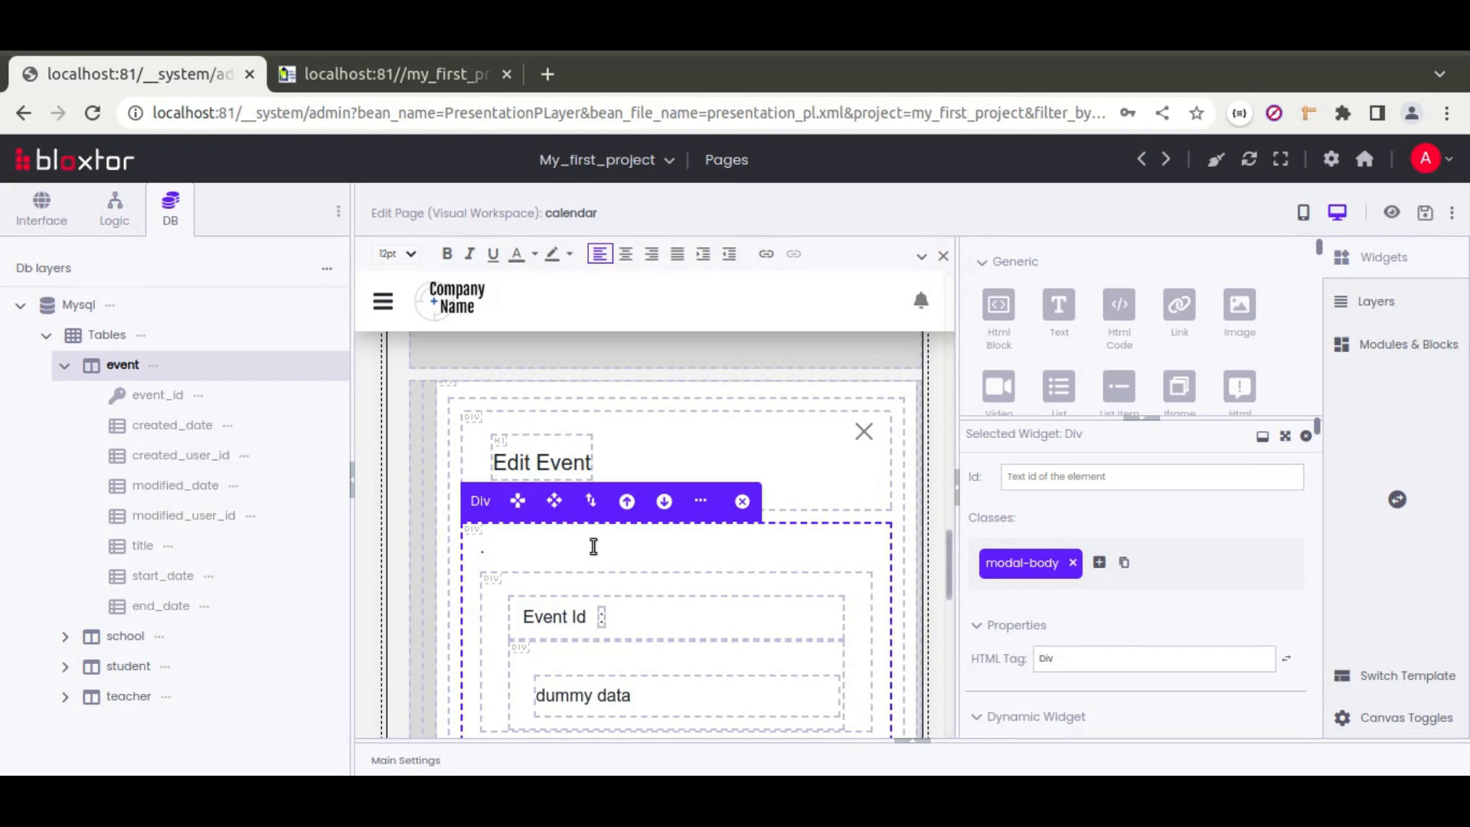
{"action": "key", "text": "BackSpace"}
{"action": "key", "text": "BackSpace"}
- Assign the updateResourceItem function to the On Click event of the modal's Save changes button
{"action": "scroll", "coordinate": [838, 571], "scroll_direction": "down", "scroll_amount": 8}
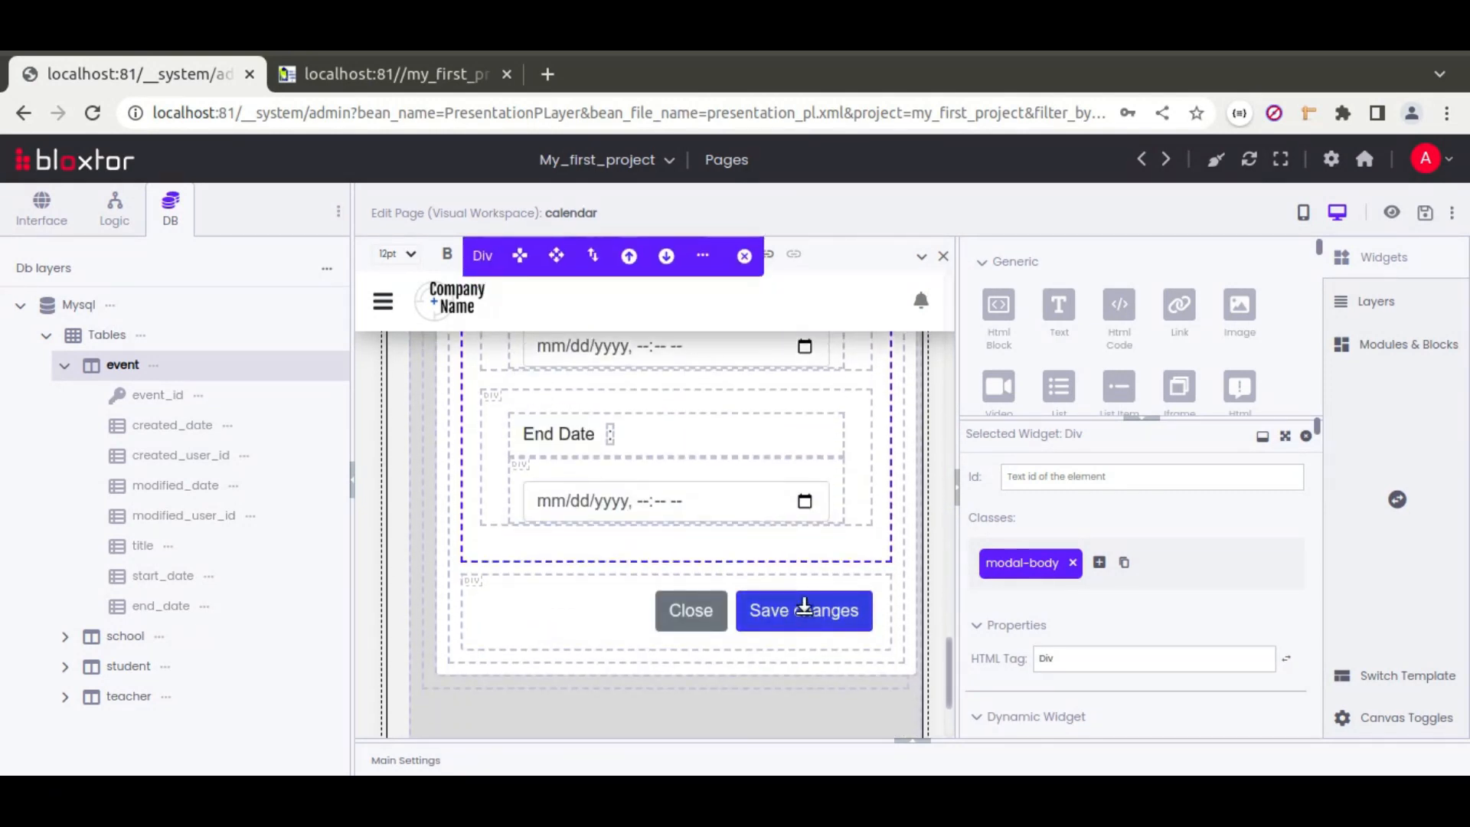
{"action": "left_click", "coordinate": [804, 610]}
{"action": "scroll", "coordinate": [987, 608], "scroll_direction": "down", "scroll_amount": 10}
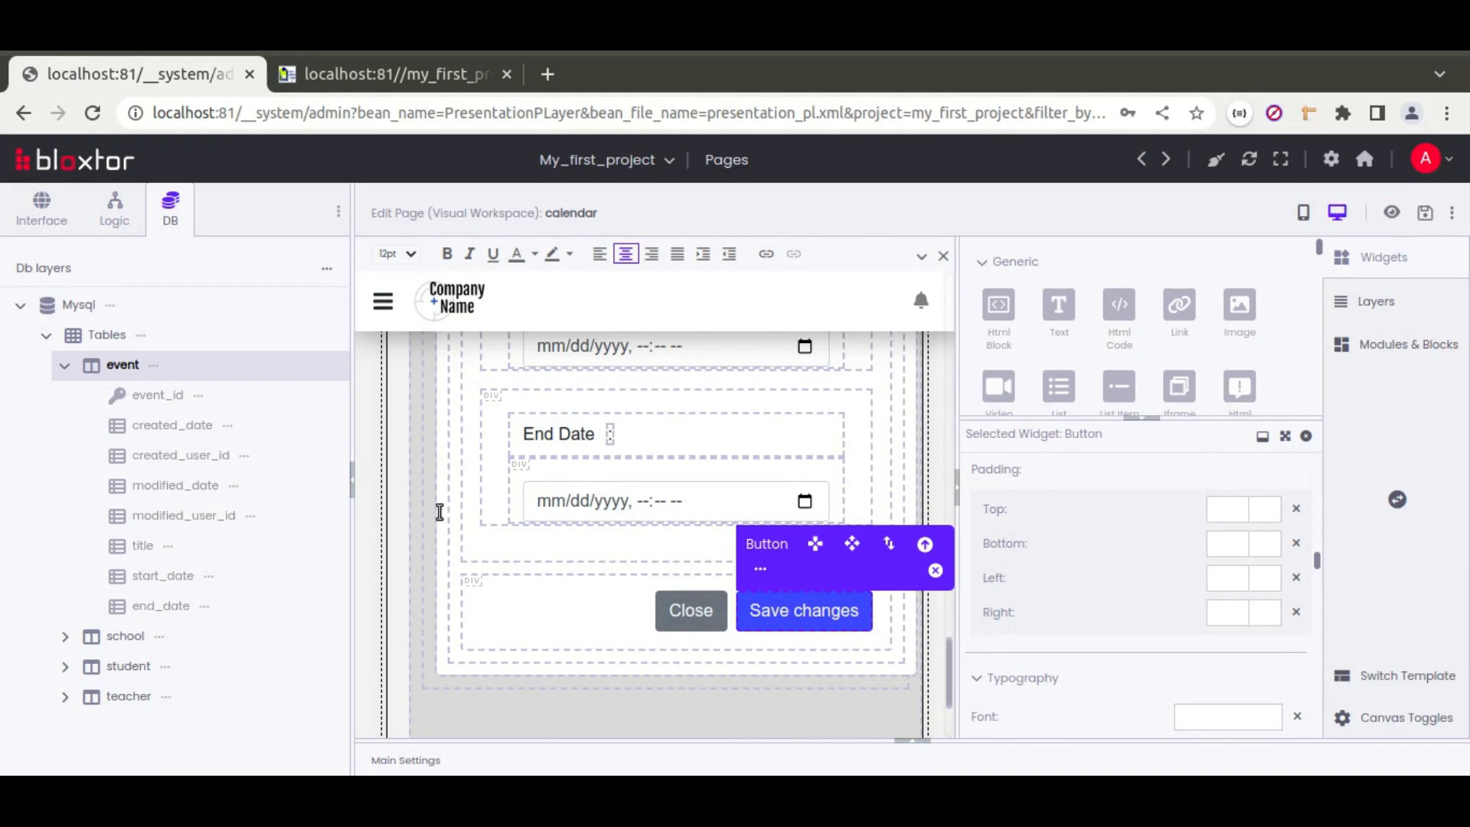
{"action": "scroll", "coordinate": [1020, 617], "scroll_direction": "down", "scroll_amount": 10}
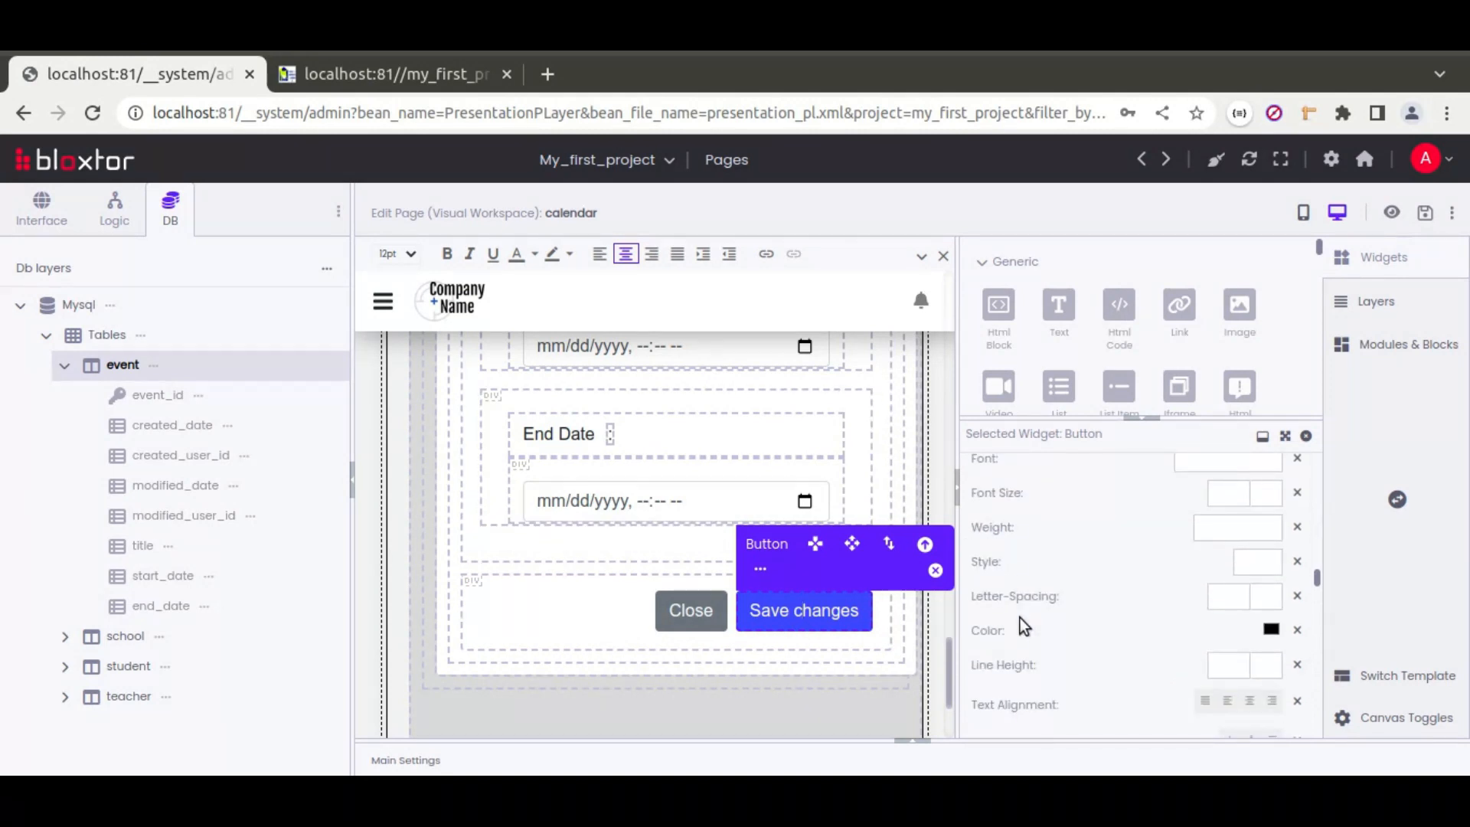
{"action": "scroll", "coordinate": [1012, 617], "scroll_direction": "down", "scroll_amount": 12}
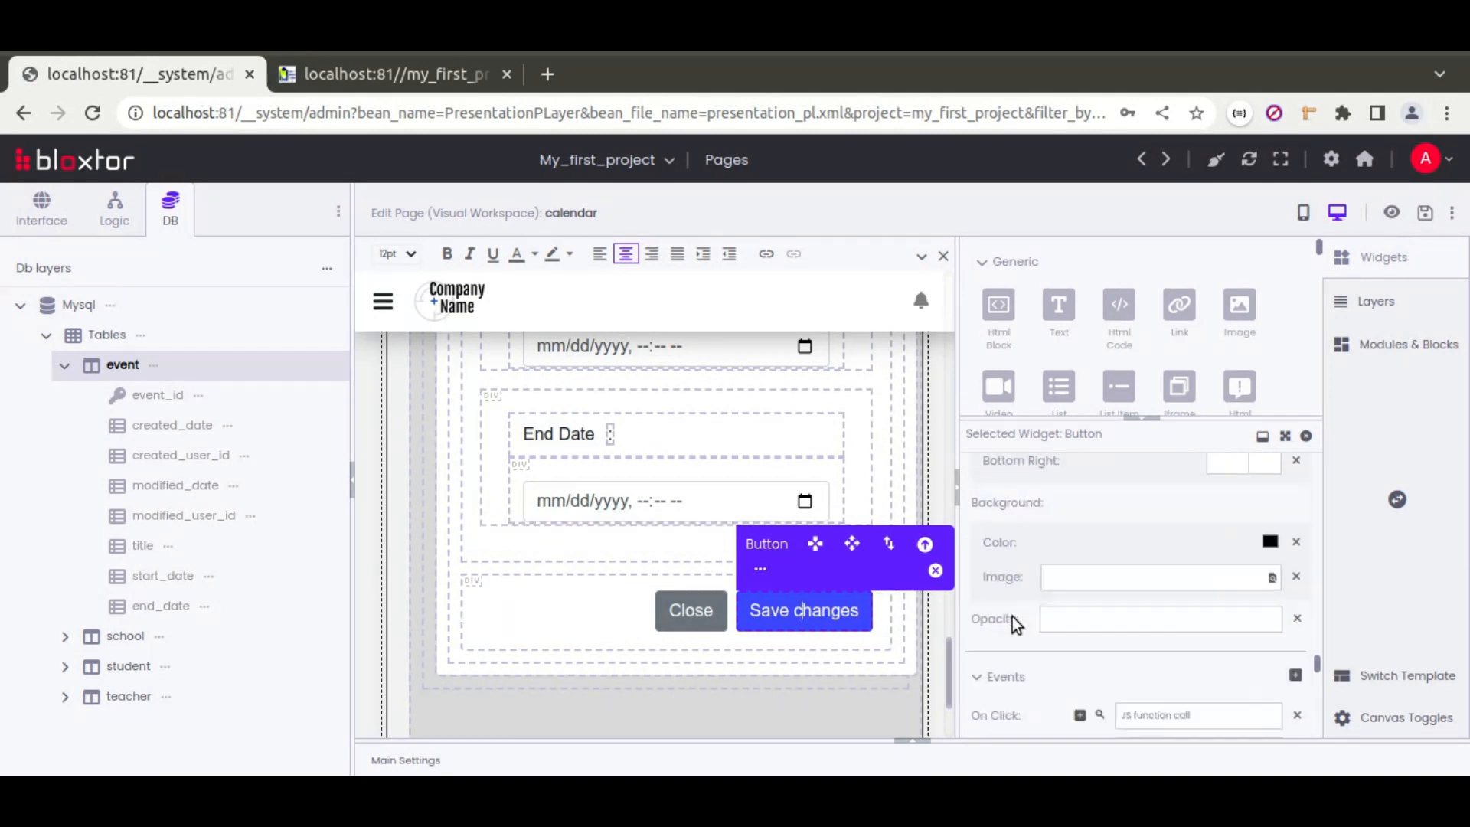
{"action": "scroll", "coordinate": [1012, 617], "scroll_direction": "down", "scroll_amount": 1}
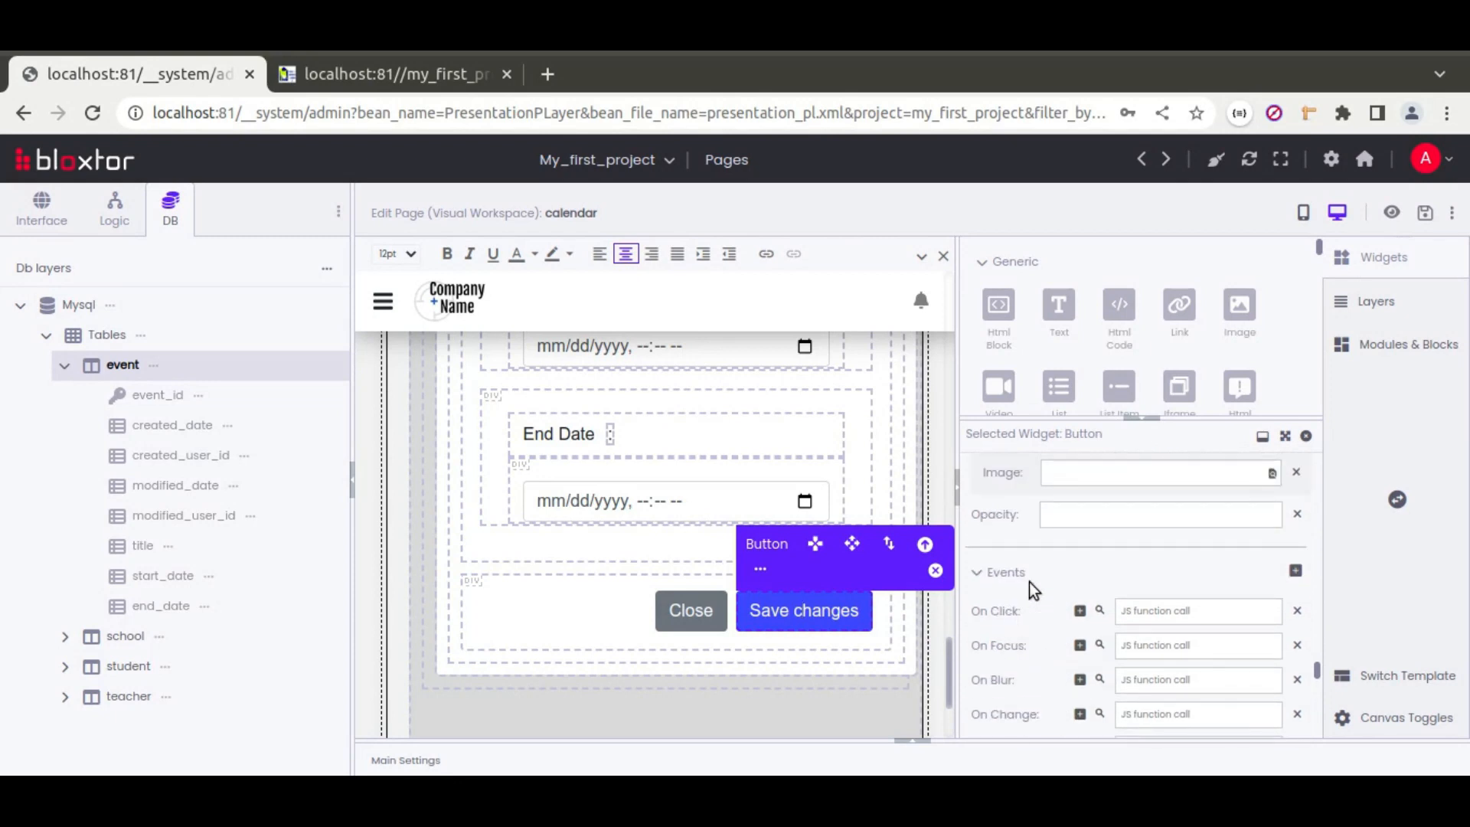
{"action": "left_click", "coordinate": [1100, 605]}
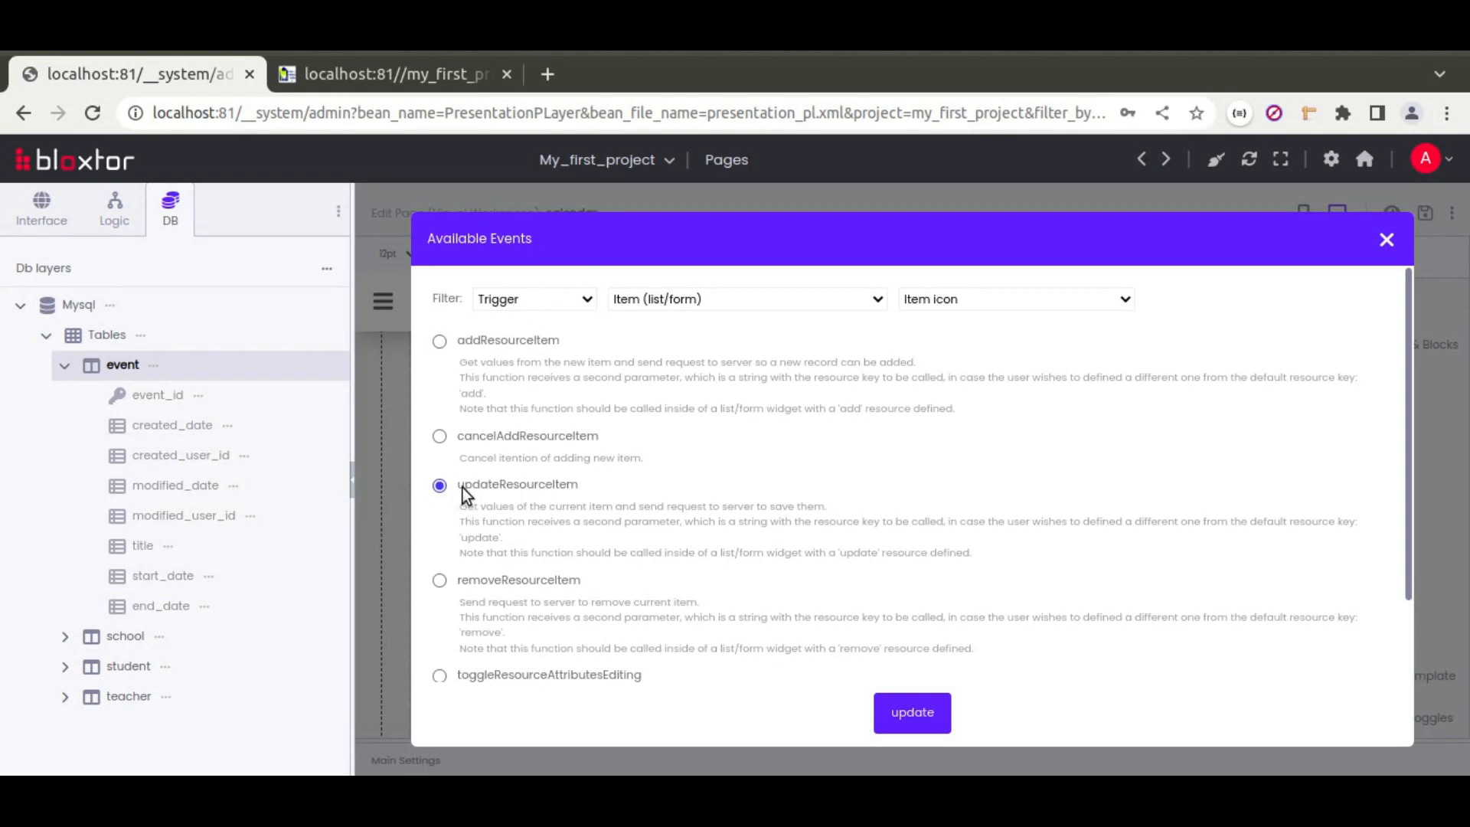
{"action": "left_click", "coordinate": [932, 712]}
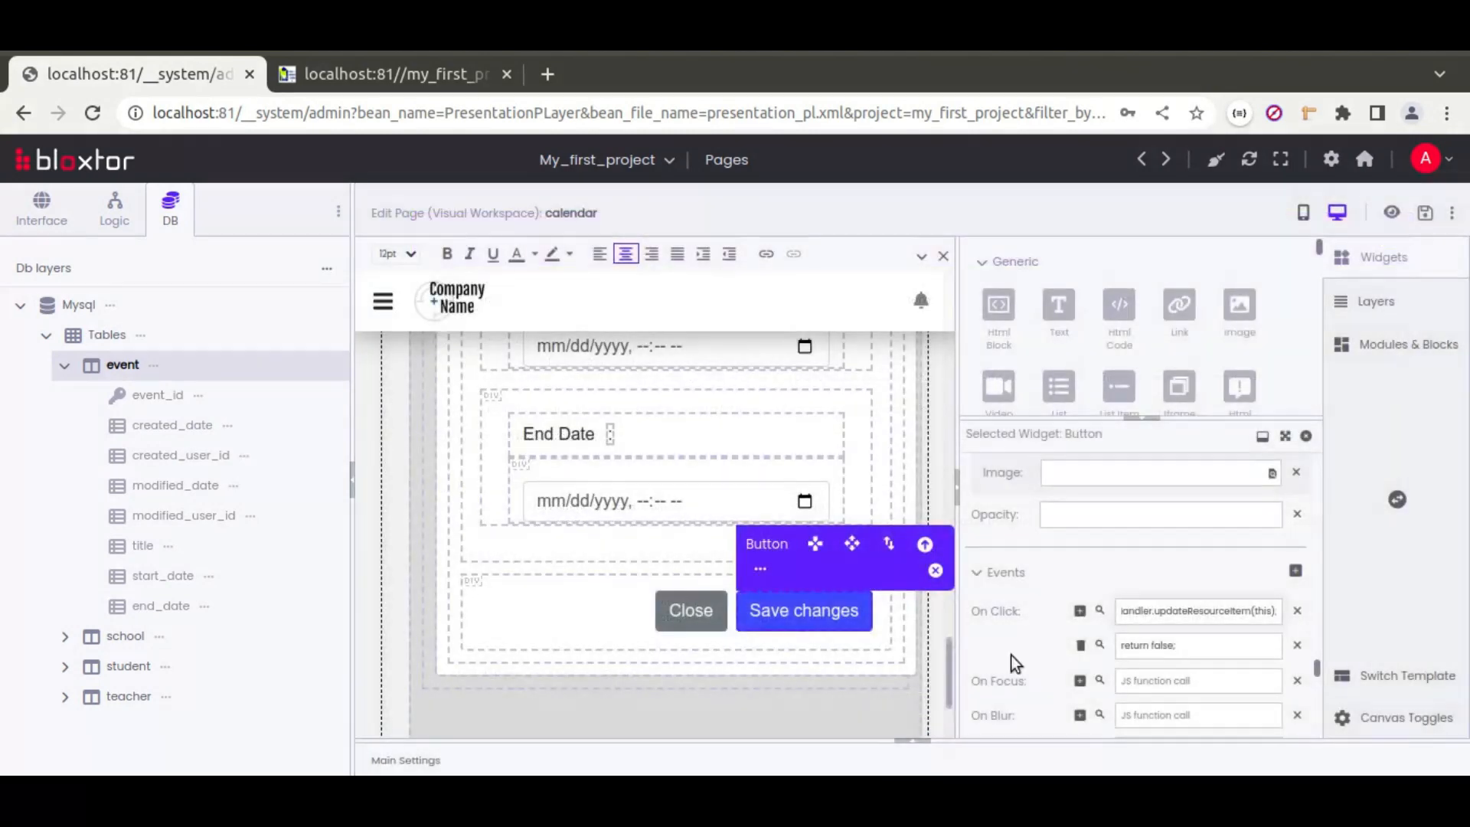
- Give the Edit Event form a new update resource with query type Update a record on the event table, and set its complete-update handler to closeParentPopup
{"action": "left_click", "coordinate": [465, 539]}
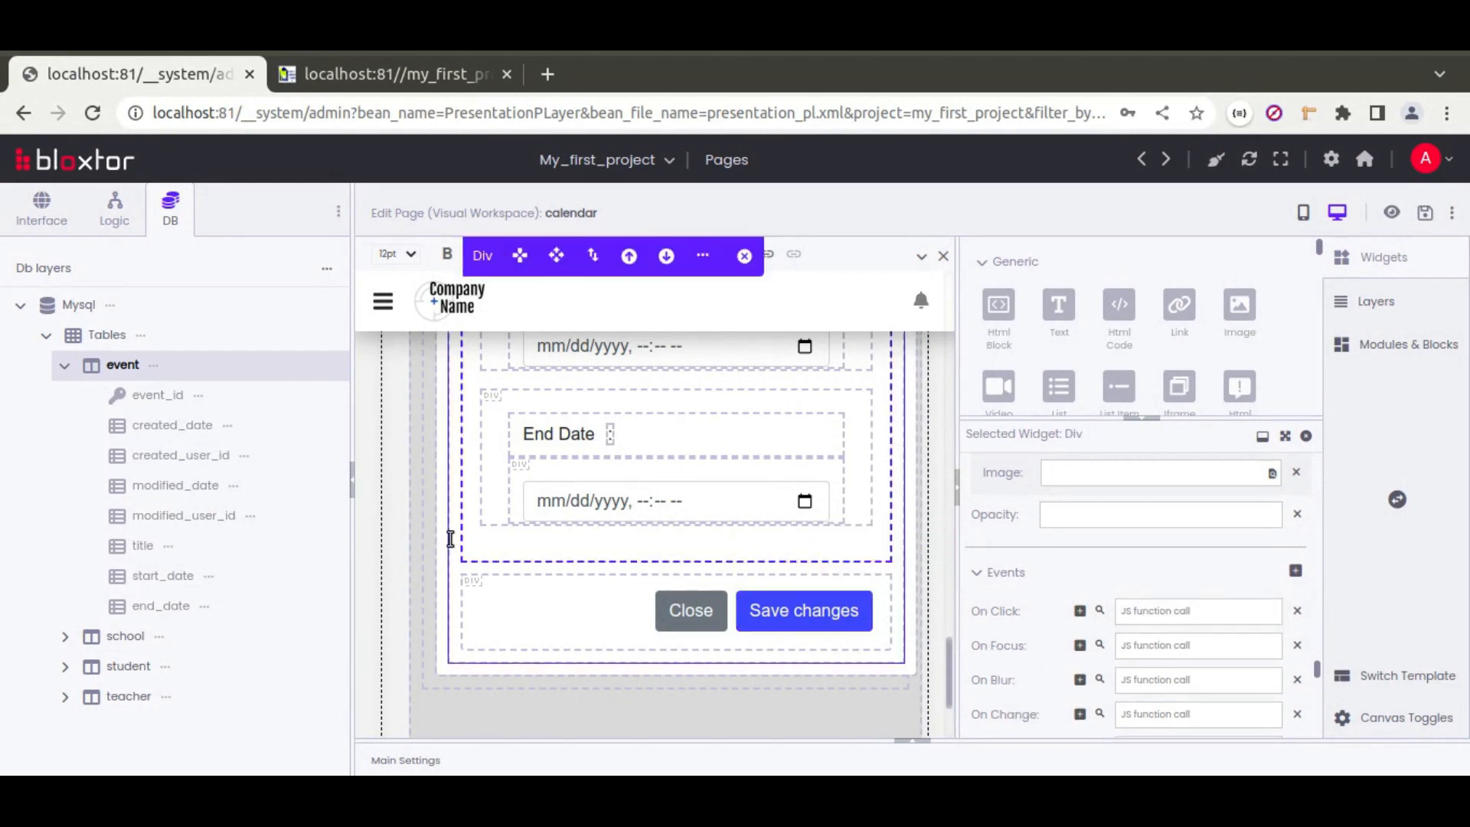
{"action": "left_click", "coordinate": [450, 539]}
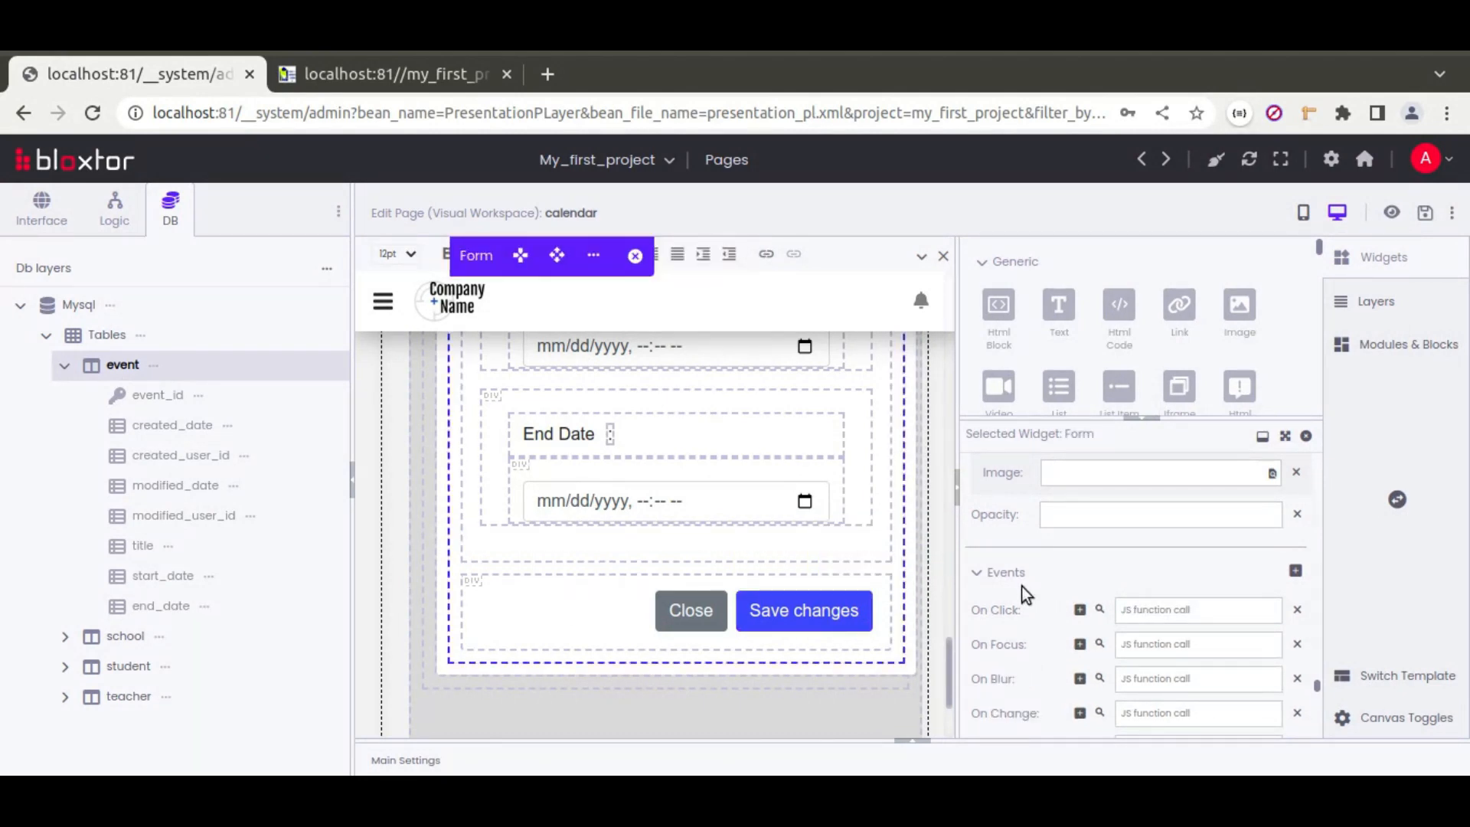
{"action": "scroll", "coordinate": [1021, 588], "scroll_direction": "down", "scroll_amount": 15}
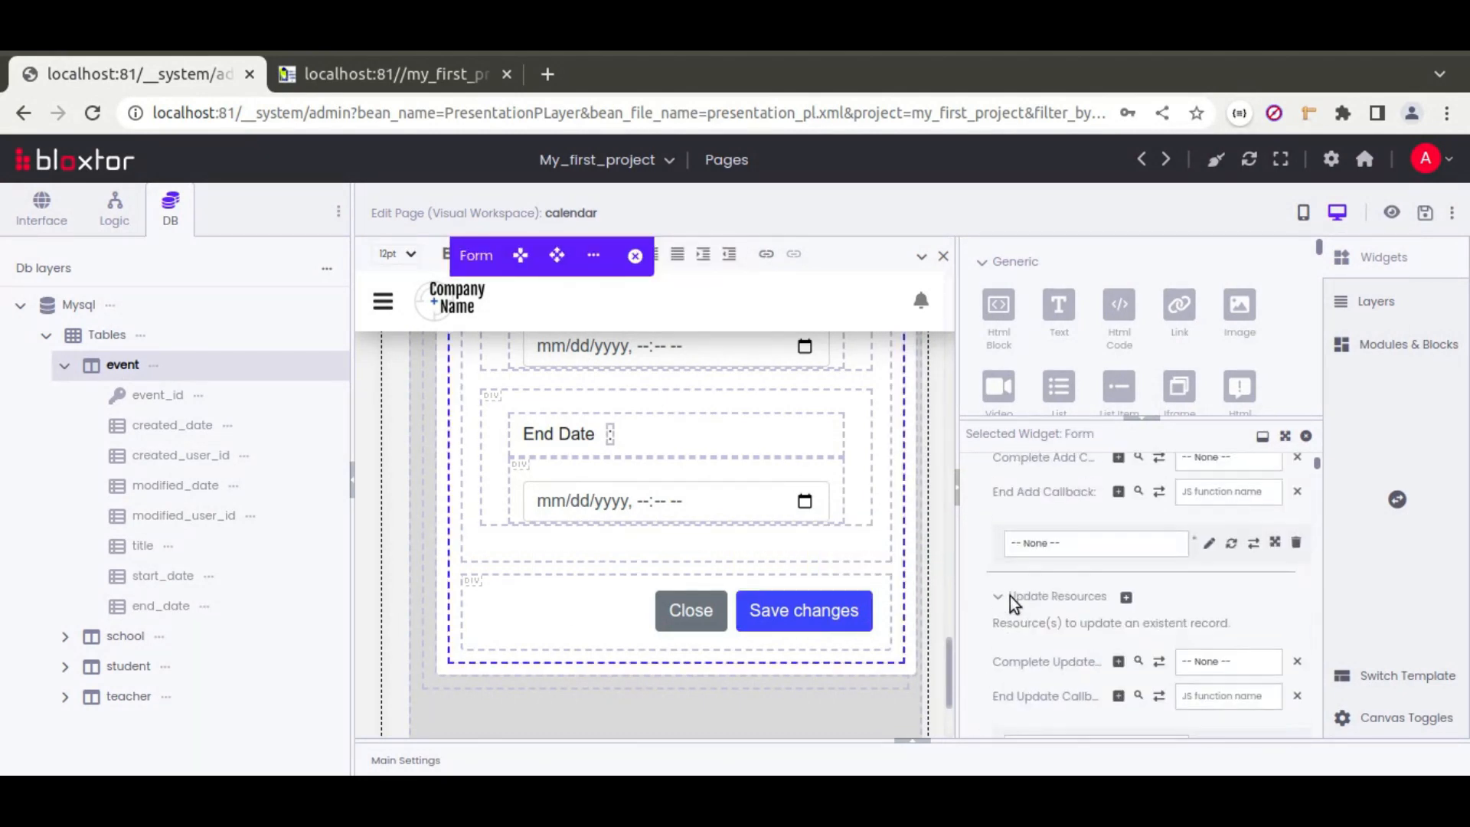
{"action": "scroll", "coordinate": [1009, 596], "scroll_direction": "up", "scroll_amount": 5}
{"action": "scroll", "coordinate": [995, 589], "scroll_direction": "down", "scroll_amount": 5}
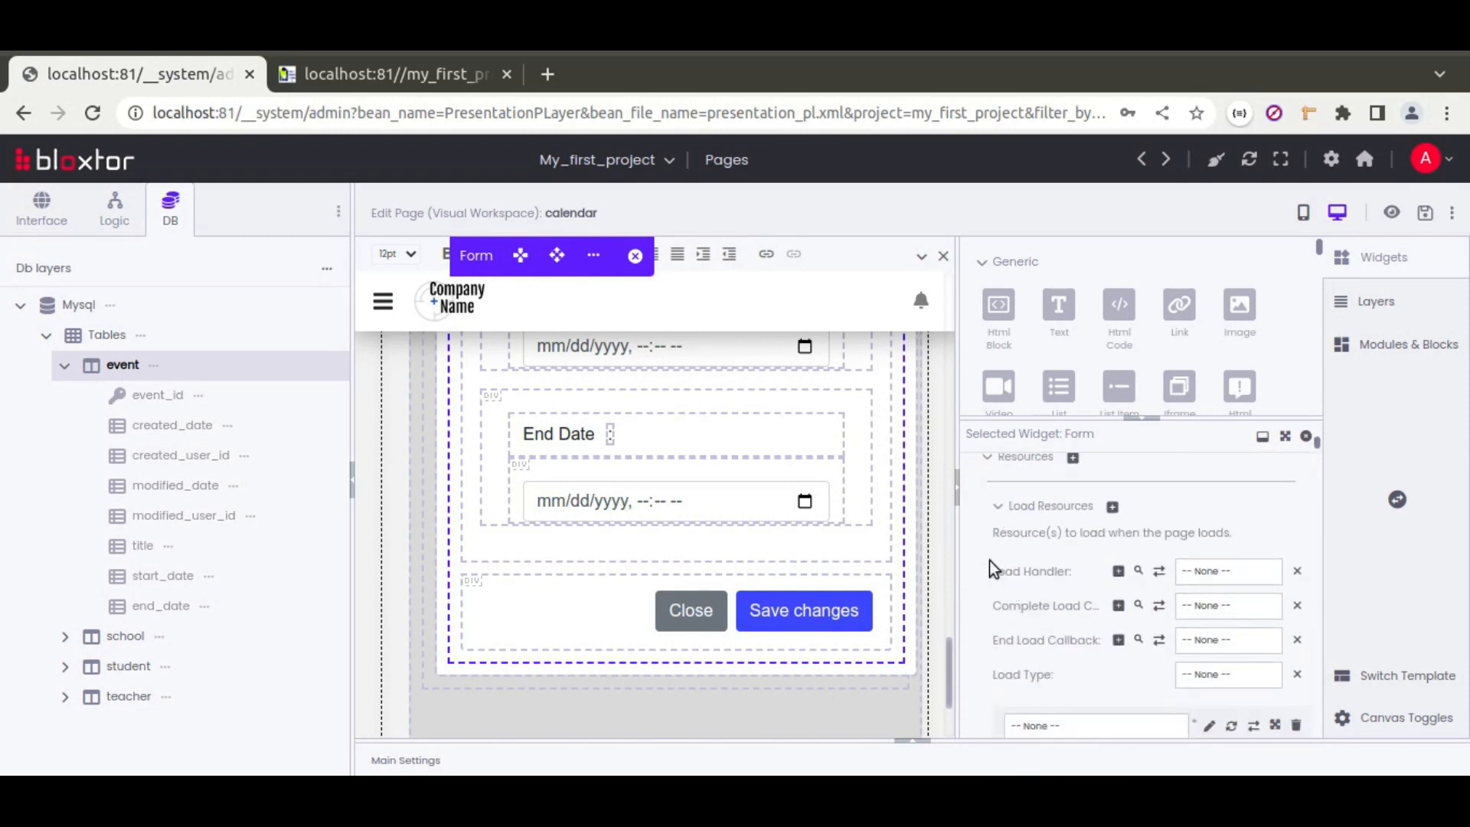
{"action": "scroll", "coordinate": [992, 588], "scroll_direction": "down", "scroll_amount": 2}
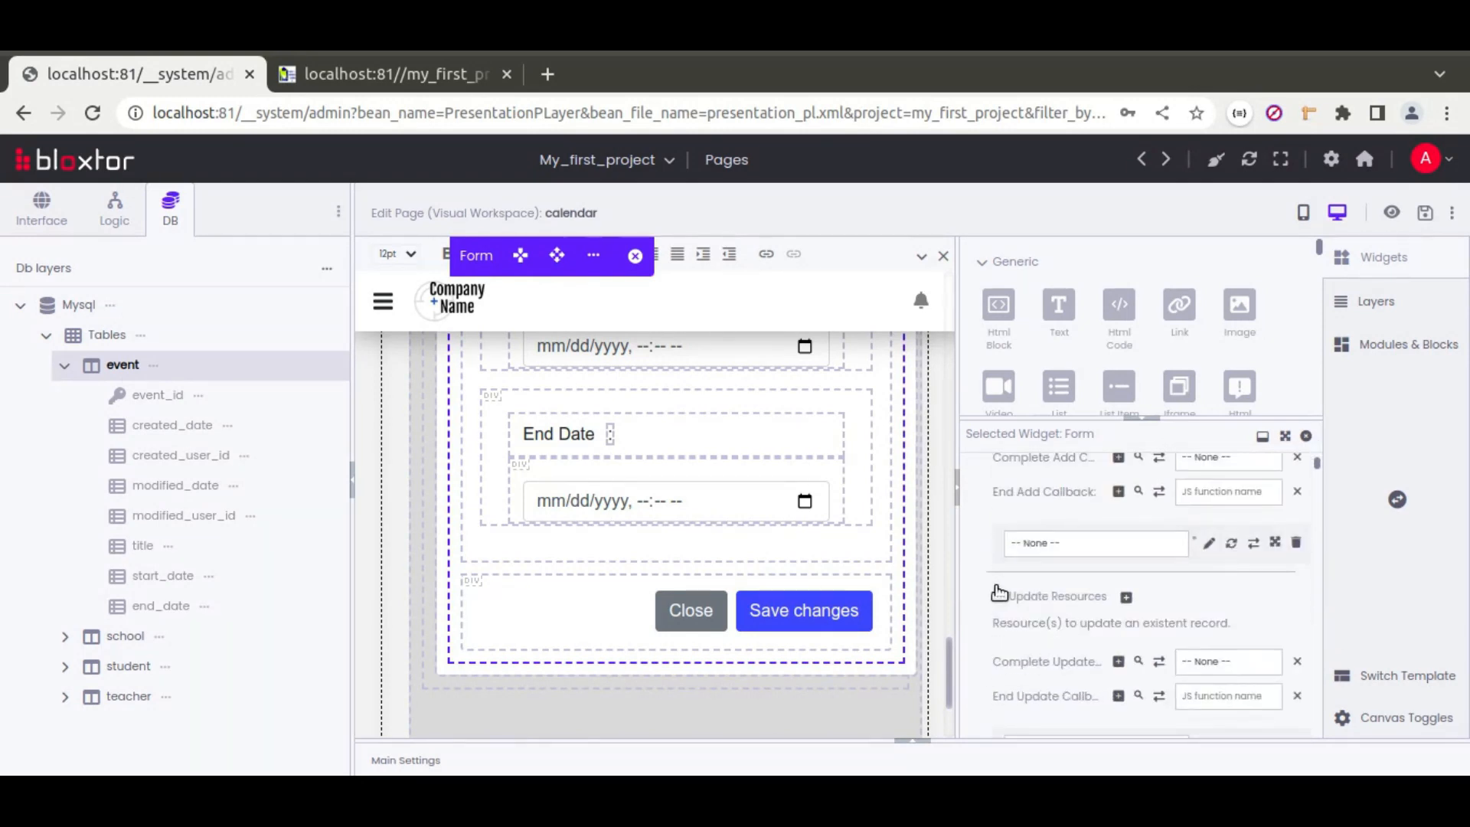
{"action": "scroll", "coordinate": [1064, 609], "scroll_direction": "down", "scroll_amount": 3}
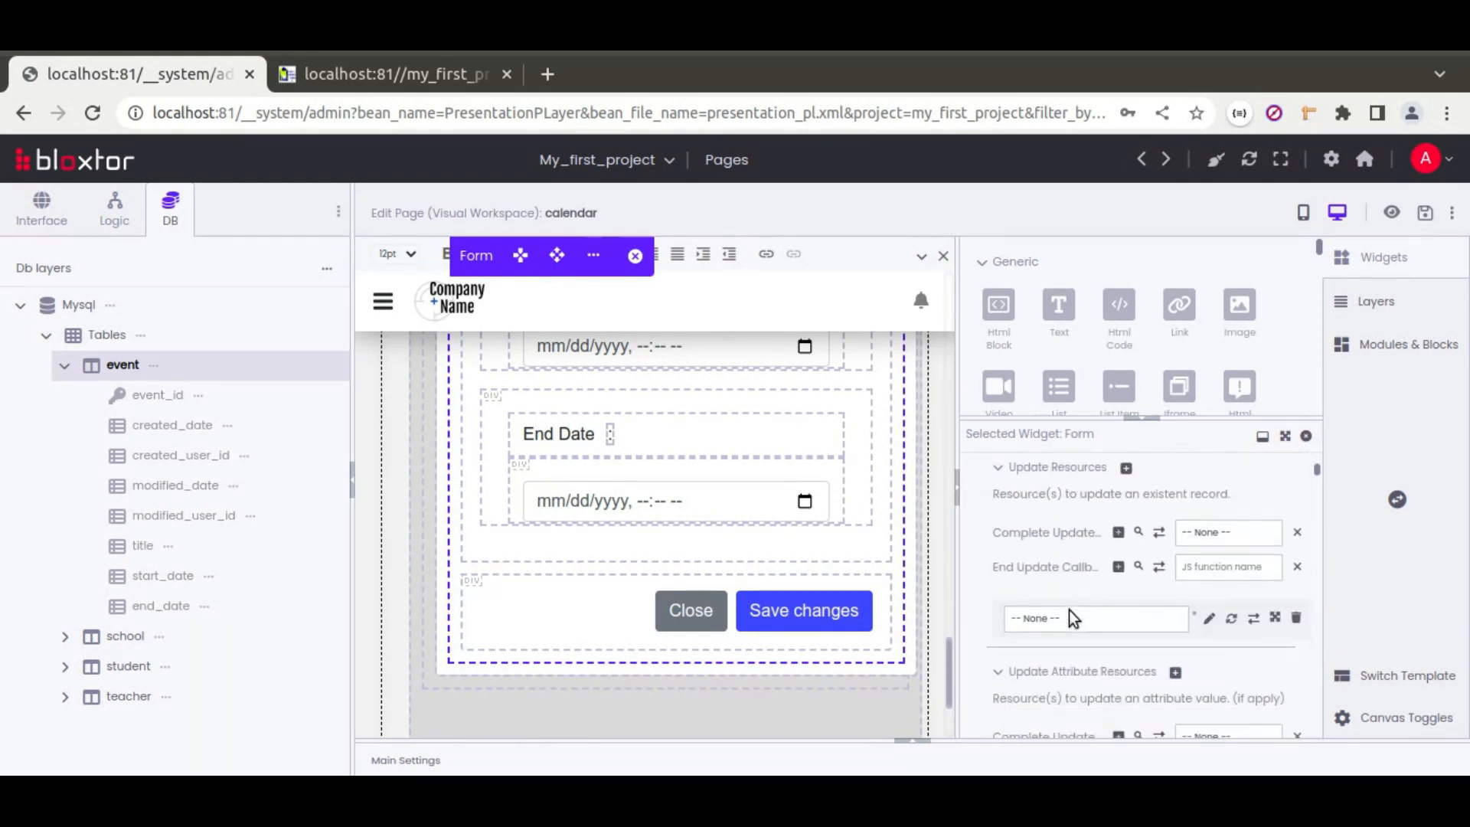
{"action": "left_click", "coordinate": [1213, 619]}
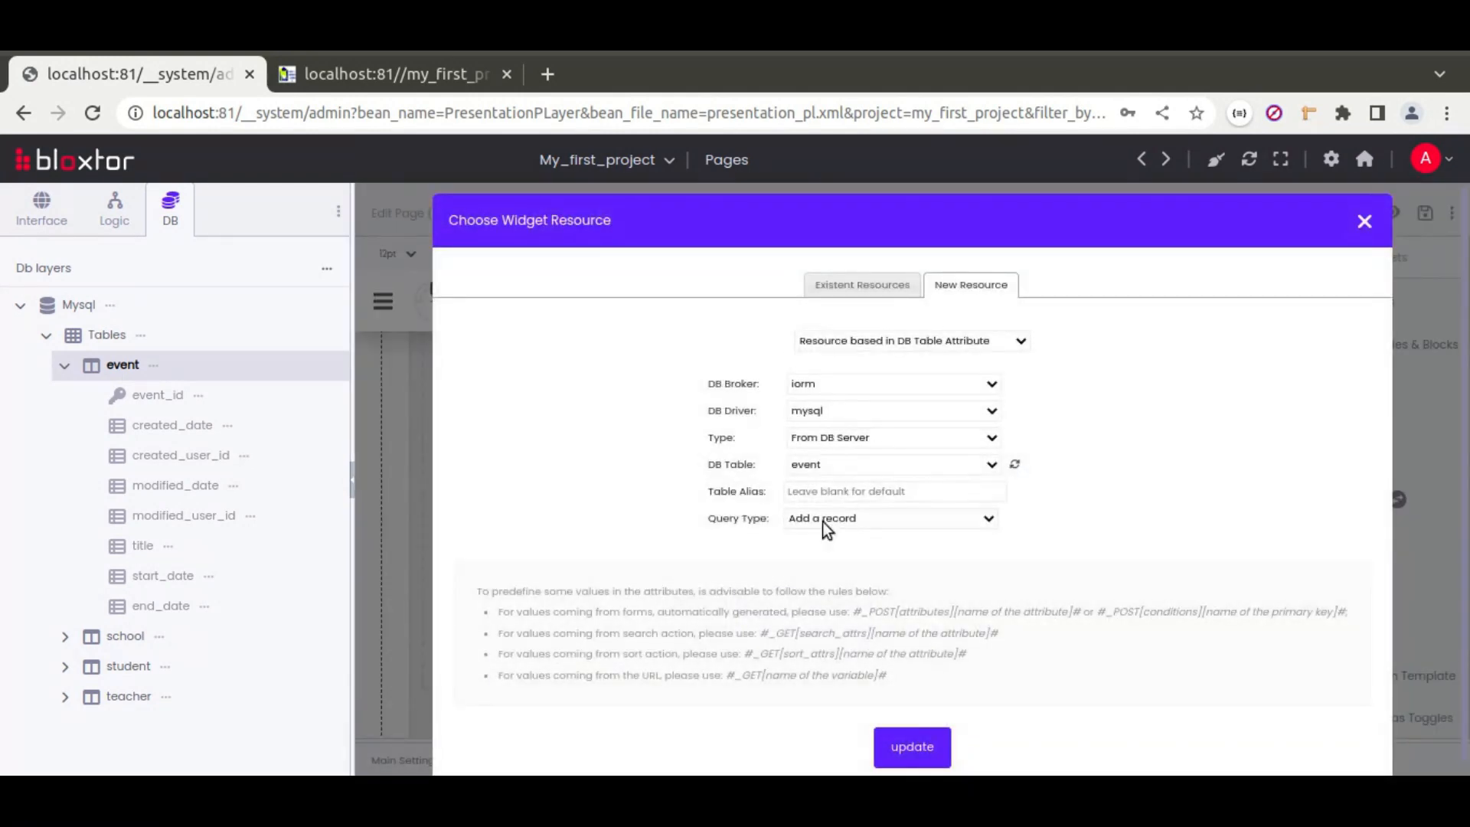
{"action": "left_click", "coordinate": [822, 521]}
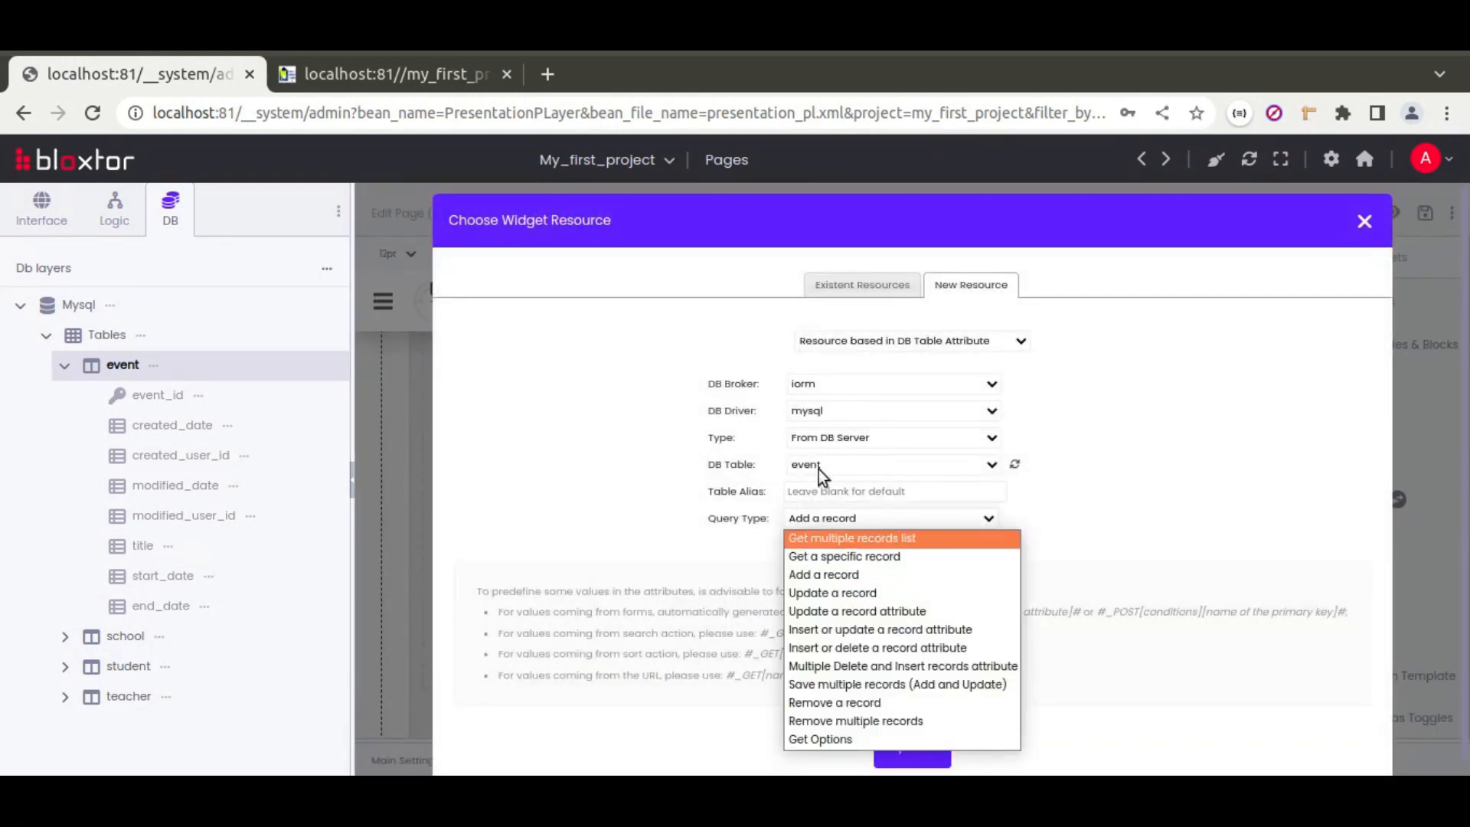
{"action": "left_click", "coordinate": [828, 595]}
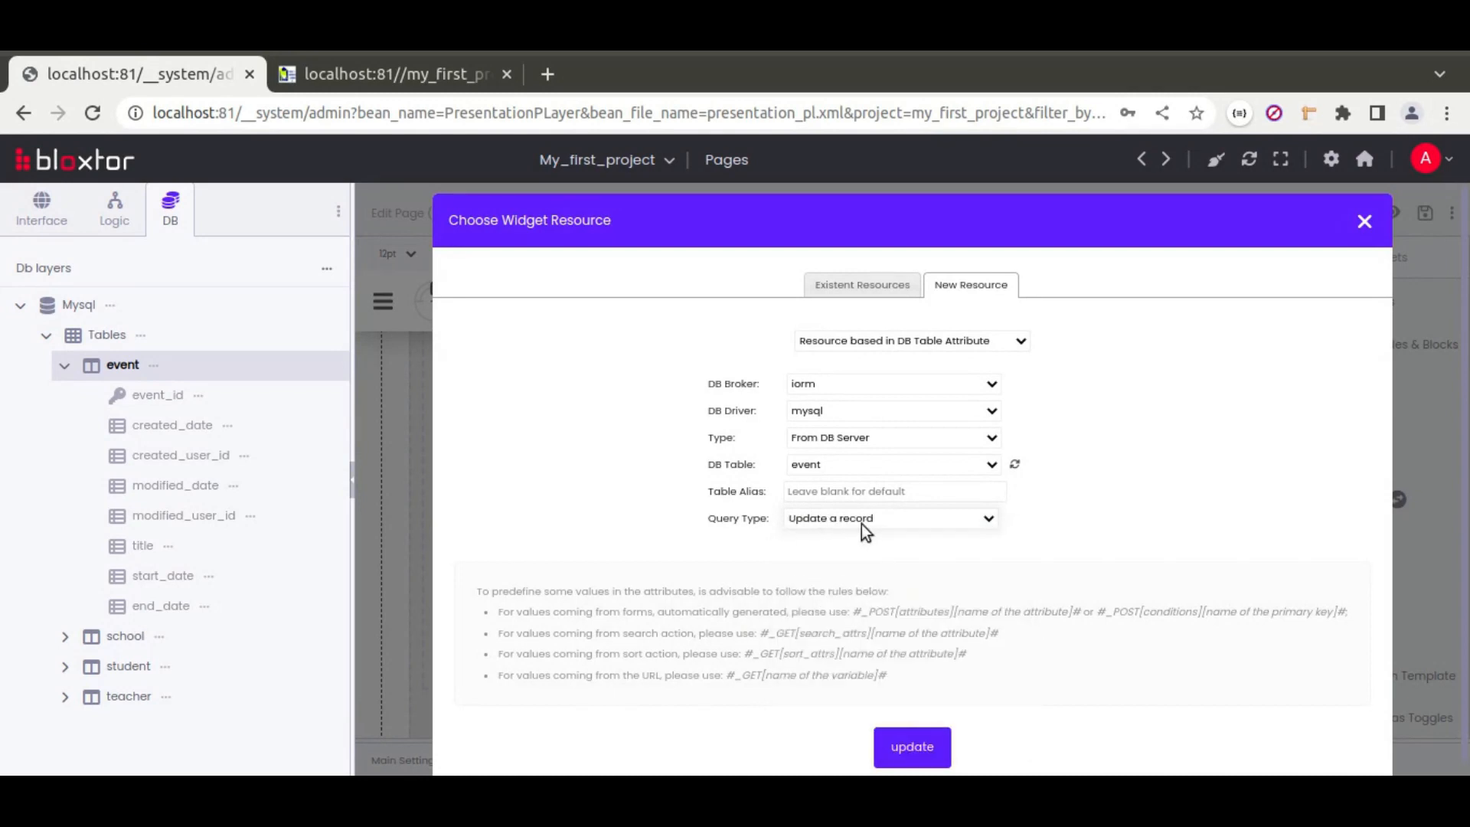
{"action": "left_click", "coordinate": [911, 746]}
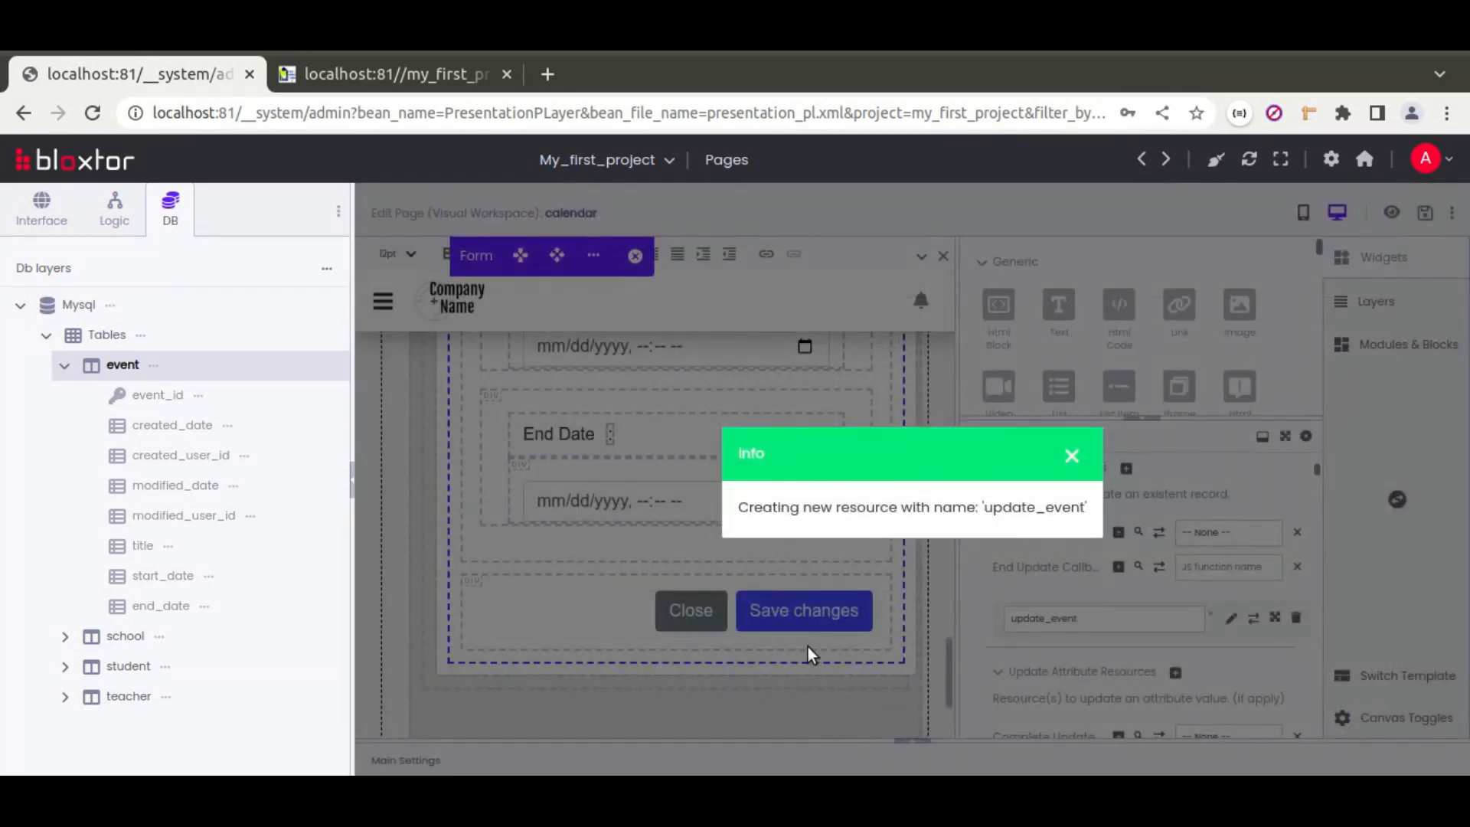
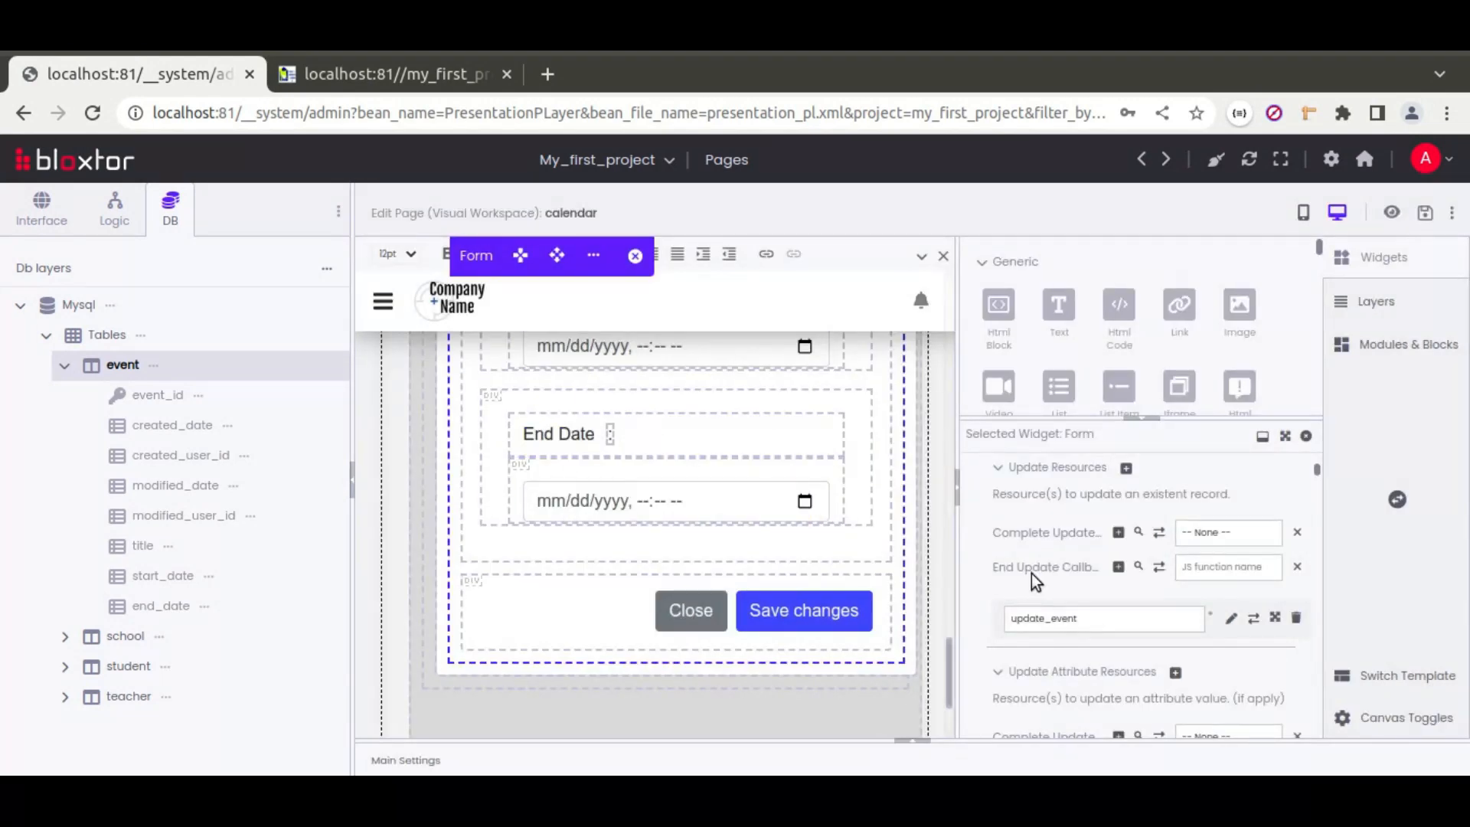
{"action": "left_click", "coordinate": [1205, 531]}
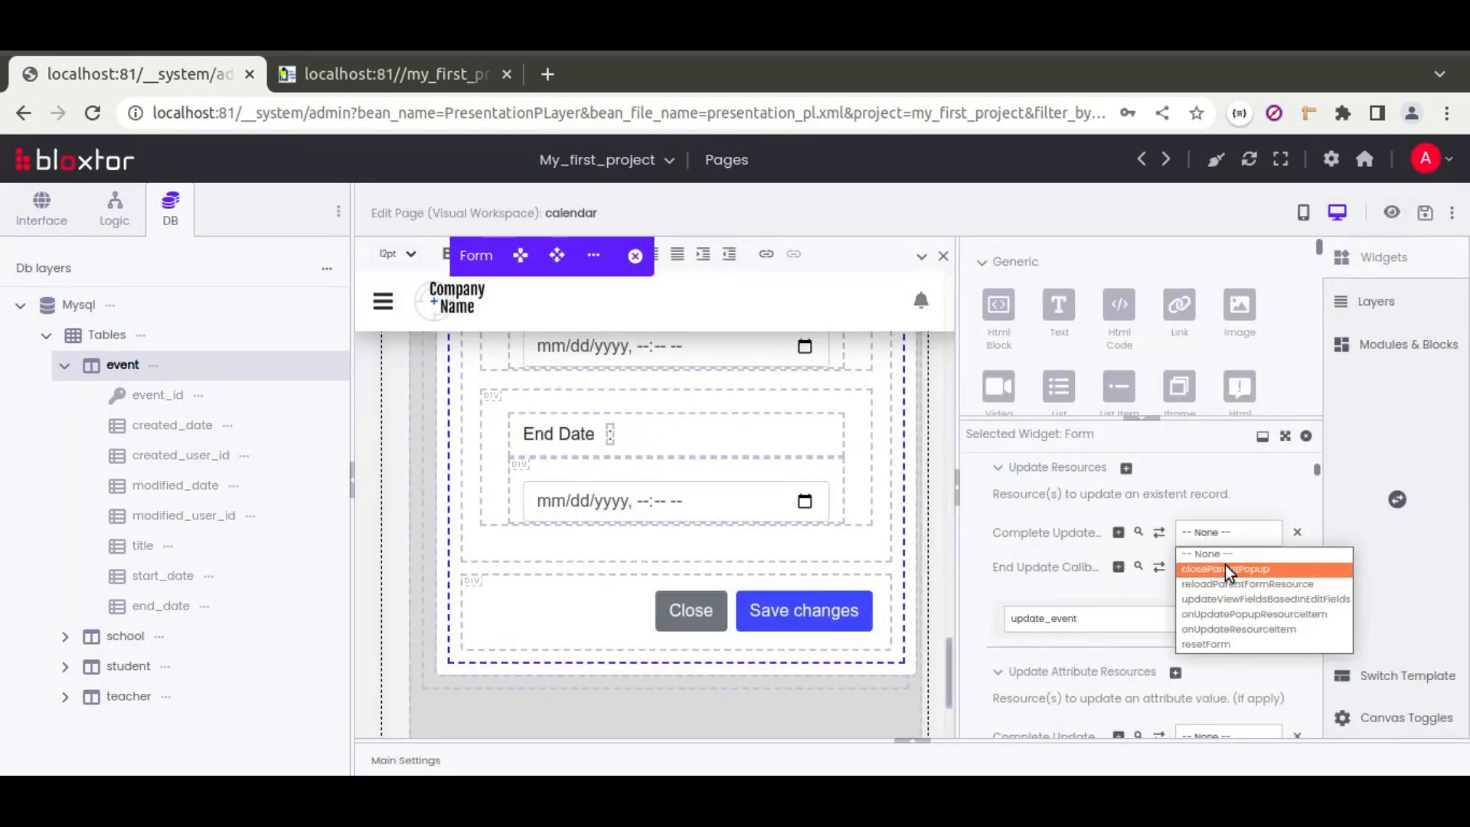
{"action": "left_click", "coordinate": [1233, 567]}
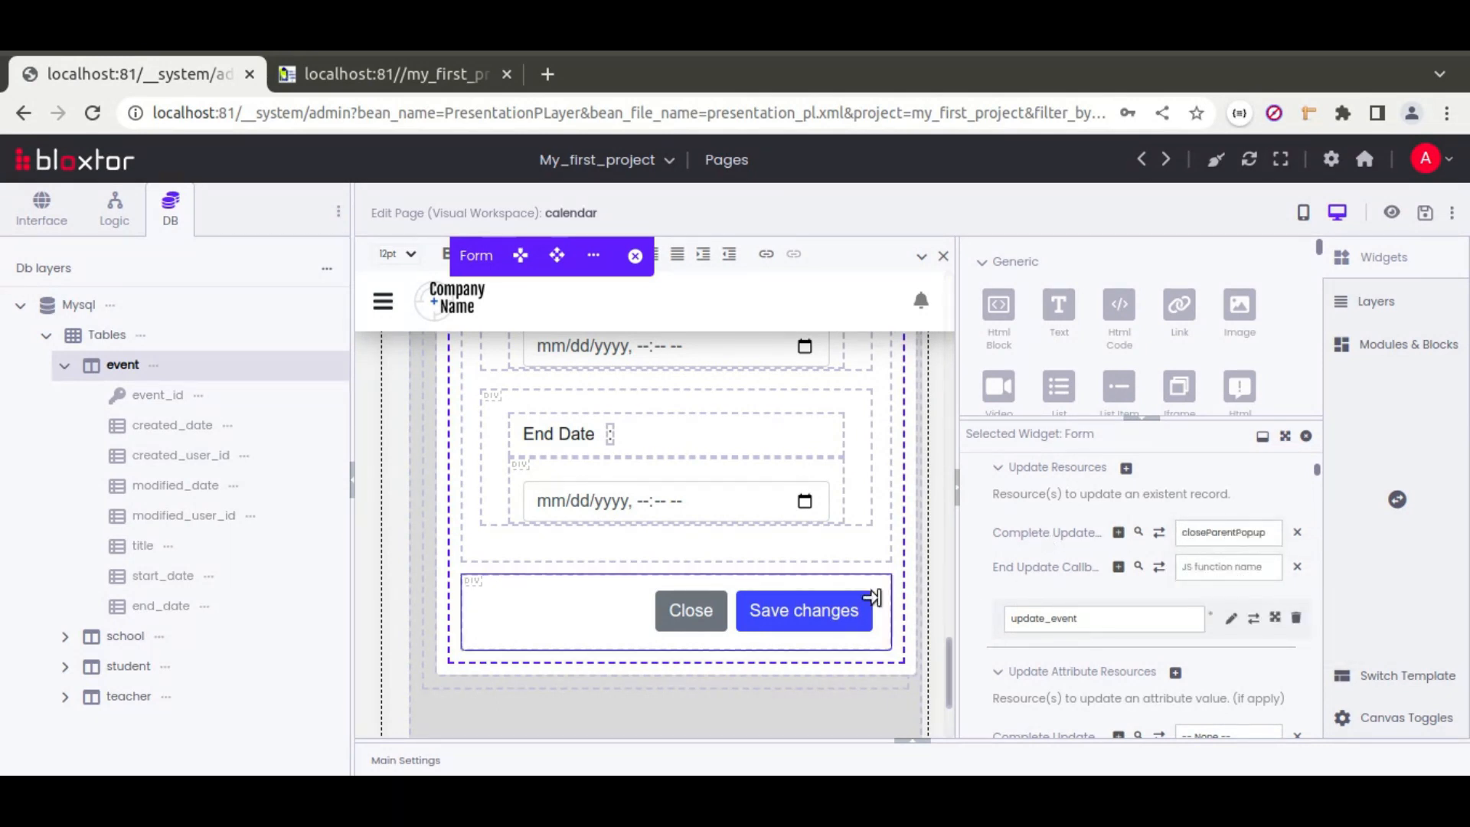
- Add the calendar widget as a dependency of the Edit Event form, so it reloads whenever an action is executed
{"action": "scroll", "coordinate": [970, 580], "scroll_direction": "down", "scroll_amount": 5}
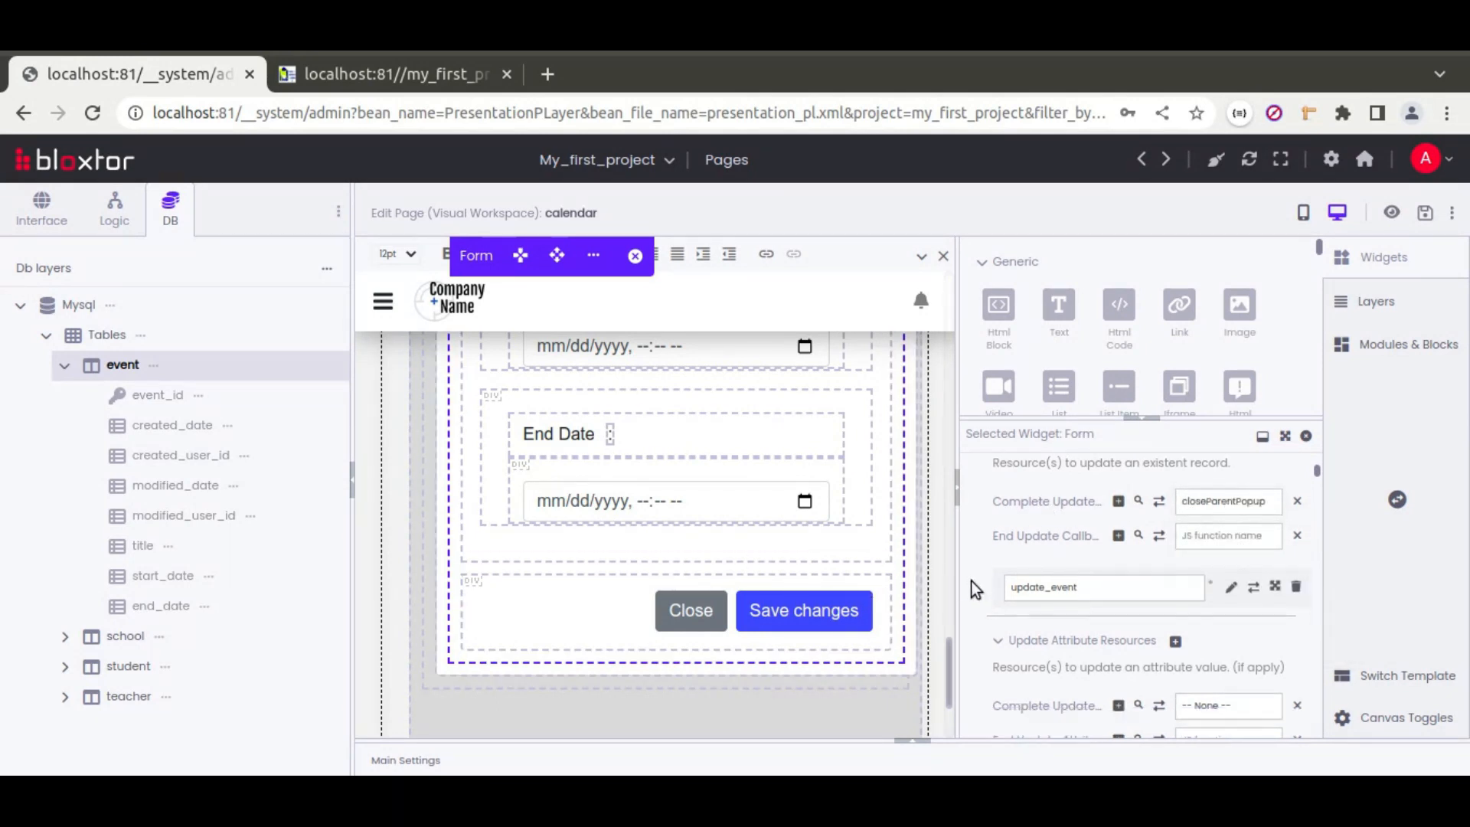
{"action": "scroll", "coordinate": [972, 581], "scroll_direction": "down", "scroll_amount": 3}
{"action": "left_click", "coordinate": [1096, 487]}
{"action": "left_click", "coordinate": [1198, 567]}
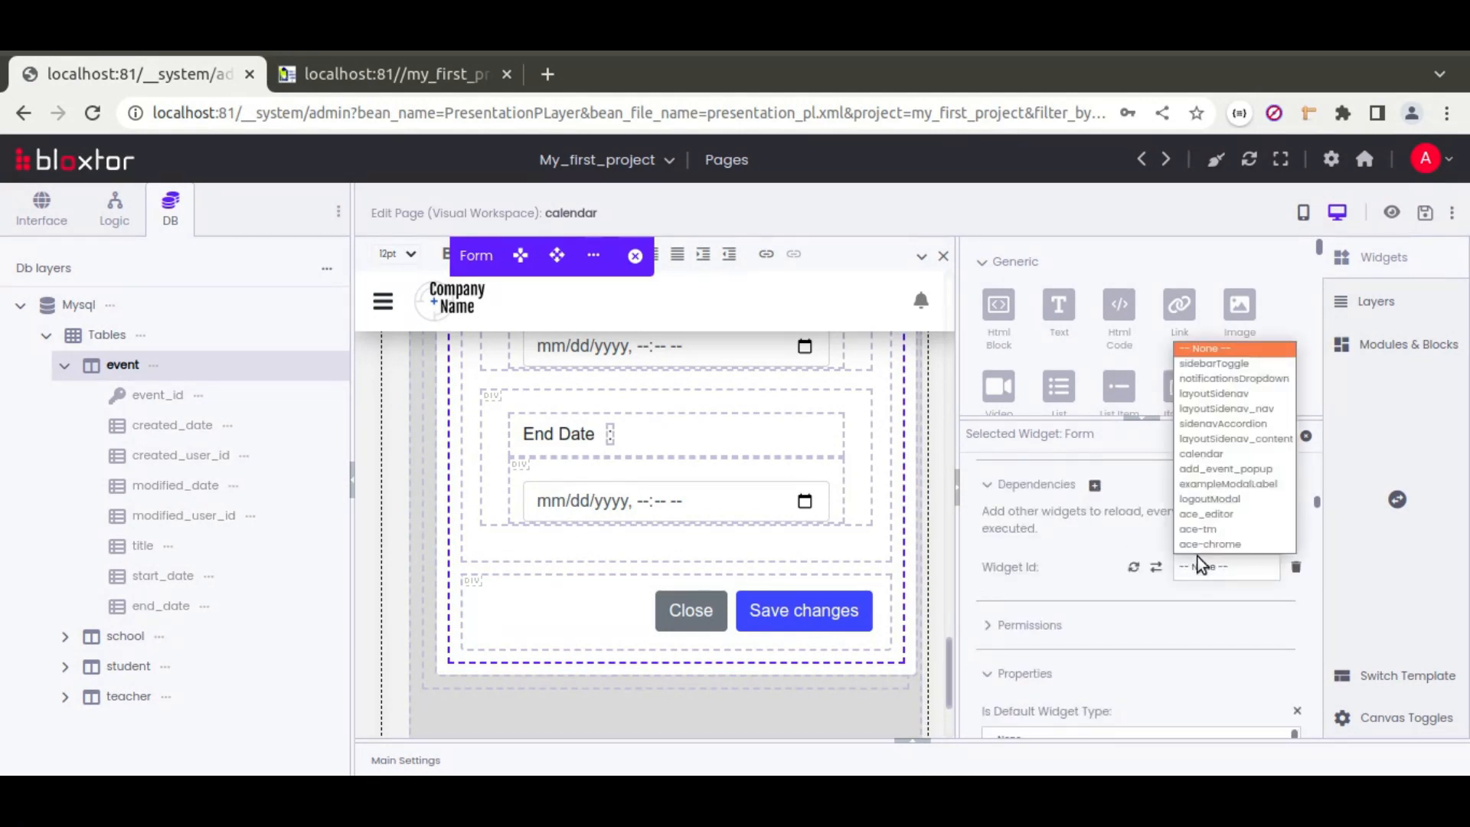
{"action": "left_click", "coordinate": [1214, 453]}
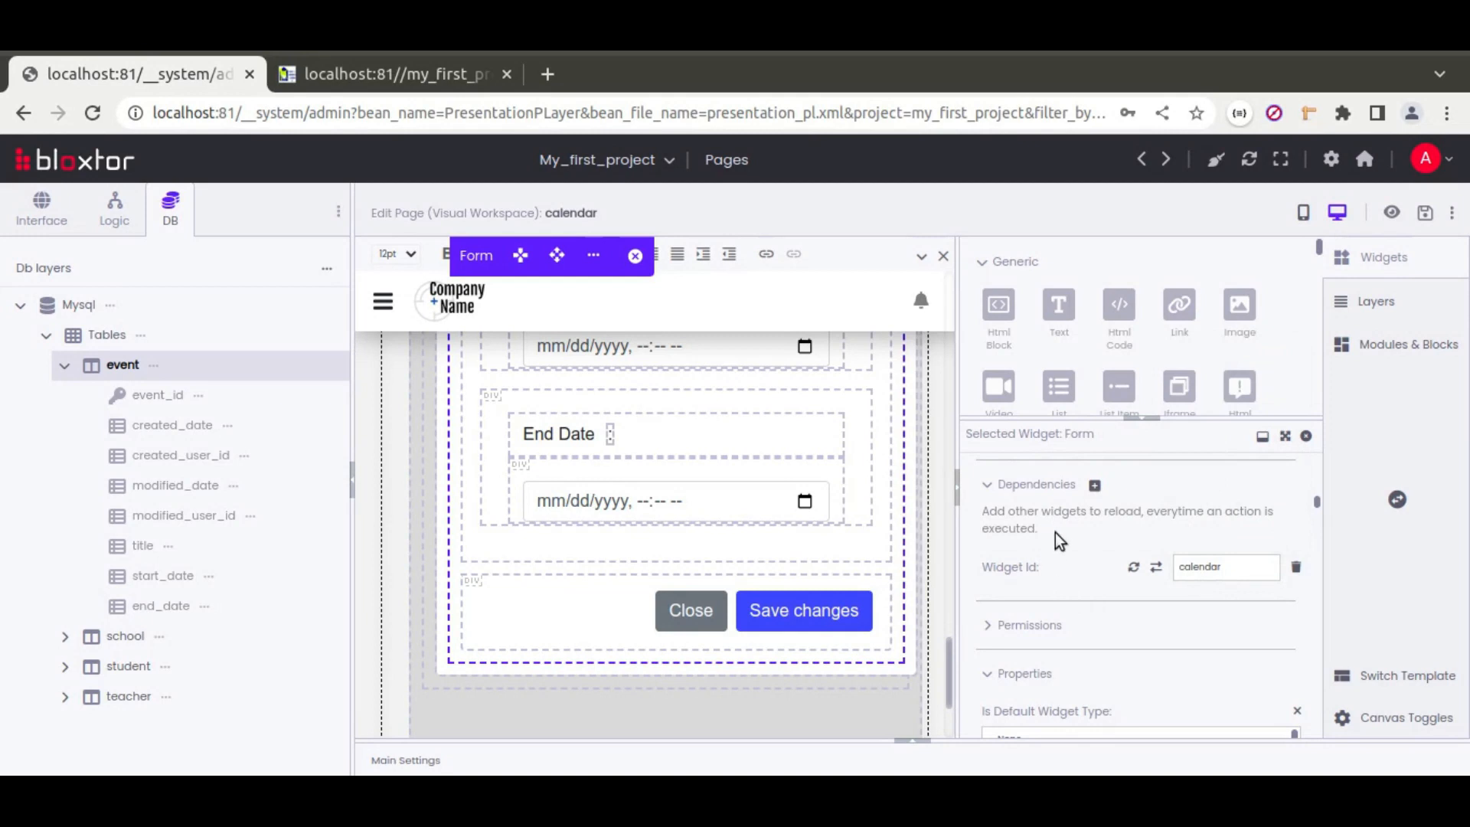
- Give the Edit Event form a new load resource with query type Get a specific record on the event table
{"action": "scroll", "coordinate": [1004, 600], "scroll_direction": "up", "scroll_amount": 3}
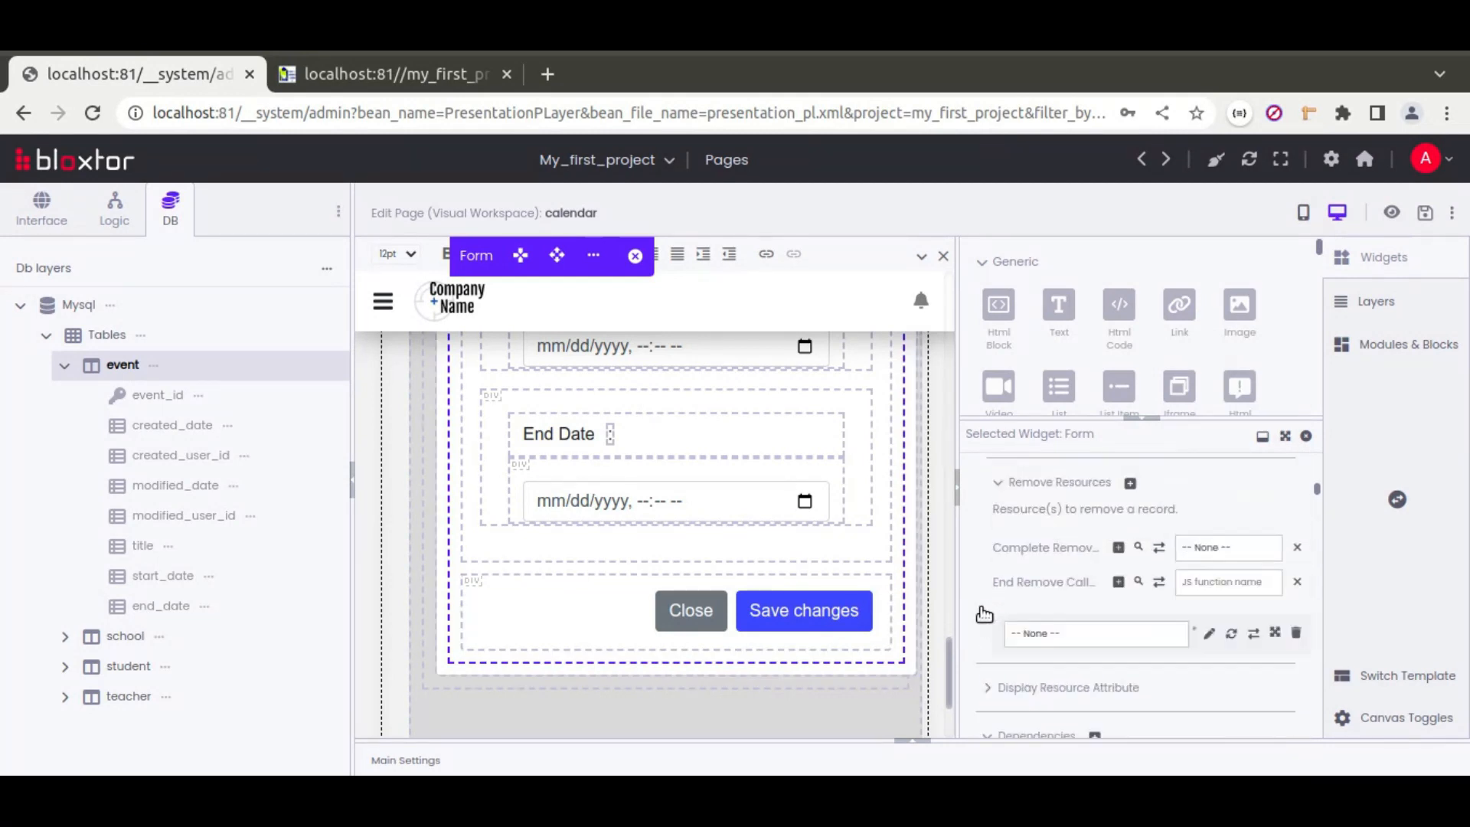
{"action": "scroll", "coordinate": [984, 614], "scroll_direction": "up", "scroll_amount": 2}
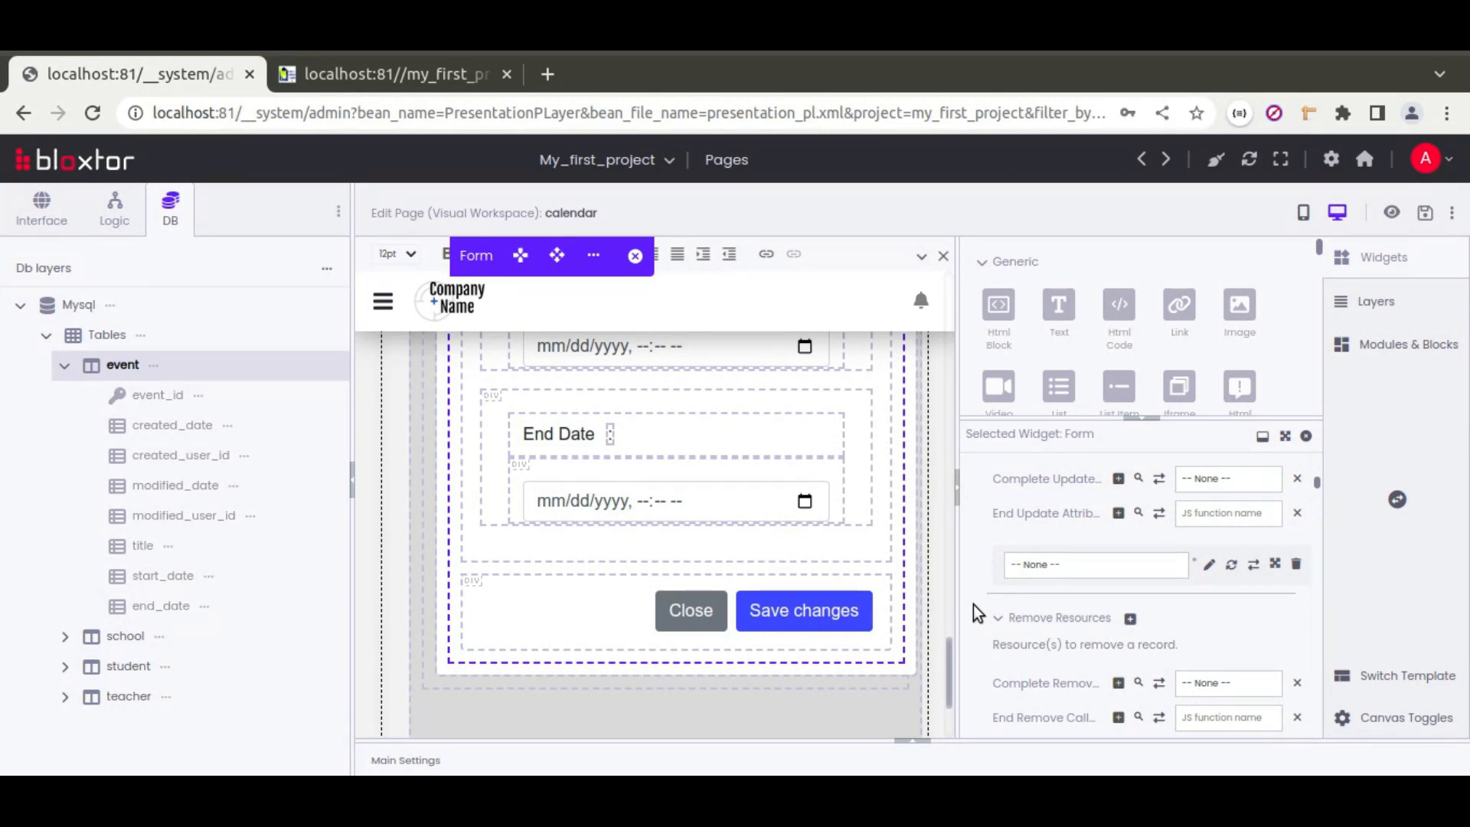
{"action": "scroll", "coordinate": [972, 603], "scroll_direction": "up", "scroll_amount": 4}
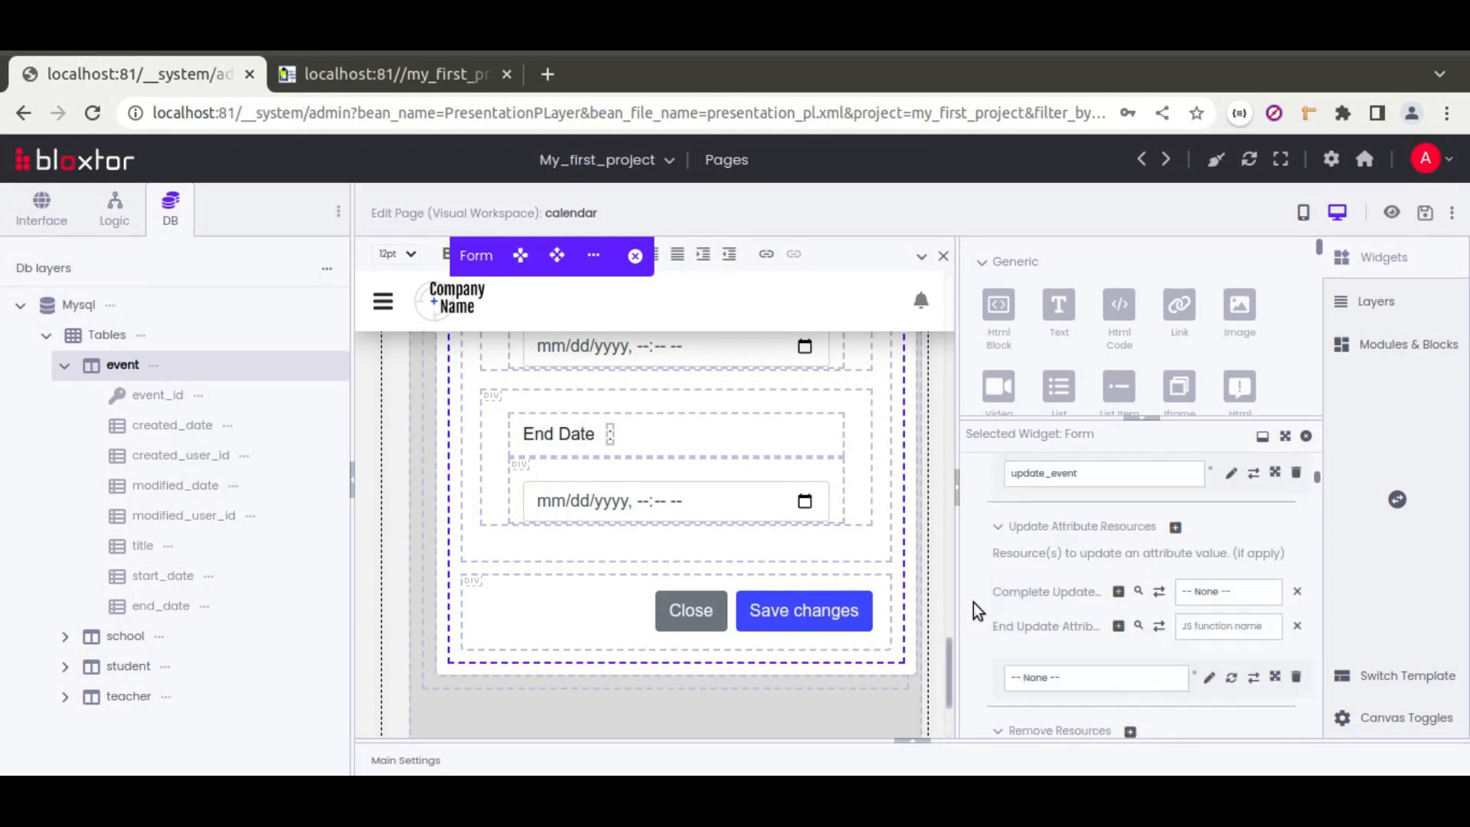
{"action": "scroll", "coordinate": [972, 603], "scroll_direction": "up", "scroll_amount": 5}
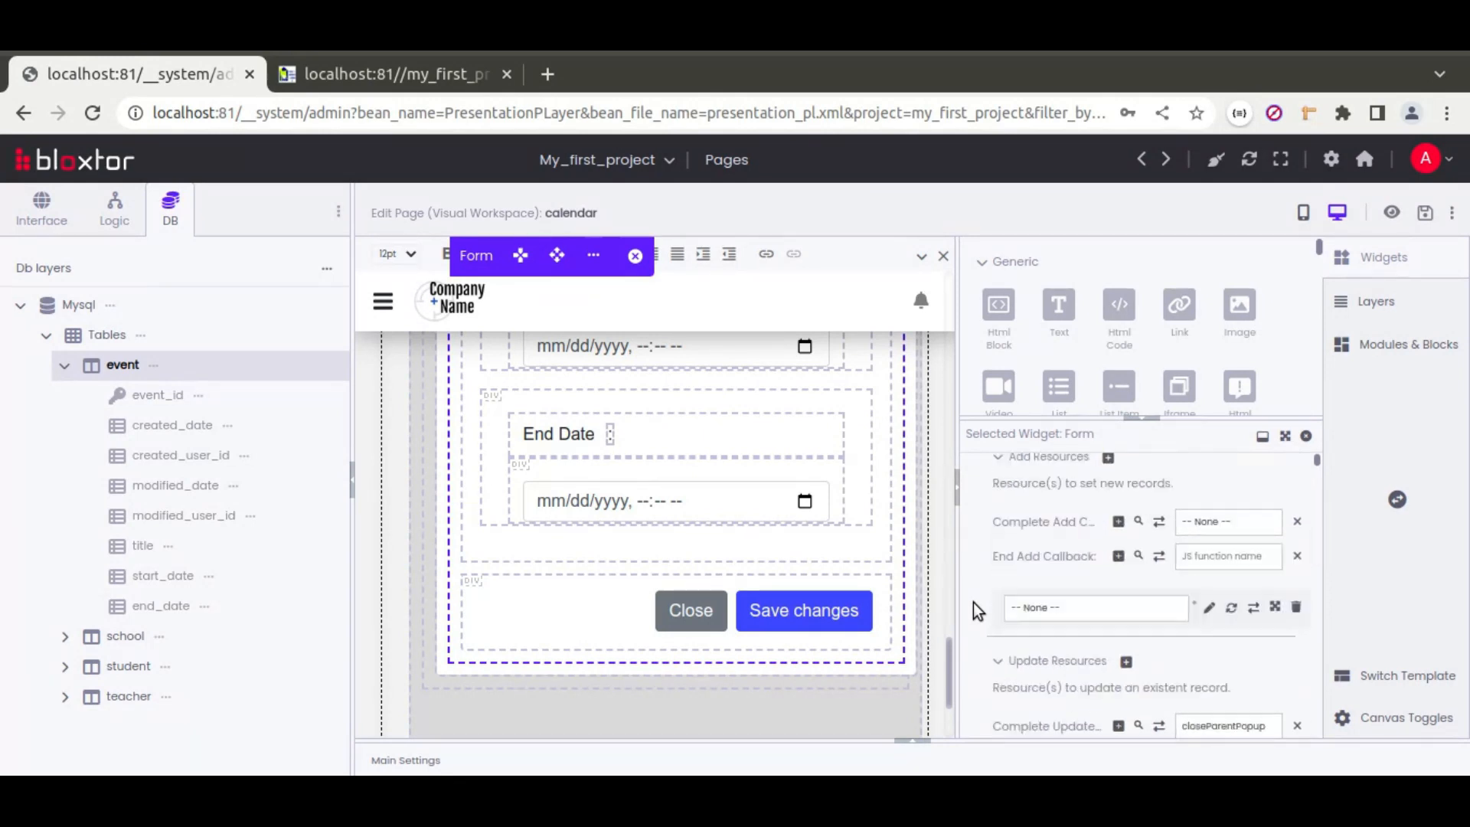
{"action": "scroll", "coordinate": [972, 604], "scroll_direction": "up", "scroll_amount": 2}
{"action": "scroll", "coordinate": [972, 603], "scroll_direction": "down", "scroll_amount": 2}
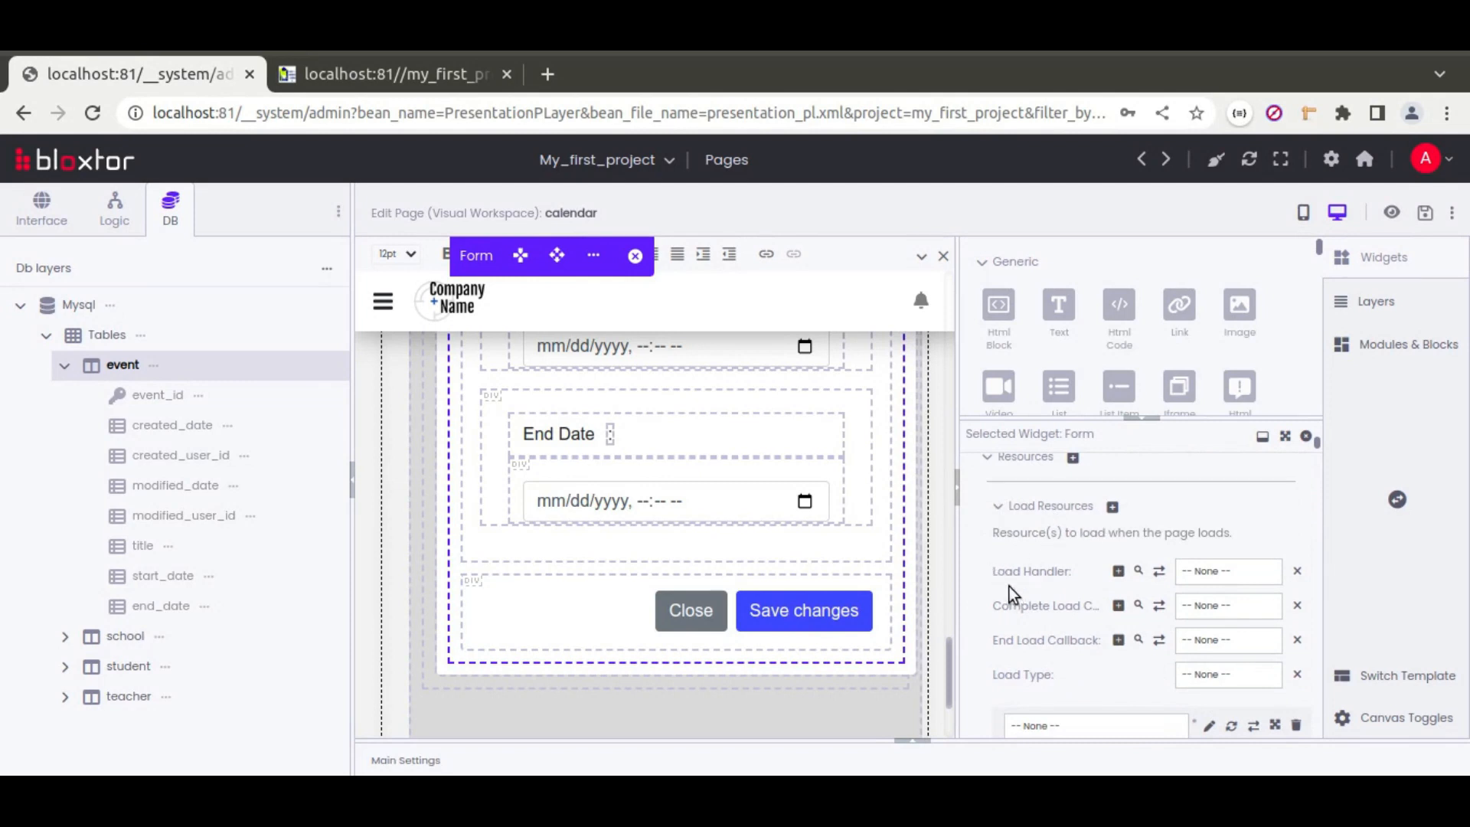
{"action": "scroll", "coordinate": [988, 571], "scroll_direction": "down", "scroll_amount": 3}
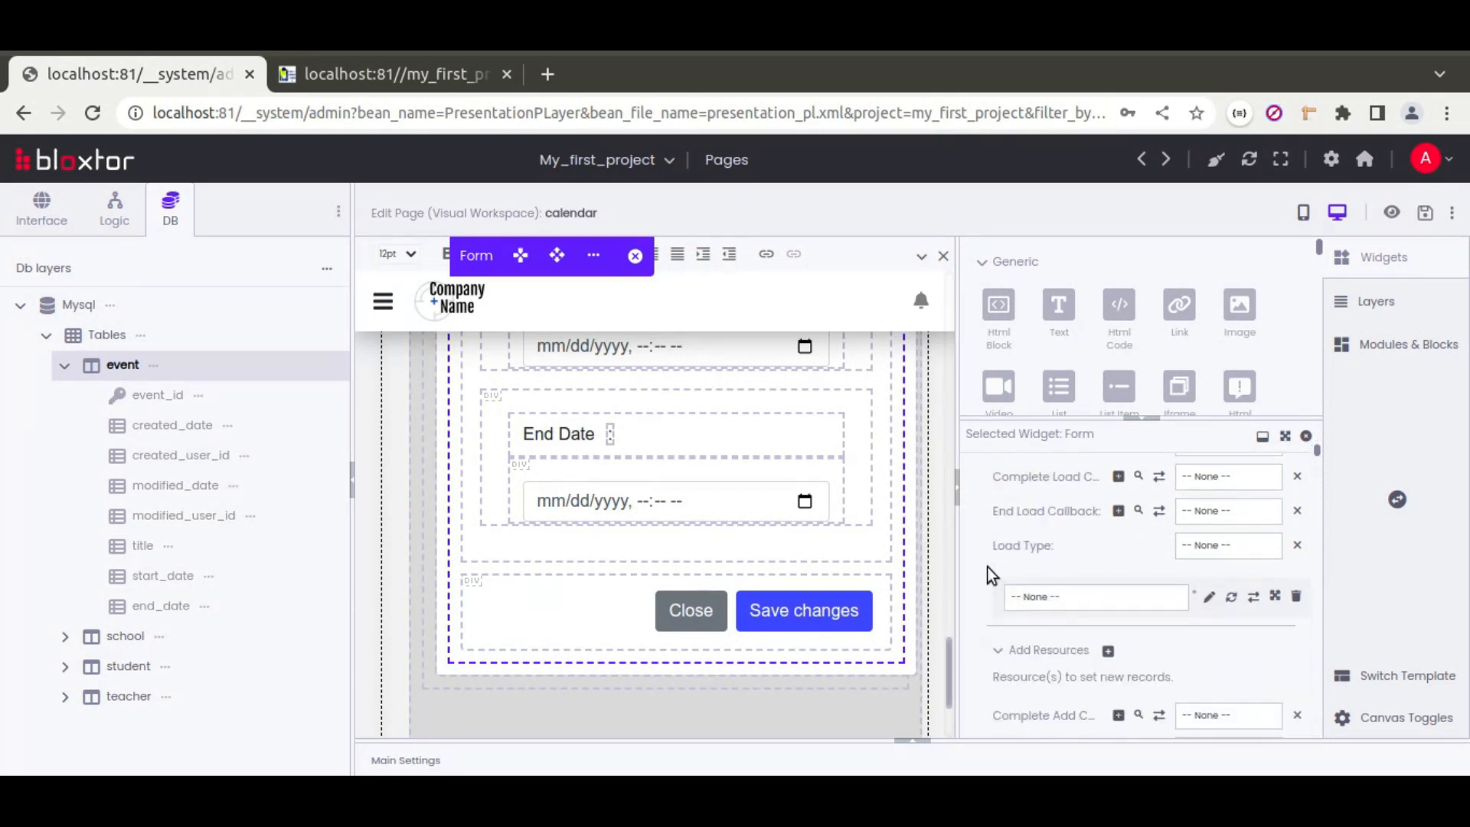
{"action": "scroll", "coordinate": [987, 568], "scroll_direction": "up", "scroll_amount": 3}
{"action": "scroll", "coordinate": [1102, 609], "scroll_direction": "down", "scroll_amount": 2}
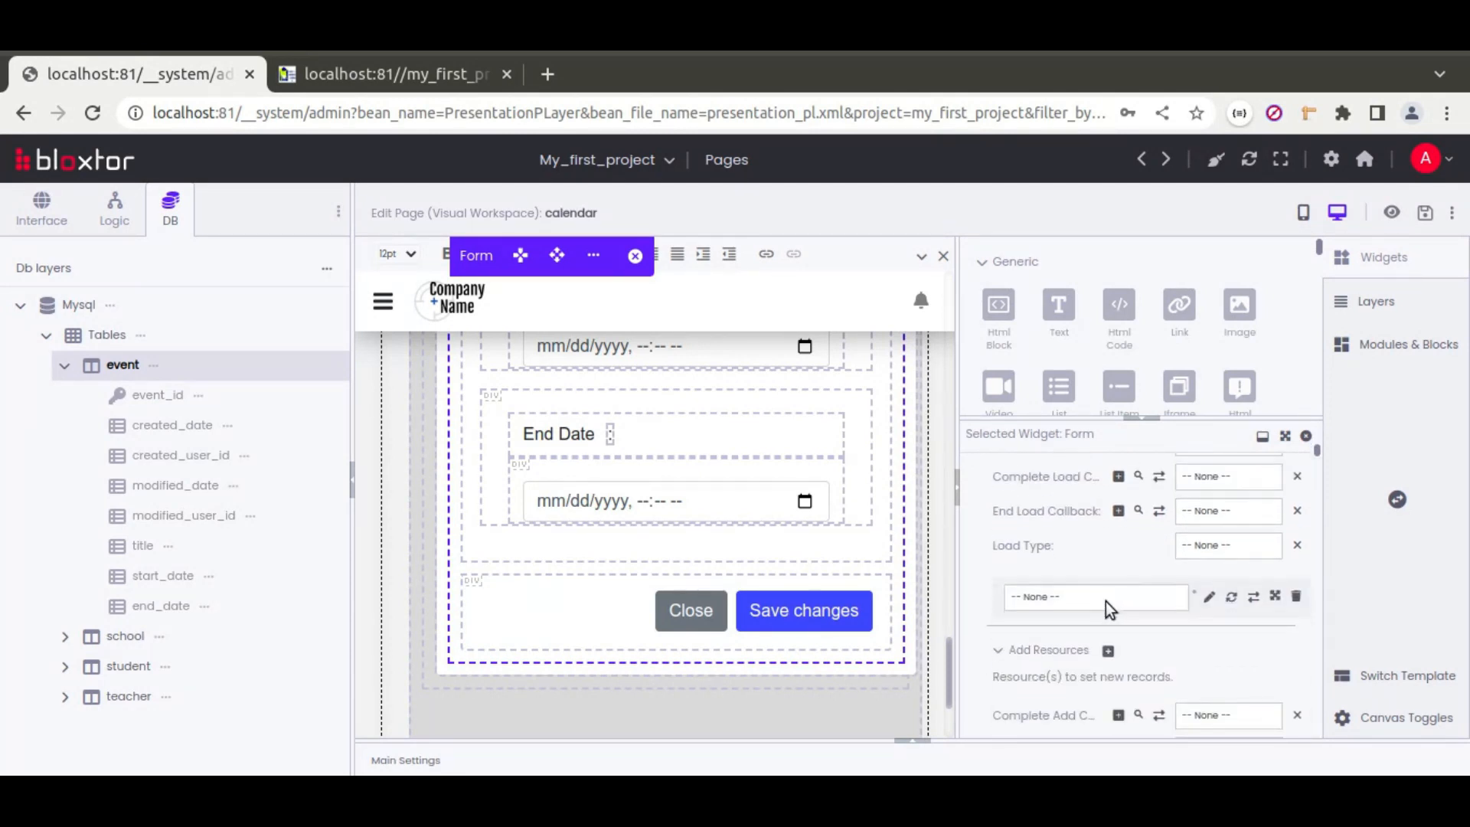
{"action": "left_click", "coordinate": [1207, 599]}
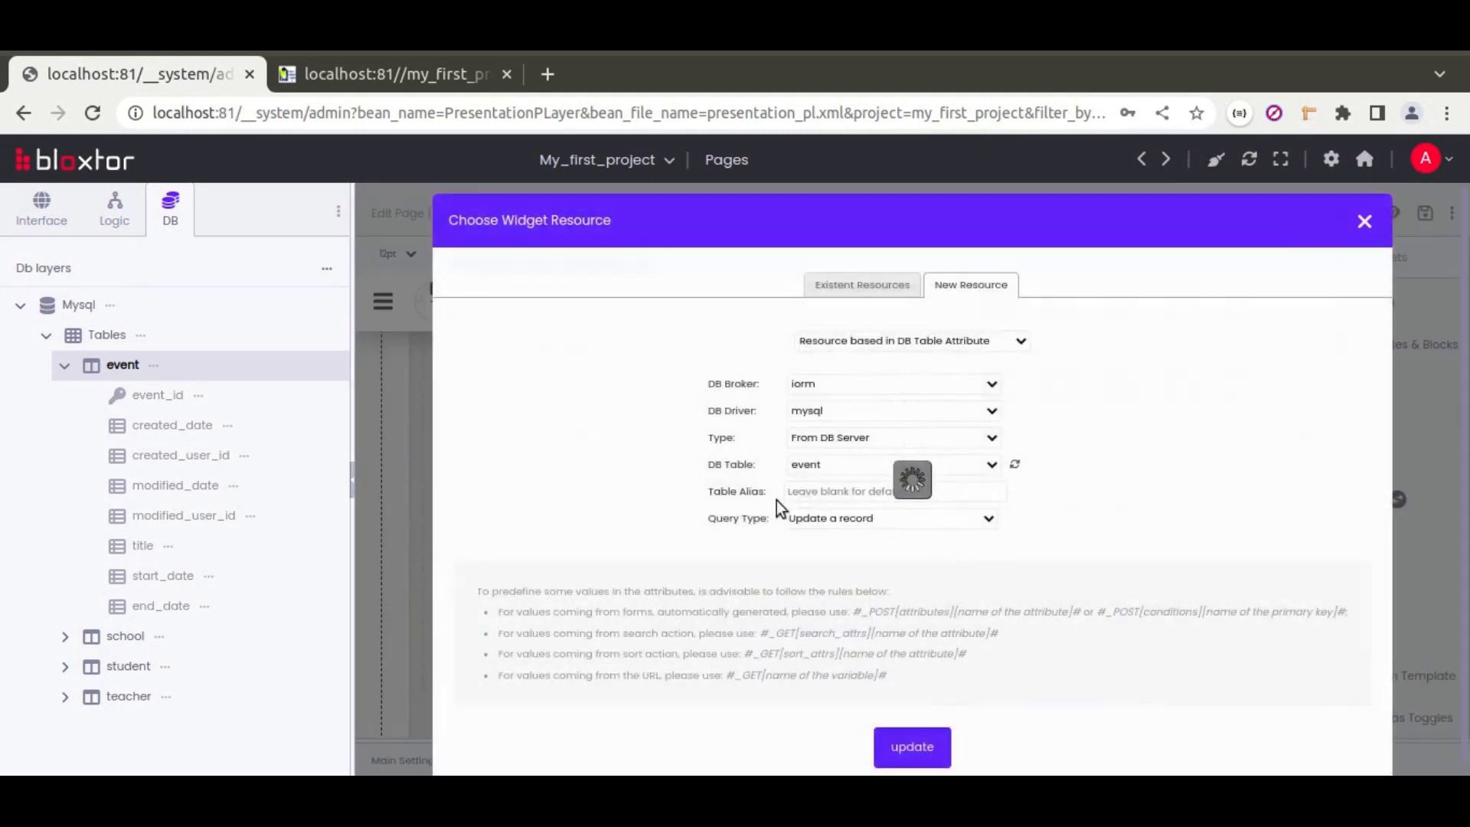
{"action": "left_click", "coordinate": [838, 517]}
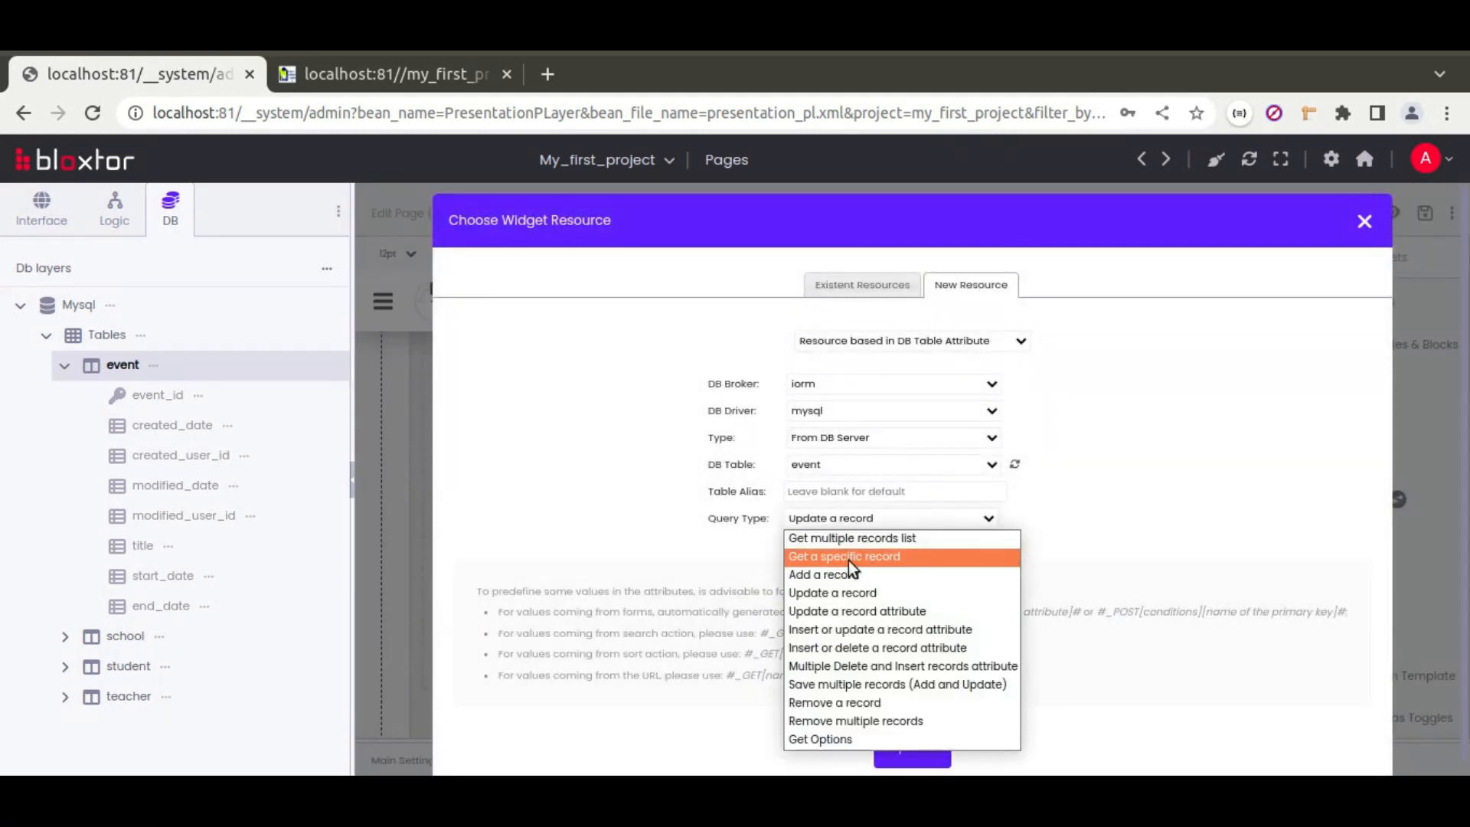
{"action": "left_click", "coordinate": [871, 556]}
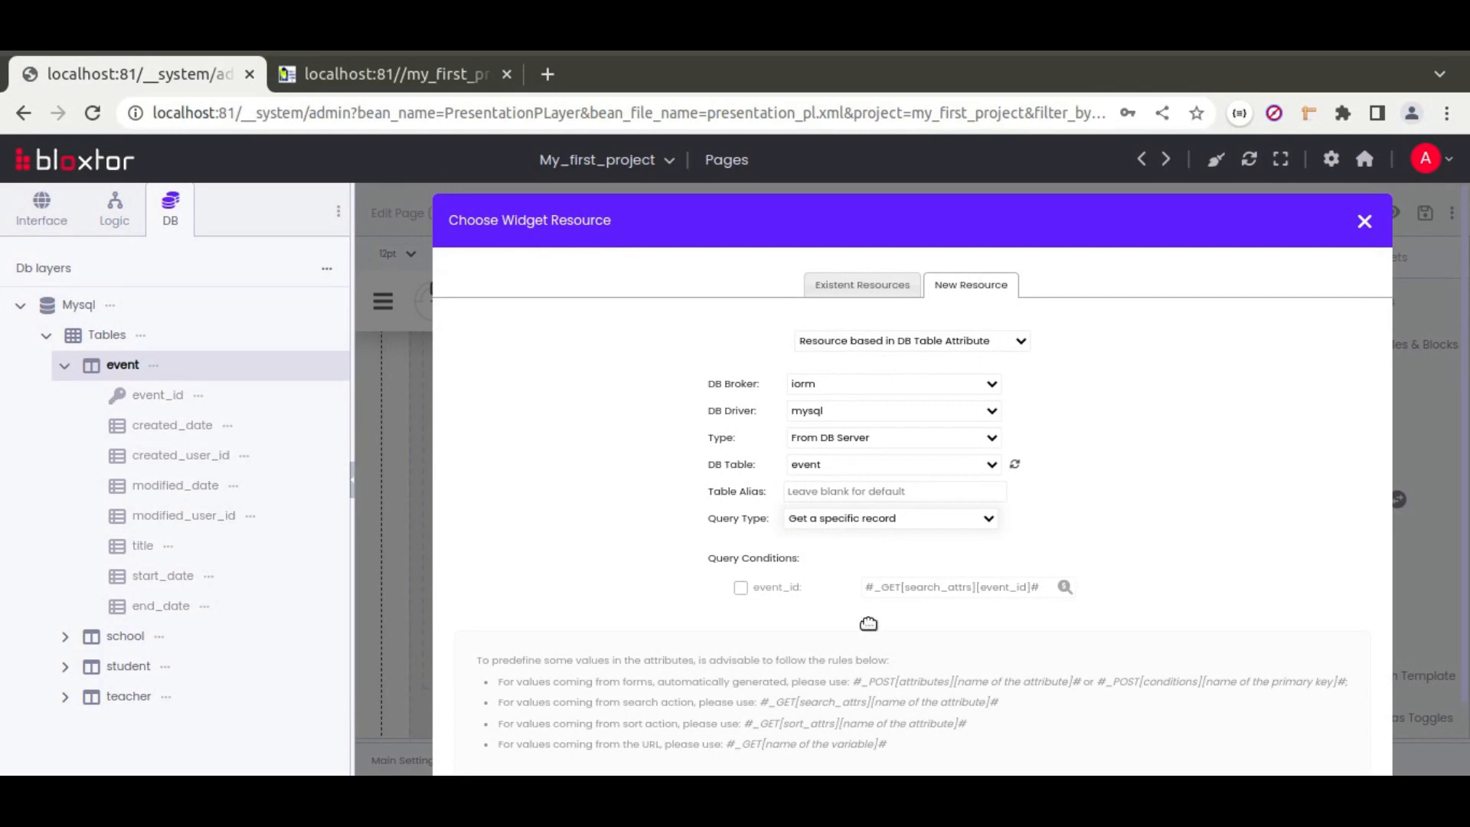
{"action": "scroll", "coordinate": [846, 617], "scroll_direction": "down", "scroll_amount": 3}
{"action": "left_click", "coordinate": [896, 629]}
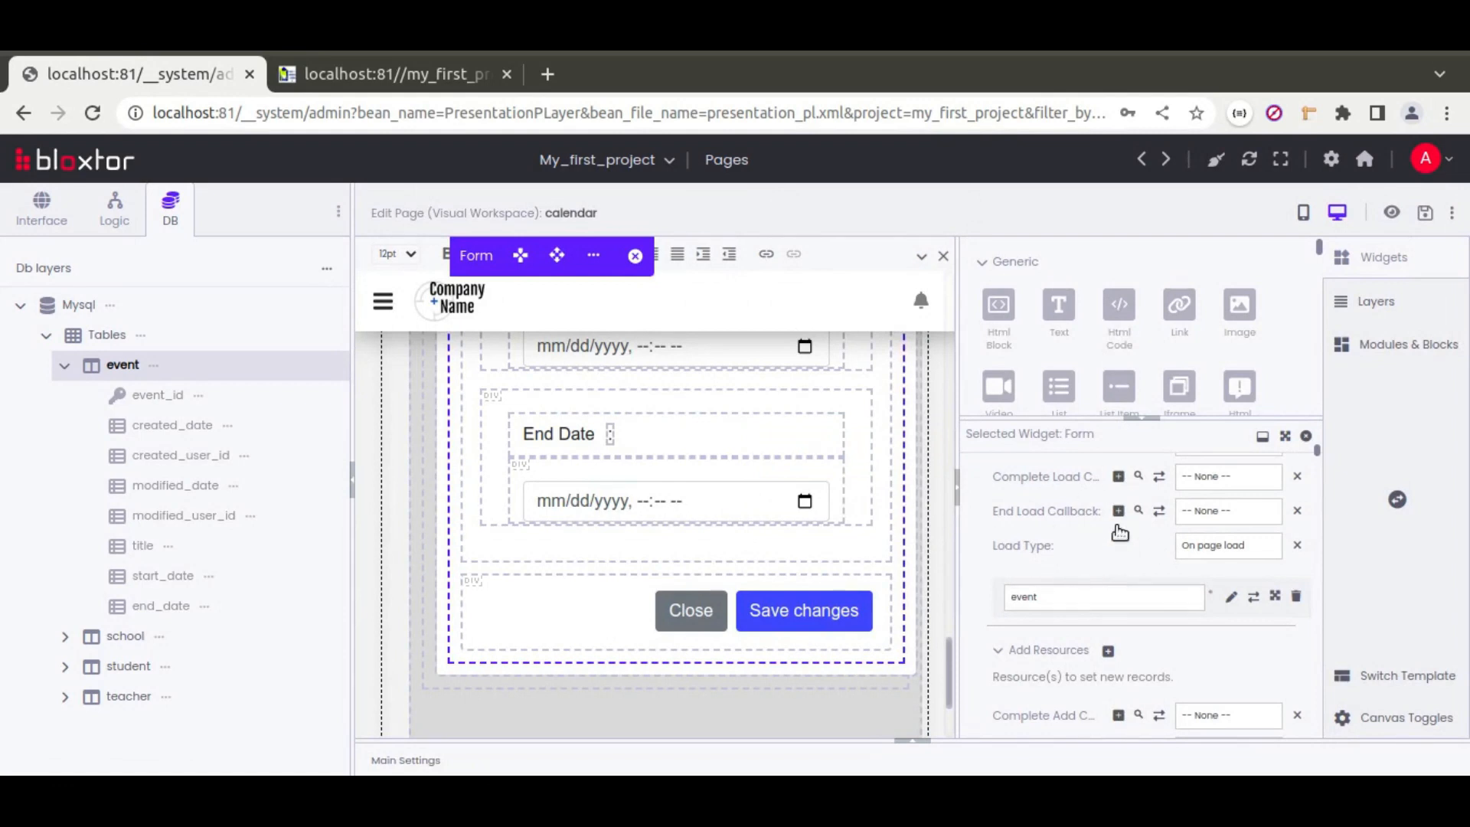
- Set the Load Type of the form's load resources to None
{"action": "scroll", "coordinate": [1061, 561], "scroll_direction": "up", "scroll_amount": 3}
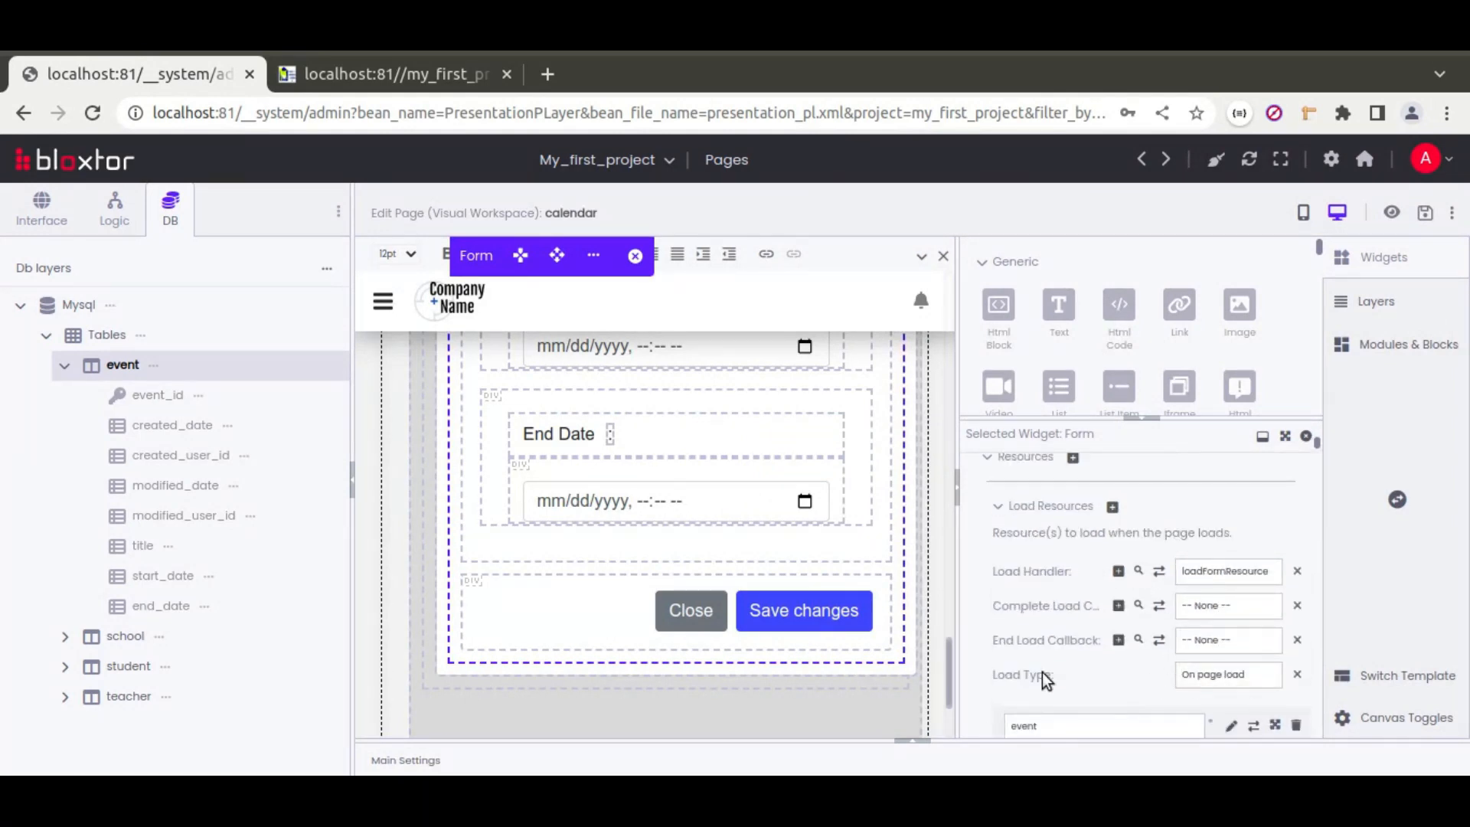
{"action": "left_click", "coordinate": [1203, 676]}
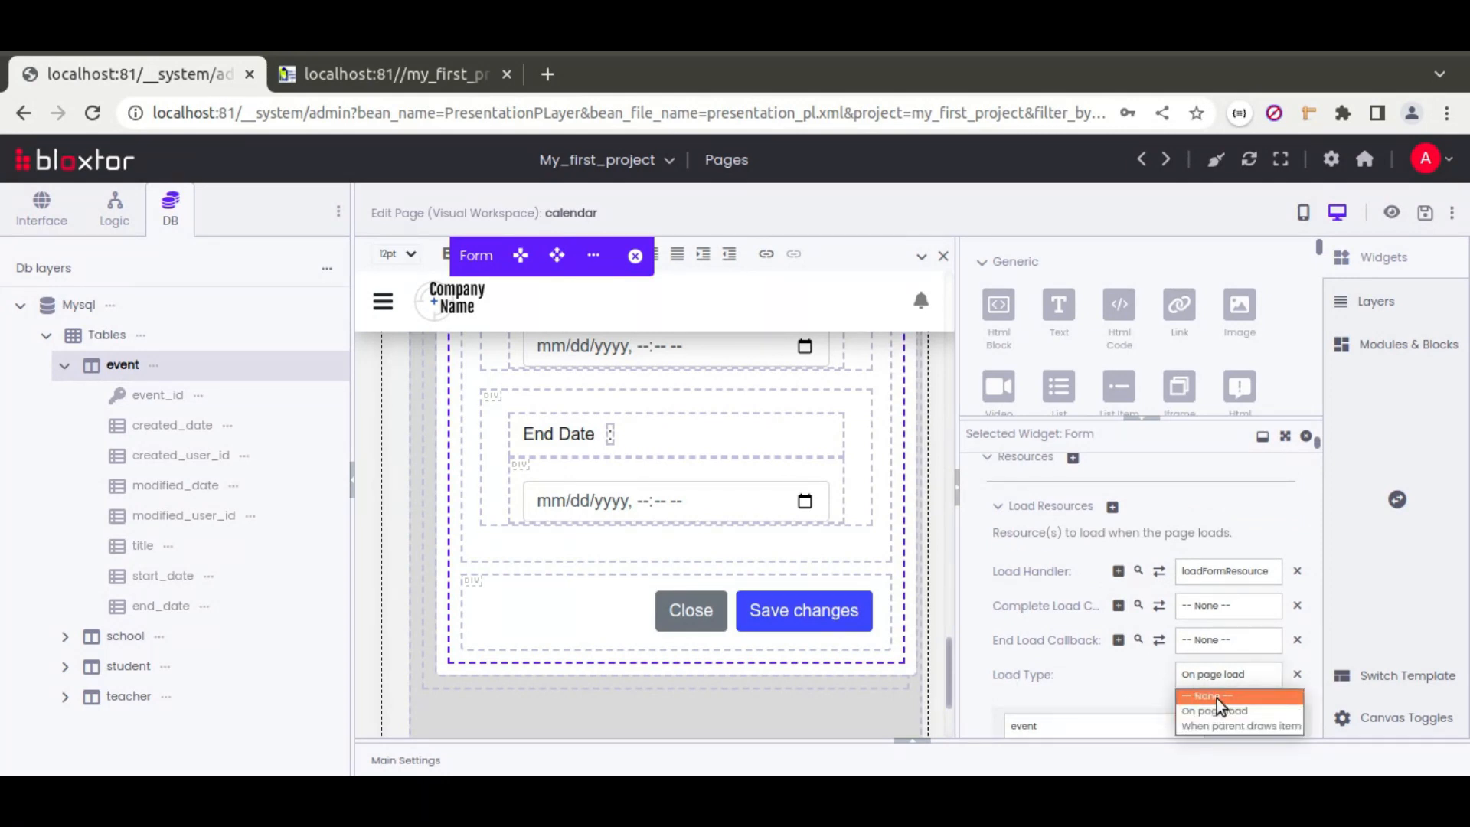
{"action": "left_click", "coordinate": [1211, 698]}
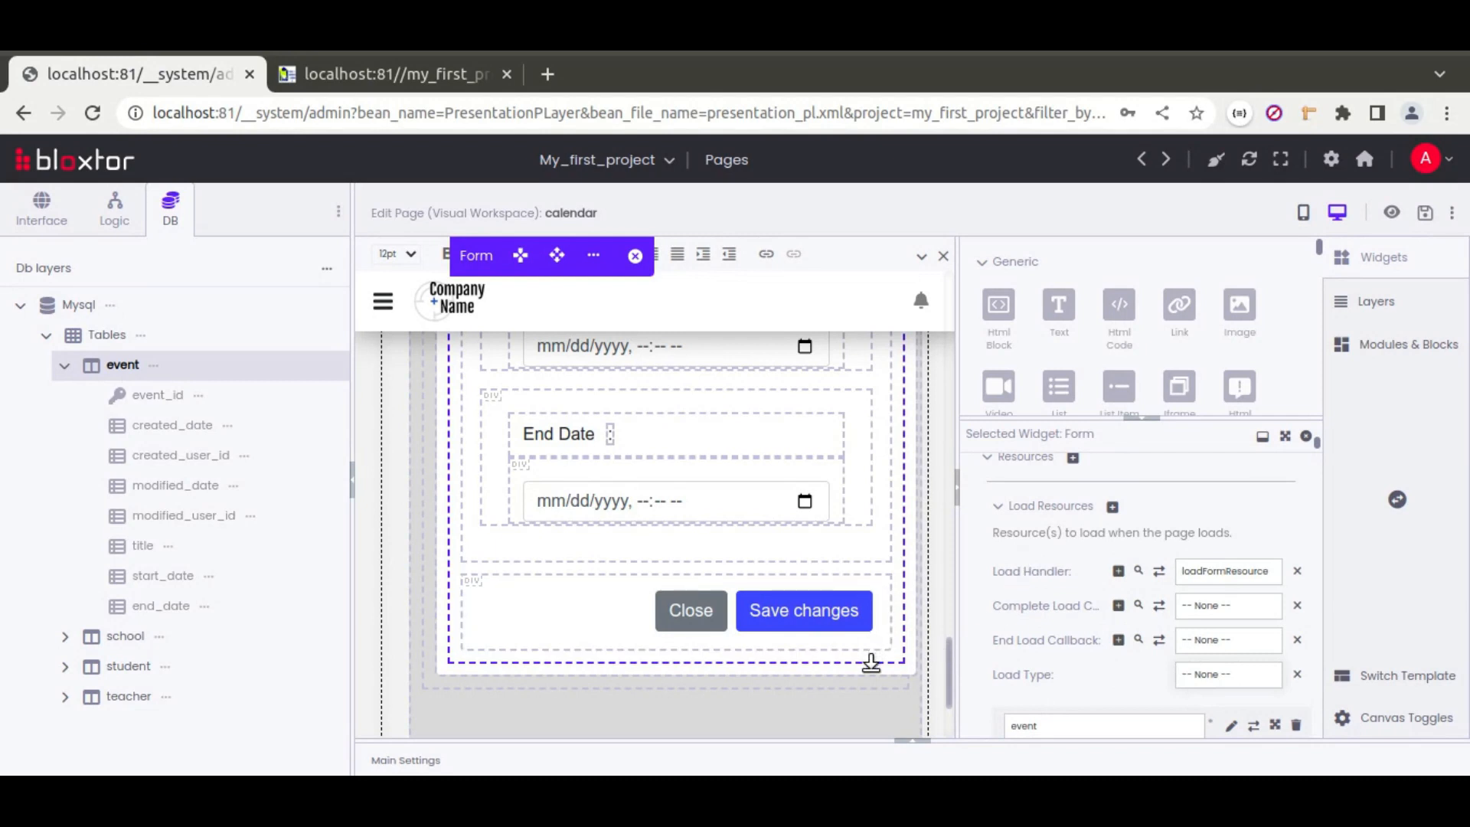
- Set the Edit Event form's id to edit_event_form
{"action": "scroll", "coordinate": [455, 570], "scroll_direction": "up", "scroll_amount": 10}
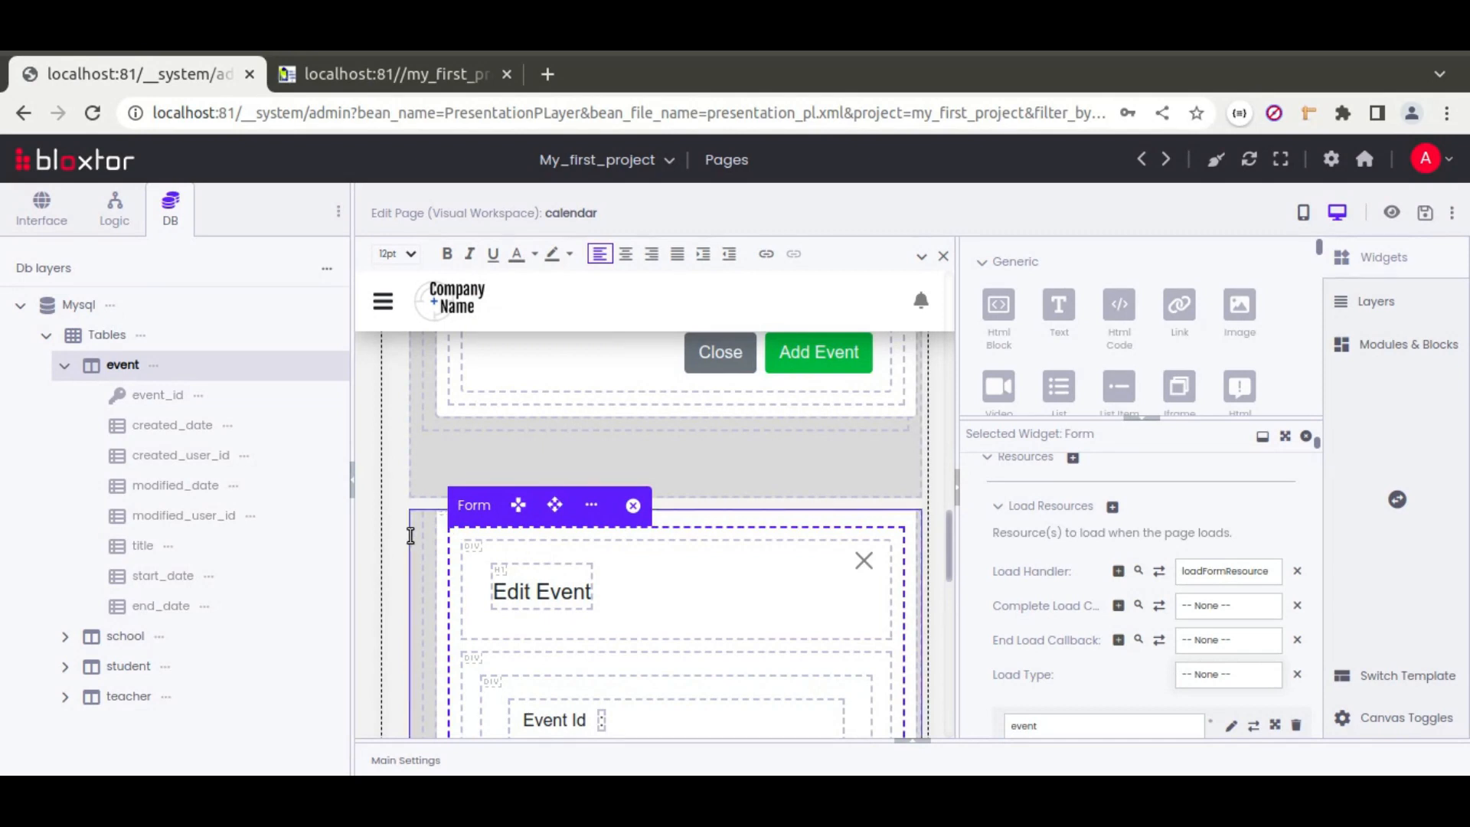
{"action": "scroll", "coordinate": [983, 550], "scroll_direction": "up", "scroll_amount": 5}
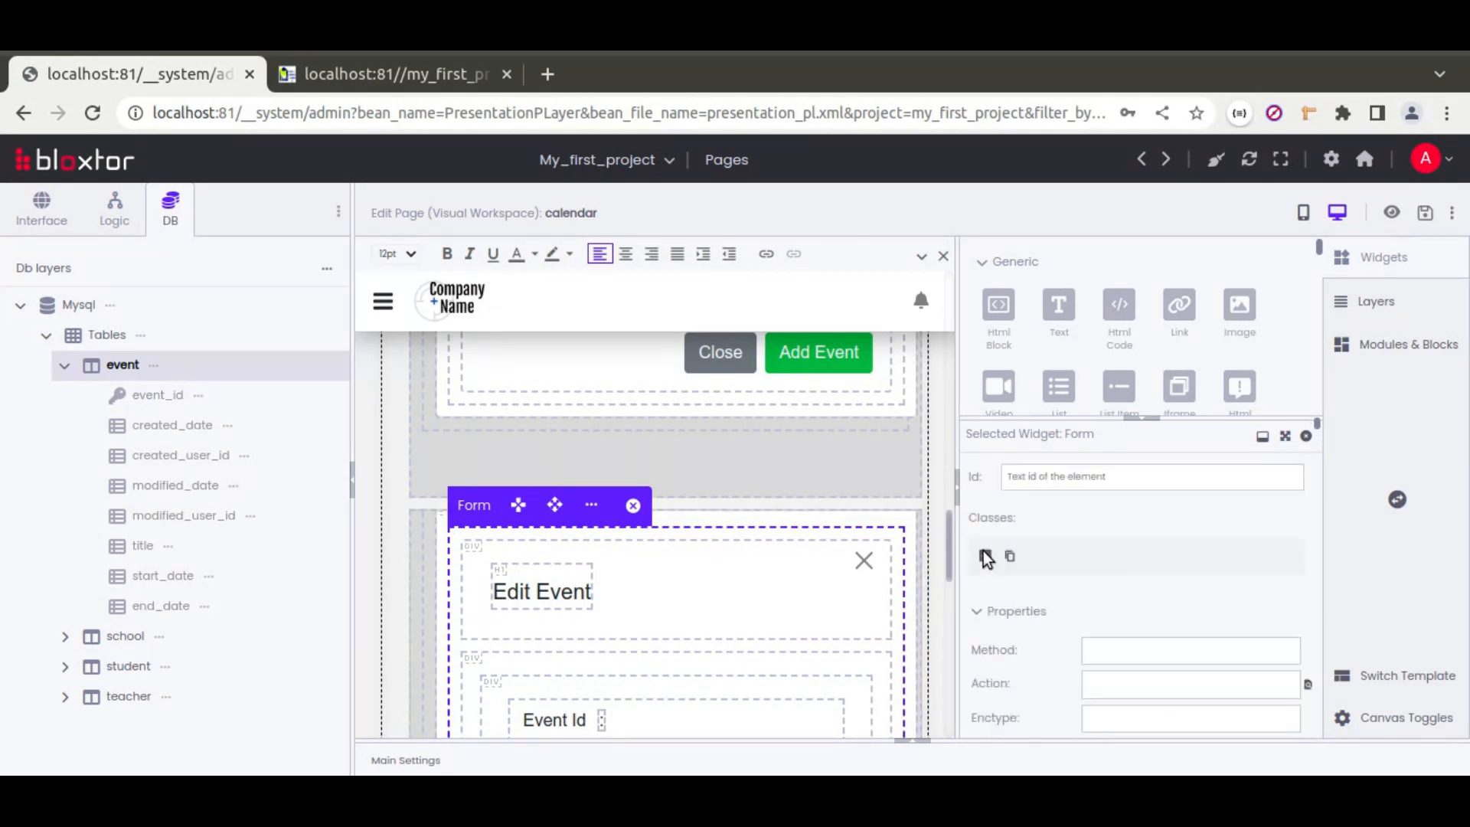
{"action": "left_click", "coordinate": [1018, 477]}
{"action": "type", "text": "ev"}
{"action": "type", "text": "it"}
{"action": "double_click", "coordinate": [1034, 477]}
- Add edit_event_form as a dependency of the outer modal div that contains the Edit Event form, refreshing the list of widget ids
{"action": "left_click", "coordinate": [411, 528]}
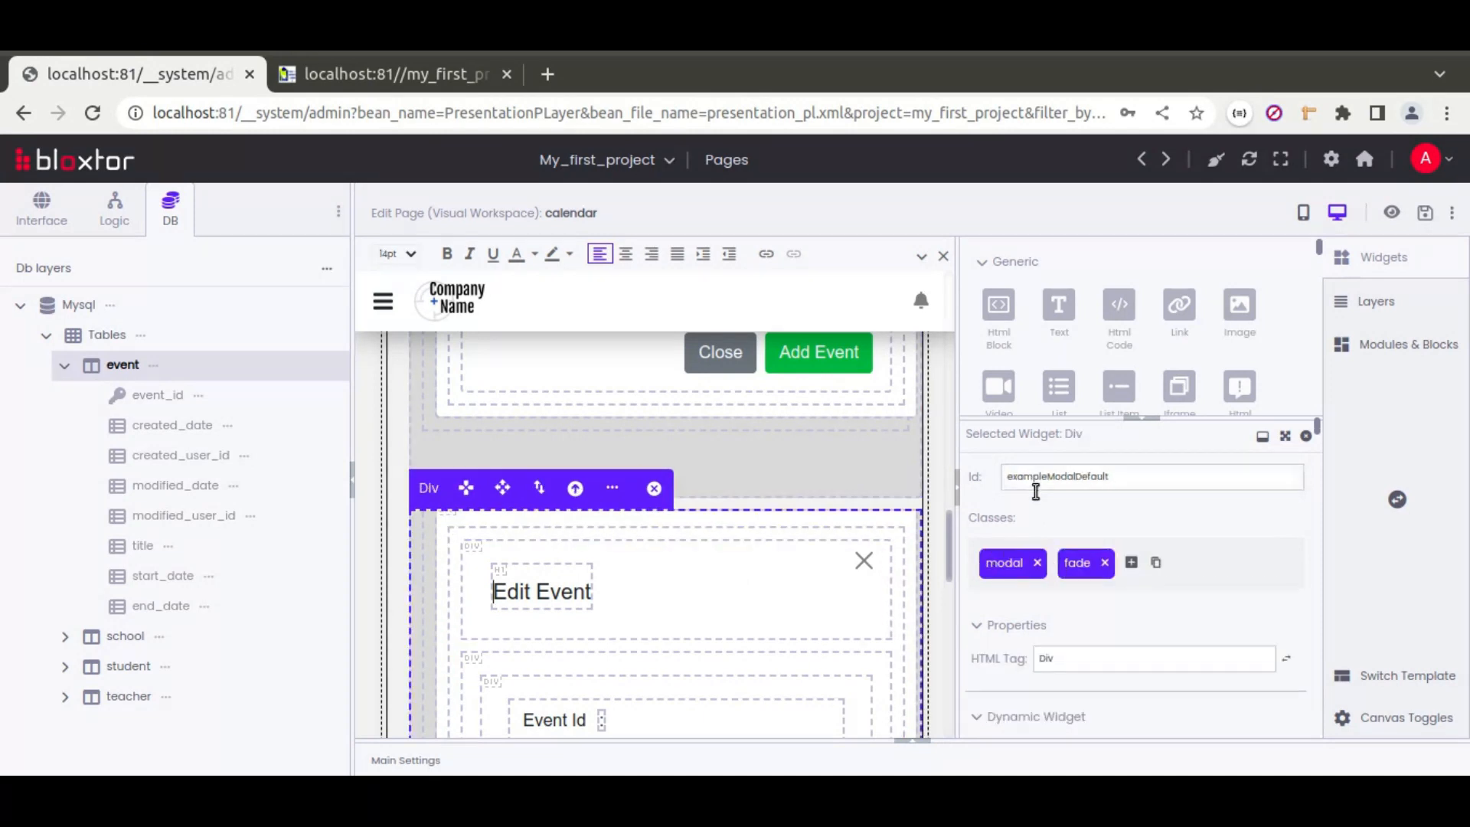
{"action": "scroll", "coordinate": [975, 637], "scroll_direction": "down", "scroll_amount": 3}
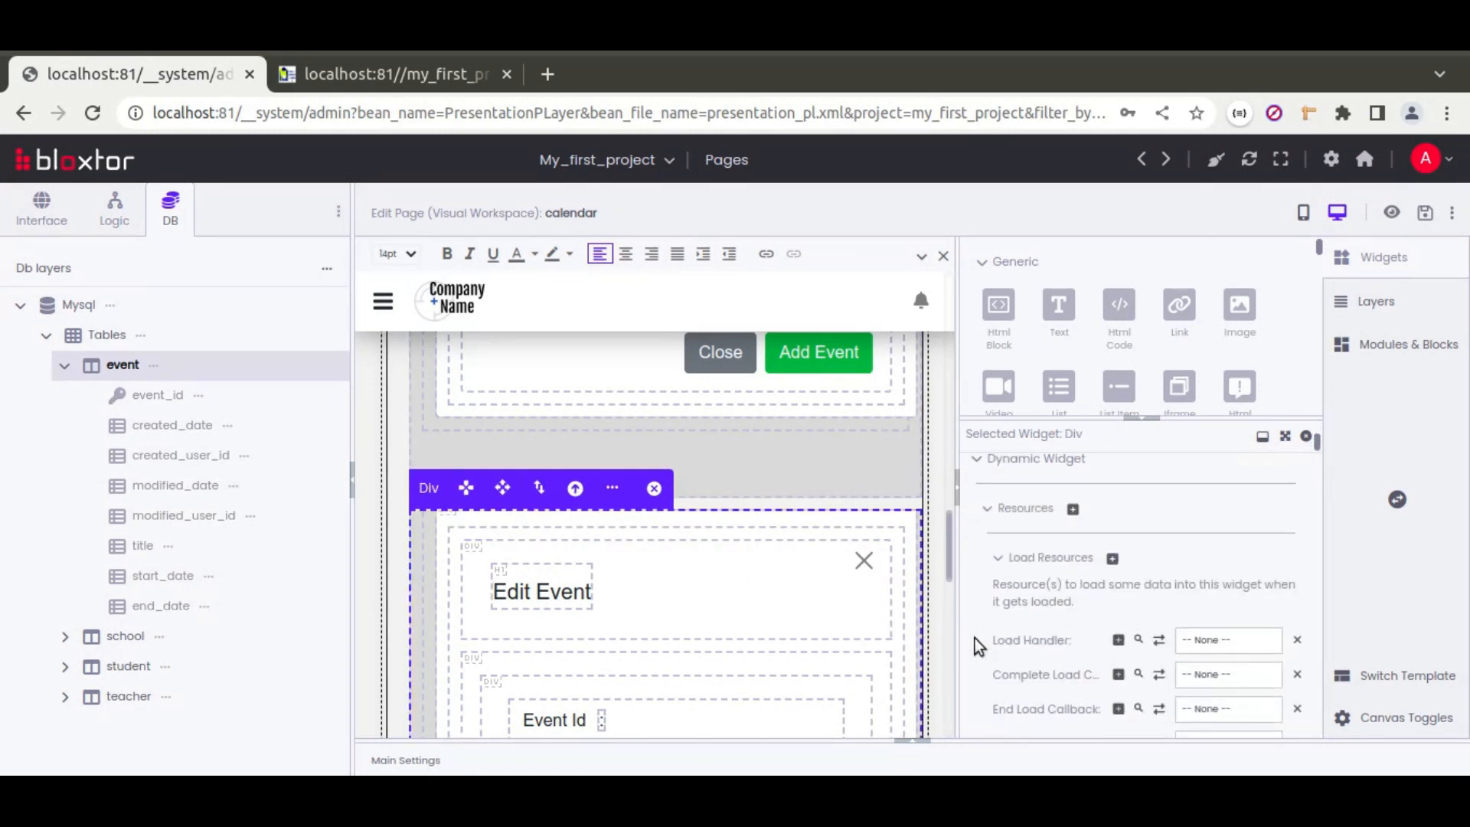
{"action": "scroll", "coordinate": [975, 637], "scroll_direction": "down", "scroll_amount": 6}
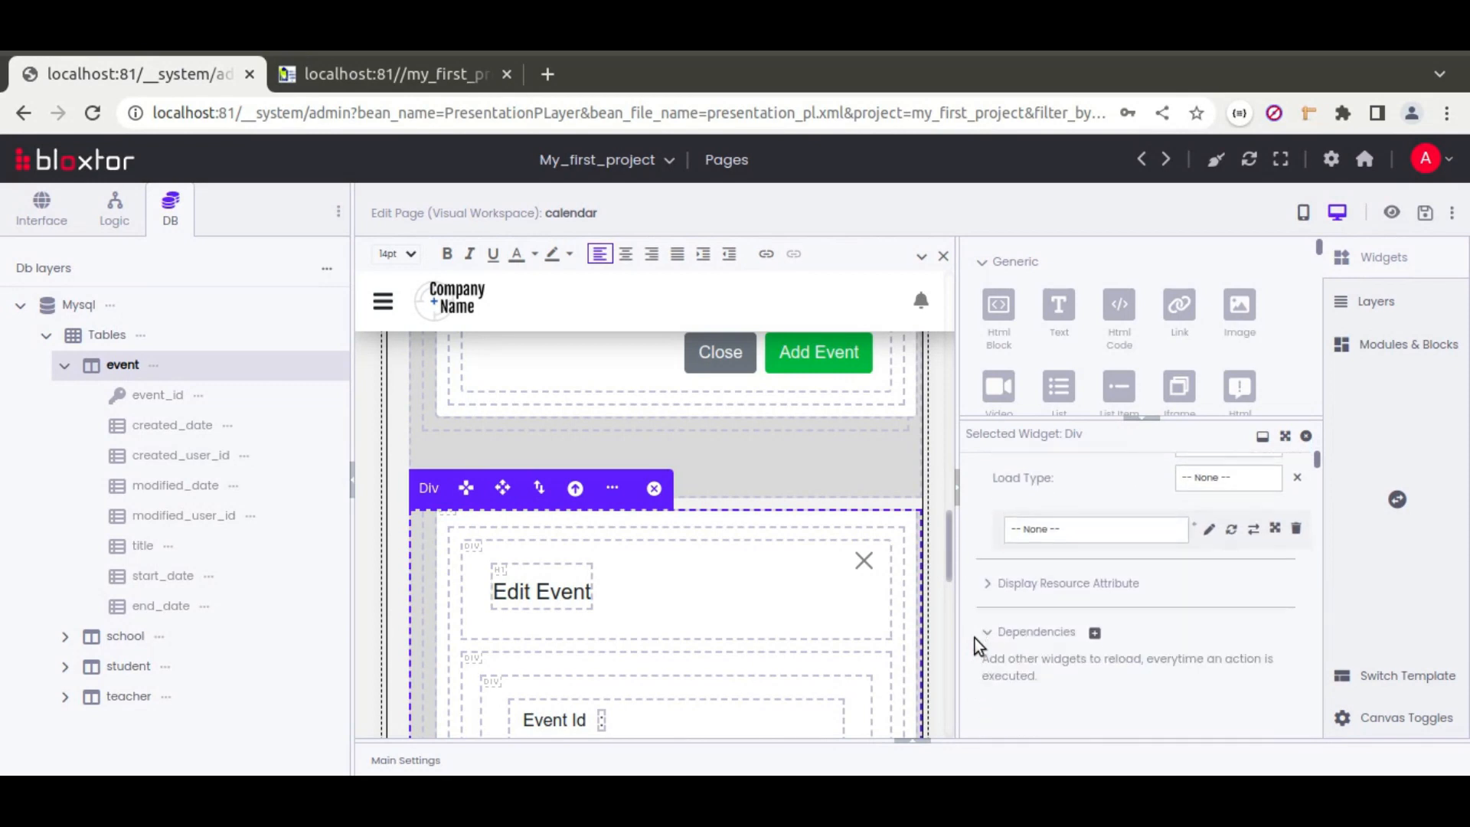
{"action": "left_click", "coordinate": [1095, 511]}
{"action": "left_click", "coordinate": [1265, 592]}
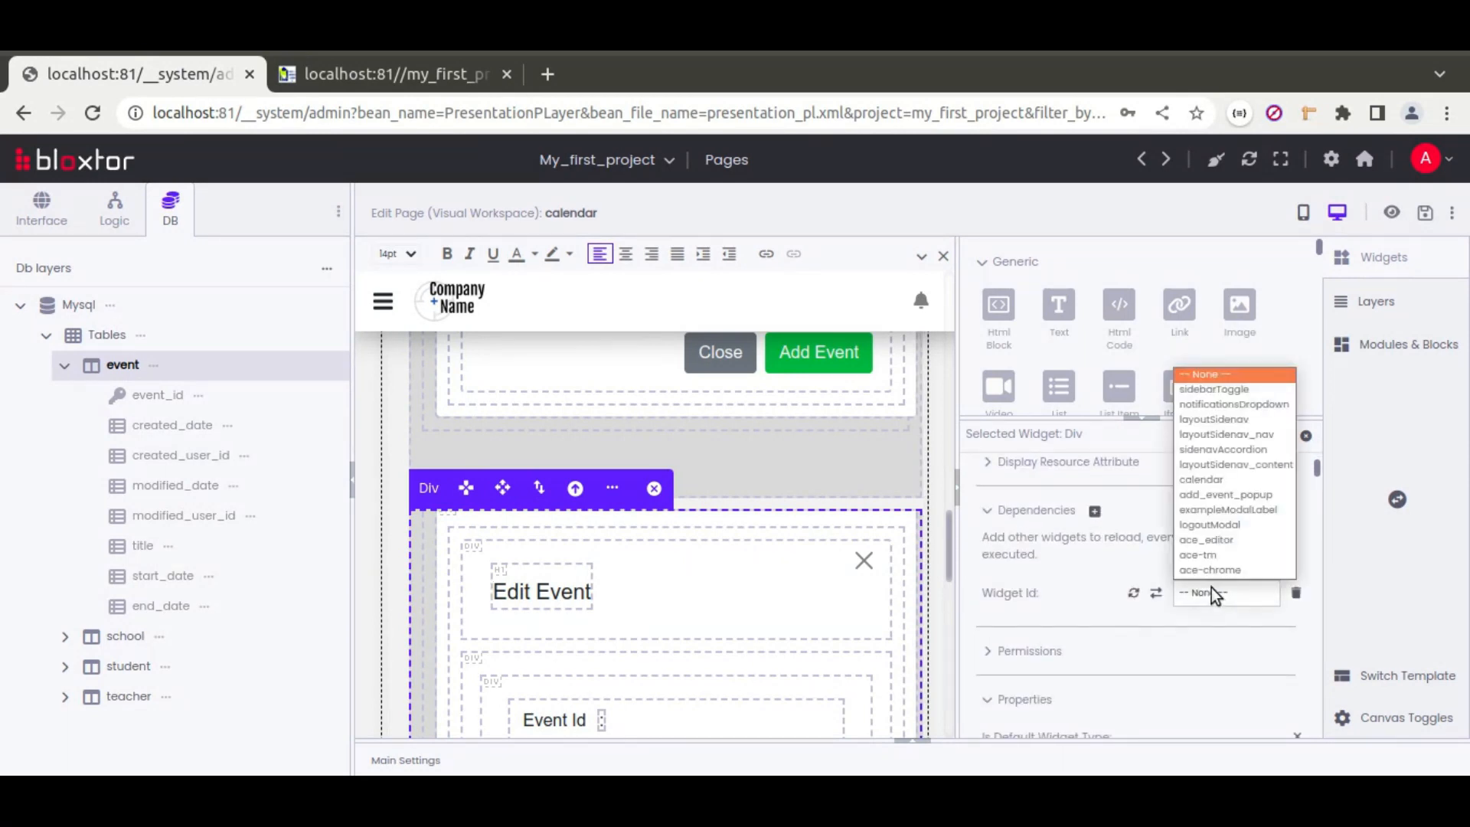
{"action": "left_click", "coordinate": [1134, 593]}
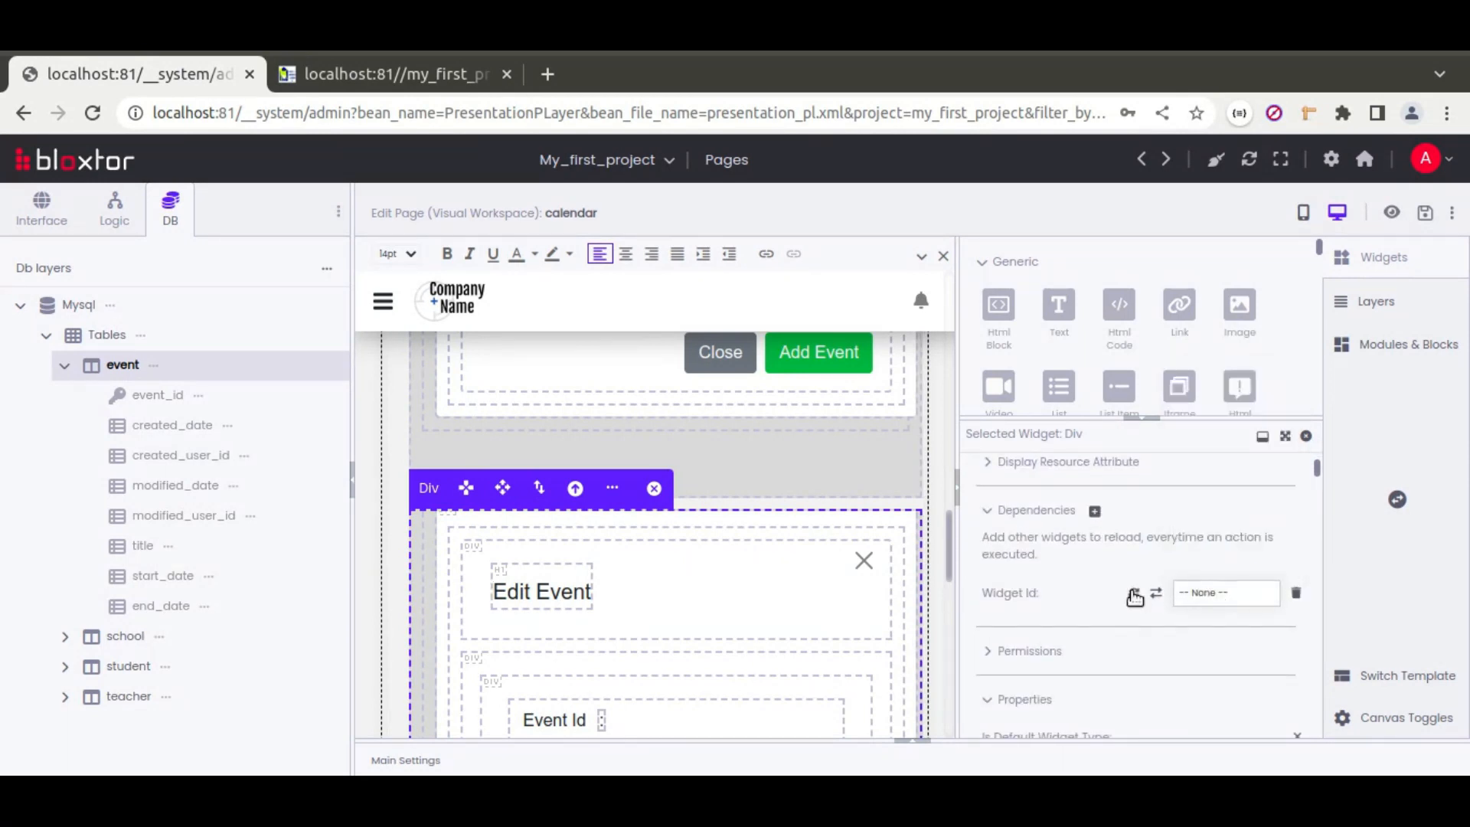
{"action": "left_click", "coordinate": [1210, 592]}
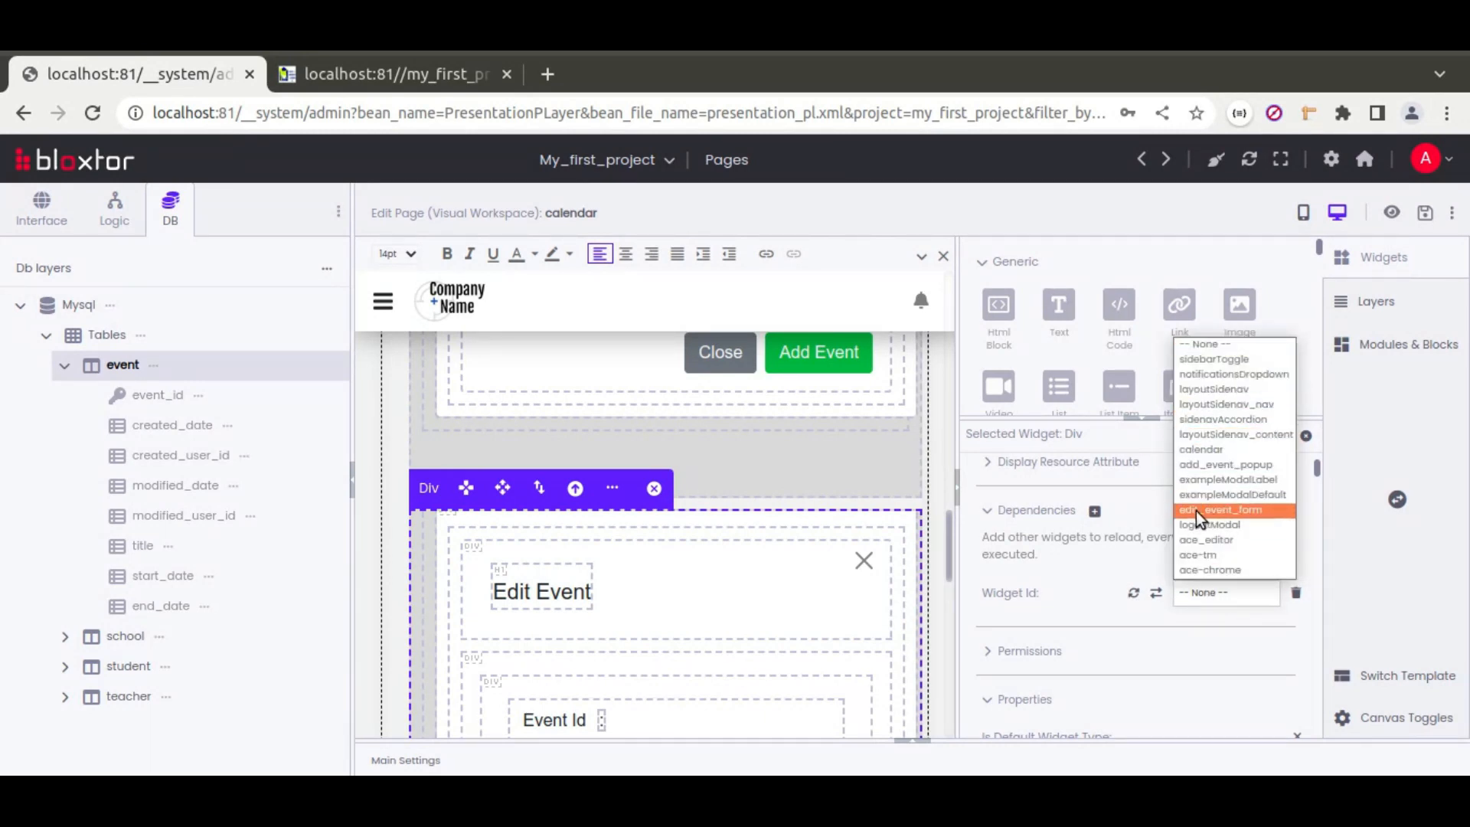
{"action": "left_click", "coordinate": [1233, 511]}
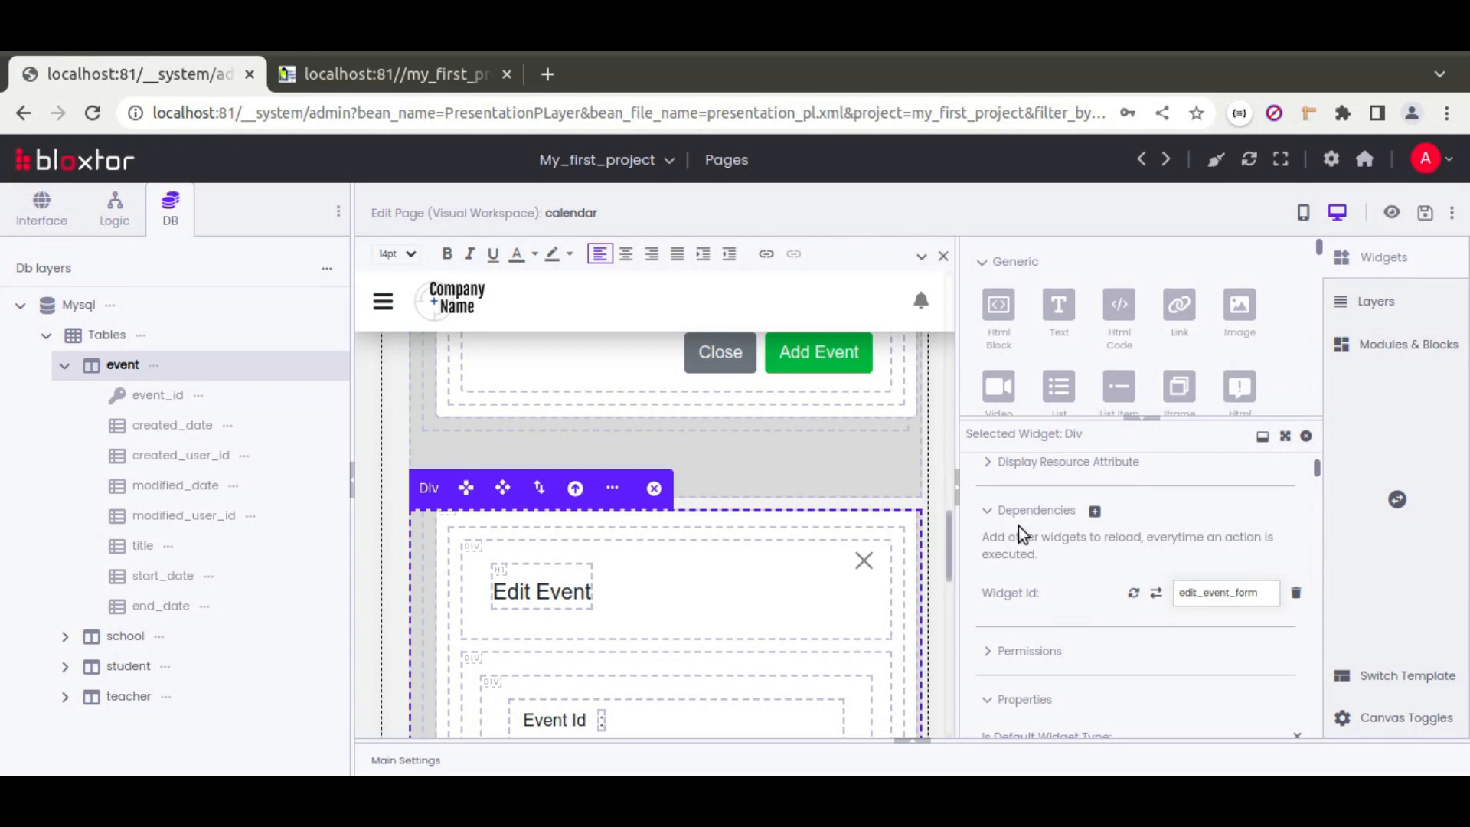
- Set the default widget type of the Edit Event modal div to Popup
{"action": "scroll", "coordinate": [974, 613], "scroll_direction": "down", "scroll_amount": 3}
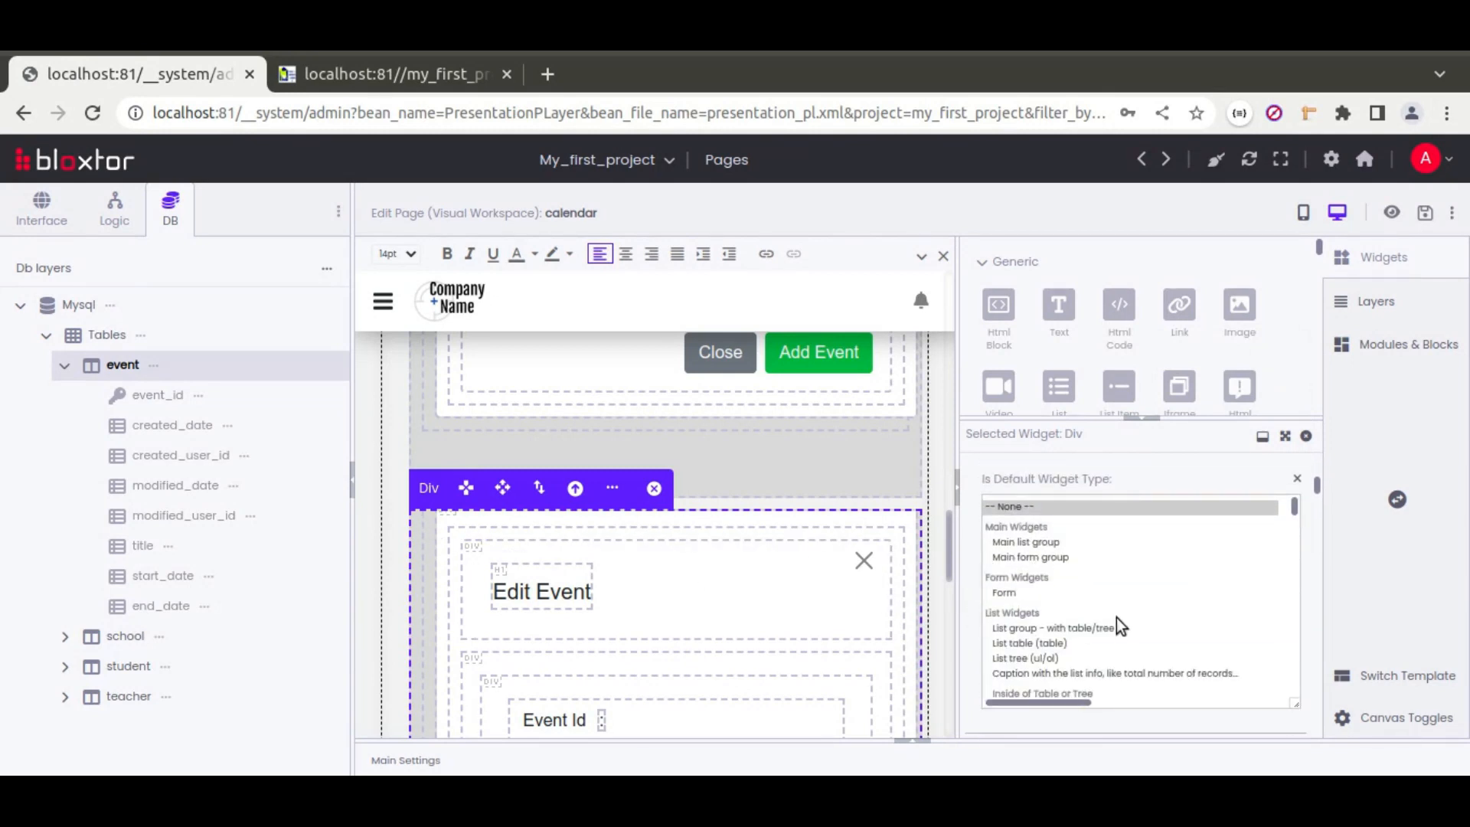
{"action": "scroll", "coordinate": [1113, 622], "scroll_direction": "down", "scroll_amount": 5}
{"action": "scroll", "coordinate": [1110, 619], "scroll_direction": "down", "scroll_amount": 5}
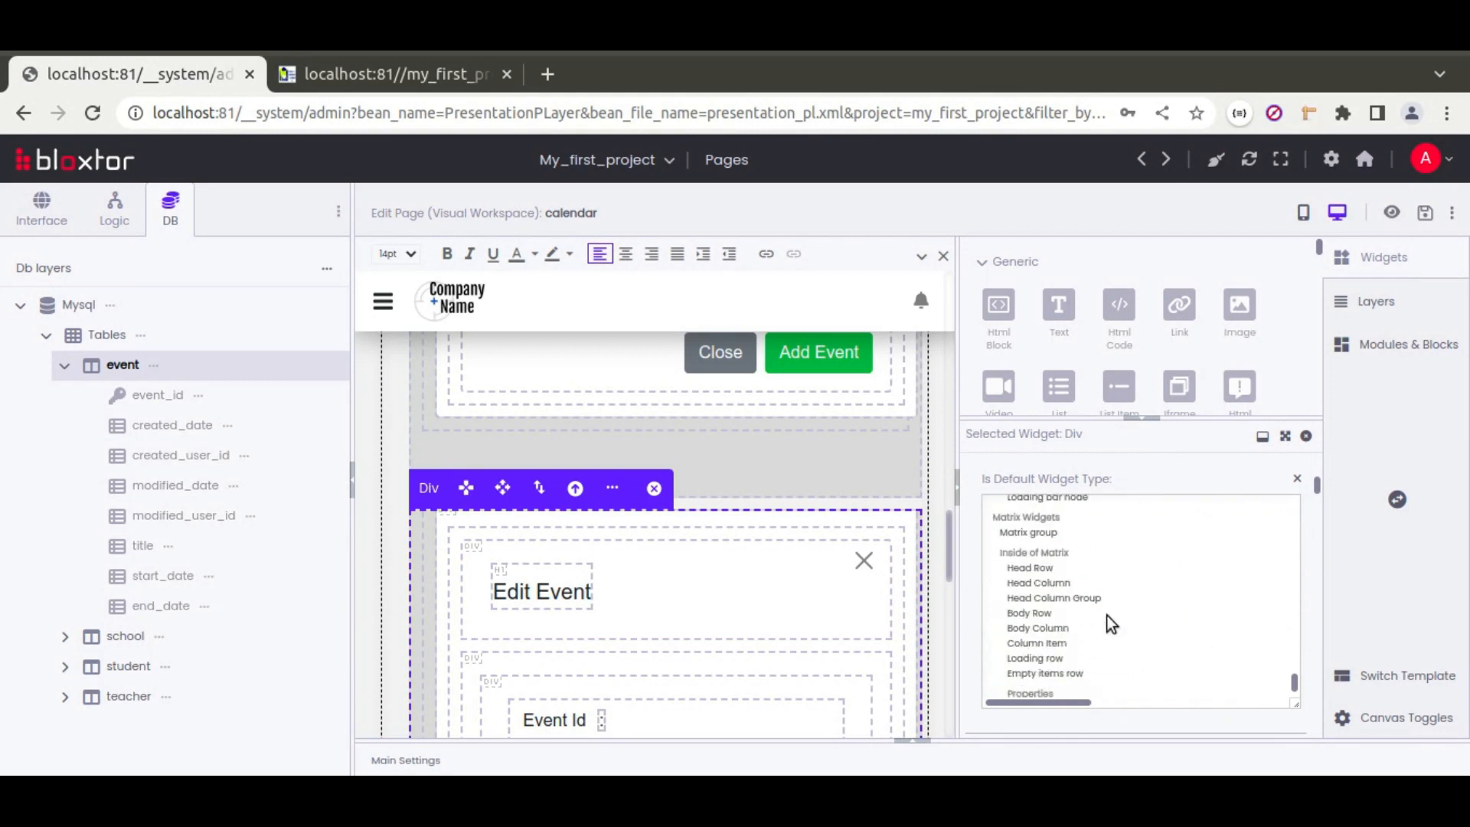
{"action": "scroll", "coordinate": [1107, 615], "scroll_direction": "up", "scroll_amount": 3}
{"action": "left_click", "coordinate": [1015, 589]}
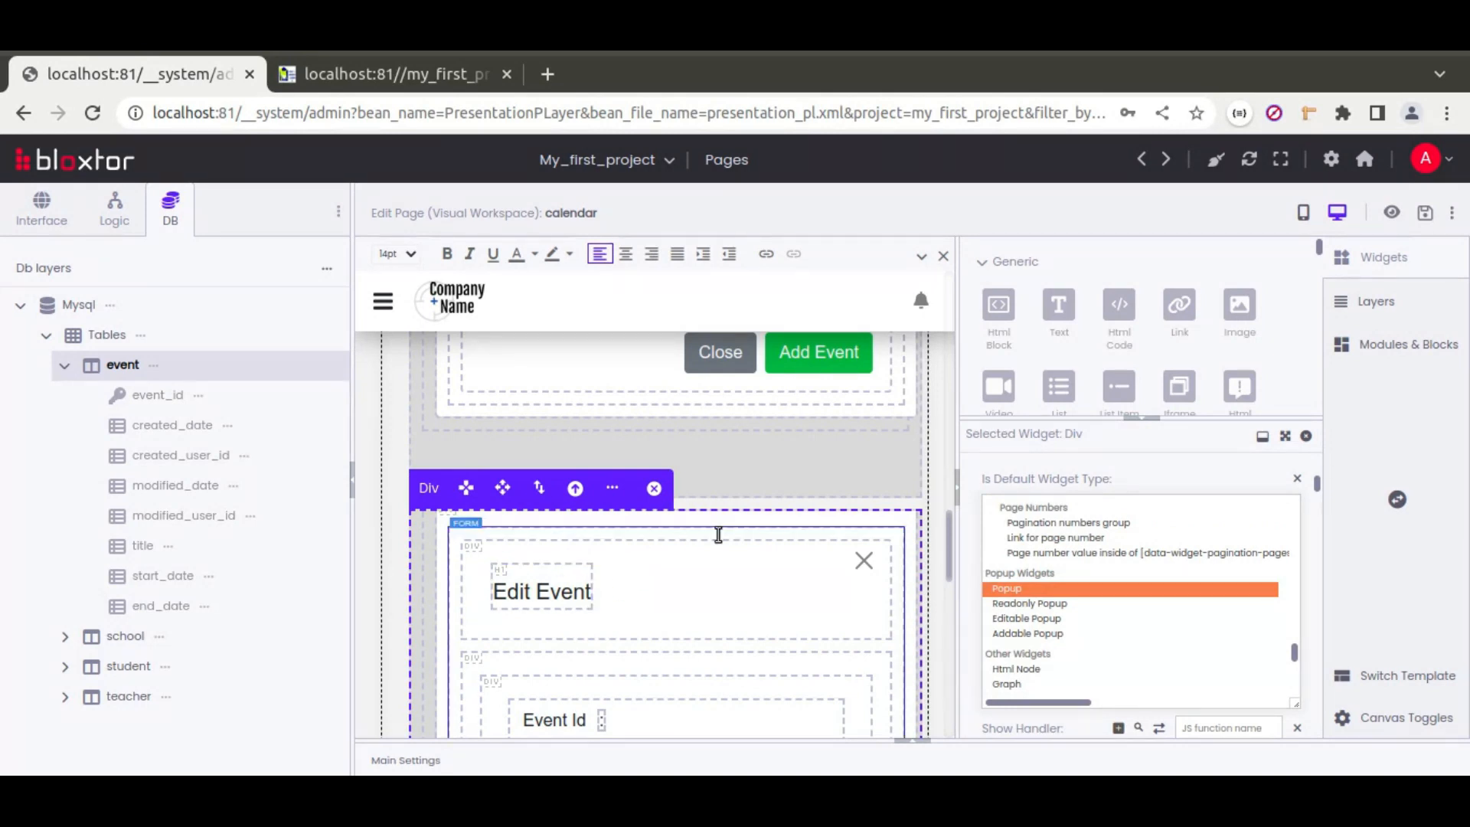
- Examine the Calendar widget's toolbar, data-set and Add Event Popup Id settings as a reference for linking the edit popup
{"action": "scroll", "coordinate": [759, 548], "scroll_direction": "up", "scroll_amount": 2}
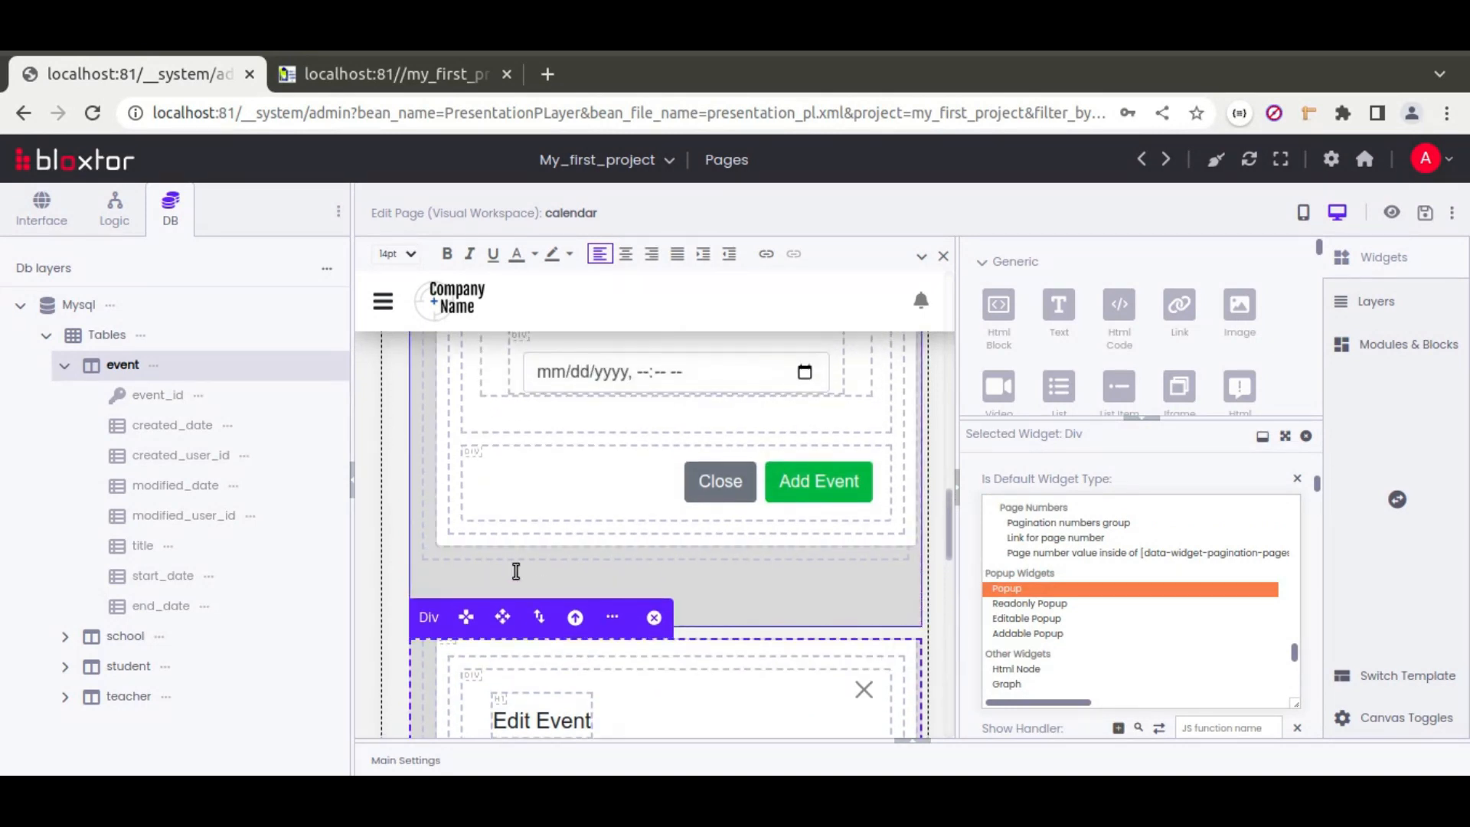
{"action": "scroll", "coordinate": [861, 603], "scroll_direction": "up", "scroll_amount": 10}
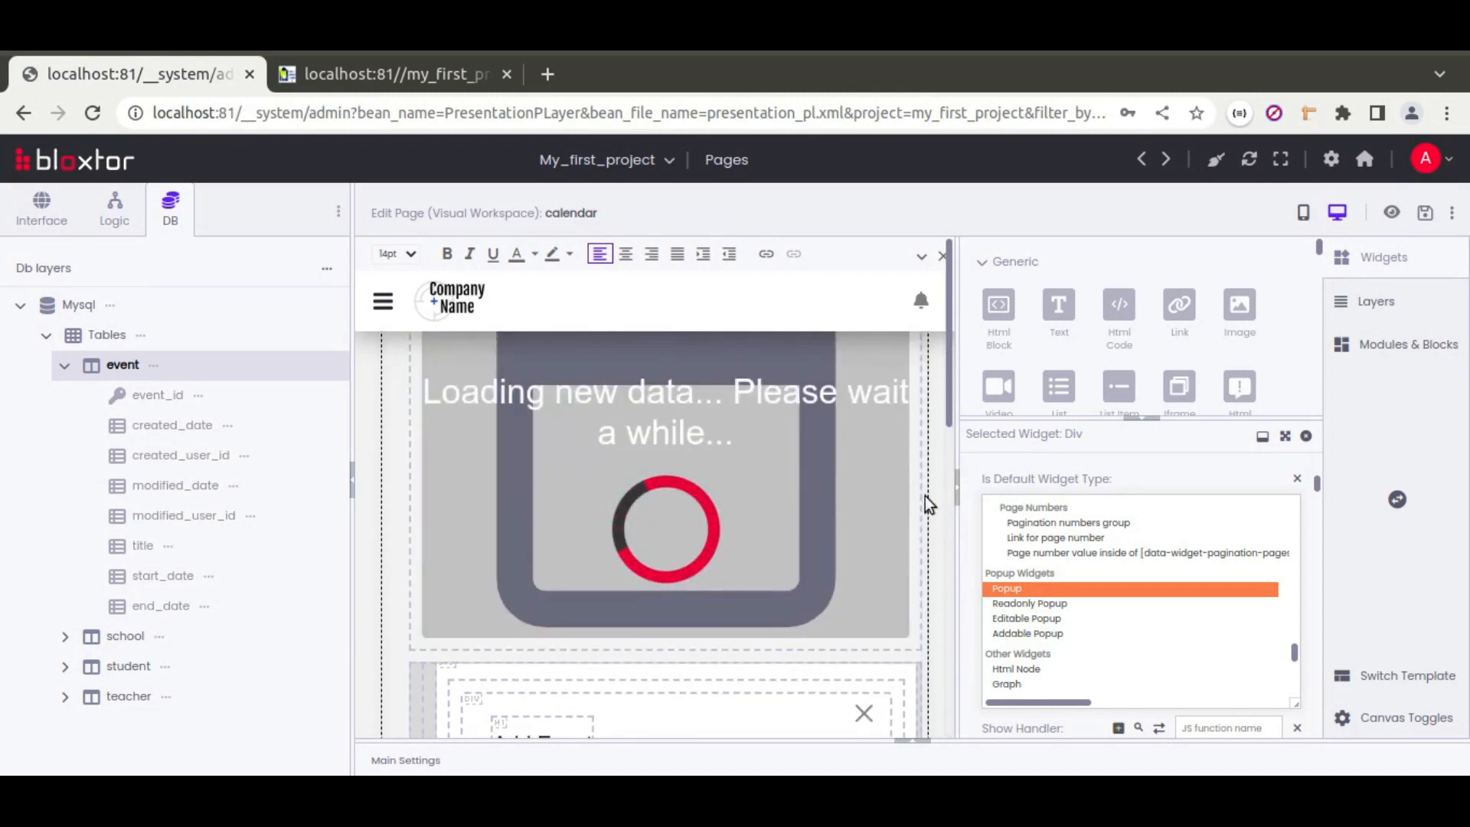
{"action": "left_click", "coordinate": [912, 495]}
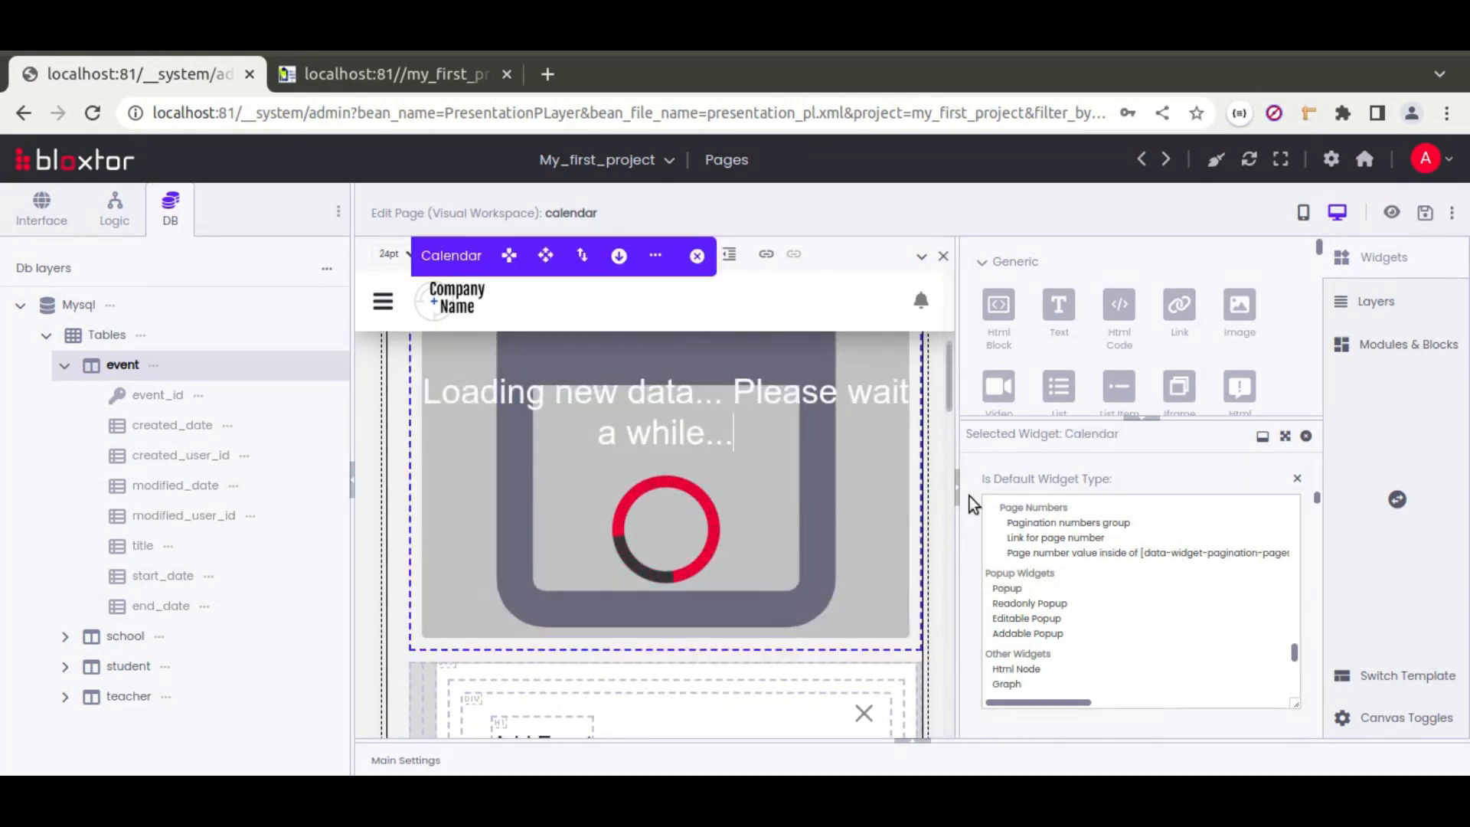
{"action": "scroll", "coordinate": [972, 531], "scroll_direction": "up", "scroll_amount": 10}
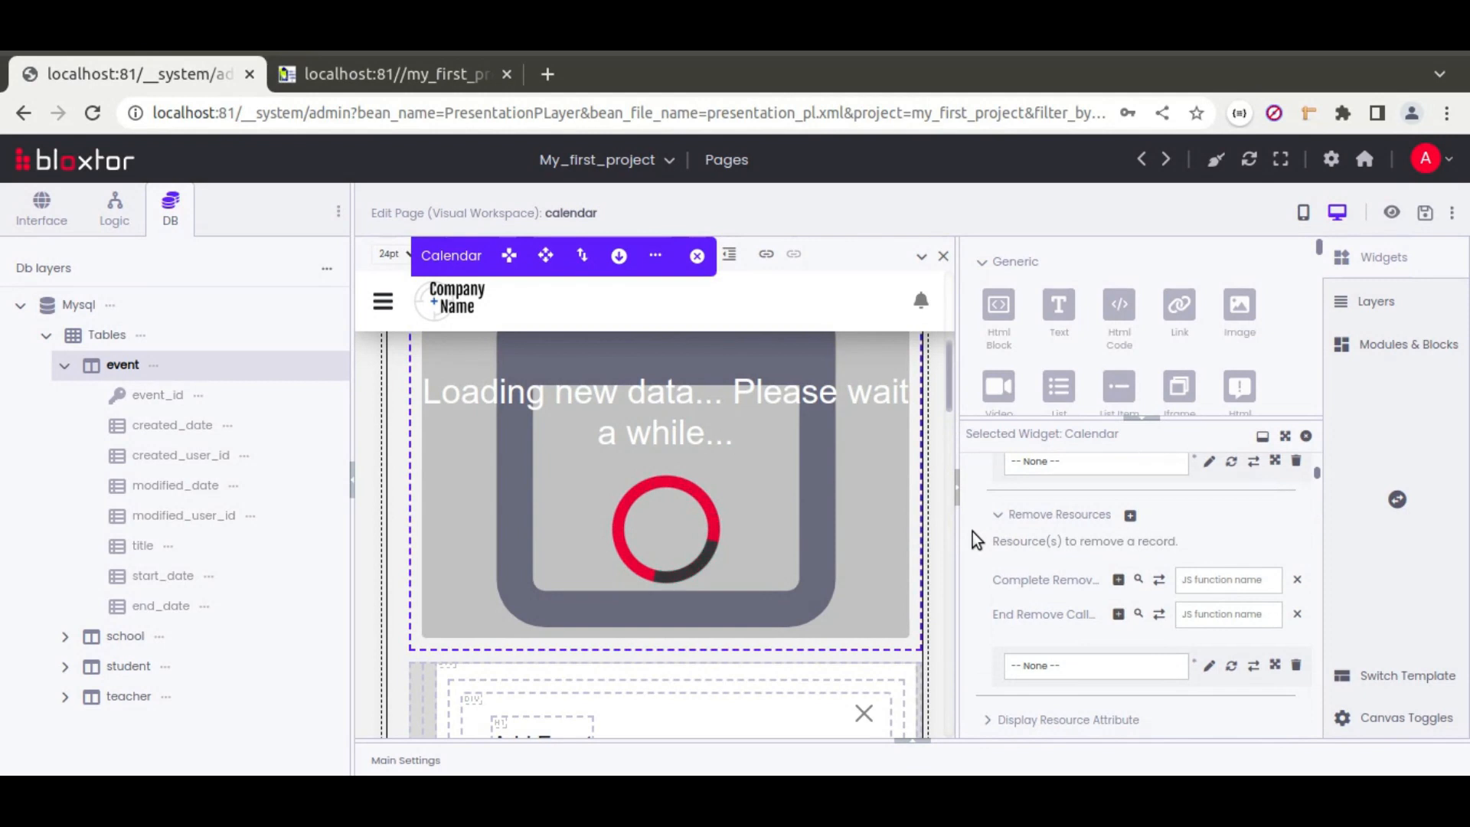
{"action": "scroll", "coordinate": [972, 531], "scroll_direction": "up", "scroll_amount": 10}
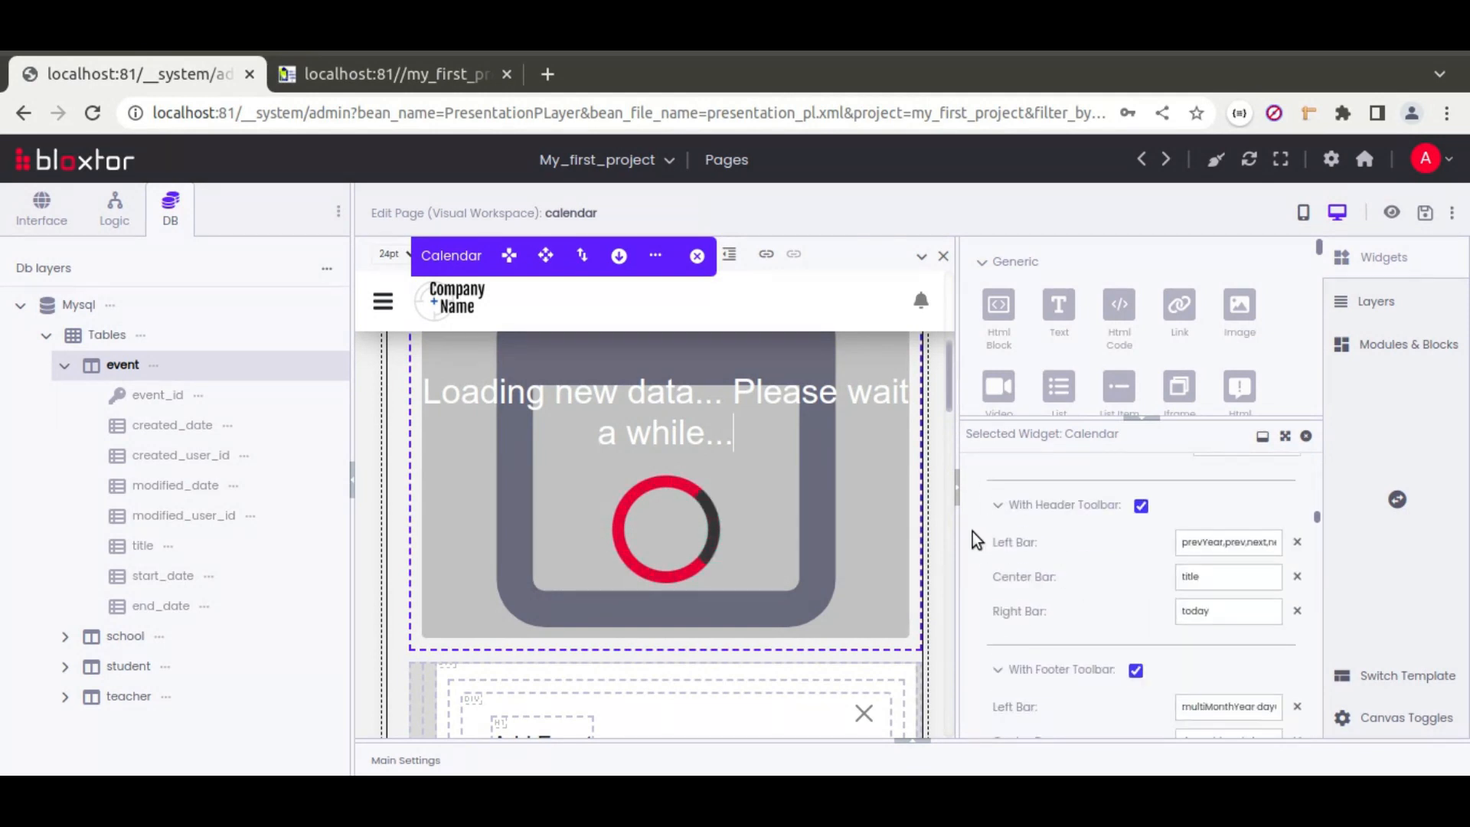
{"action": "scroll", "coordinate": [972, 532], "scroll_direction": "down", "scroll_amount": 5}
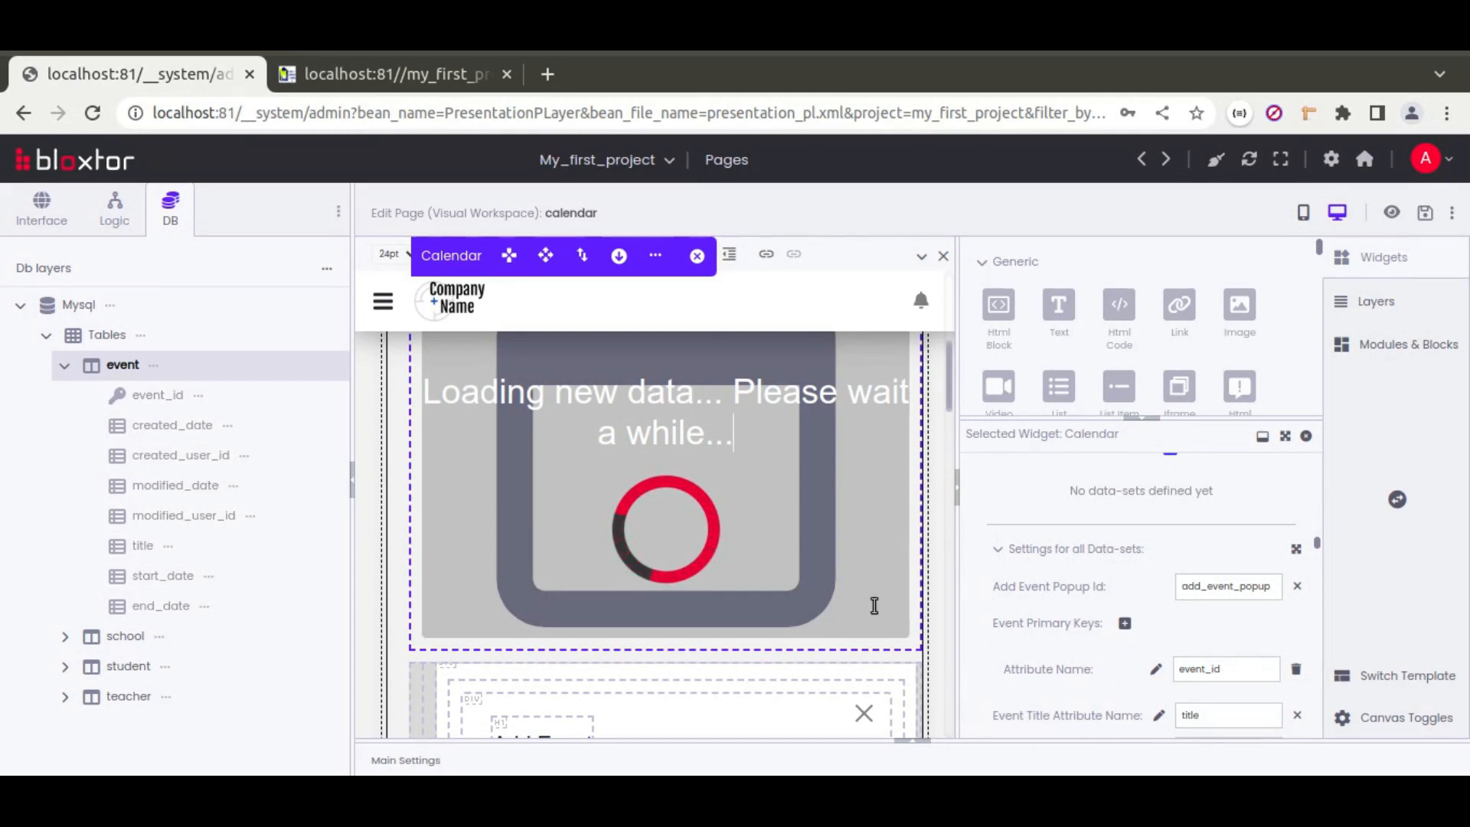
- Set the id of the outer Edit Event modal div to edit_event_popup and copy that id
{"action": "scroll", "coordinate": [662, 694], "scroll_direction": "down", "scroll_amount": 10}
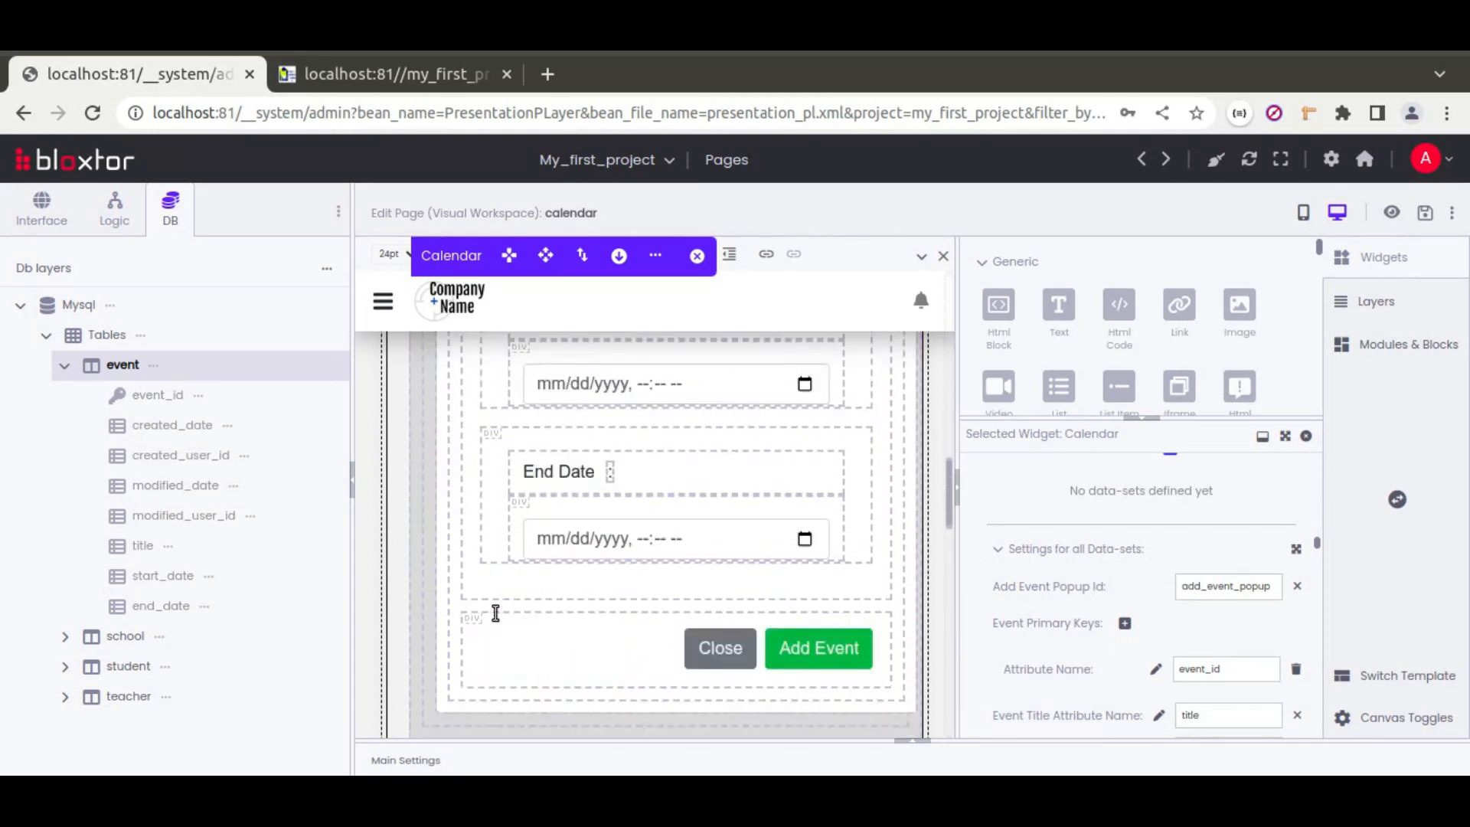
{"action": "scroll", "coordinate": [409, 584], "scroll_direction": "down", "scroll_amount": 3}
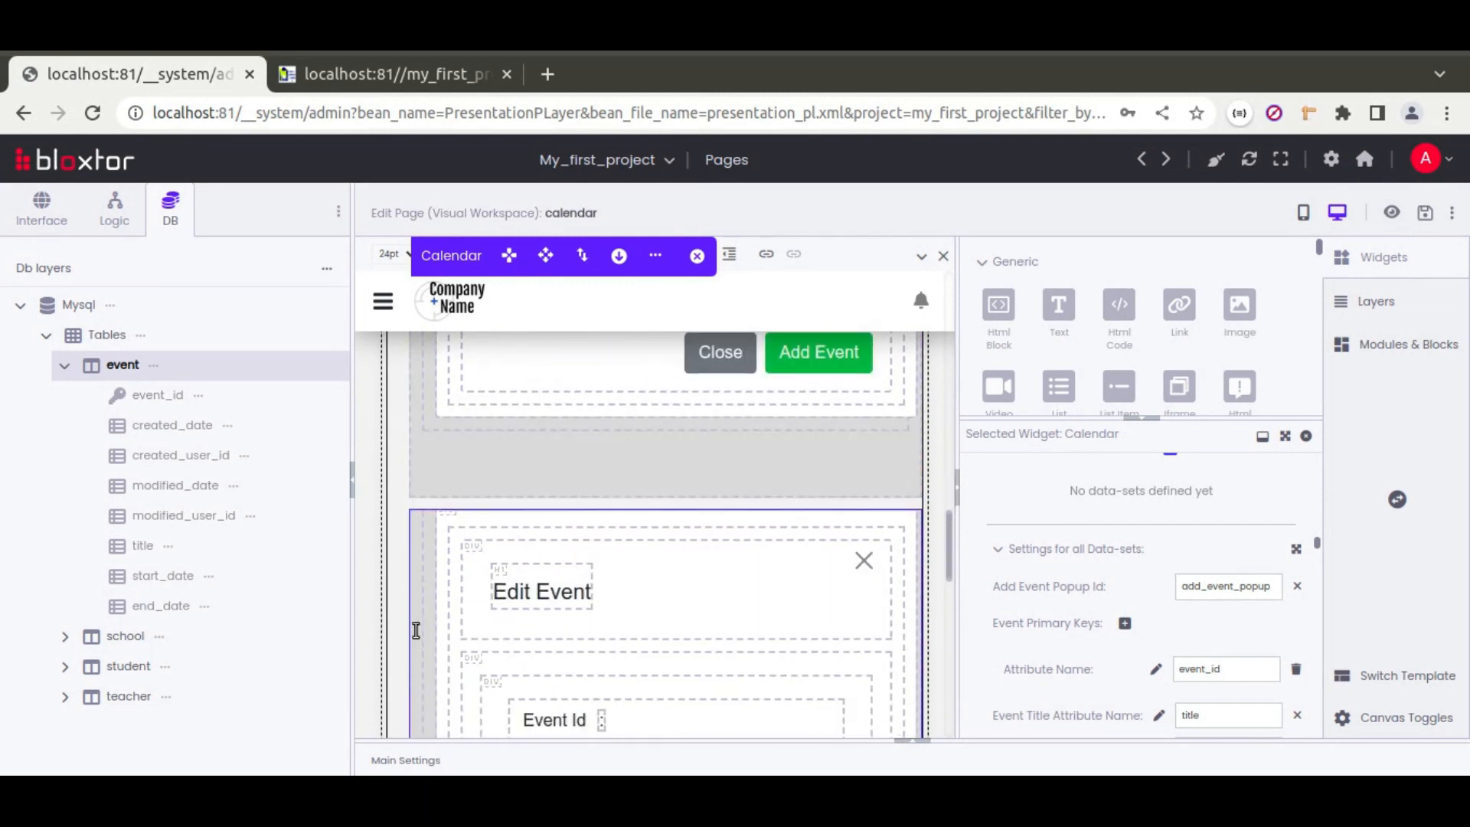
{"action": "left_click", "coordinate": [412, 530]}
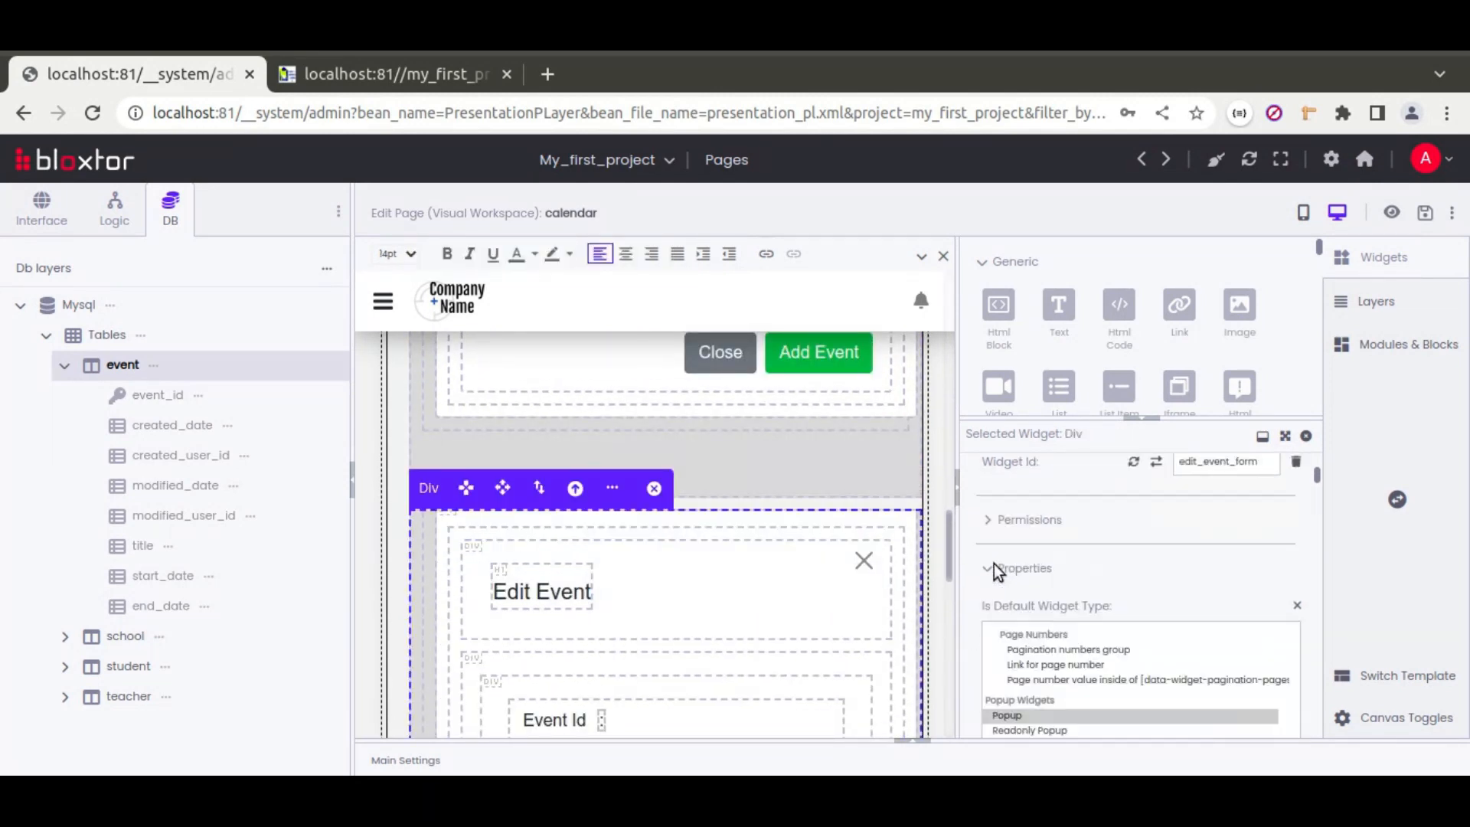
{"action": "double_click", "coordinate": [1039, 477]}
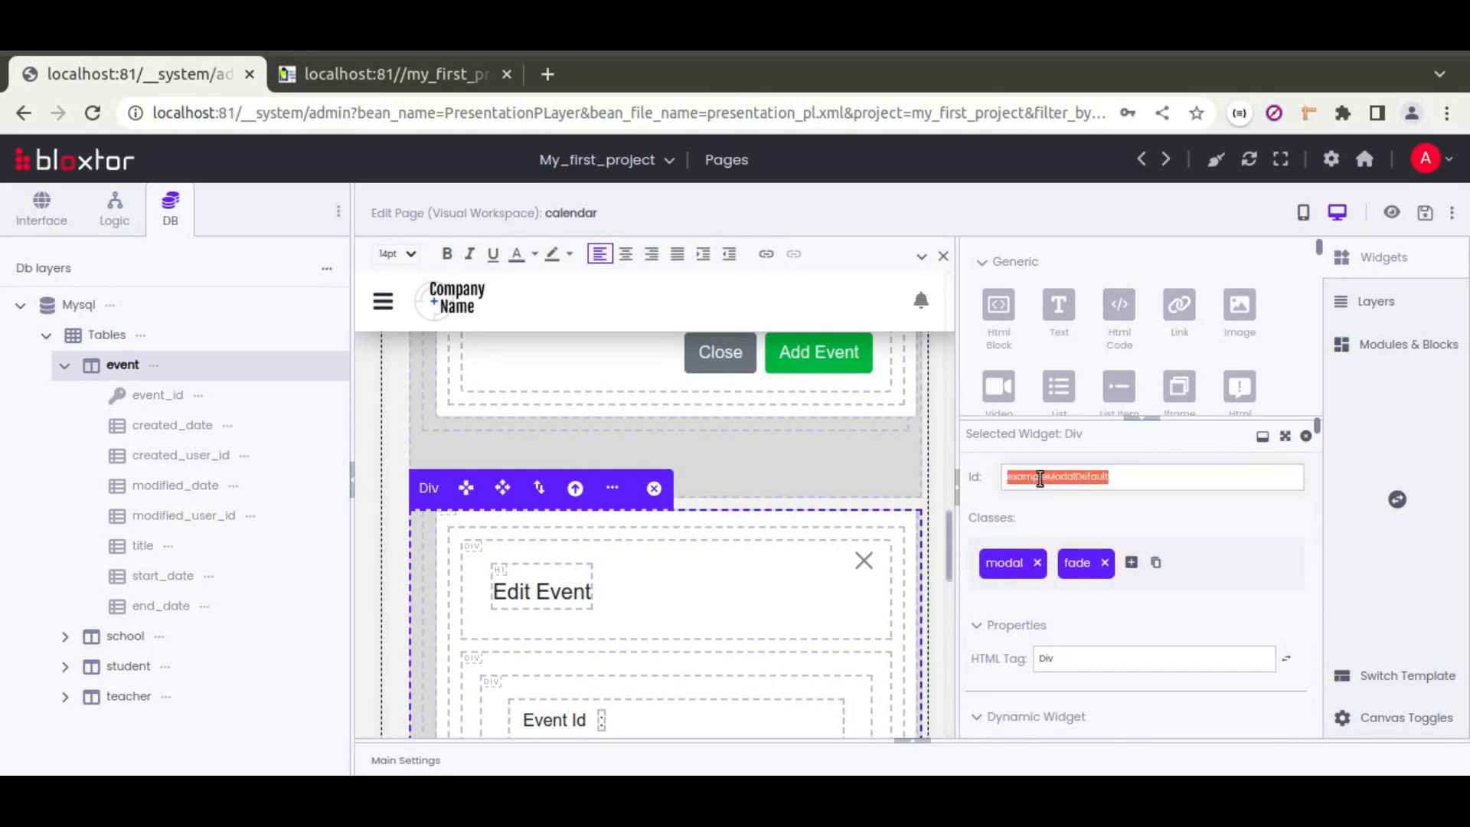
{"action": "type", "text": "edit_event_popup"}
{"action": "double_click", "coordinate": [1040, 478]}
{"action": "key", "text": "ctrl+c"}
- Set the Calendar widget's Click Callback to openCalendarEventEditPopupById
{"action": "scroll", "coordinate": [593, 551], "scroll_direction": "up", "scroll_amount": 10}
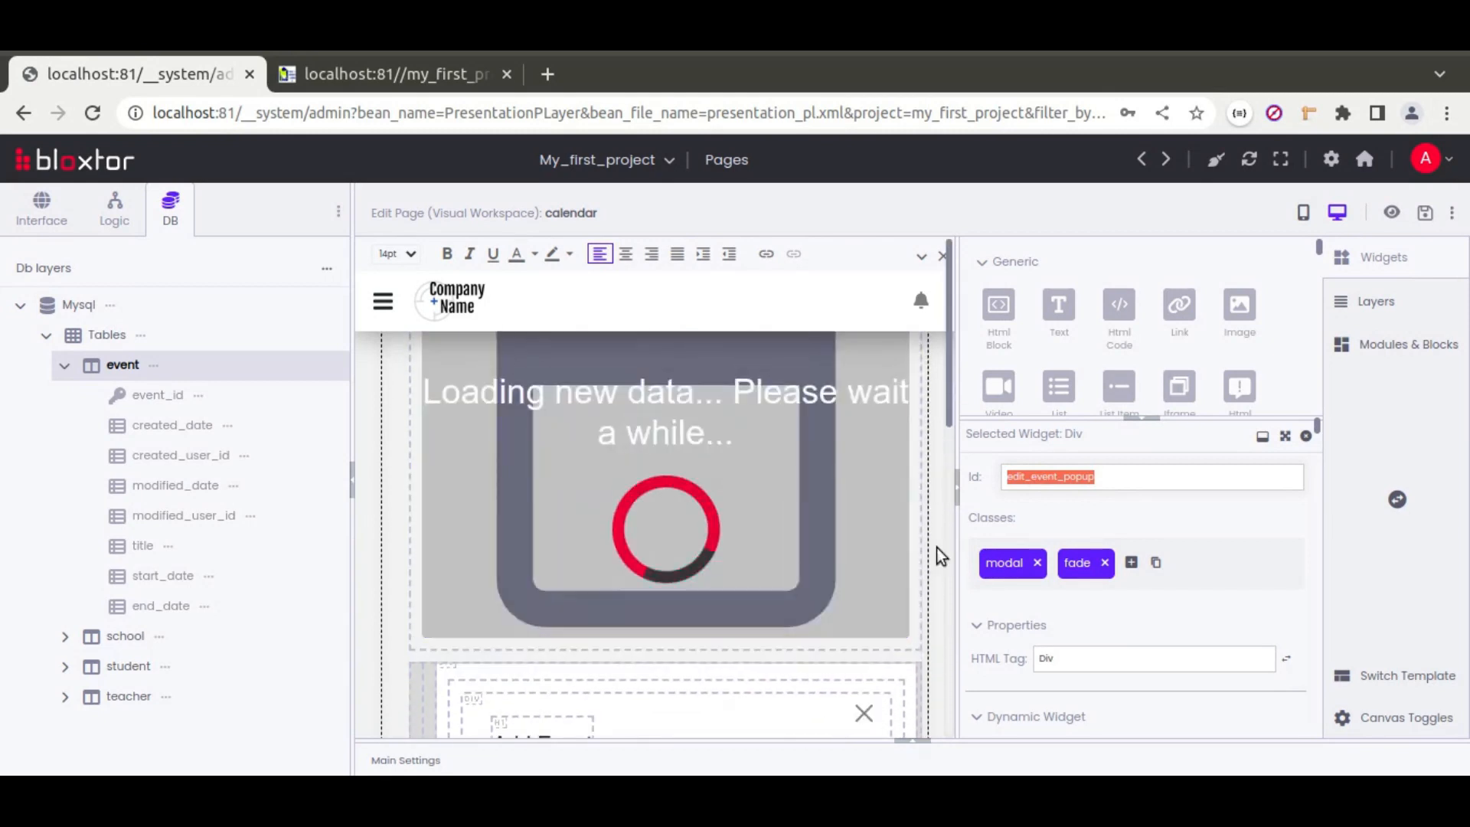
{"action": "left_click", "coordinate": [906, 541]}
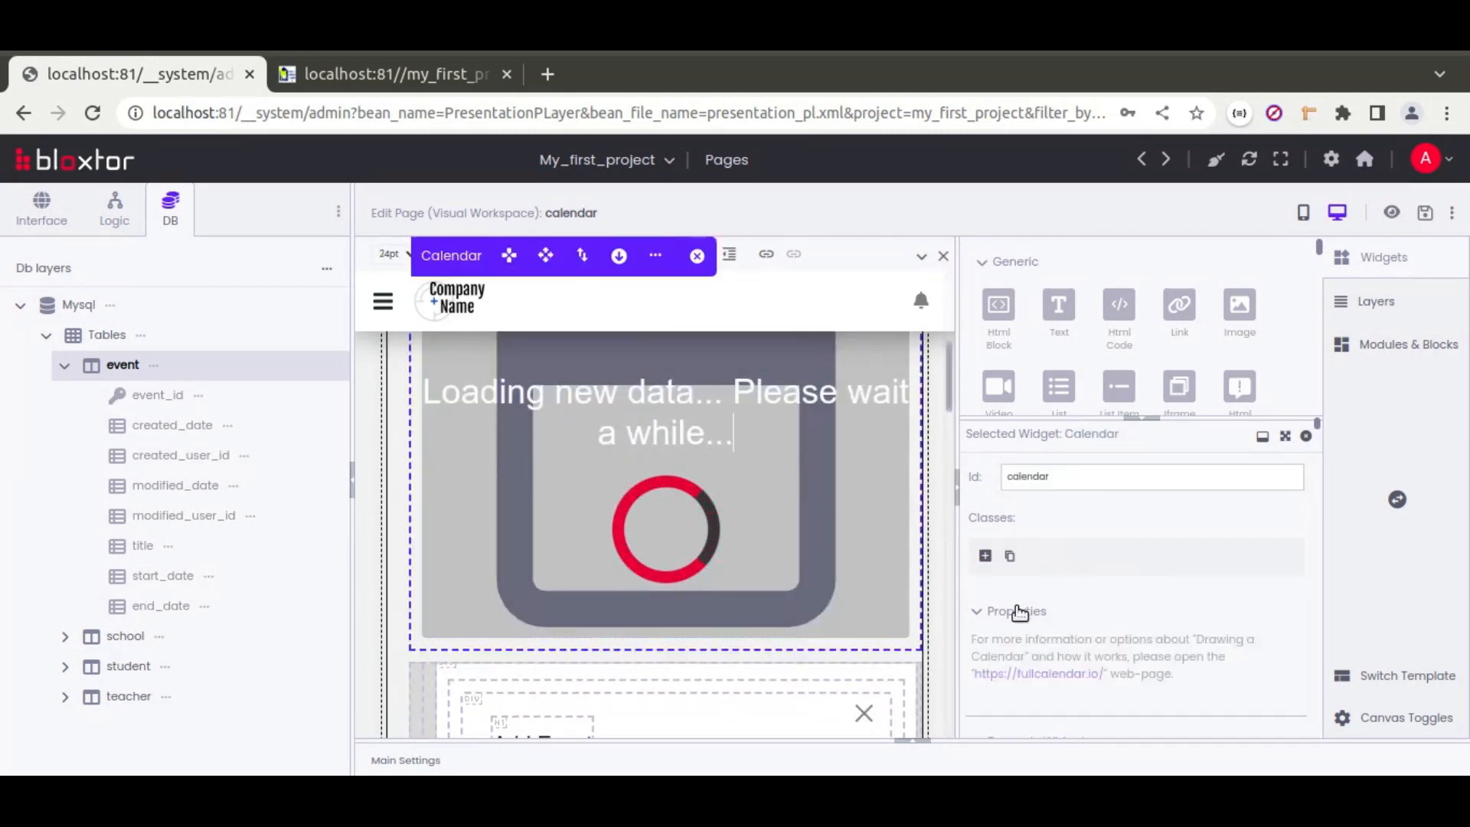
{"action": "scroll", "coordinate": [1003, 608], "scroll_direction": "down", "scroll_amount": 5}
{"action": "scroll", "coordinate": [978, 622], "scroll_direction": "down", "scroll_amount": 10}
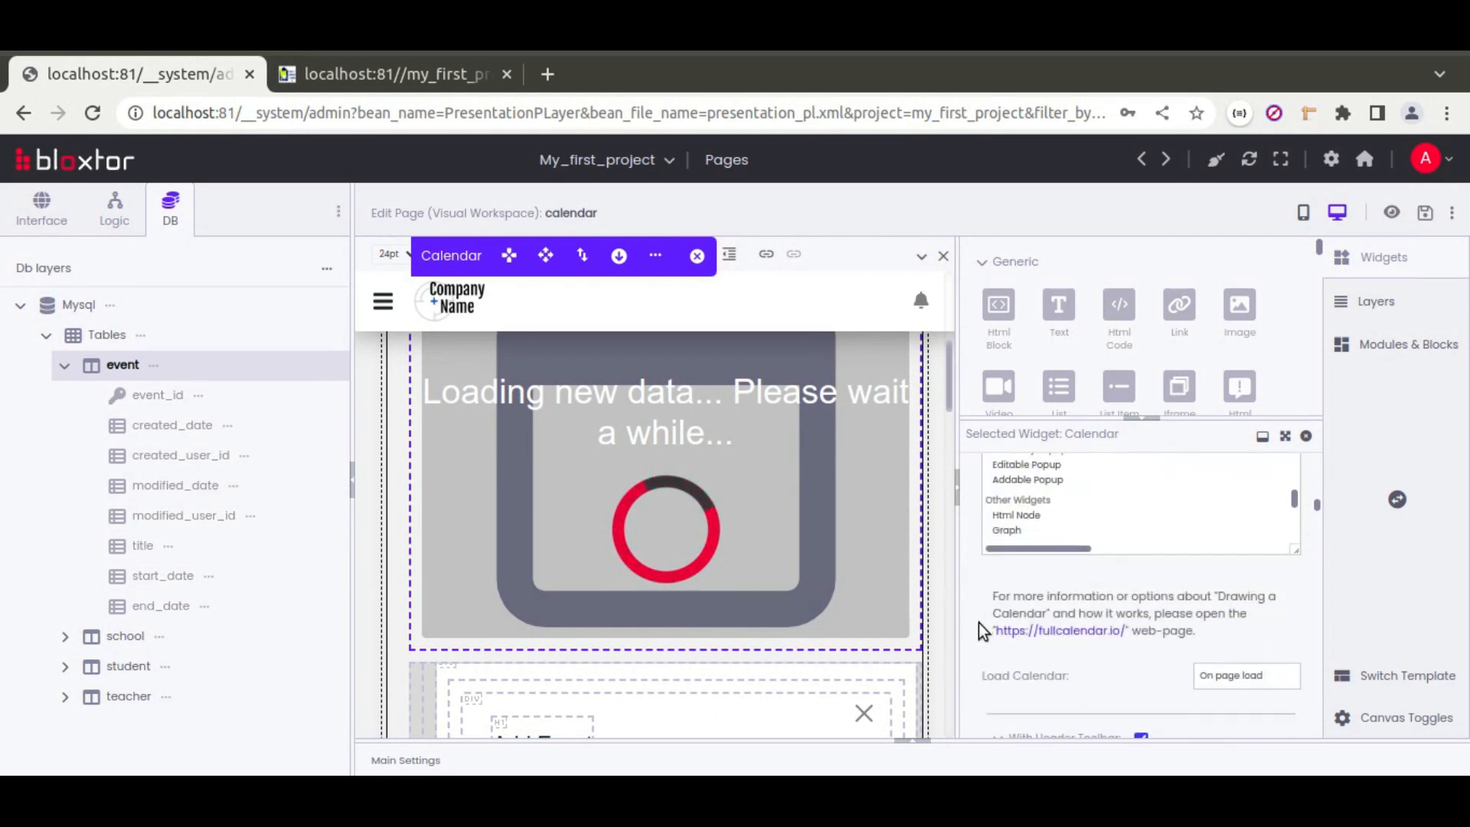
{"action": "left_click", "coordinate": [1036, 472]}
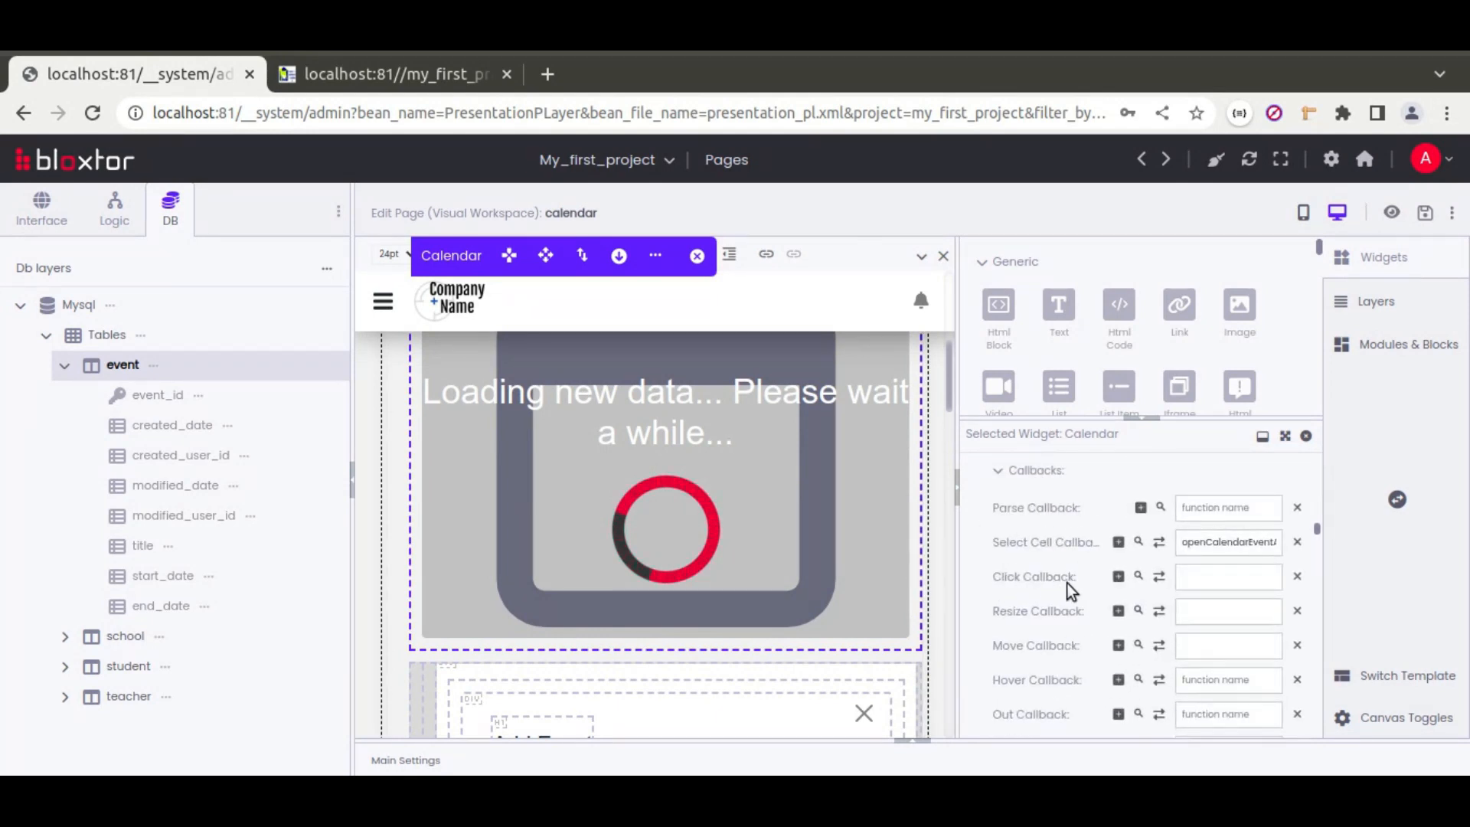
{"action": "left_click", "coordinate": [1199, 580]}
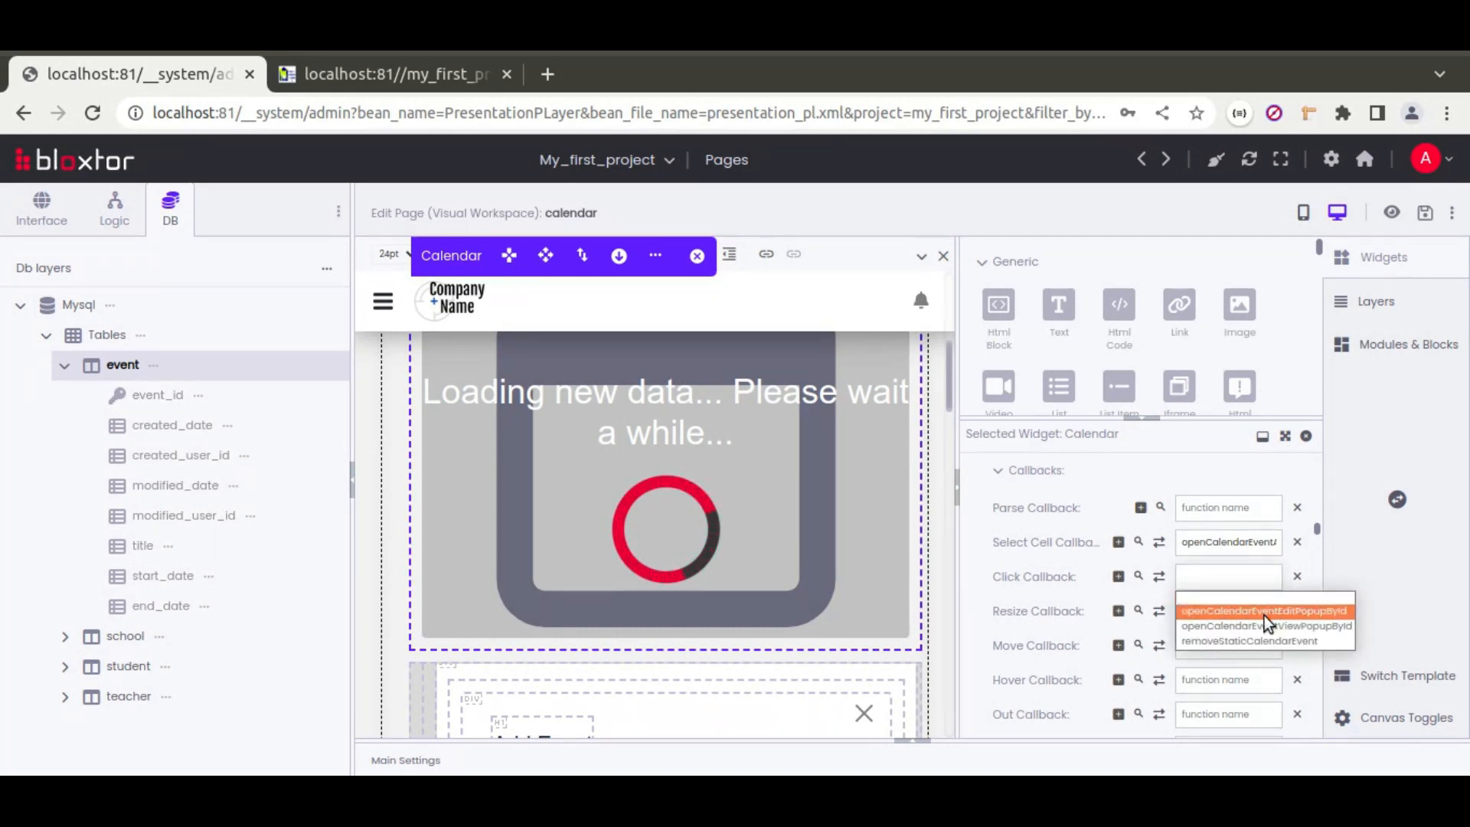
{"action": "left_click", "coordinate": [1335, 613]}
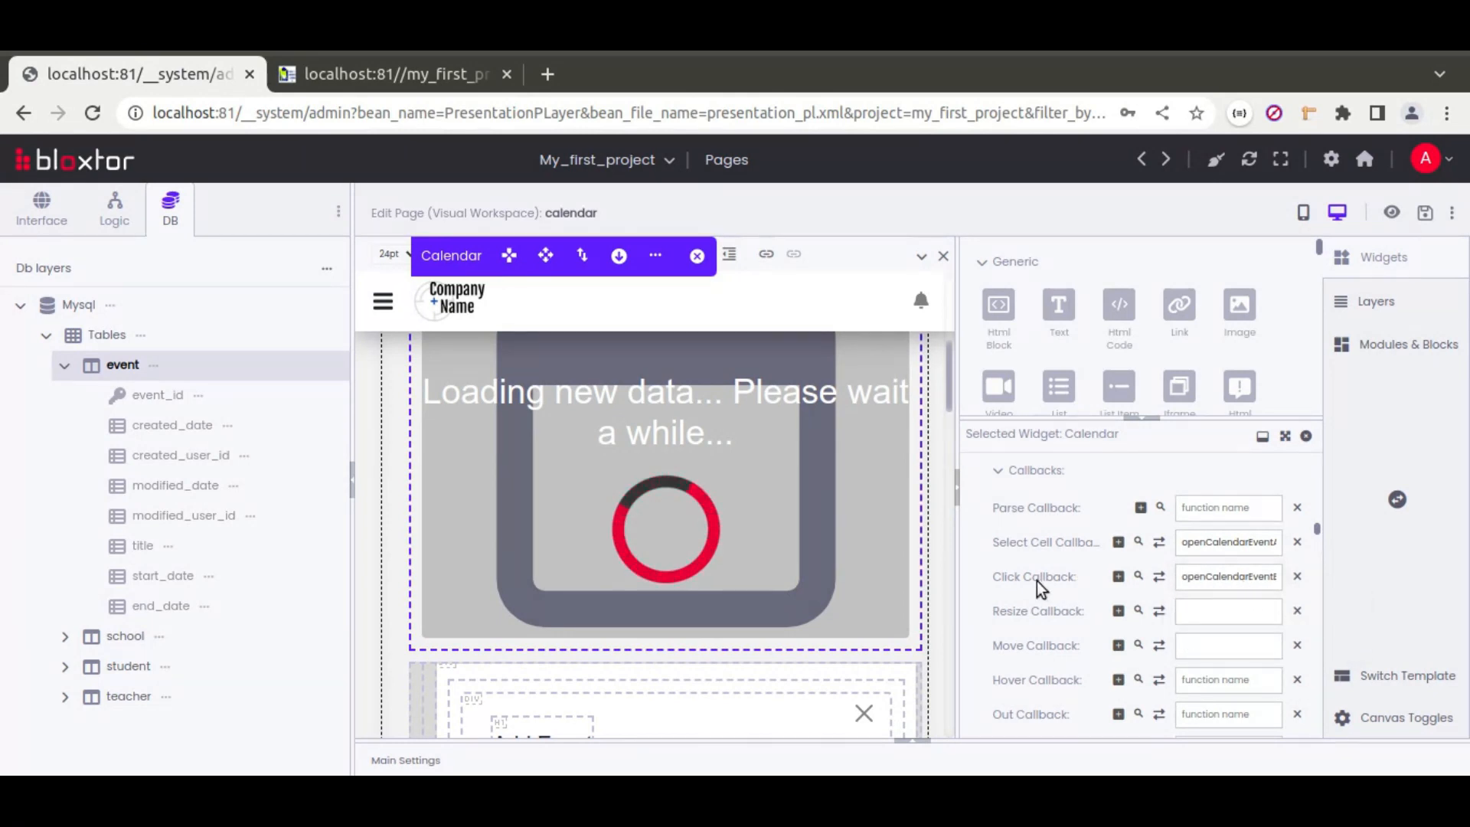
- Add a data-set to the Calendar widget with edit_event_popup as its Edit Event Popup Id, and save the page
{"action": "scroll", "coordinate": [1037, 581], "scroll_direction": "down", "scroll_amount": 10}
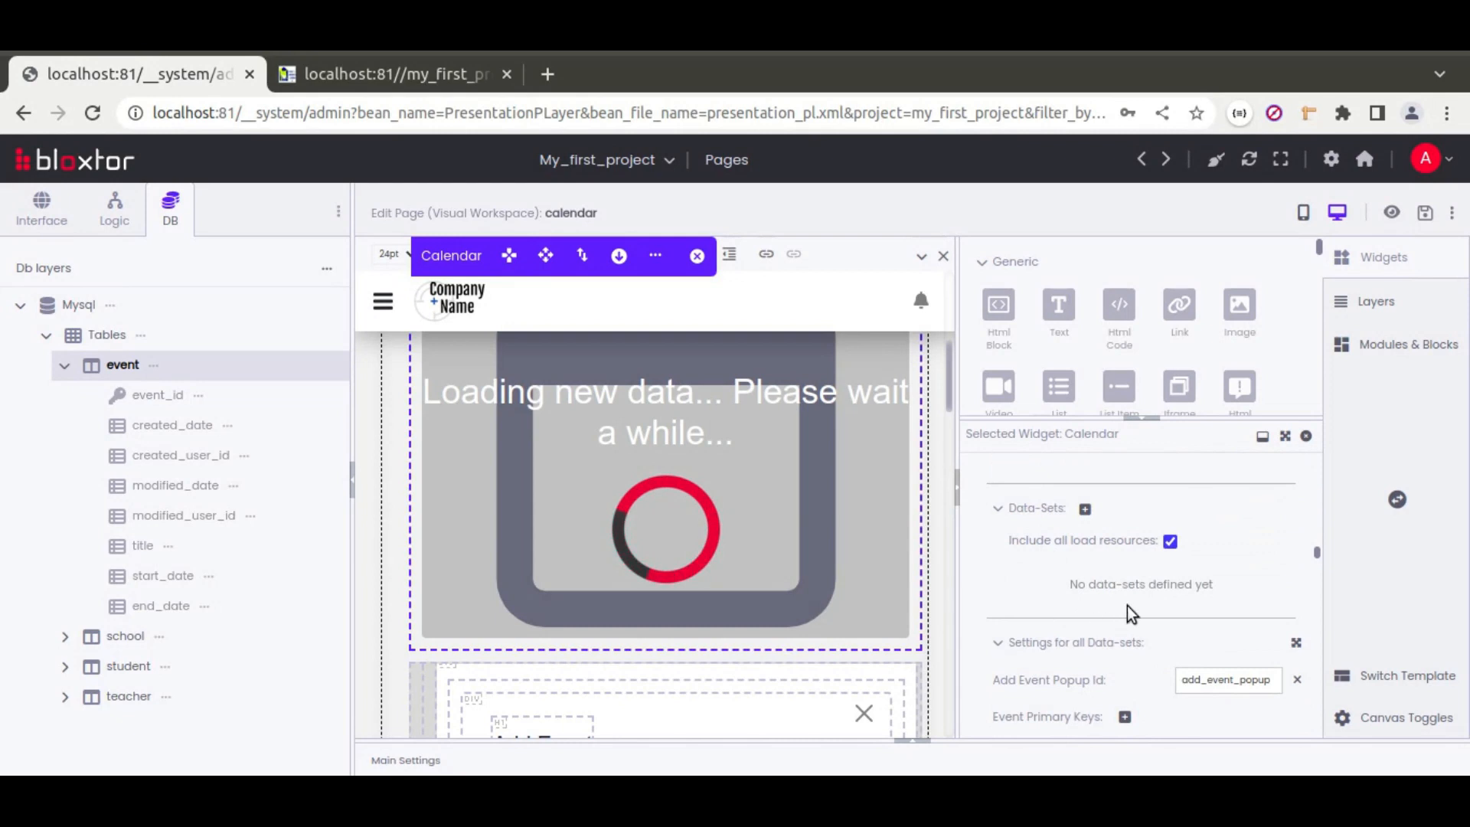
{"action": "left_click", "coordinate": [1084, 508]}
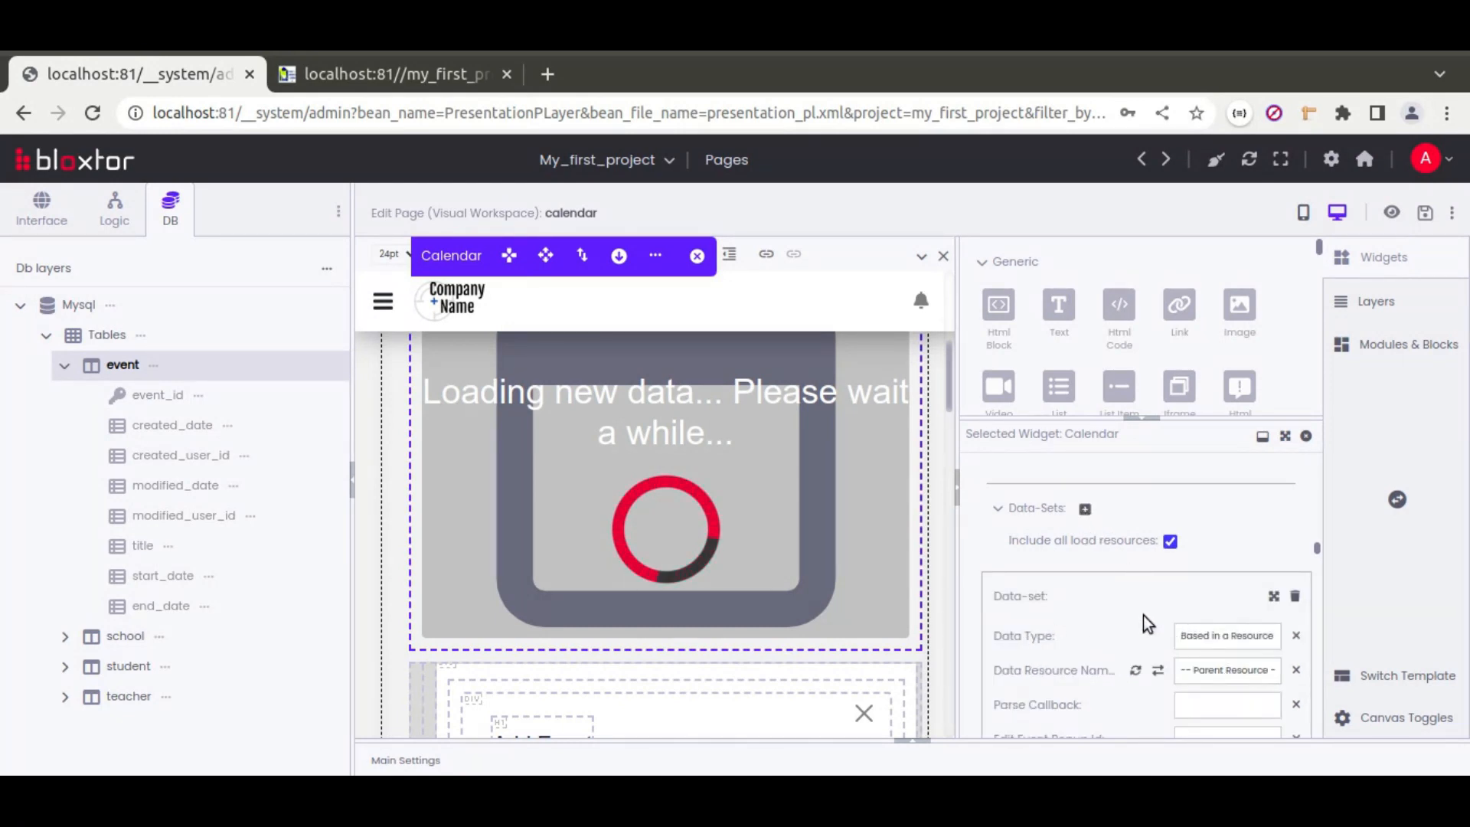
{"action": "scroll", "coordinate": [1142, 614], "scroll_direction": "down", "scroll_amount": 2}
{"action": "left_click", "coordinate": [1225, 610]}
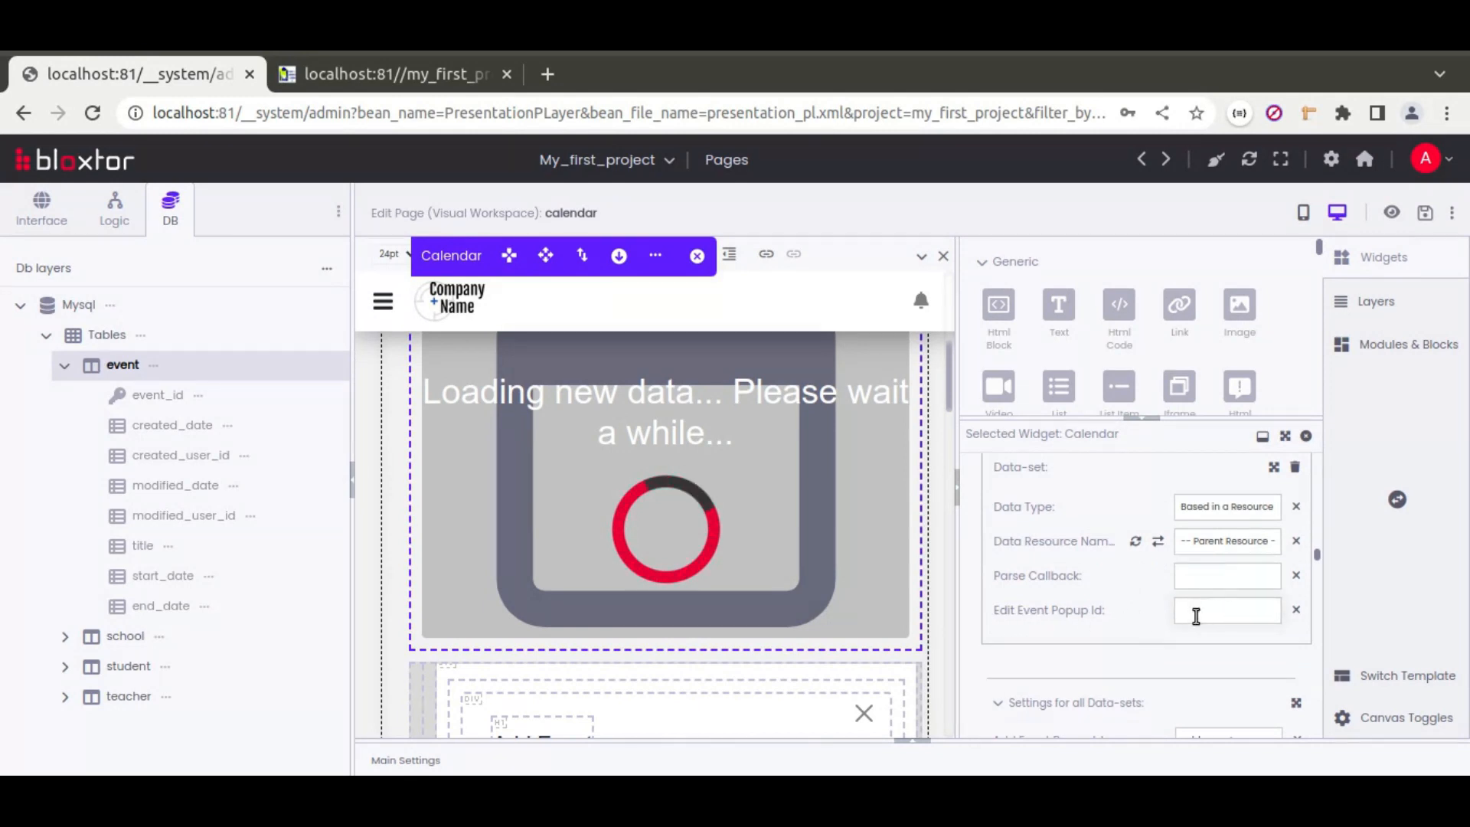
{"action": "key", "text": "ctrl+v"}
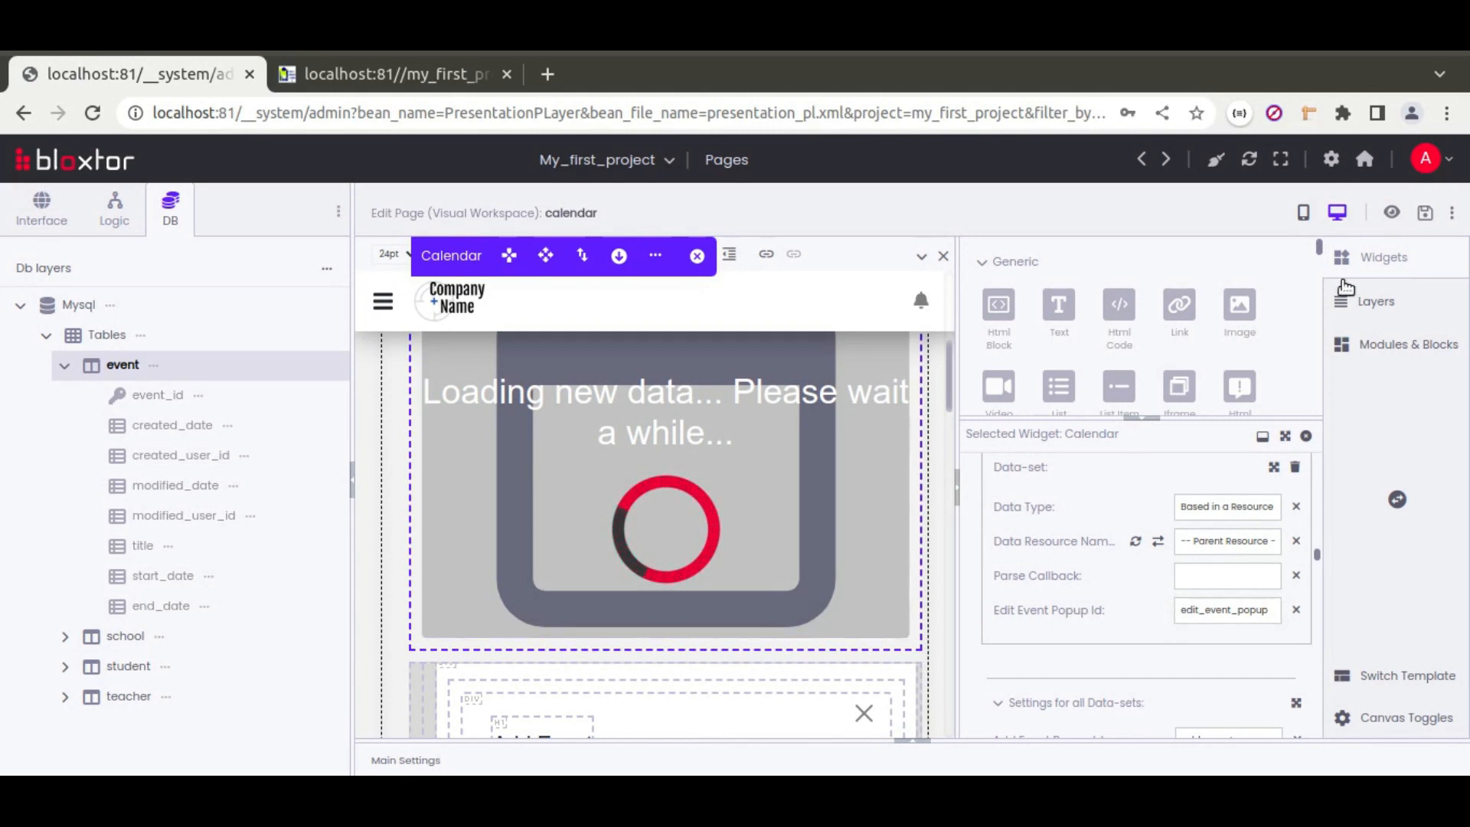
{"action": "left_click", "coordinate": [1424, 213]}
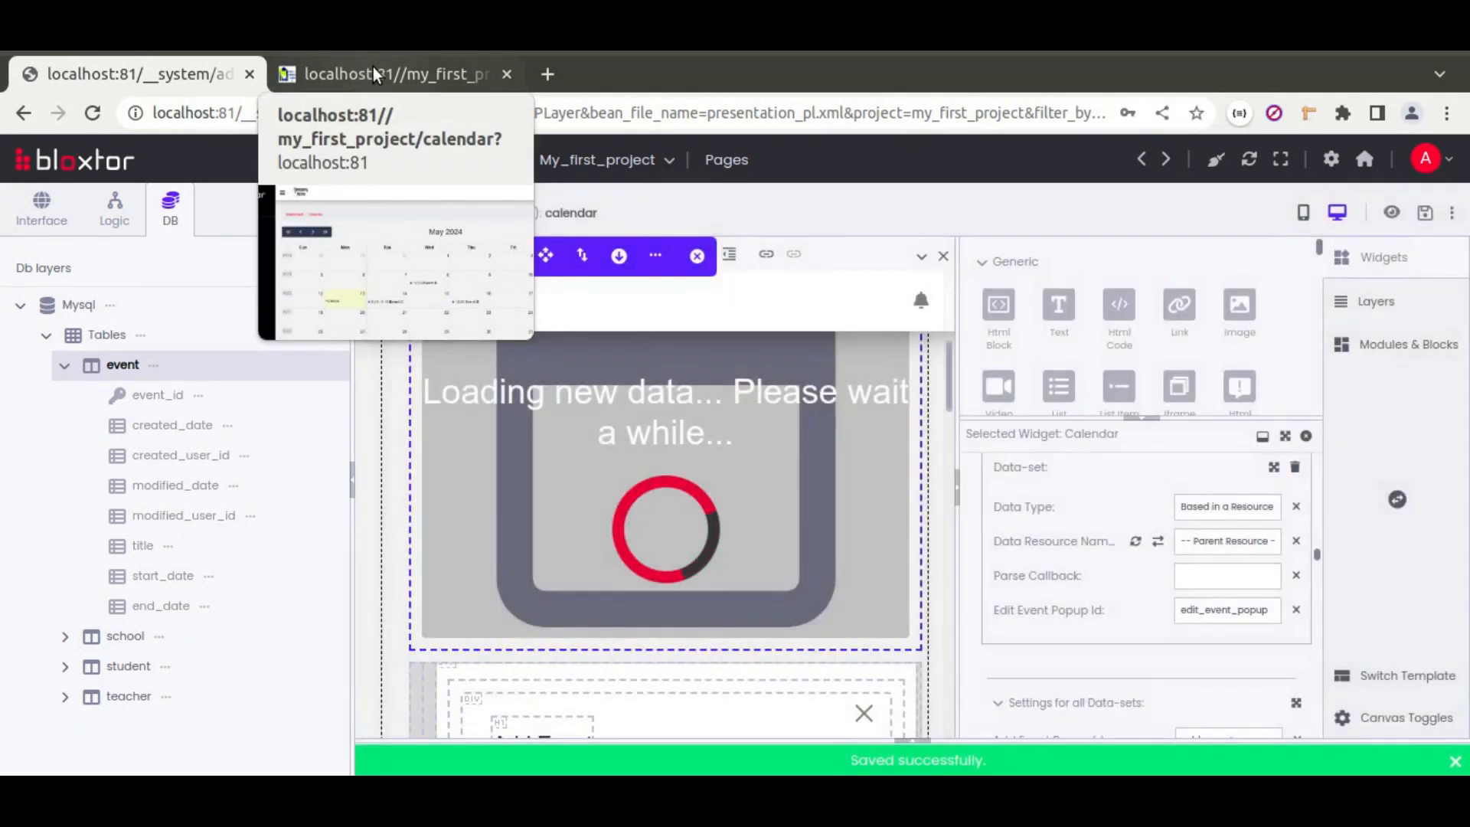
- Reload the live calendar page and check Event C's edit popup, closing it without changes
{"action": "left_click", "coordinate": [373, 67]}
{"action": "left_click", "coordinate": [92, 112]}
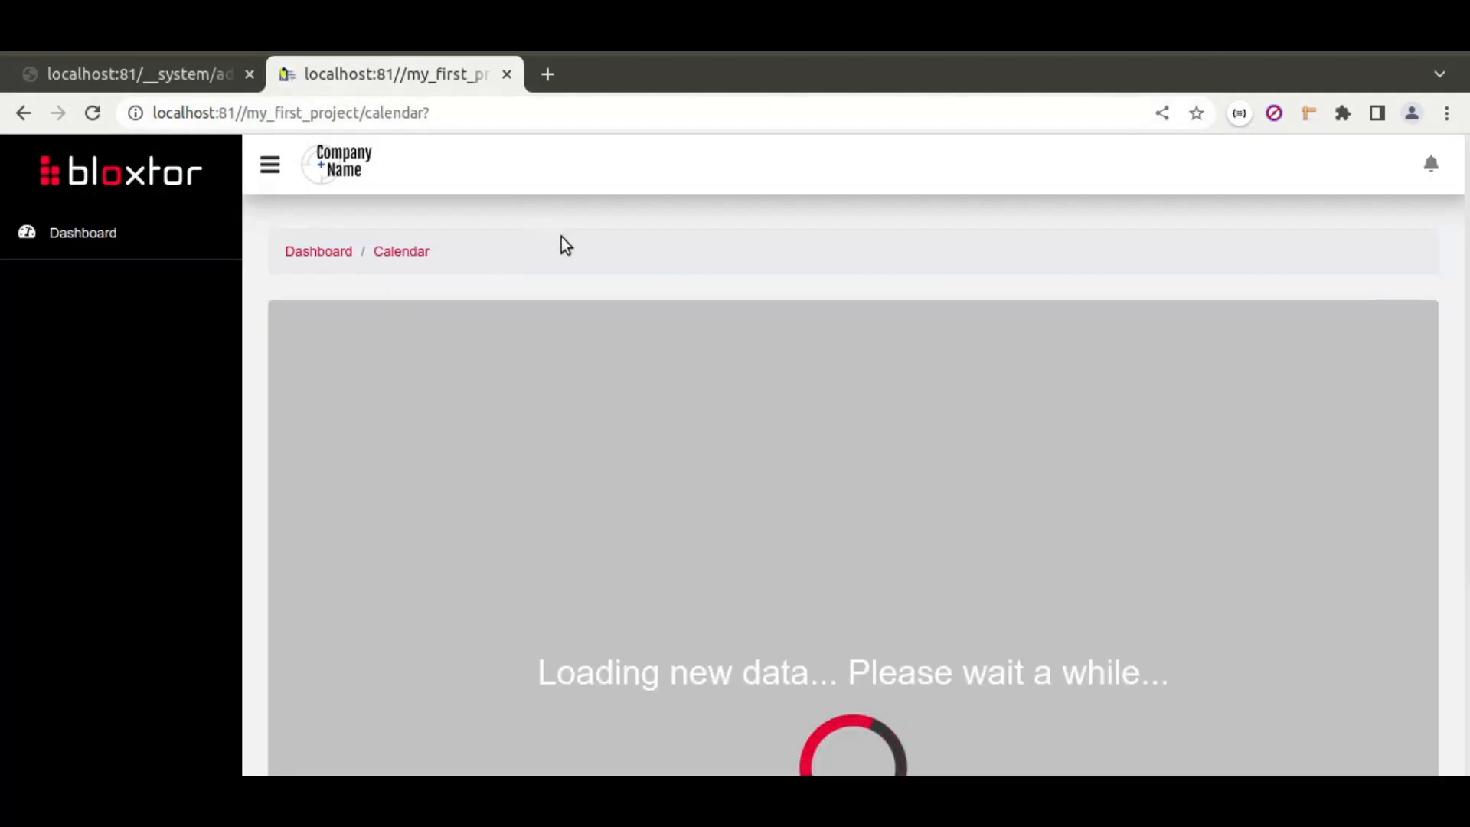
{"action": "left_click", "coordinate": [724, 604]}
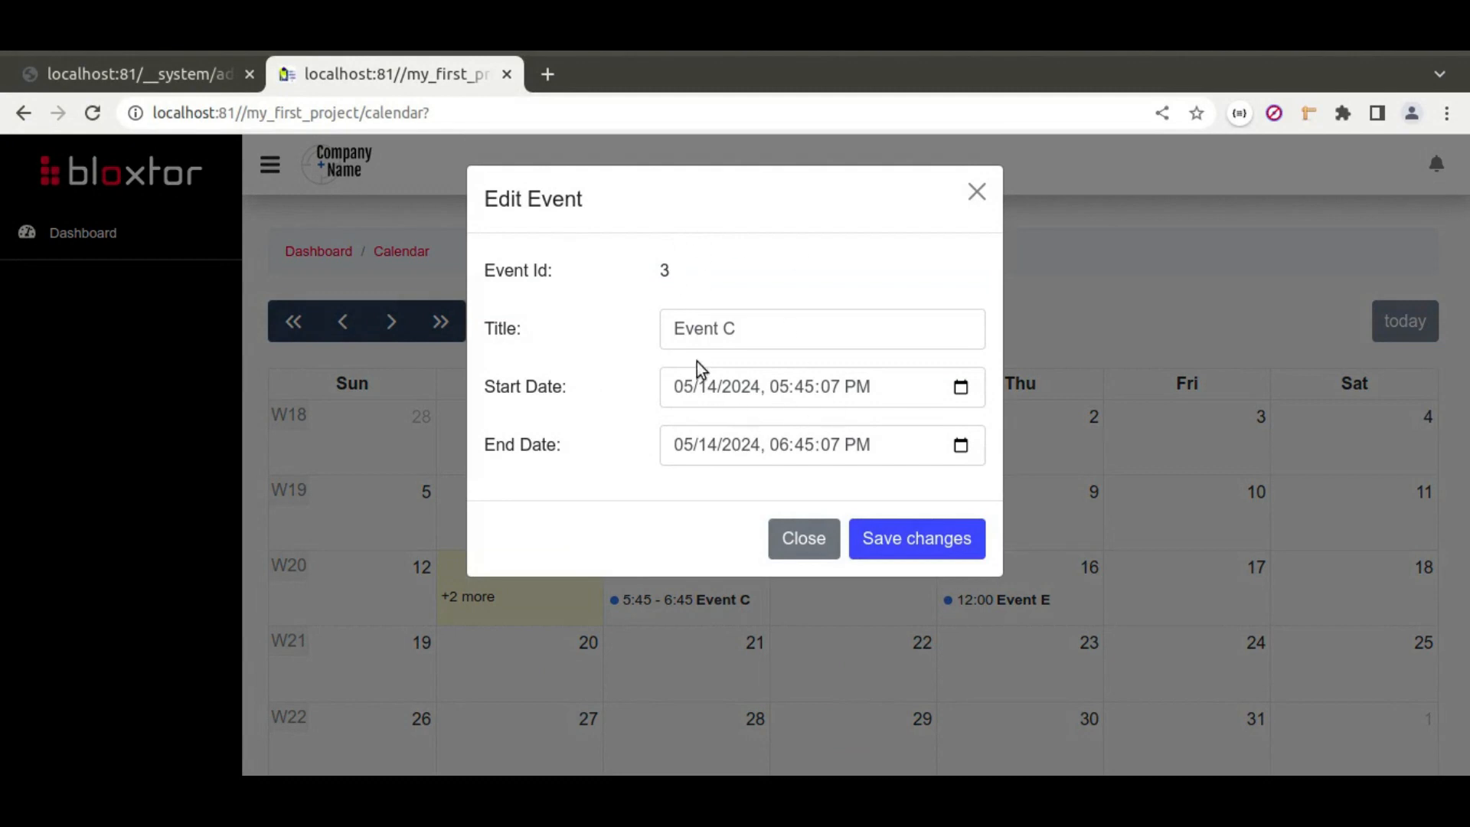
{"action": "left_click", "coordinate": [770, 531]}
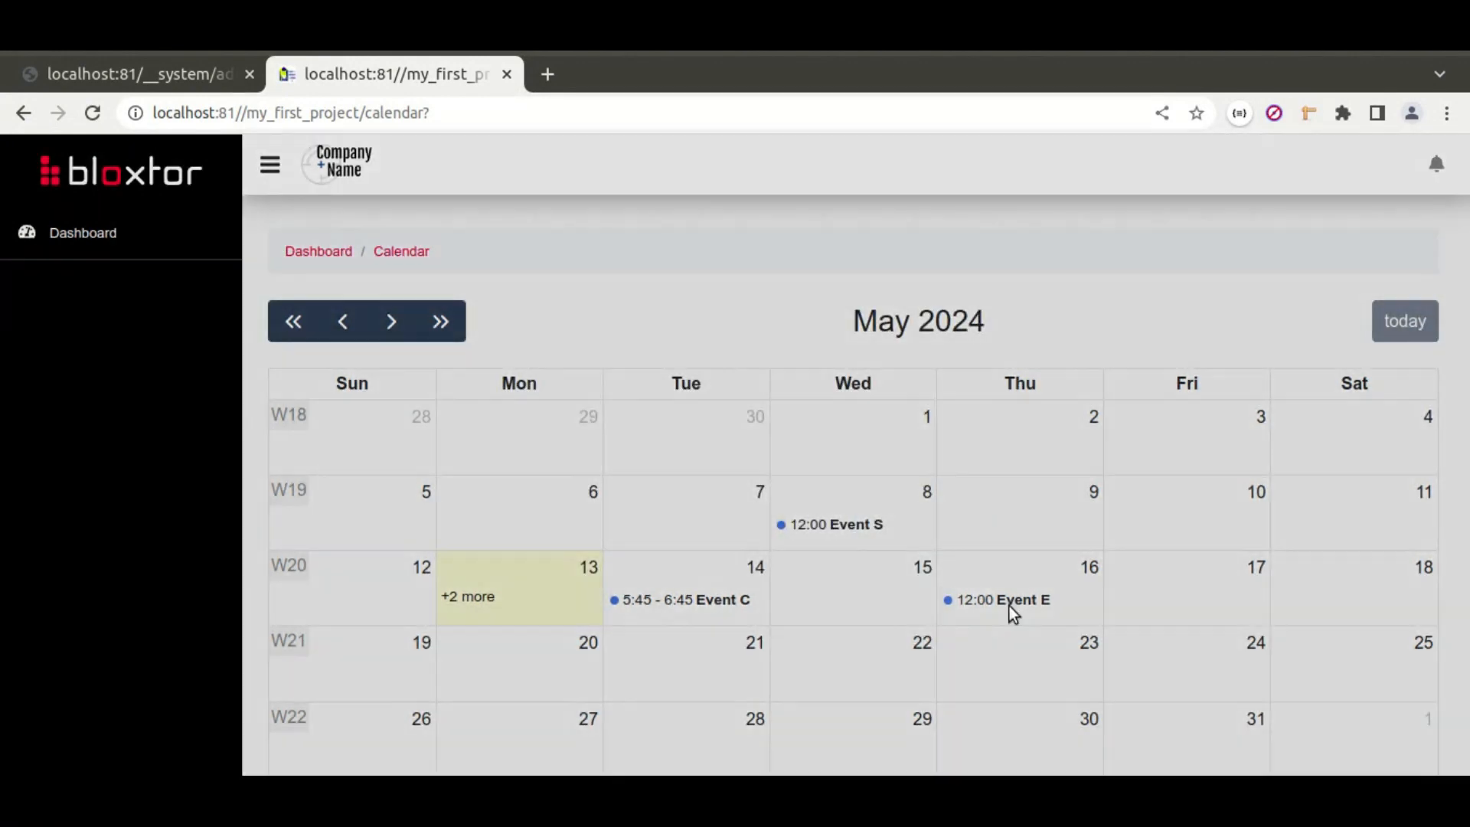
- Check the edit popups of Event E, Event S and the May 13 Event B, closing each without changes
{"action": "left_click", "coordinate": [1008, 604]}
{"action": "left_click", "coordinate": [796, 536]}
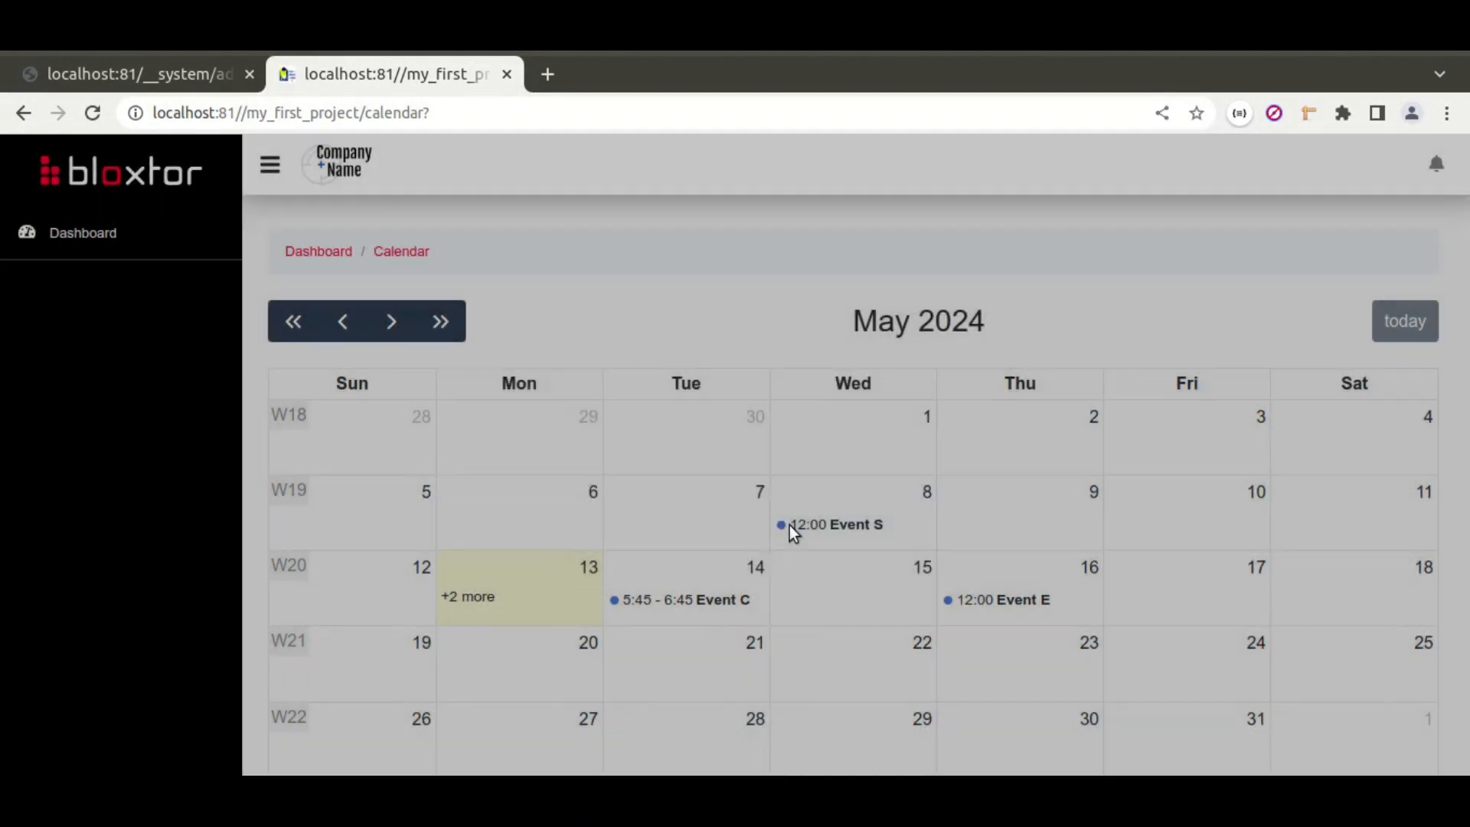
{"action": "left_click", "coordinate": [821, 527]}
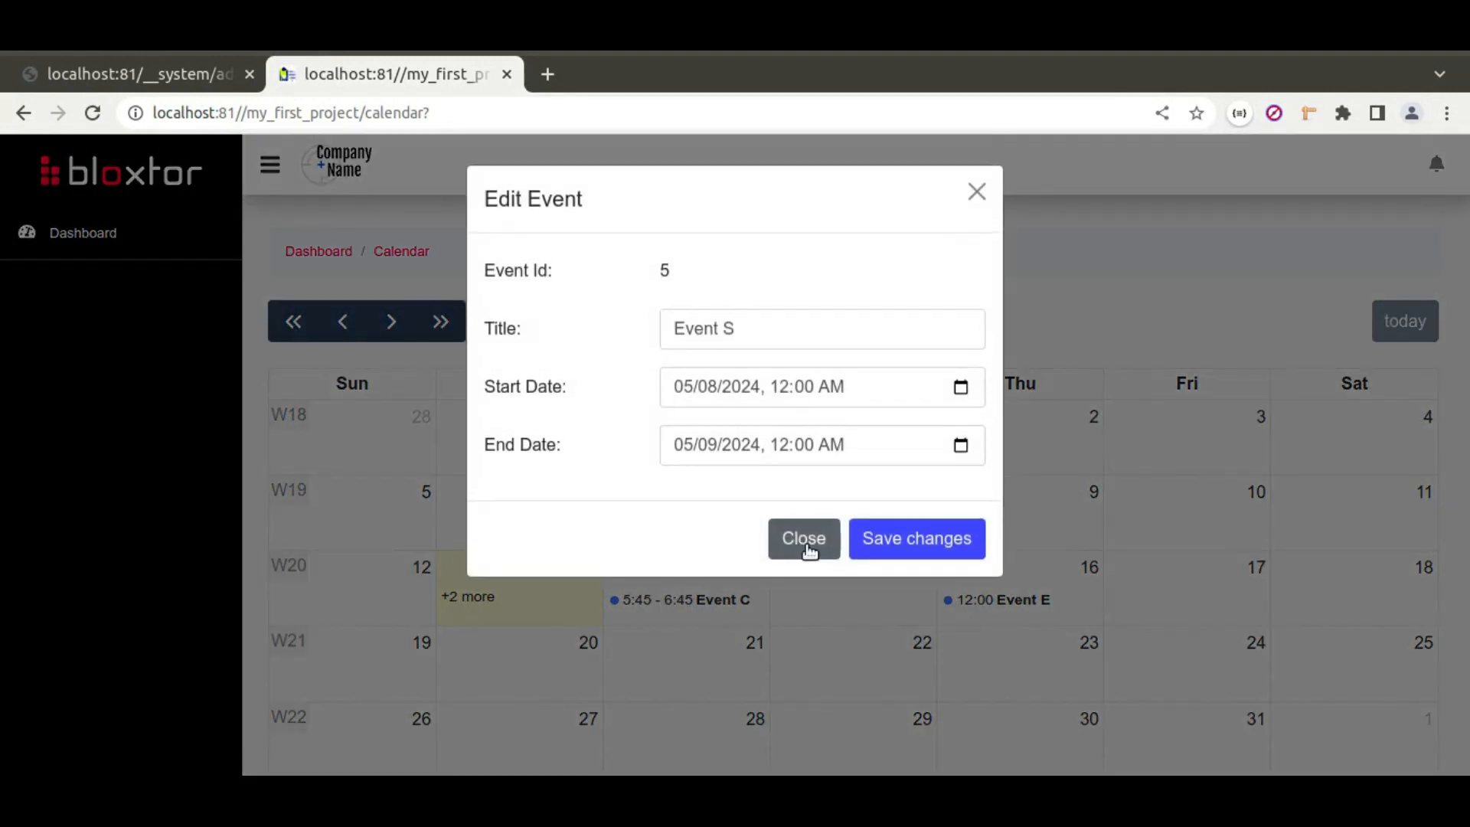
{"action": "left_click", "coordinate": [805, 540]}
{"action": "left_click", "coordinate": [478, 601]}
{"action": "left_click", "coordinate": [559, 635]}
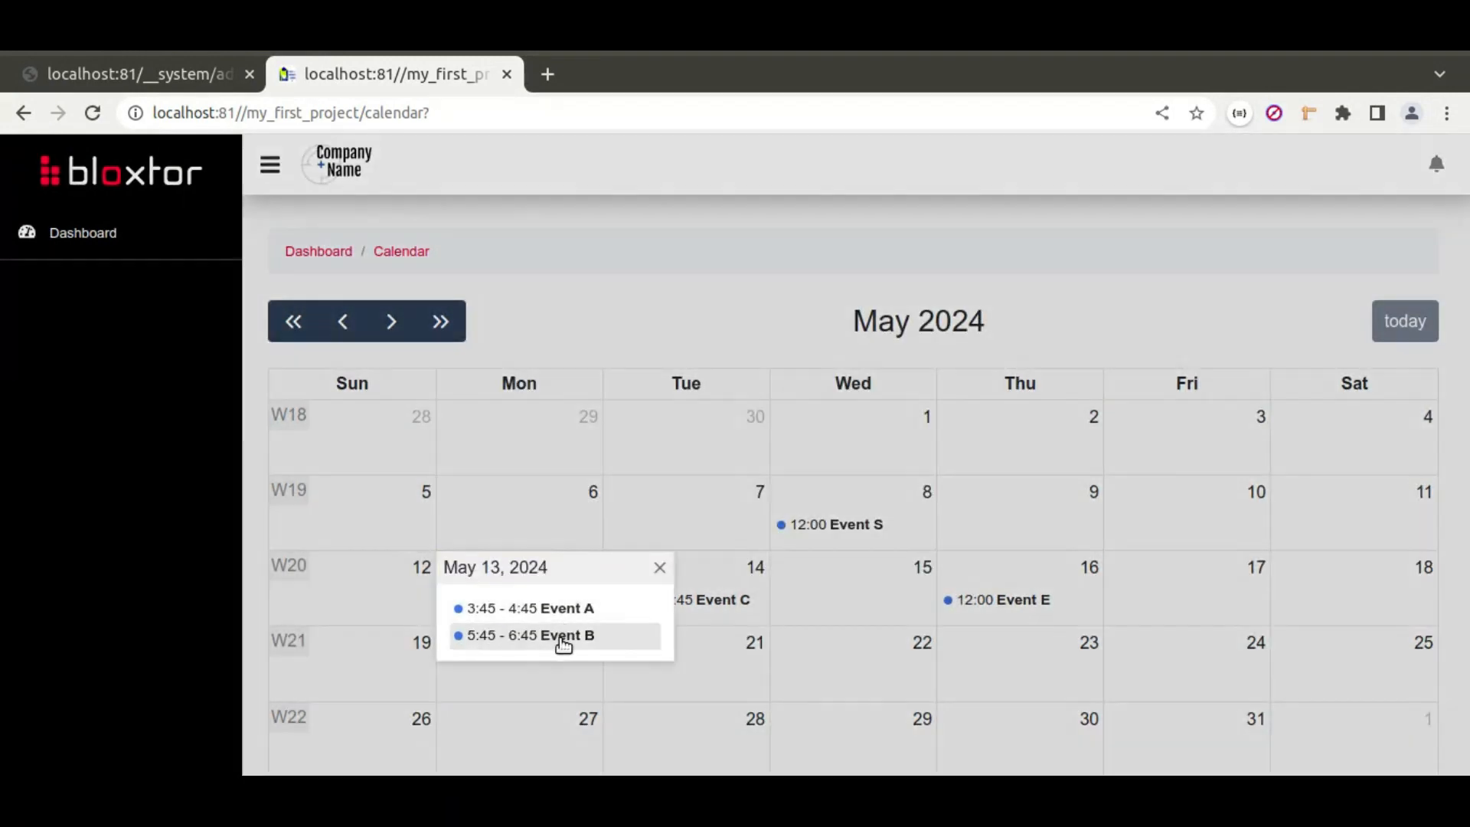
{"action": "left_click", "coordinate": [803, 545]}
- Try to save Event C with the title Event C44 and the end date 05/15/2024, and close its popup
{"action": "left_click", "coordinate": [695, 603]}
{"action": "left_click", "coordinate": [746, 328]}
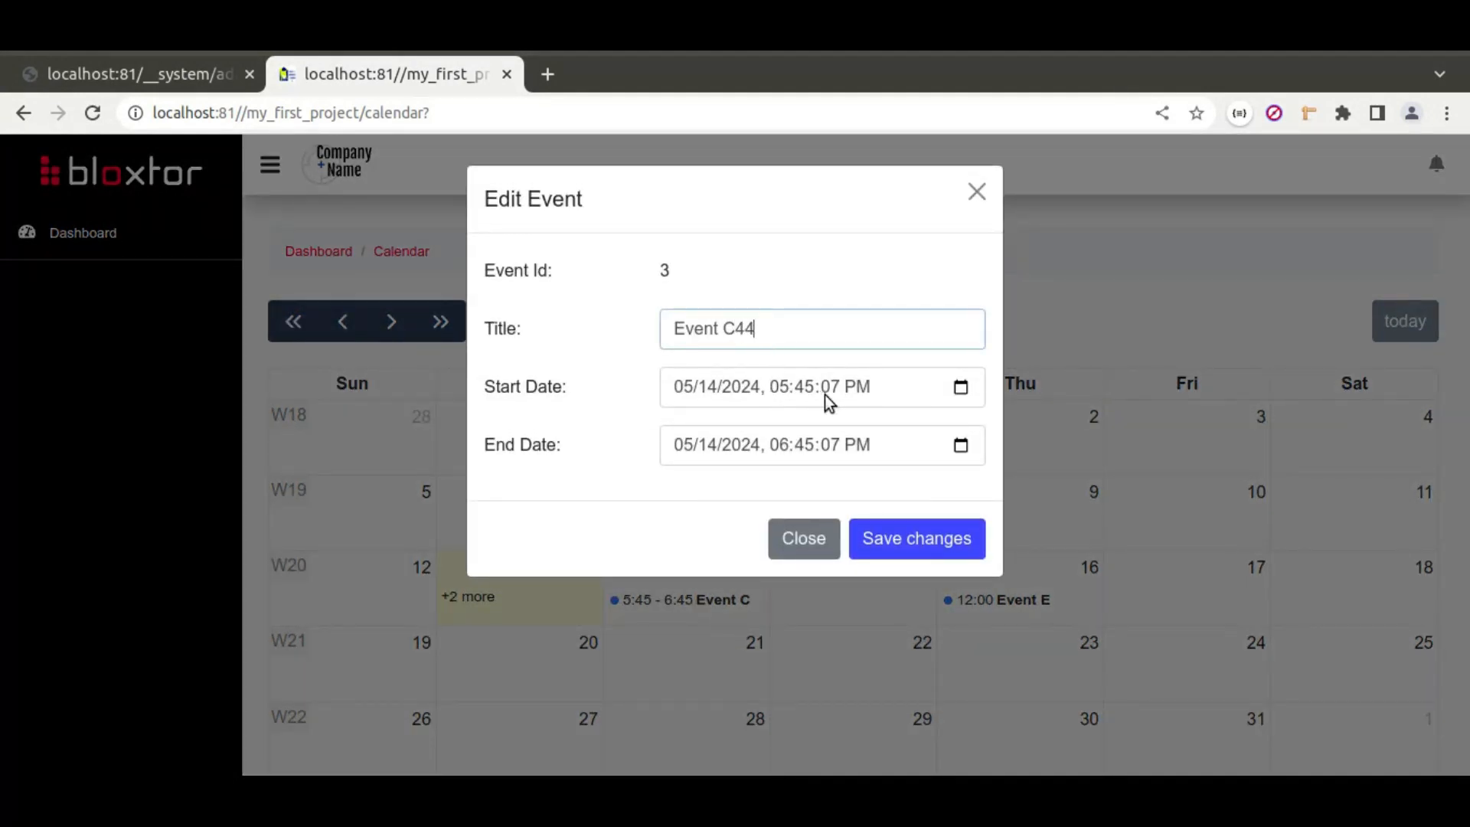
{"action": "left_click", "coordinate": [706, 452]}
{"action": "left_click", "coordinate": [960, 446]}
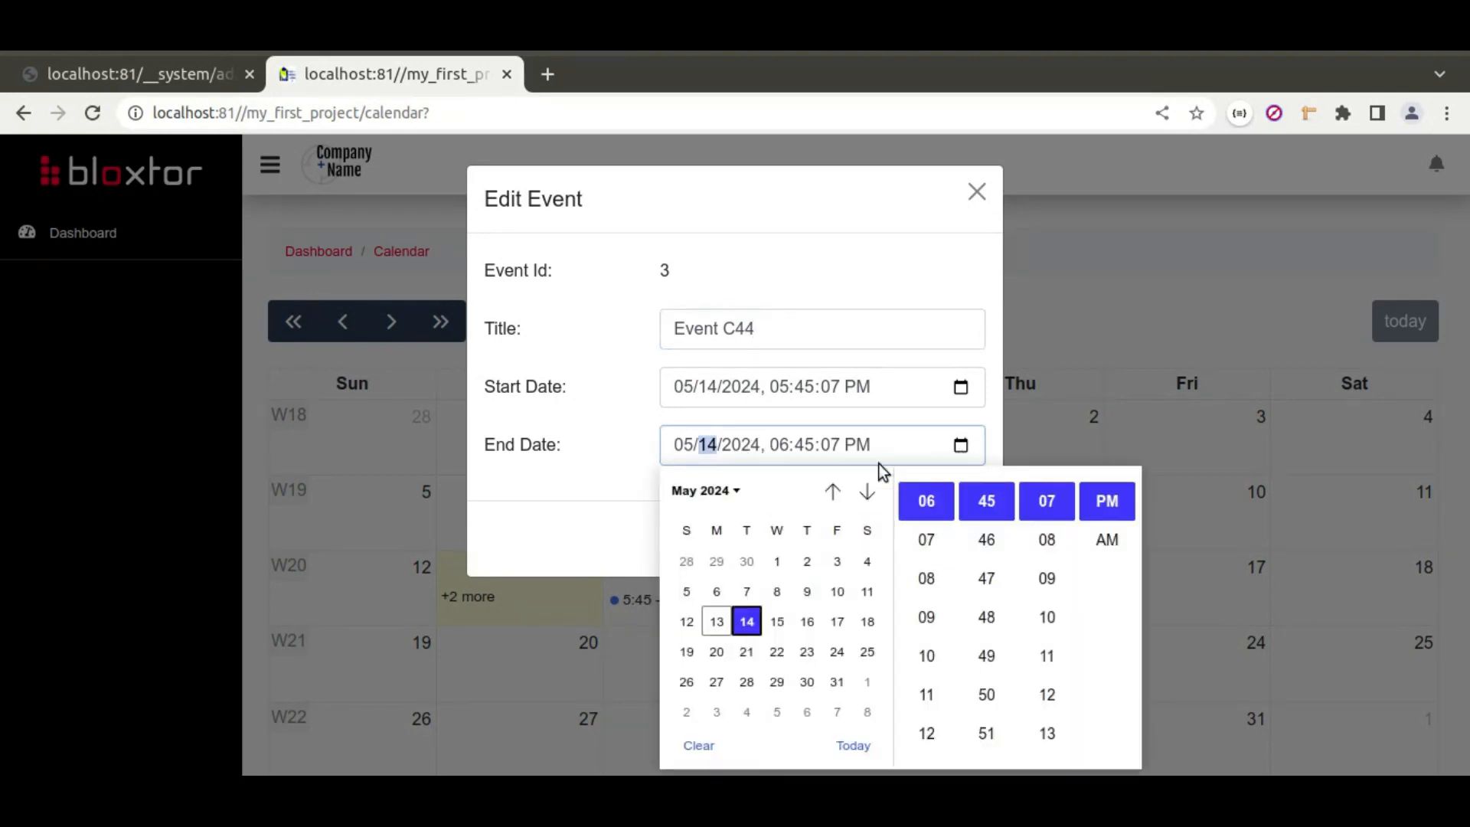
{"action": "left_click", "coordinate": [777, 620]}
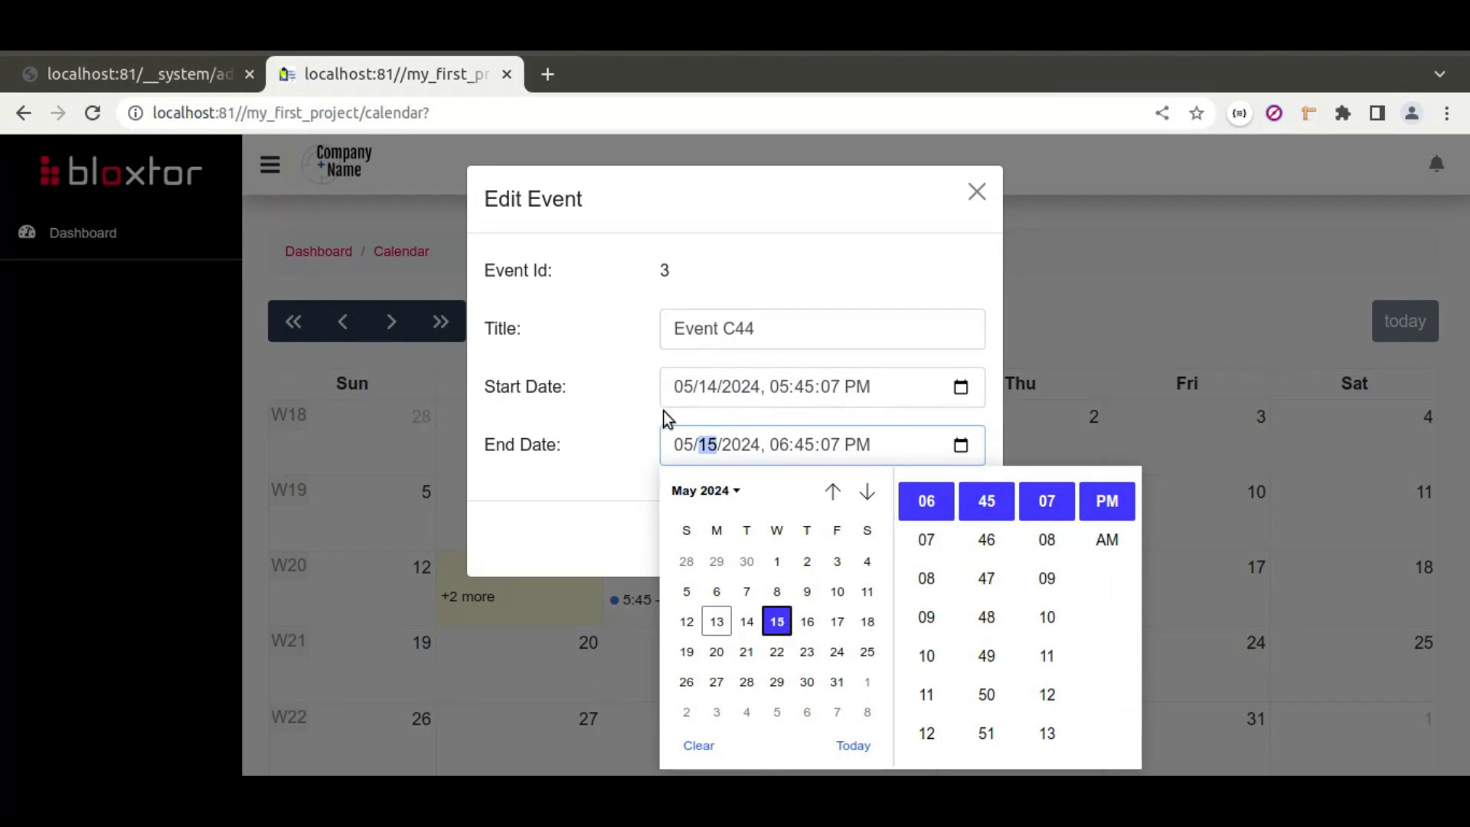
{"action": "left_click", "coordinate": [644, 434]}
{"action": "left_click", "coordinate": [905, 544]}
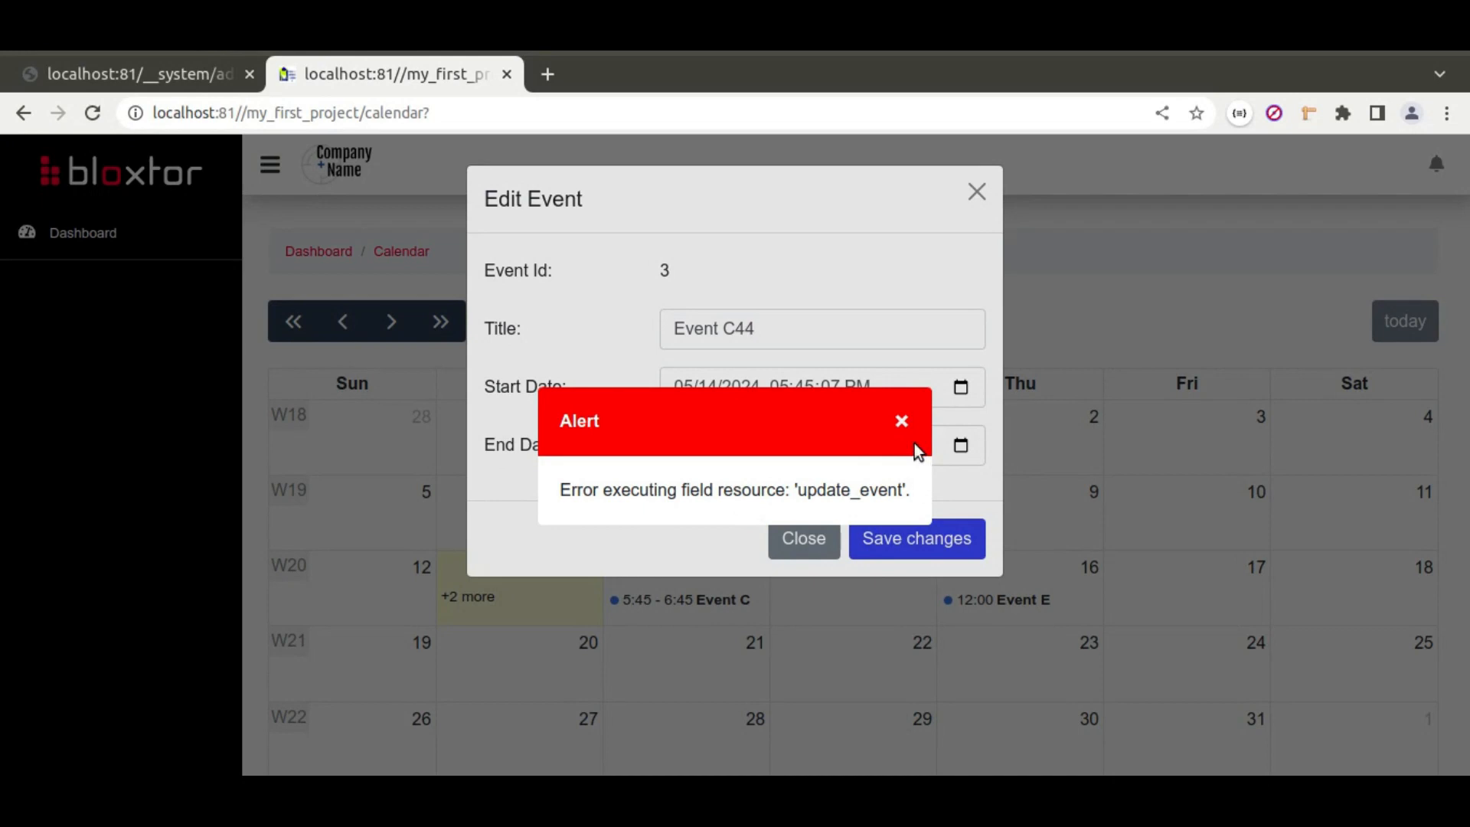
{"action": "left_click", "coordinate": [902, 422]}
{"action": "left_click", "coordinate": [803, 553]}
- Return to the page editor, select the Edit Event popup's form, and examine its Update Resources settings
{"action": "left_click", "coordinate": [137, 77]}
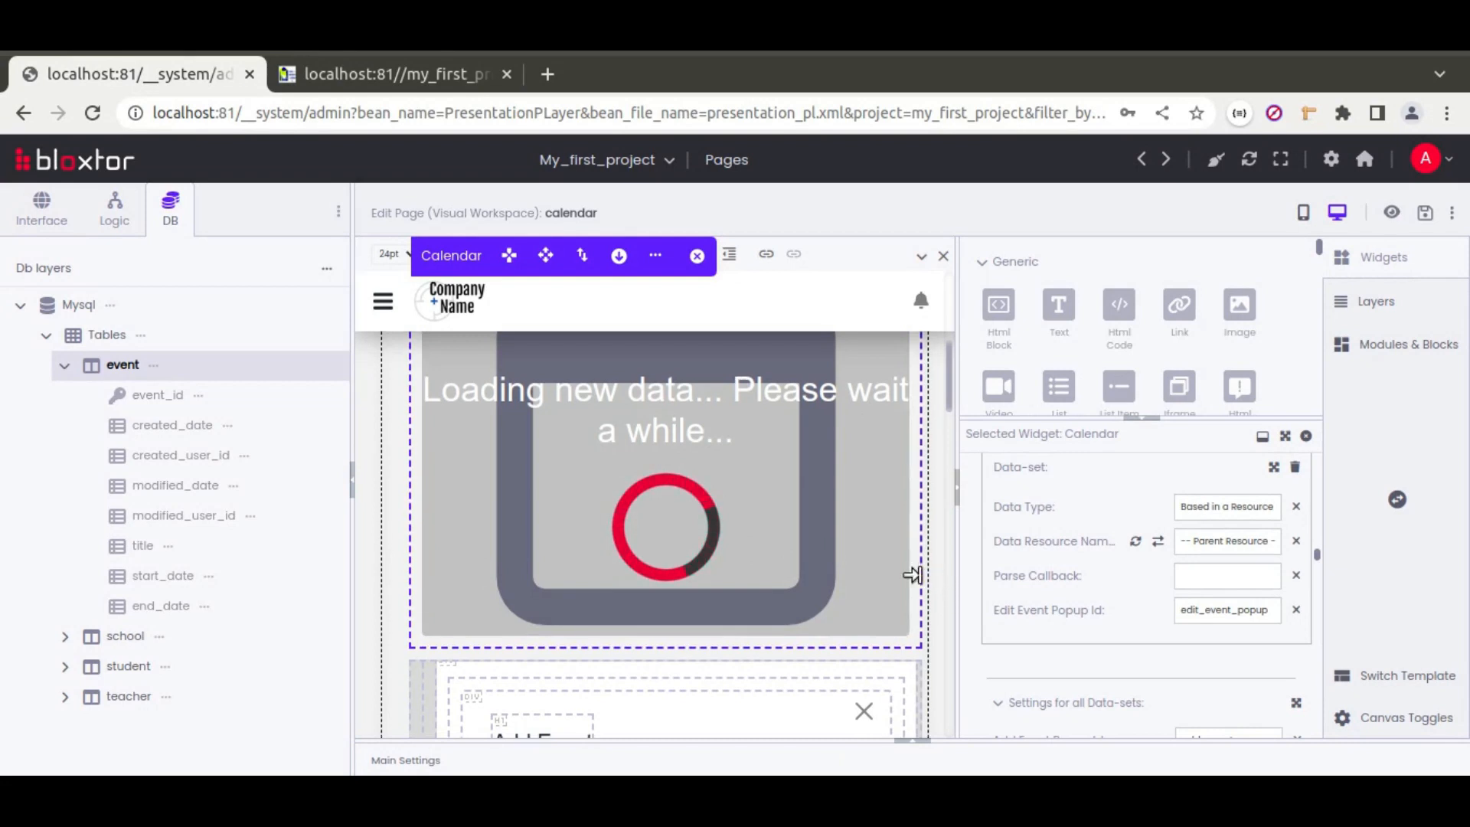
{"action": "scroll", "coordinate": [911, 574], "scroll_direction": "down", "scroll_amount": 10}
{"action": "scroll", "coordinate": [922, 576], "scroll_direction": "down", "scroll_amount": 2}
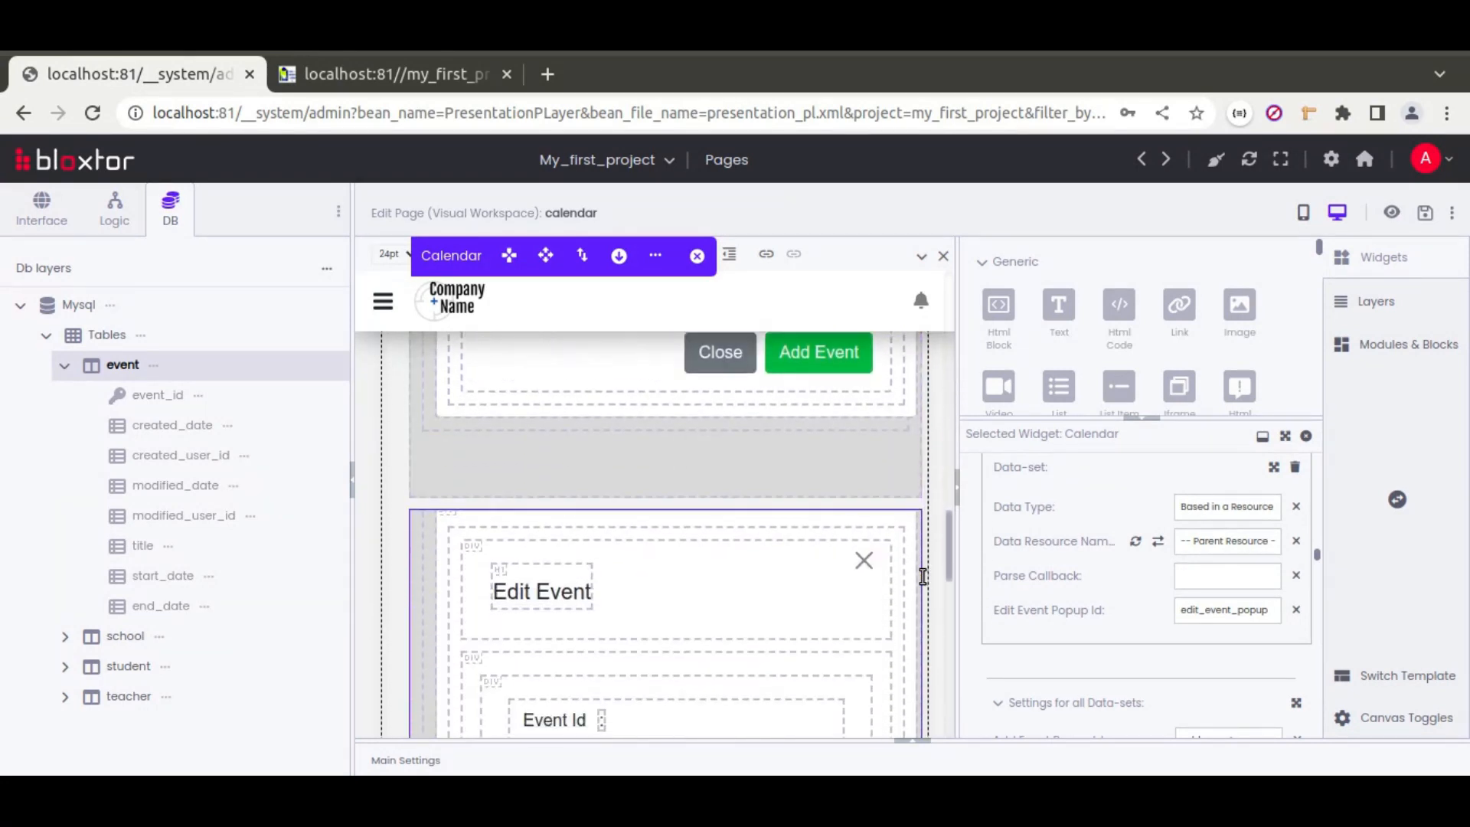
{"action": "left_click", "coordinate": [414, 543]}
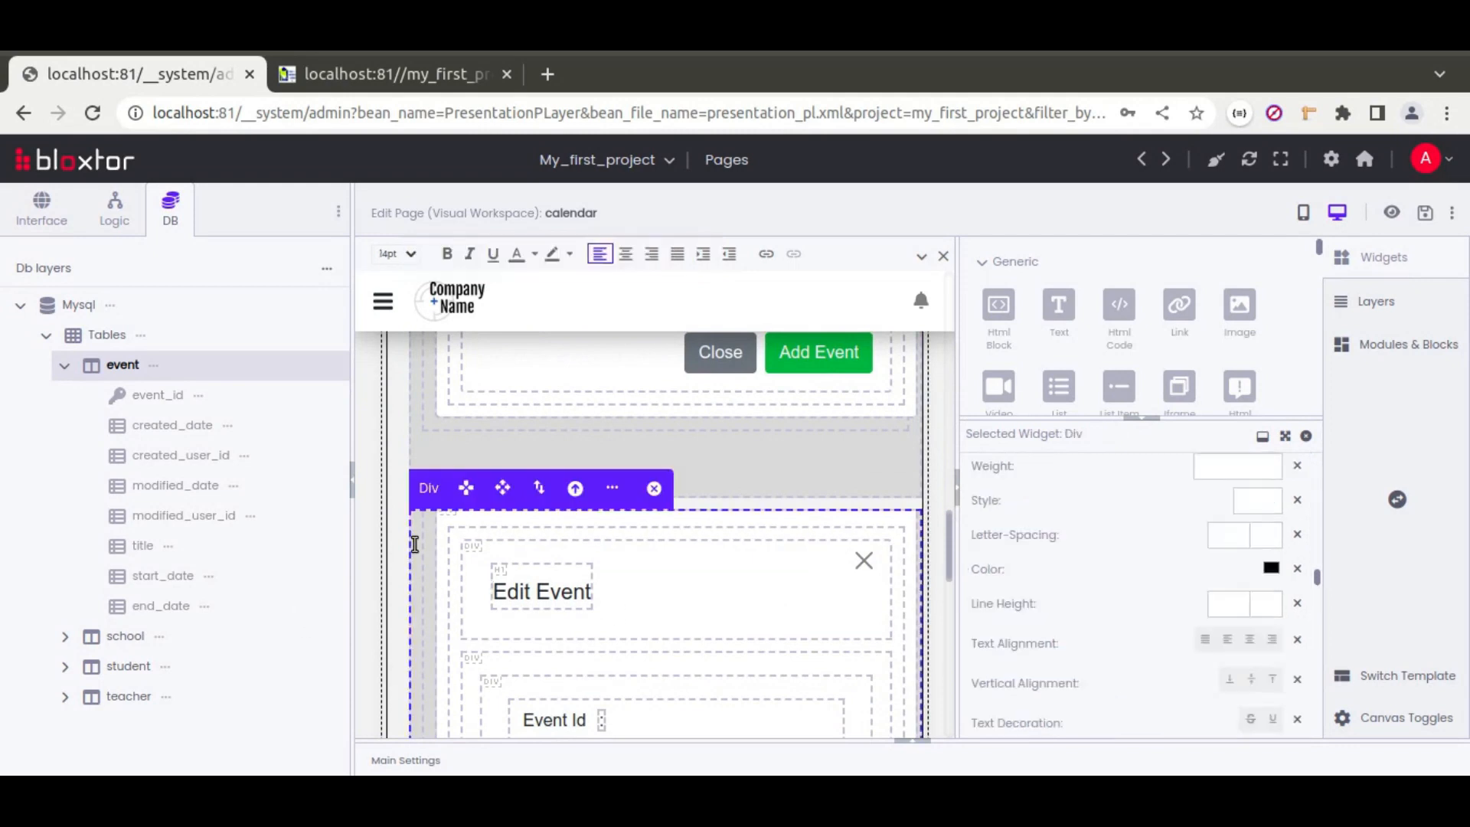
{"action": "left_click", "coordinate": [455, 569]}
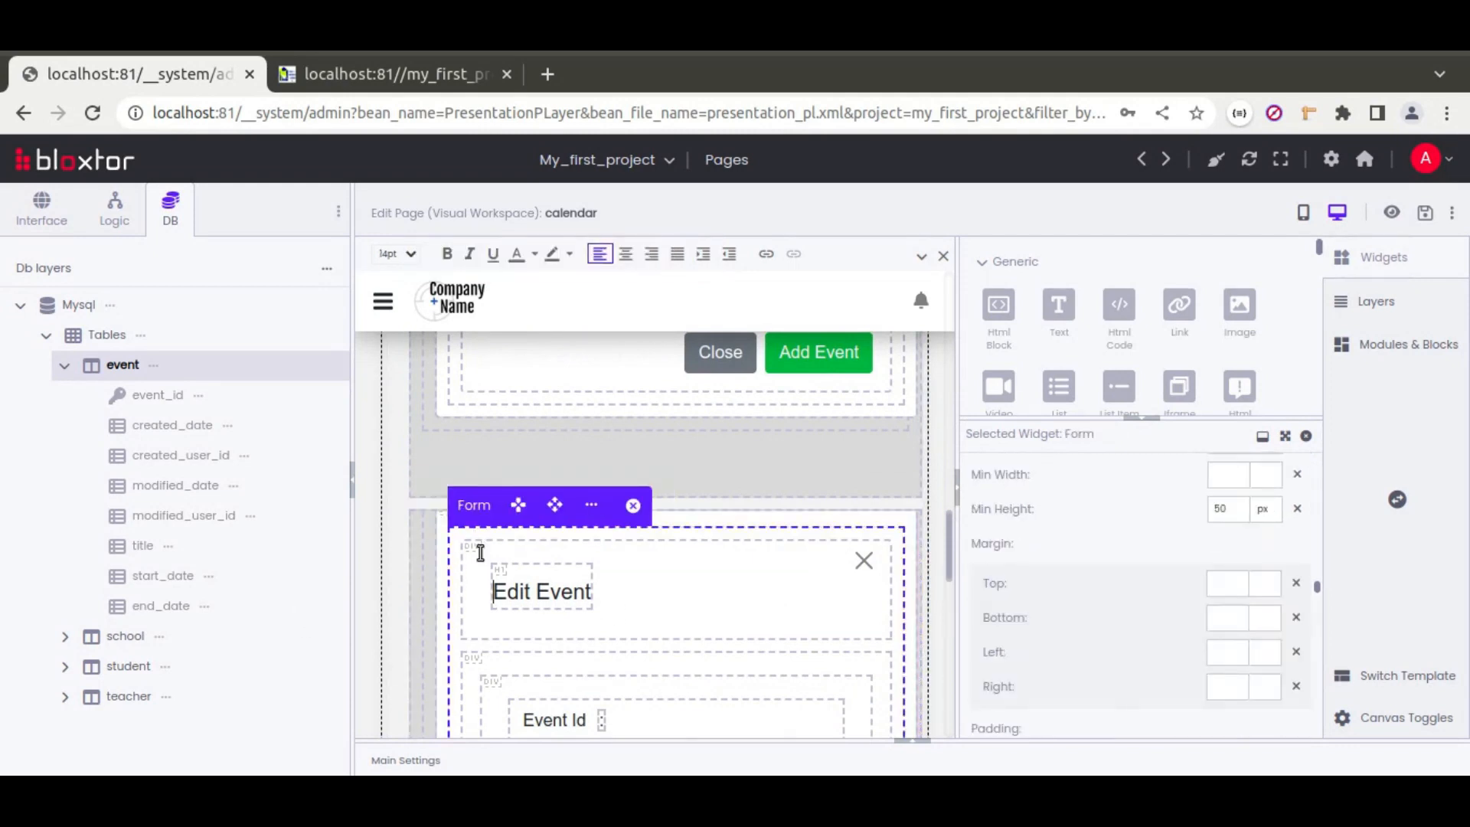
{"action": "scroll", "coordinate": [1004, 622], "scroll_direction": "down", "scroll_amount": 10}
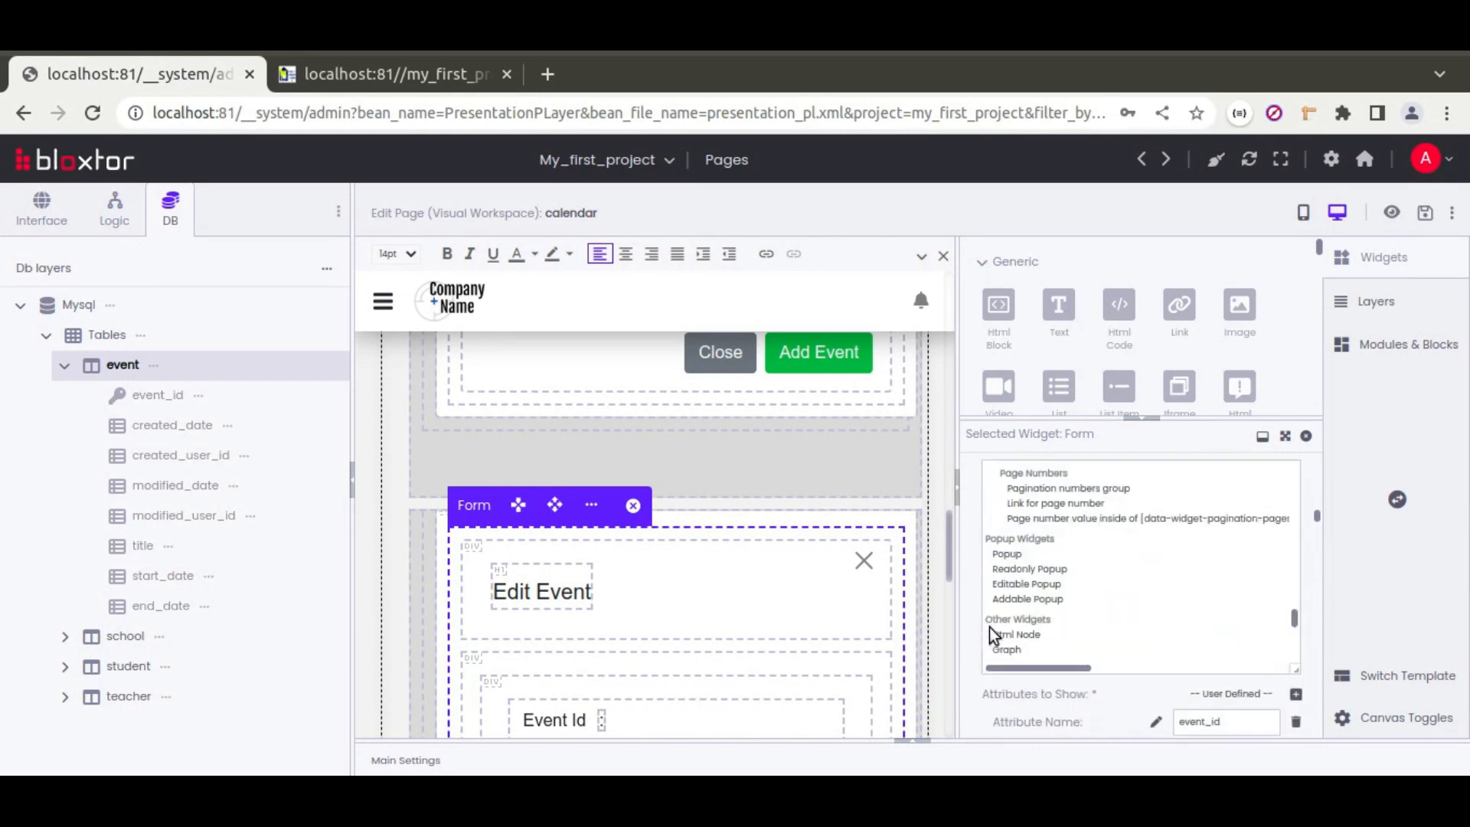
{"action": "scroll", "coordinate": [972, 613], "scroll_direction": "down", "scroll_amount": 5}
{"action": "scroll", "coordinate": [971, 604], "scroll_direction": "up", "scroll_amount": 4}
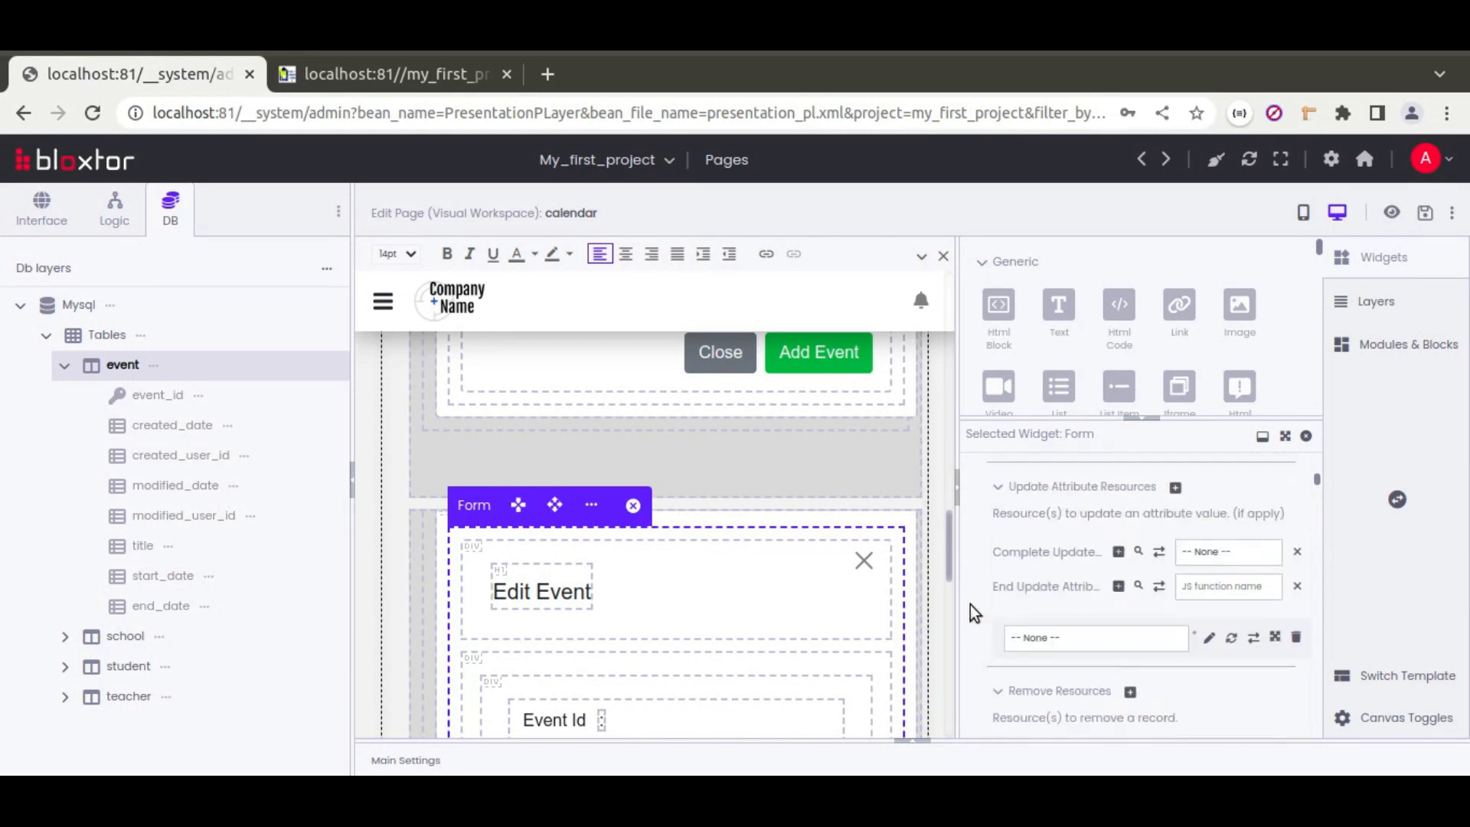
{"action": "scroll", "coordinate": [971, 604], "scroll_direction": "up", "scroll_amount": 2}
{"action": "scroll", "coordinate": [971, 611], "scroll_direction": "down", "scroll_amount": 2}
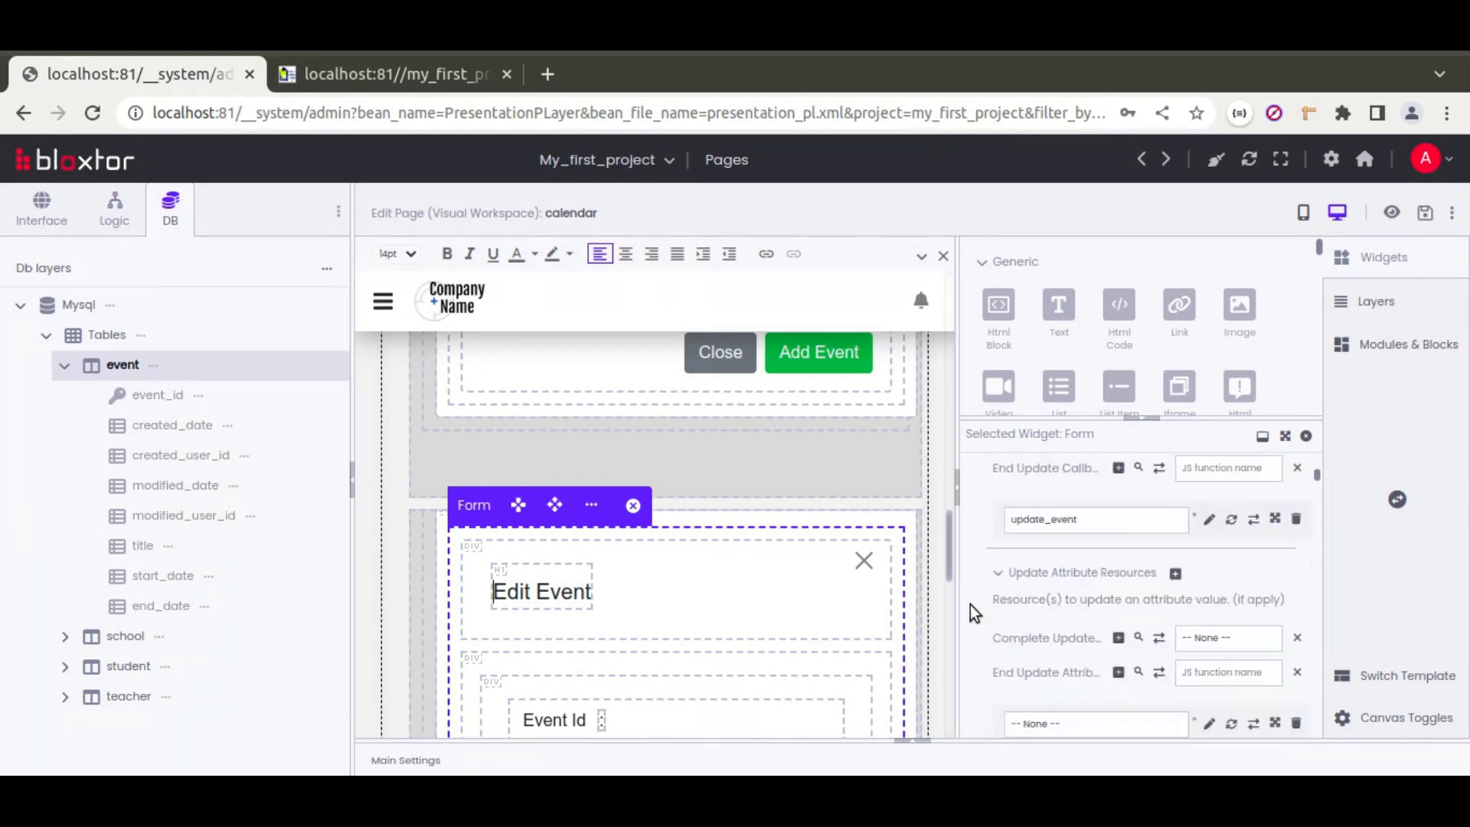
{"action": "scroll", "coordinate": [1022, 566], "scroll_direction": "up", "scroll_amount": 2}
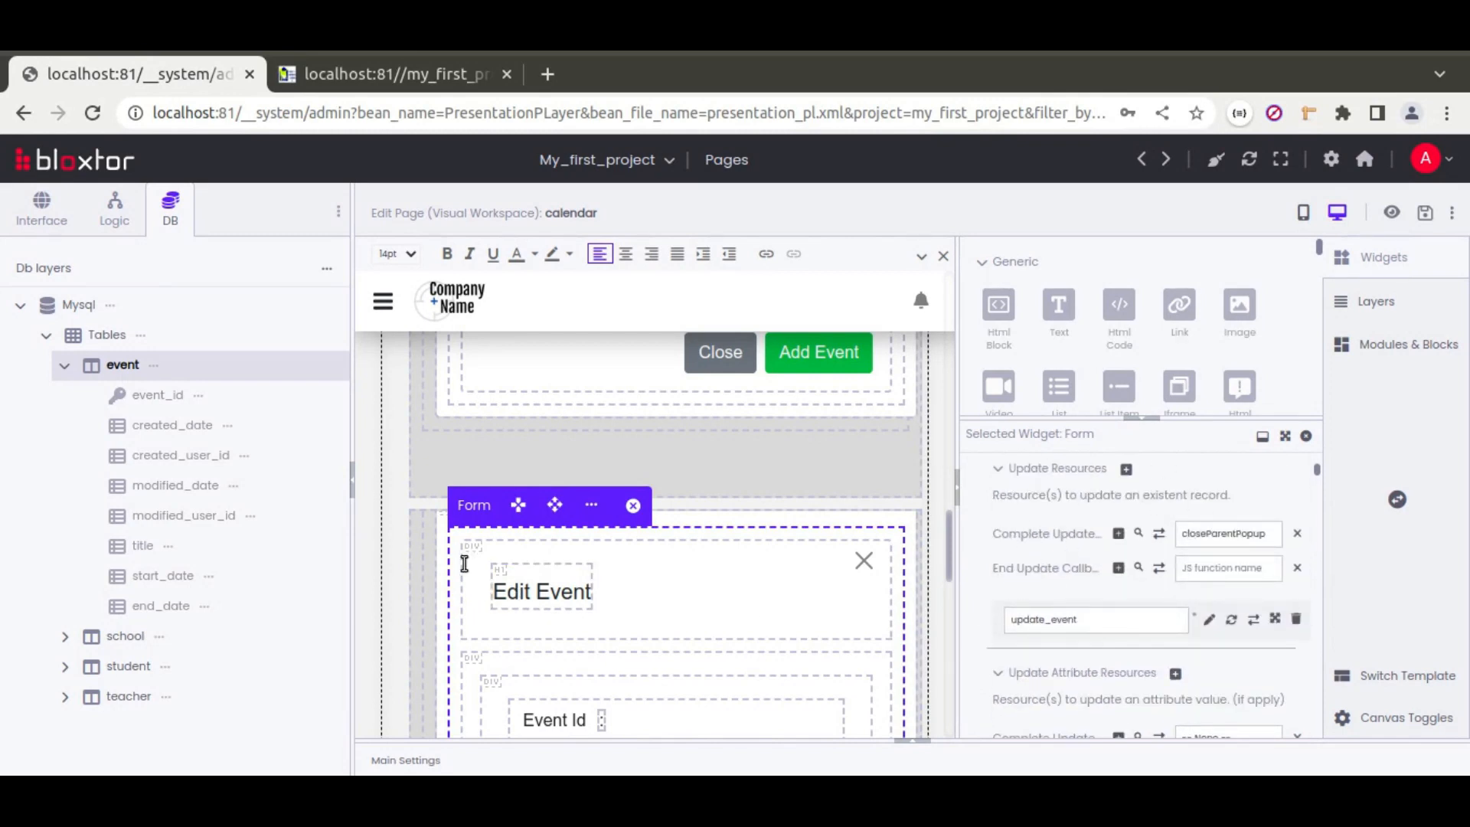
- Add event_id as a primary key of the Edit Event form and save the page
{"action": "scroll", "coordinate": [987, 601], "scroll_direction": "down", "scroll_amount": 6}
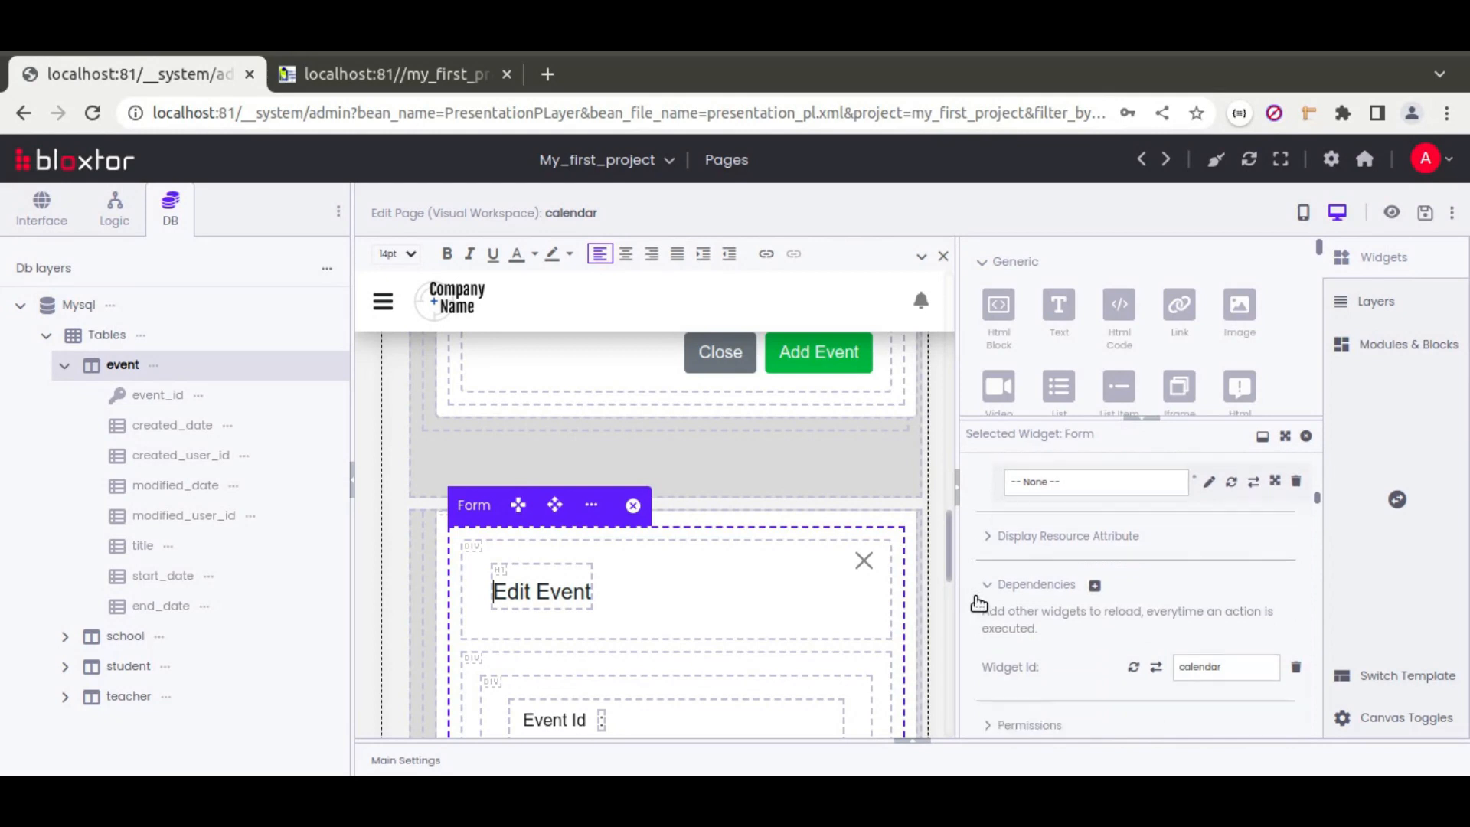
{"action": "scroll", "coordinate": [975, 597], "scroll_direction": "down", "scroll_amount": 6}
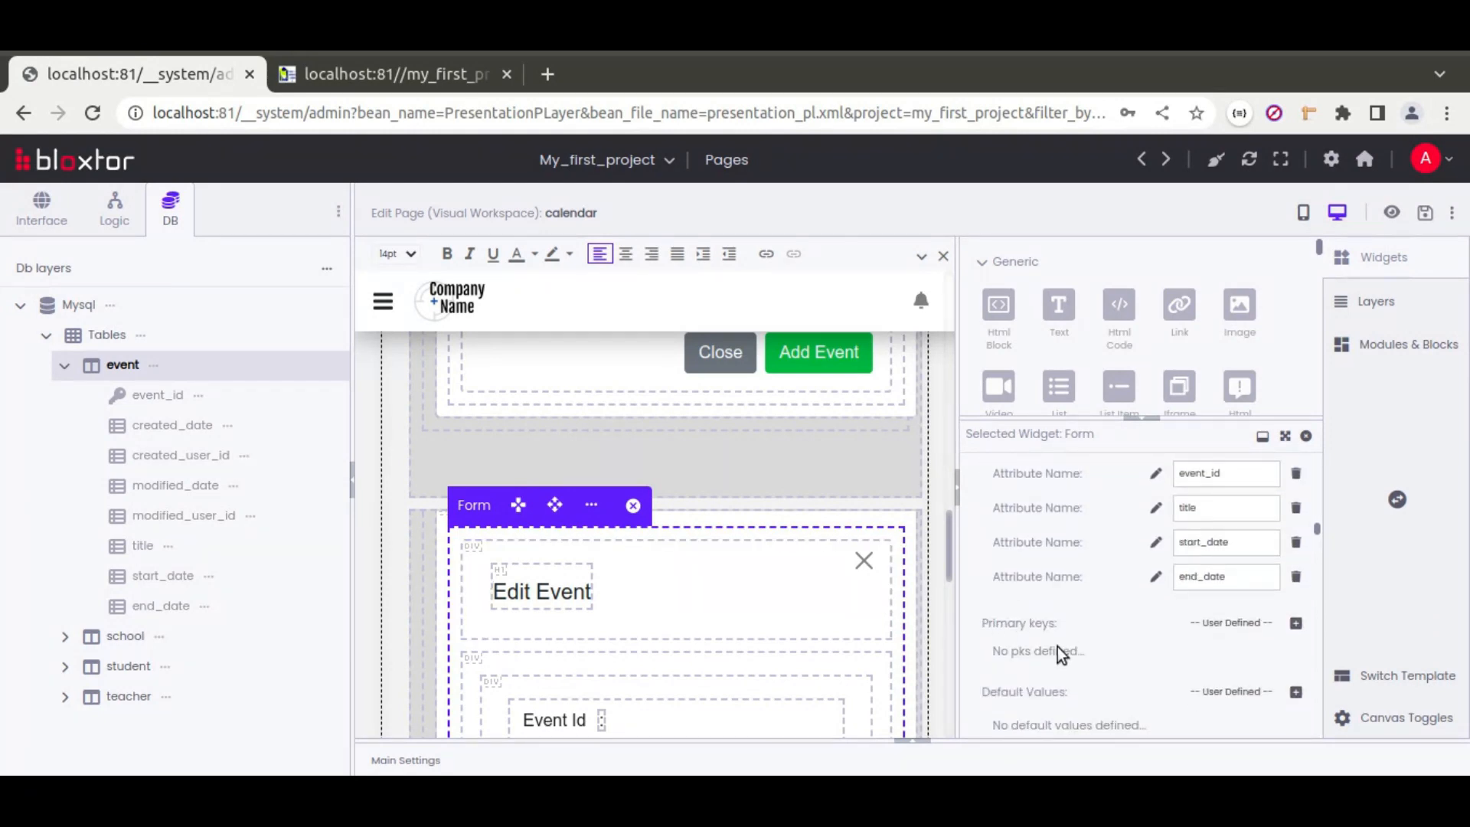
{"action": "left_click", "coordinate": [1295, 623]}
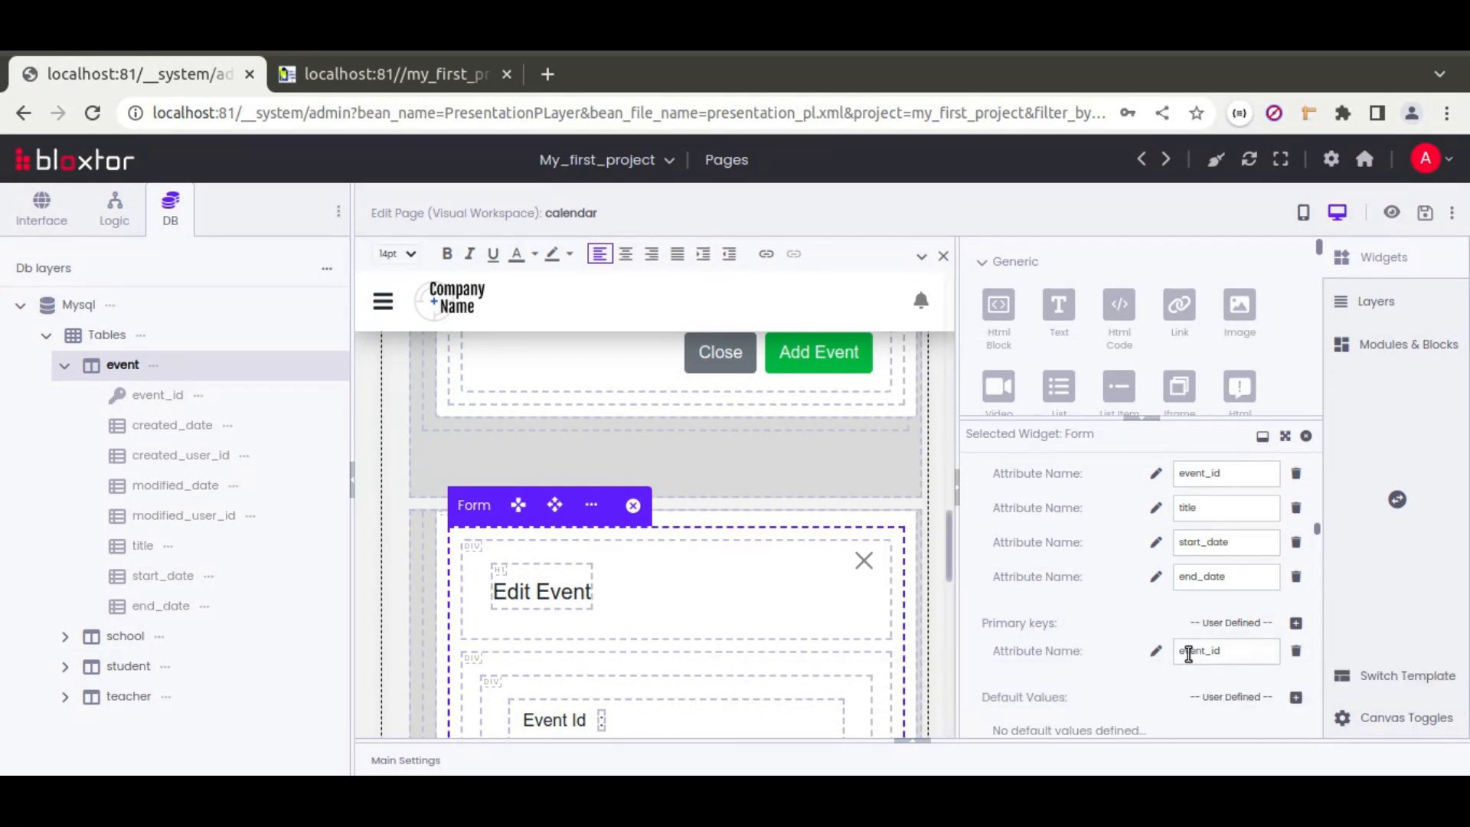
{"action": "left_click", "coordinate": [1424, 212]}
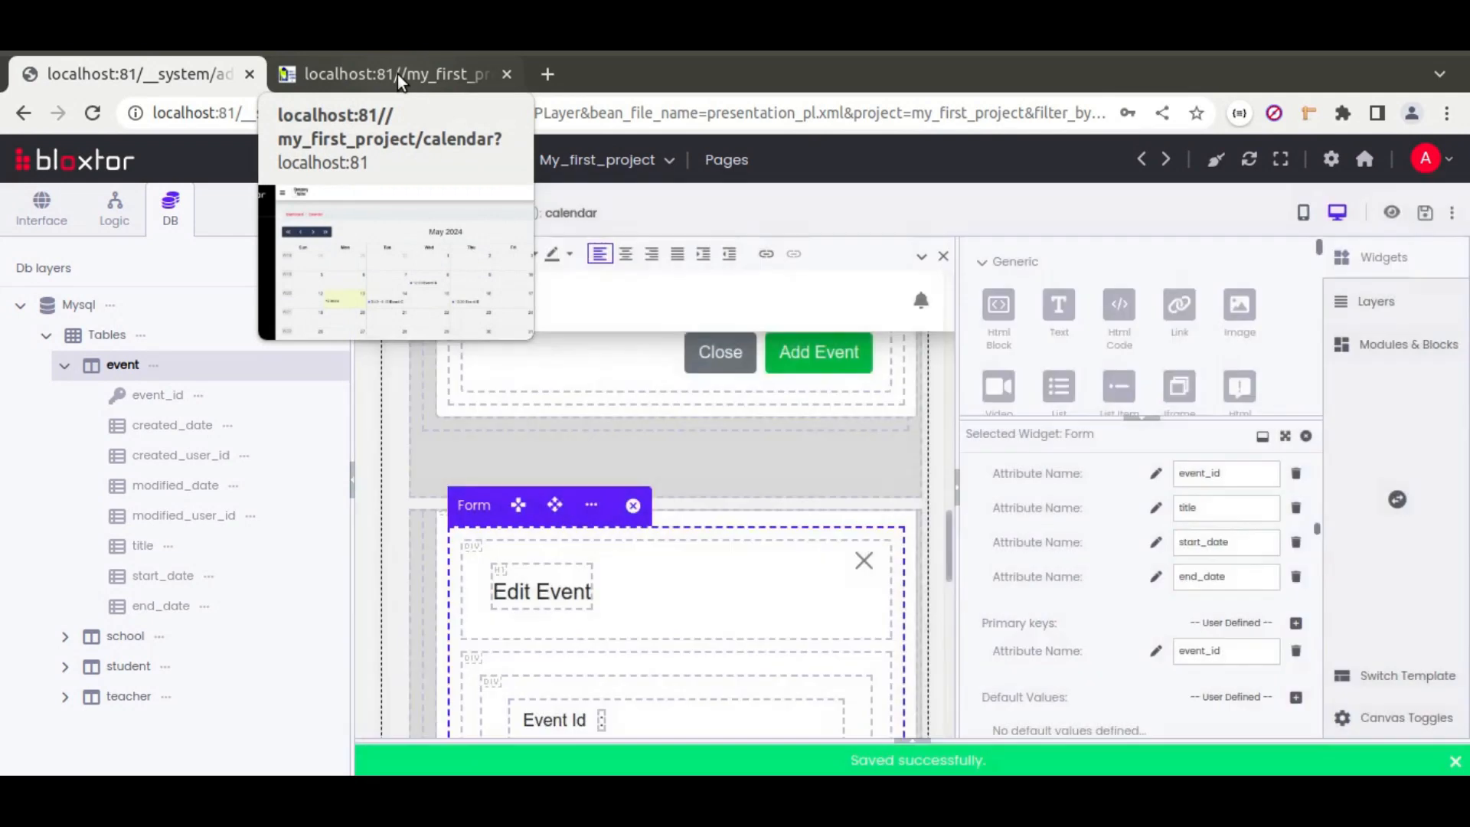
- Reload the live calendar page and test saving Event C from its edit popup without changing any values
{"action": "left_click", "coordinate": [397, 75]}
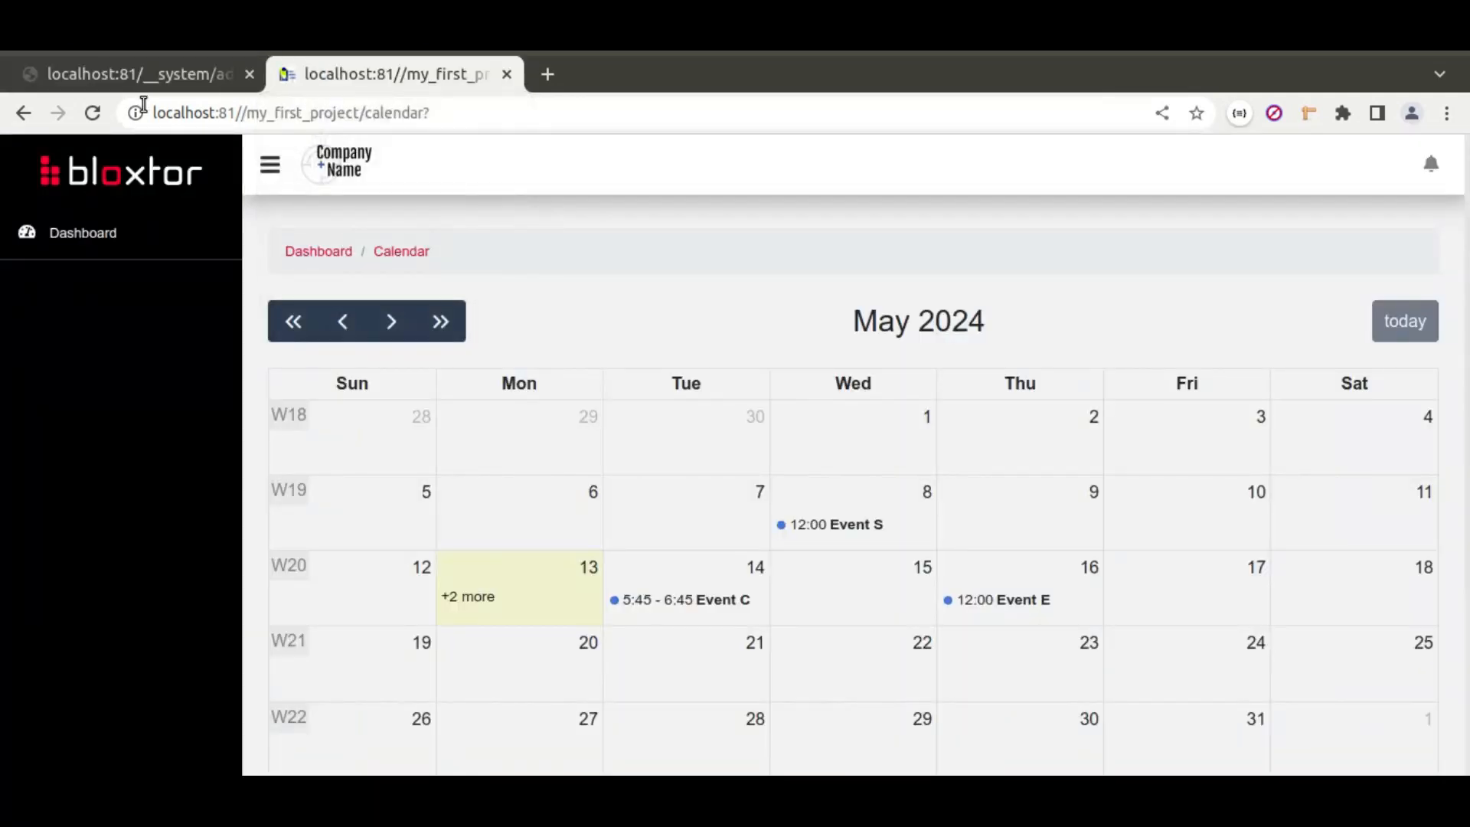
{"action": "left_click", "coordinate": [92, 113]}
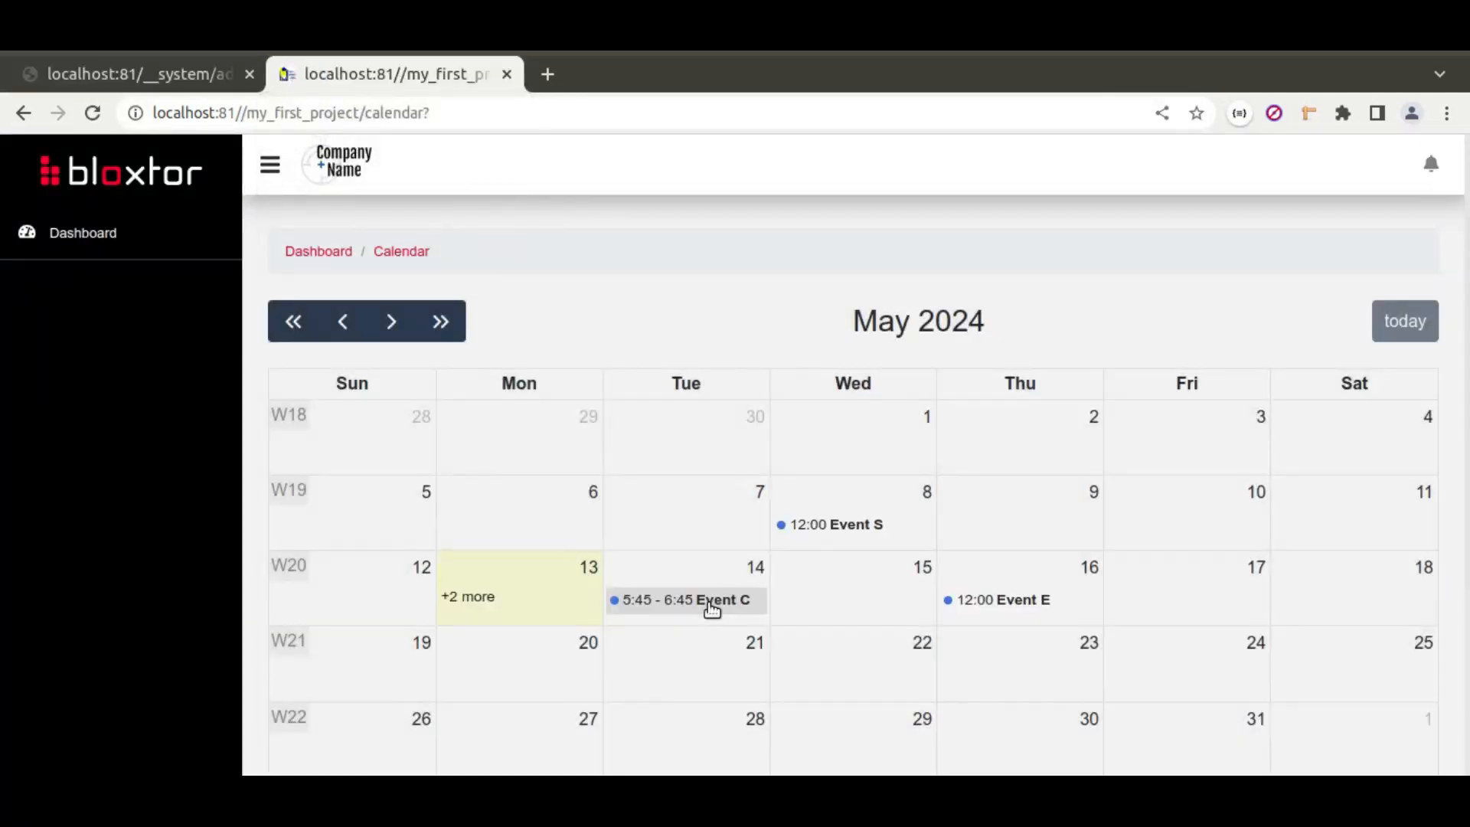
{"action": "left_click", "coordinate": [710, 601]}
{"action": "left_click", "coordinate": [928, 539]}
- Give the form's update_event resource the success message "Update successfully" and the error message "Error updating", and save the page
{"action": "left_click", "coordinate": [145, 74]}
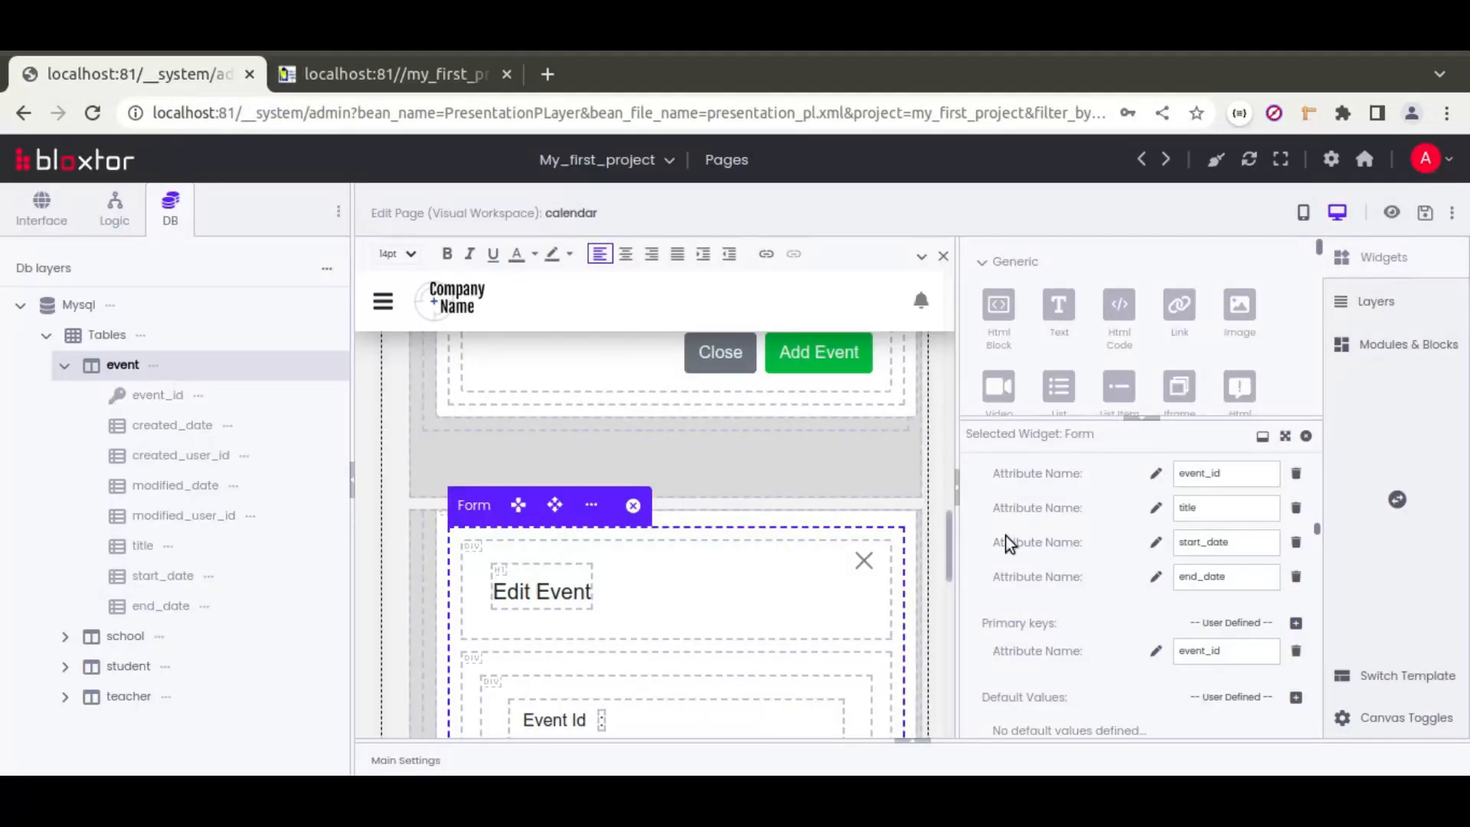
{"action": "scroll", "coordinate": [994, 629], "scroll_direction": "down", "scroll_amount": 5}
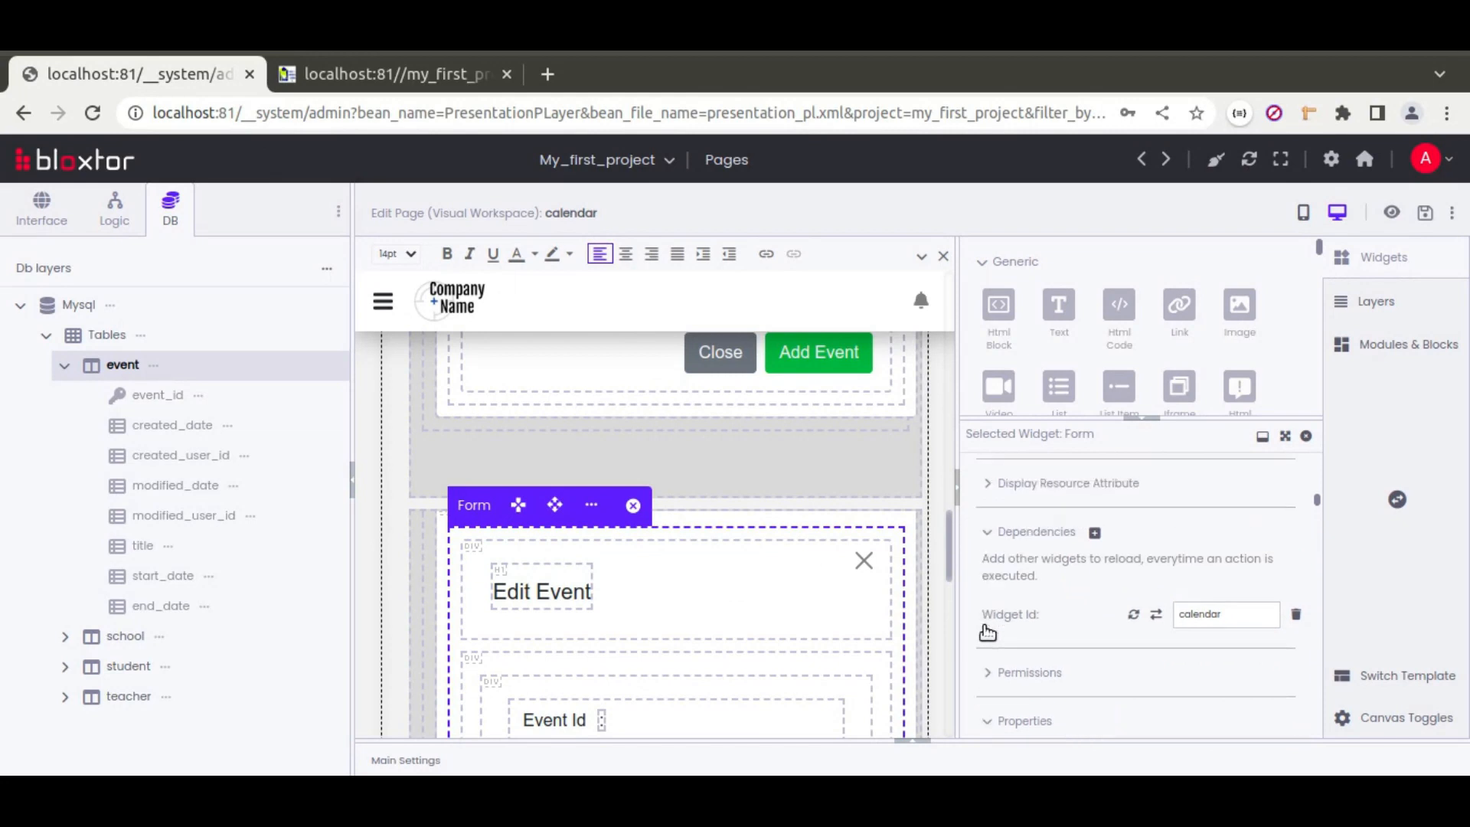
{"action": "scroll", "coordinate": [987, 631], "scroll_direction": "up", "scroll_amount": 5}
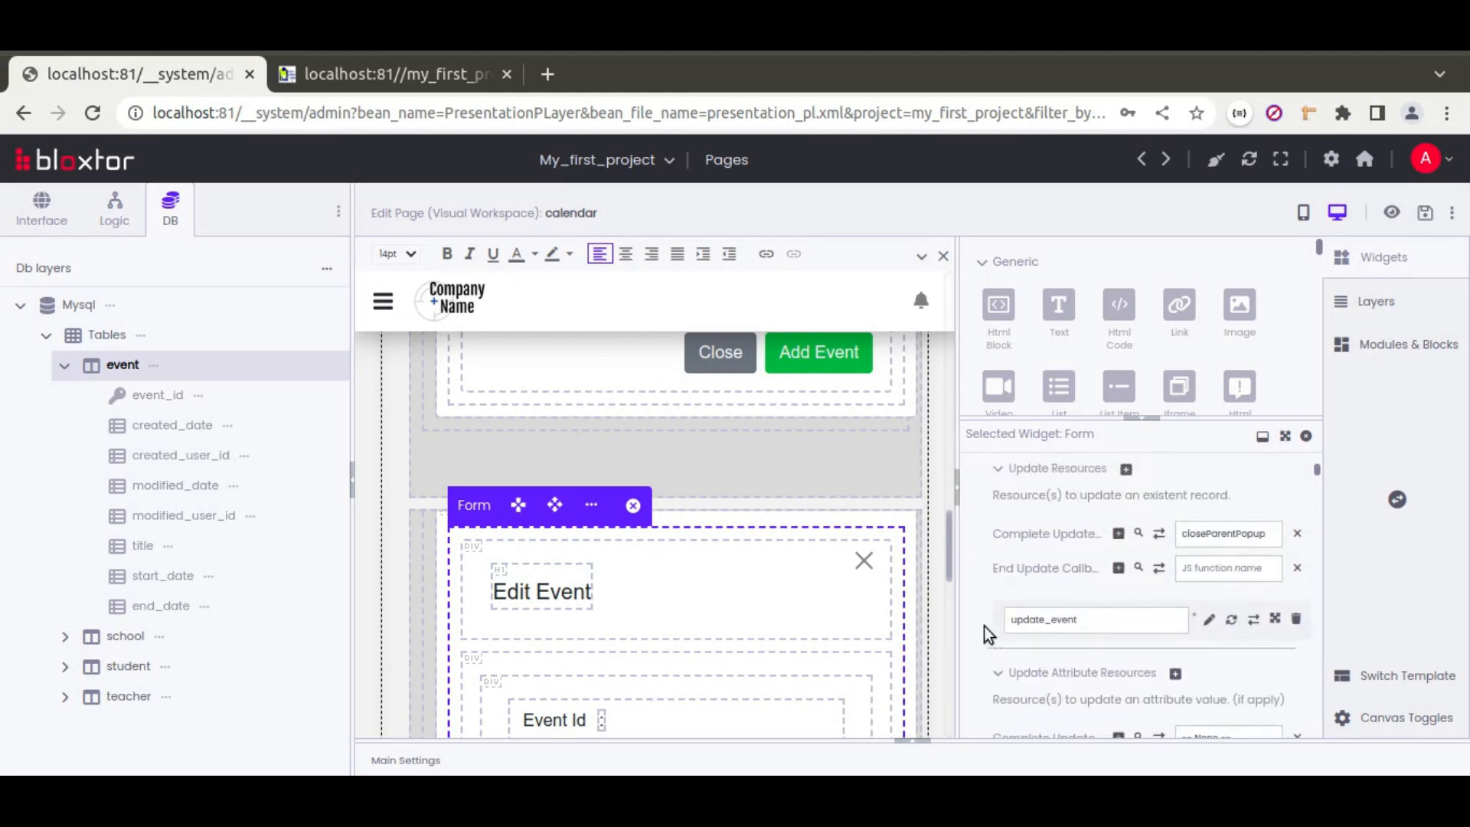
{"action": "scroll", "coordinate": [985, 626], "scroll_direction": "up", "scroll_amount": 1}
{"action": "scroll", "coordinate": [1098, 618], "scroll_direction": "down", "scroll_amount": 1}
{"action": "left_click", "coordinate": [1277, 620]}
{"action": "scroll", "coordinate": [1128, 576], "scroll_direction": "down", "scroll_amount": 10}
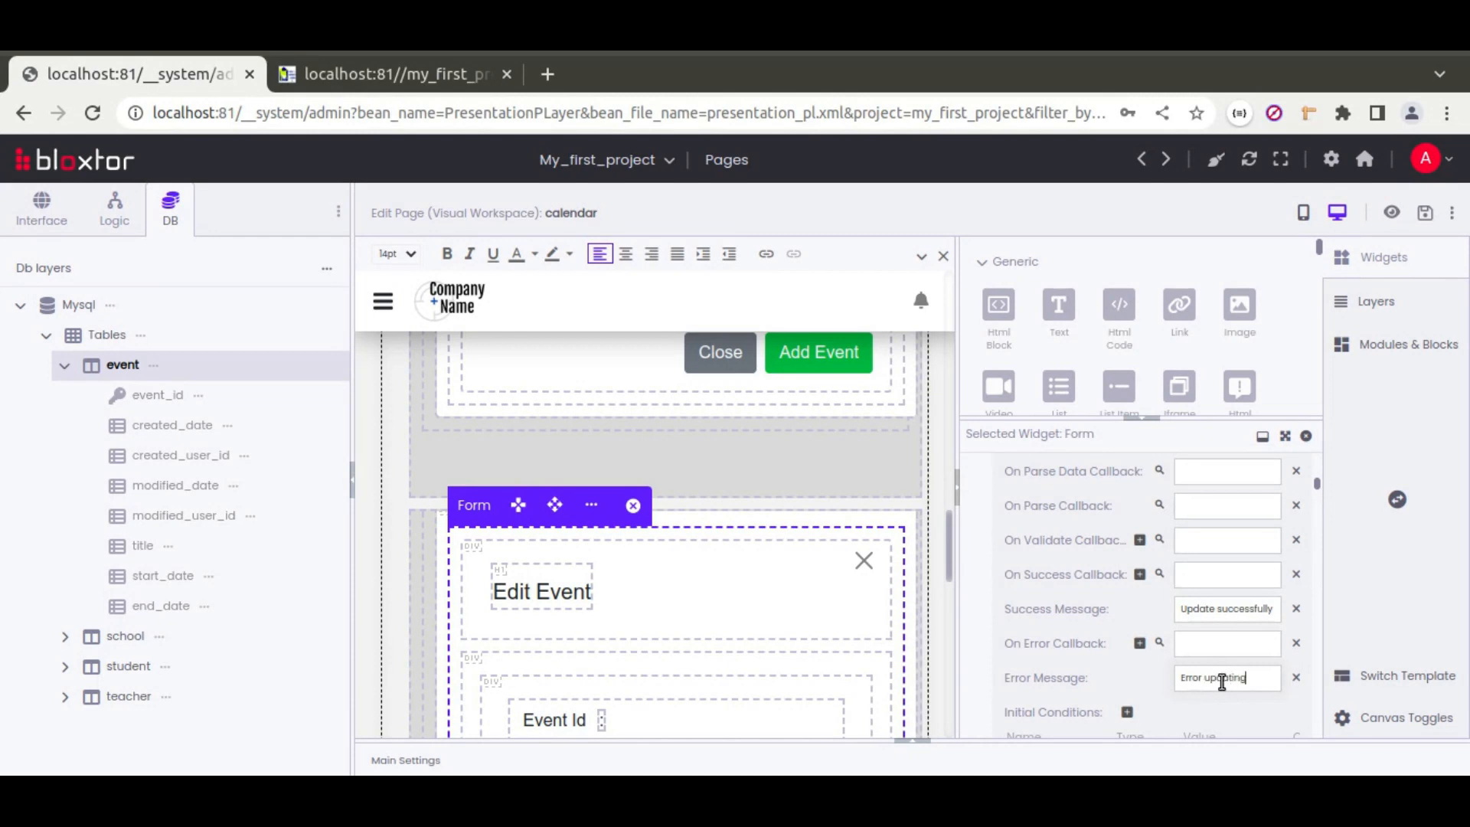
{"action": "left_click", "coordinate": [1425, 213]}
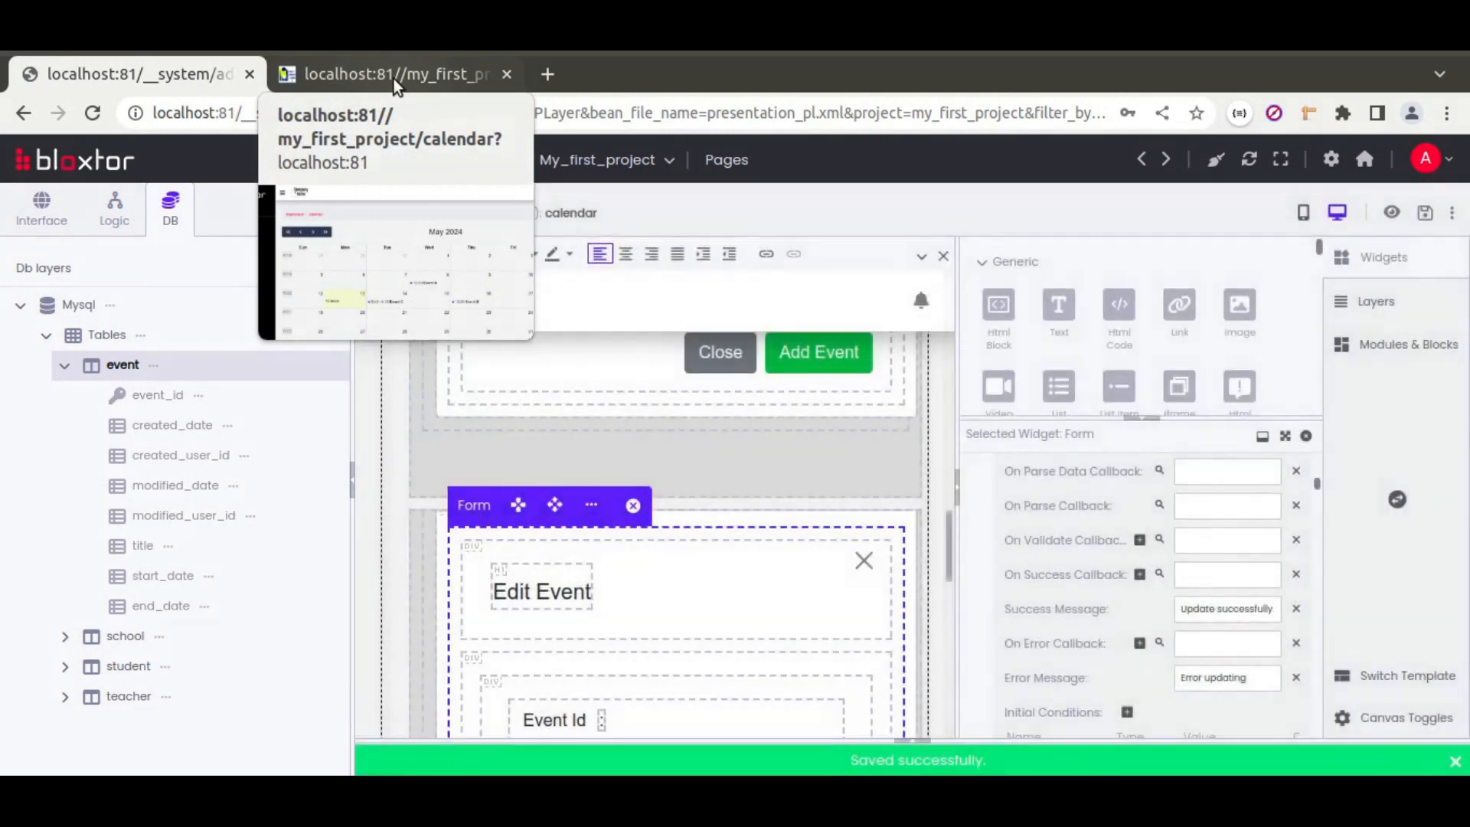
- Reload the live calendar page, save Event E with the title Event E5454, and dismiss the message
{"action": "left_click", "coordinate": [393, 80]}
{"action": "left_click", "coordinate": [93, 113]}
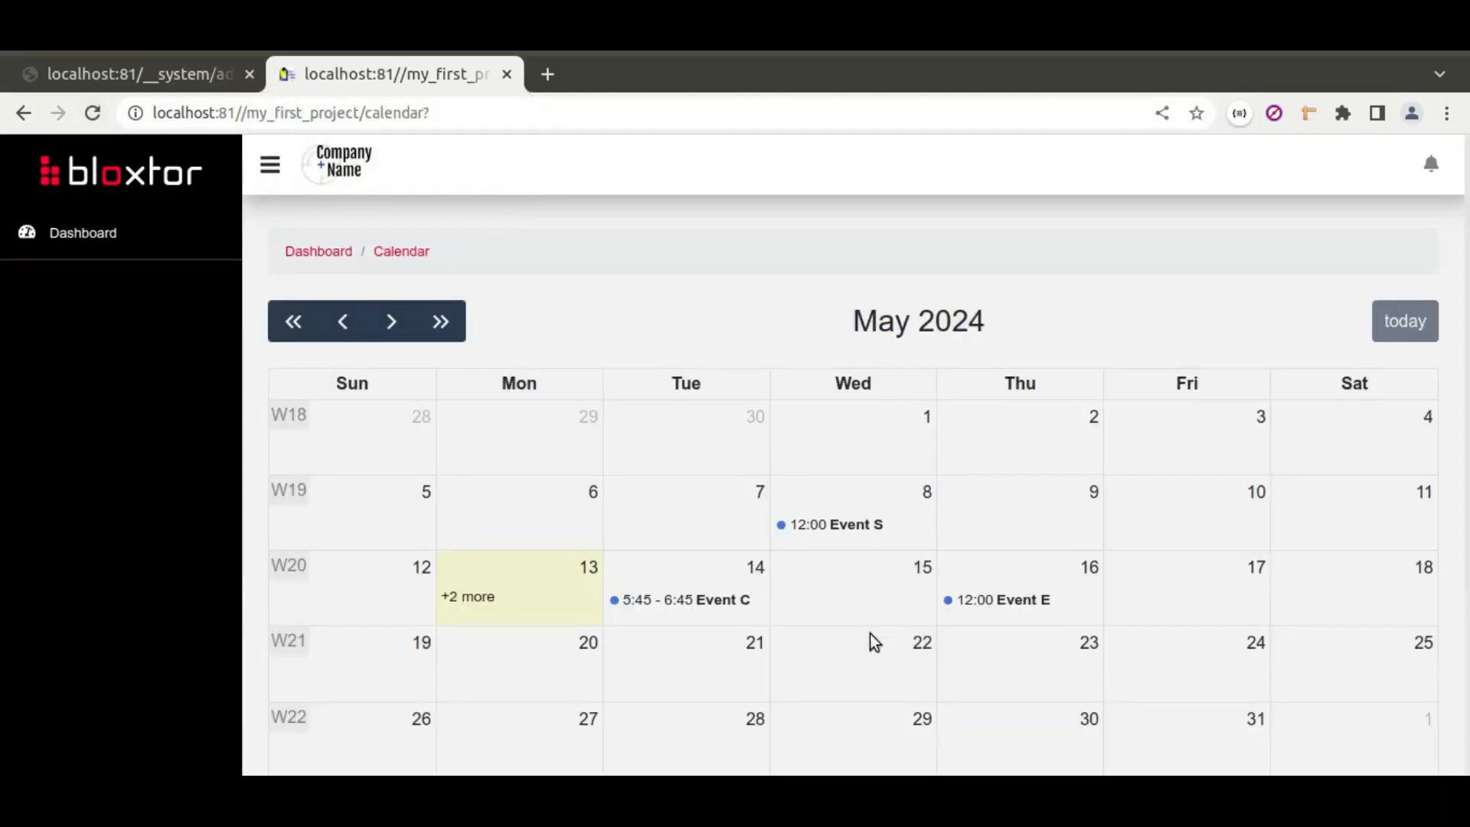
{"action": "left_click", "coordinate": [998, 605]}
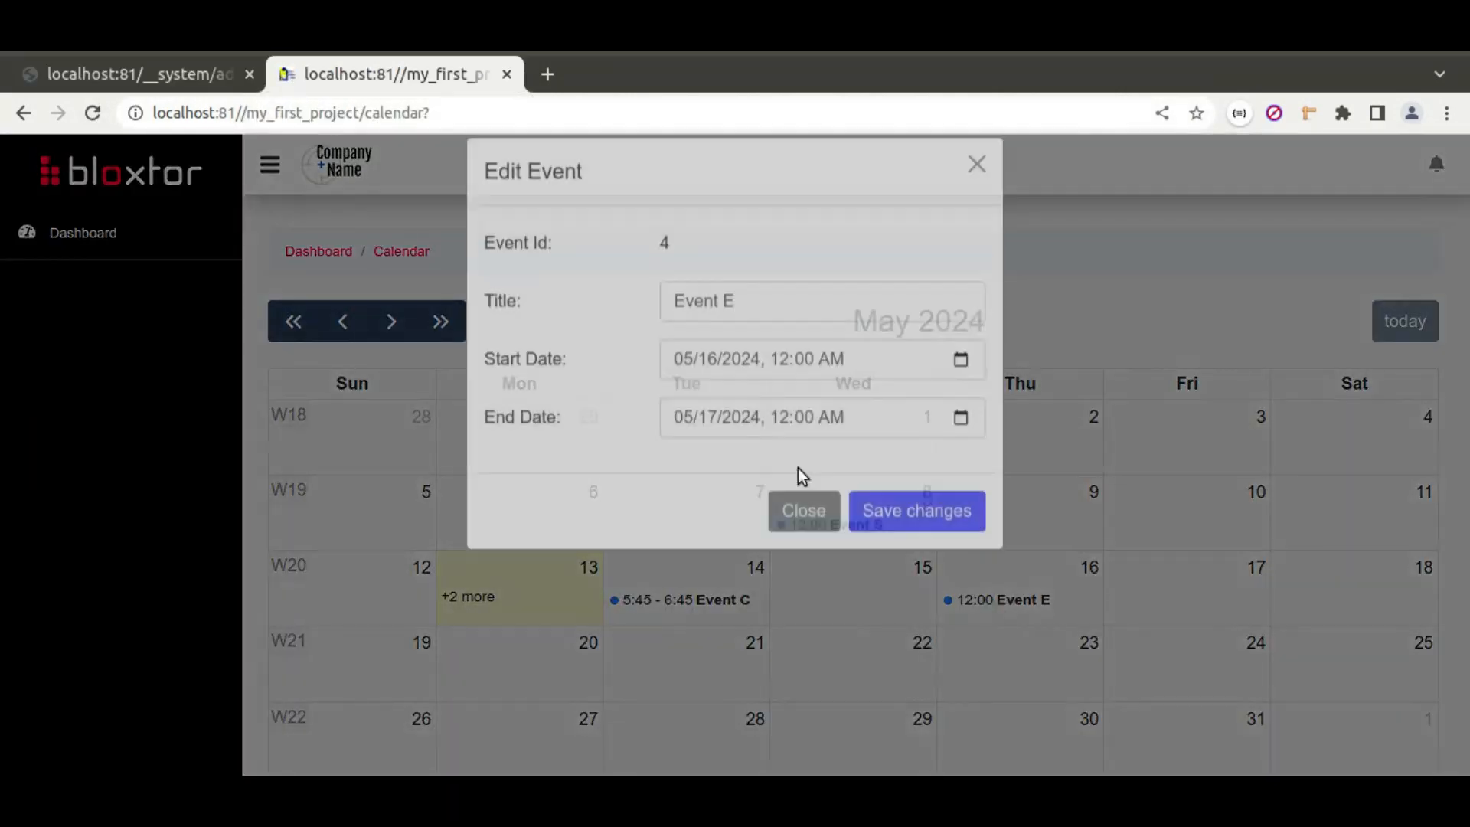
{"action": "left_click", "coordinate": [784, 330]}
{"action": "type", "text": "5454"}
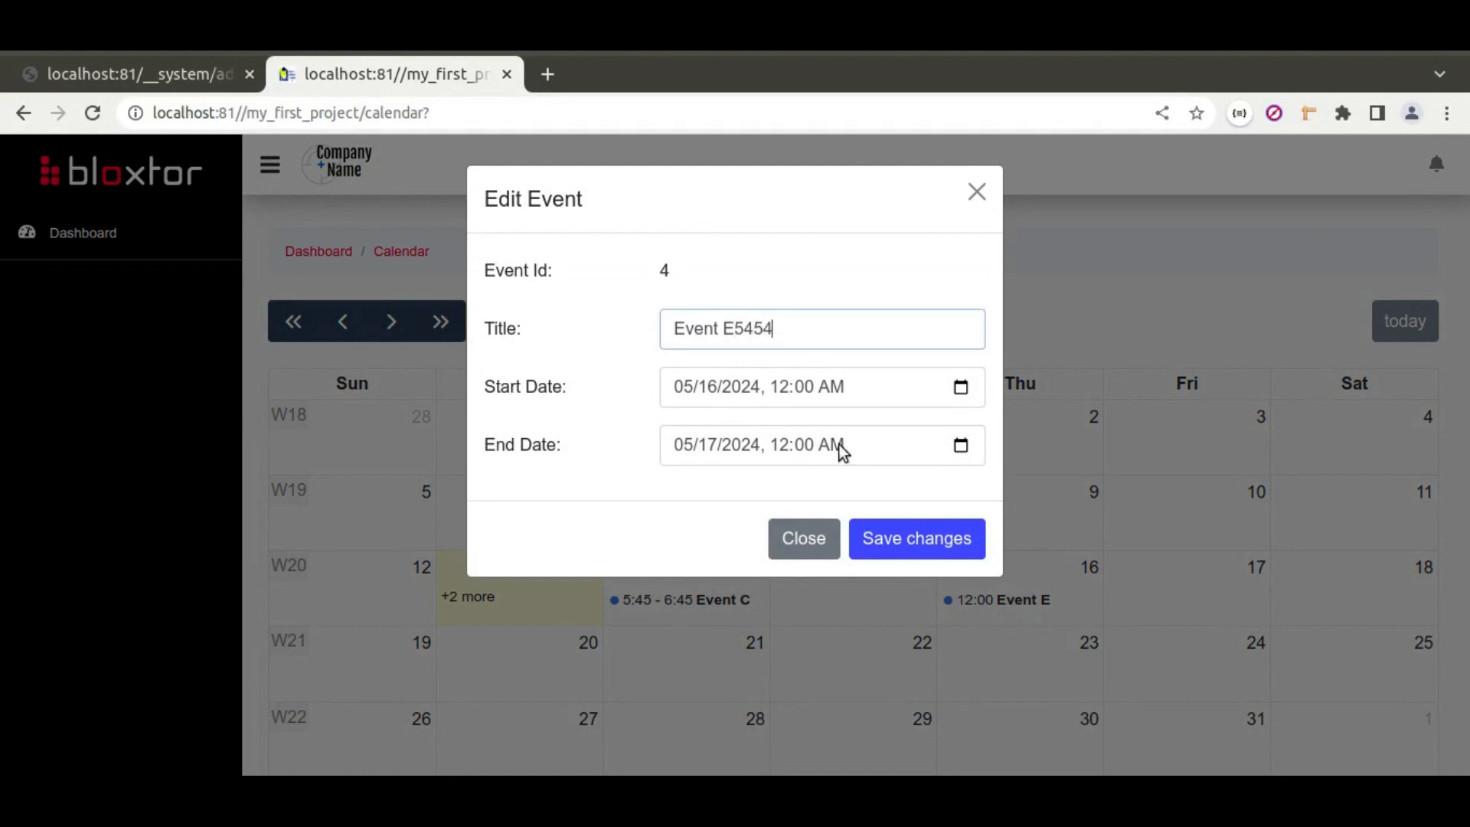
{"action": "left_click", "coordinate": [877, 538]}
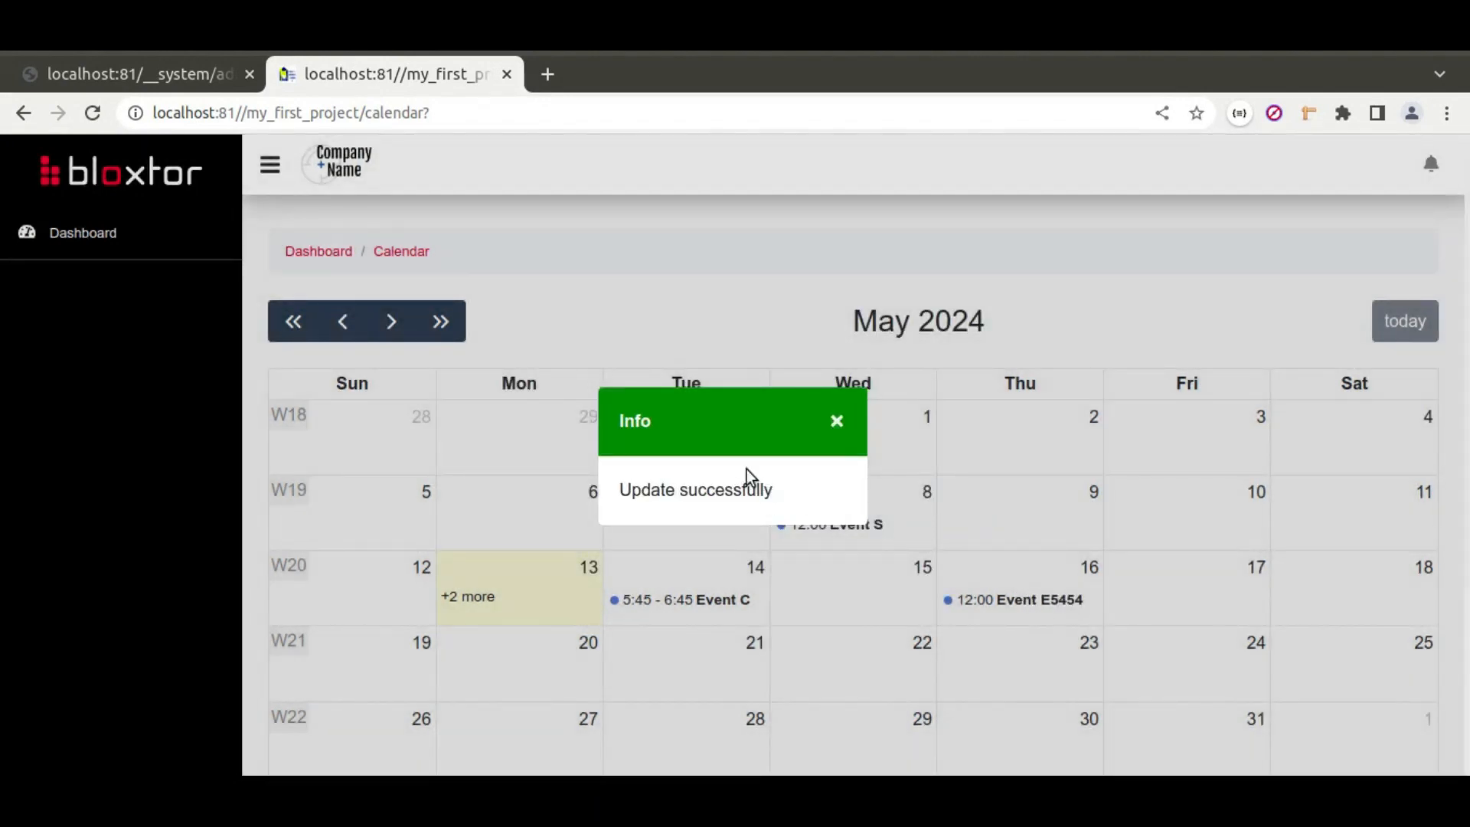
{"action": "left_click", "coordinate": [833, 420]}
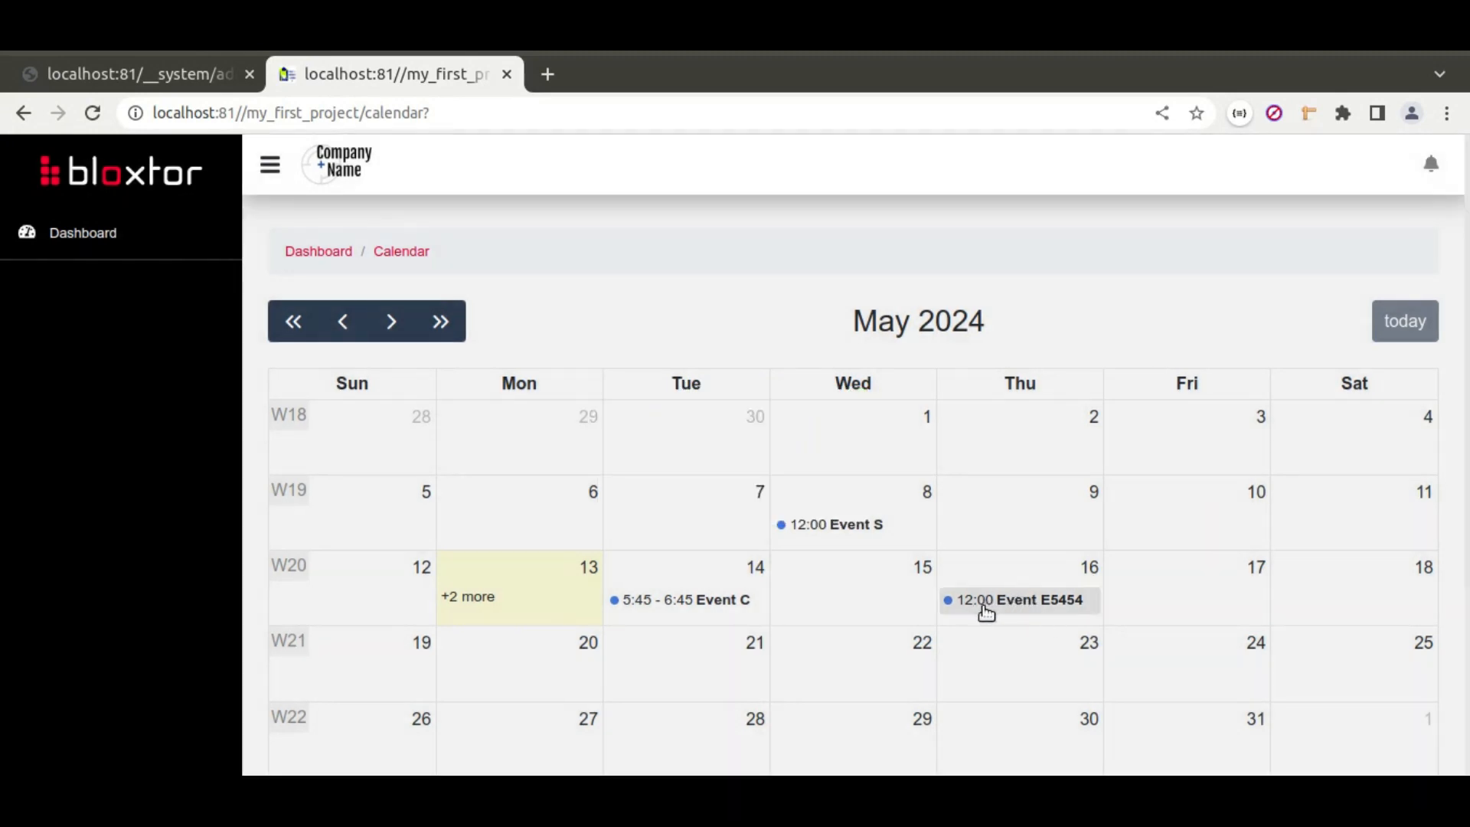
- Set Event E5454's end date to 05/18/2024, save the changes, and dismiss the message
{"action": "left_click", "coordinate": [1071, 600]}
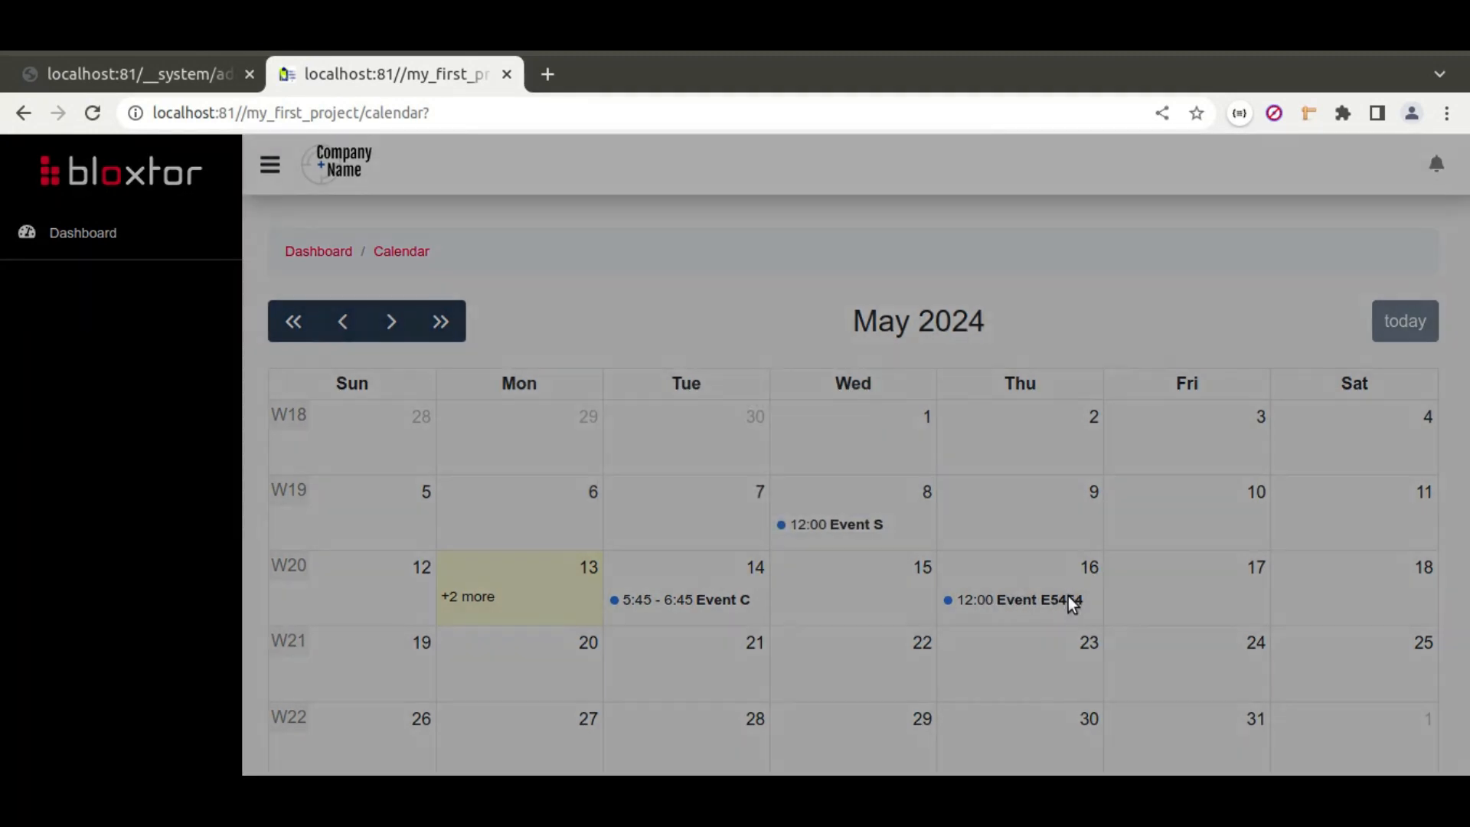
{"action": "left_click", "coordinate": [717, 450]}
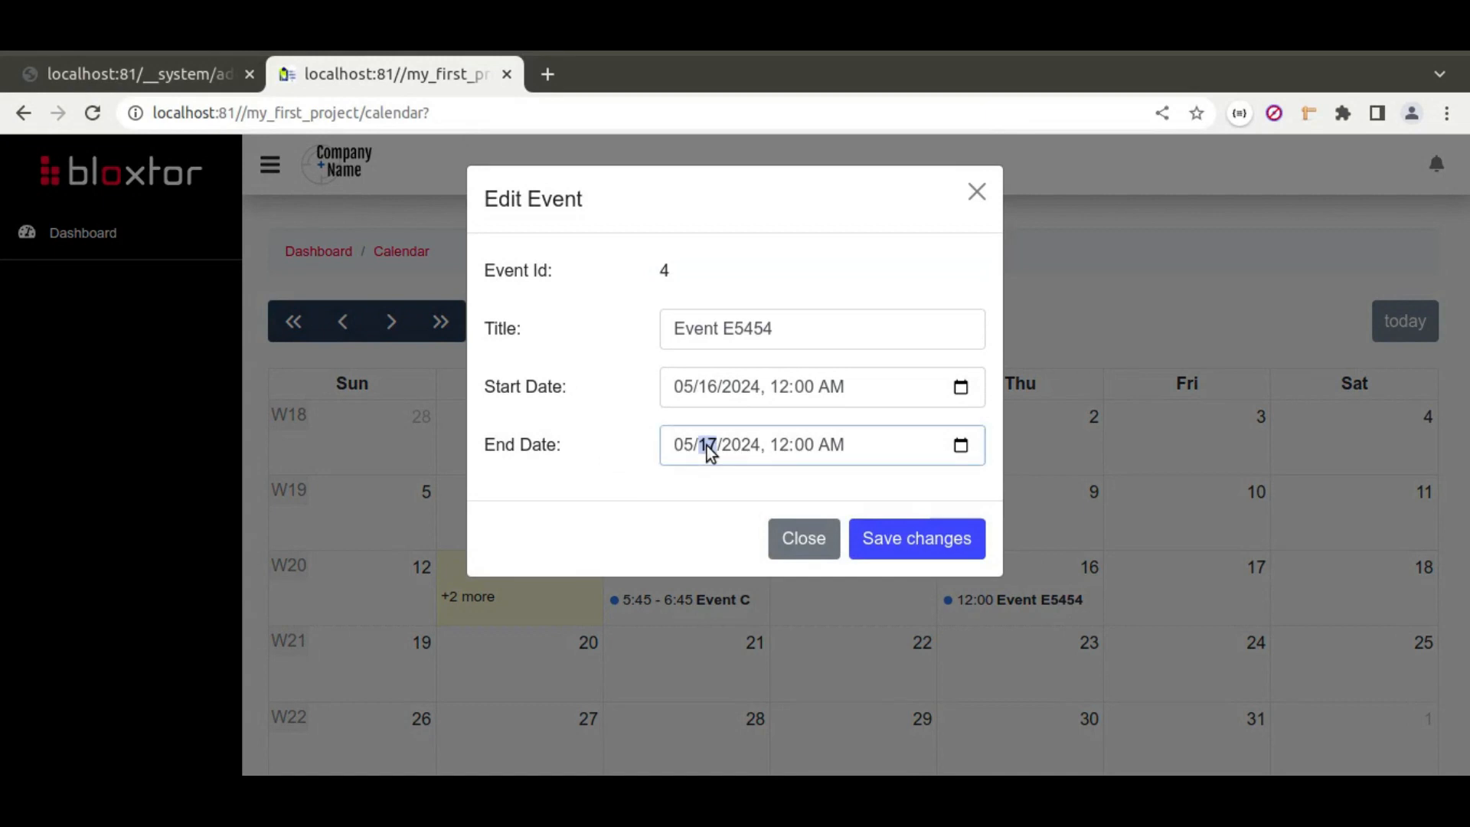
{"action": "left_click", "coordinate": [959, 445]}
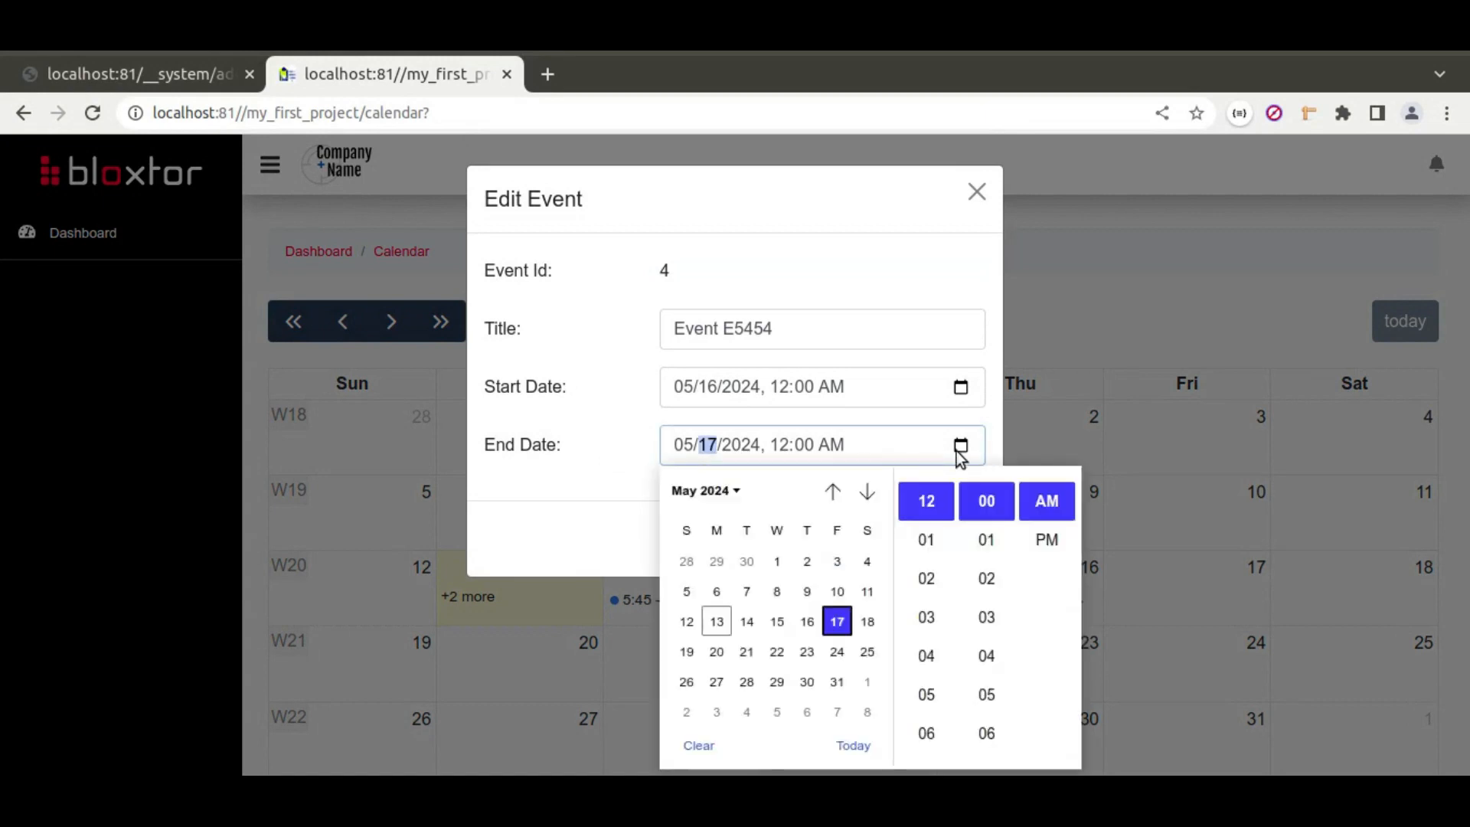
{"action": "left_click", "coordinate": [867, 621]}
{"action": "left_click", "coordinate": [597, 433]}
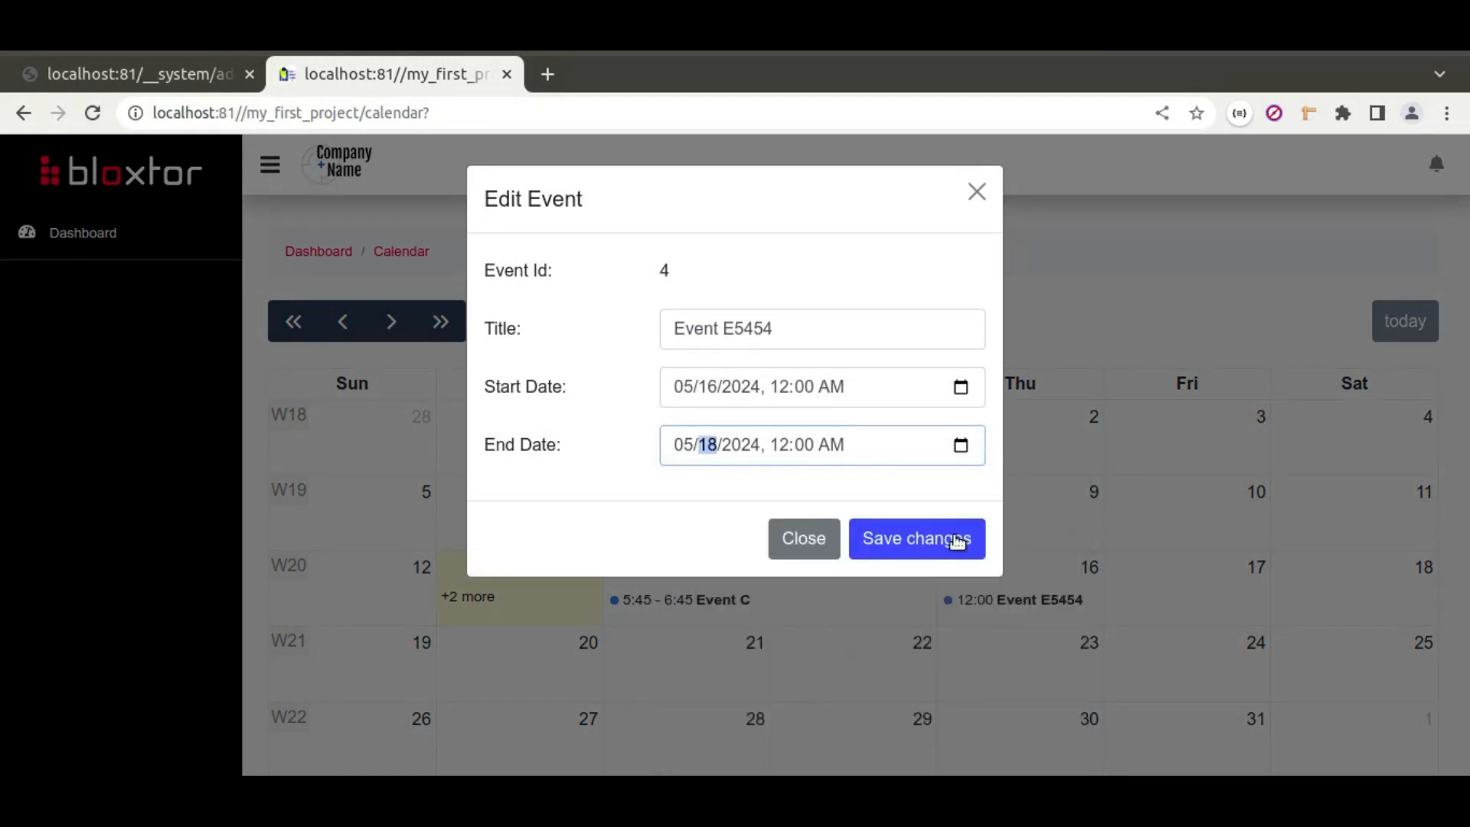
{"action": "left_click", "coordinate": [946, 534]}
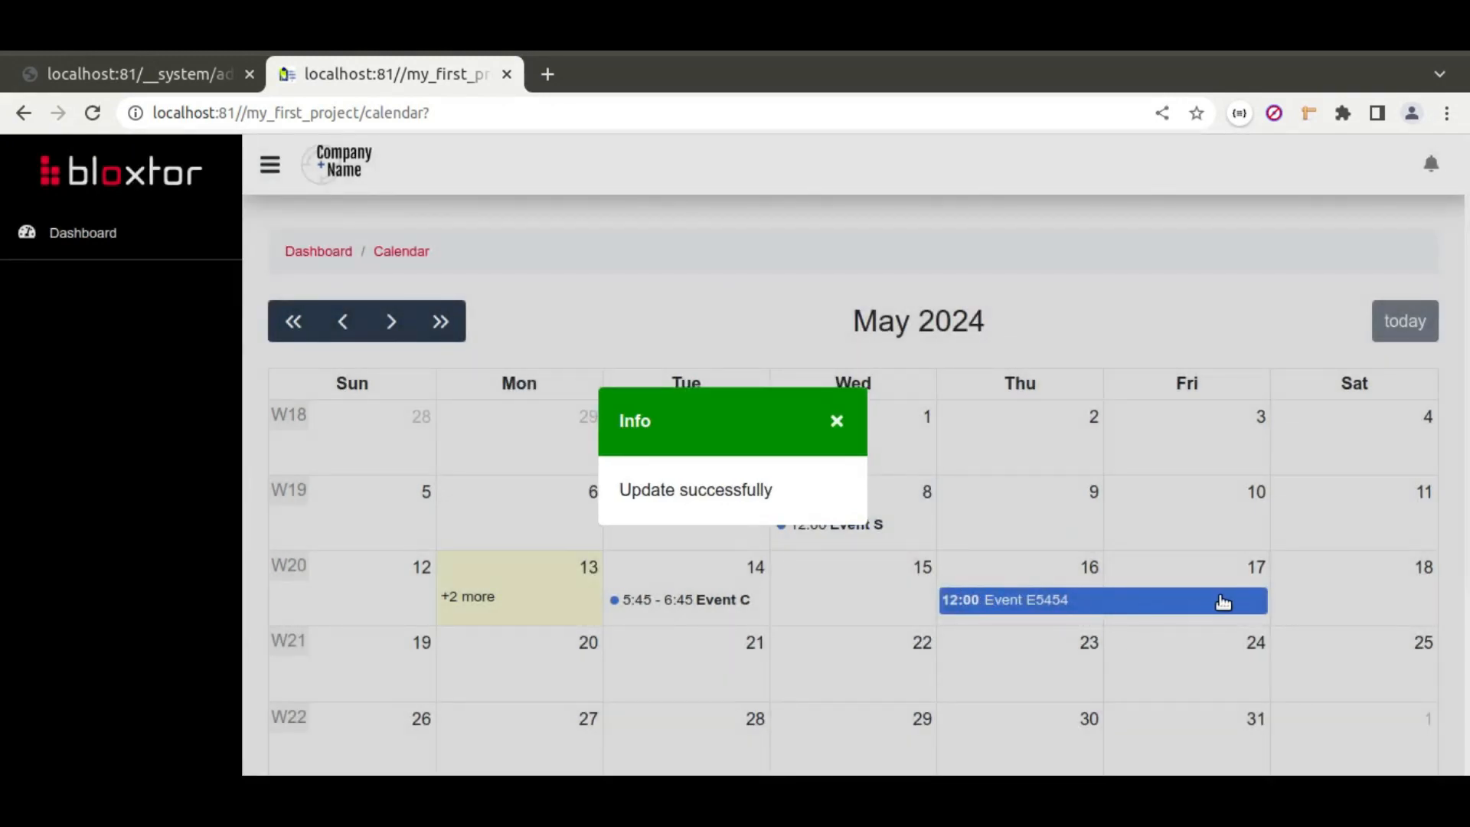
{"action": "left_click", "coordinate": [837, 423]}
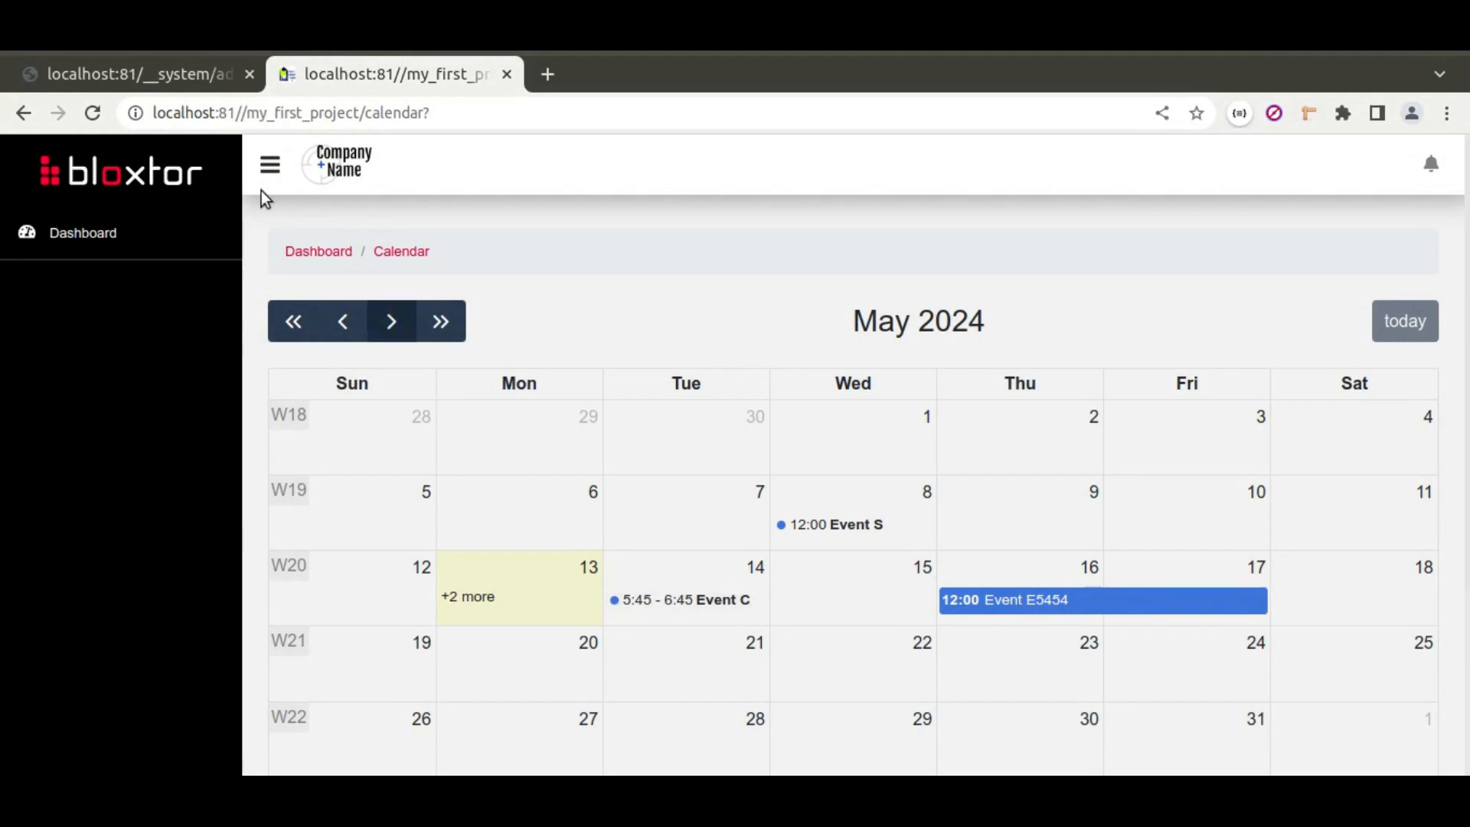
- In the page editor, copy the Edit Event popup's Save changes button and paste it into the same footer Div
{"action": "left_click", "coordinate": [166, 79]}
{"action": "scroll", "coordinate": [459, 559], "scroll_direction": "down", "scroll_amount": 8}
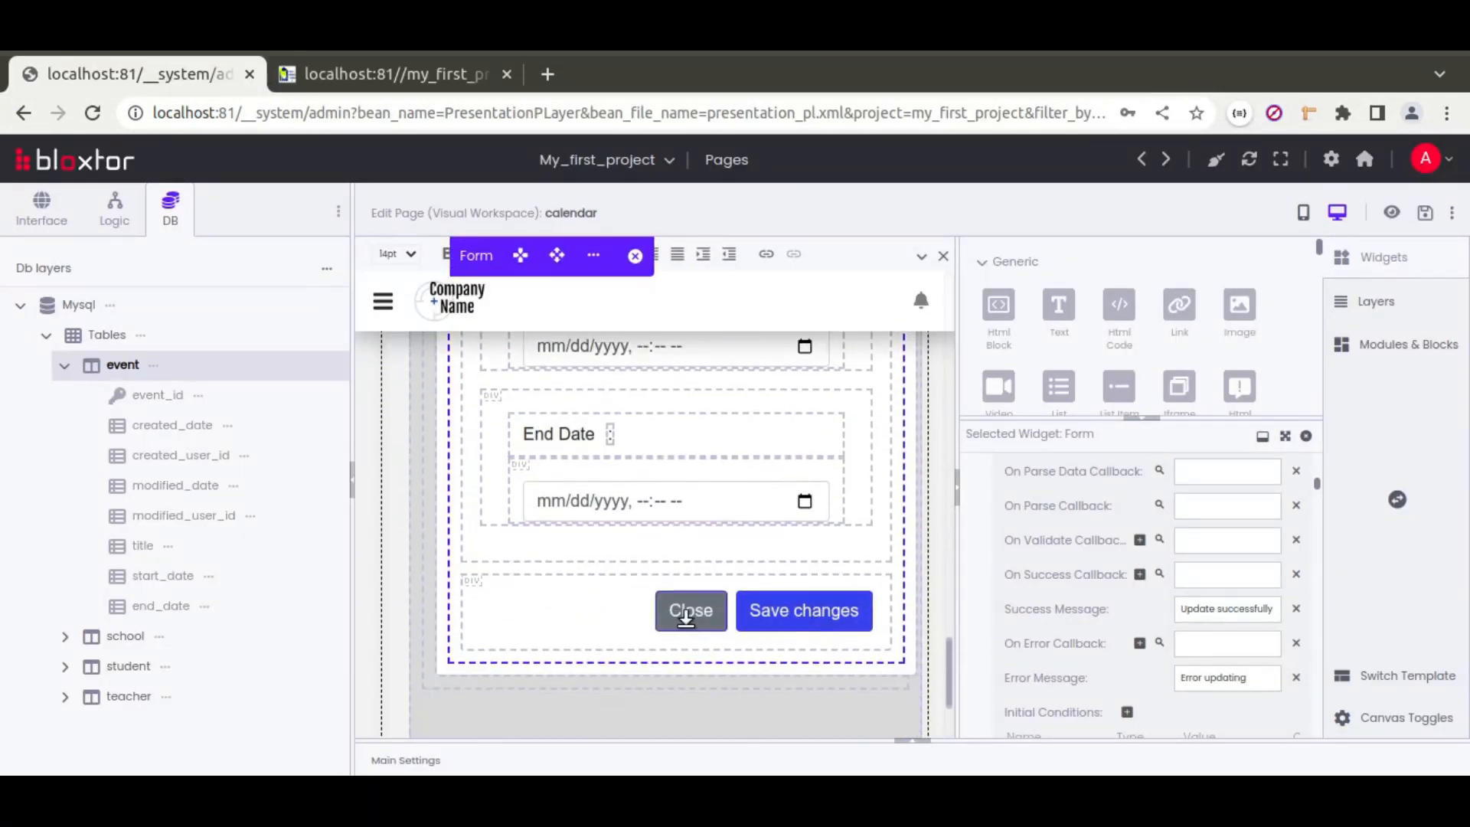
{"action": "left_click", "coordinate": [797, 614]}
{"action": "right_click", "coordinate": [798, 614]}
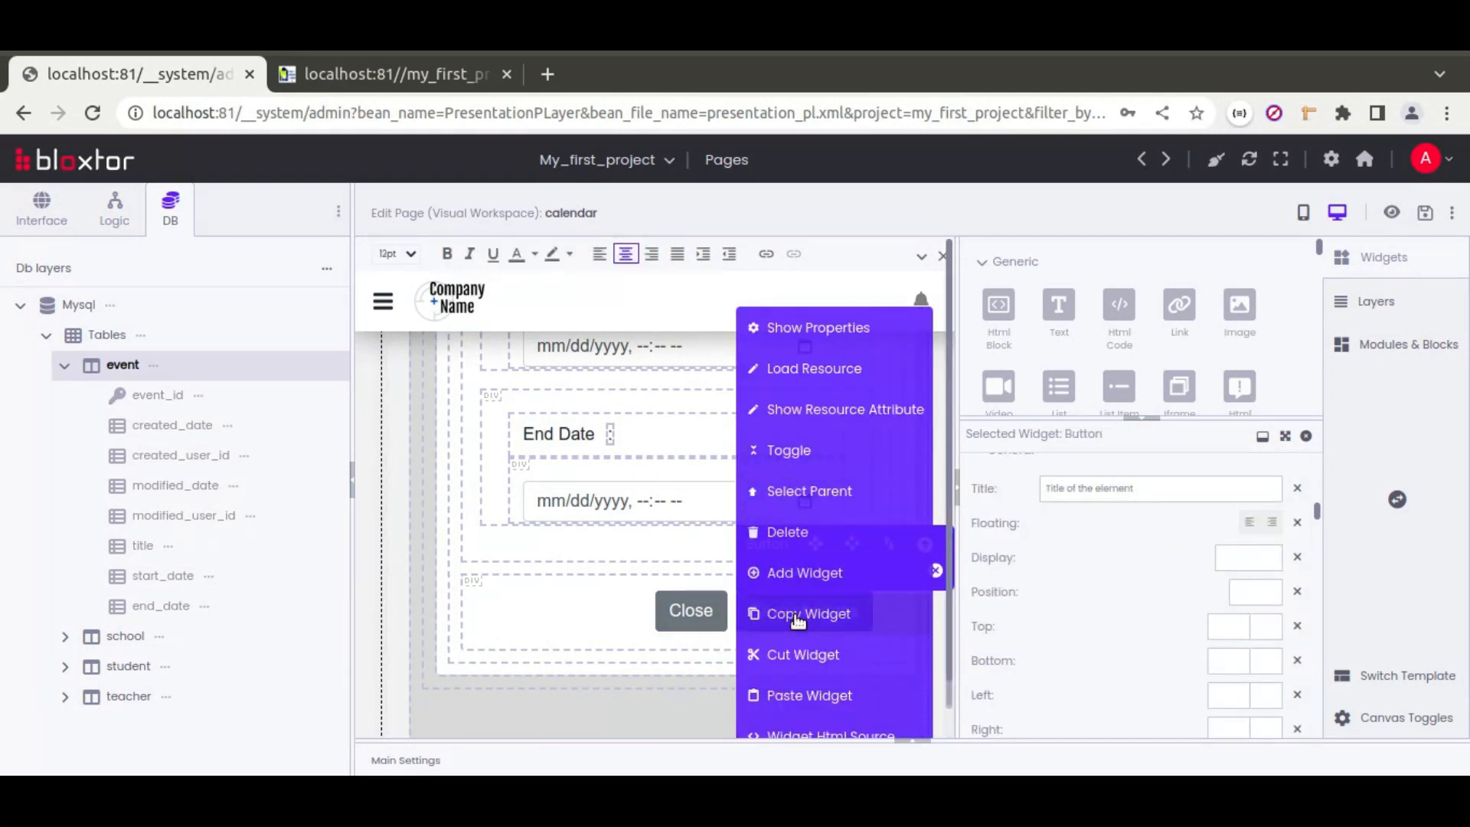
{"action": "left_click", "coordinate": [758, 612]}
{"action": "left_click", "coordinate": [592, 604]}
{"action": "right_click", "coordinate": [626, 582]}
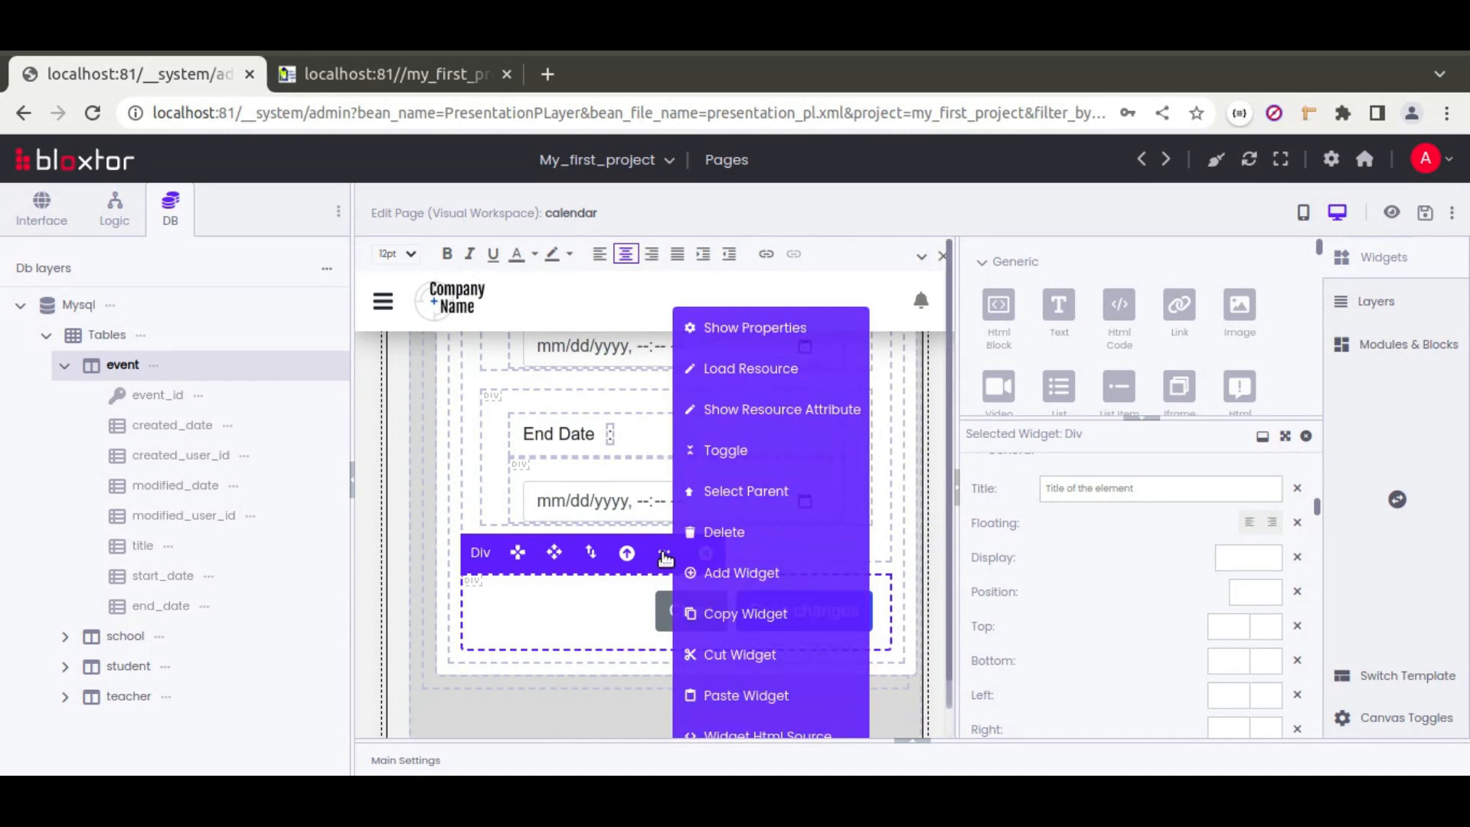
{"action": "left_click", "coordinate": [732, 695]}
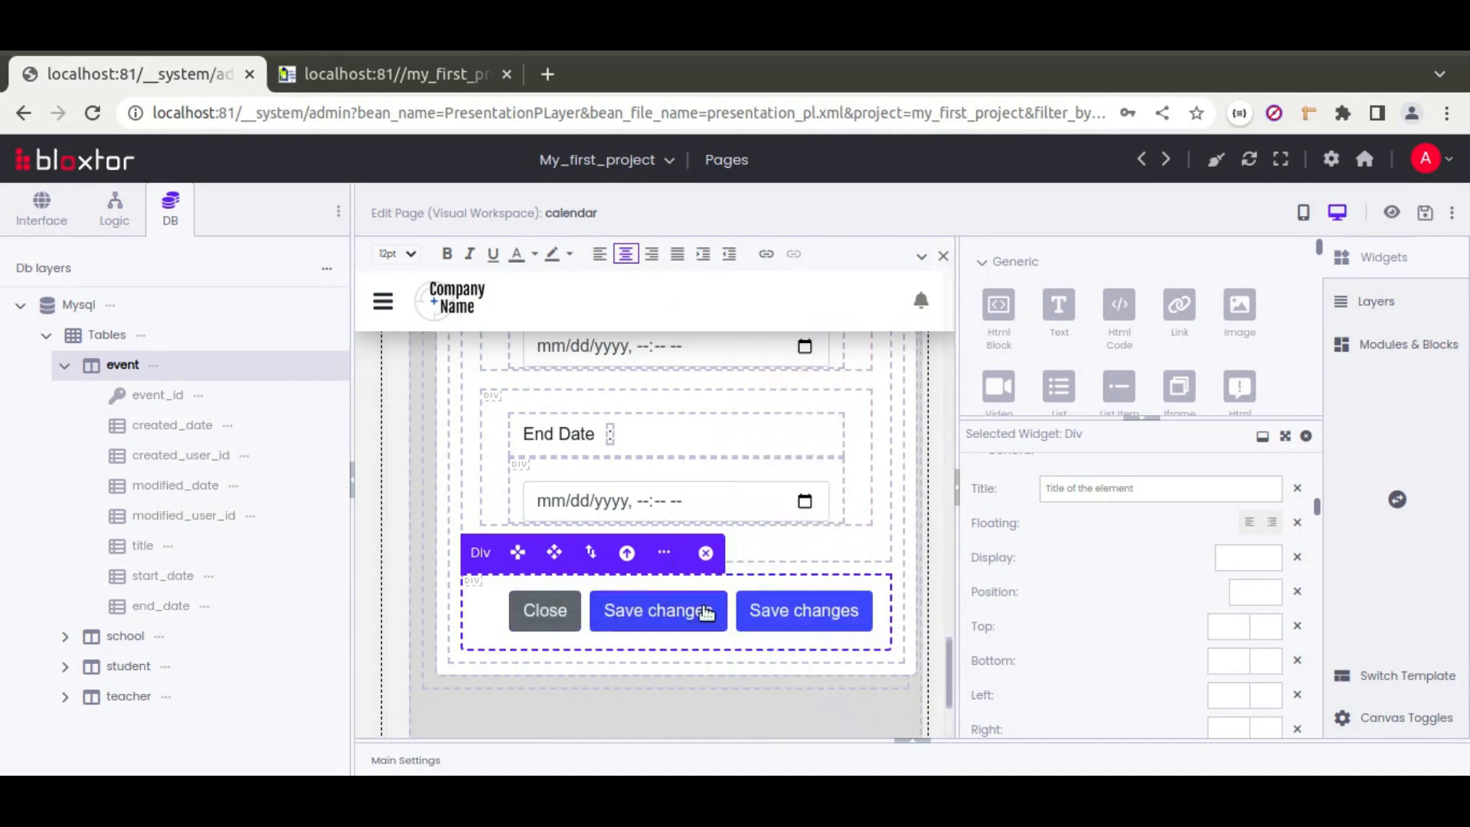
- Relabel the pasted footer button as Delete and change its btn-primary class to btn-danger
{"action": "left_click", "coordinate": [772, 610]}
{"action": "double_click", "coordinate": [771, 614]}
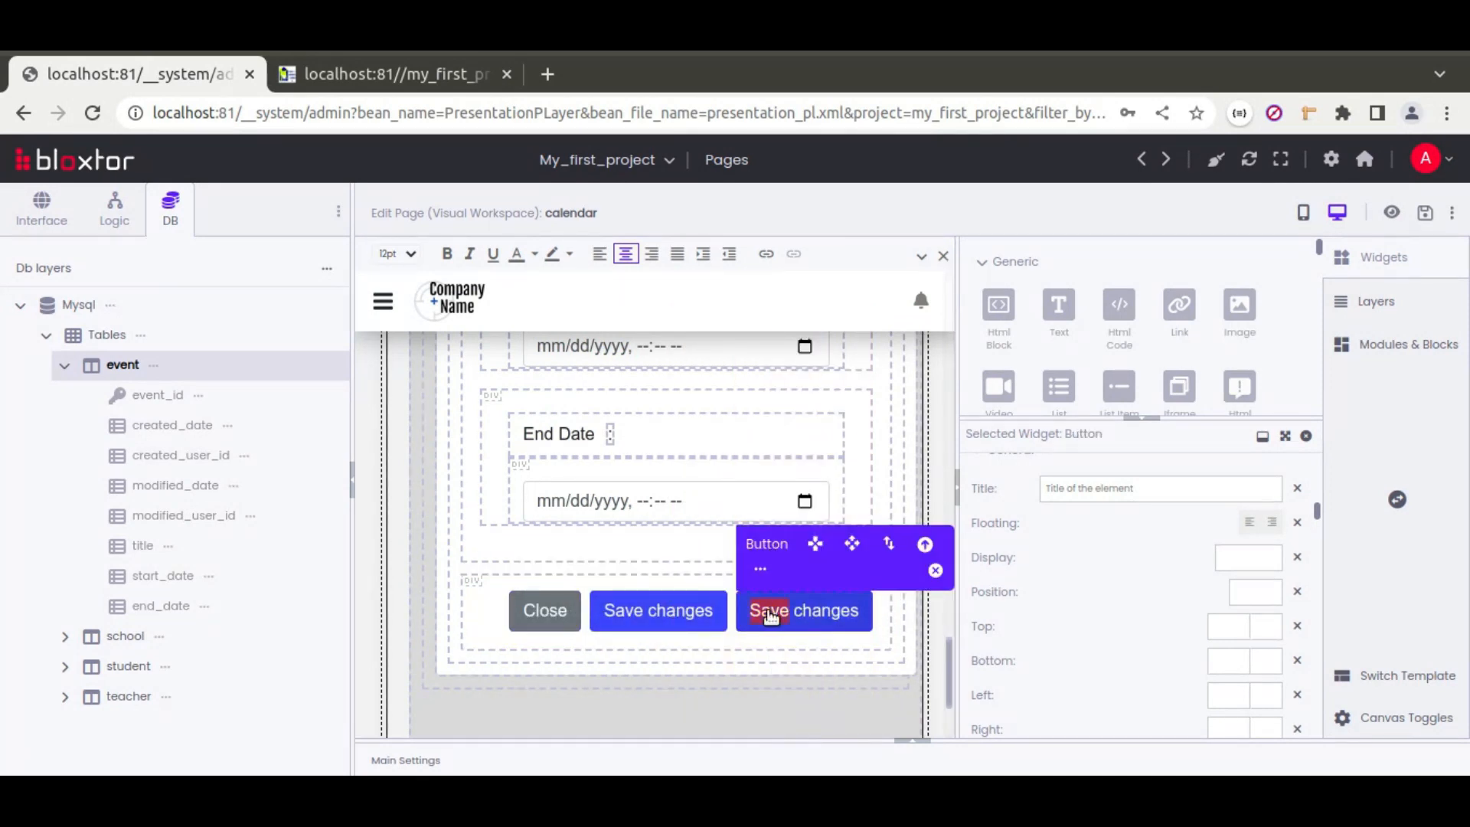
{"action": "triple_click", "coordinate": [771, 615]}
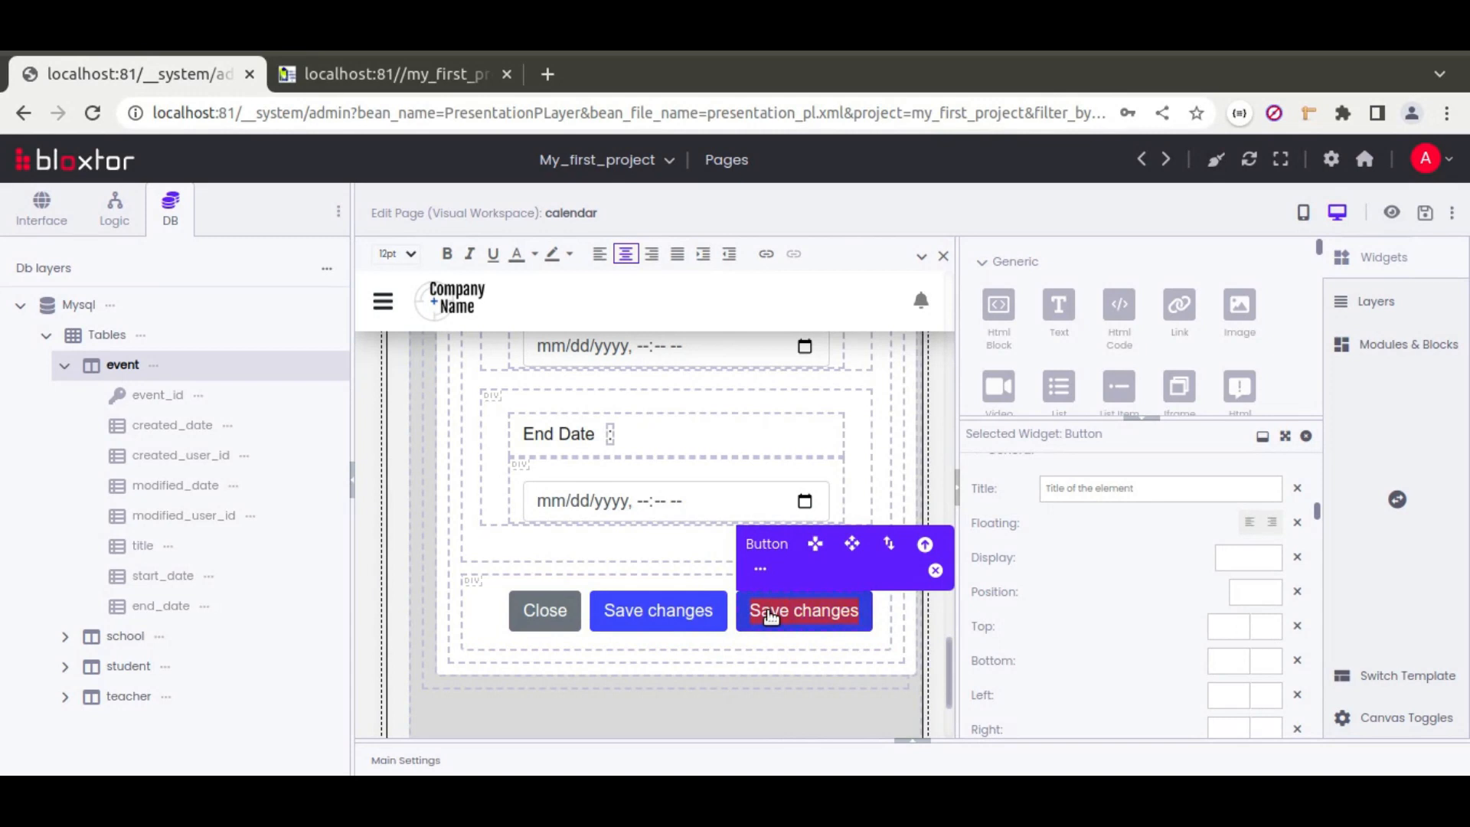
{"action": "type", "text": "Delete"}
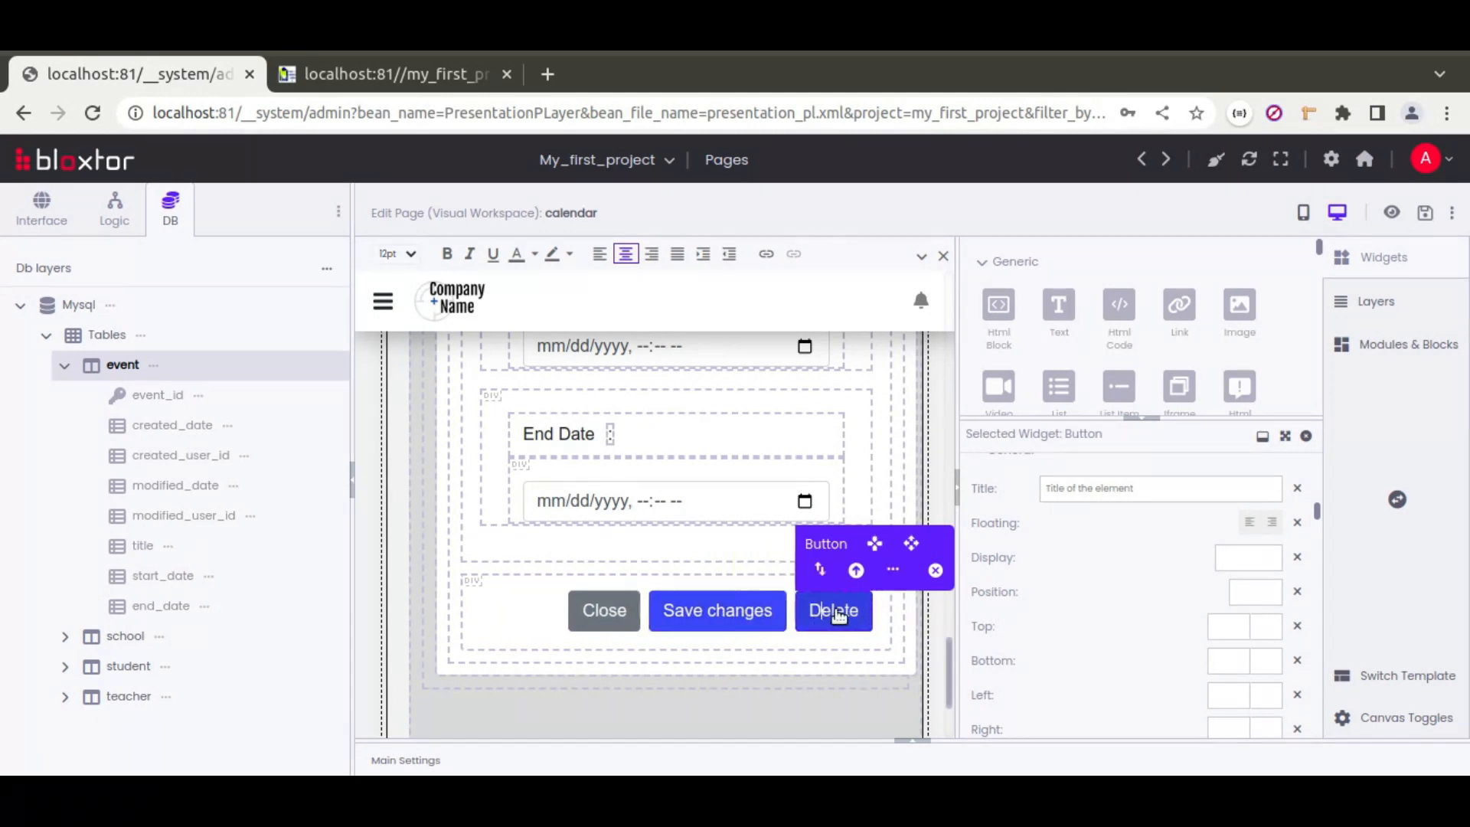
{"action": "scroll", "coordinate": [985, 575], "scroll_direction": "up", "scroll_amount": 10}
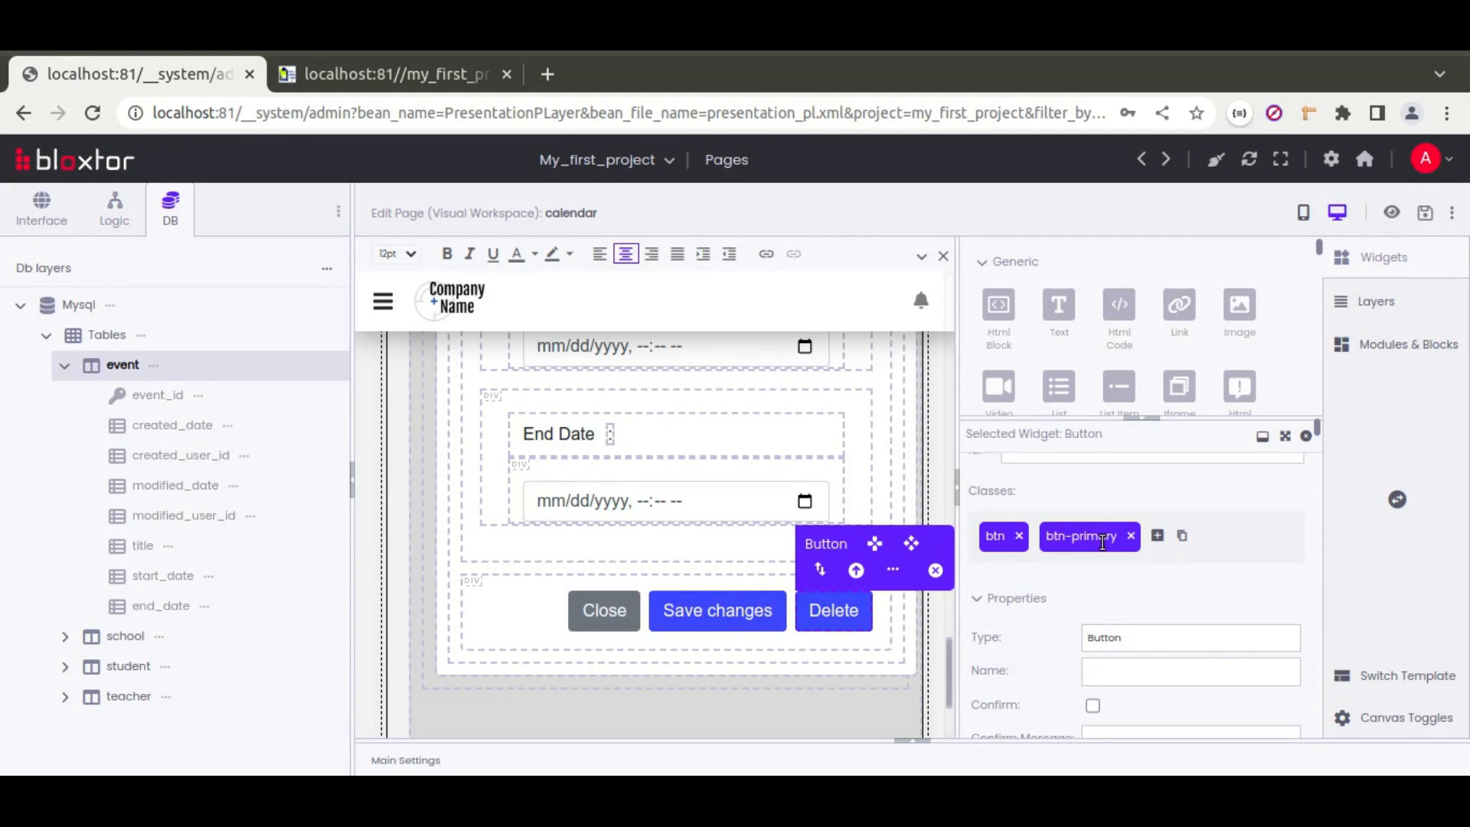
{"action": "double_click", "coordinate": [1103, 542]}
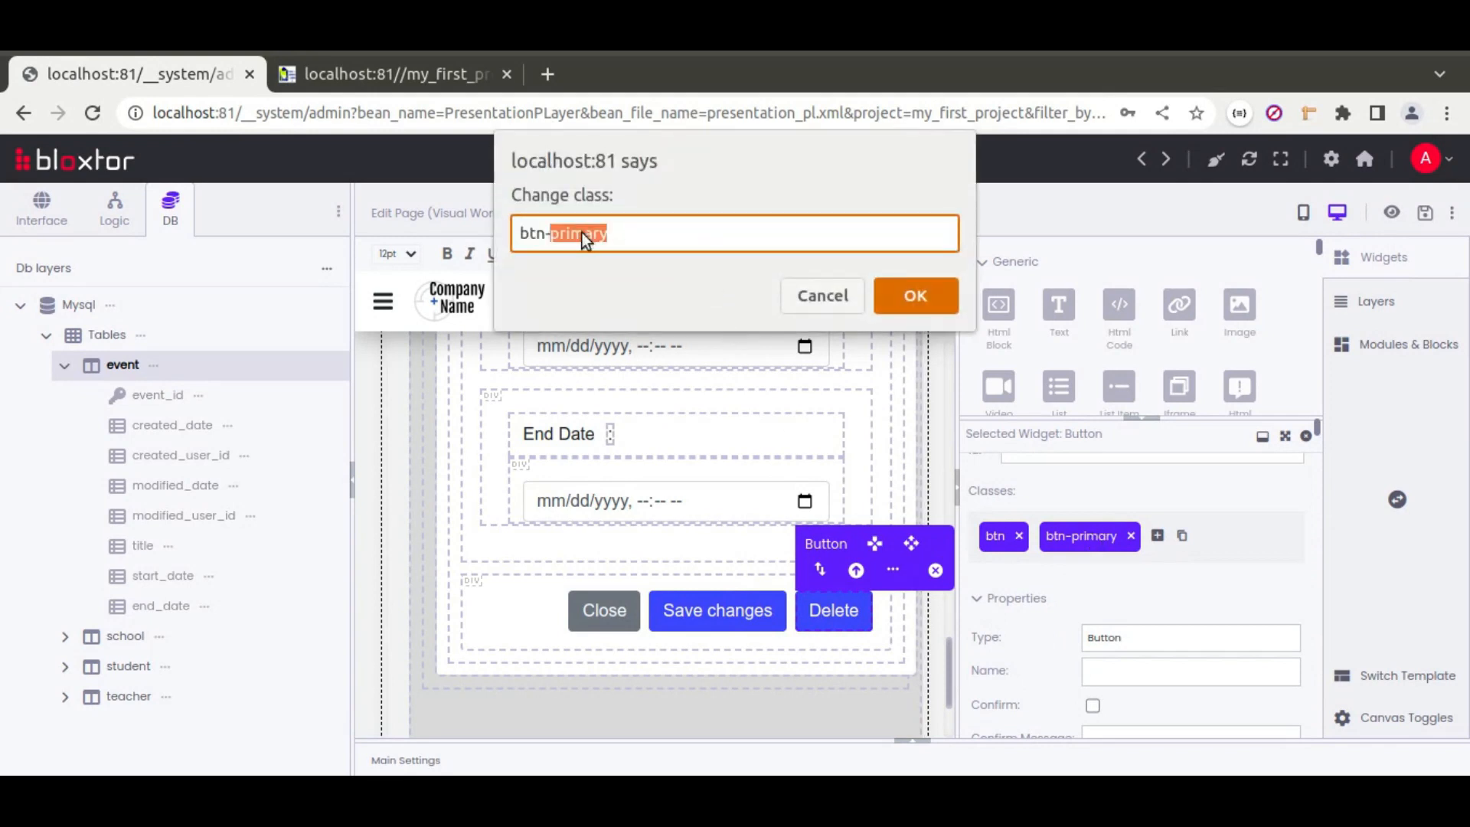
{"action": "key", "text": "Return"}
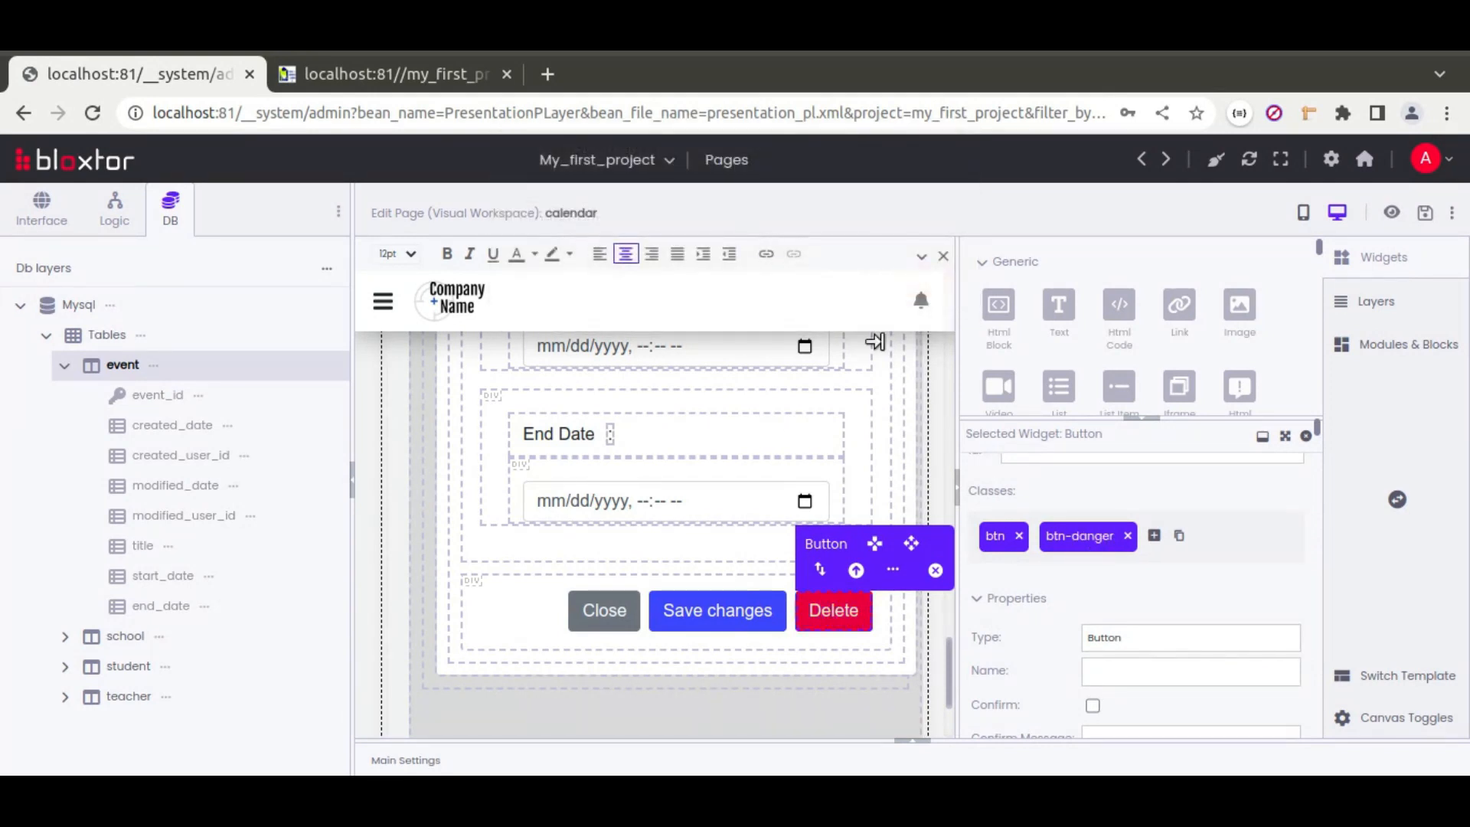
- Add the class ms-auto to the Delete button
{"action": "left_click", "coordinate": [1154, 538]}
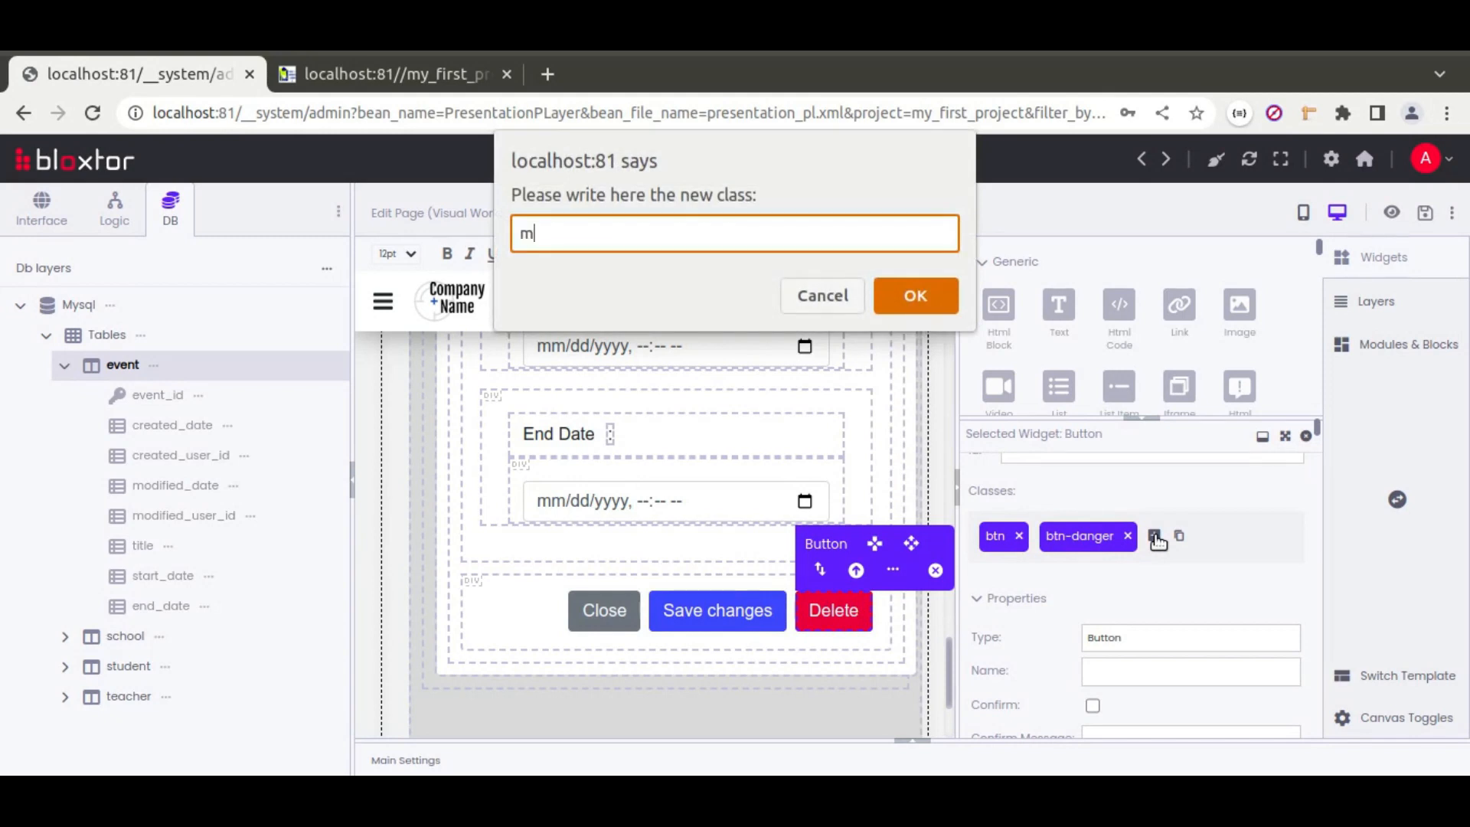
{"action": "type", "text": "ms-auto"}
{"action": "key", "text": "Return"}
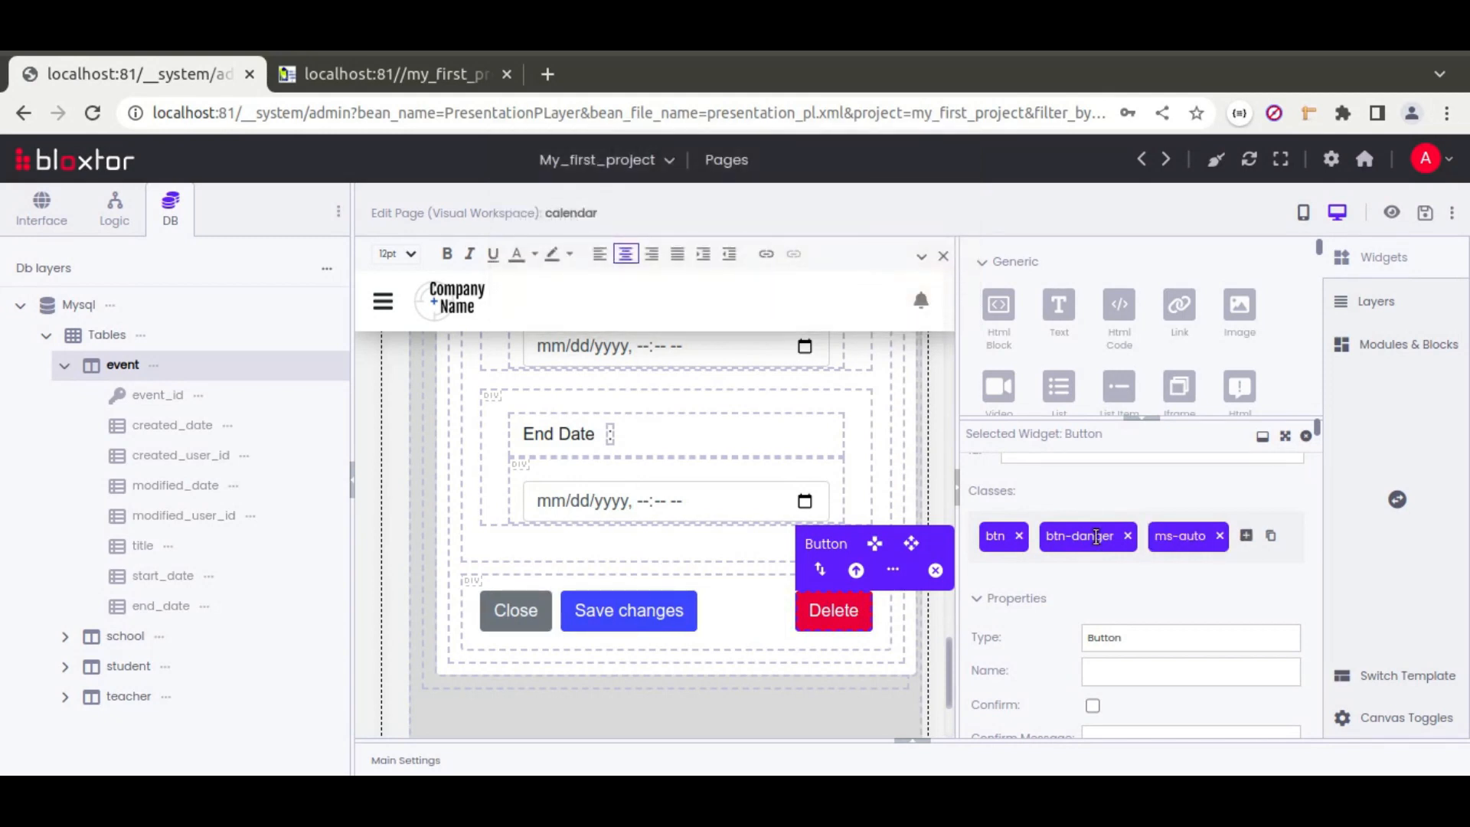
- Move the Delete button ahead of Close in the popup footer and change its ms-auto class to me-auto
{"action": "left_click", "coordinate": [847, 570]}
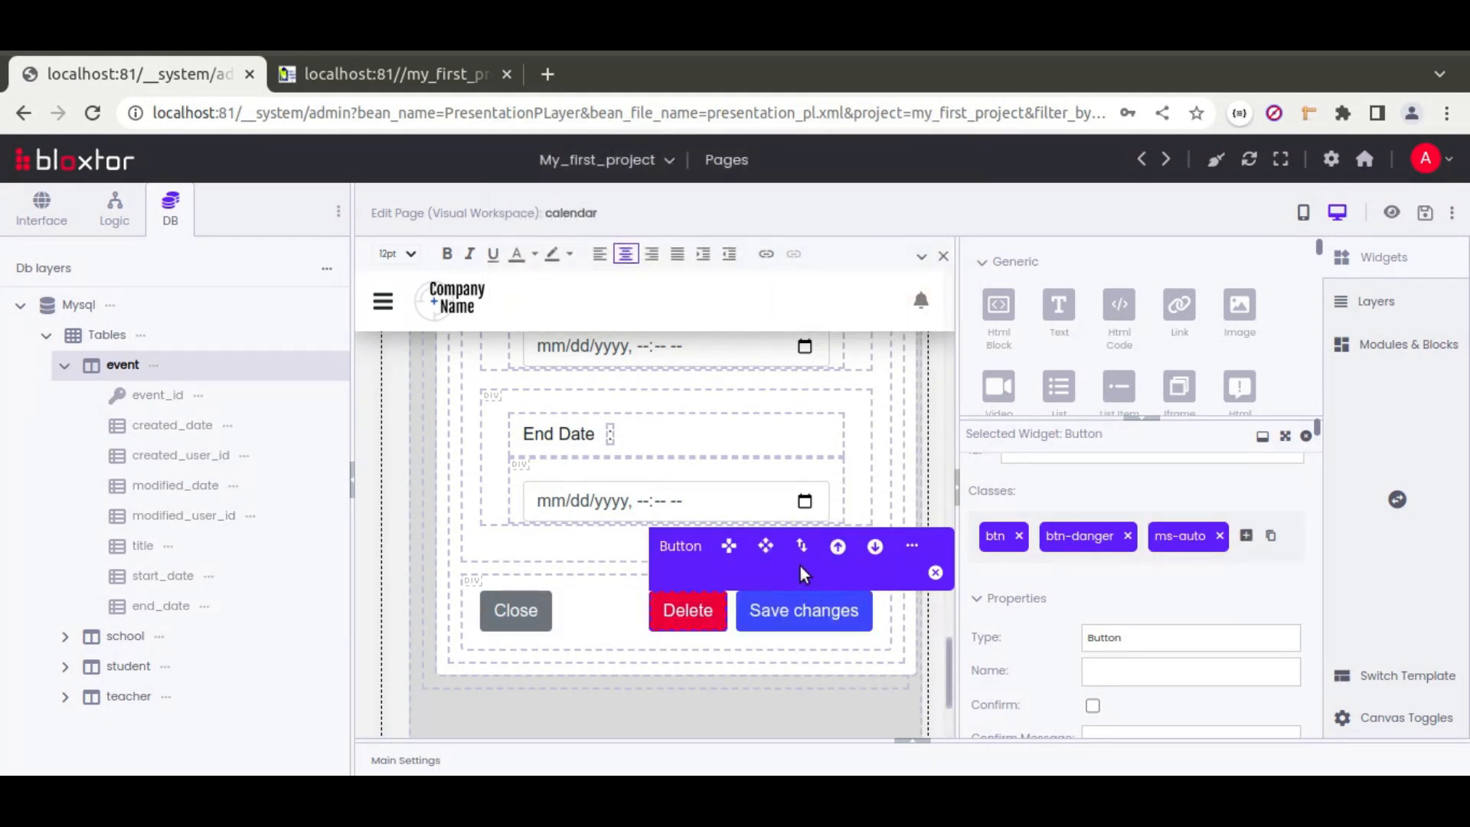
{"action": "left_click", "coordinate": [836, 550]}
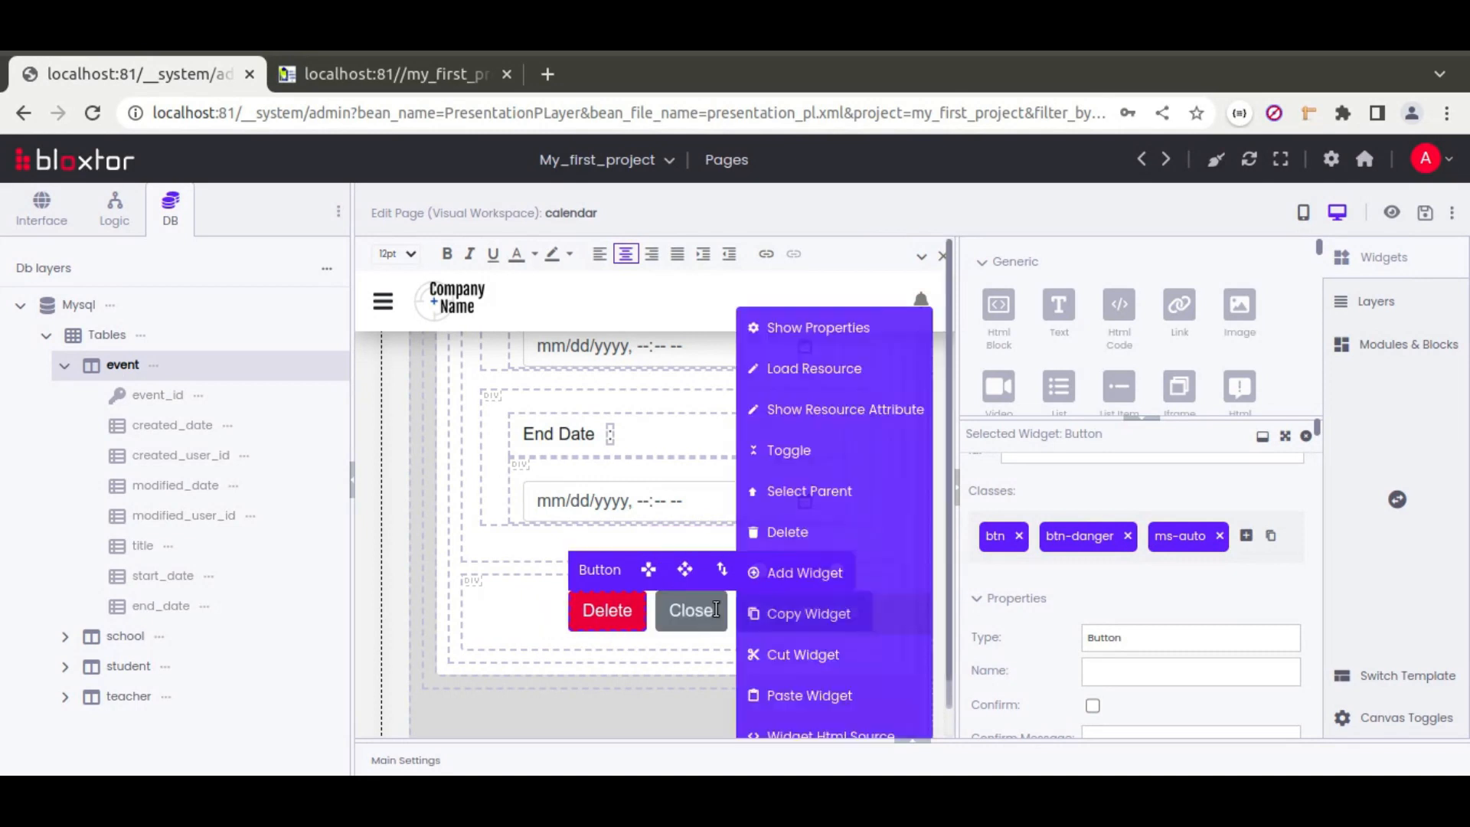
{"action": "left_click", "coordinate": [1164, 539]}
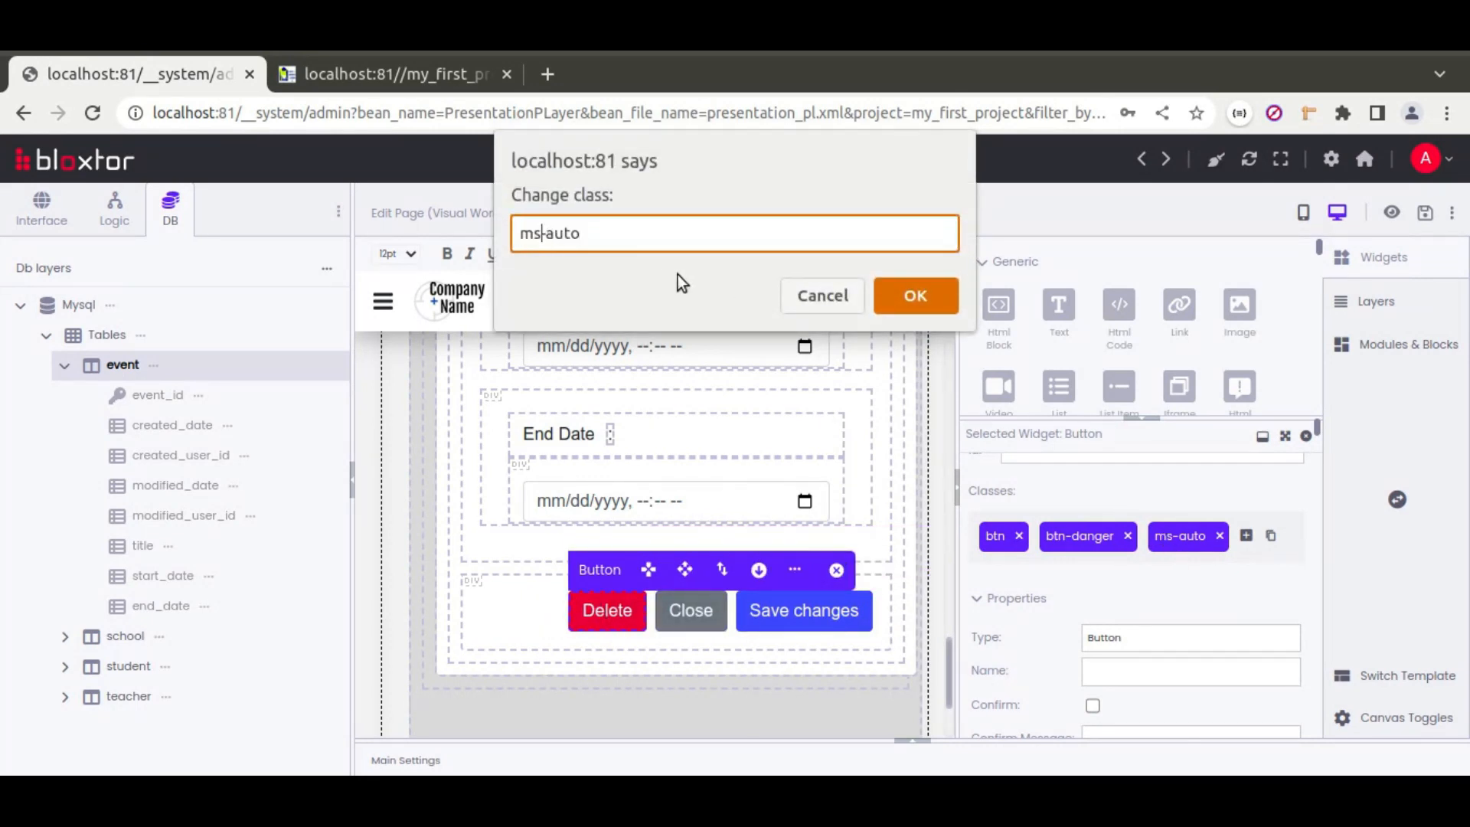
{"action": "key", "text": "BackSpace"}
{"action": "type", "text": "e"}
{"action": "key", "text": "Return"}
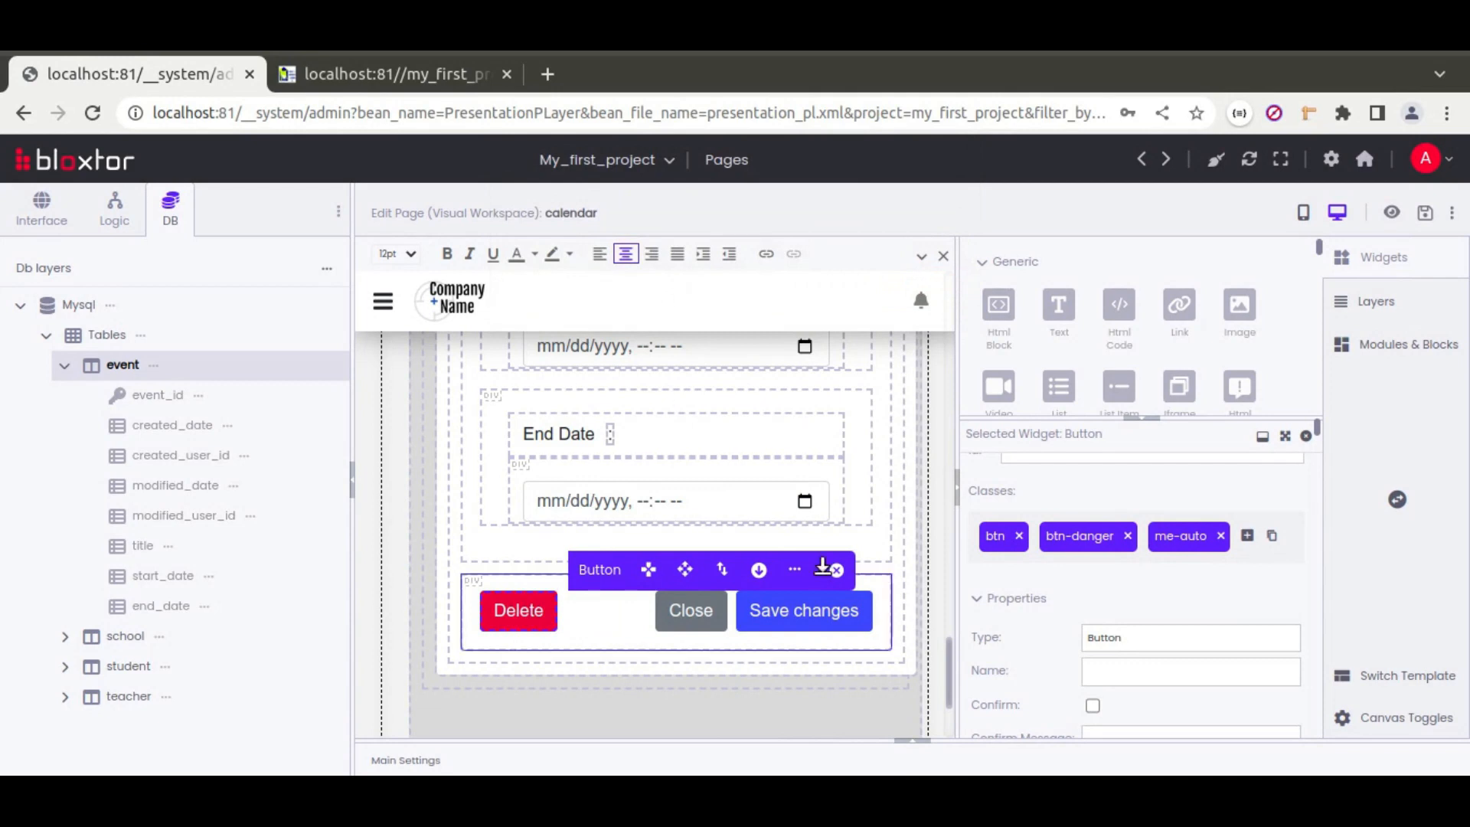
- Change the Delete button's On Click event to the removeResourceItem trigger
{"action": "scroll", "coordinate": [982, 595], "scroll_direction": "down", "scroll_amount": 5}
{"action": "scroll", "coordinate": [982, 596], "scroll_direction": "down", "scroll_amount": 10}
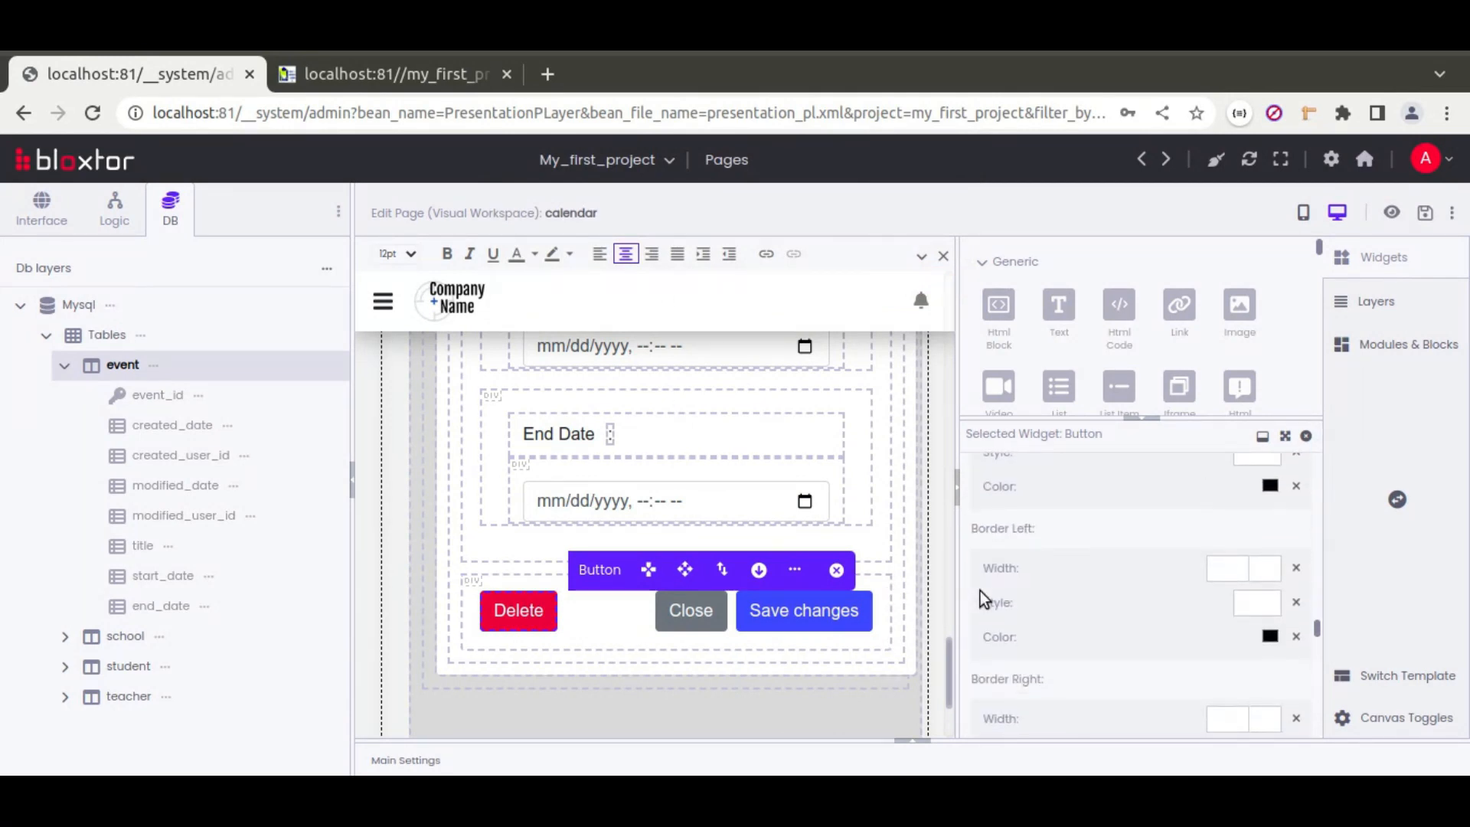
{"action": "scroll", "coordinate": [982, 595], "scroll_direction": "down", "scroll_amount": 10}
{"action": "scroll", "coordinate": [982, 596], "scroll_direction": "up", "scroll_amount": 2}
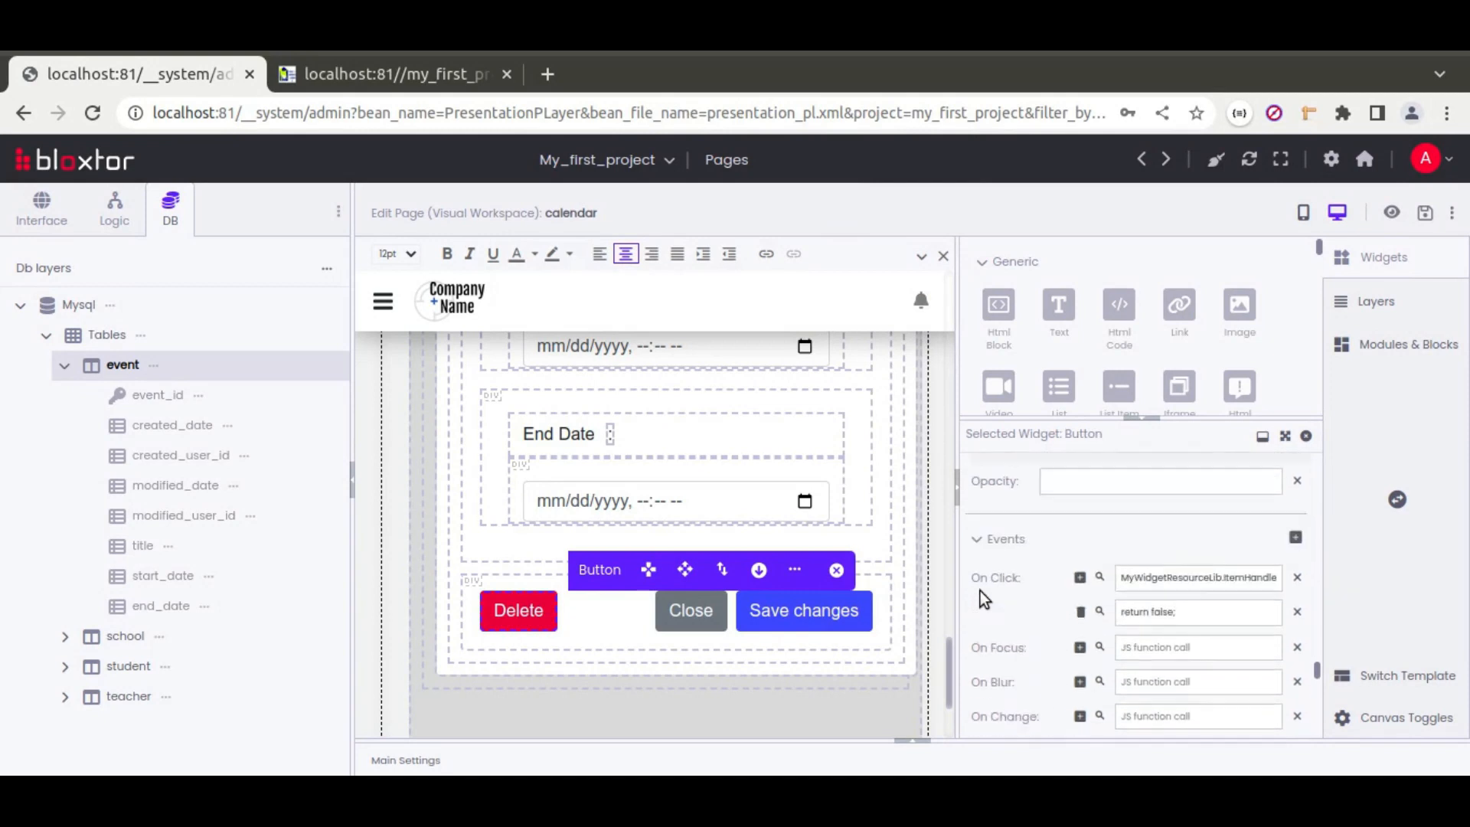
{"action": "left_click", "coordinate": [1101, 583]}
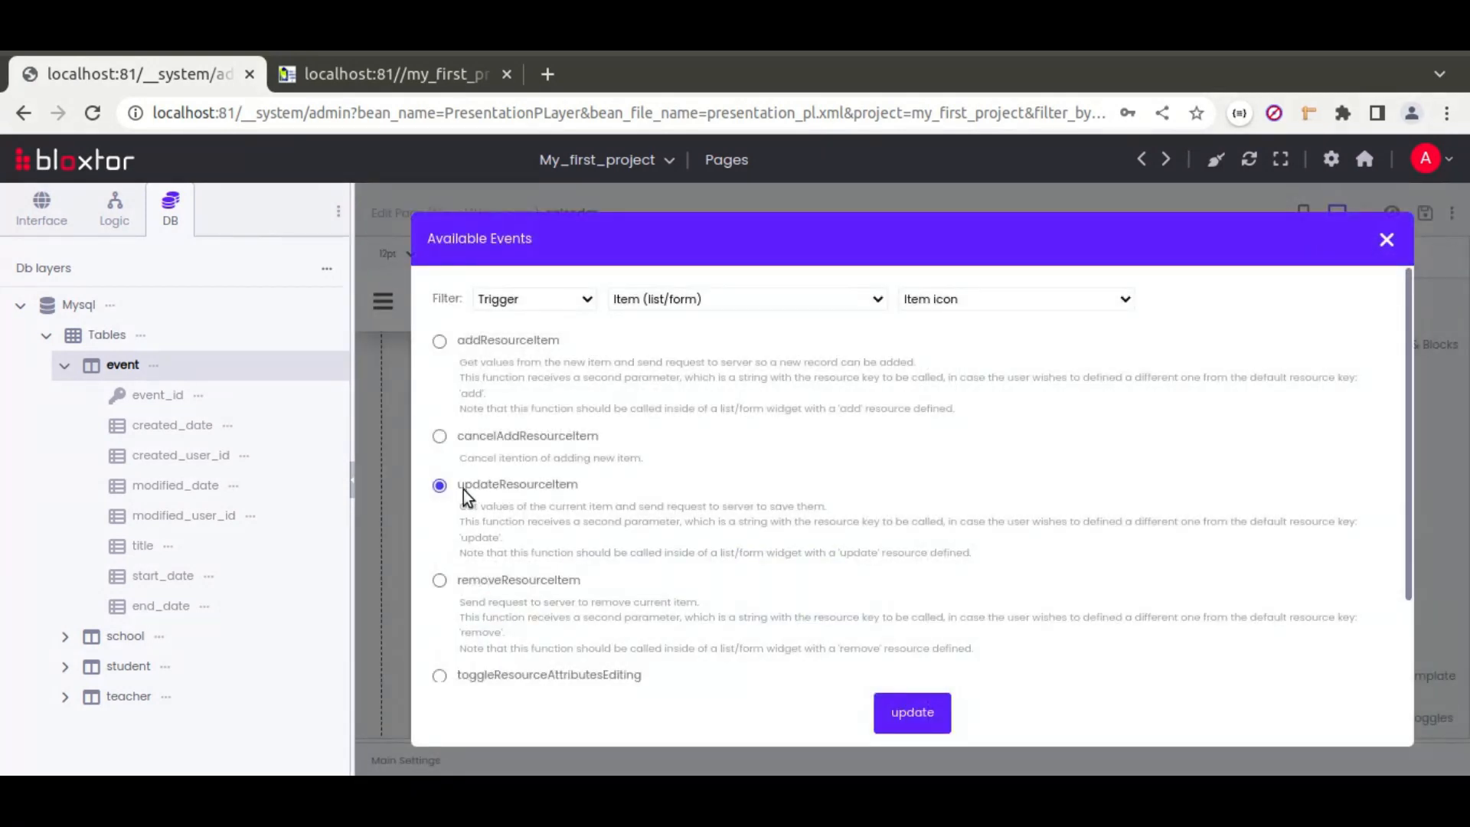
{"action": "left_click", "coordinate": [442, 581]}
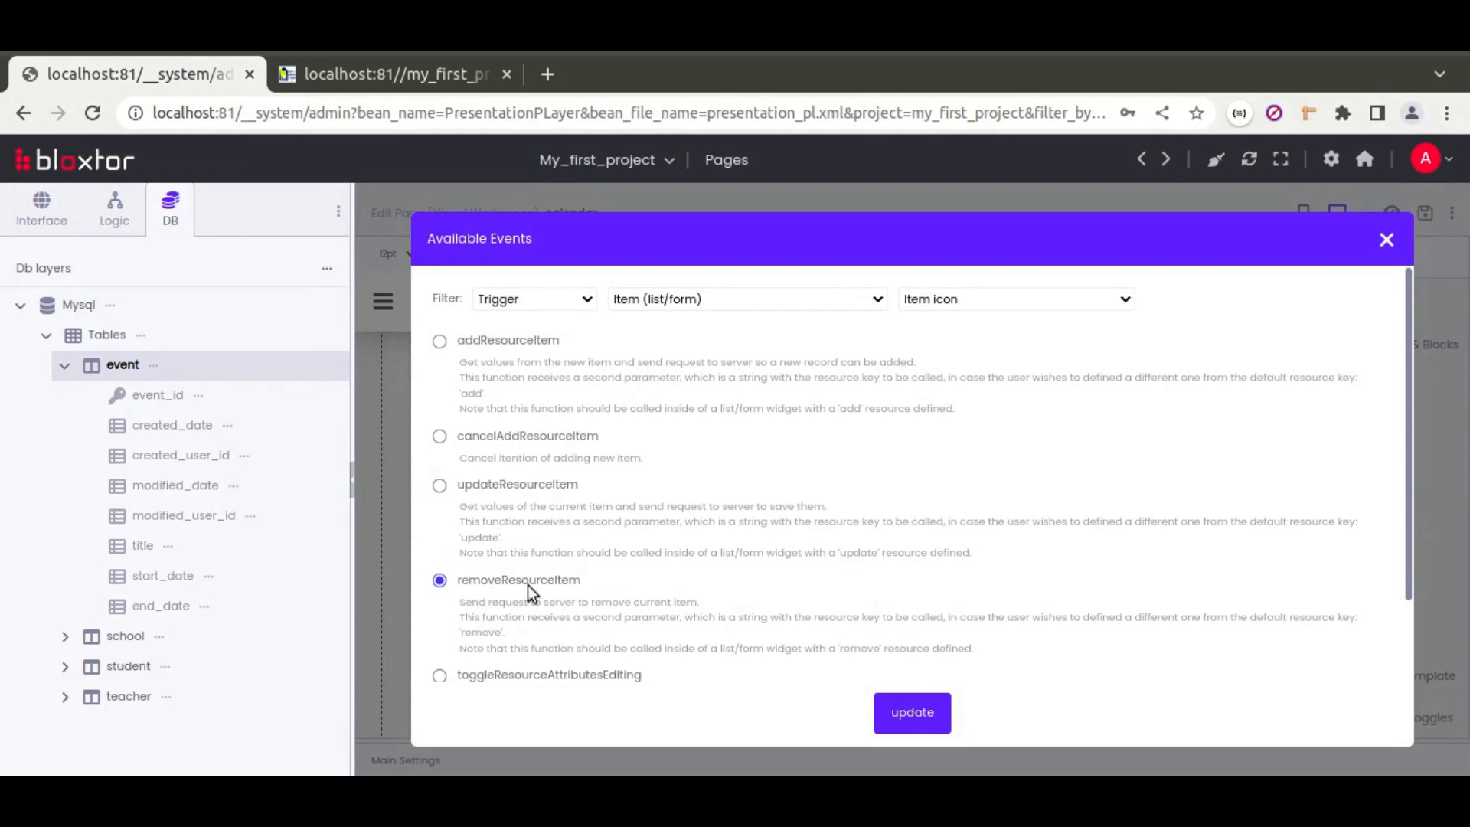
{"action": "left_click", "coordinate": [913, 713]}
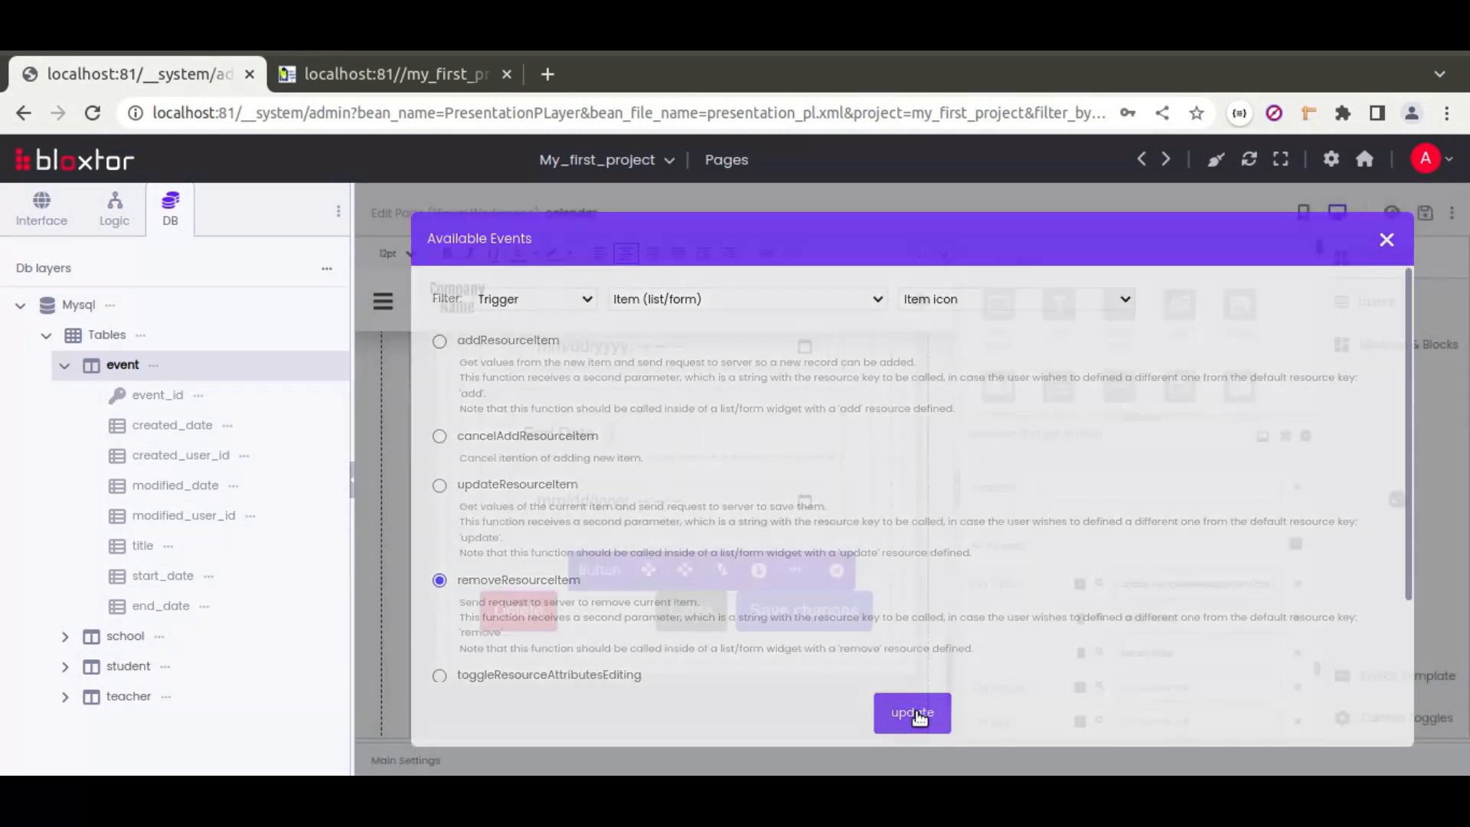
{"action": "left_click", "coordinate": [1081, 653]}
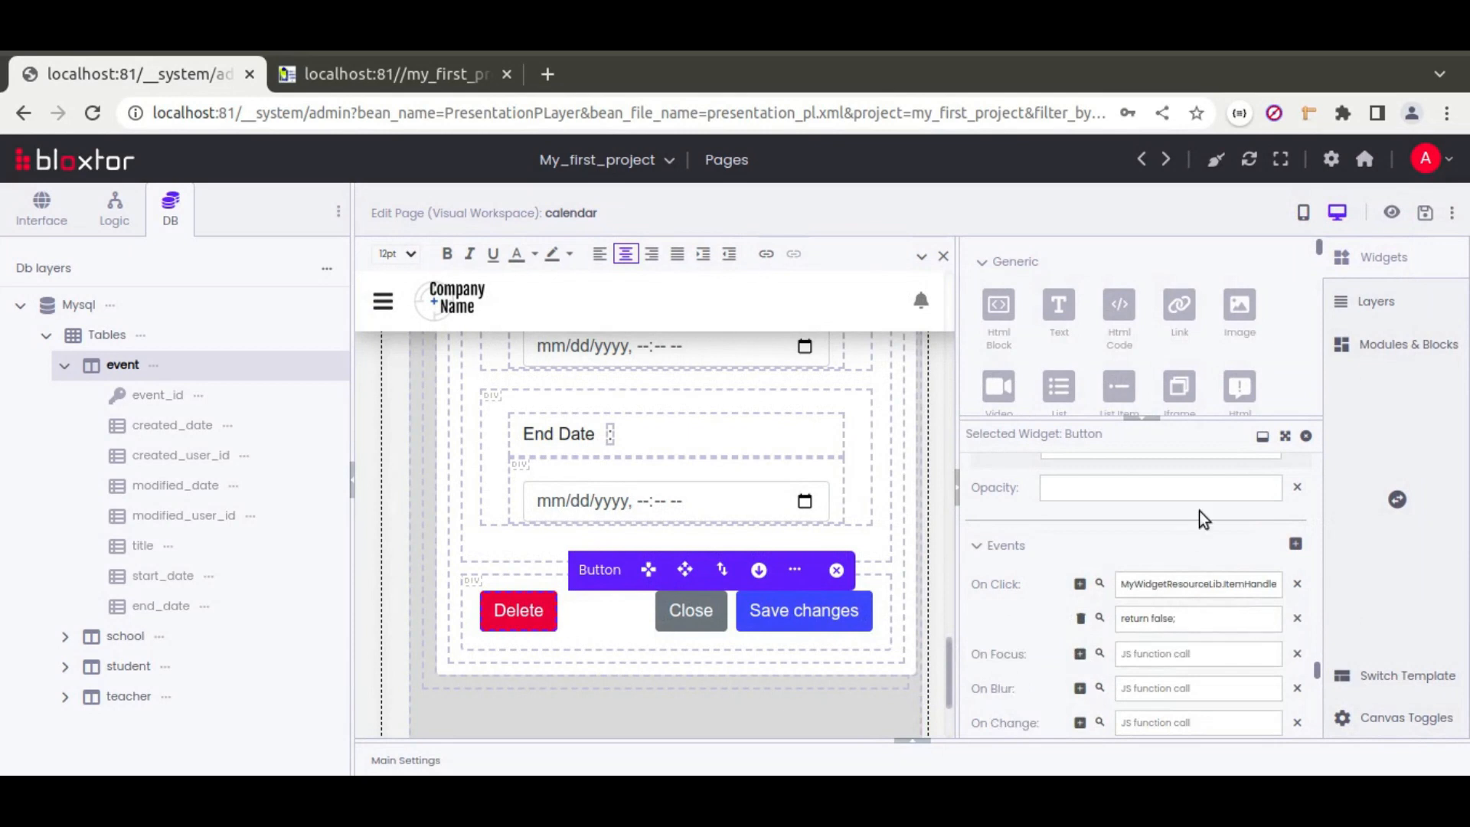
- Give the Edit Event form a new remove resource based on the event table with the query type Remove a record
{"action": "left_click", "coordinate": [453, 532]}
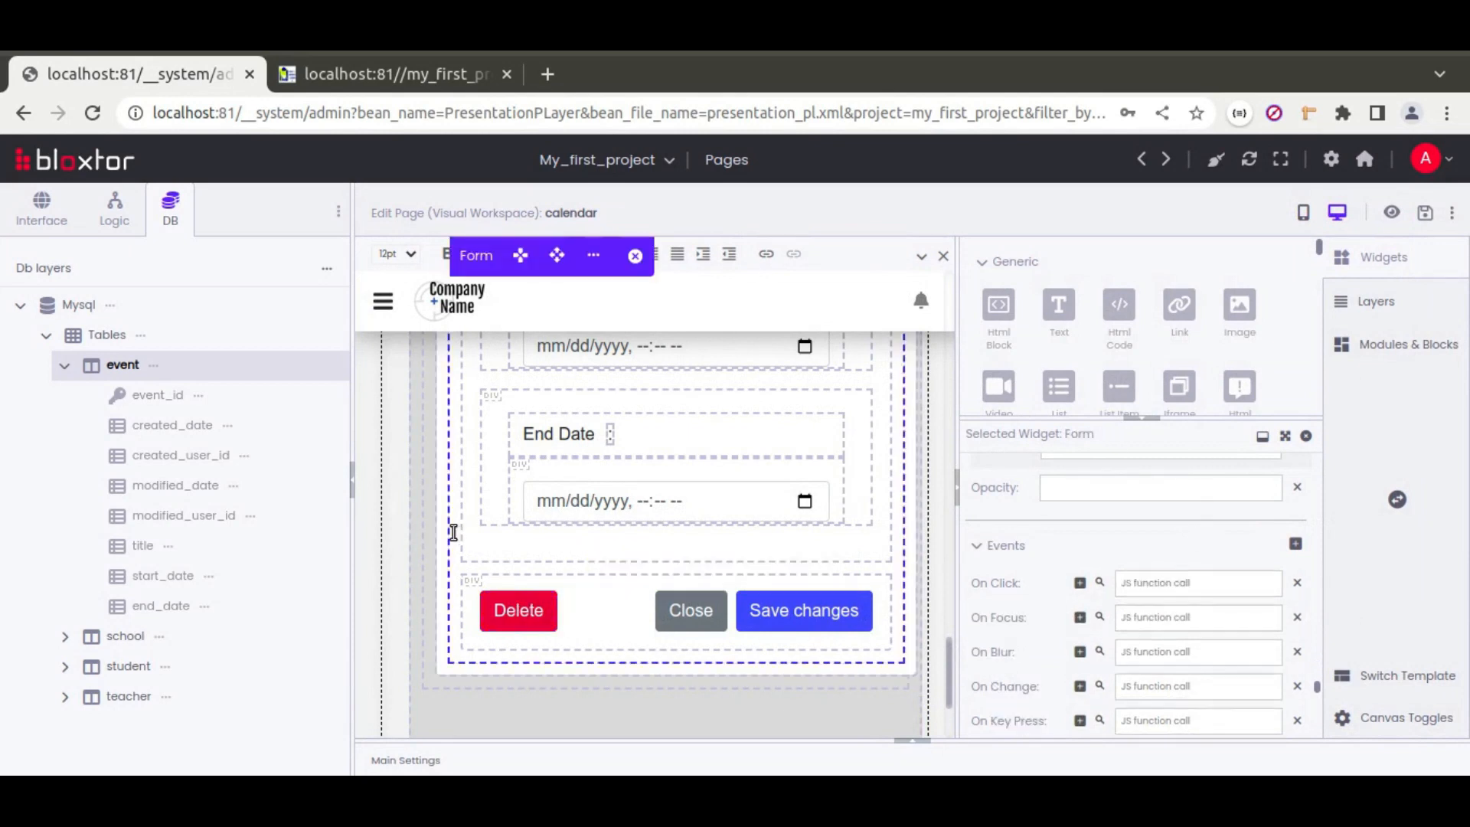
{"action": "scroll", "coordinate": [1014, 615], "scroll_direction": "up", "scroll_amount": 15}
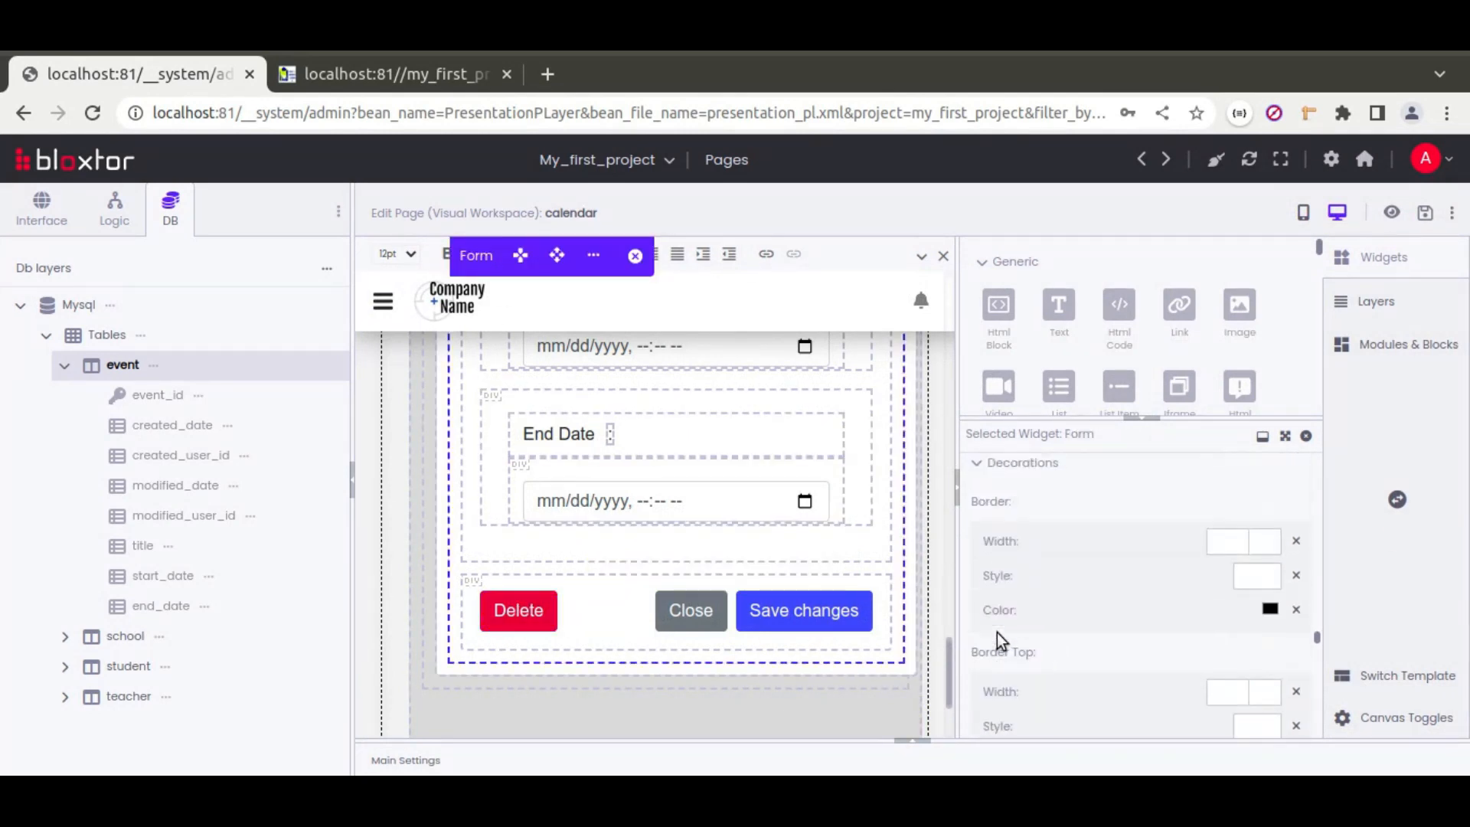
{"action": "scroll", "coordinate": [999, 639], "scroll_direction": "down", "scroll_amount": 10}
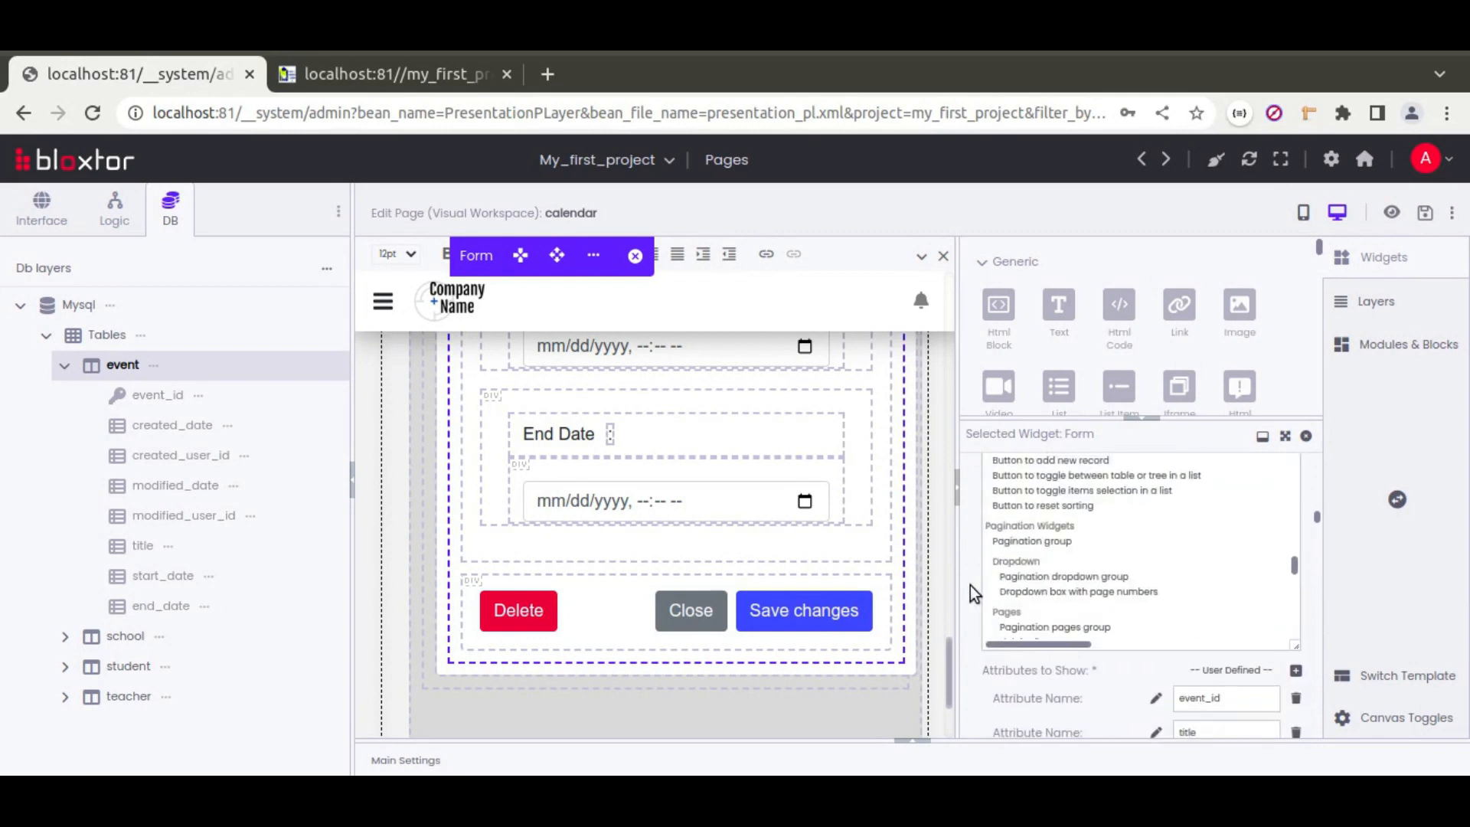
{"action": "scroll", "coordinate": [984, 574], "scroll_direction": "up", "scroll_amount": 2}
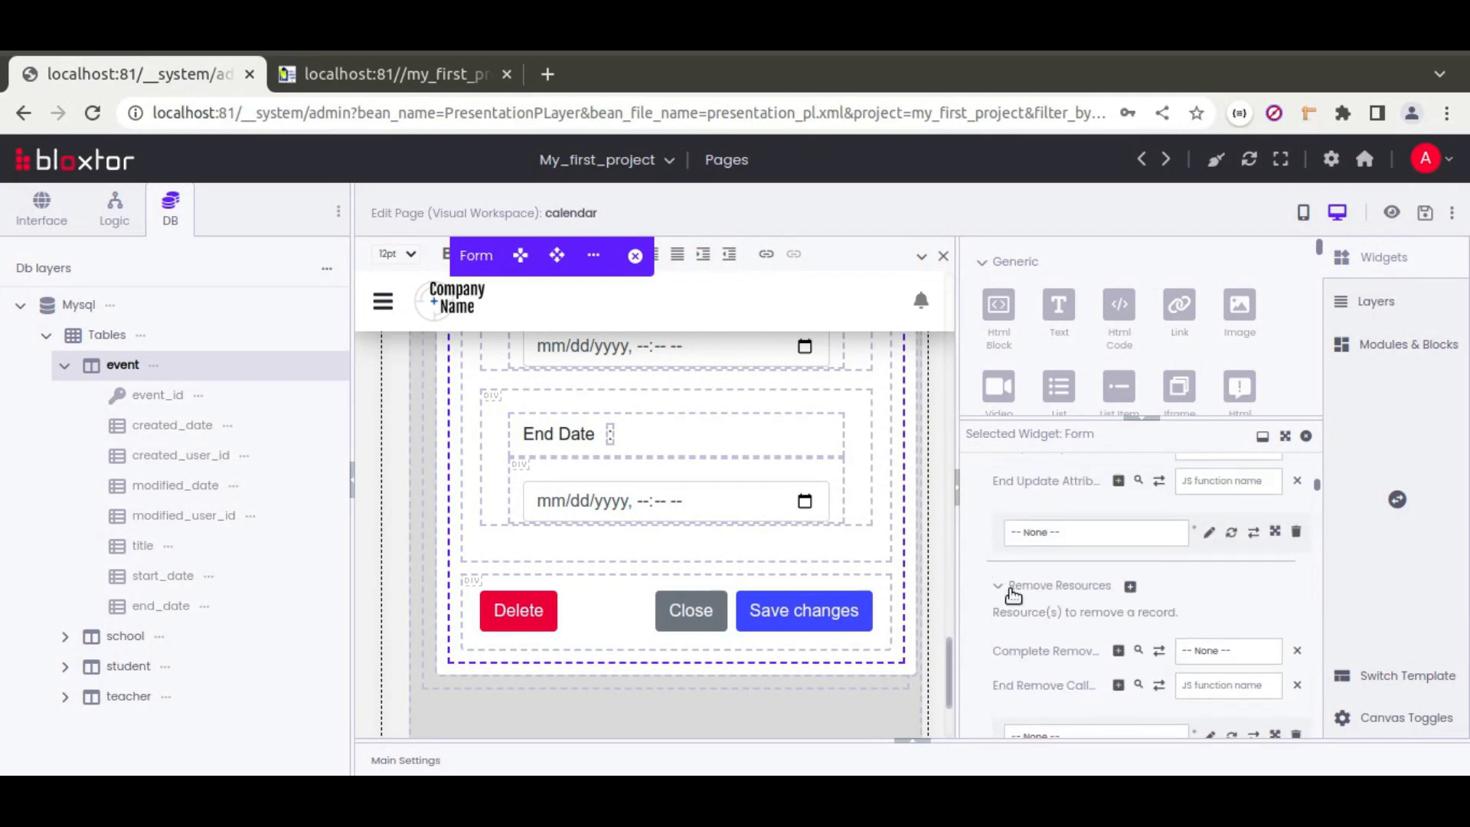
{"action": "scroll", "coordinate": [1036, 604], "scroll_direction": "down", "scroll_amount": 3}
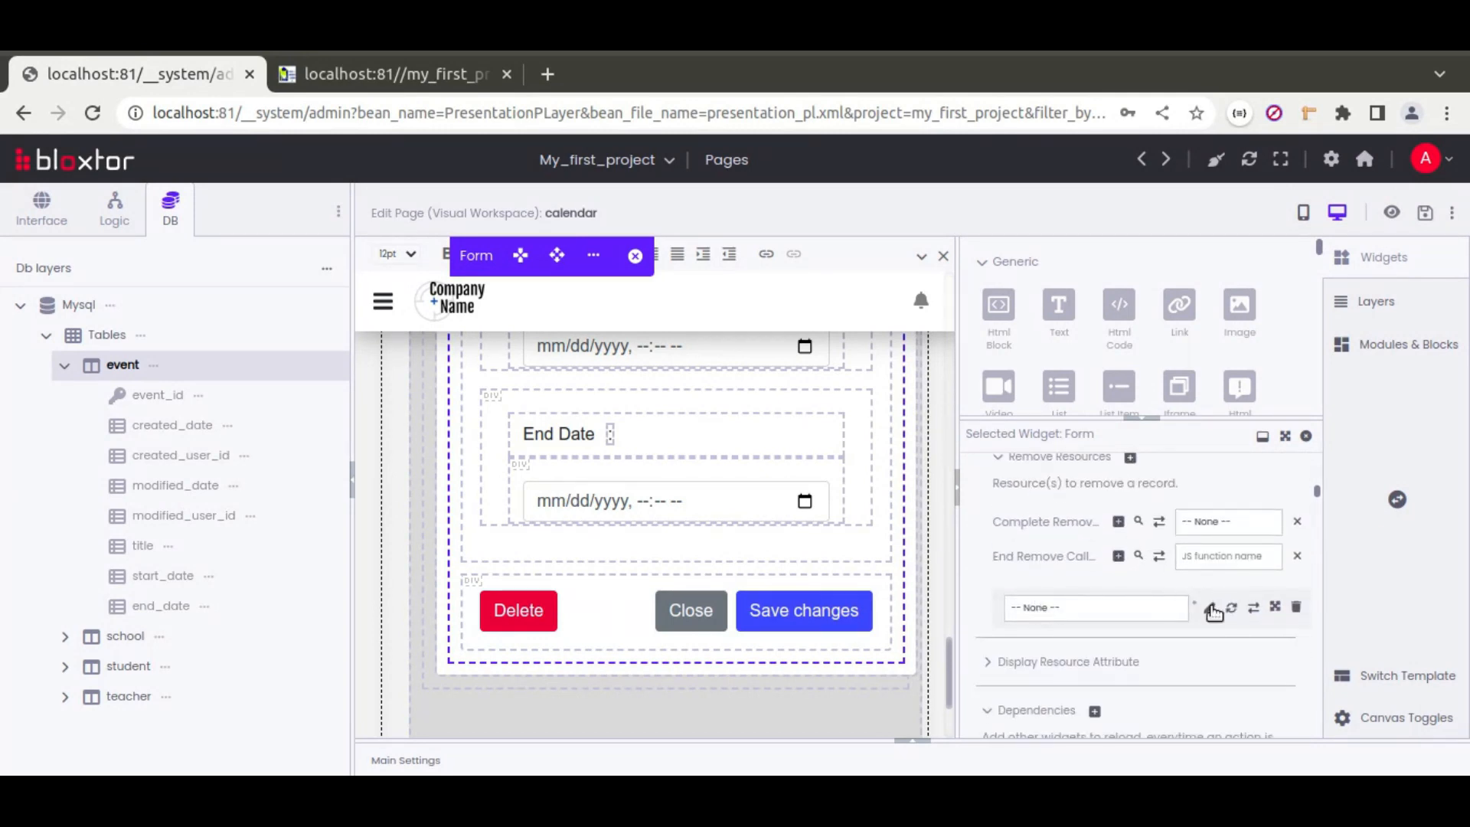
{"action": "left_click", "coordinate": [1209, 608]}
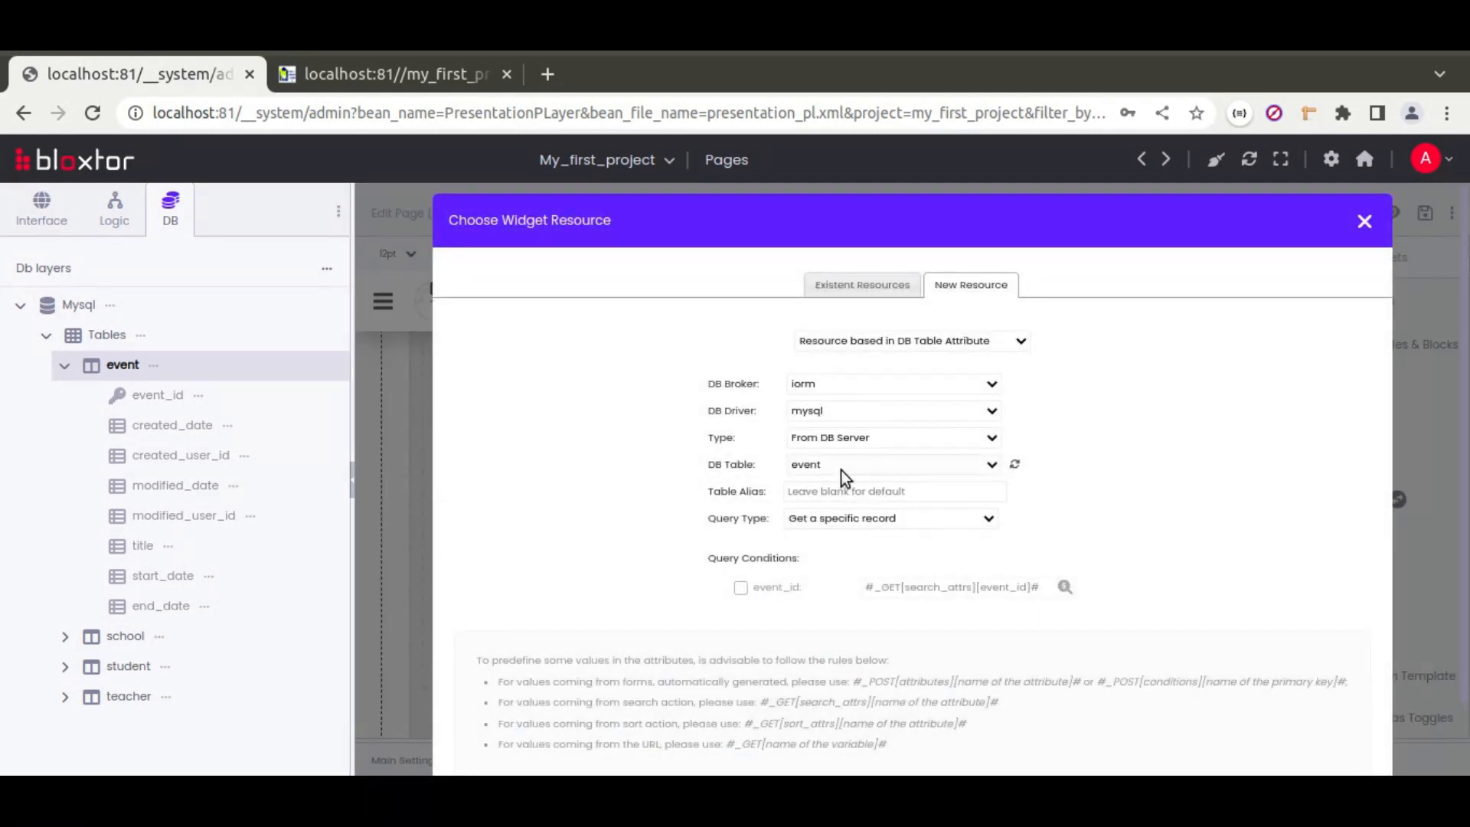
{"action": "left_click", "coordinate": [937, 519]}
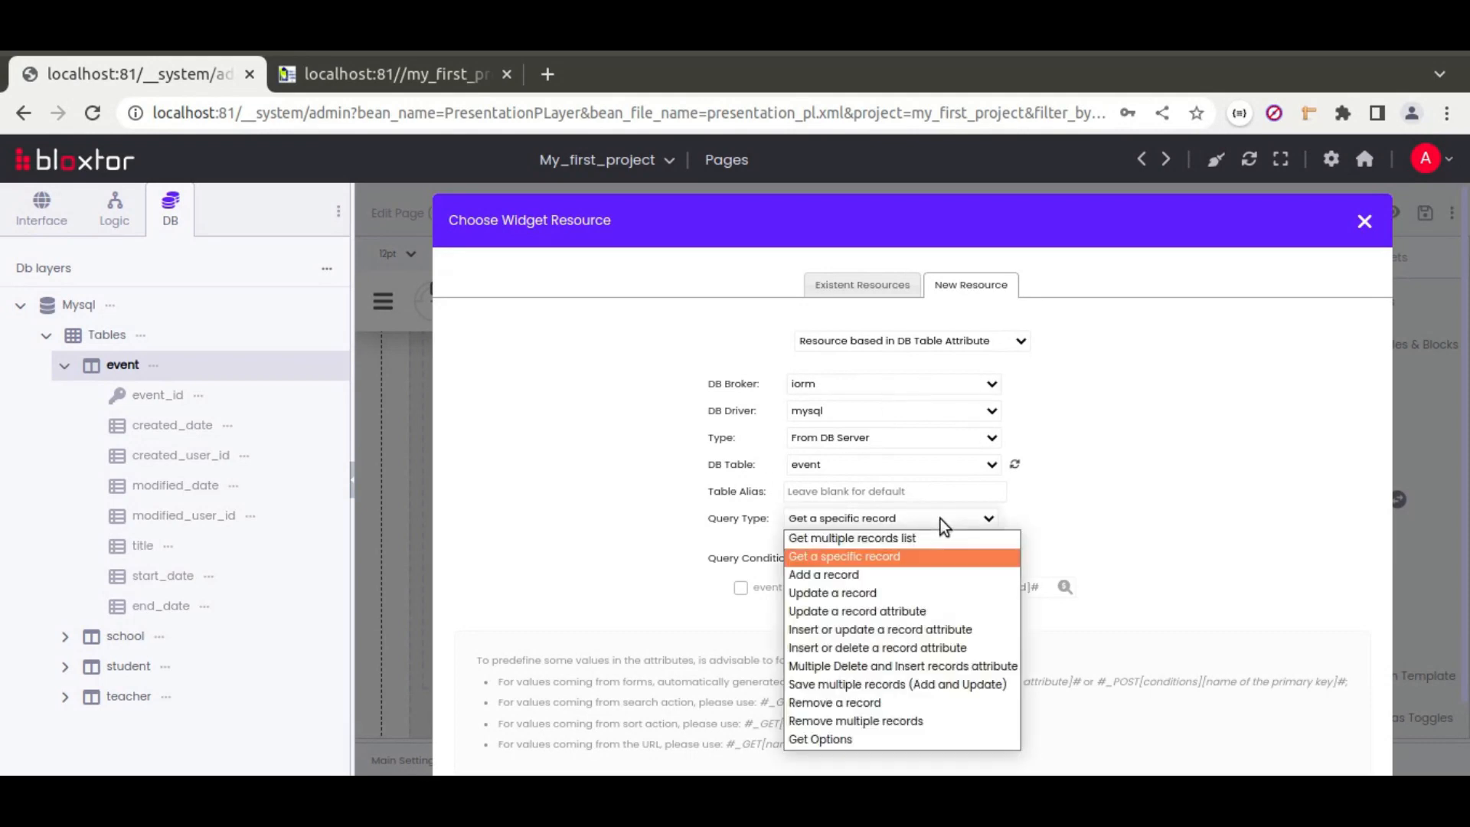
{"action": "left_click", "coordinate": [836, 702]}
{"action": "left_click", "coordinate": [913, 747]}
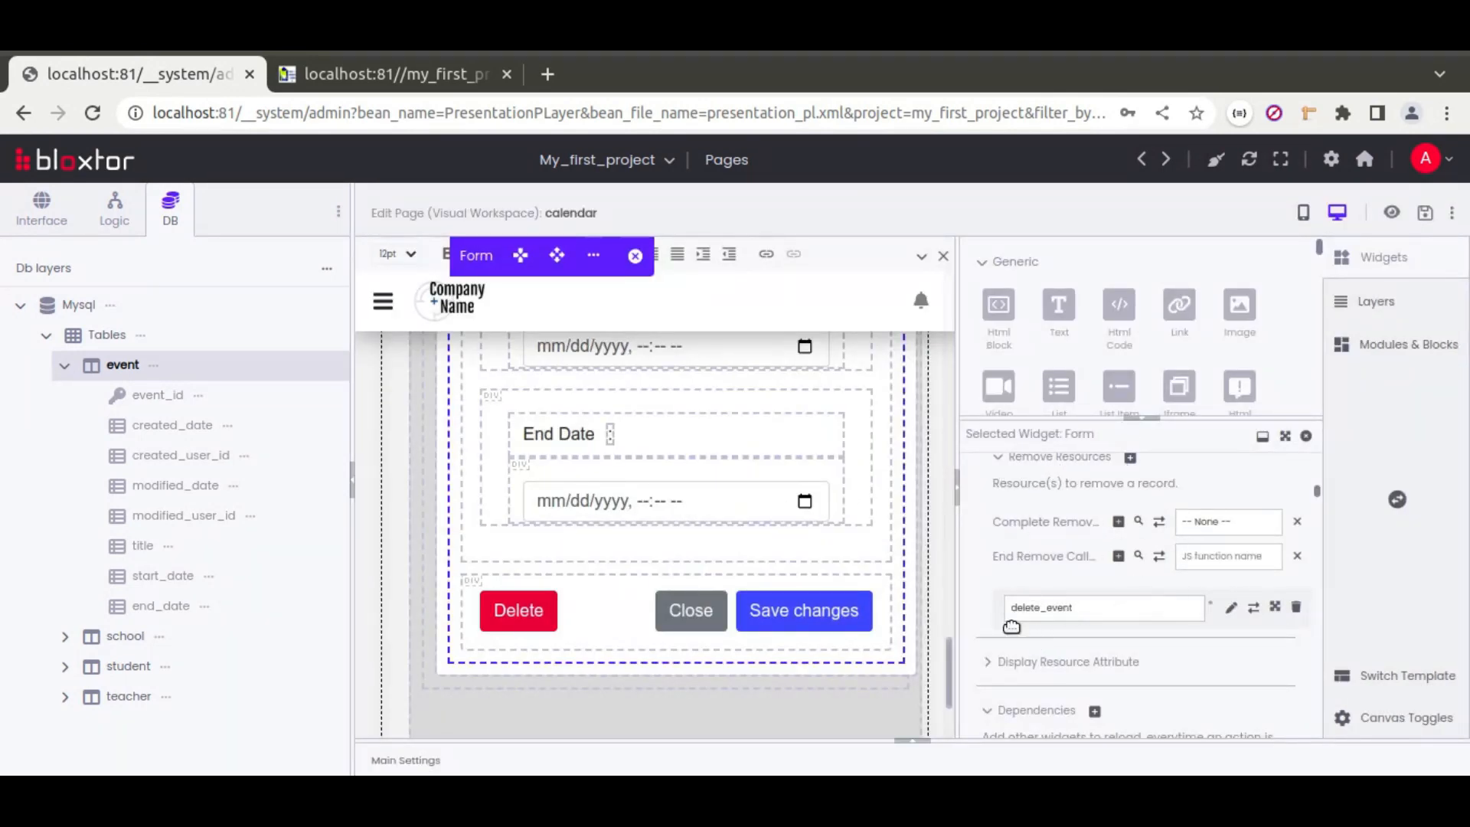
- Set the form's complete remove callback to closeParentPopup and save the page
{"action": "left_click", "coordinate": [1241, 528]}
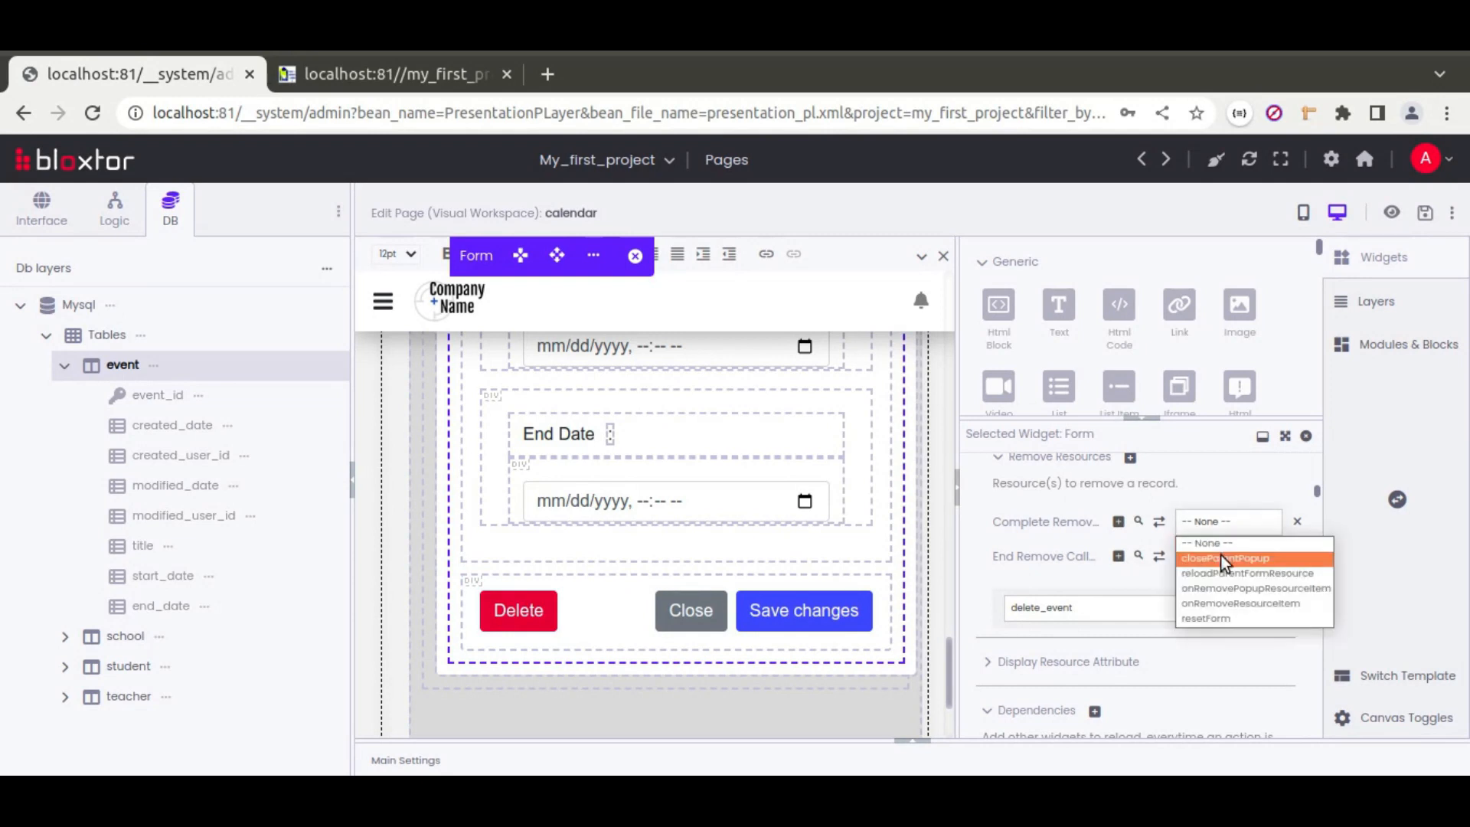
{"action": "left_click", "coordinate": [1226, 565]}
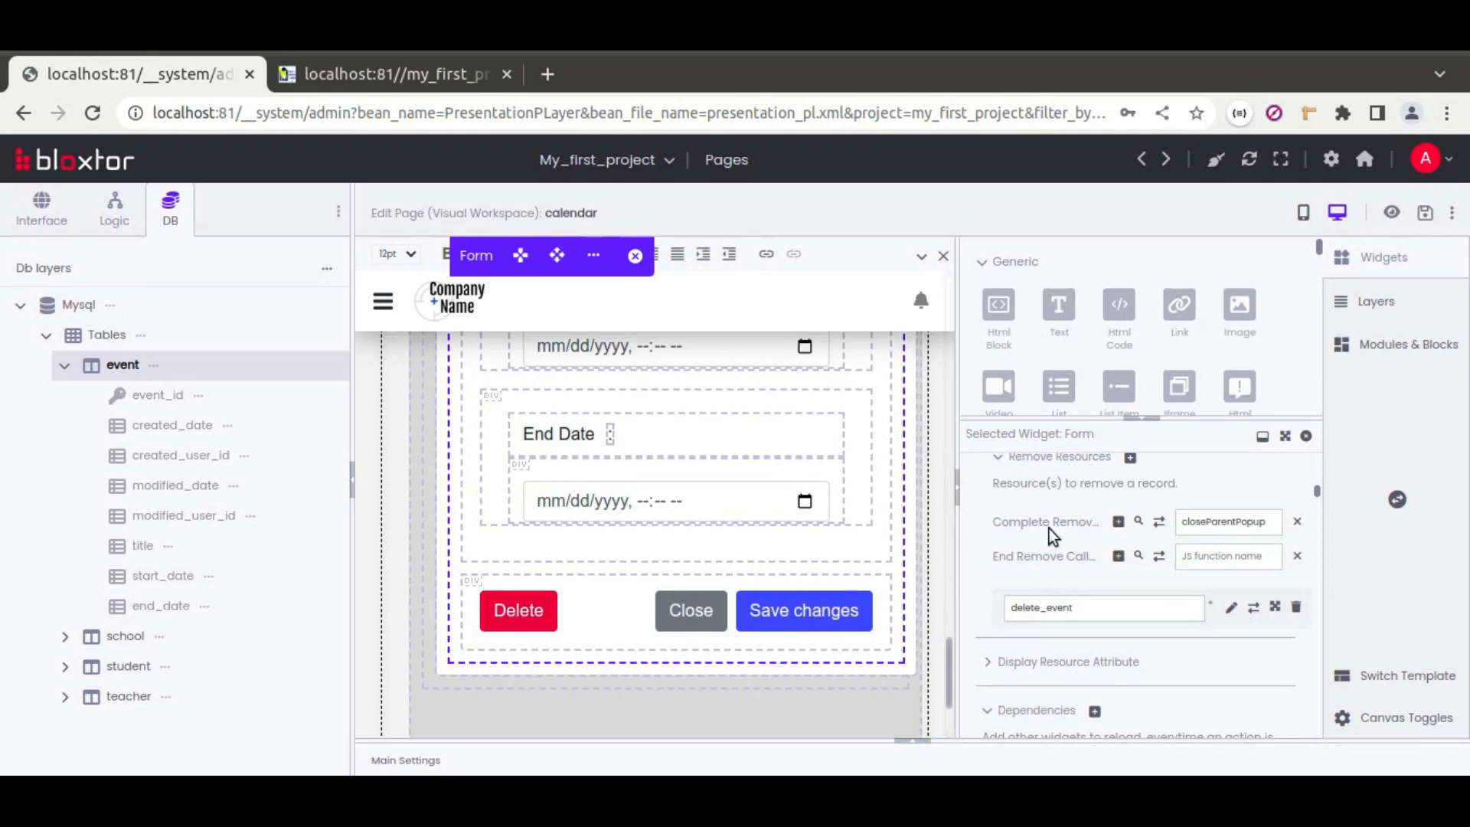
{"action": "left_click", "coordinate": [1424, 217]}
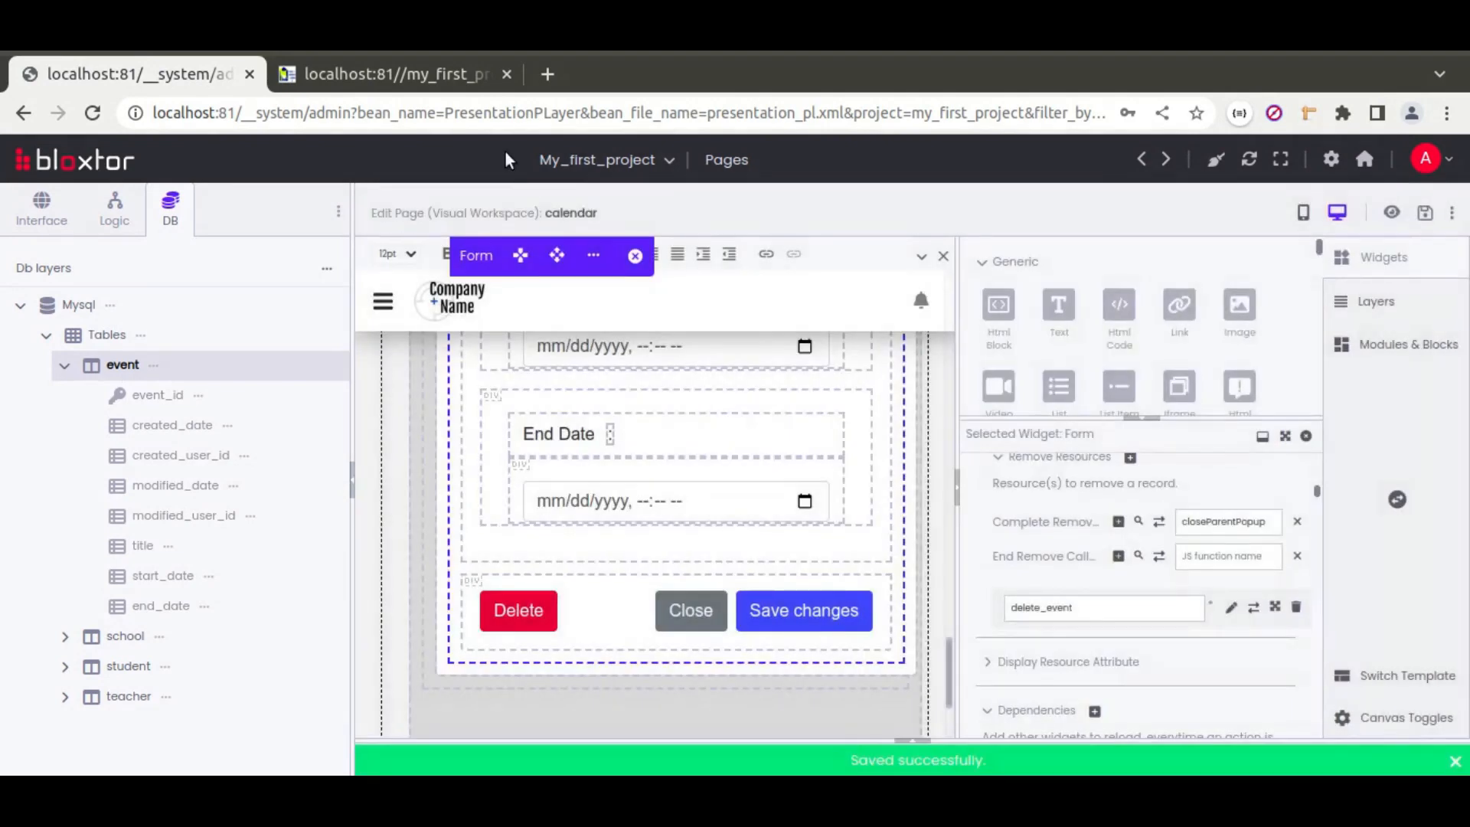
- Reload the live calendar page and delete Event S from its Edit Event popup
{"action": "left_click", "coordinate": [411, 76]}
{"action": "left_click", "coordinate": [95, 116]}
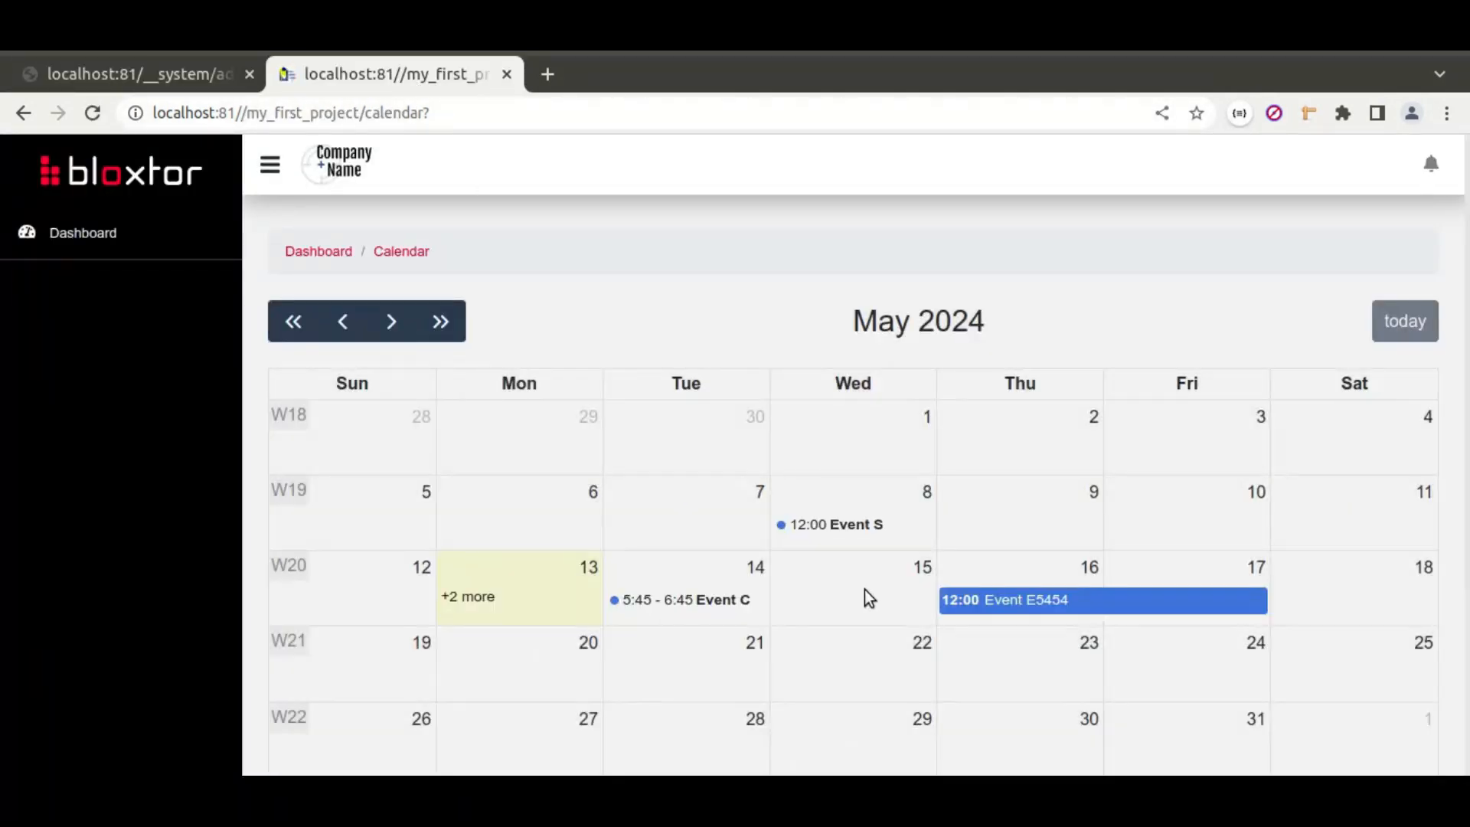
{"action": "left_click", "coordinate": [860, 526]}
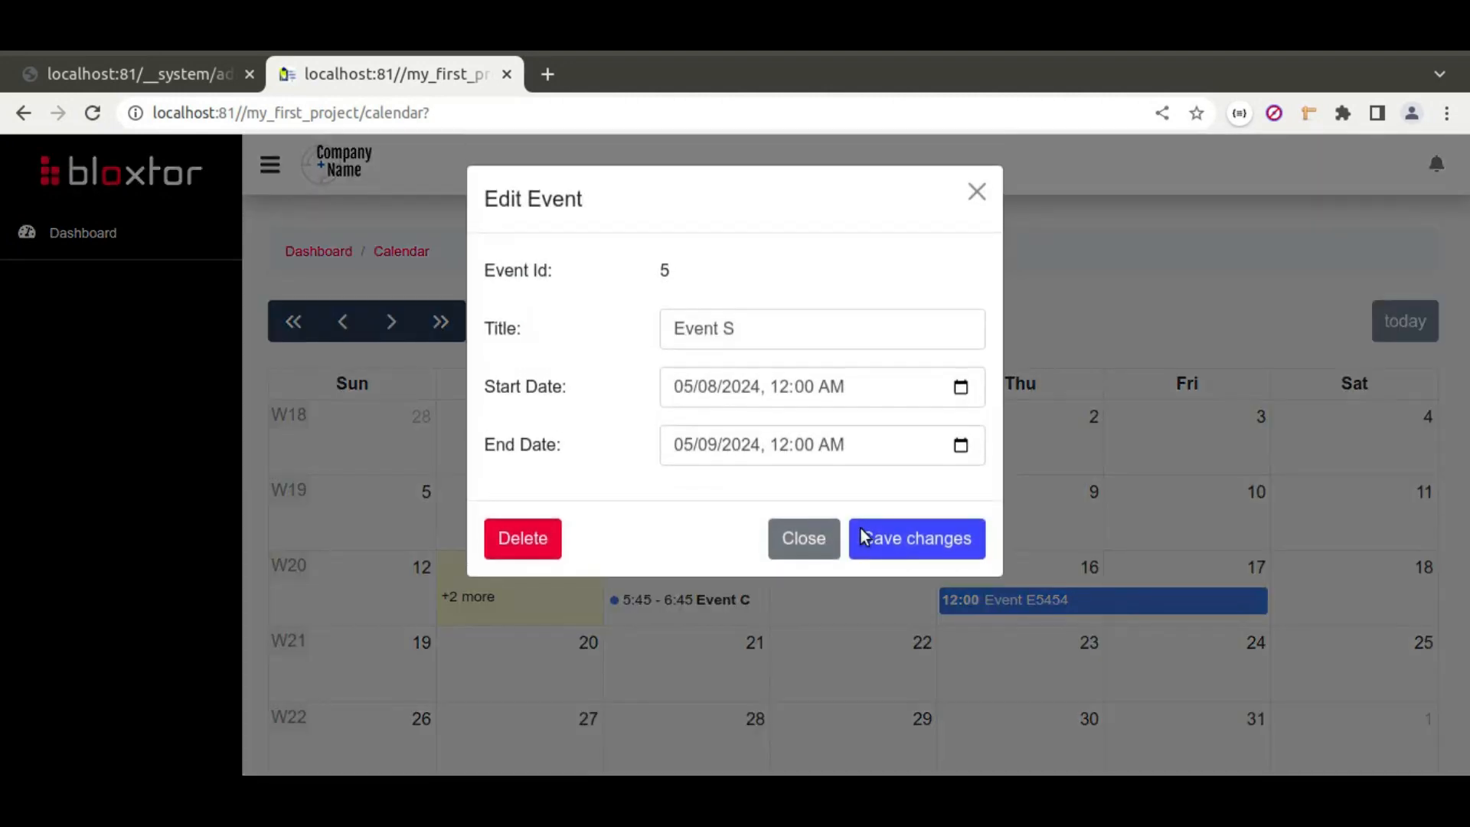
{"action": "left_click", "coordinate": [532, 541]}
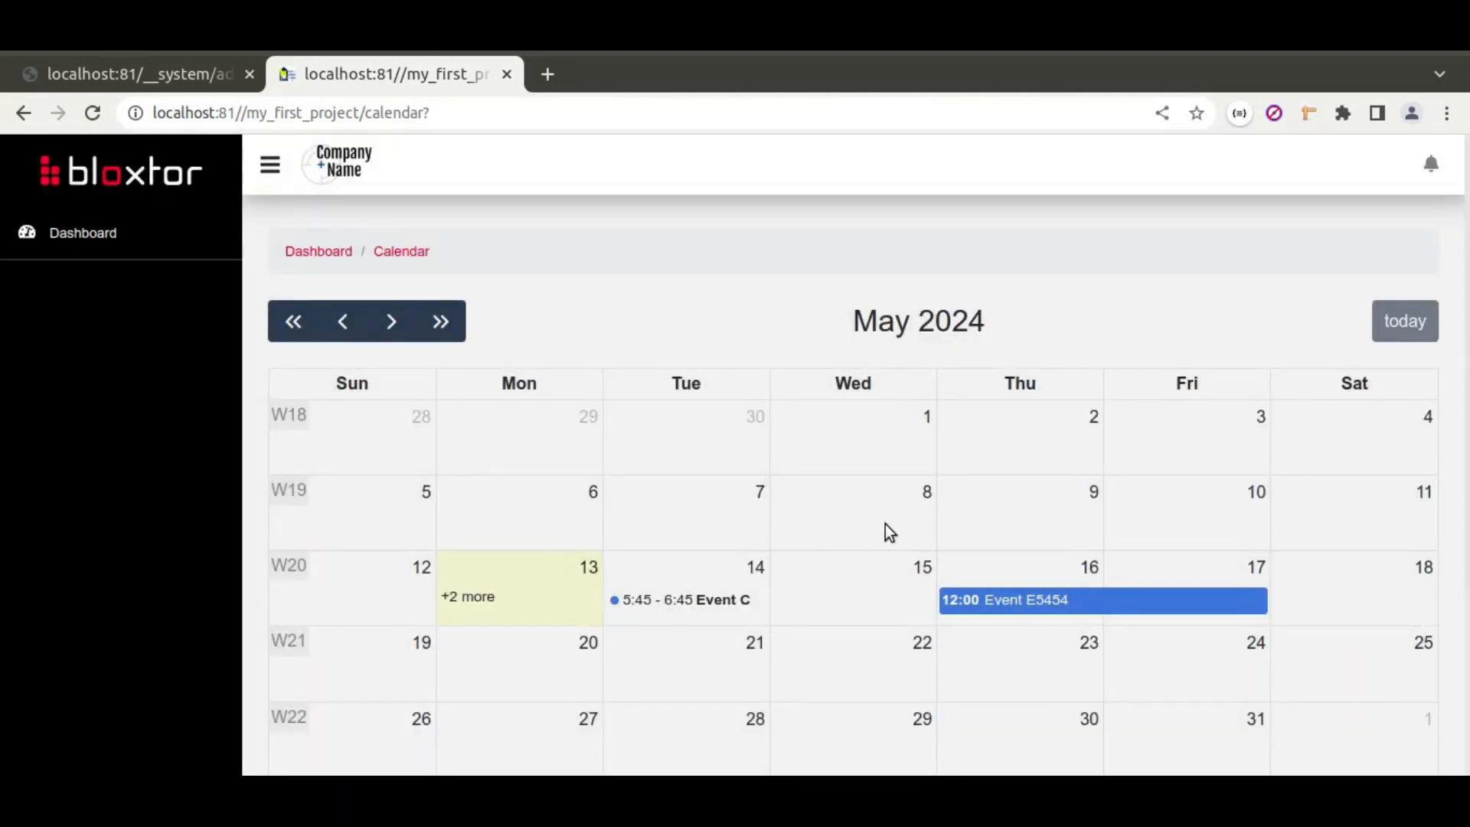
- In the page editor, give delete_event the confirmation message "Are you sure?", success message "Removed ok!" and error message "Error removing"
{"action": "left_click", "coordinate": [170, 74]}
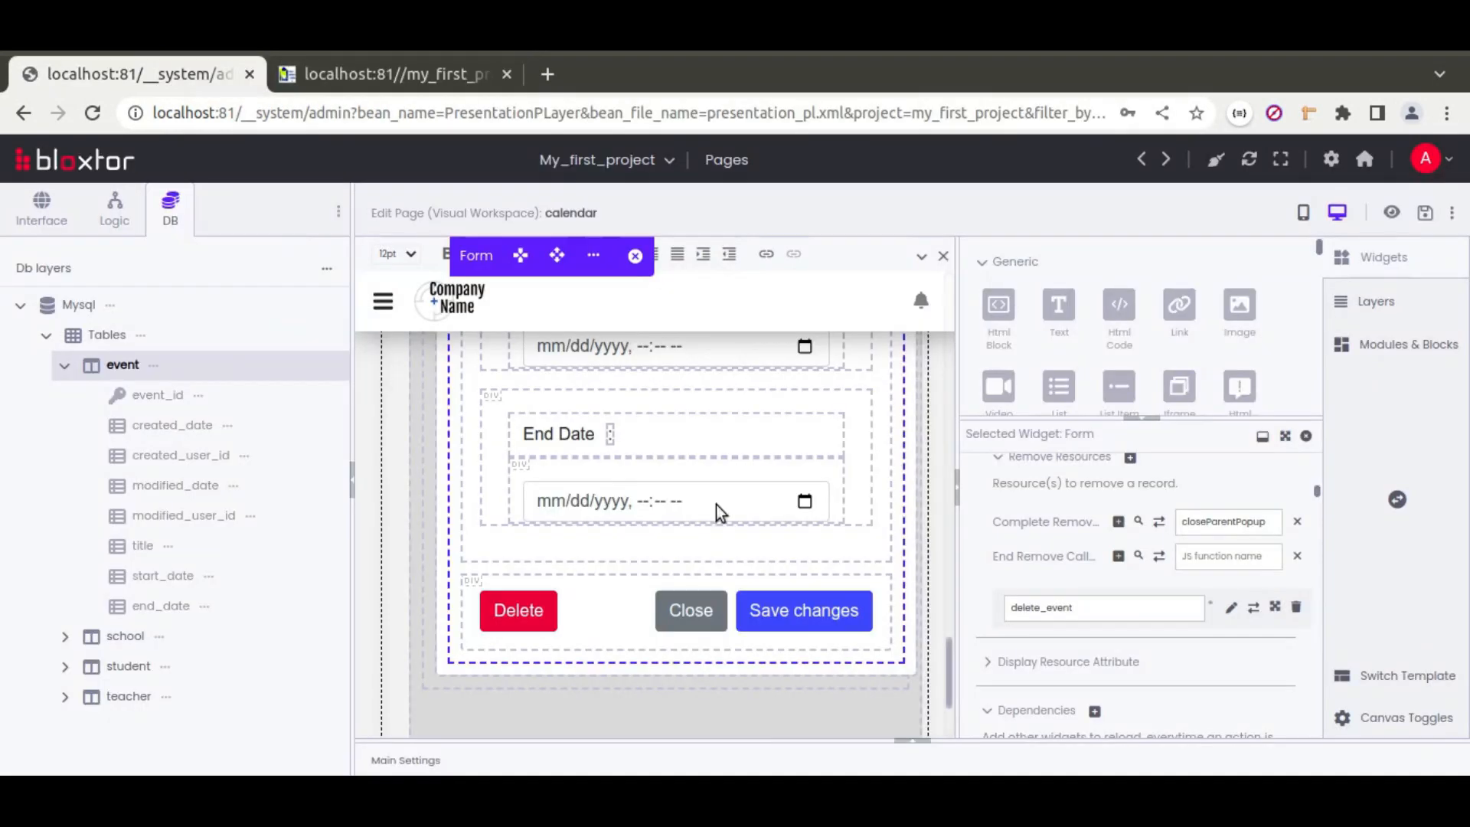
{"action": "left_click", "coordinate": [1274, 607]}
{"action": "scroll", "coordinate": [1116, 570], "scroll_direction": "down", "scroll_amount": 1}
{"action": "scroll", "coordinate": [1115, 572], "scroll_direction": "down", "scroll_amount": 4}
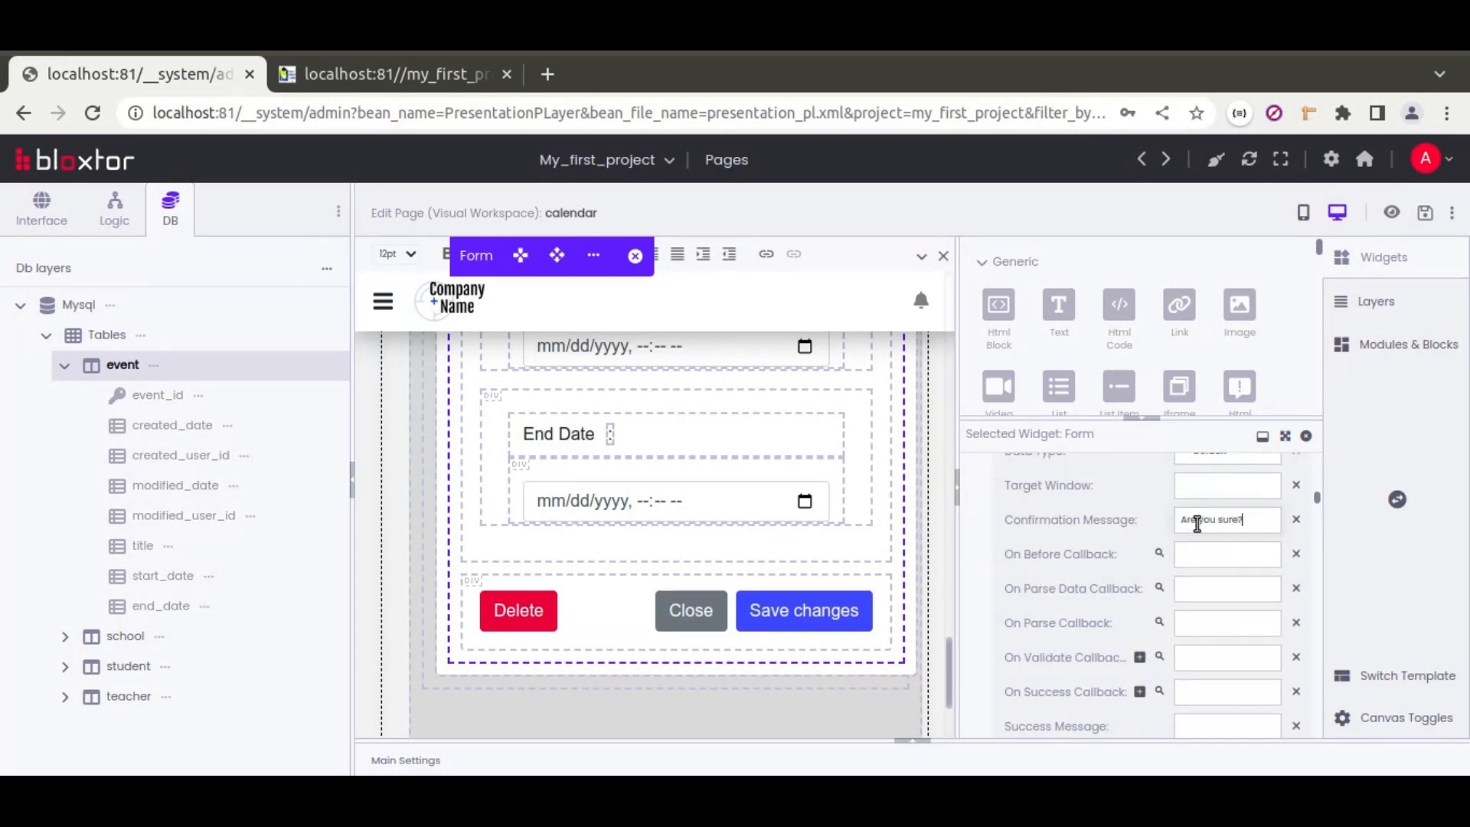
{"action": "scroll", "coordinate": [1106, 643], "scroll_direction": "down", "scroll_amount": 4}
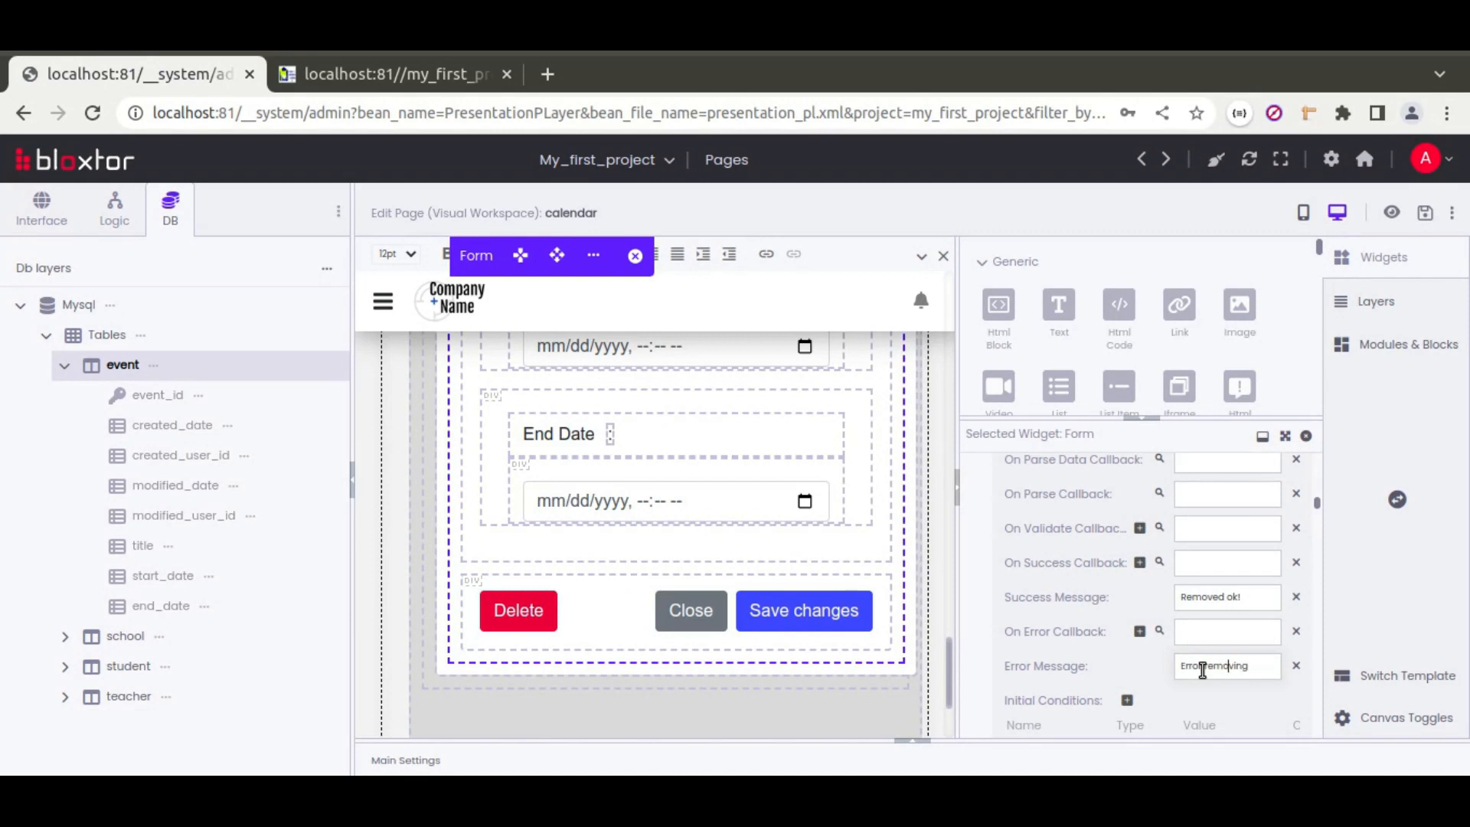
- Save the page, preview the live calendar, and request deletion of Event E5454 but cancel at the confirmation
{"action": "left_click", "coordinate": [1424, 213]}
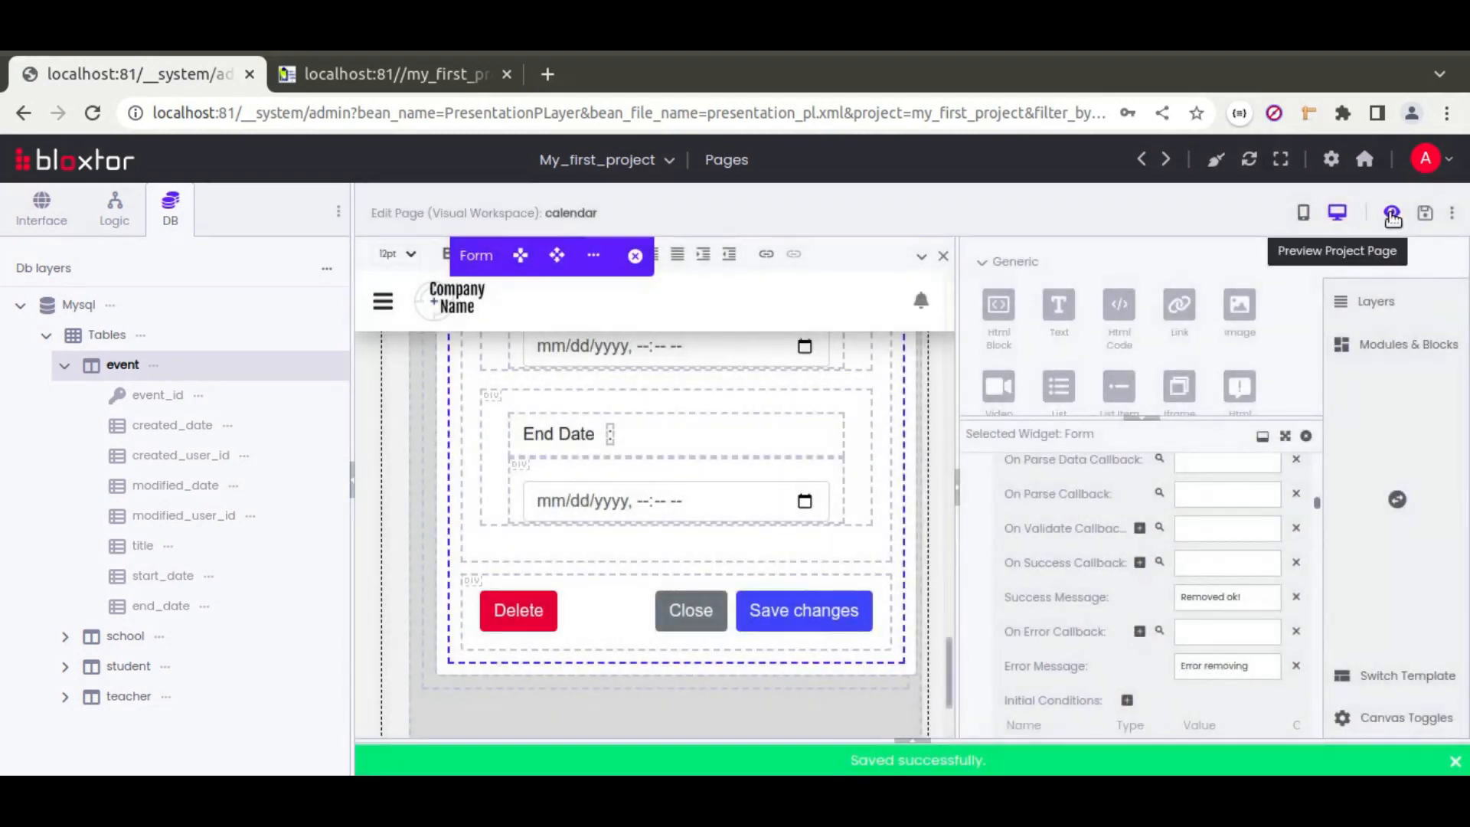
{"action": "left_click", "coordinate": [1391, 216]}
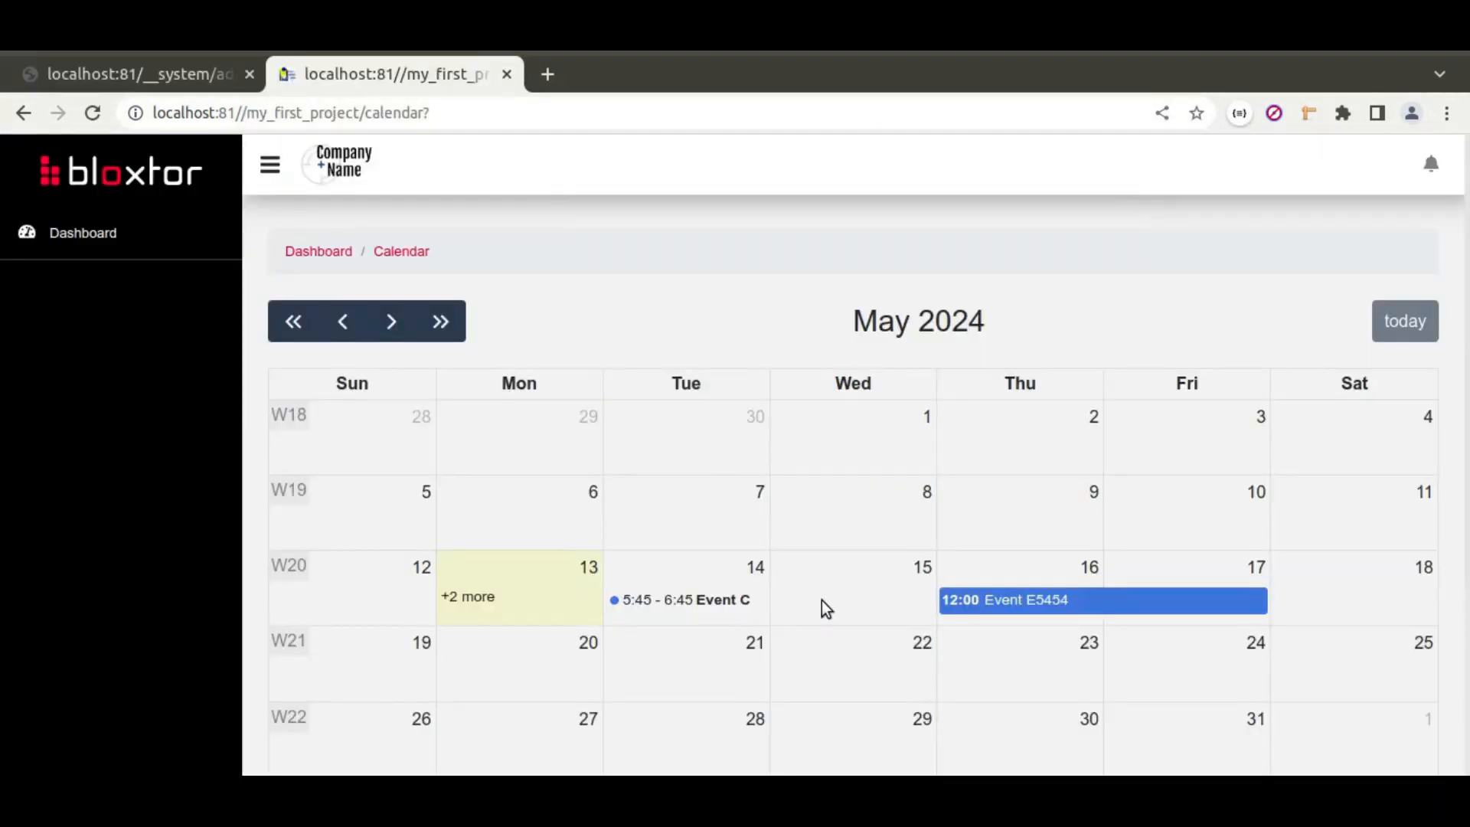
{"action": "left_click", "coordinate": [1045, 600]}
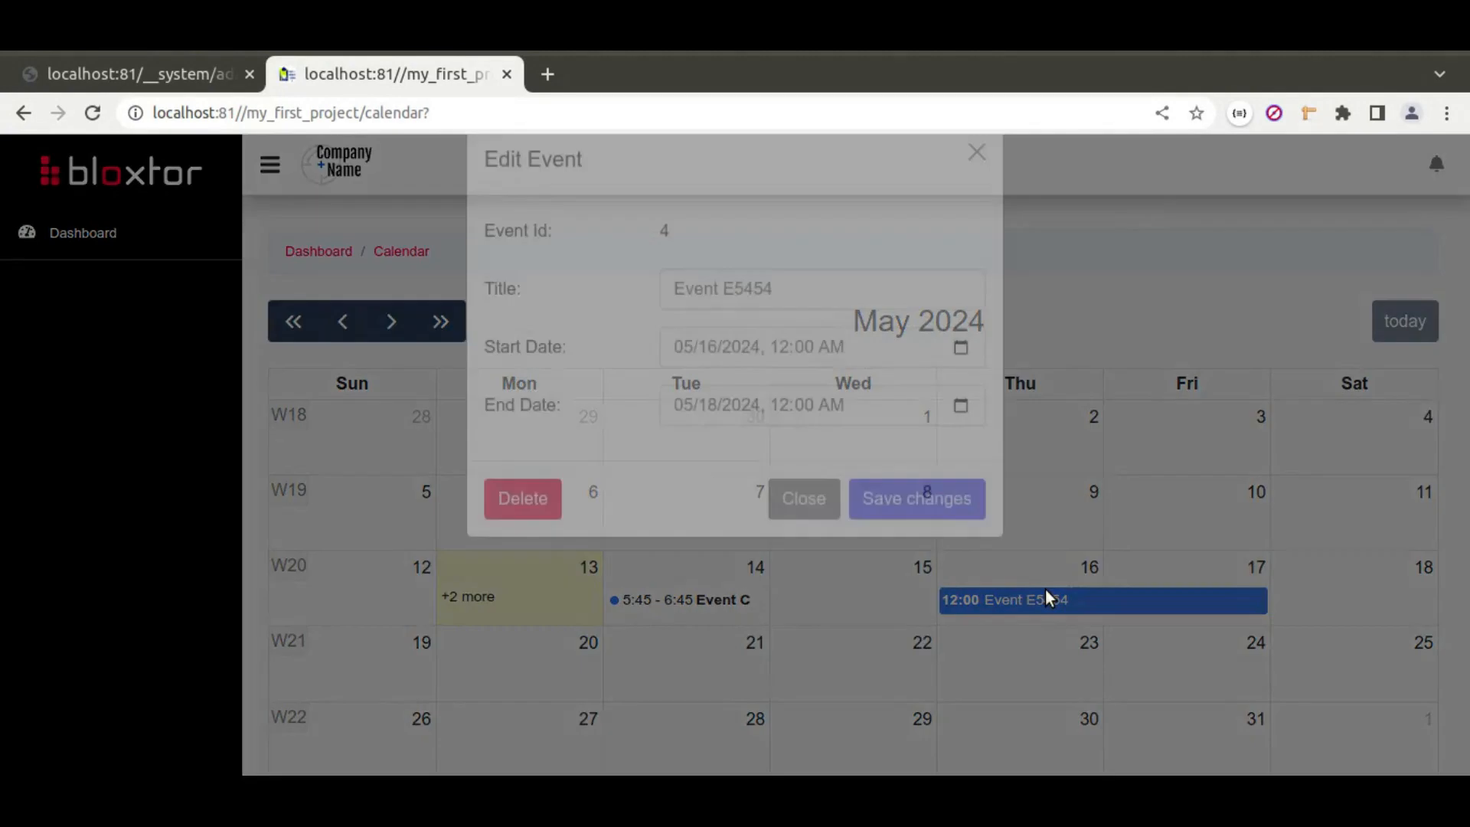
{"action": "left_click", "coordinate": [521, 540]}
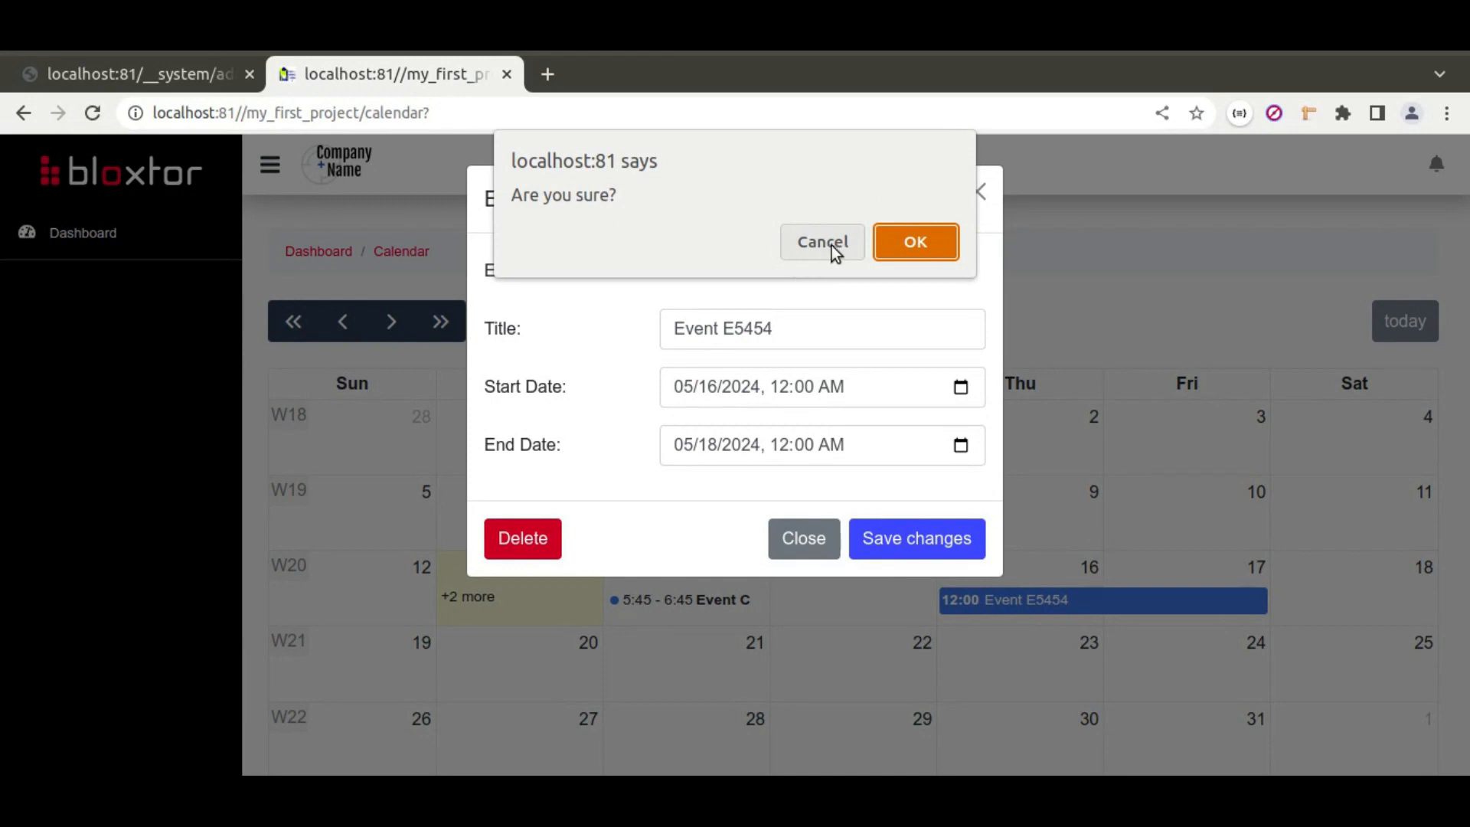
{"action": "left_click", "coordinate": [831, 244]}
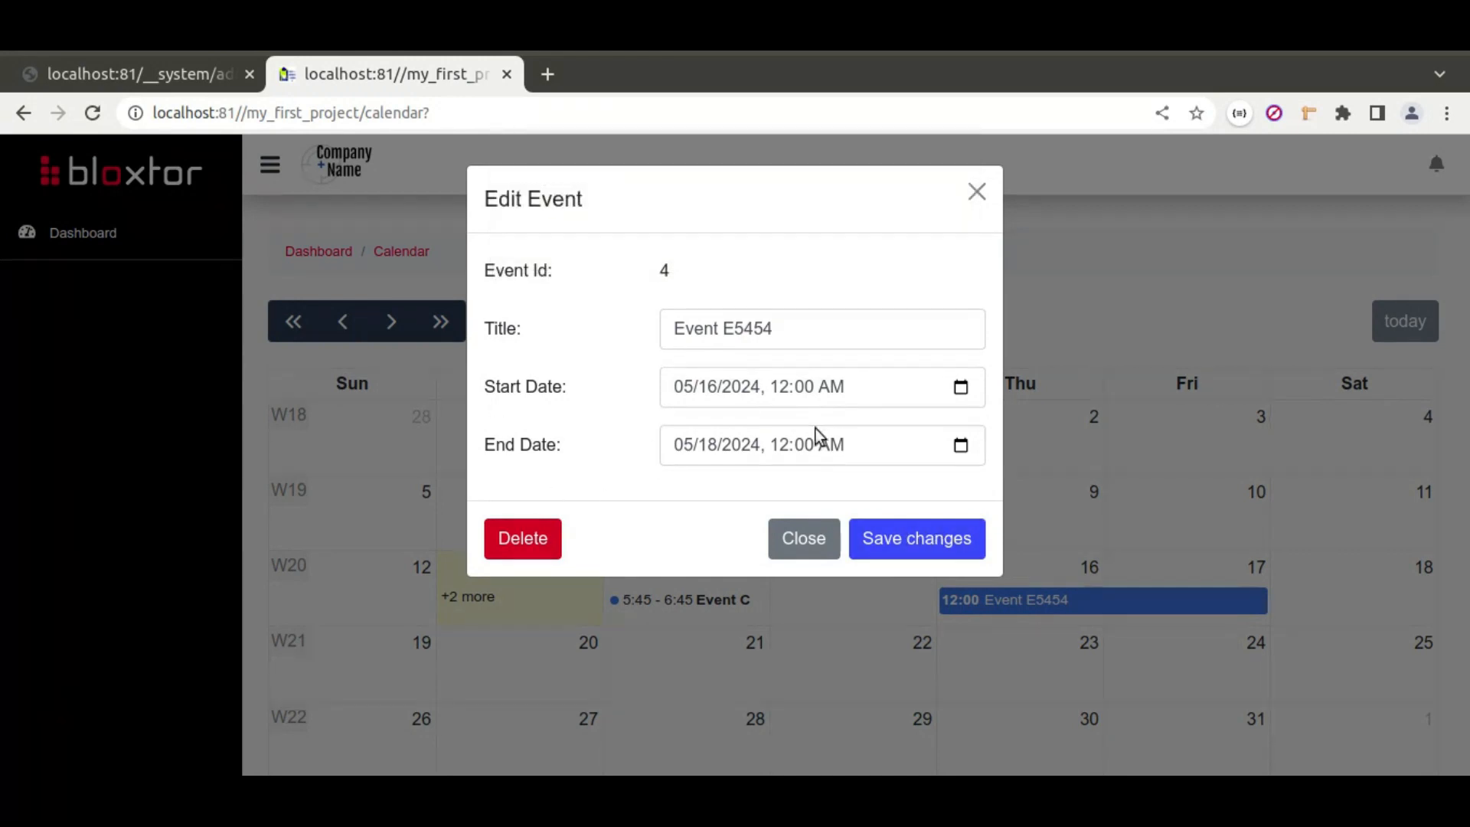
- Delete Event E5454 from its Edit Event popup, accepting the confirmation and dismissing the message
{"action": "left_click", "coordinate": [523, 544]}
{"action": "left_click", "coordinate": [925, 244]}
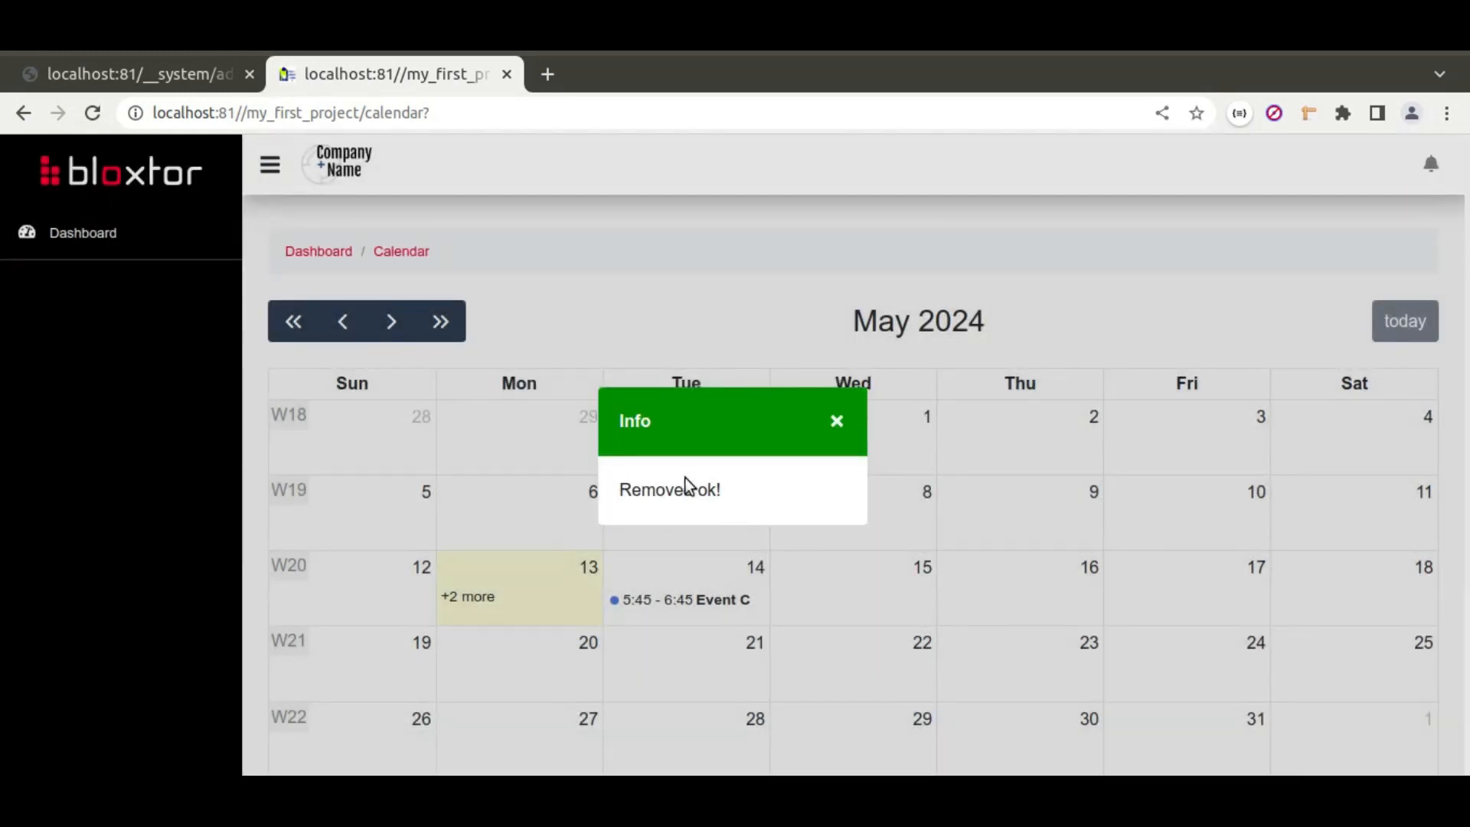
{"action": "left_click", "coordinate": [836, 422]}
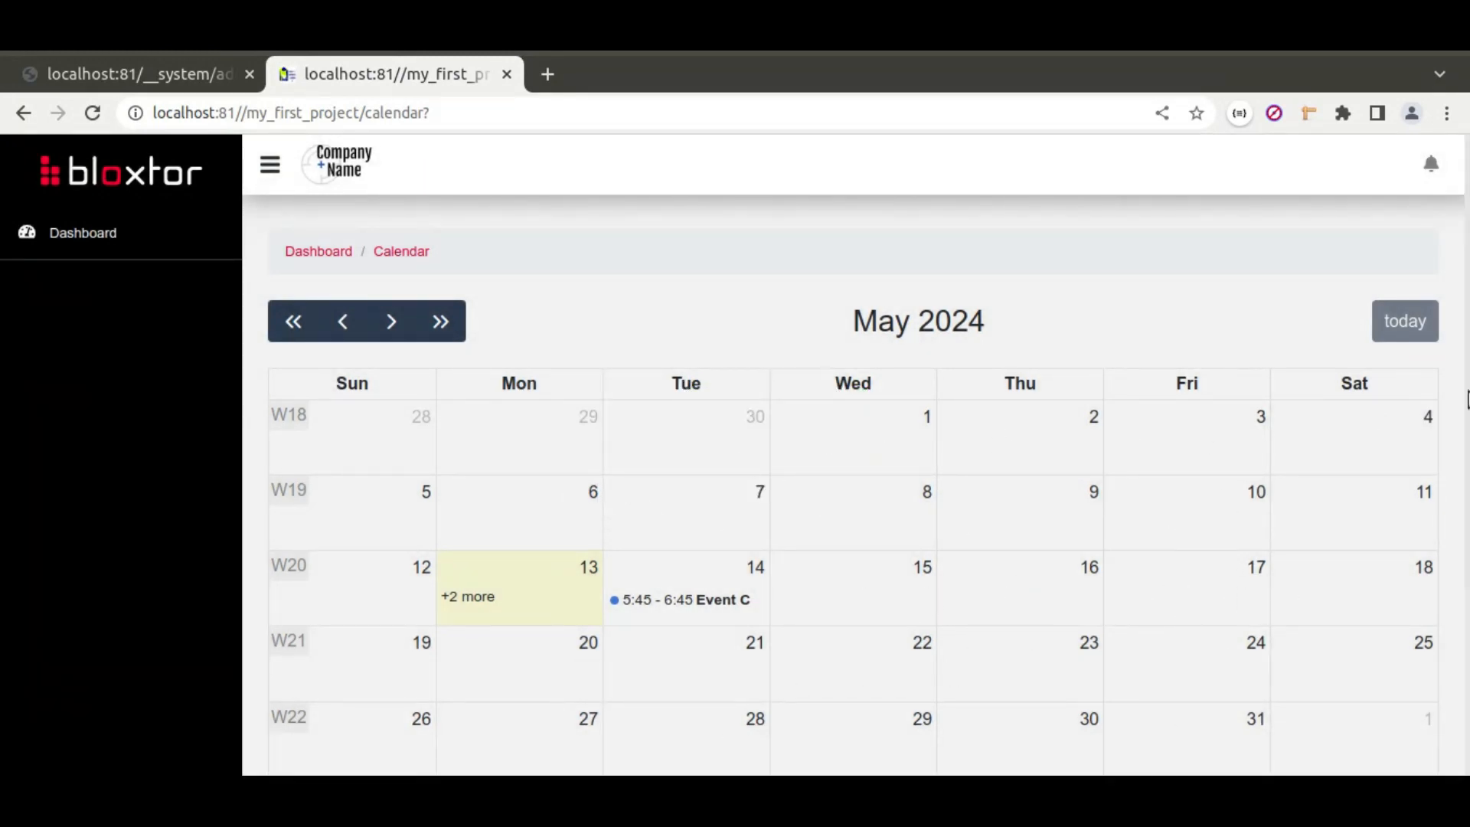
- Reload the live calendar and add an event titled "ssa" on May 10, 2024
{"action": "left_click", "coordinate": [90, 116]}
{"action": "left_click", "coordinate": [1138, 512]}
{"action": "left_click", "coordinate": [679, 295]}
{"action": "type", "text": "ssa"}
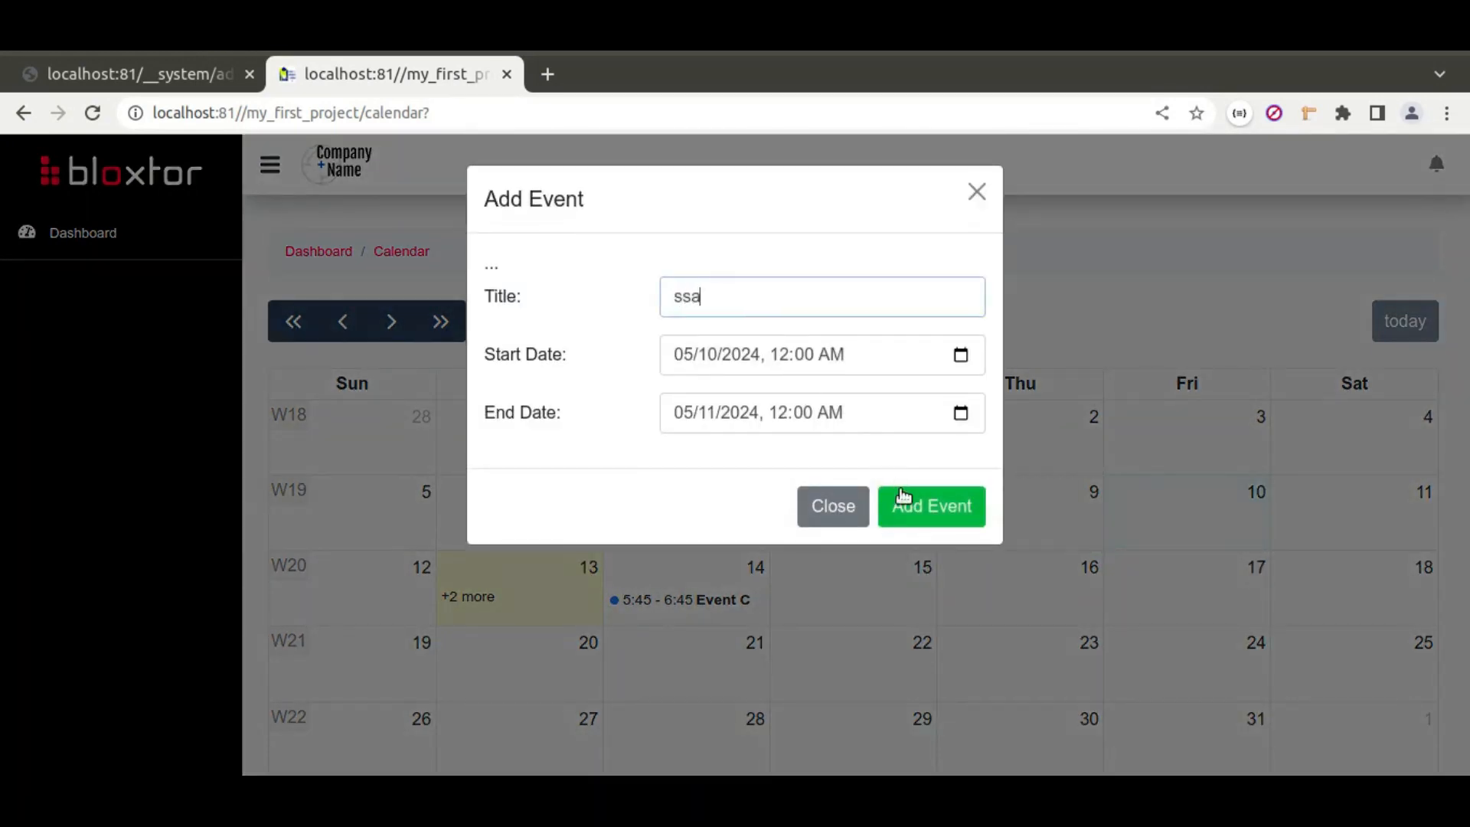
{"action": "left_click", "coordinate": [915, 506]}
{"action": "left_click", "coordinate": [835, 426]}
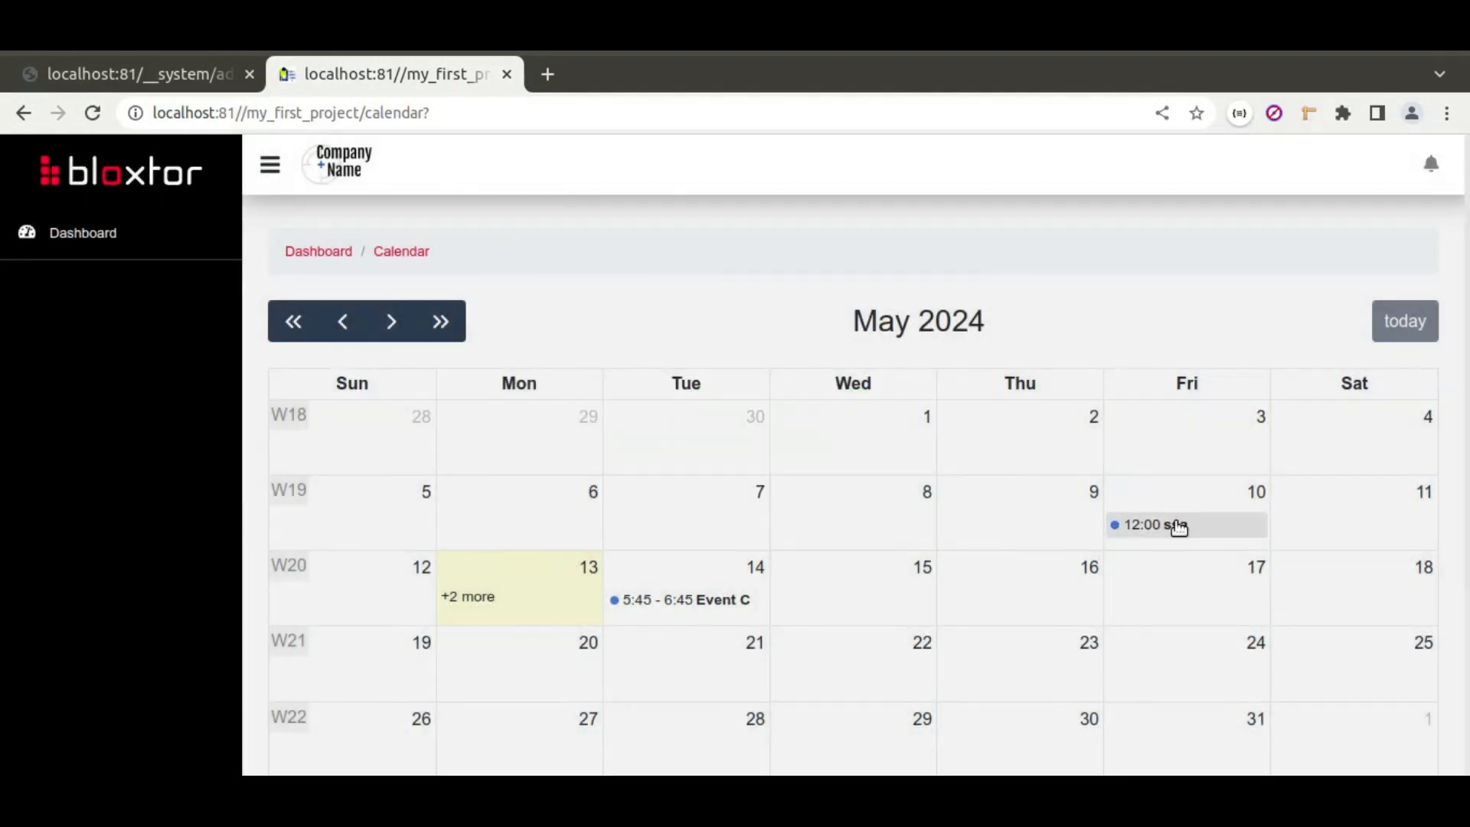
- Rename the May 10 event to "ssa43345" and save the changes
{"action": "left_click", "coordinate": [1171, 522]}
{"action": "left_click", "coordinate": [781, 323]}
{"action": "type", "text": "43345"}
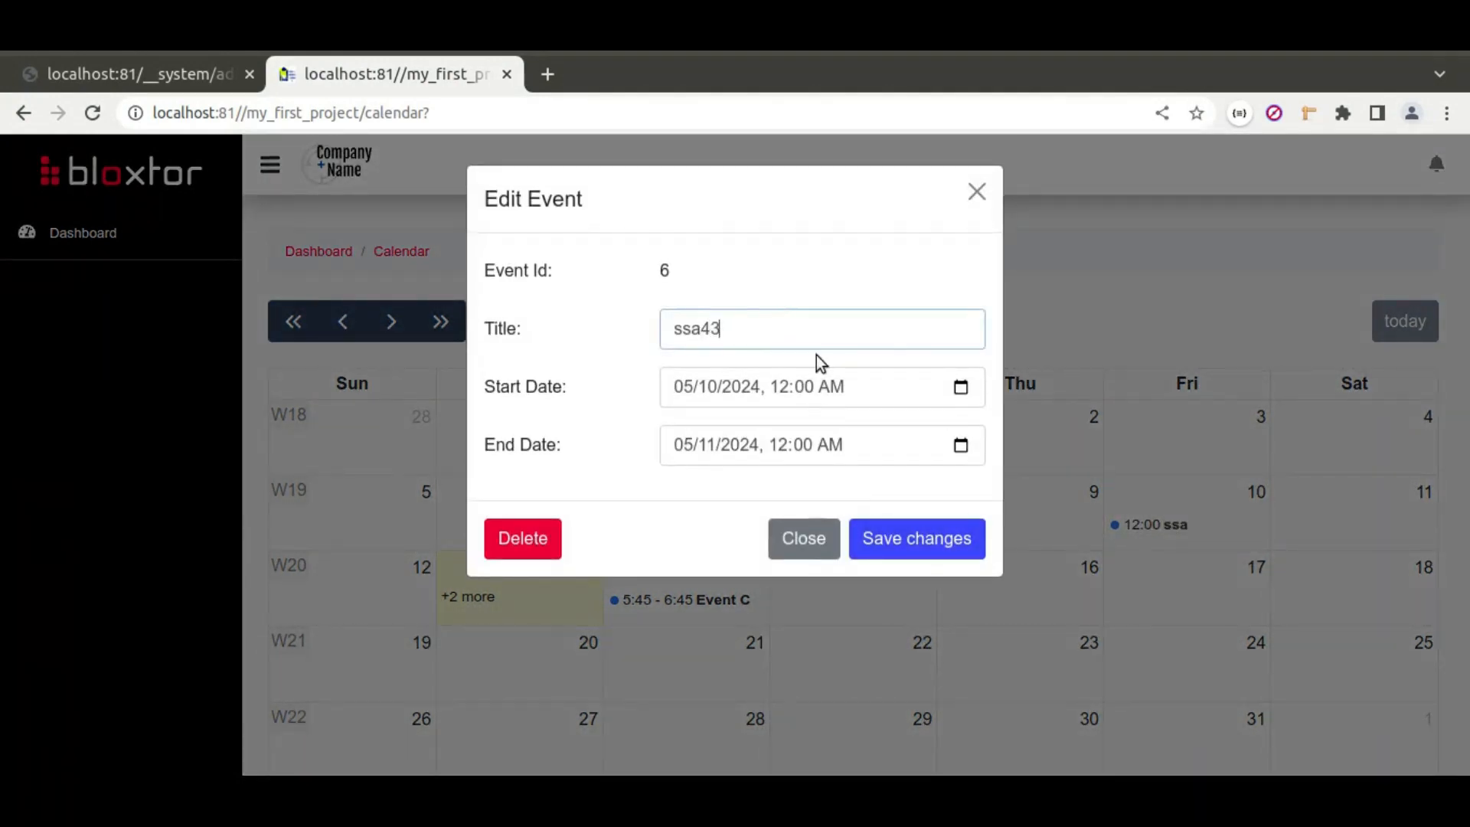
{"action": "left_click", "coordinate": [893, 537]}
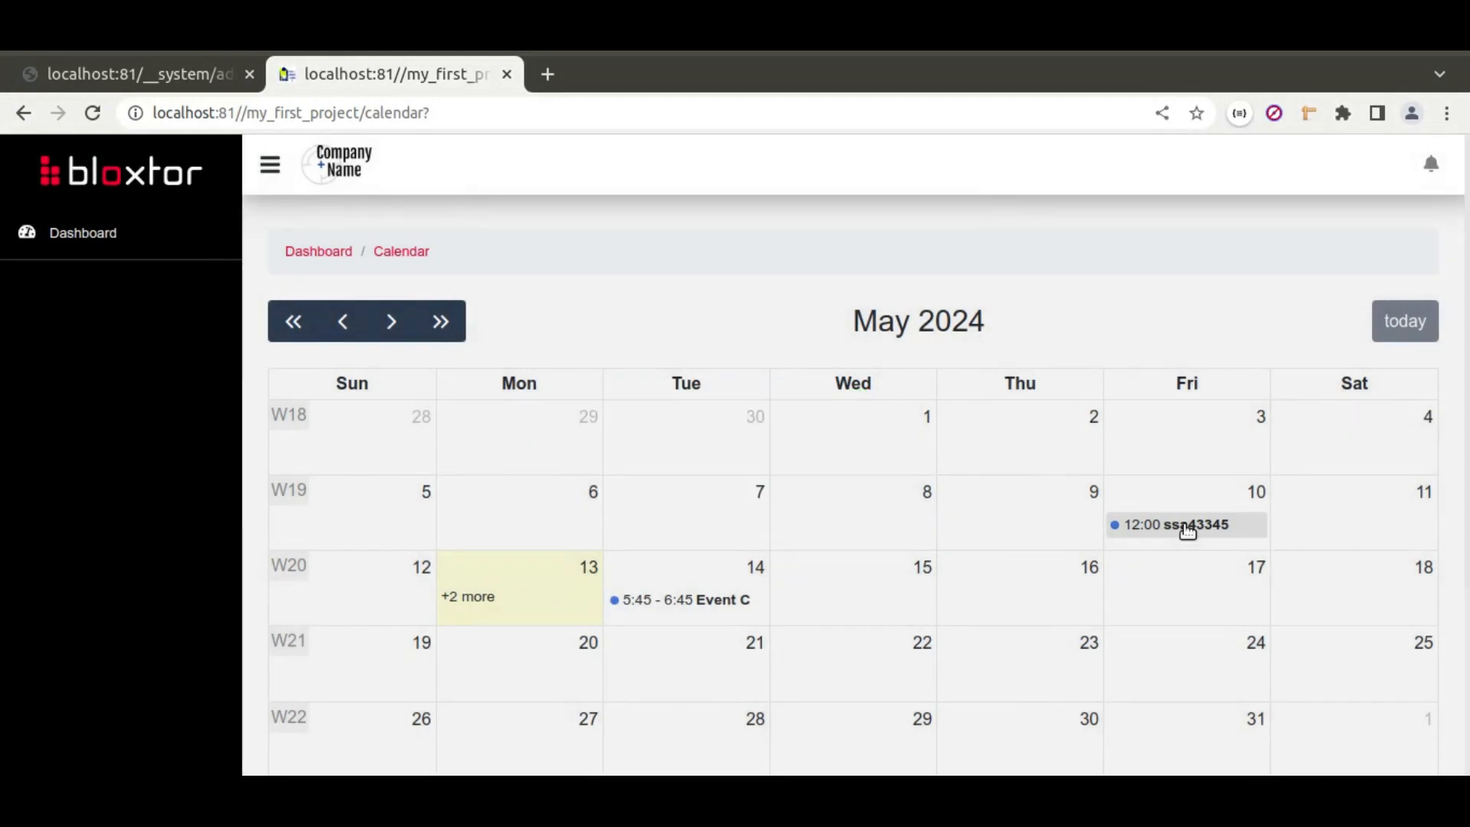
- Delete the "ssa43345" event from its Edit Event popup and accept the confirmation
{"action": "left_click", "coordinate": [1187, 528]}
{"action": "left_click", "coordinate": [526, 538]}
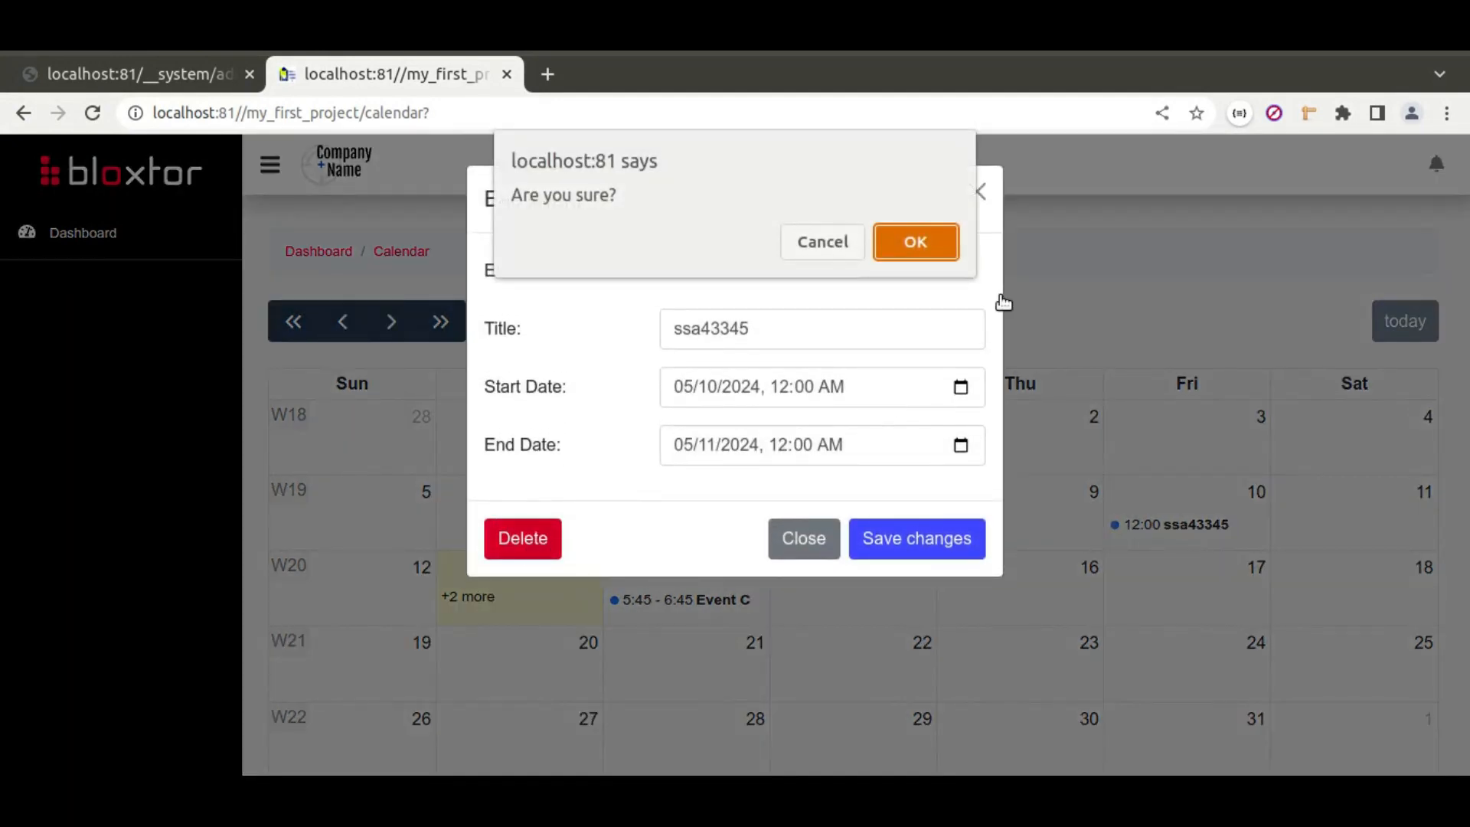
{"action": "left_click", "coordinate": [935, 244]}
{"action": "left_click", "coordinate": [895, 479]}
- Switch the calendar to the time week view
{"action": "scroll", "coordinate": [801, 381], "scroll_direction": "down", "scroll_amount": 1}
{"action": "scroll", "coordinate": [801, 387], "scroll_direction": "down", "scroll_amount": 3}
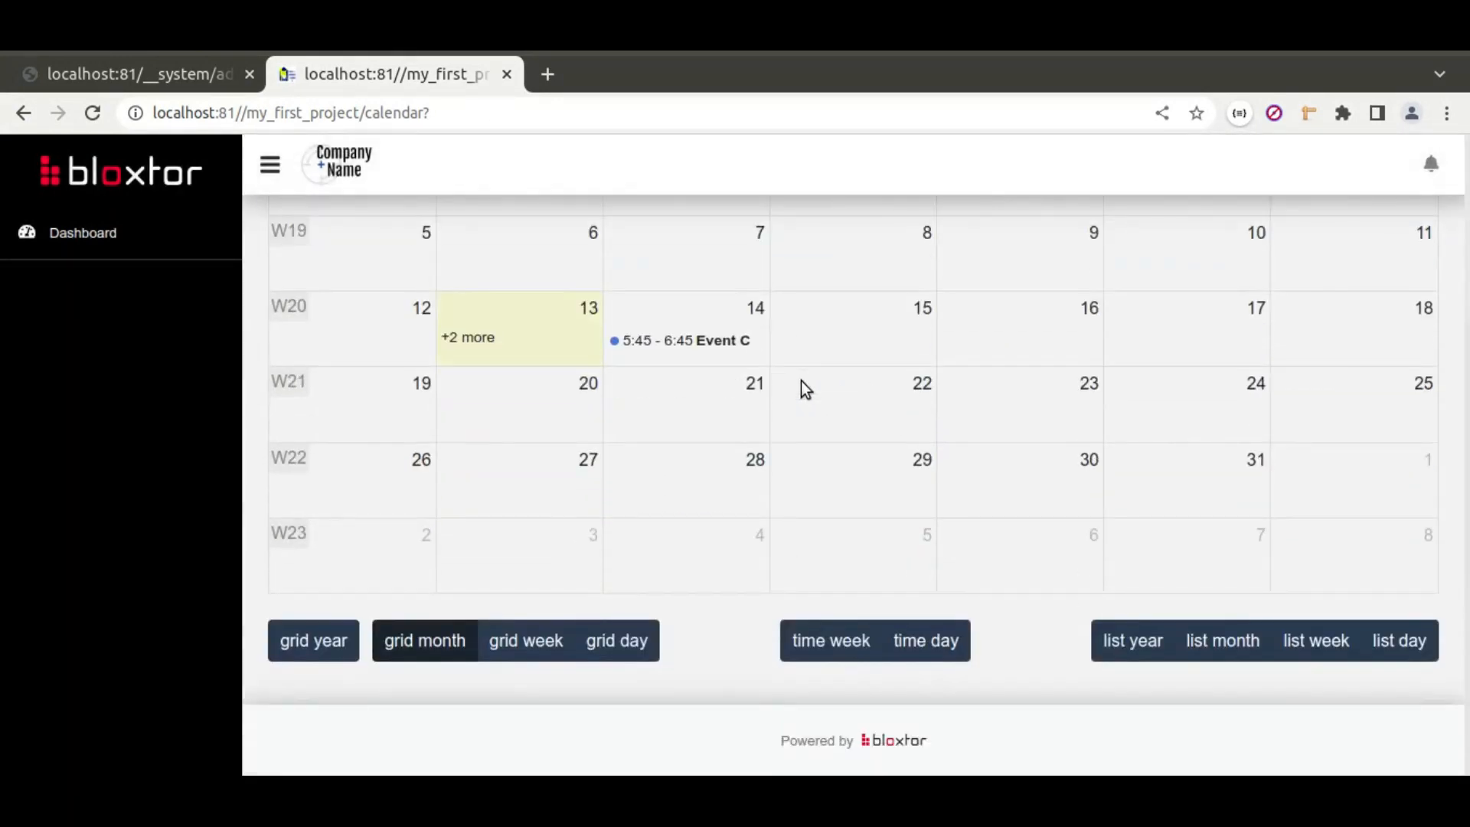
{"action": "left_click", "coordinate": [902, 651]}
{"action": "left_click", "coordinate": [814, 635]}
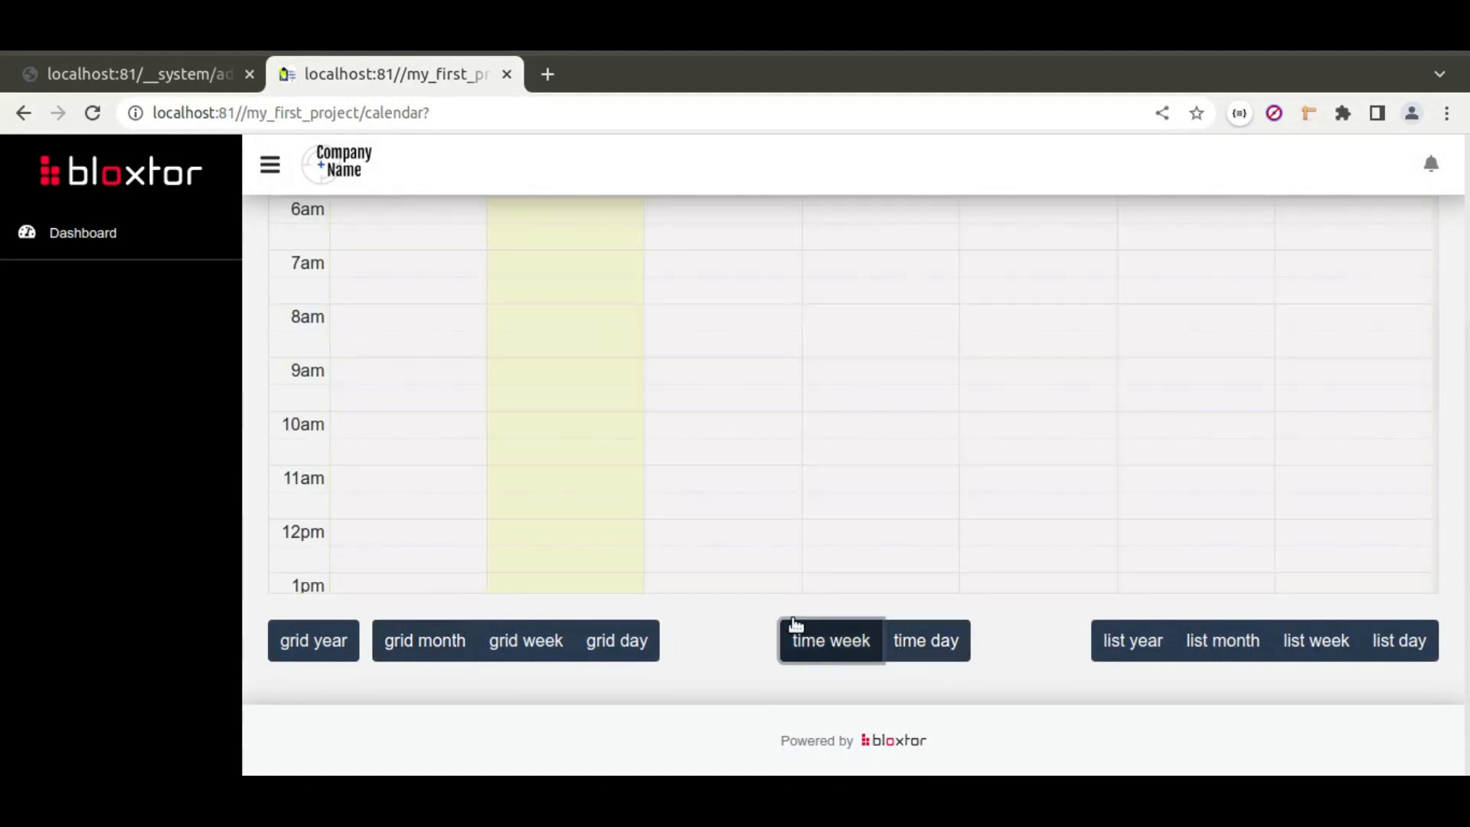
- Add an event titled "asdad" spanning 05/15/2024 03:30 PM to 05/16/2024 05:00 PM in the weekly time grid
{"action": "scroll", "coordinate": [791, 486], "scroll_direction": "up", "scroll_amount": 3}
{"action": "scroll", "coordinate": [791, 485], "scroll_direction": "down", "scroll_amount": 5}
{"action": "scroll", "coordinate": [791, 485], "scroll_direction": "down", "scroll_amount": 4}
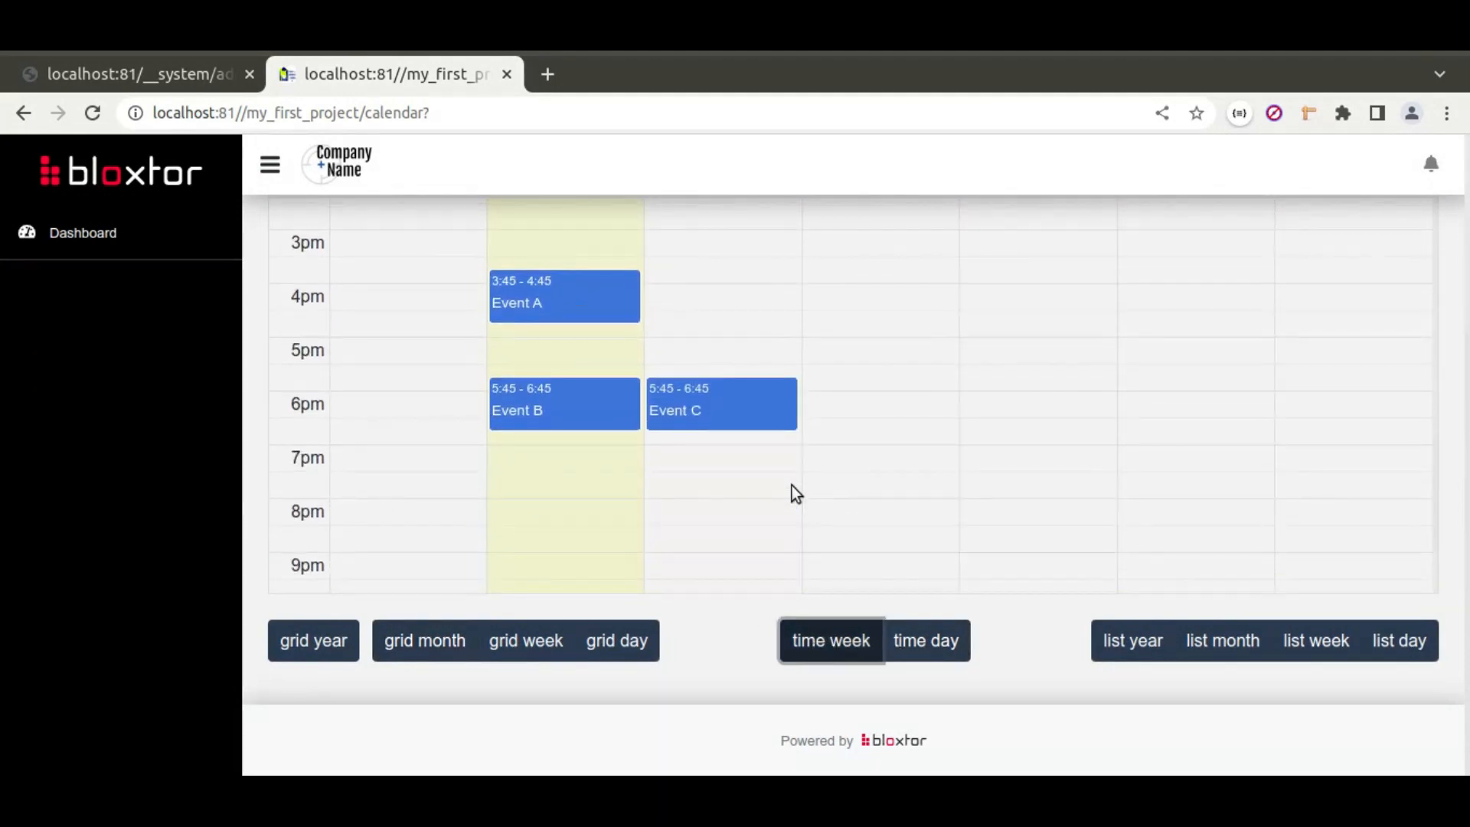
{"action": "left_click_drag", "start_coordinate": [876, 278], "coordinate": [1007, 334]}
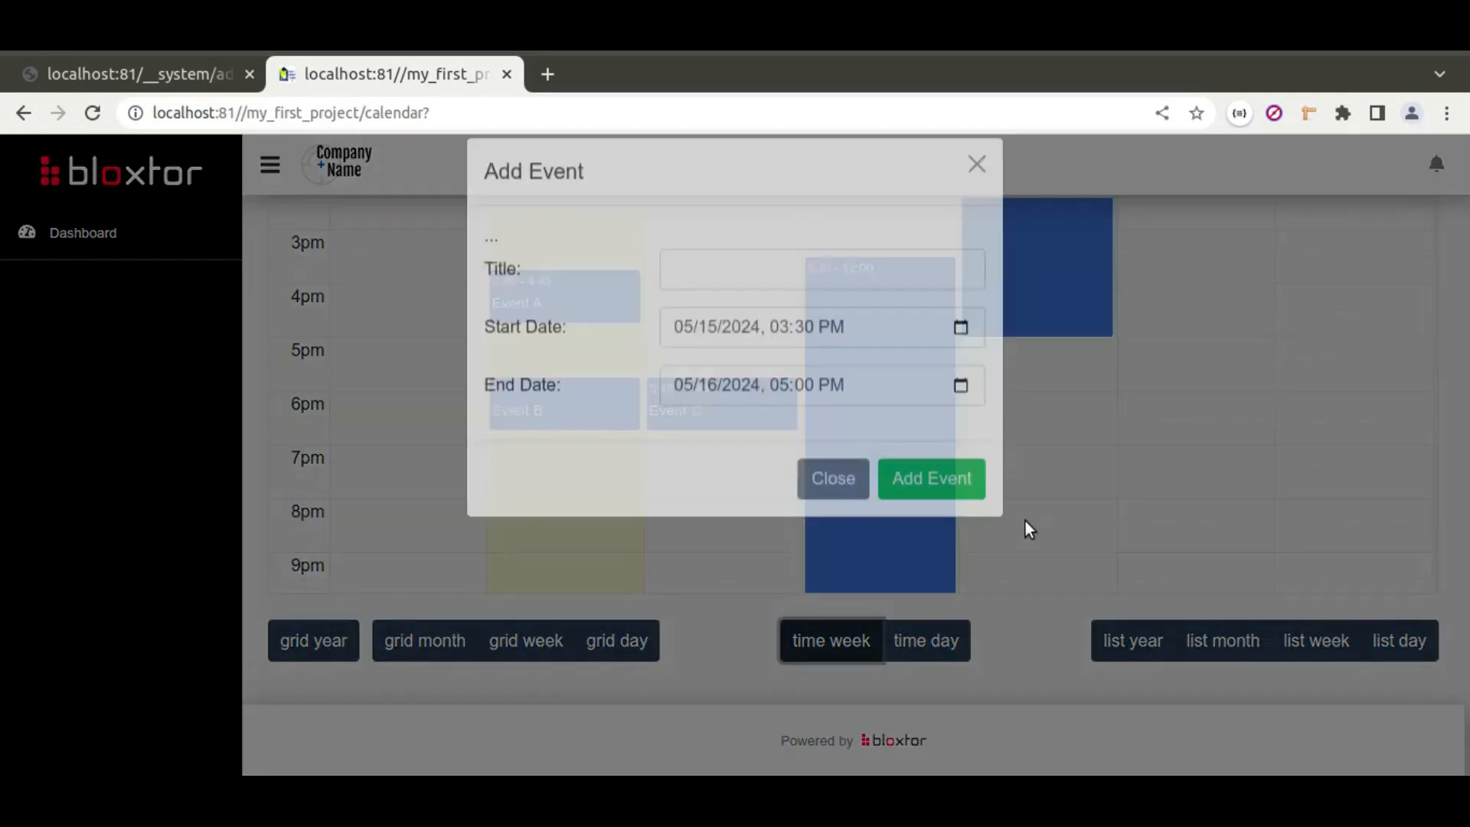
{"action": "left_click", "coordinate": [741, 304]}
{"action": "type", "text": "asdad"}
{"action": "left_click", "coordinate": [934, 508]}
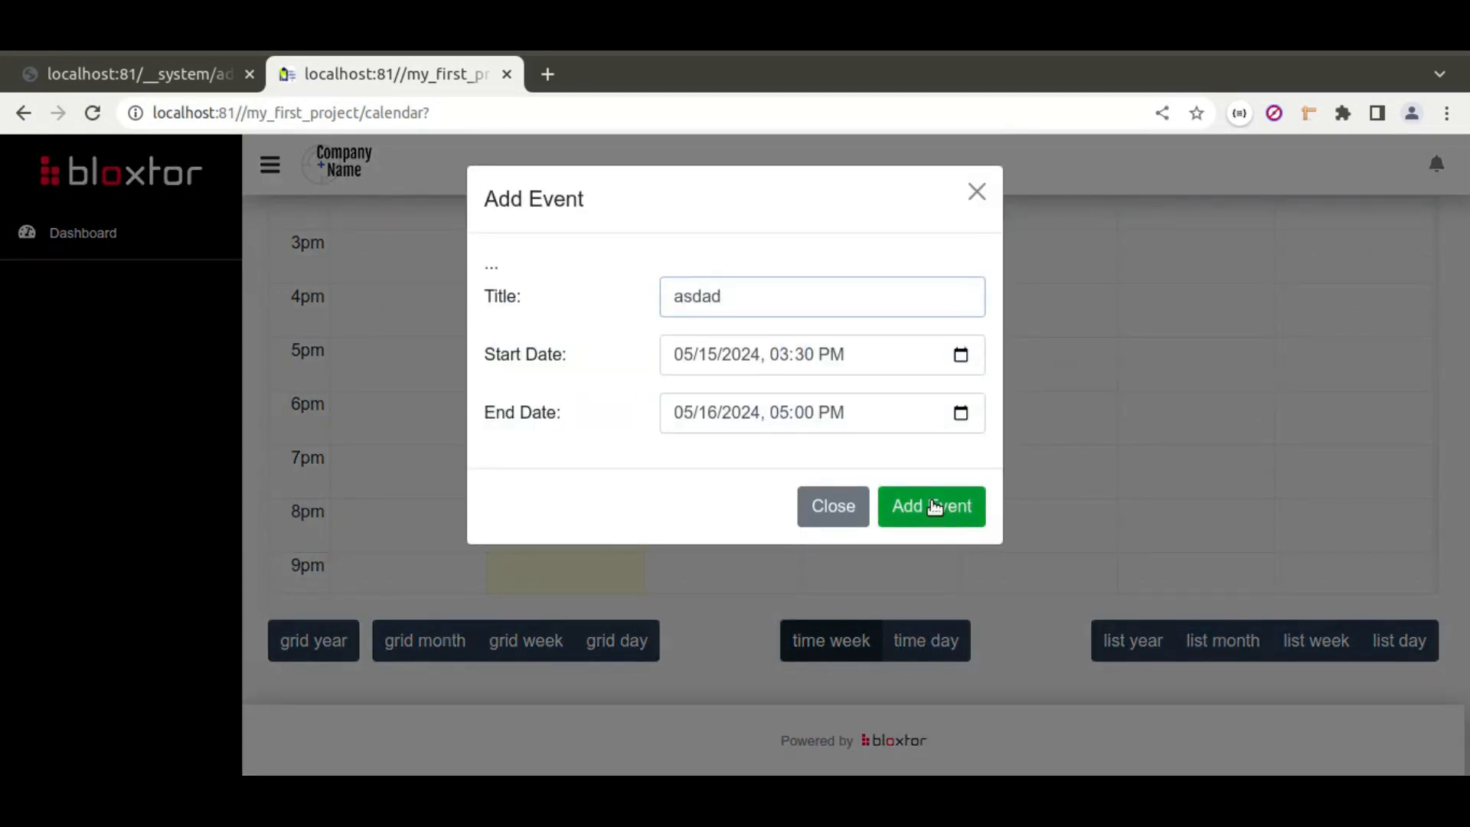
{"action": "left_click", "coordinate": [837, 423]}
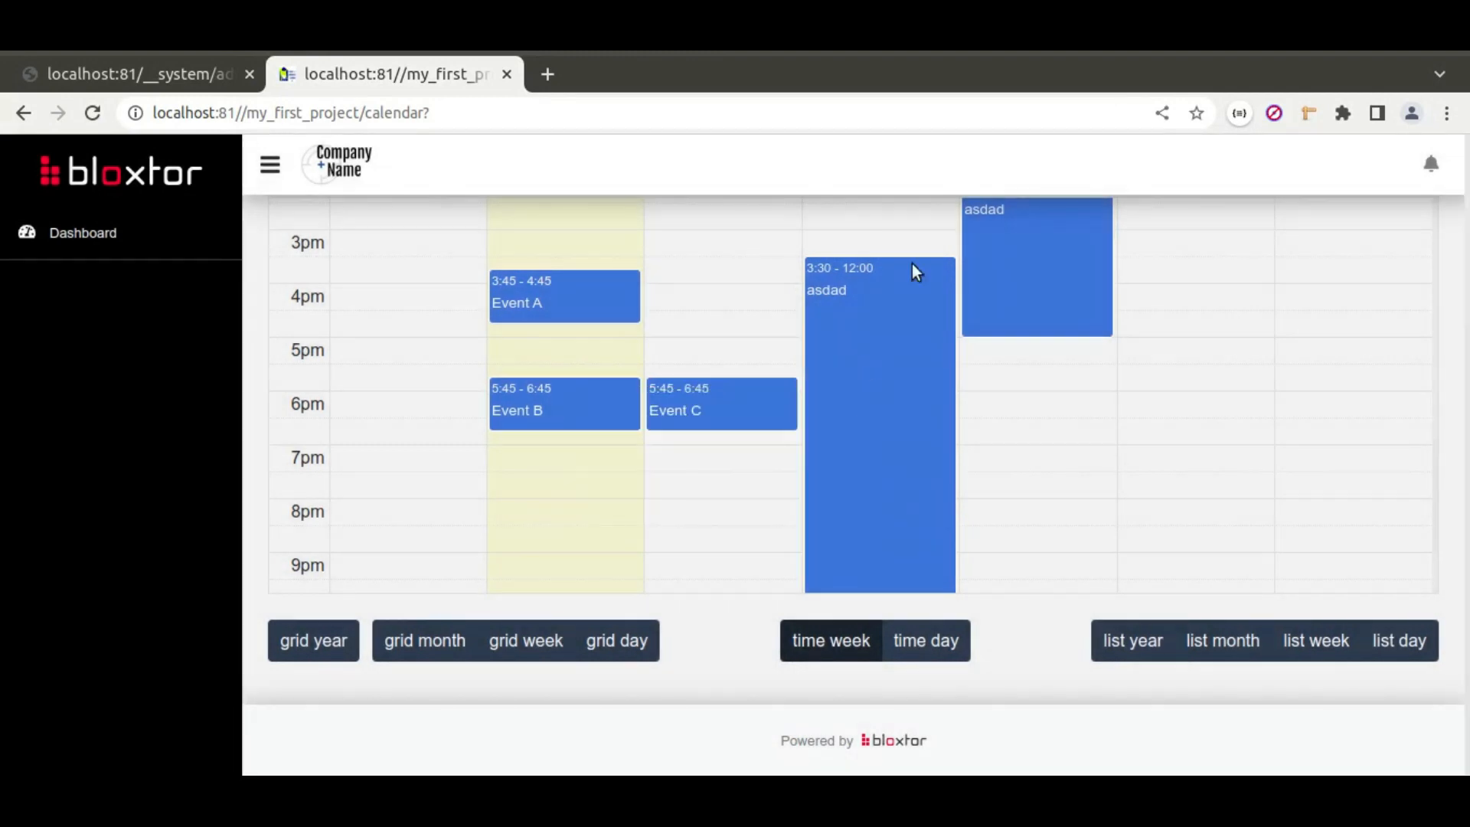
- Add an event titled "asaaaa" on 05/13/2024 from 07:00 PM to 11:00 PM
{"action": "left_click_drag", "start_coordinate": [560, 492], "coordinate": [571, 550]}
{"action": "left_click", "coordinate": [723, 300]}
{"action": "type", "text": "asaaaa"}
{"action": "left_click", "coordinate": [905, 514]}
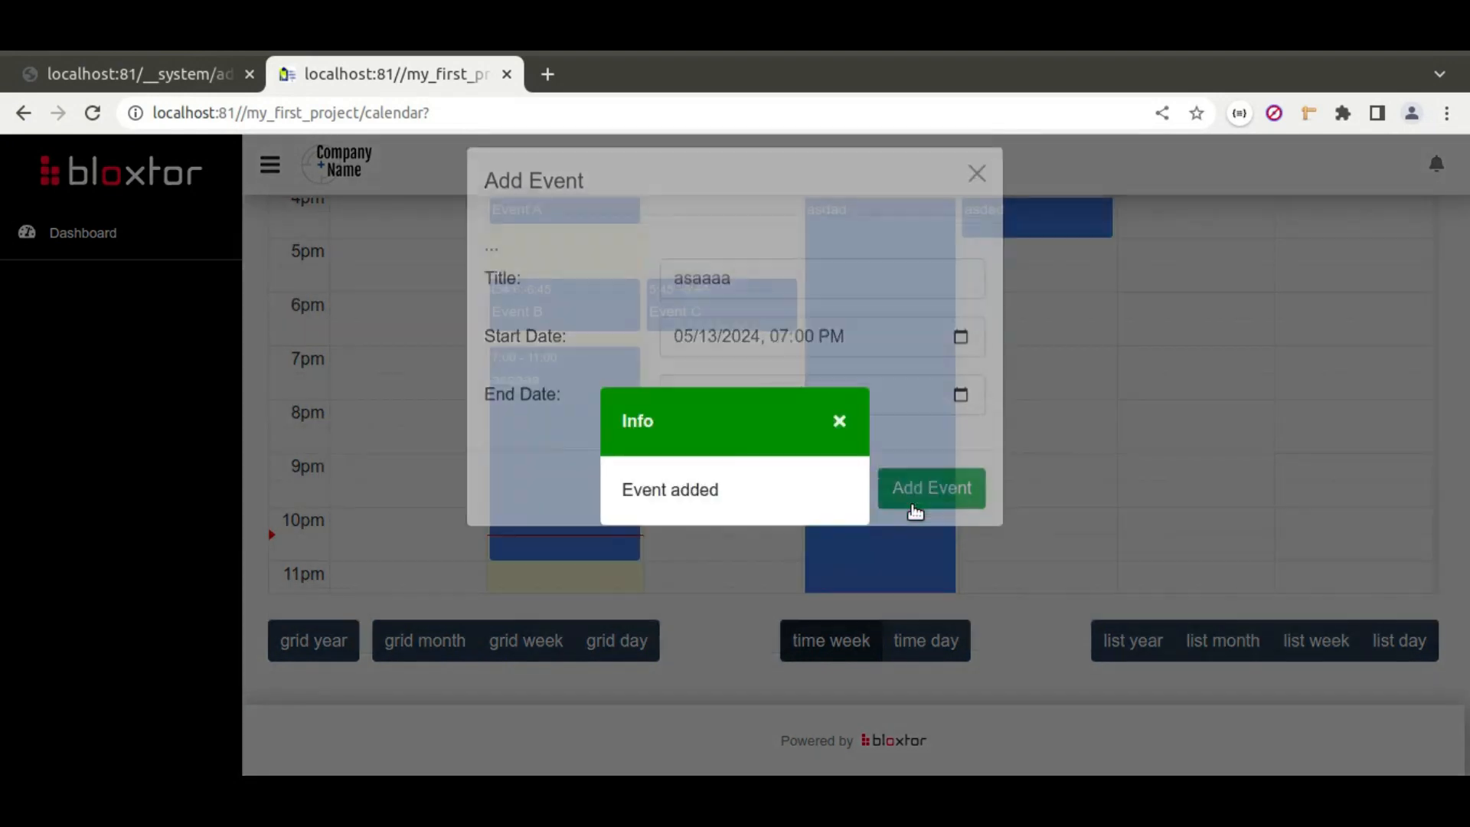
{"action": "left_click", "coordinate": [839, 423]}
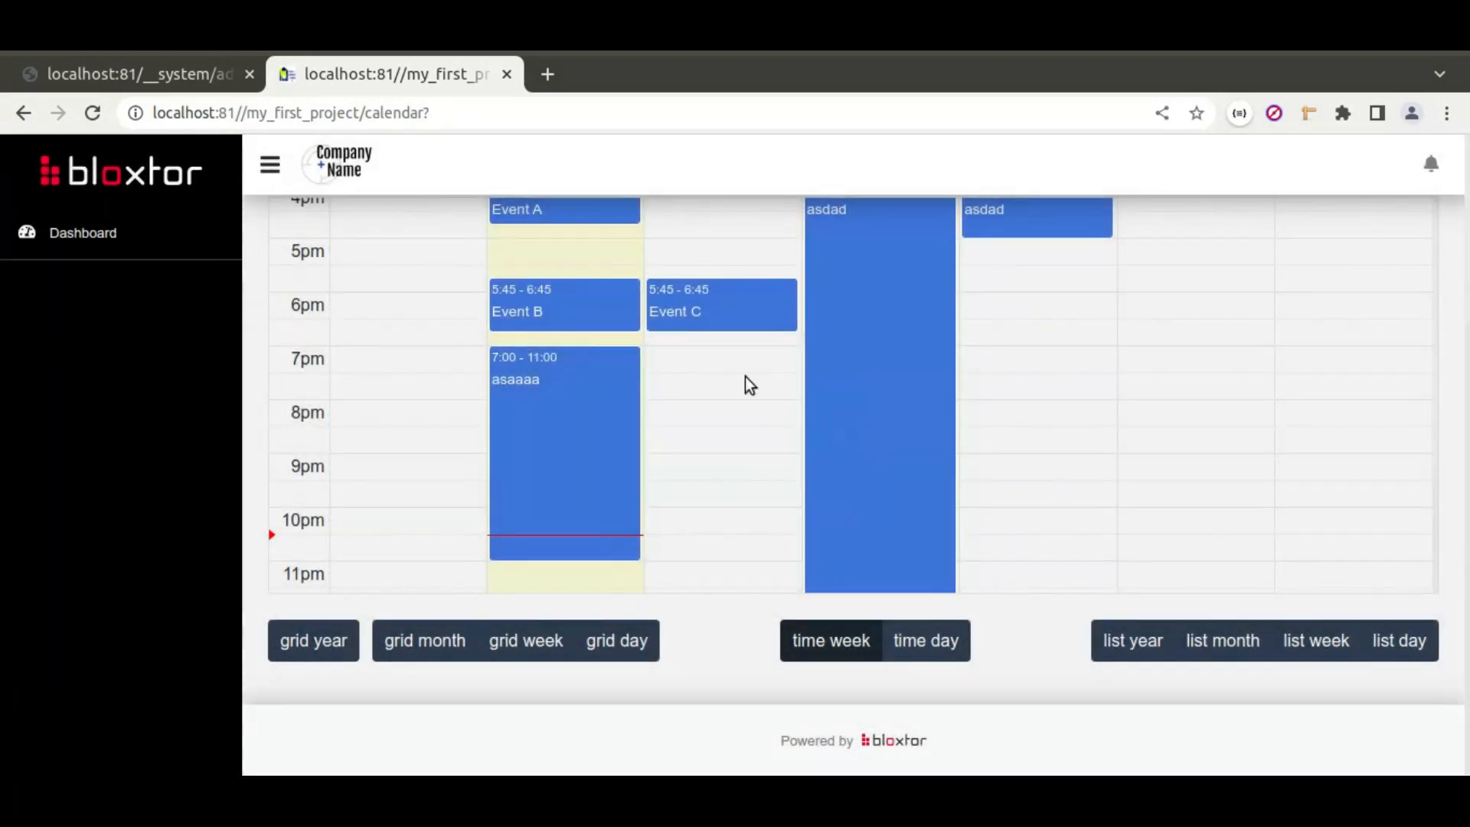
- Return to the grid month view and delete the "asaaaa" event on May 13, accepting the confirmation
{"action": "left_click", "coordinate": [405, 659]}
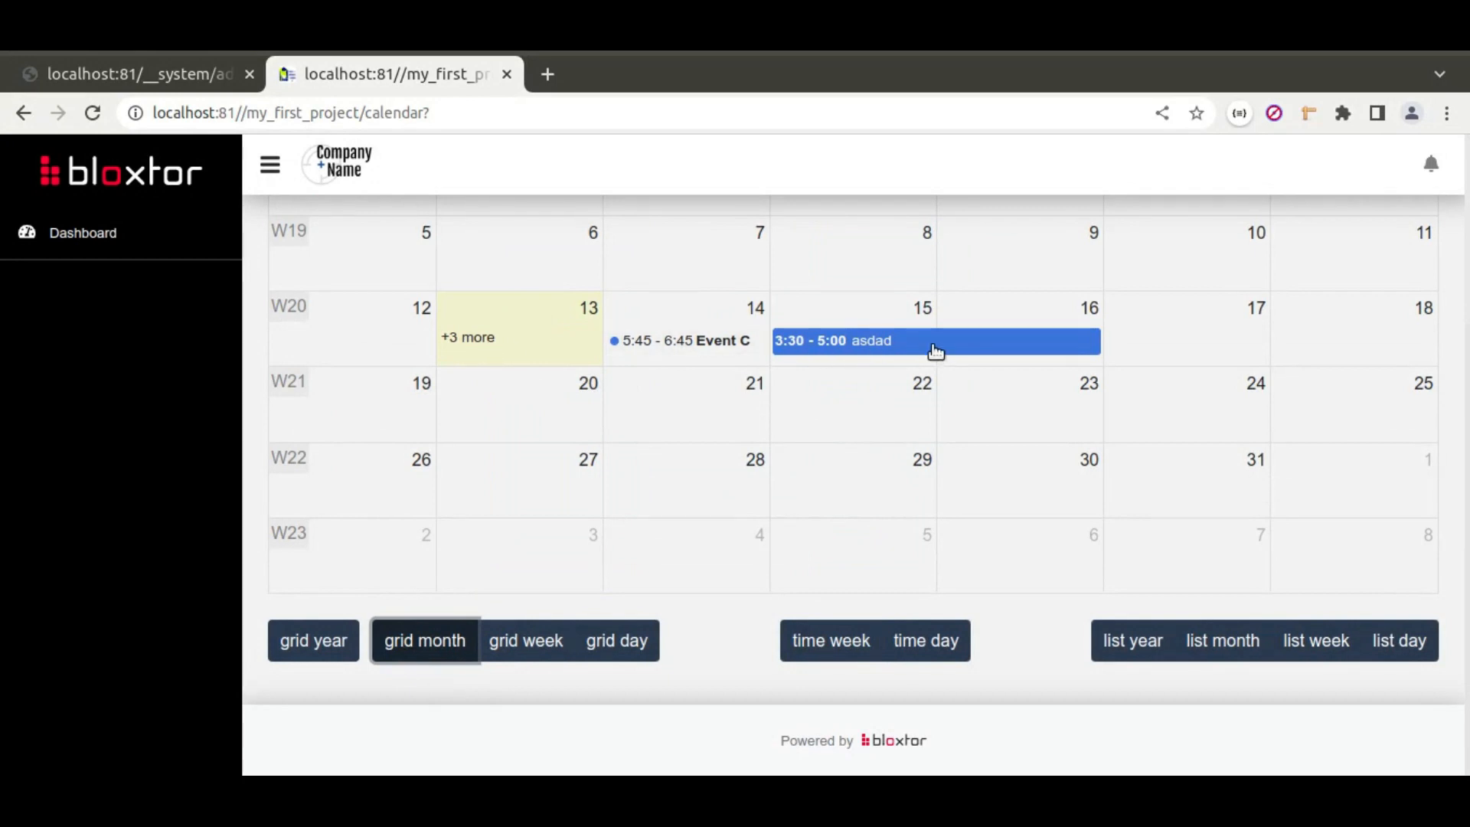
{"action": "left_click", "coordinate": [463, 337]}
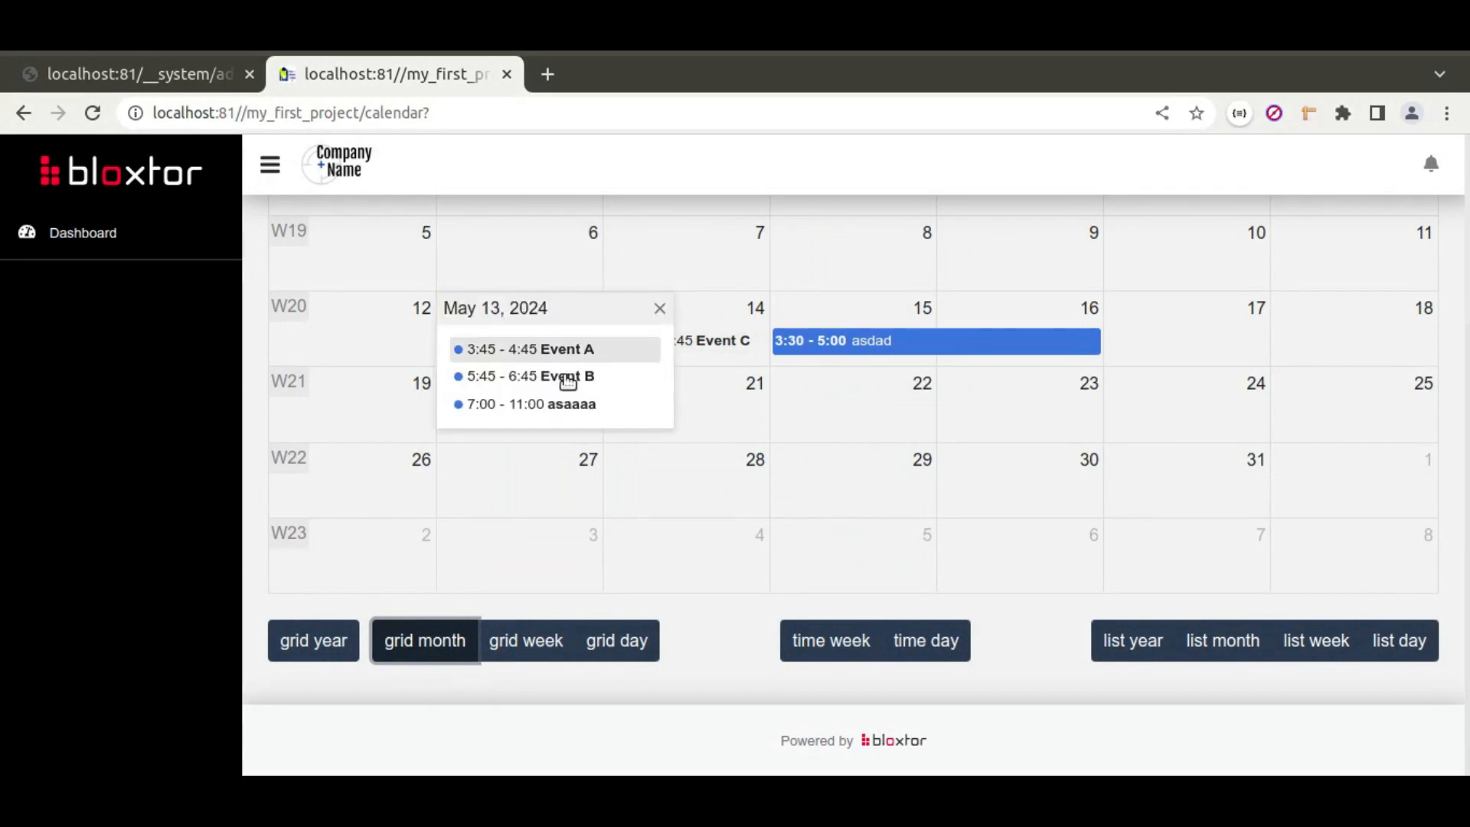
{"action": "left_click", "coordinate": [557, 404]}
{"action": "left_click", "coordinate": [520, 538]}
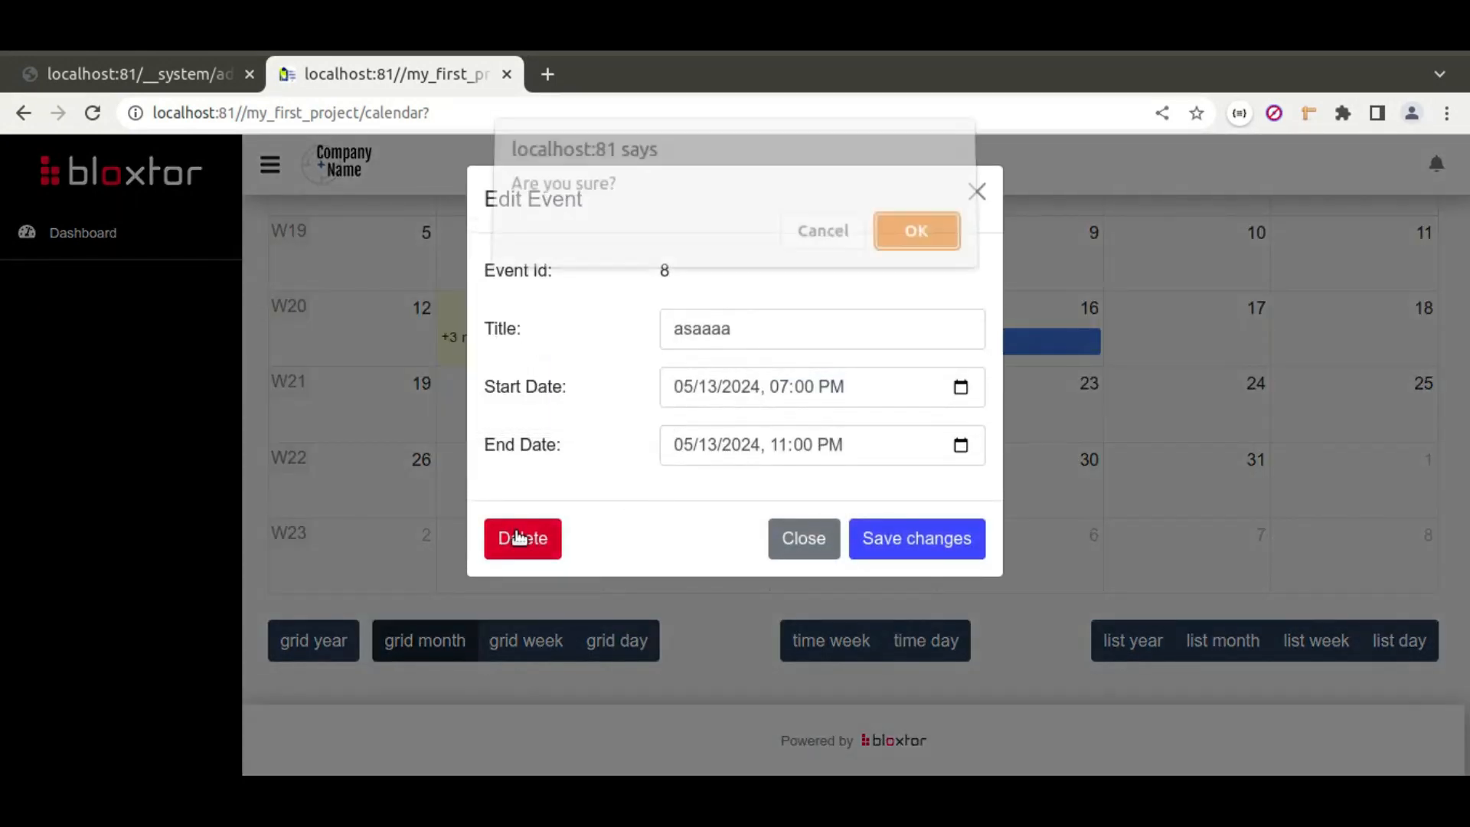
{"action": "left_click", "coordinate": [895, 242]}
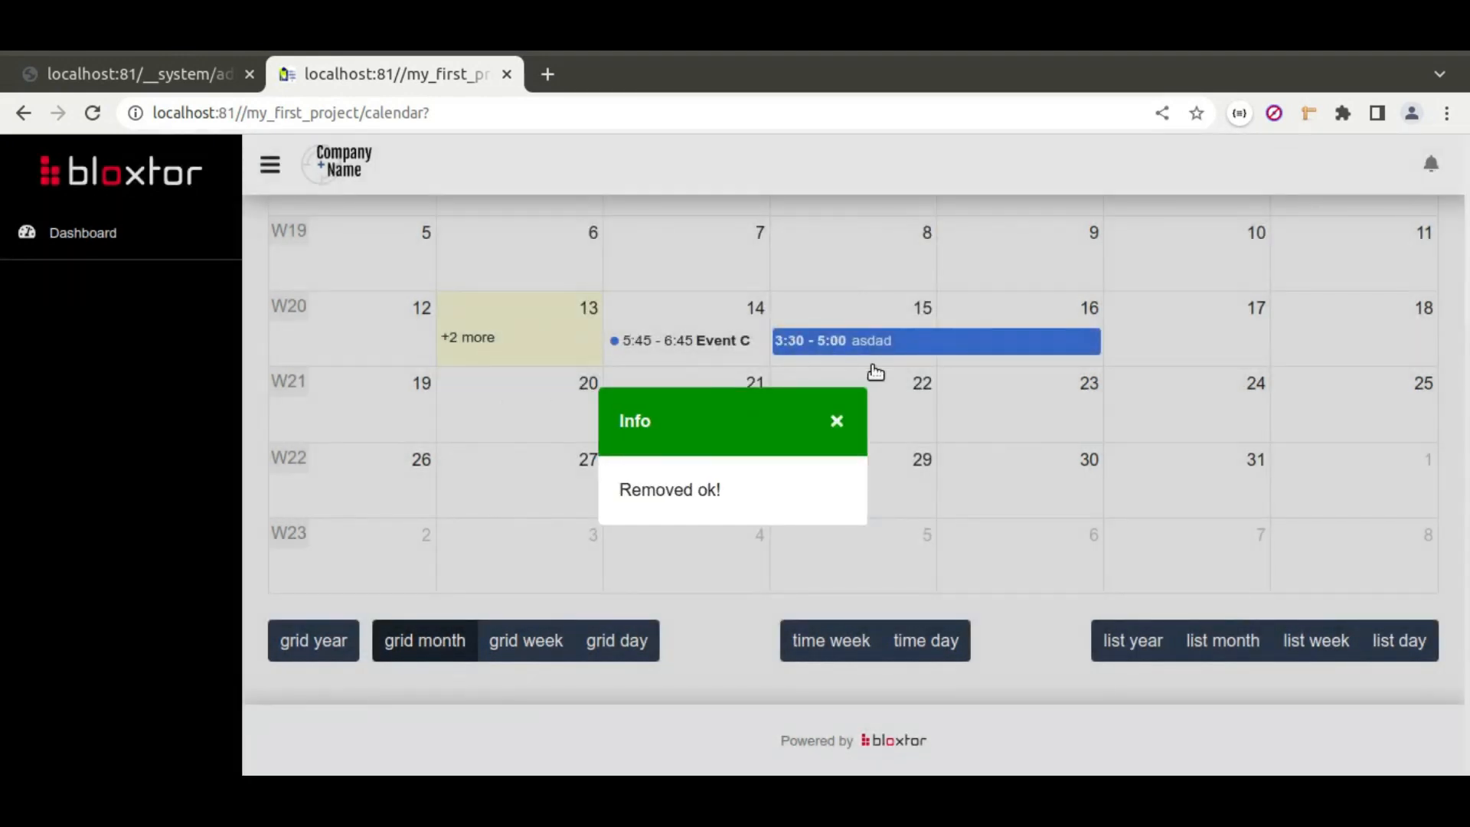
- Change the "asdad" event's end date to May 15, 2024, save the changes and dismiss the message
{"action": "left_click", "coordinate": [852, 343]}
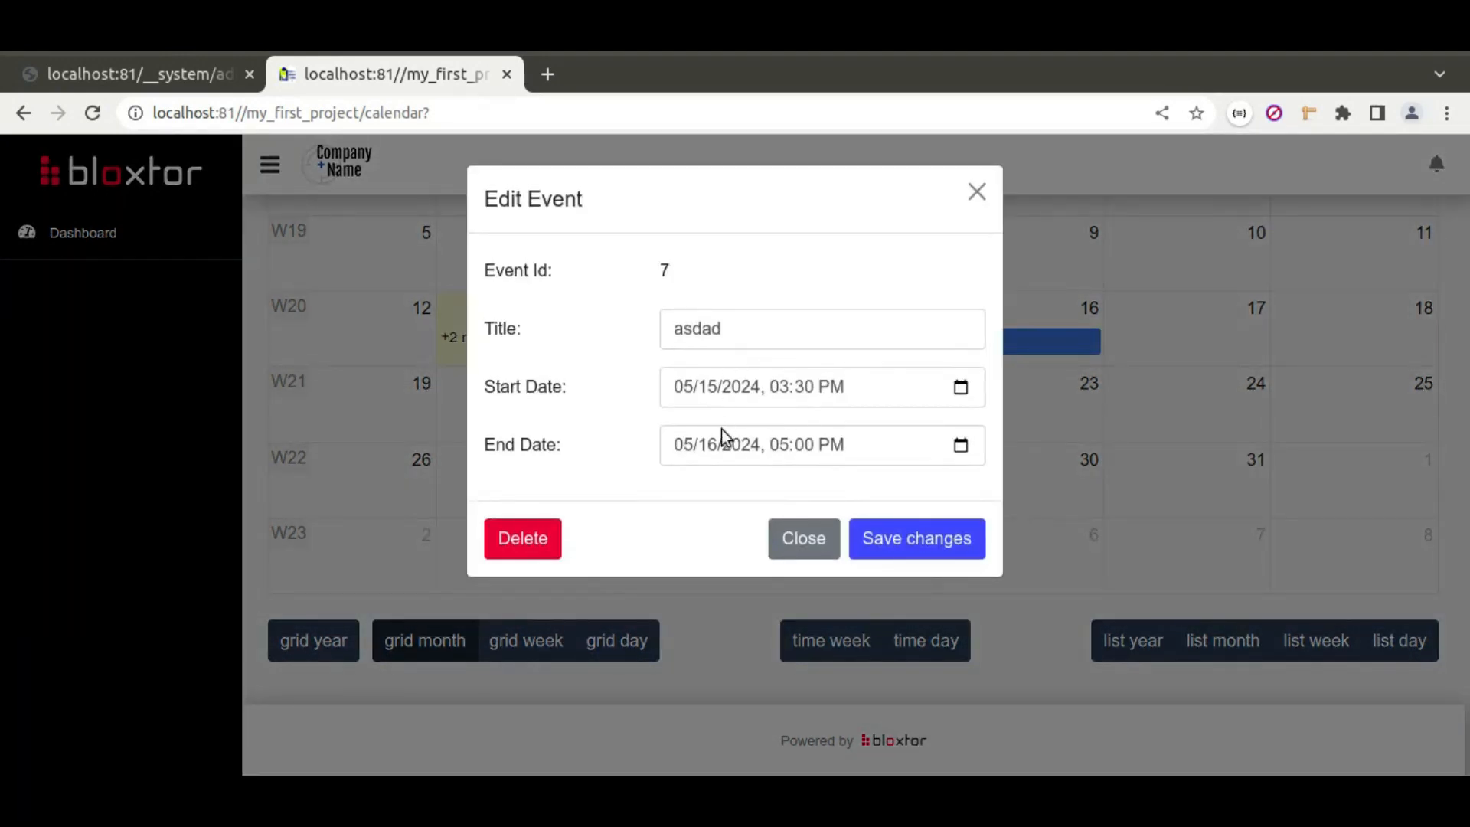
{"action": "left_click", "coordinate": [709, 445]}
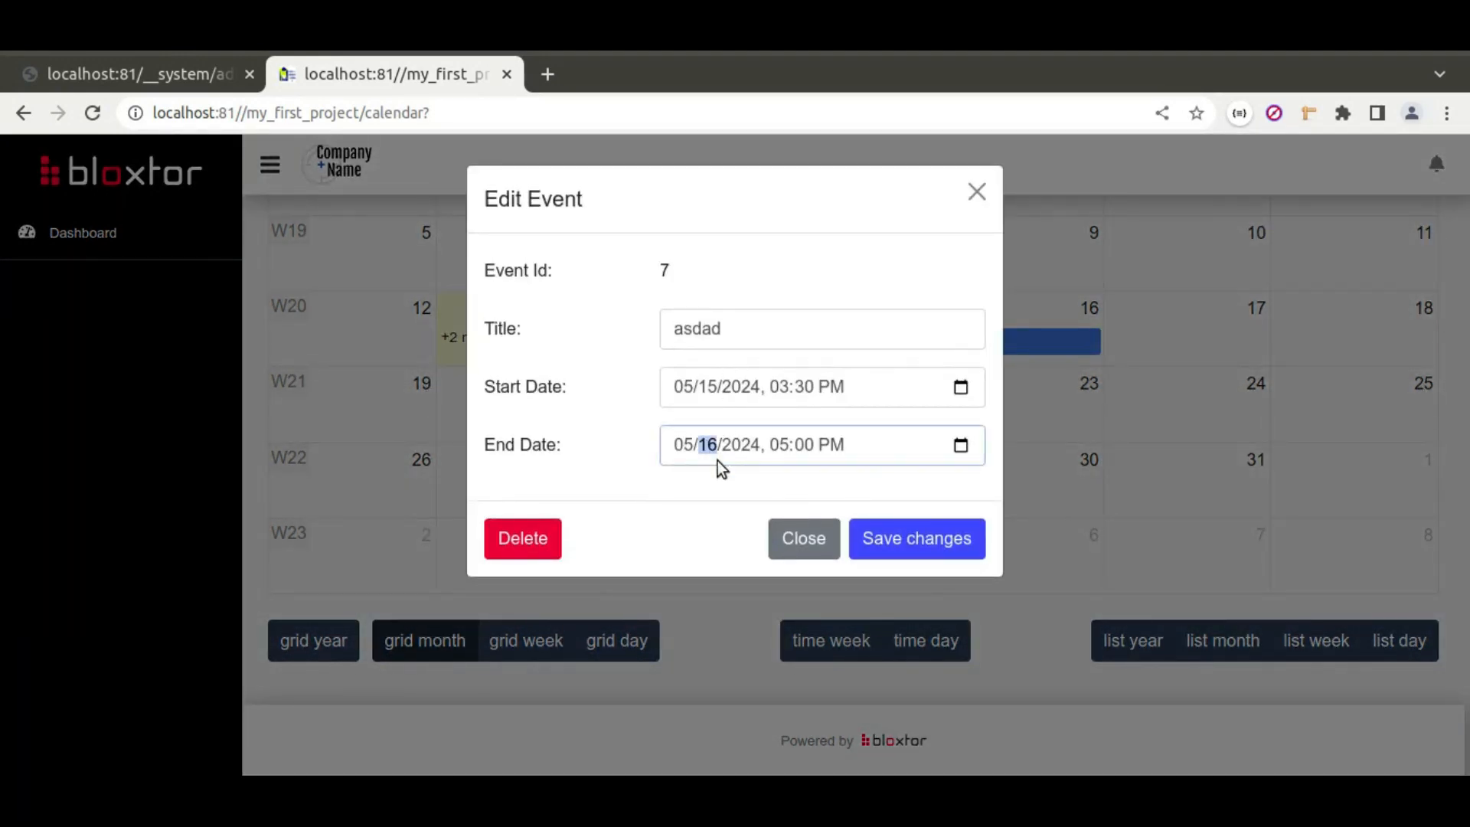
{"action": "left_click", "coordinate": [960, 447]}
{"action": "left_click", "coordinate": [777, 621]}
{"action": "left_click", "coordinate": [565, 479]}
{"action": "left_click", "coordinate": [911, 536]}
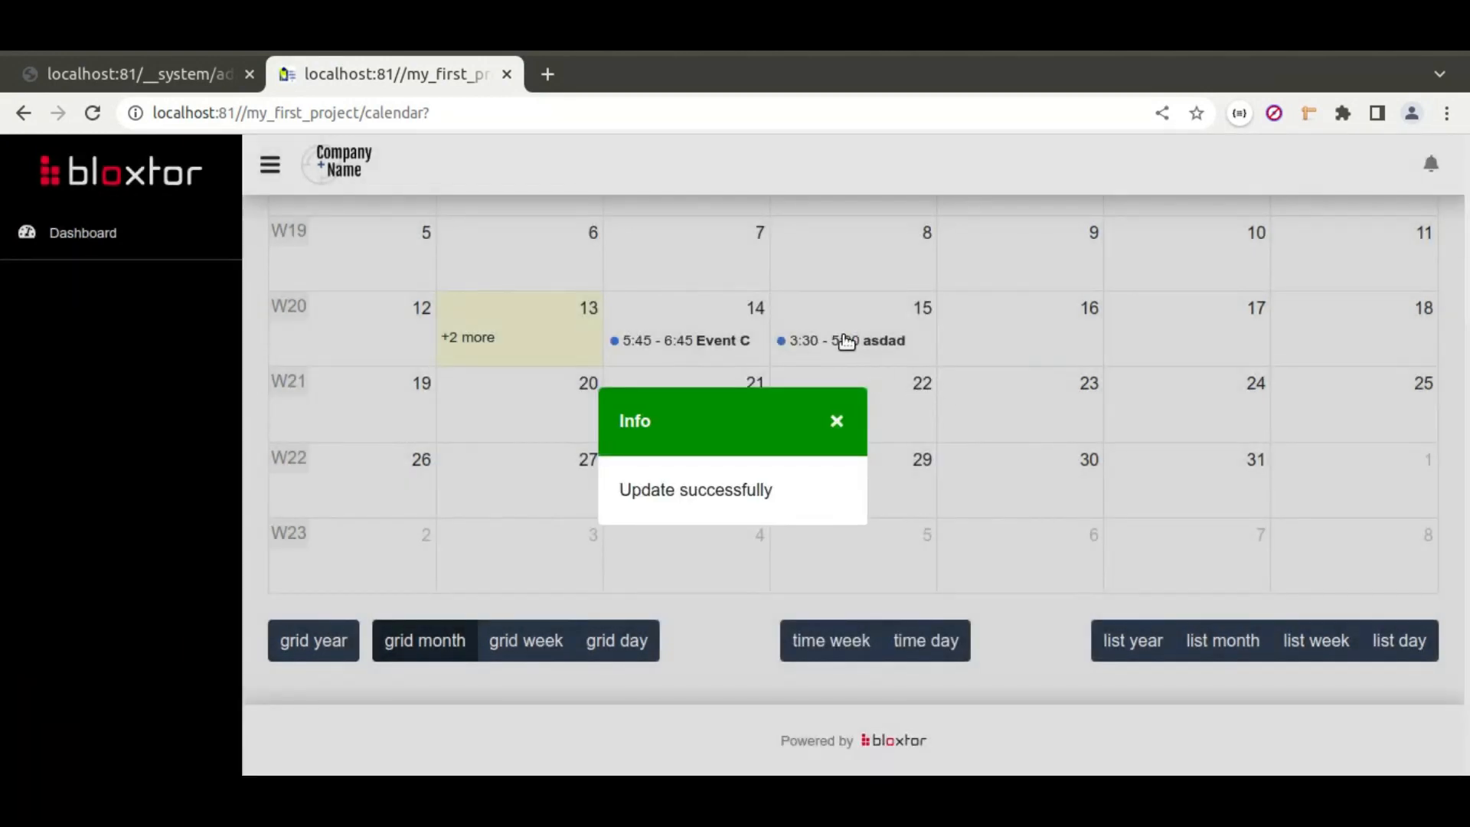
{"action": "left_click", "coordinate": [837, 421]}
{"action": "scroll", "coordinate": [922, 462], "scroll_direction": "up", "scroll_amount": 2}
{"action": "scroll", "coordinate": [923, 462], "scroll_direction": "up", "scroll_amount": 1}
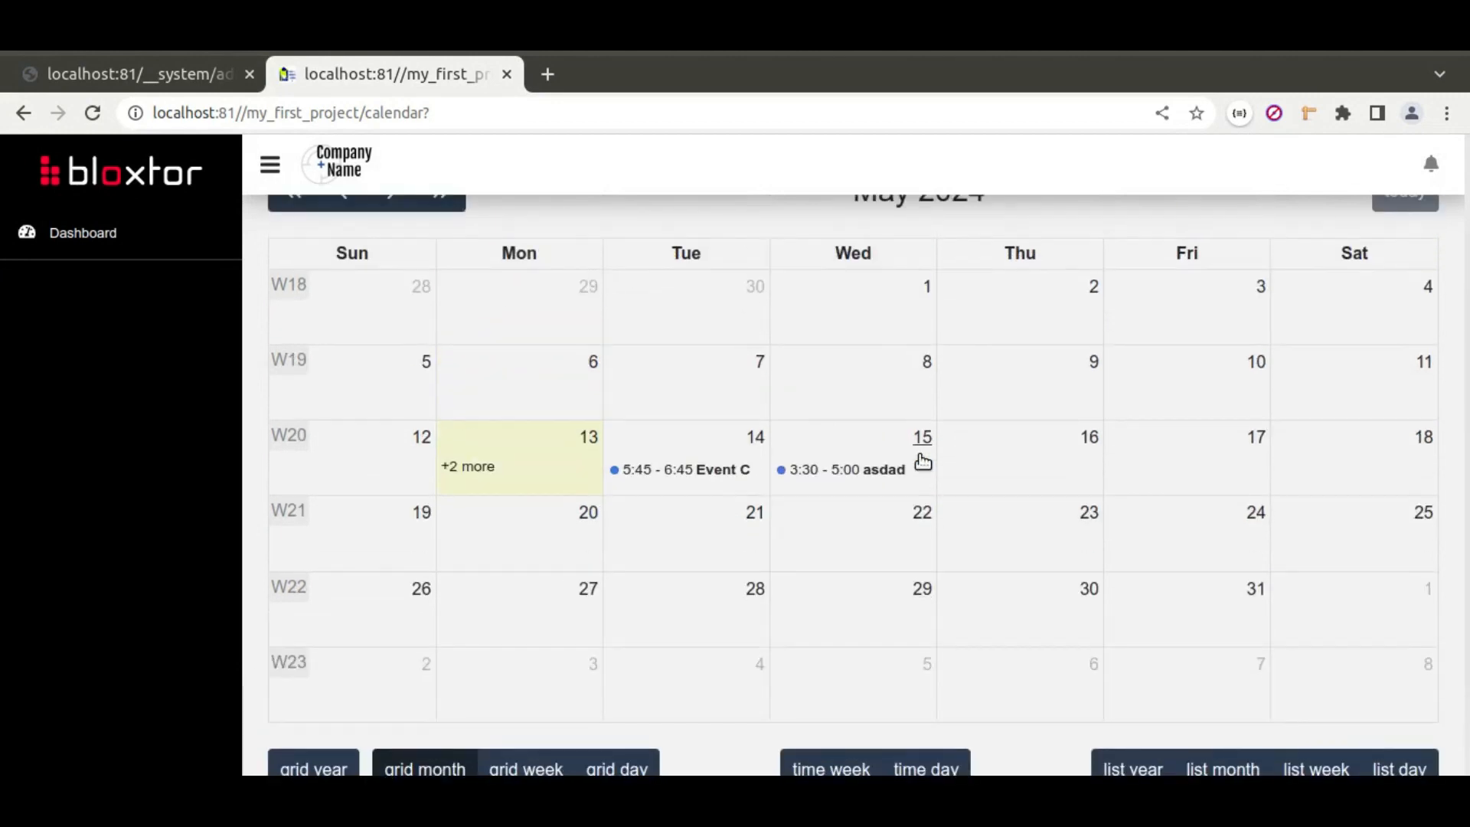